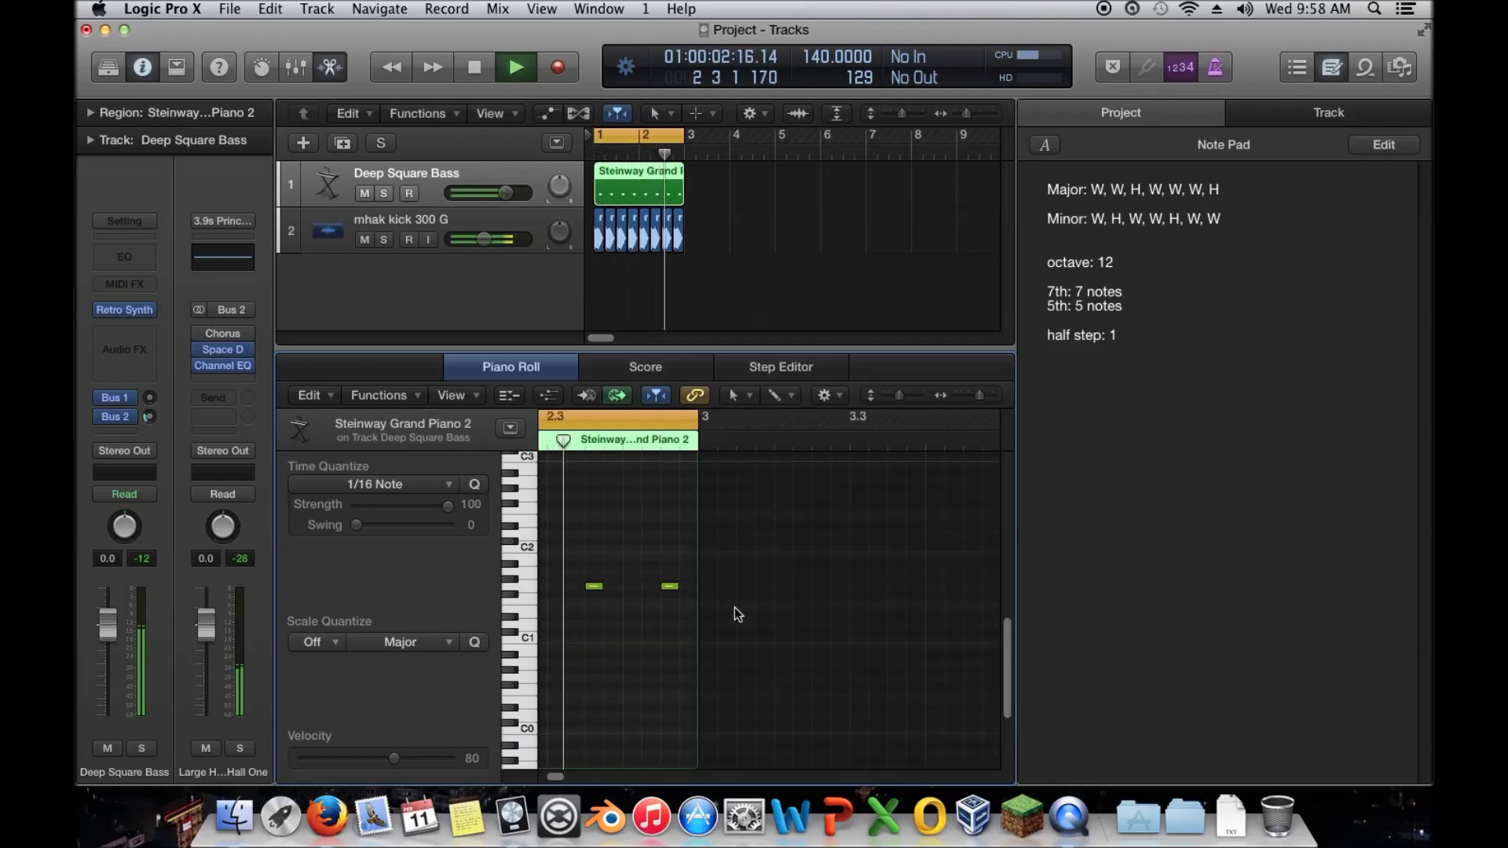
# Audition the first bass note and the two-bar loop, and return the playhead to the start
pyautogui.press('space')
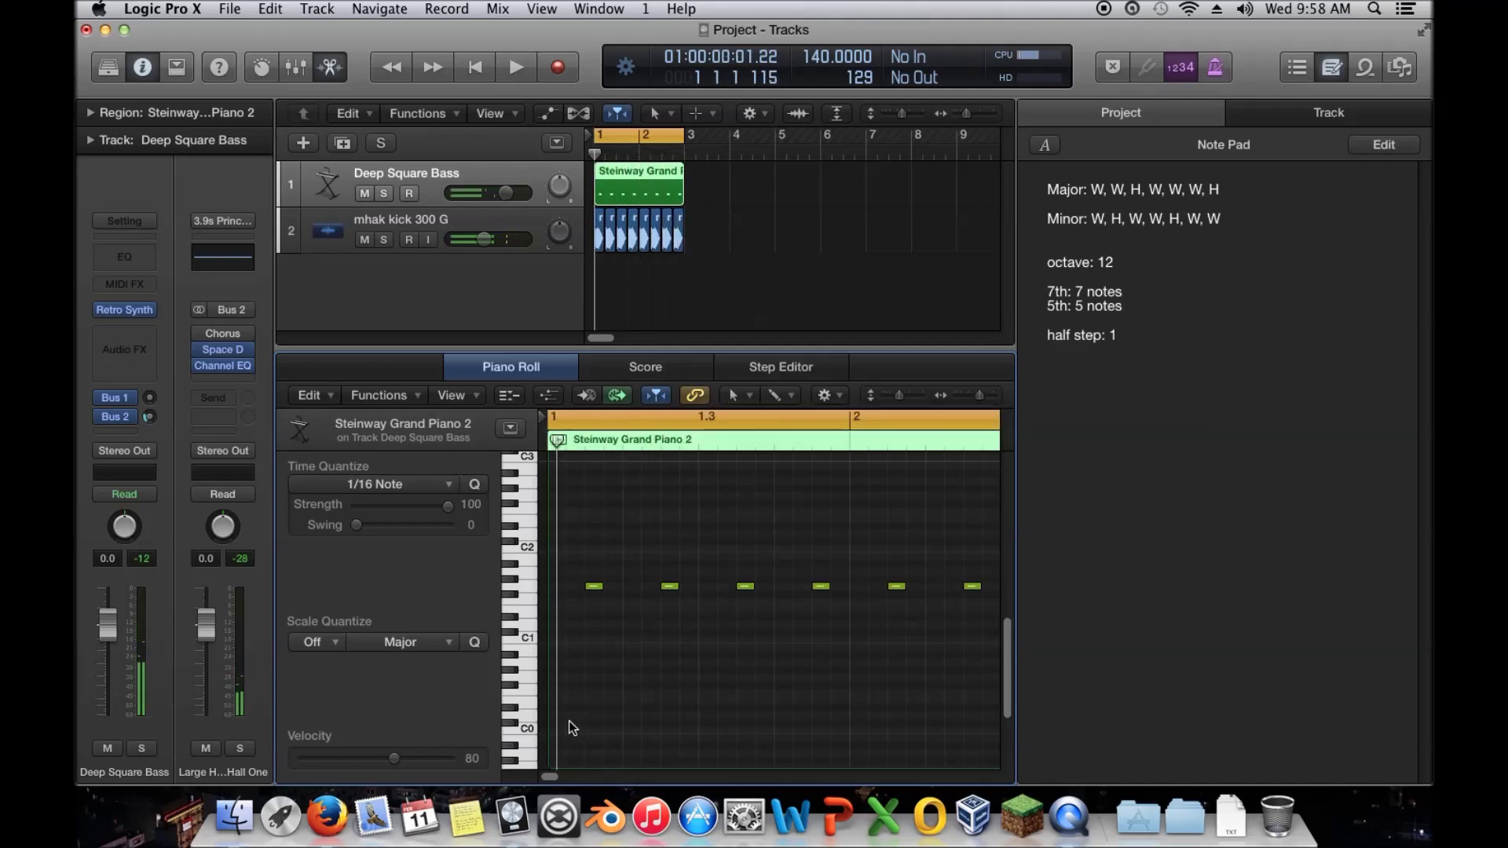
pyautogui.moveTo(550, 777); pyautogui.dragTo(526, 778)
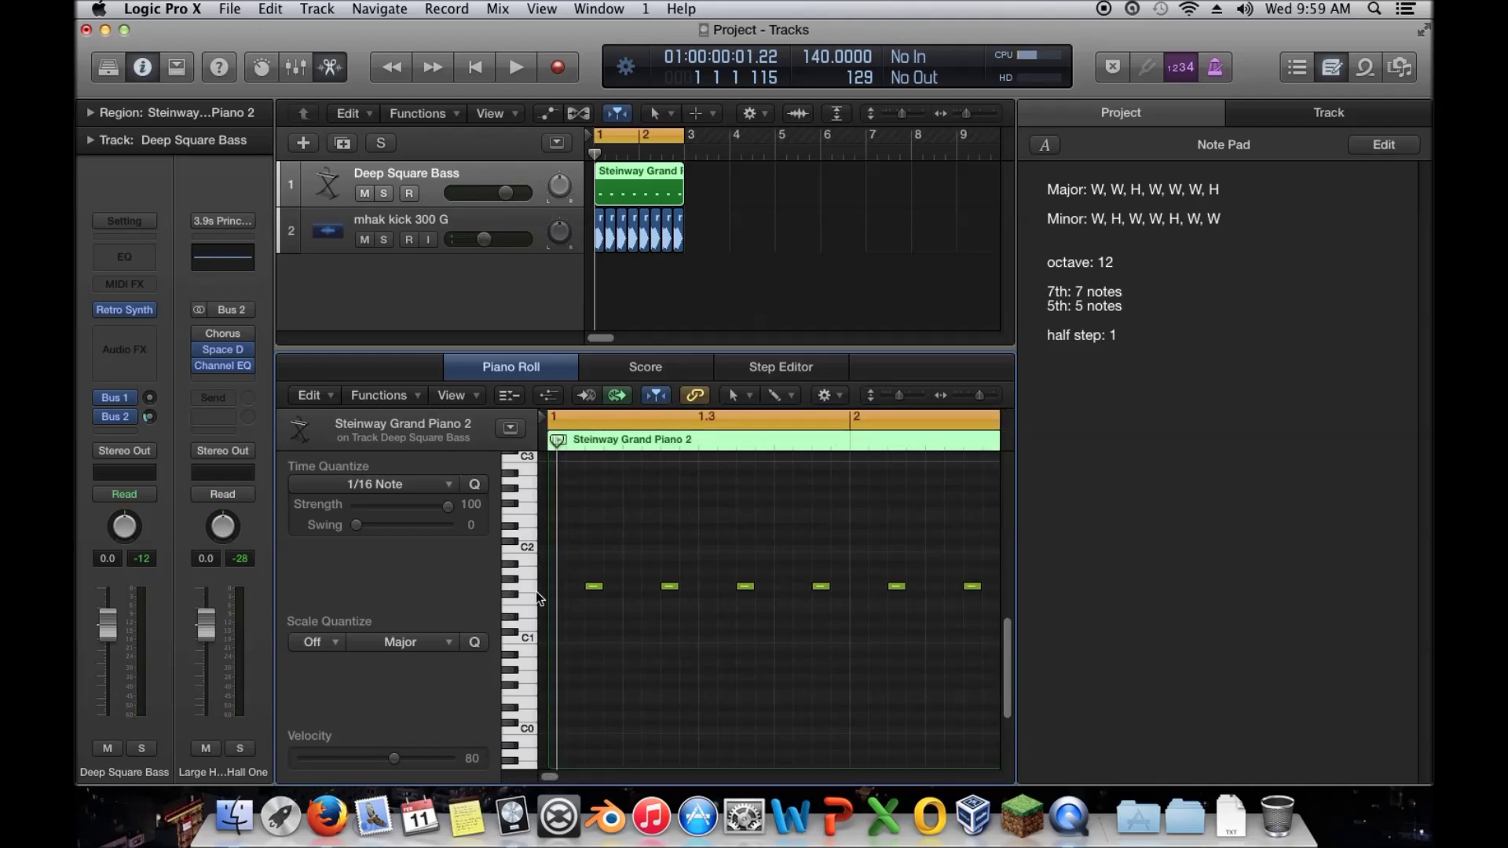
pyautogui.click(592, 586)
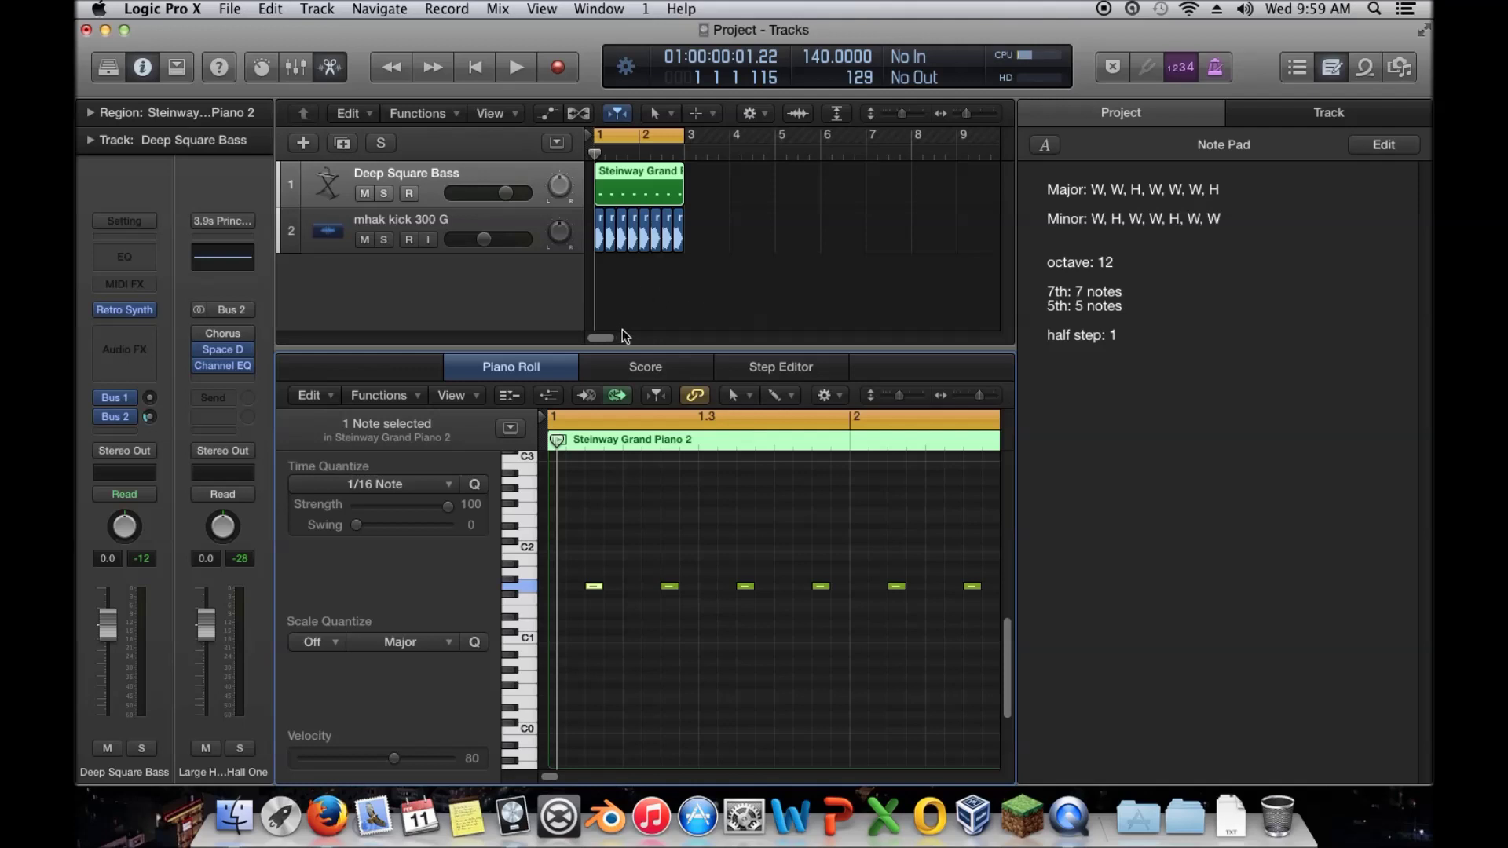
pyautogui.click(629, 616)
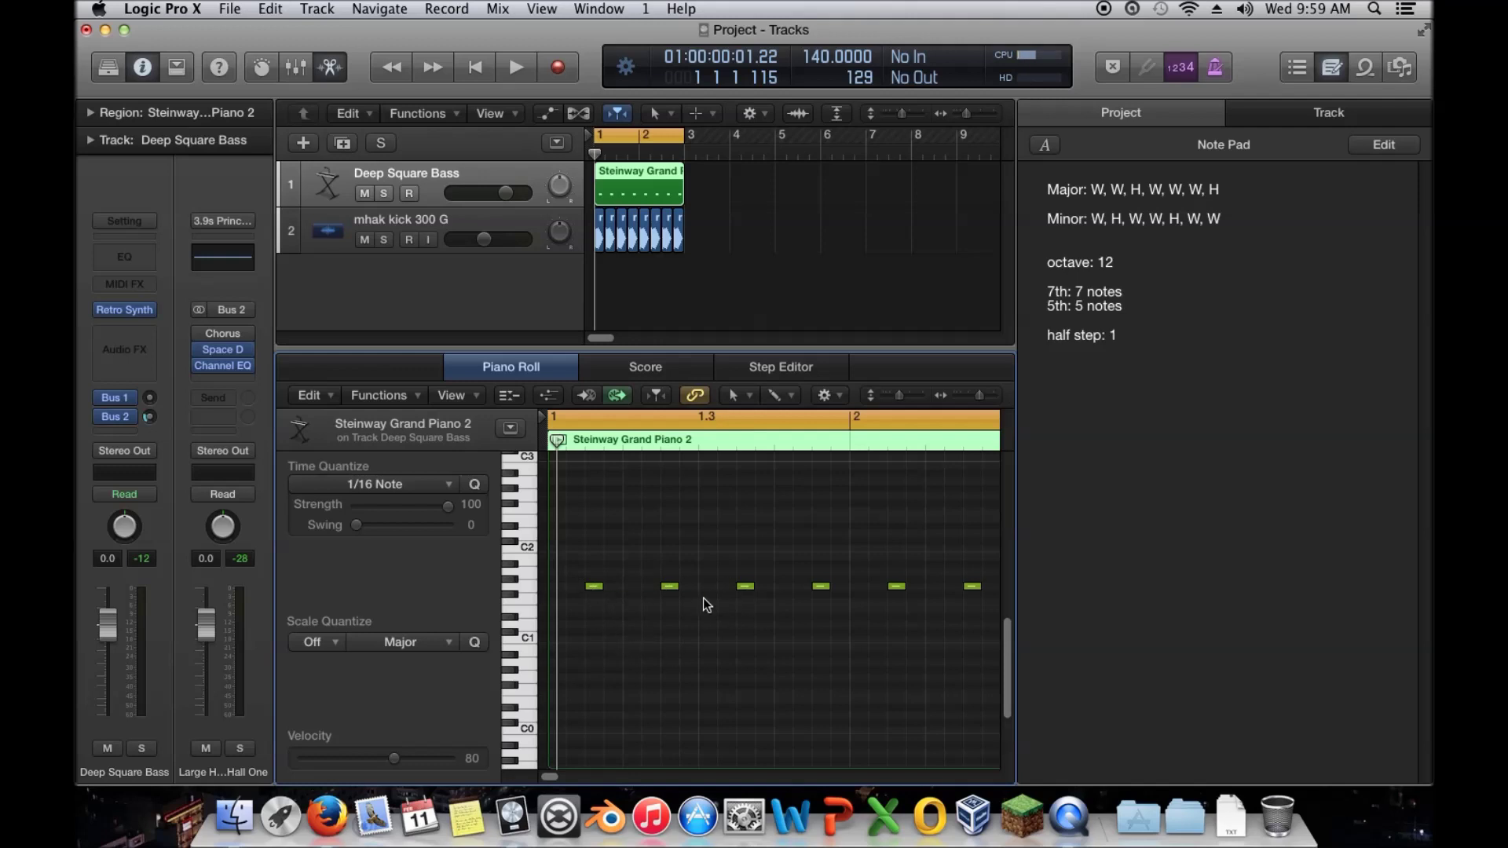
pyautogui.press('space')
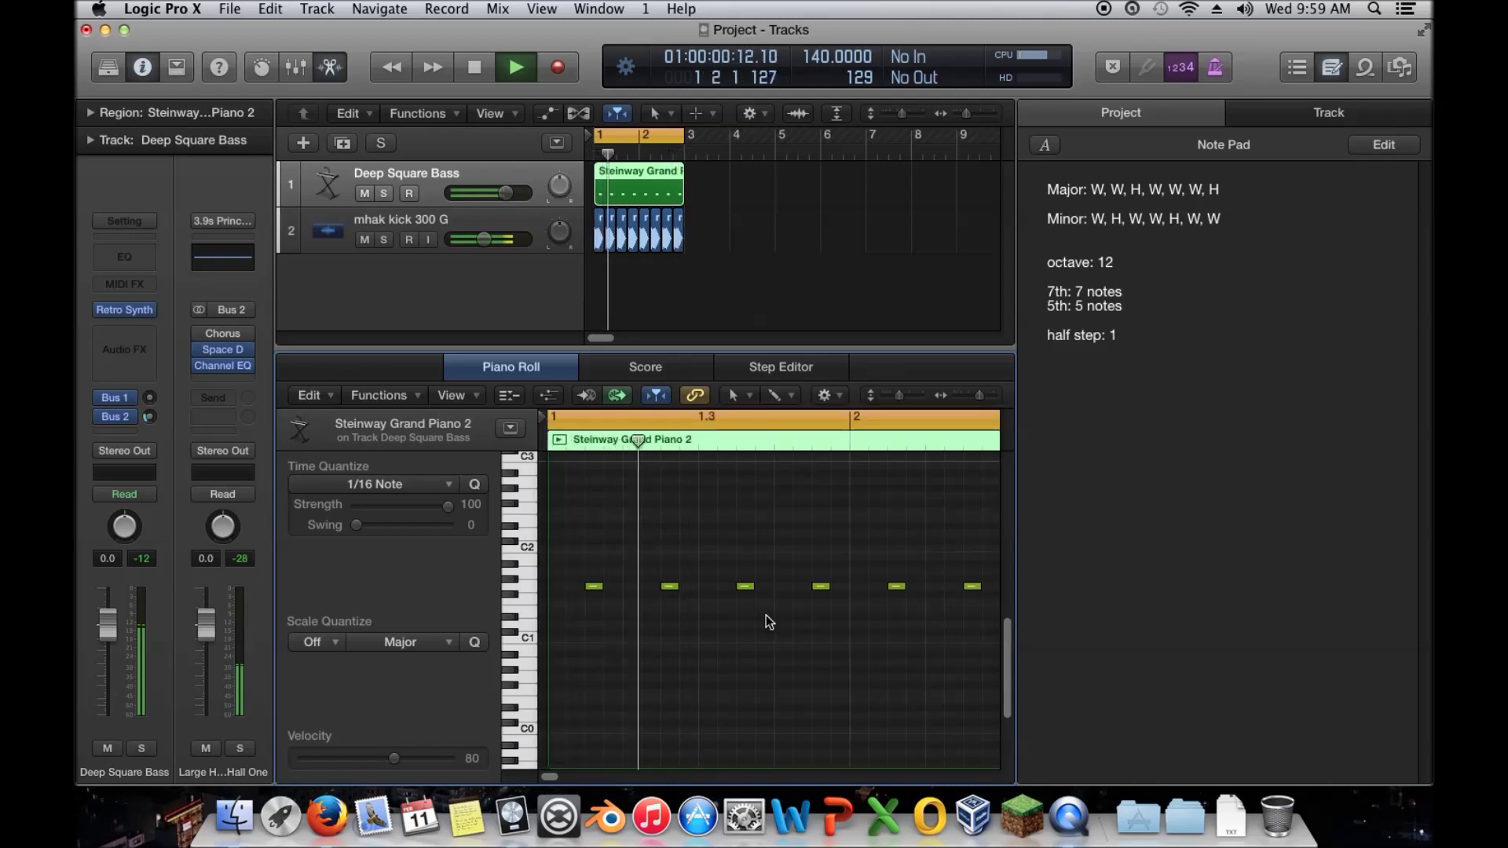
pyautogui.press('space')
pyautogui.press('Return')
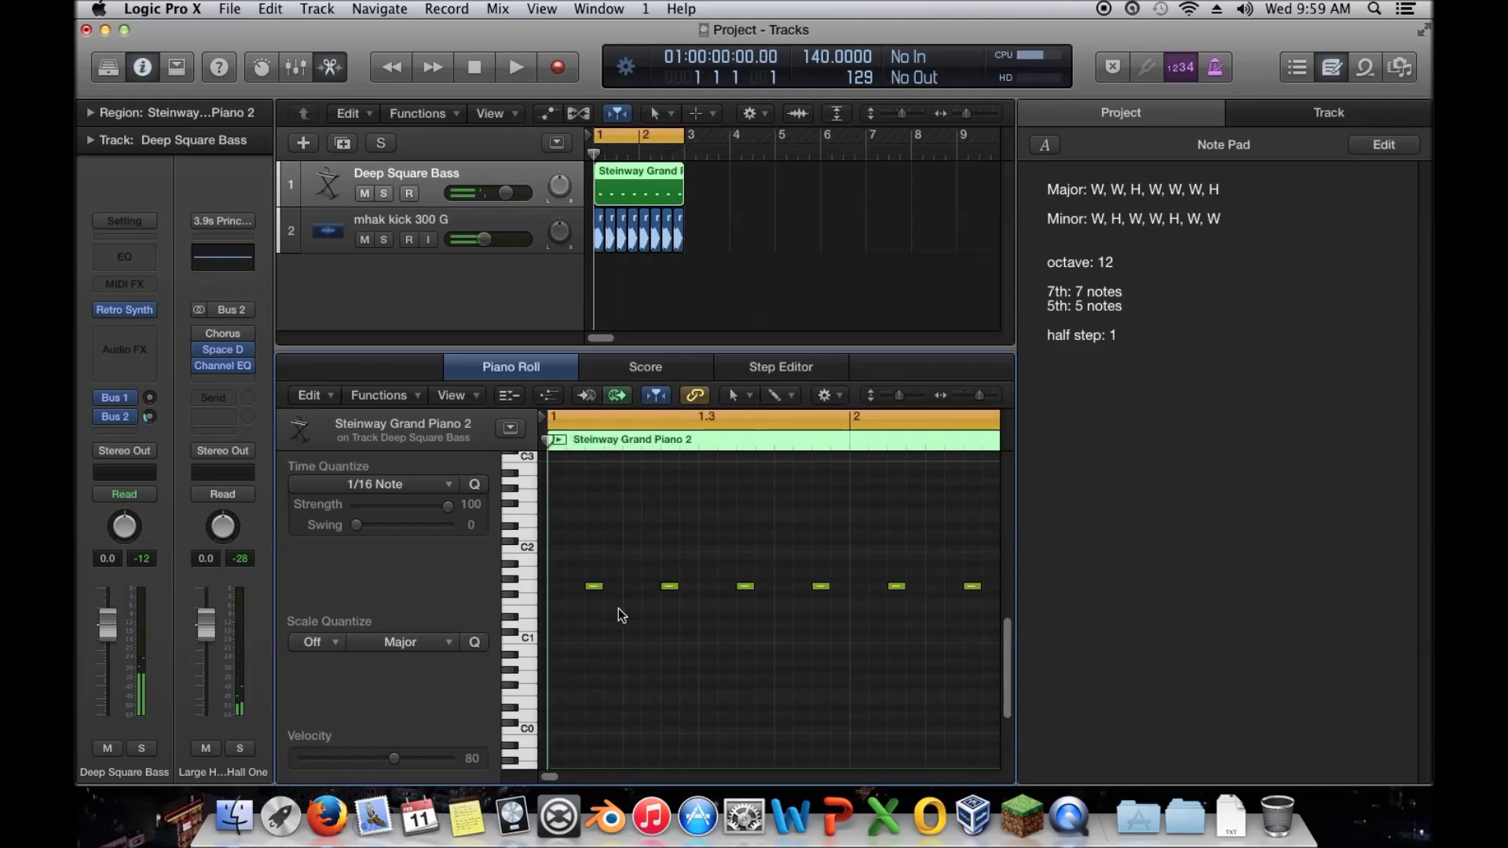
# Stack sixteenth notes at the start of bar 1 on G1, A#1, B1, C#2, D#2, E2, F#2, G#2 and A2
pyautogui.keyDown('super'); pyautogui.click(559, 585); pyautogui.keyUp('super')
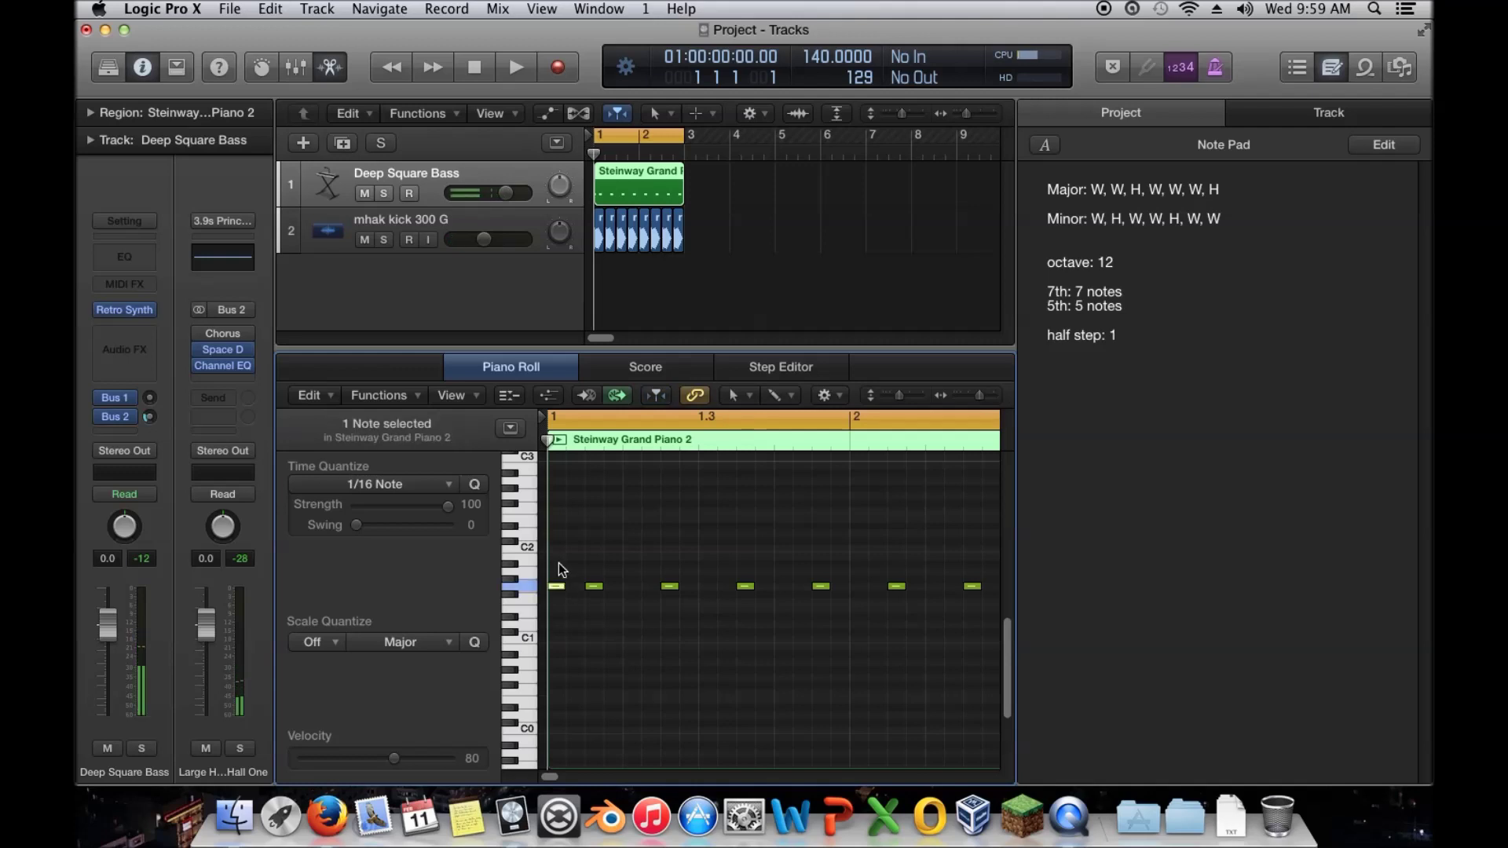
pyautogui.keyDown('super'); pyautogui.click(559, 564); pyautogui.keyUp('super')
pyautogui.keyDown('super'); pyautogui.click(559, 556); pyautogui.keyUp('super')
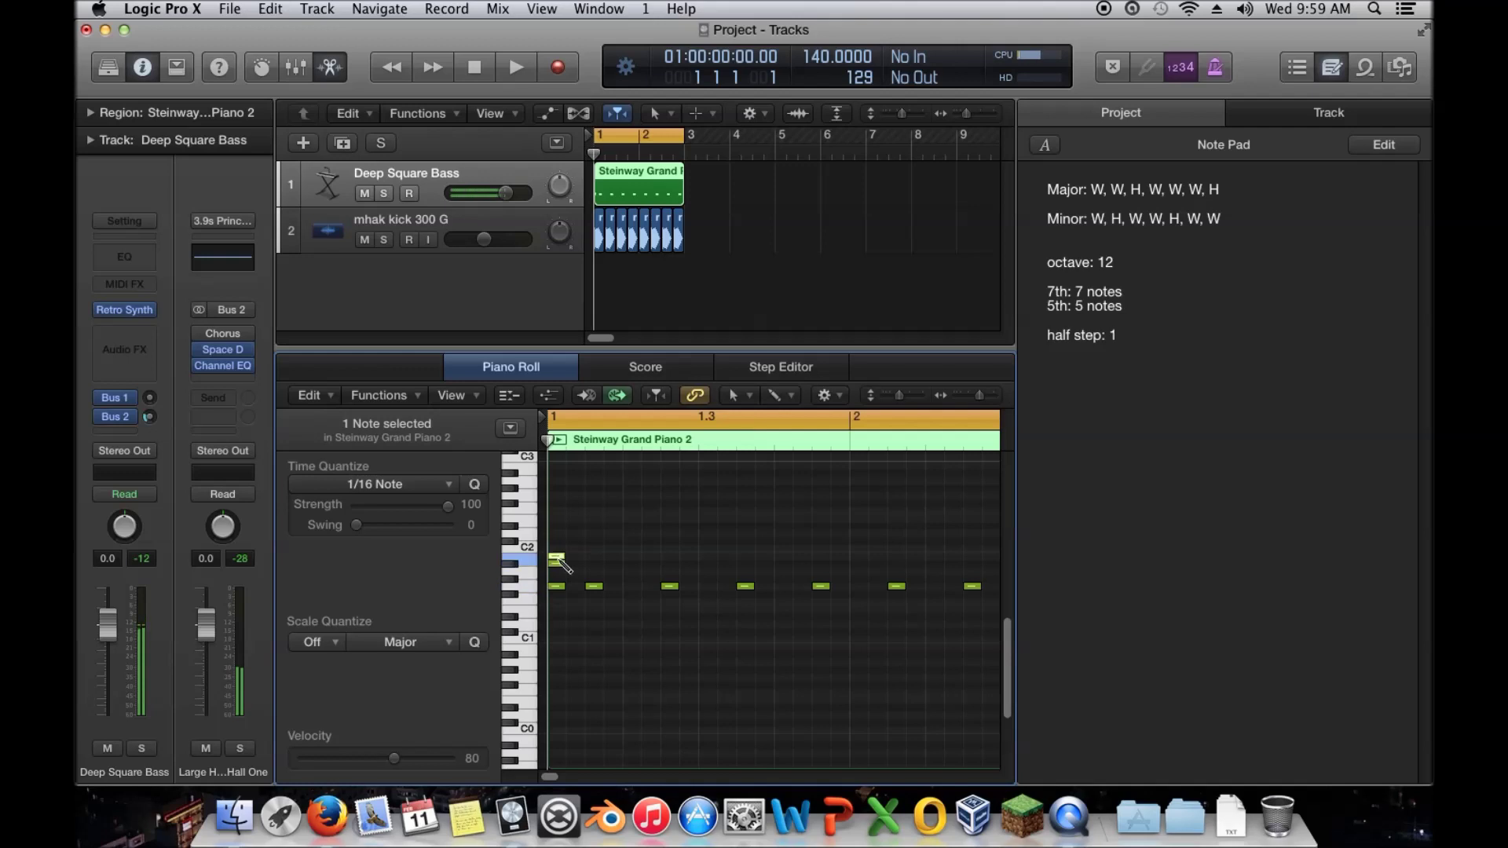
pyautogui.keyDown('super'); pyautogui.click(558, 534); pyautogui.keyUp('super')
pyautogui.moveTo(558, 536); pyautogui.dragTo(557, 544)
pyautogui.keyDown('super'); pyautogui.click(558, 526); pyautogui.keyUp('super')
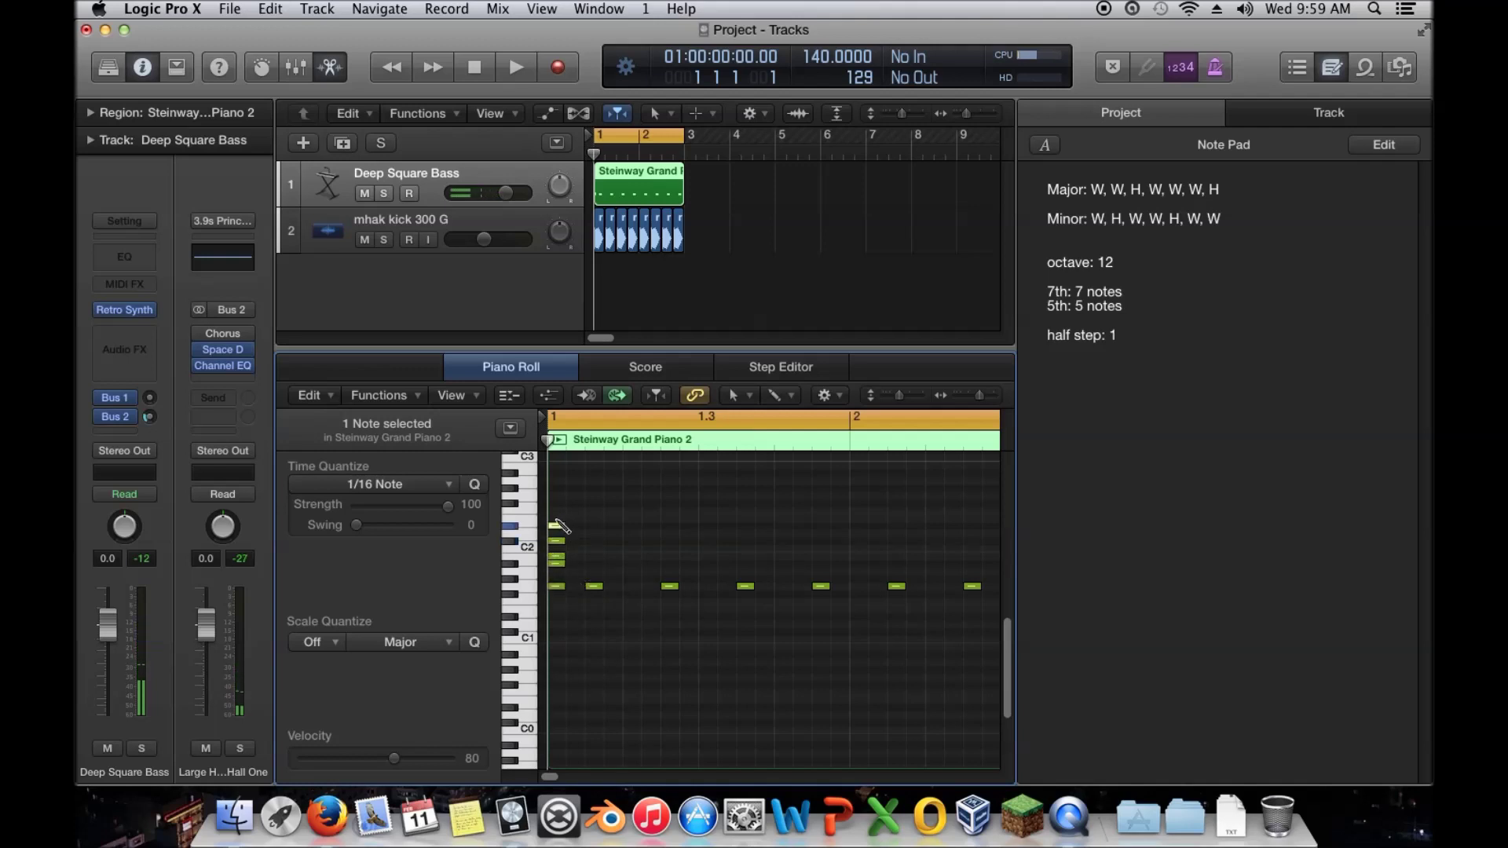
pyautogui.keyDown('super'); pyautogui.click(559, 503); pyautogui.keyUp('super')
pyautogui.keyDown('super'); pyautogui.click(559, 489); pyautogui.keyUp('super')
pyautogui.keyDown('super'); pyautogui.click(559, 481); pyautogui.keyUp('super')
# Mute the nine stacked notes at the start of bar 1 and play the loop
pyautogui.moveTo(571, 638); pyautogui.dragTo(556, 481)
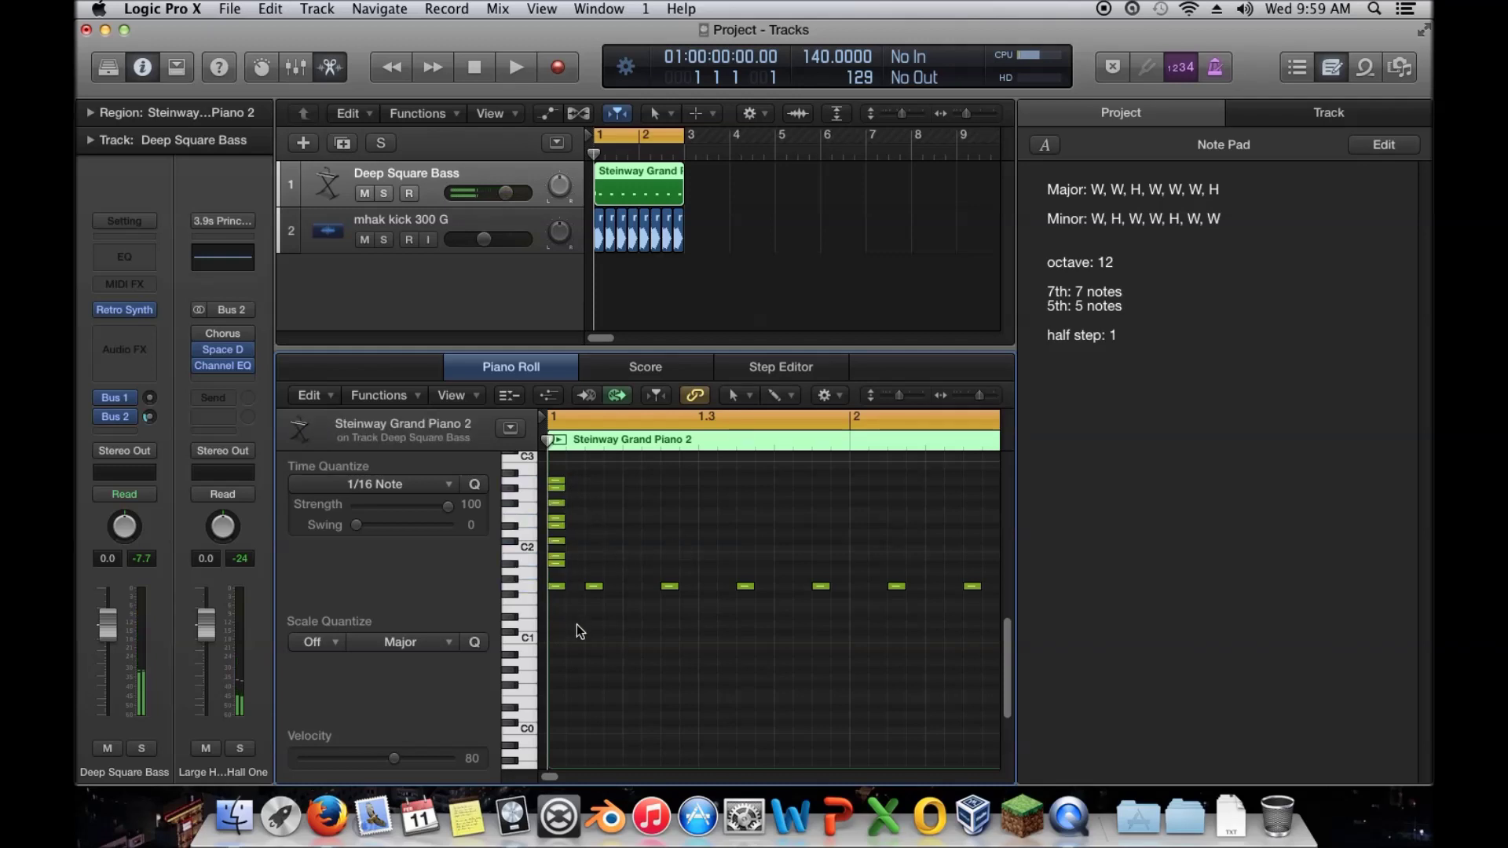
pyautogui.moveTo(577, 624); pyautogui.dragTo(562, 454)
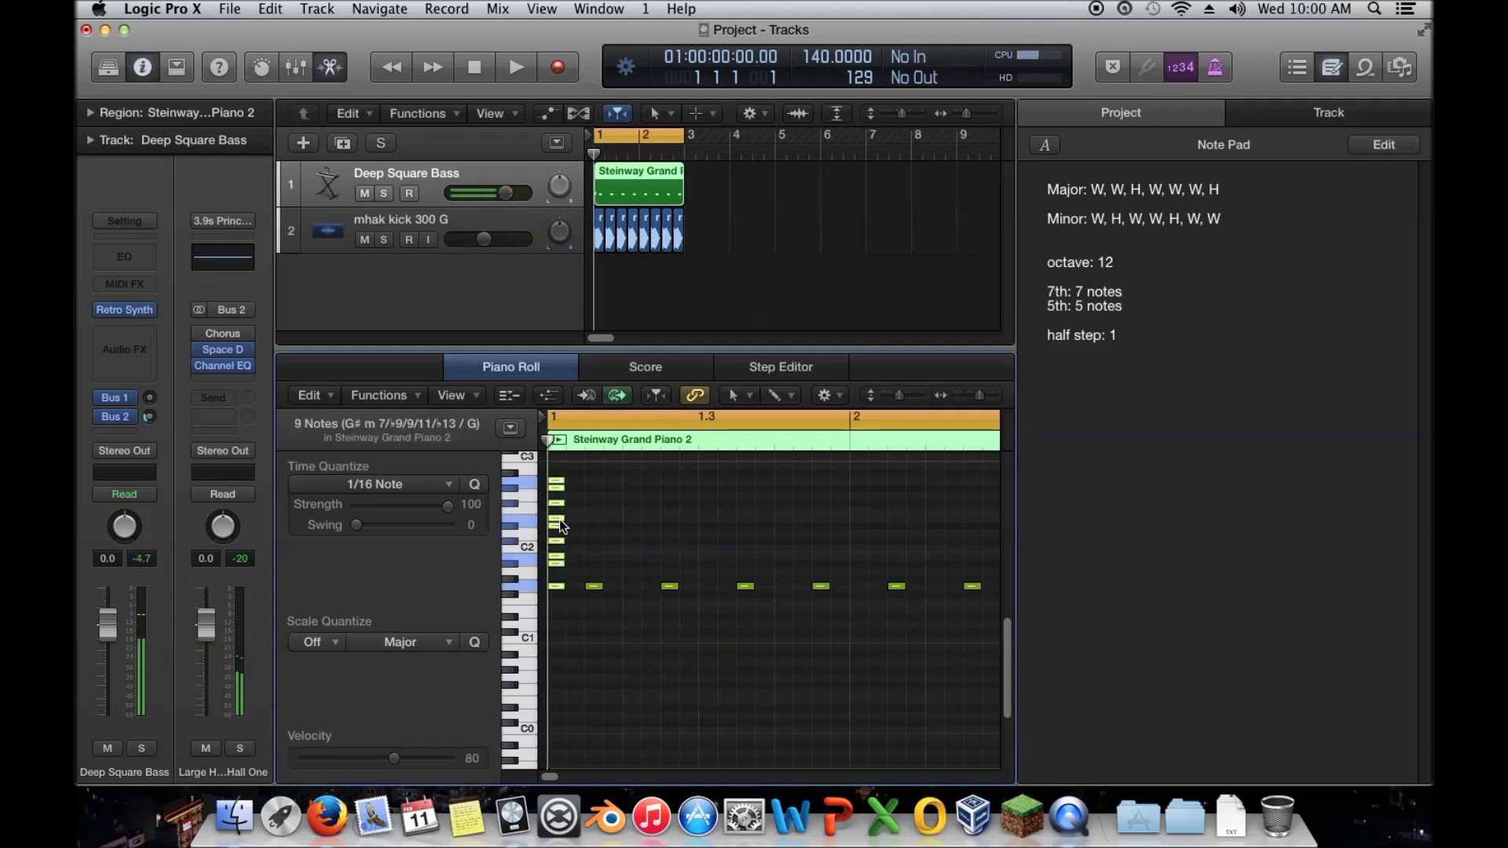
pyautogui.moveTo(559, 522)
pyautogui.click(614, 538)
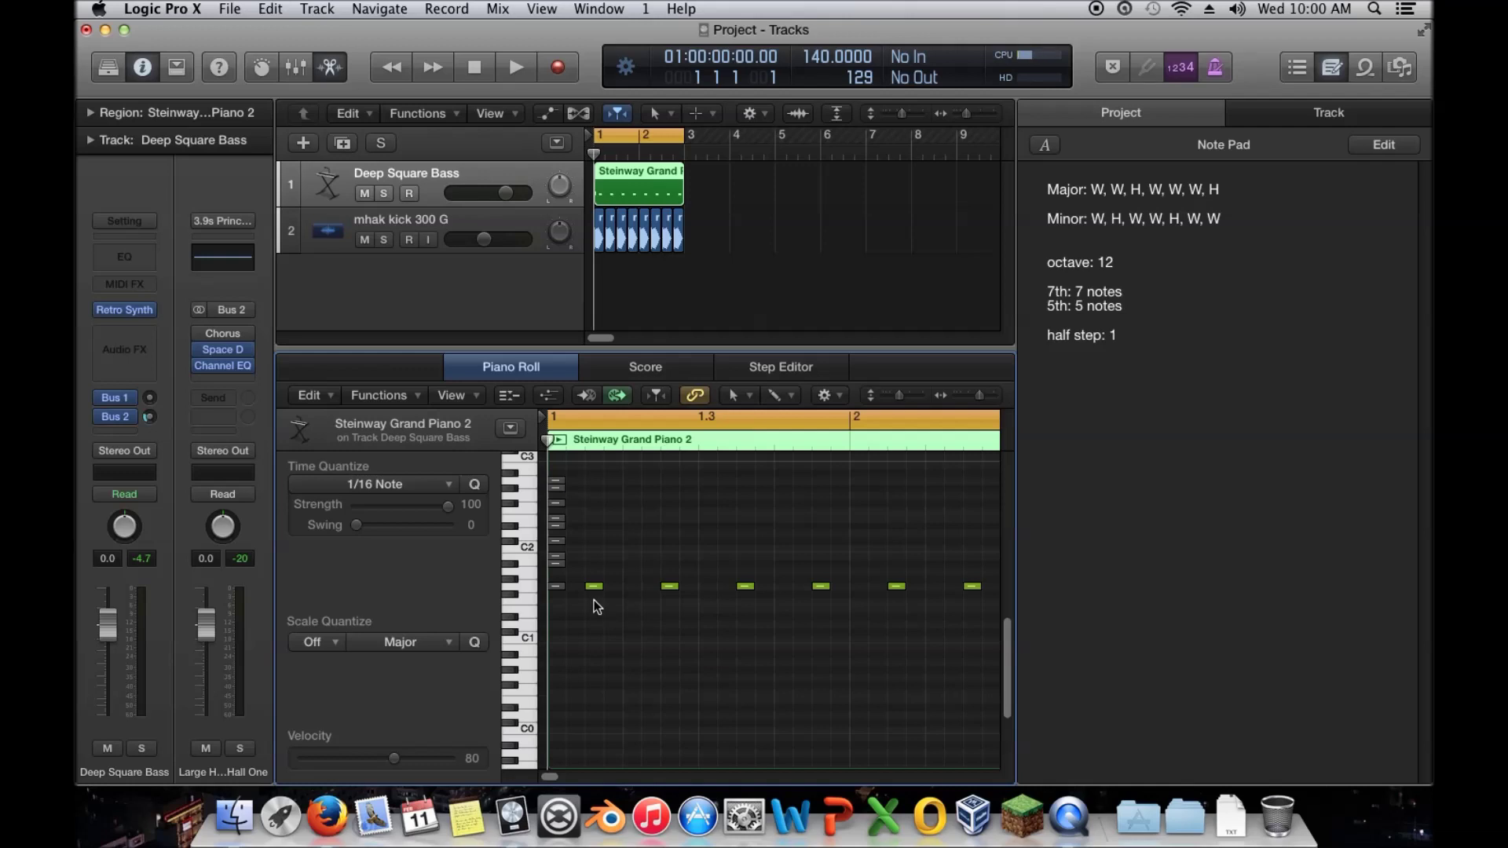
pyautogui.press('space')
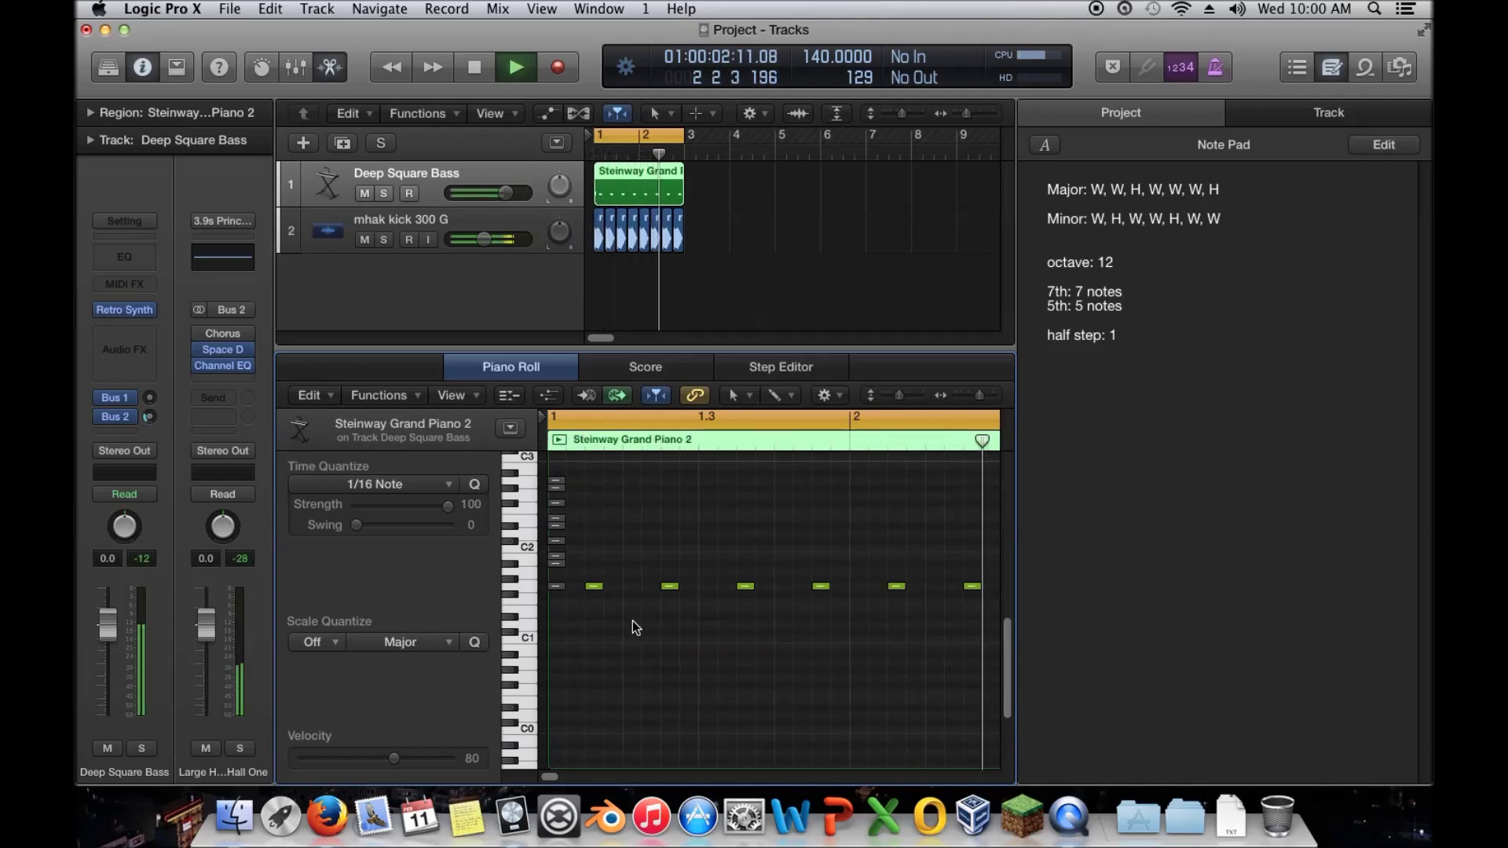
pyautogui.press('space')
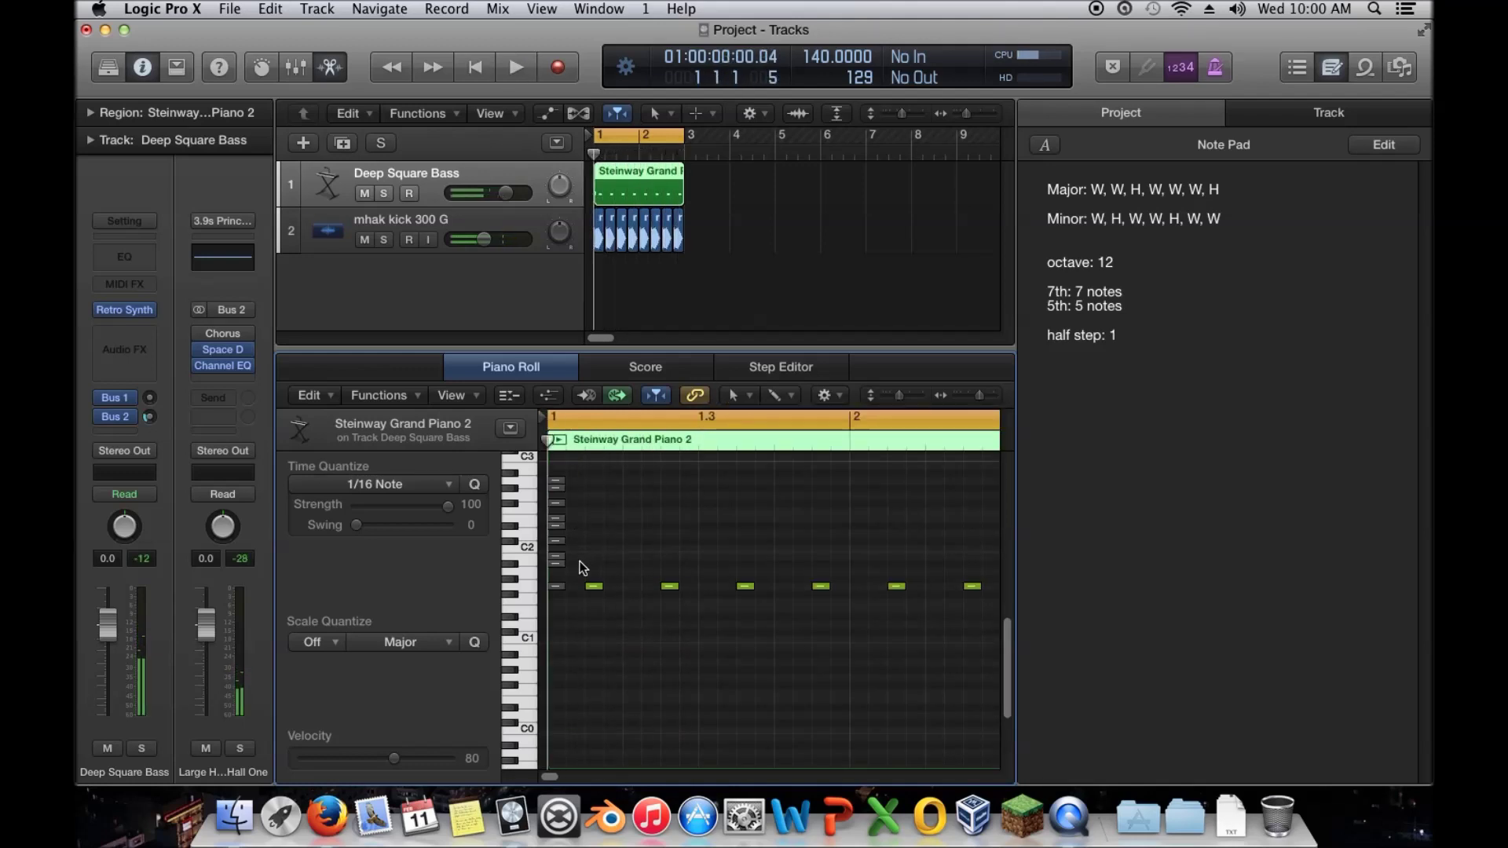
# Duplicate the muted stack of notes one octave lower at the start of bar 1 and play the loop
pyautogui.moveTo(584, 491); pyautogui.dragTo(546, 594)
pyautogui.moveTo(556, 495); pyautogui.dragTo(555, 579)
pyautogui.click(581, 699)
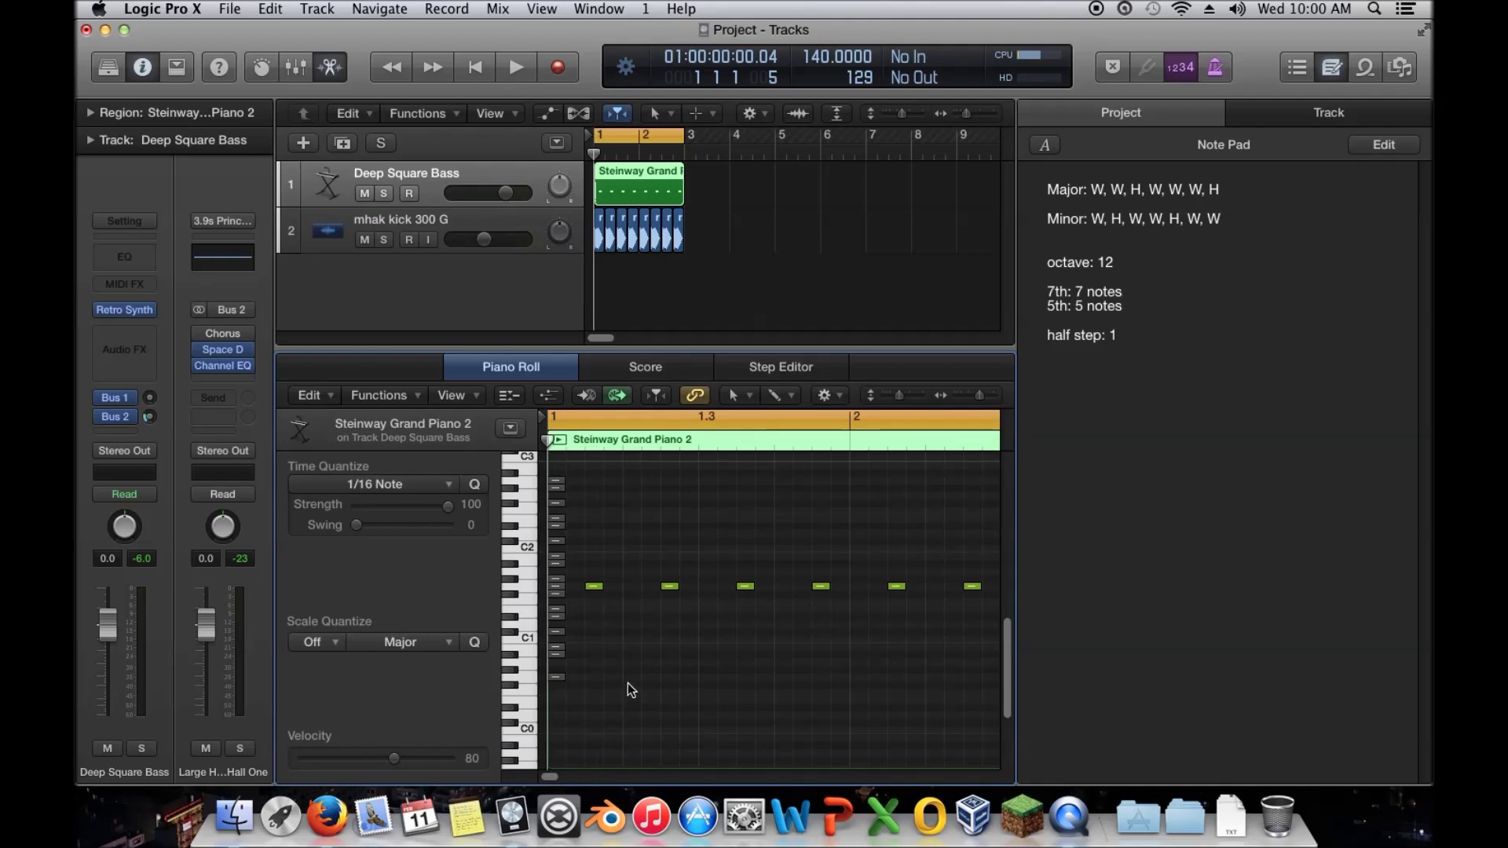
pyautogui.press('space')
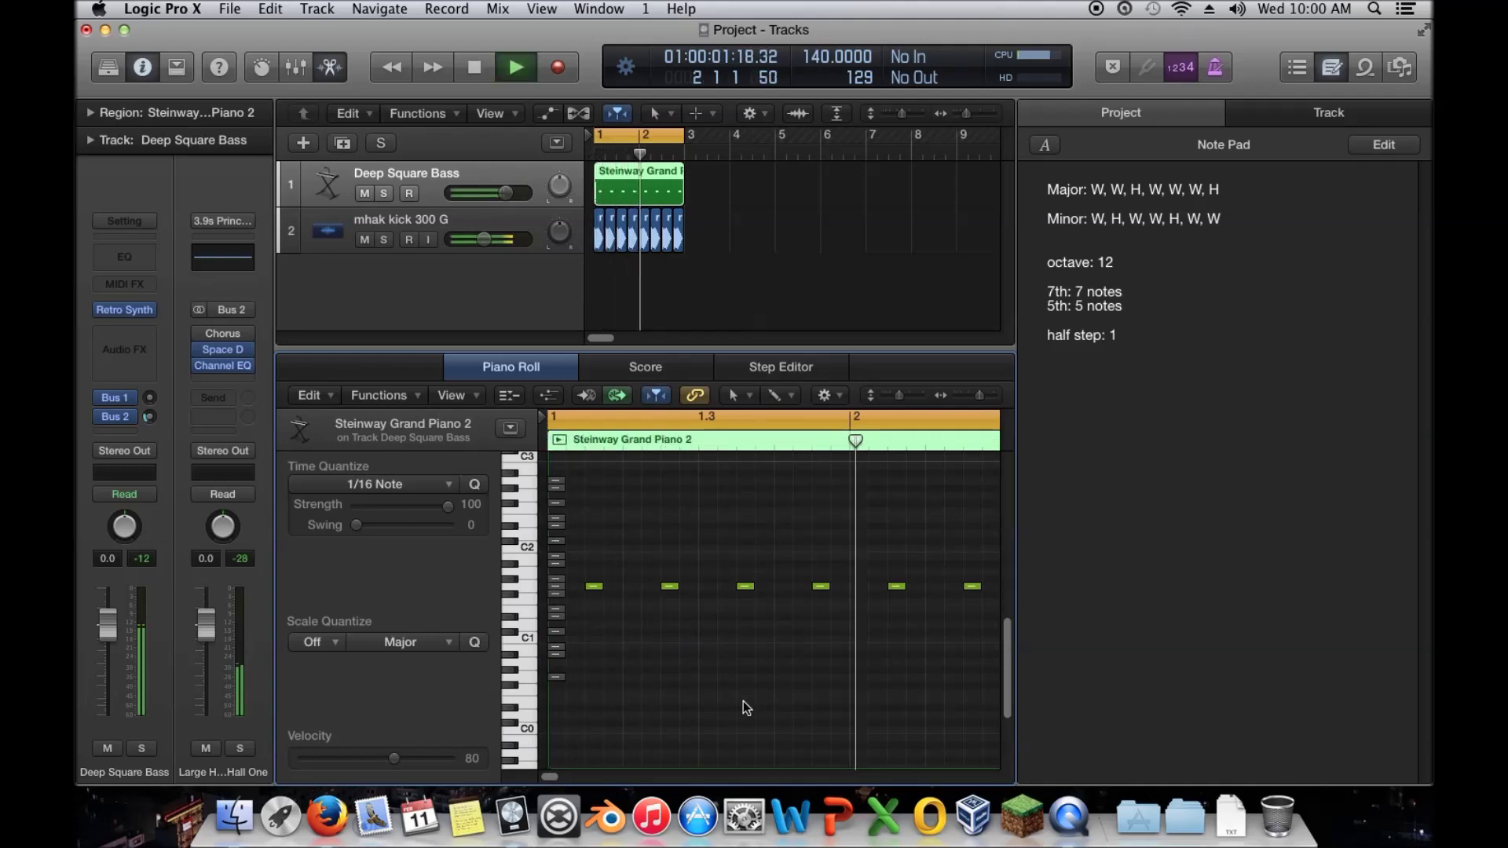
pyautogui.press('space')
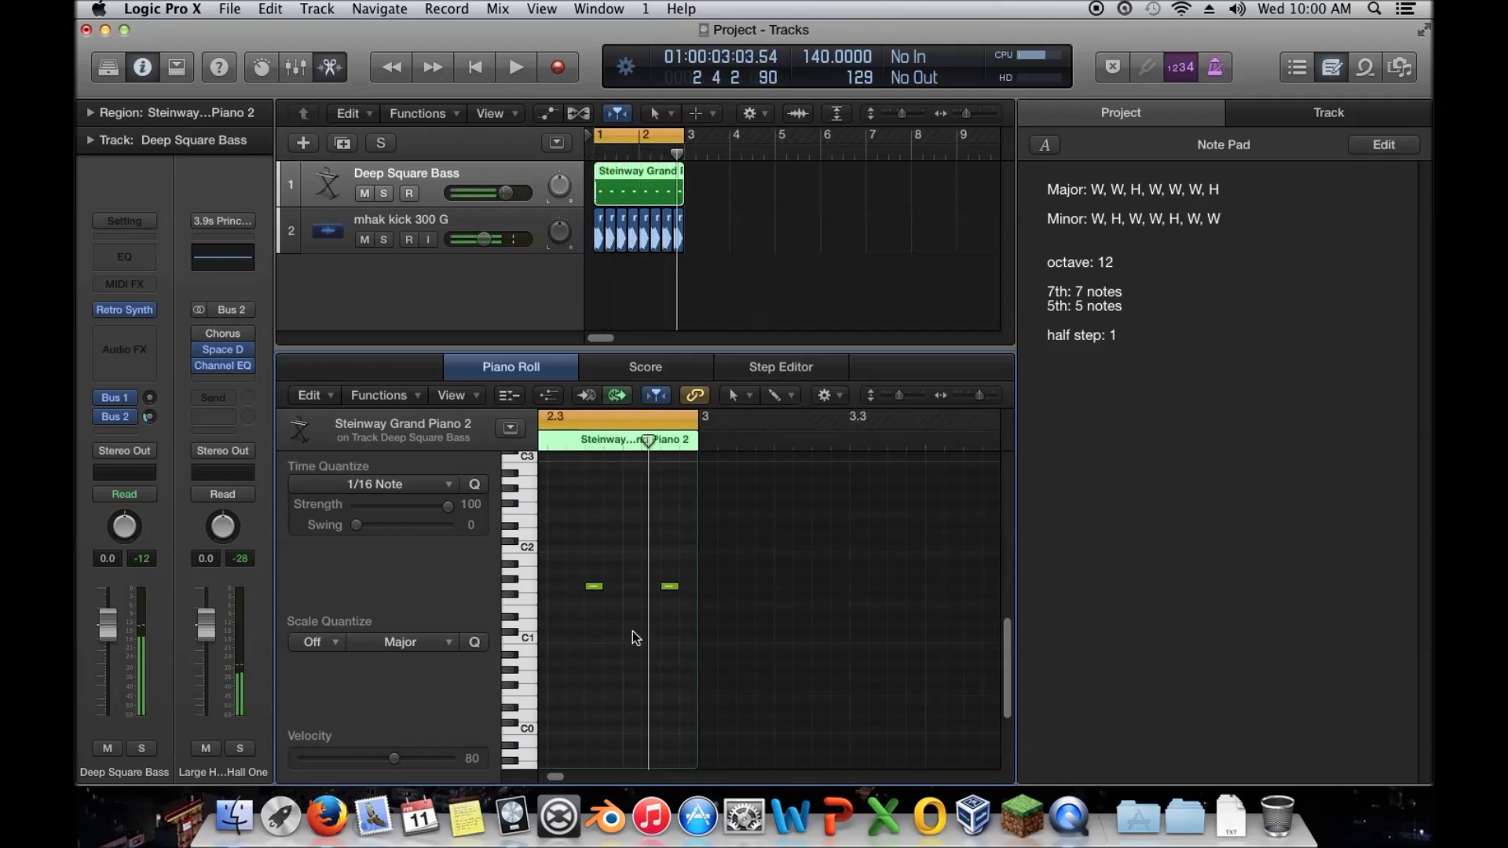
# Add a G1 sixteenth note on the last sixteenth of bar 2 and play the loop
pyautogui.keyDown('super'); pyautogui.click(683, 586); pyautogui.keyUp('super')
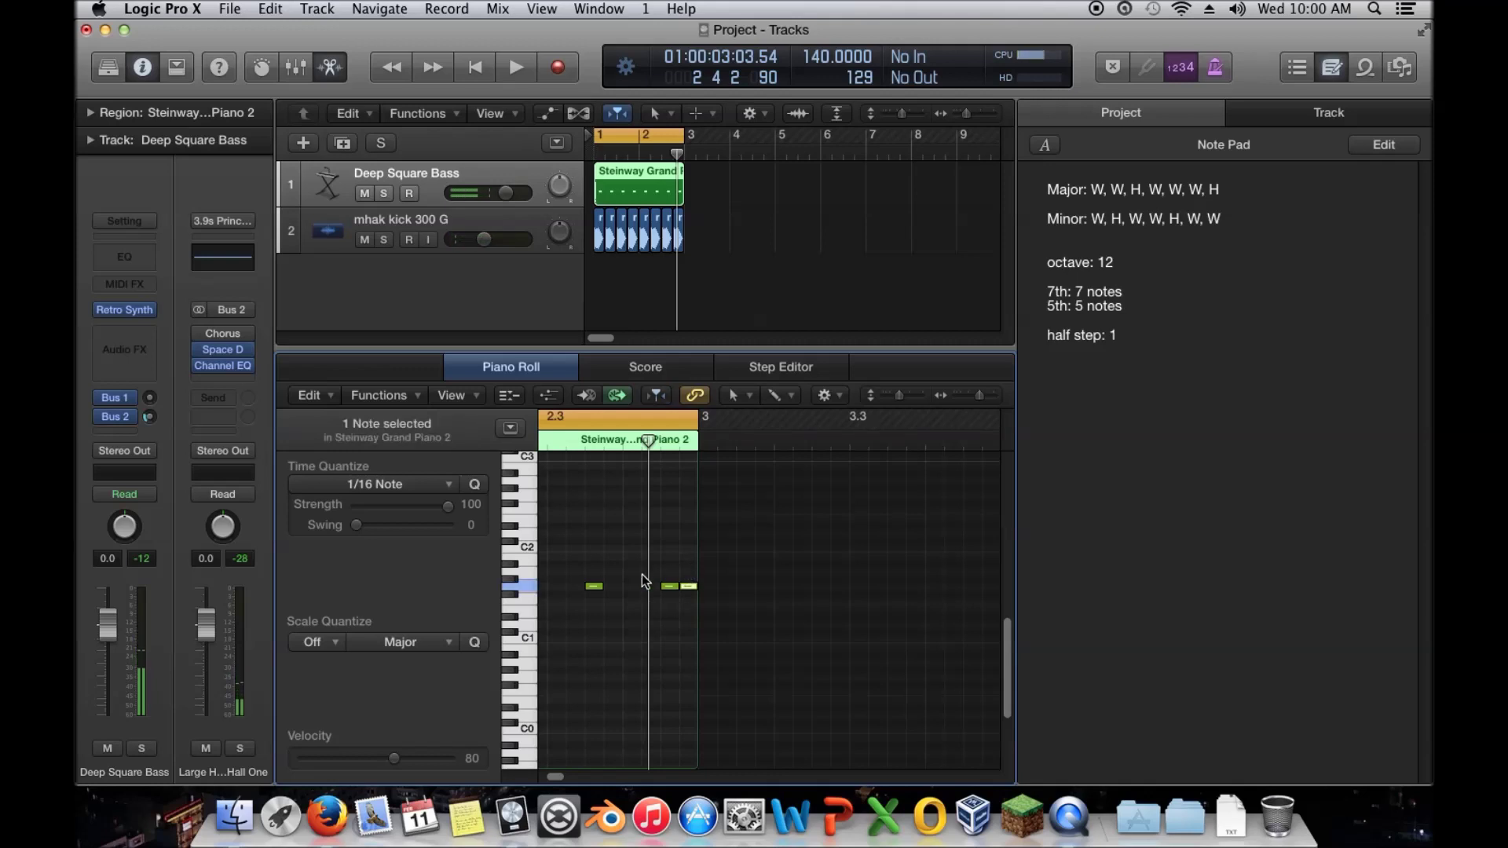
pyautogui.press('space')
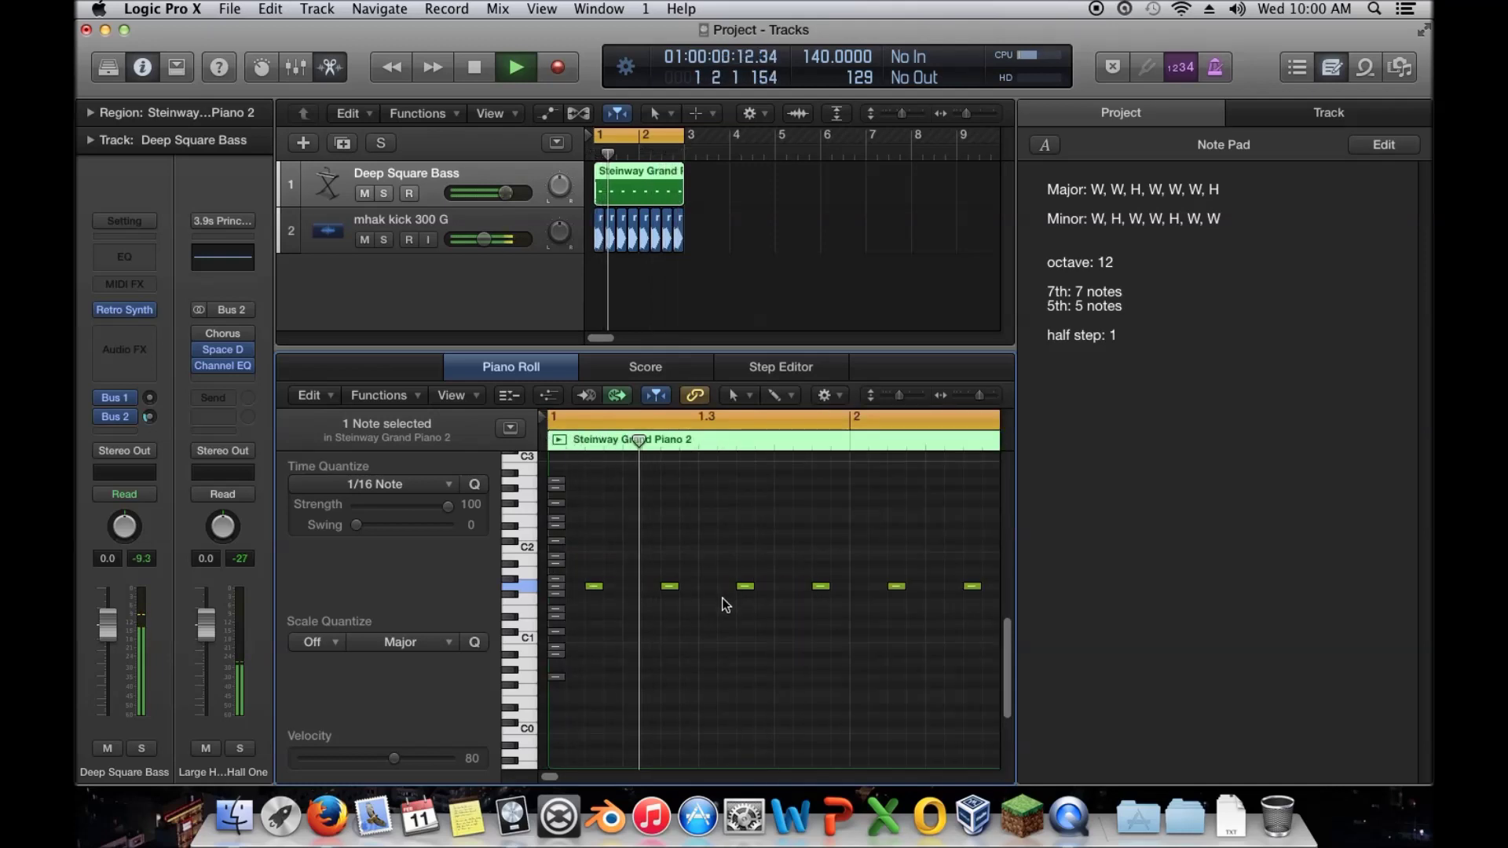
pyautogui.press('space')
# Lower the last two notes of bar 2 by a half step to F#1 and play the loop
pyautogui.moveTo(551, 775)
pyautogui.mouseDown()
pyautogui.moveTo(564, 775)
pyautogui.moveTo(550, 776)
pyautogui.mouseUp()
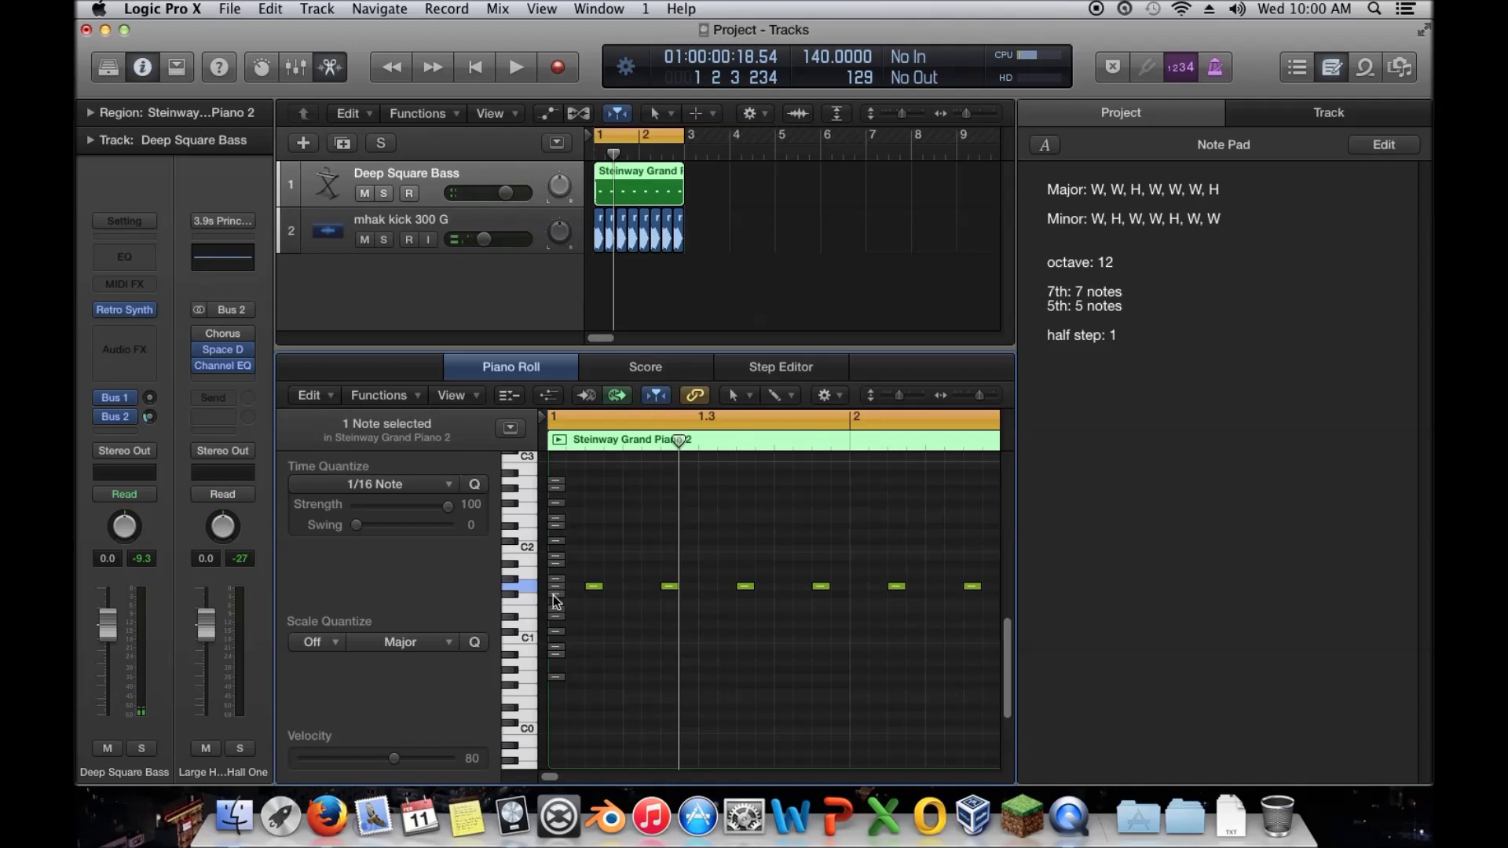
pyautogui.moveTo(561, 777); pyautogui.dragTo(566, 776)
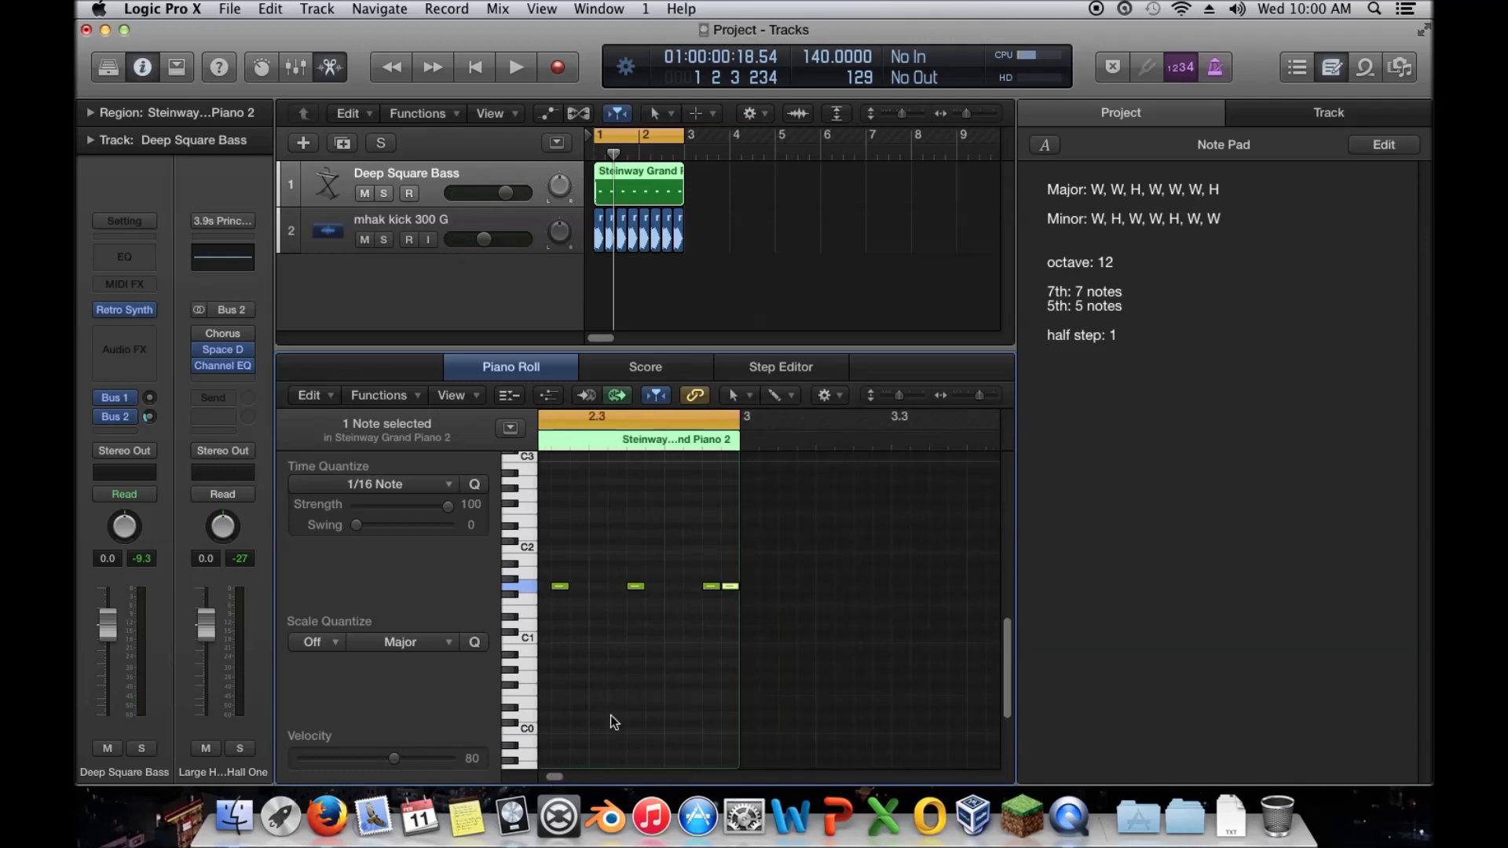
pyautogui.moveTo(695, 569); pyautogui.dragTo(732, 592)
pyautogui.press('space')
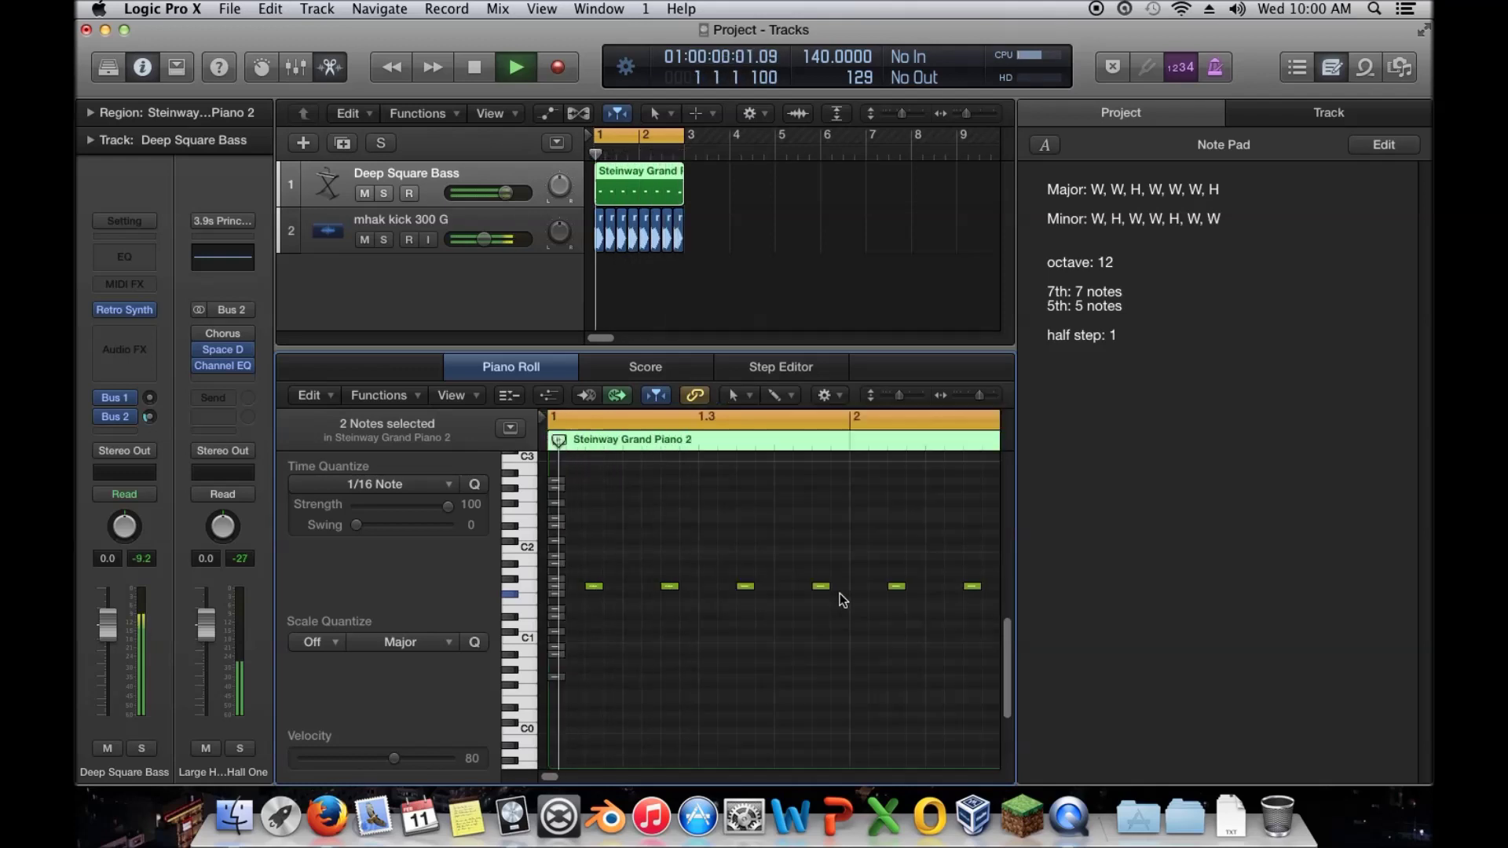
pyautogui.press('space')
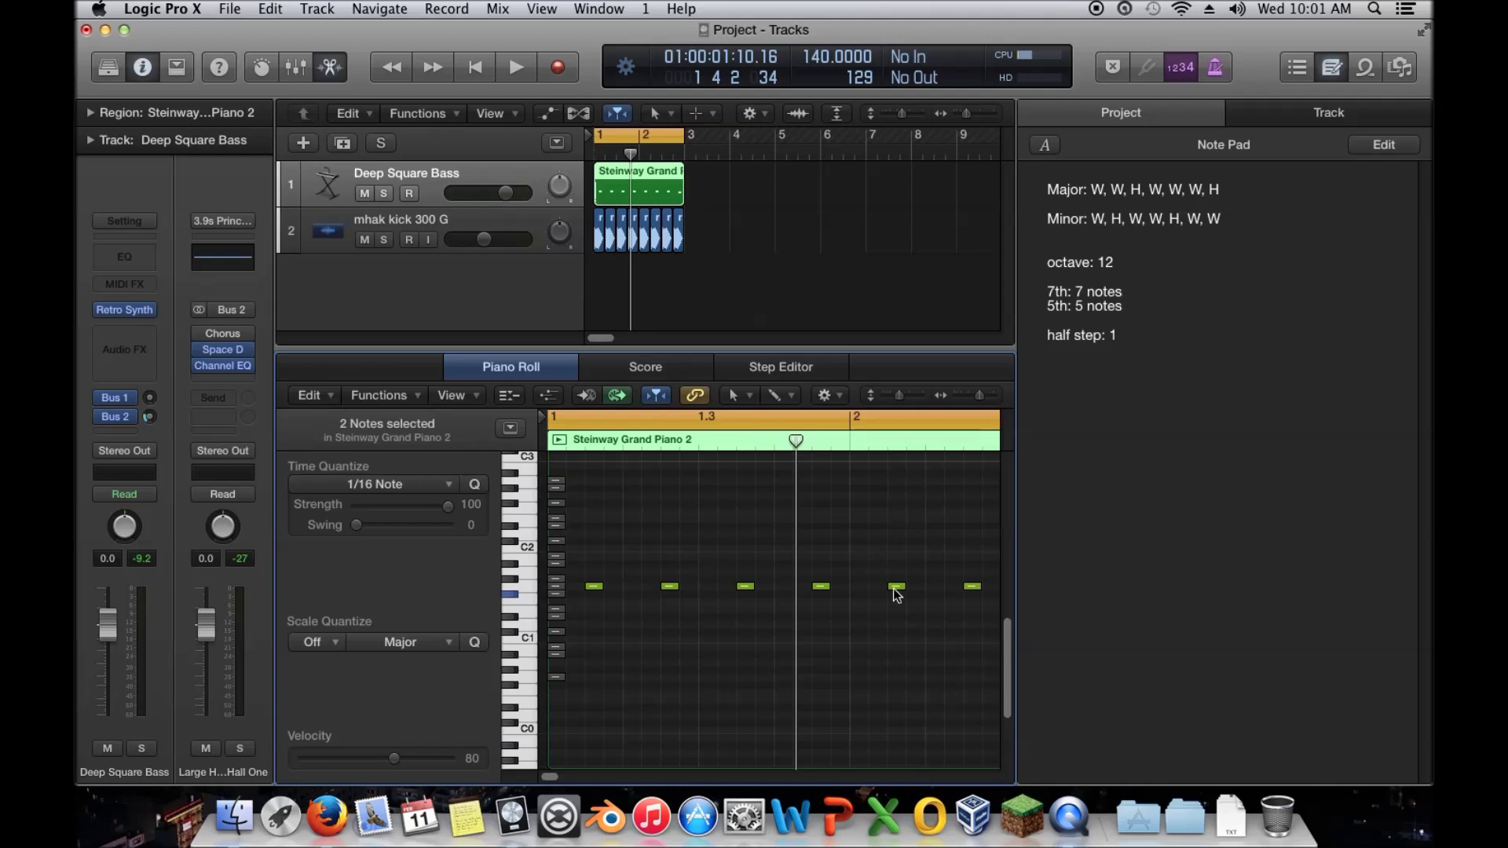
pyautogui.moveTo(551, 774); pyautogui.dragTo(556, 773)
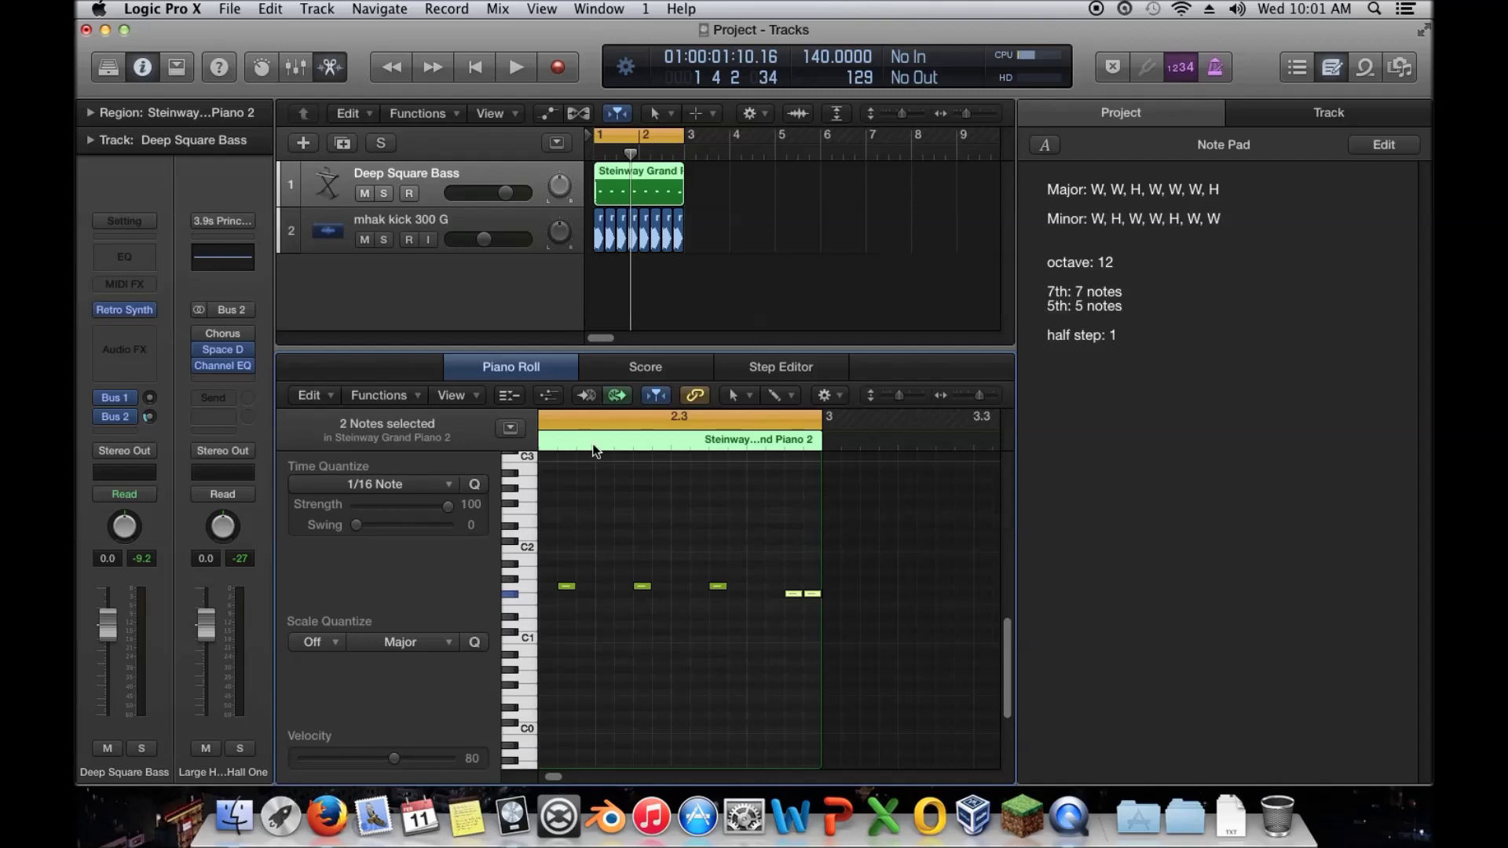
pyautogui.click(753, 644)
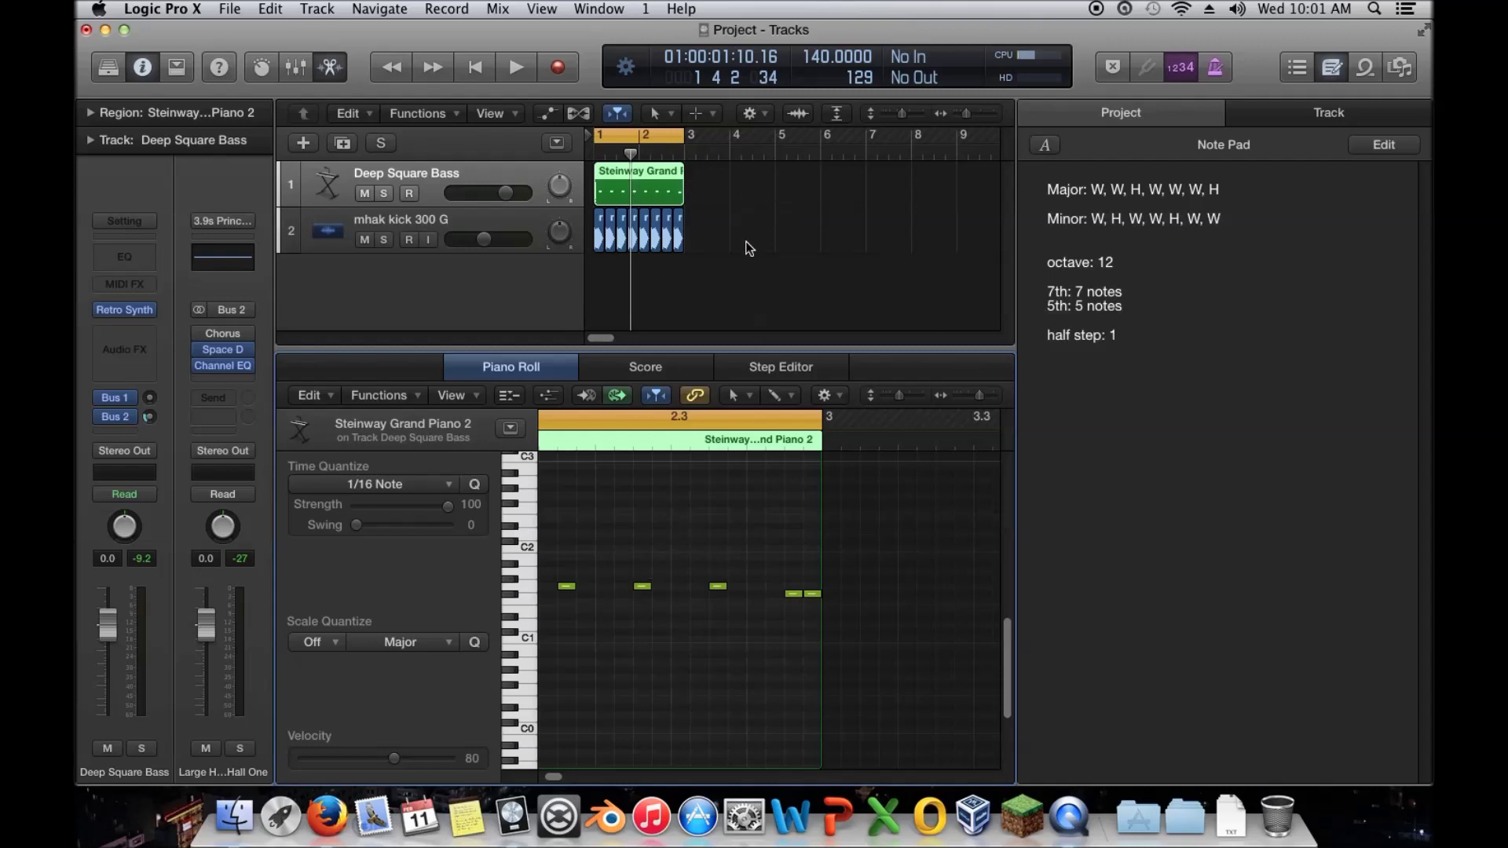
# Extend the cycle range, the Deep Square Bass region and the repeated kick pattern to the start of bar 5
pyautogui.moveTo(686, 134); pyautogui.dragTo(775, 135)
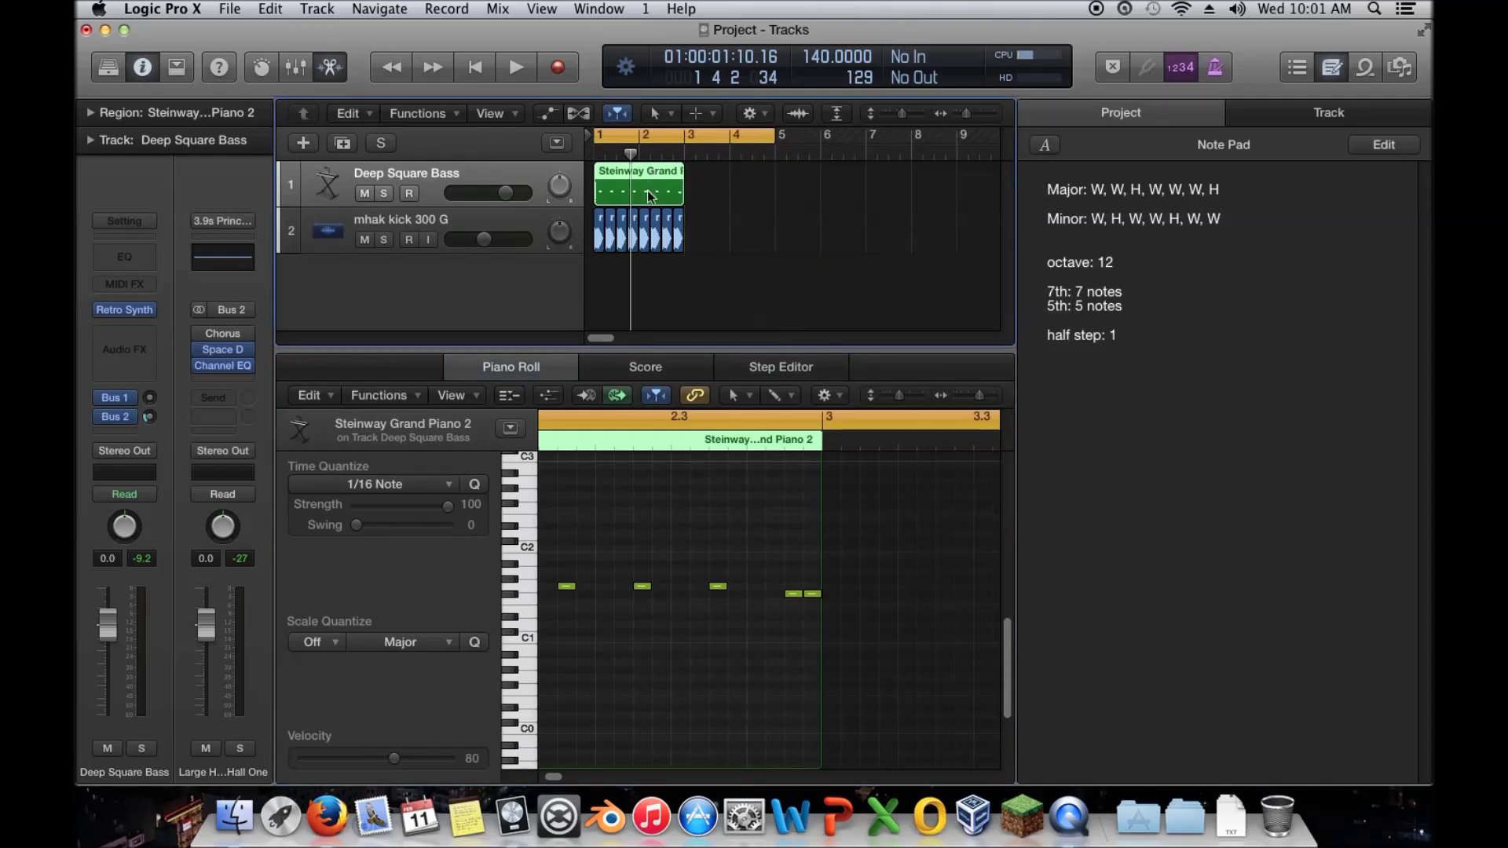
pyautogui.moveTo(685, 193); pyautogui.dragTo(775, 195)
pyautogui.moveTo(738, 242); pyautogui.dragTo(688, 228)
pyautogui.click(707, 185)
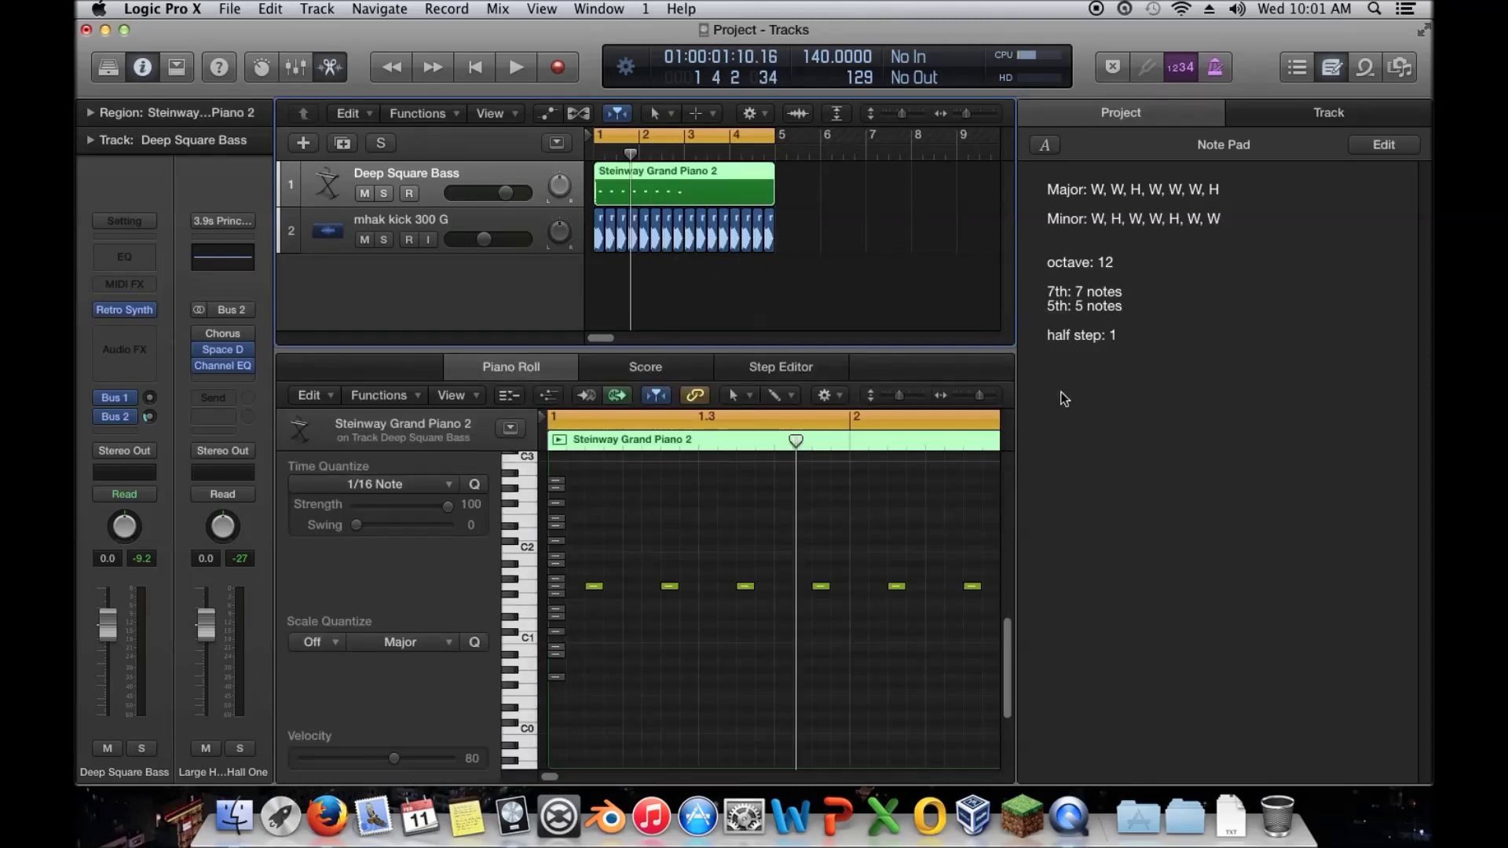
# Hide the Note Pad and replace the last two notes of bar 2 with a single offbeat note on G1
pyautogui.click(1336, 69)
pyautogui.moveTo(1186, 568); pyautogui.dragTo(1126, 613)
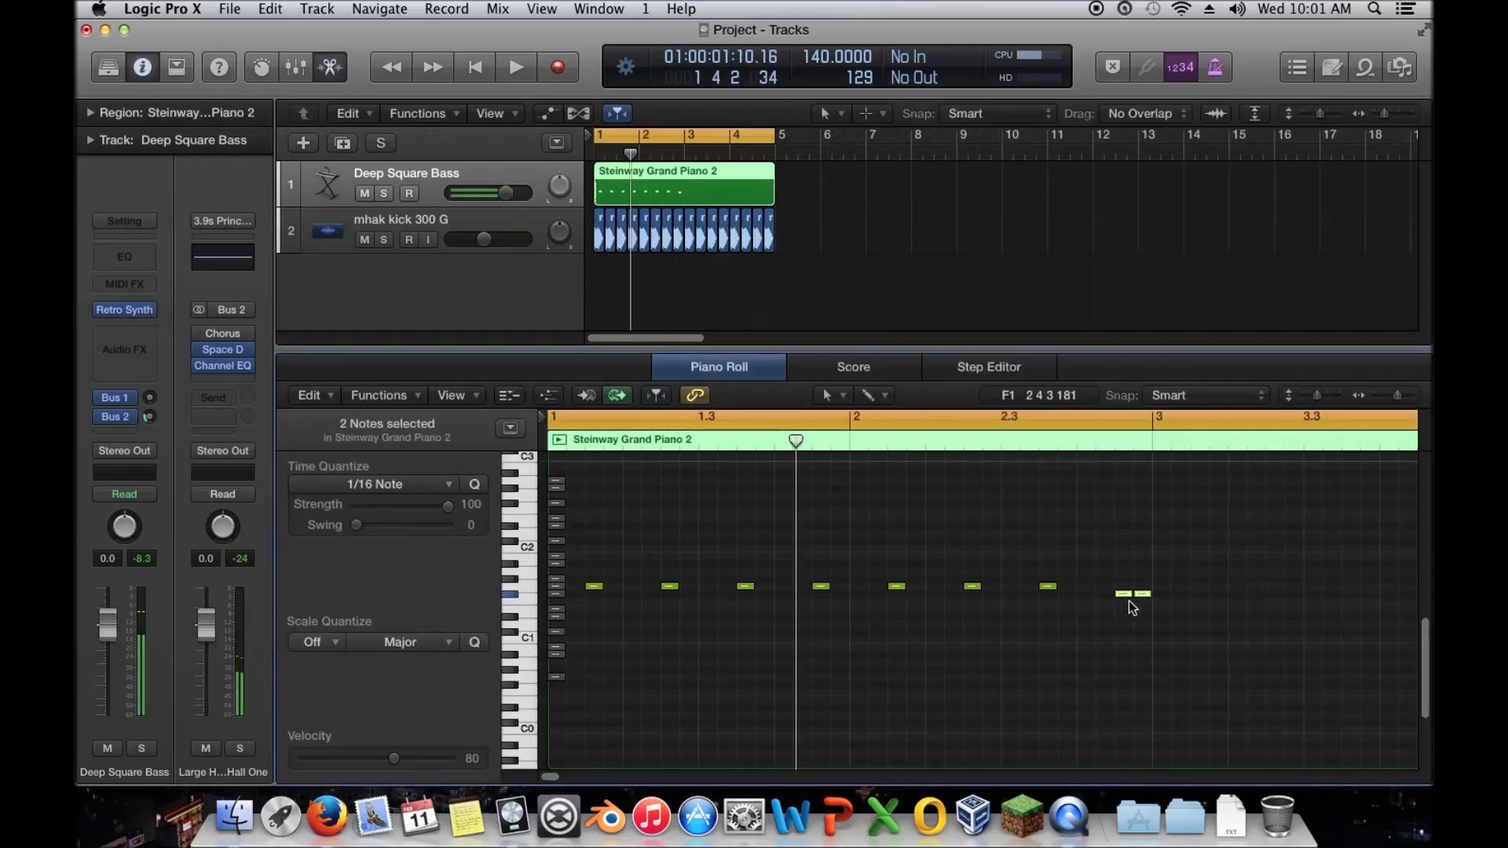
pyautogui.press('Delete')
pyautogui.click(1125, 585)
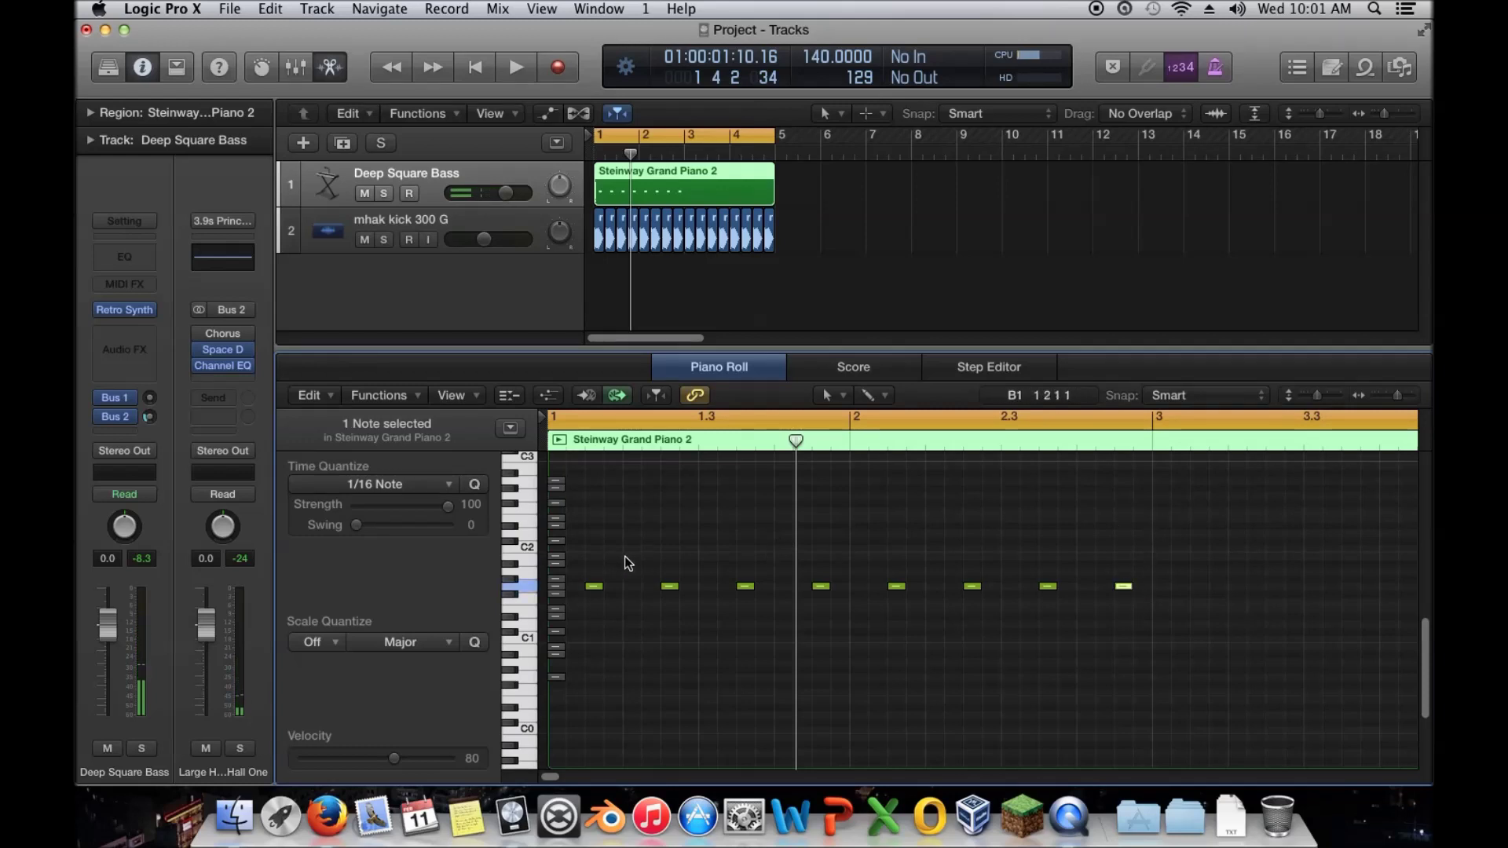
# Play the bassline from the beginning of the project
pyautogui.press('Return')
pyautogui.press('space')
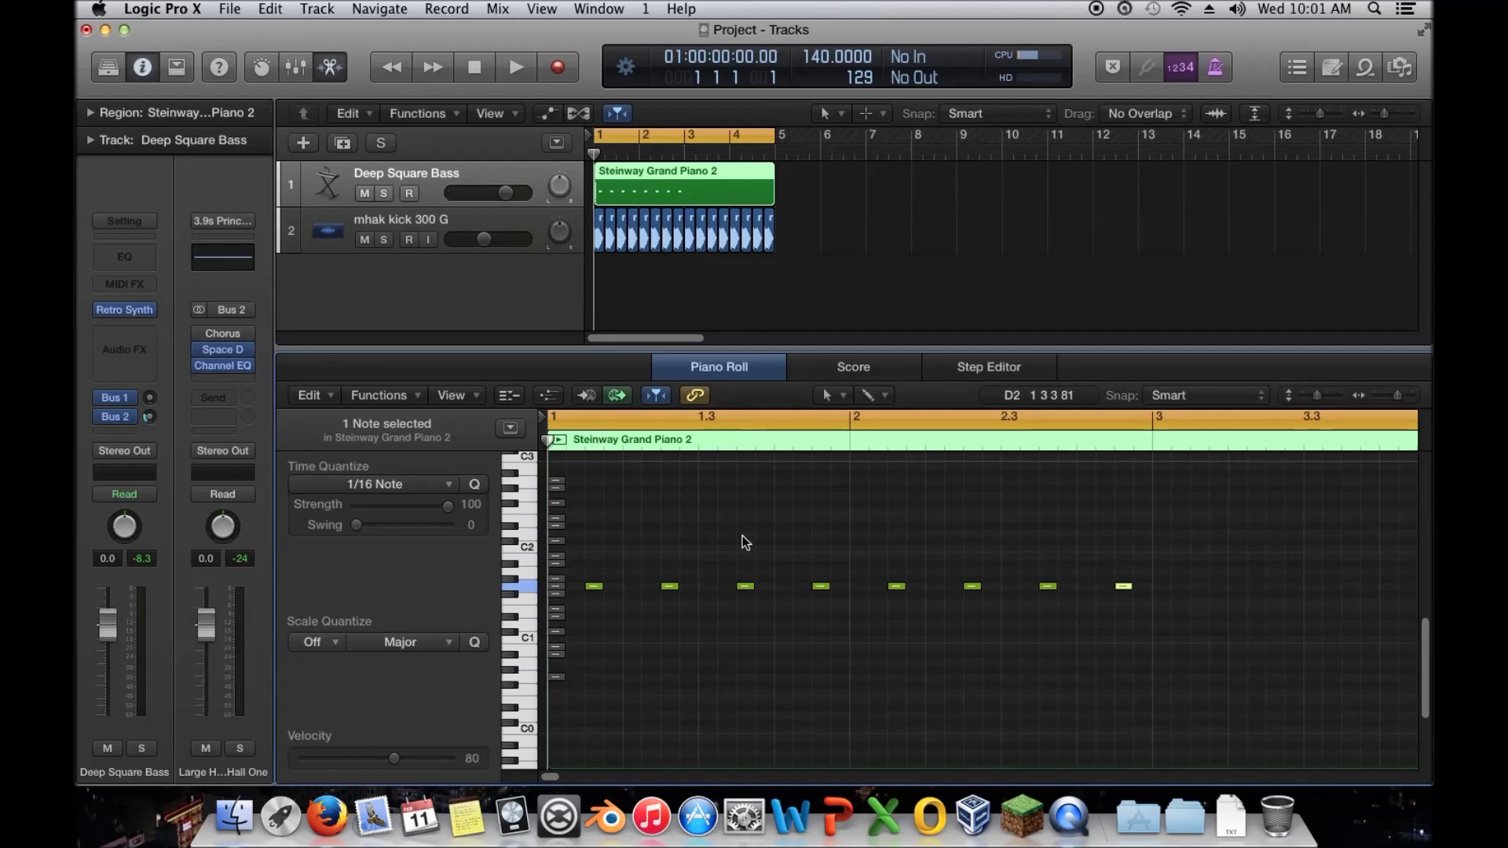
pyautogui.press('space')
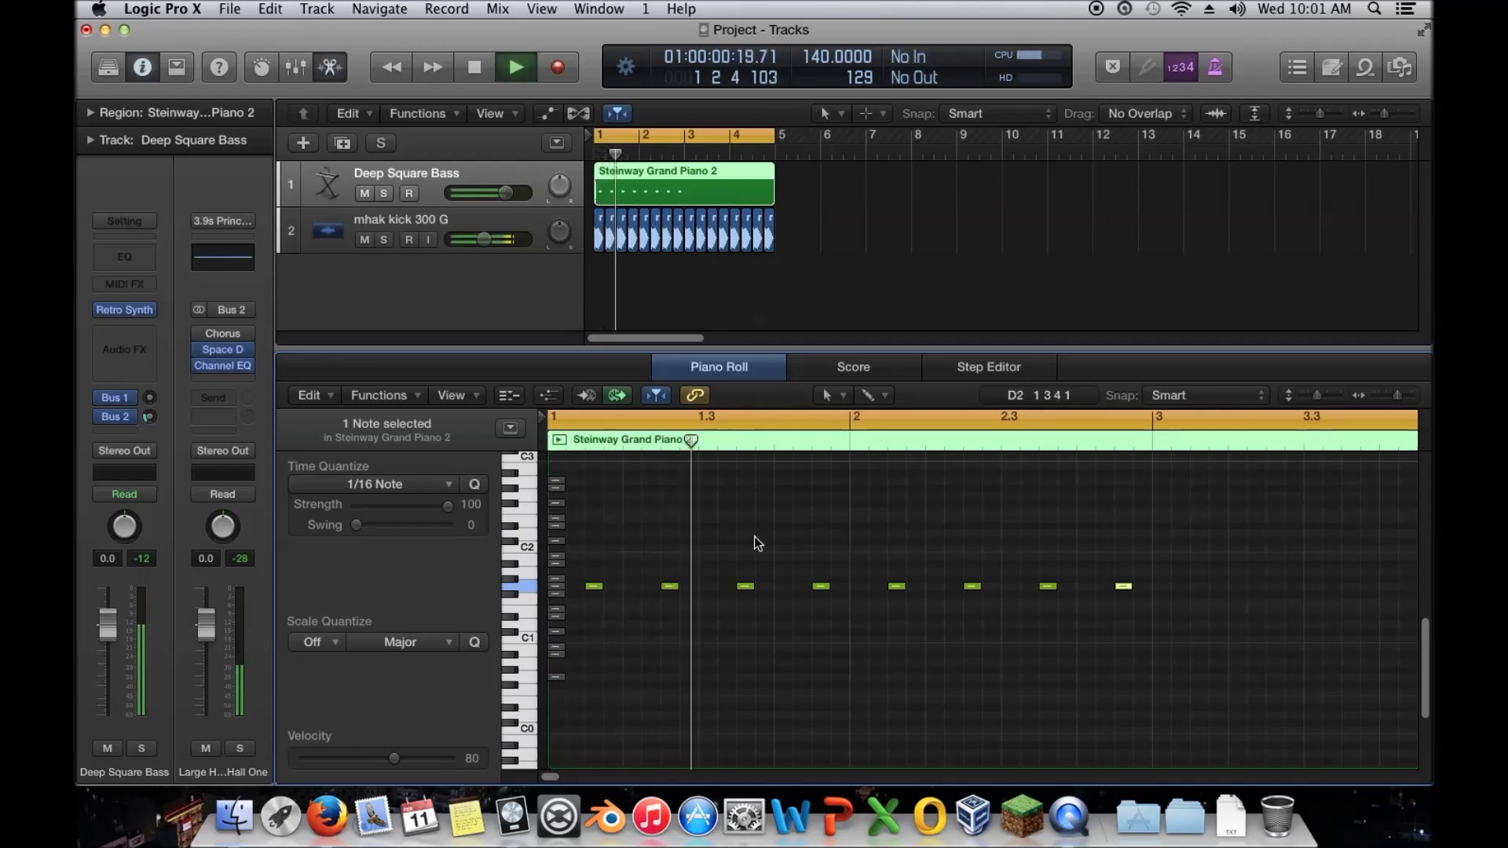
pyautogui.press('space')
# Raise the four bass notes in bar 2 to C#2 and play the result
pyautogui.moveTo(1148, 572); pyautogui.dragTo(895, 540)
pyautogui.press('space')
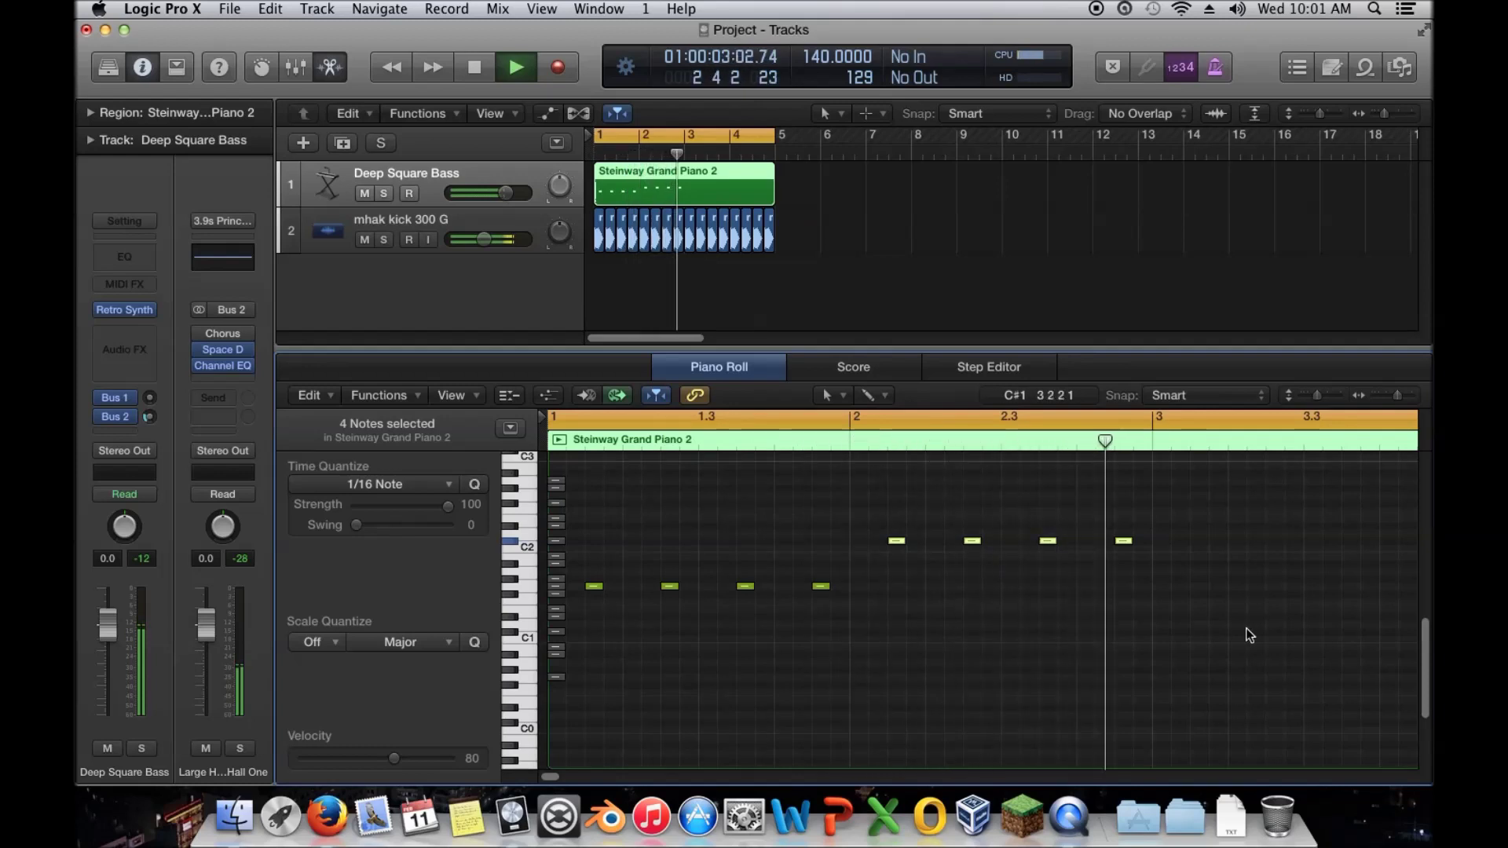
pyautogui.press('space')
# Copy the four bar 2 notes into bar 3 on B1, keeping their offbeat timing, and play the loop
pyautogui.moveTo(1217, 526); pyautogui.dragTo(1160, 554)
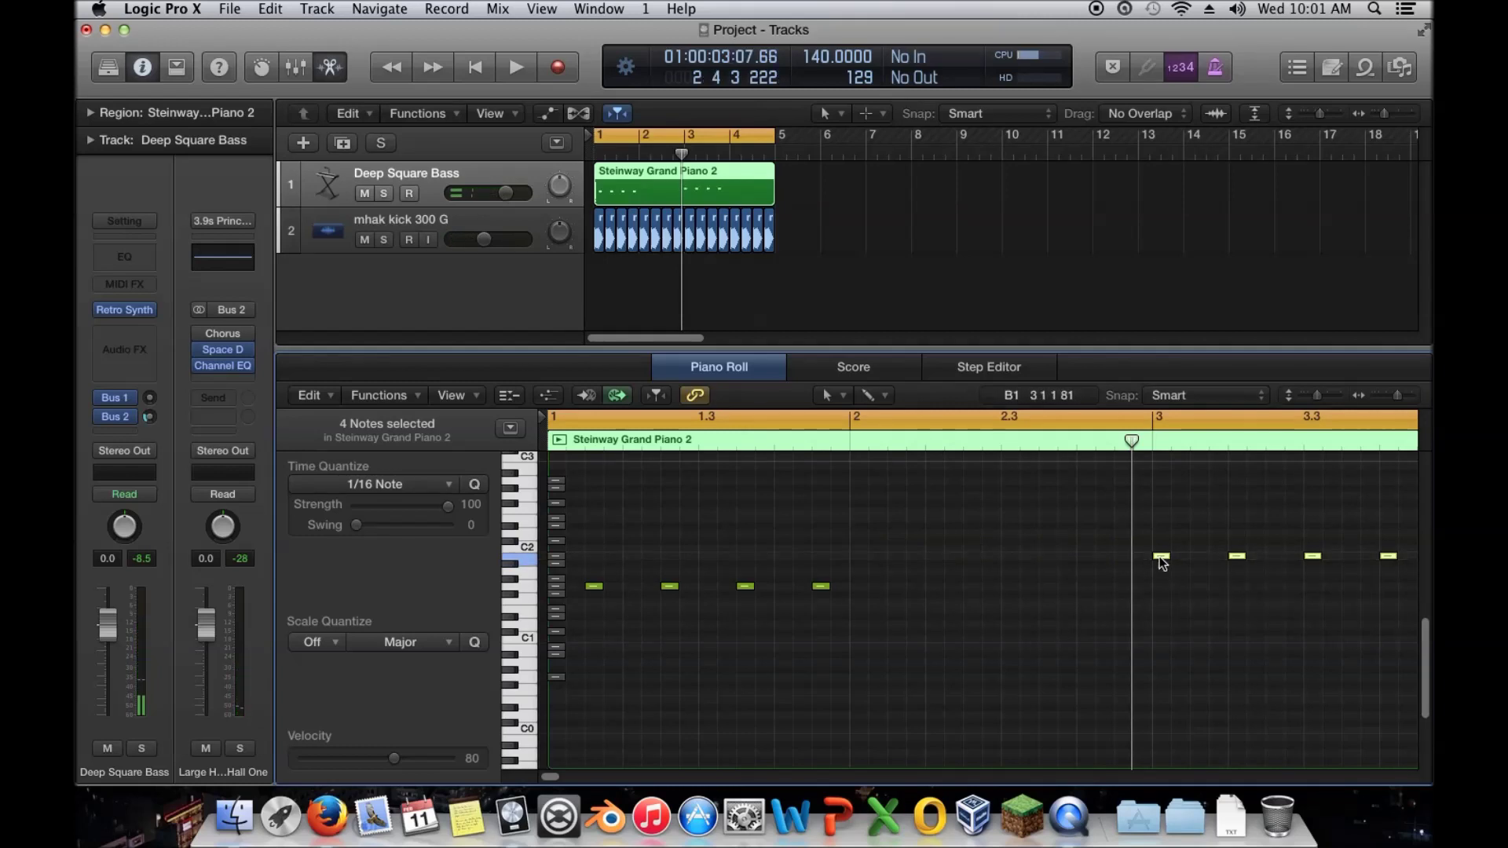
pyautogui.press('super+z')
pyautogui.moveTo(894, 540); pyautogui.dragTo(1199, 559)
pyautogui.press('space')
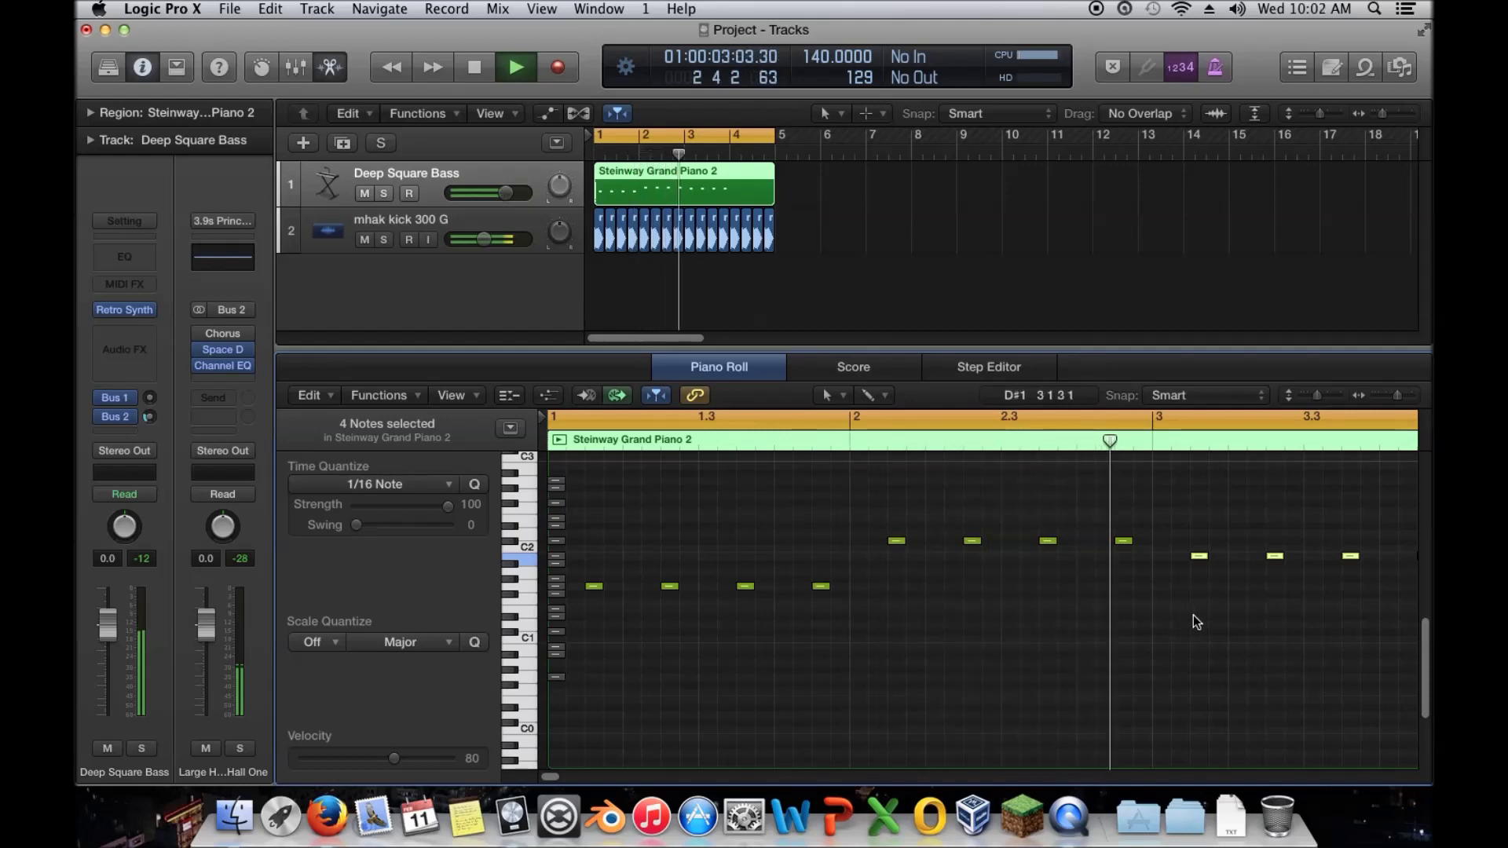
pyautogui.press('space')
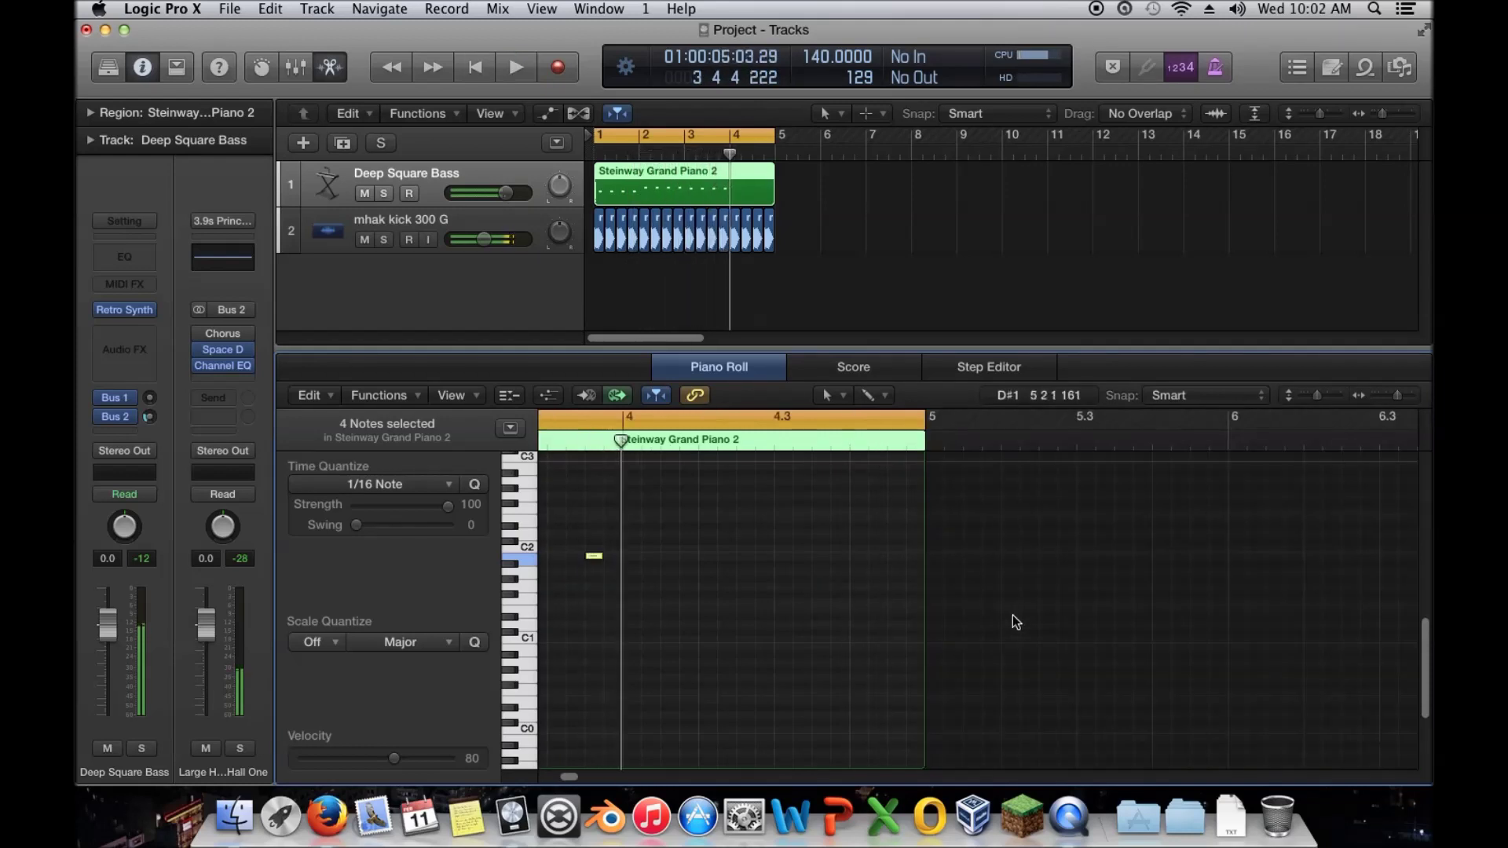
# Copy the bar 3 notes into bar 4 with the same offbeat timing, the first on B1 and the last three on A#1
pyautogui.moveTo(574, 772); pyautogui.dragTo(568, 773)
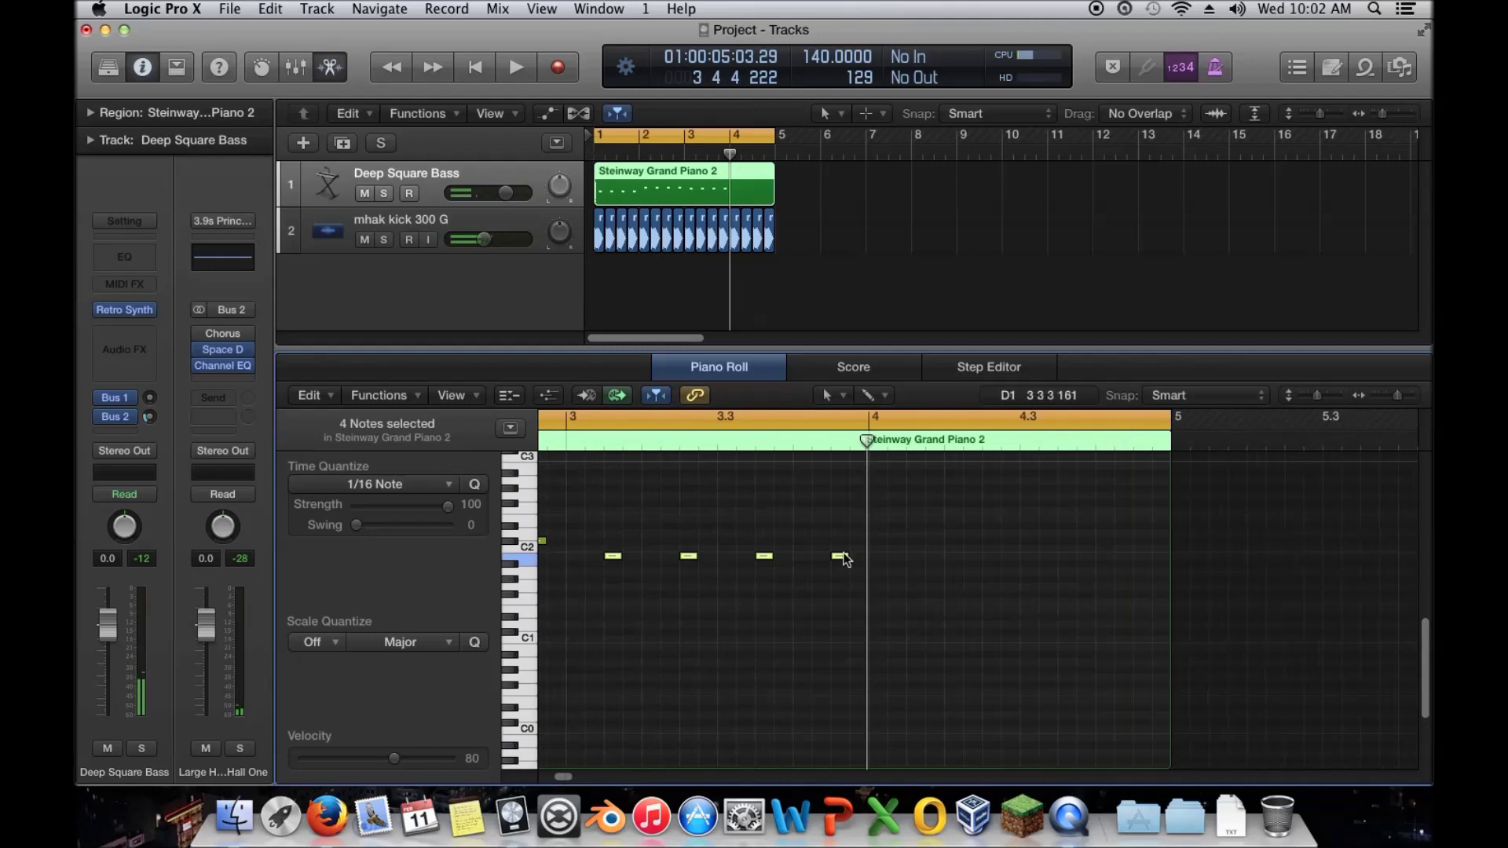
pyautogui.click(839, 557)
pyautogui.moveTo(839, 557); pyautogui.dragTo(924, 555)
pyautogui.moveTo(858, 515); pyautogui.dragTo(986, 565)
pyautogui.moveTo(986, 567); pyautogui.dragTo(988, 567)
pyautogui.moveTo(558, 778); pyautogui.dragTo(541, 779)
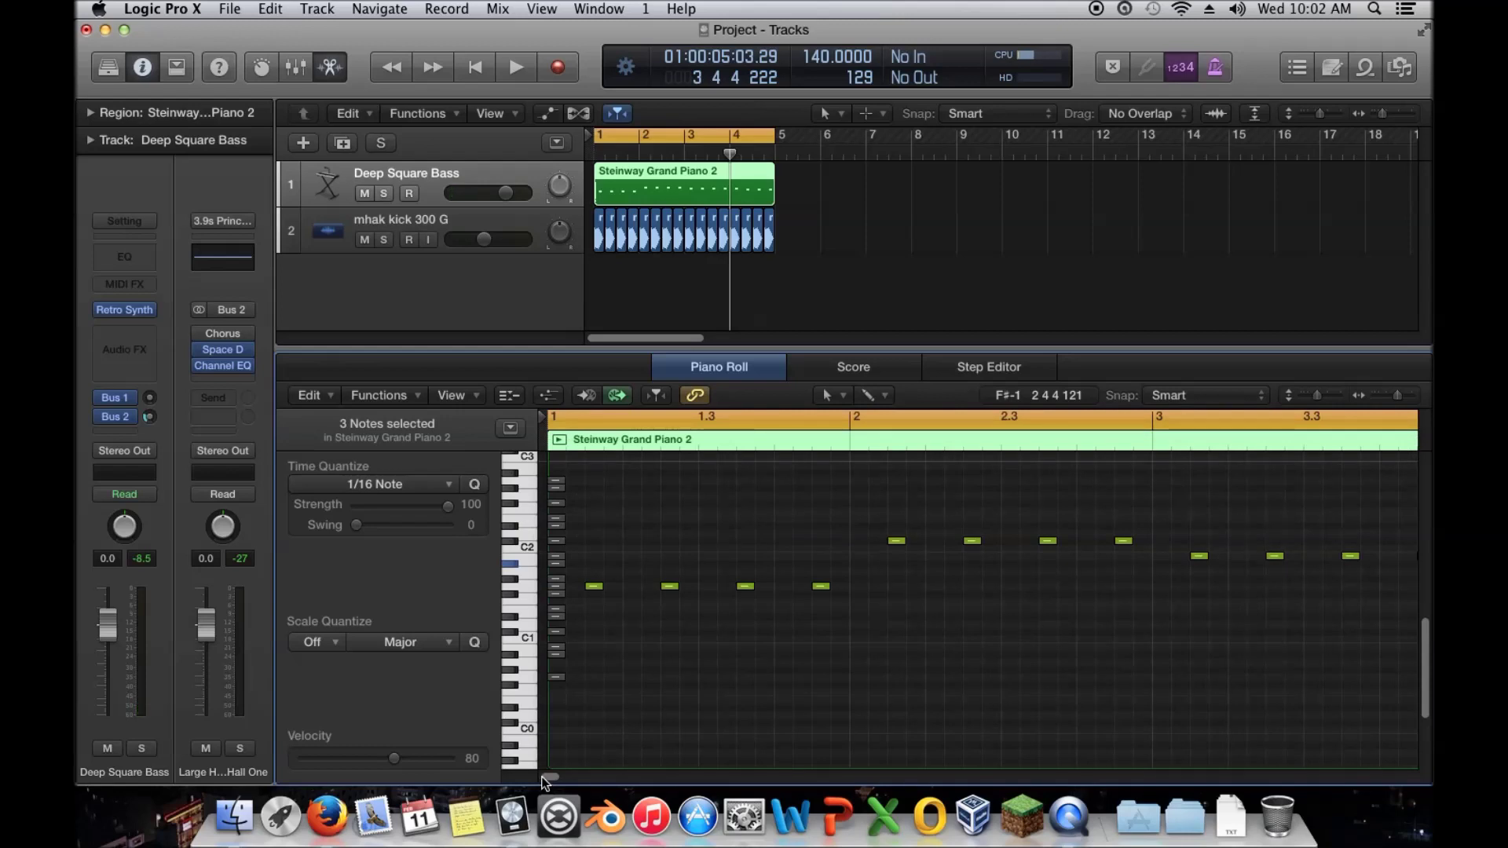
# Play the bassline with the kick from the beginning of the project and stop in bar 2
pyautogui.press('Return')
pyautogui.press('space')
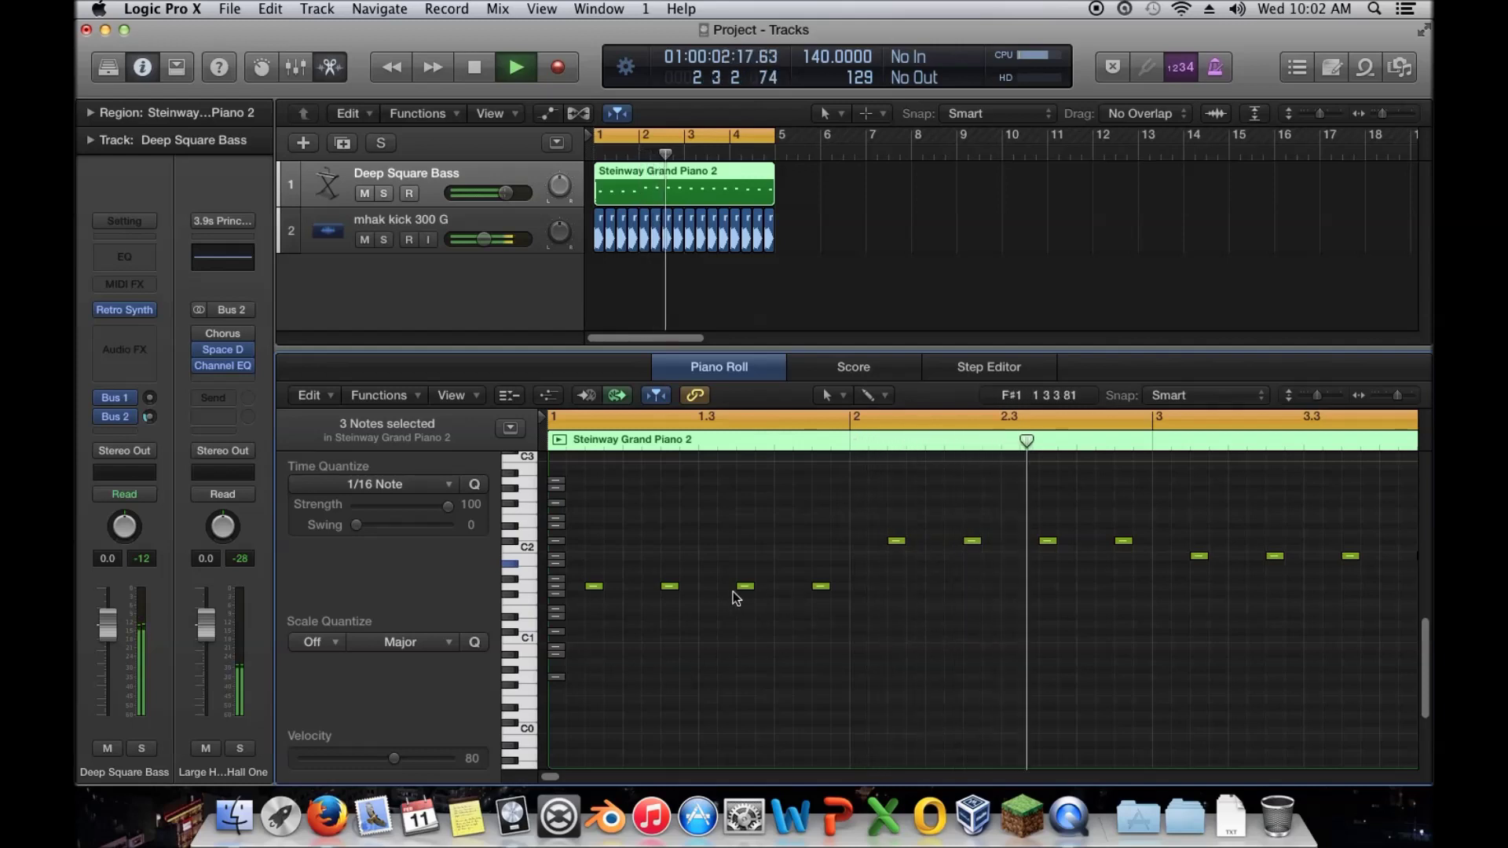
pyautogui.press('space')
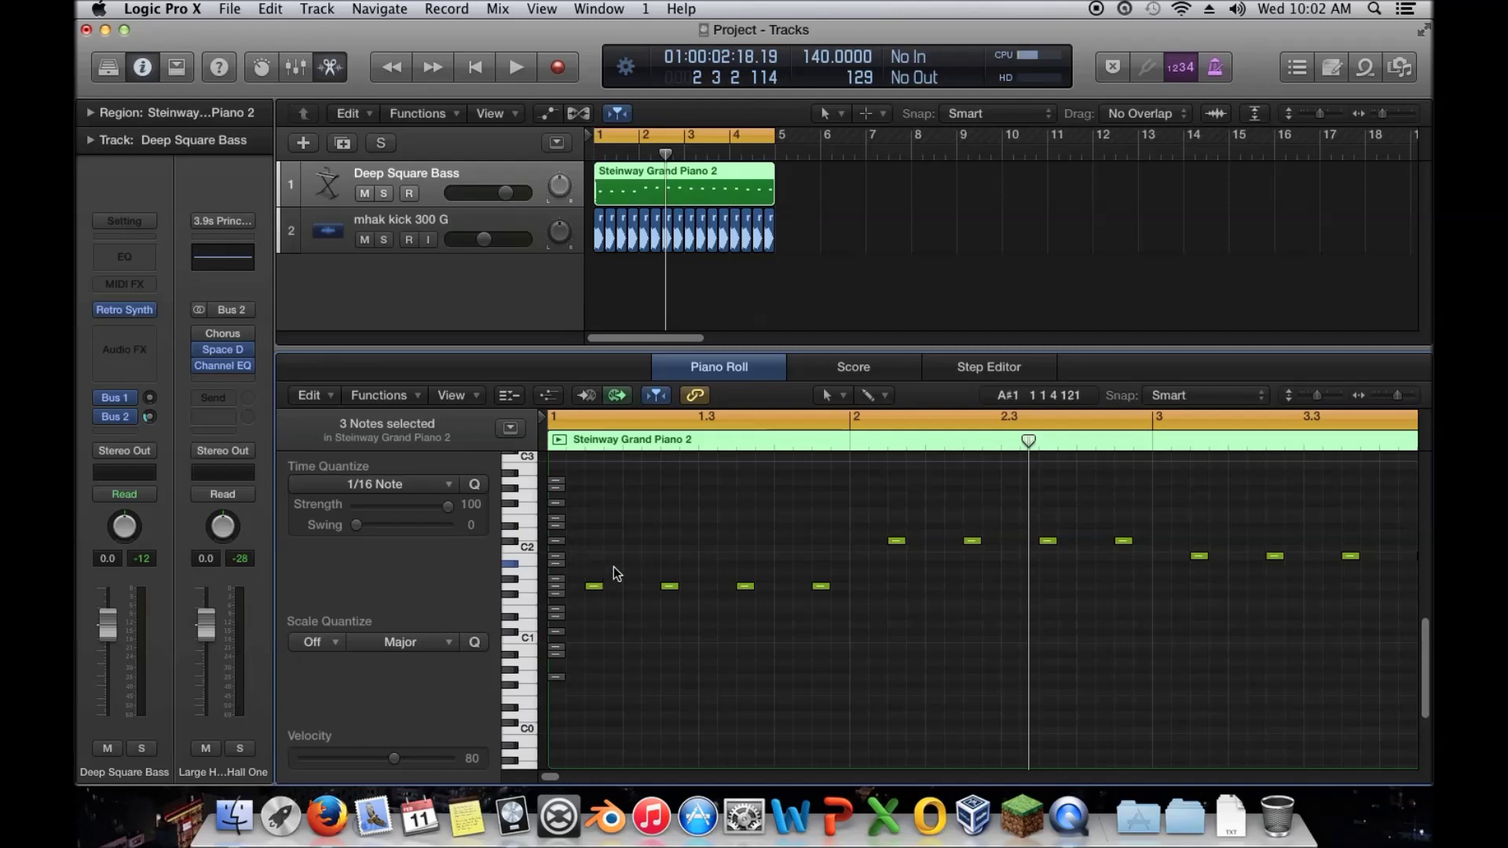
# Duplicate the Deep Square Bass track and create an empty MIDI region at bar 1 on the new track
pyautogui.click(341, 147)
pyautogui.rightClick(606, 238)
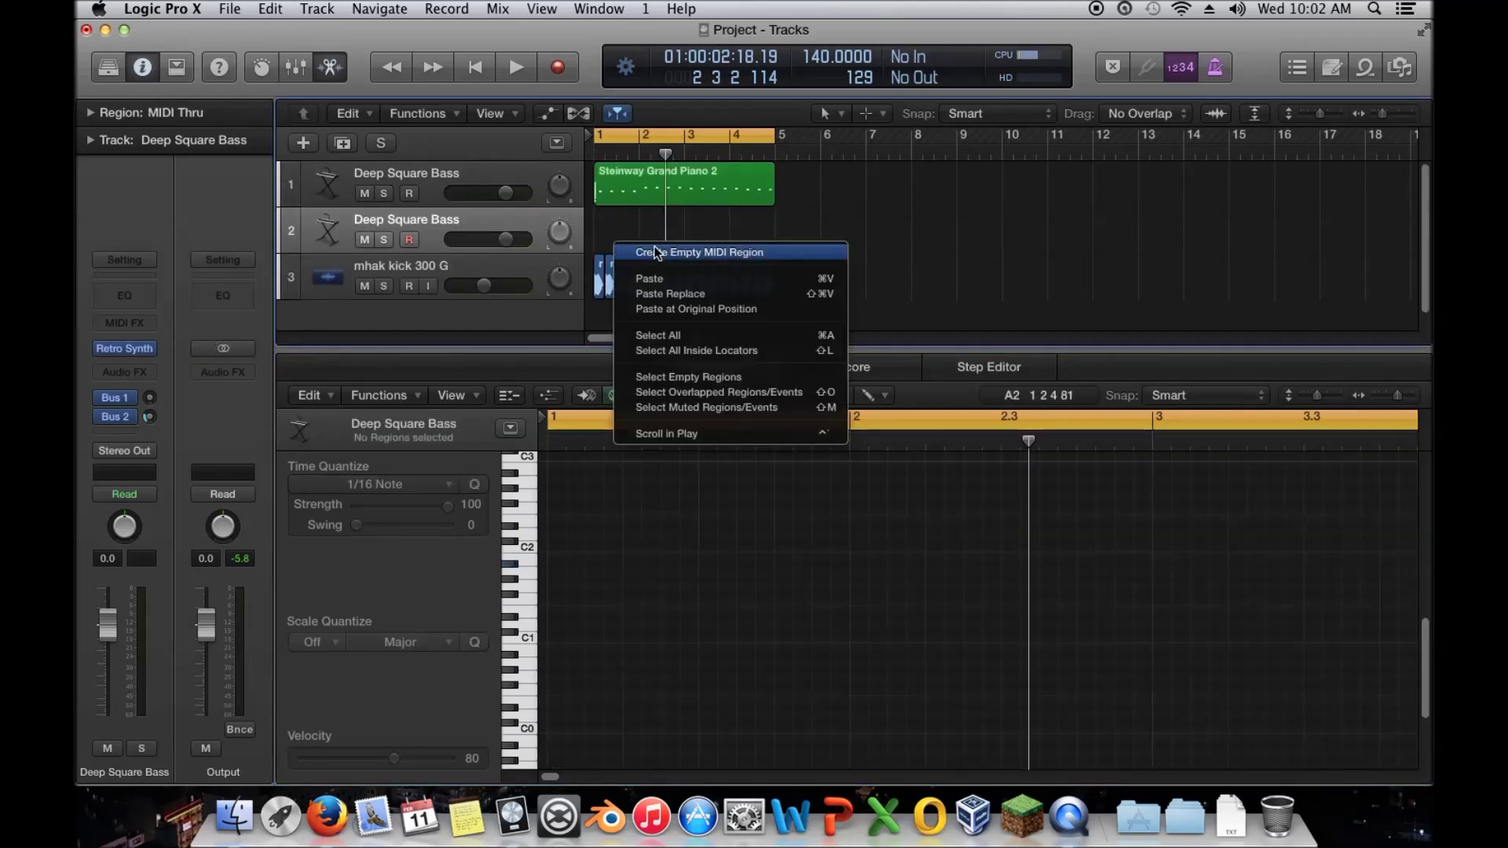
pyautogui.click(641, 250)
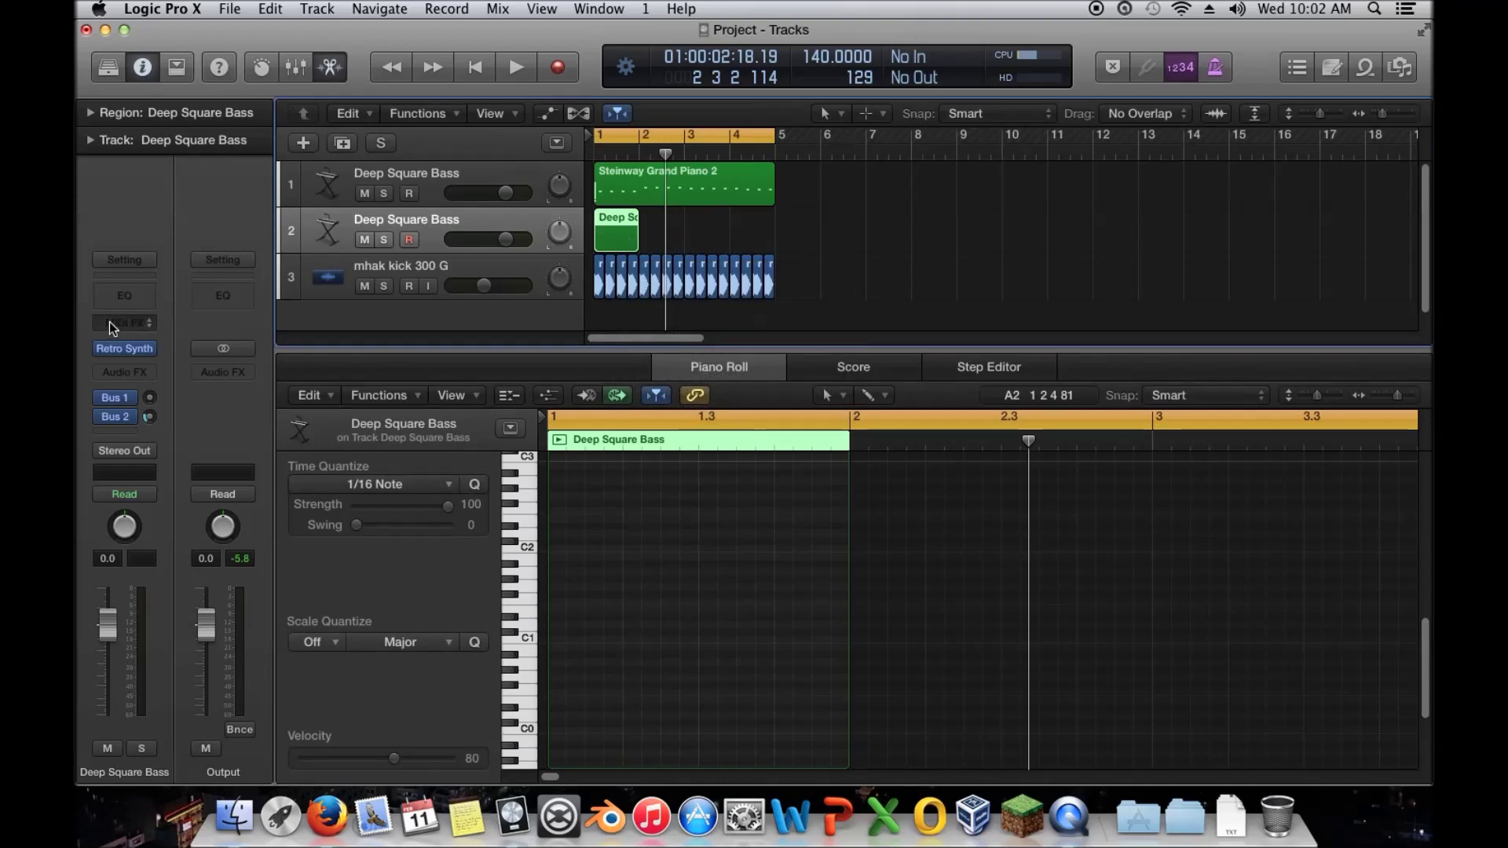
# Replace Retro Synth on the duplicated track with the stereo ES2 (Synthesizer 2) instrument
pyautogui.moveTo(154, 351)
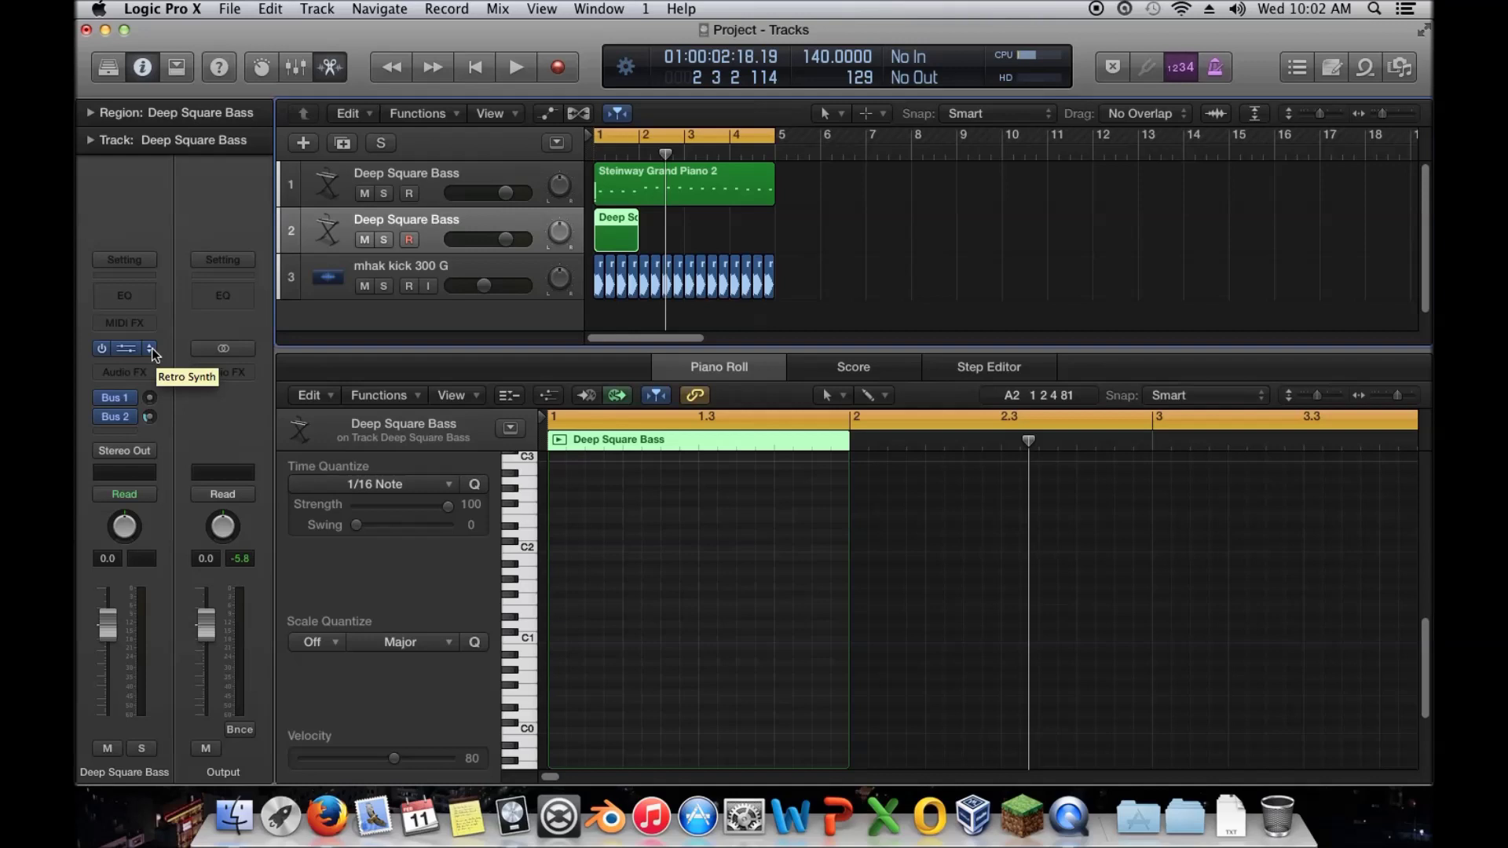
pyautogui.click(152, 347)
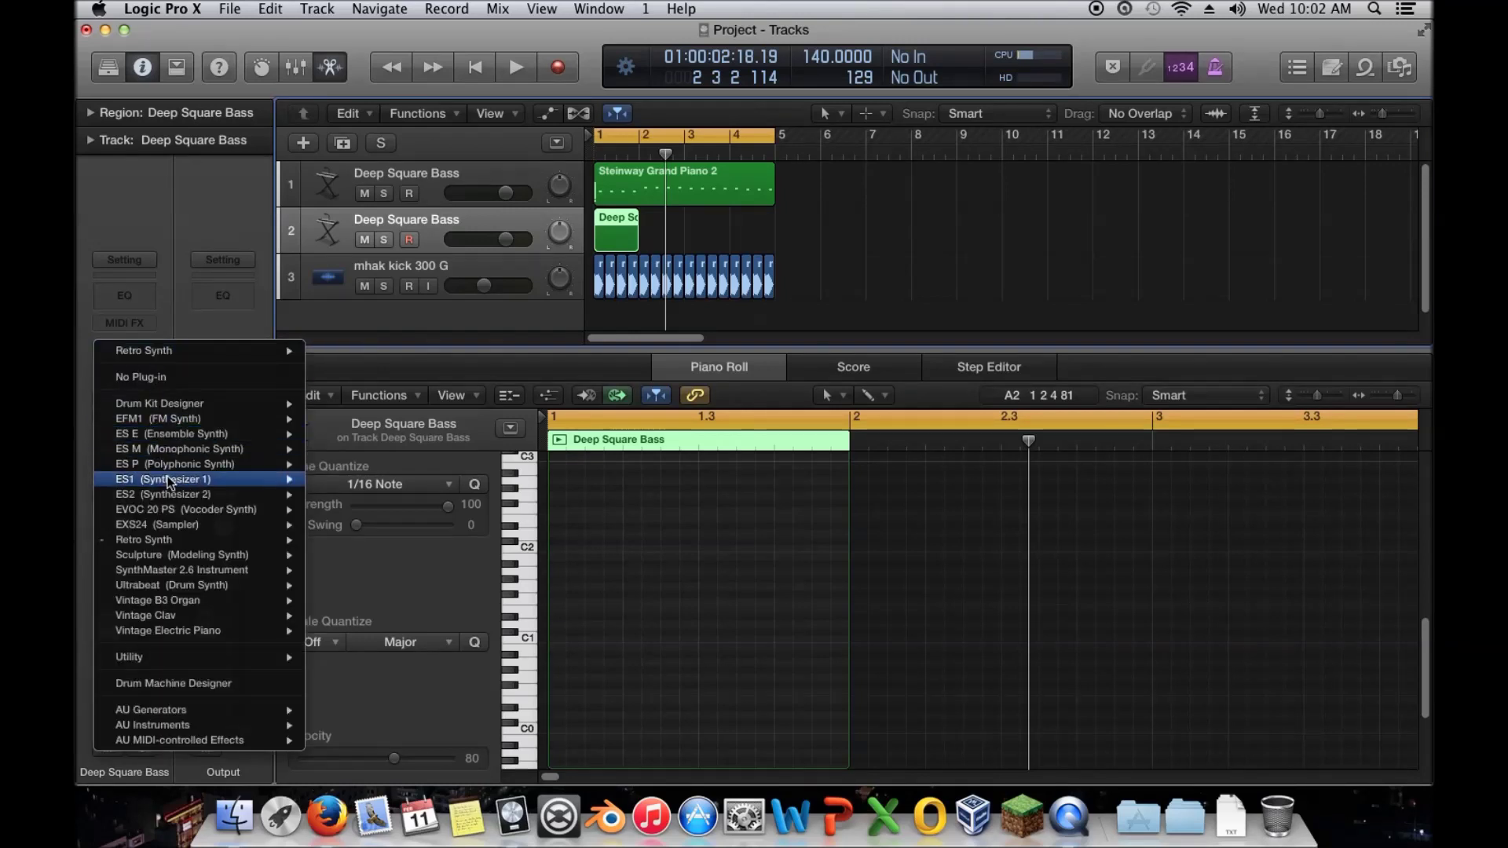
pyautogui.moveTo(220, 542)
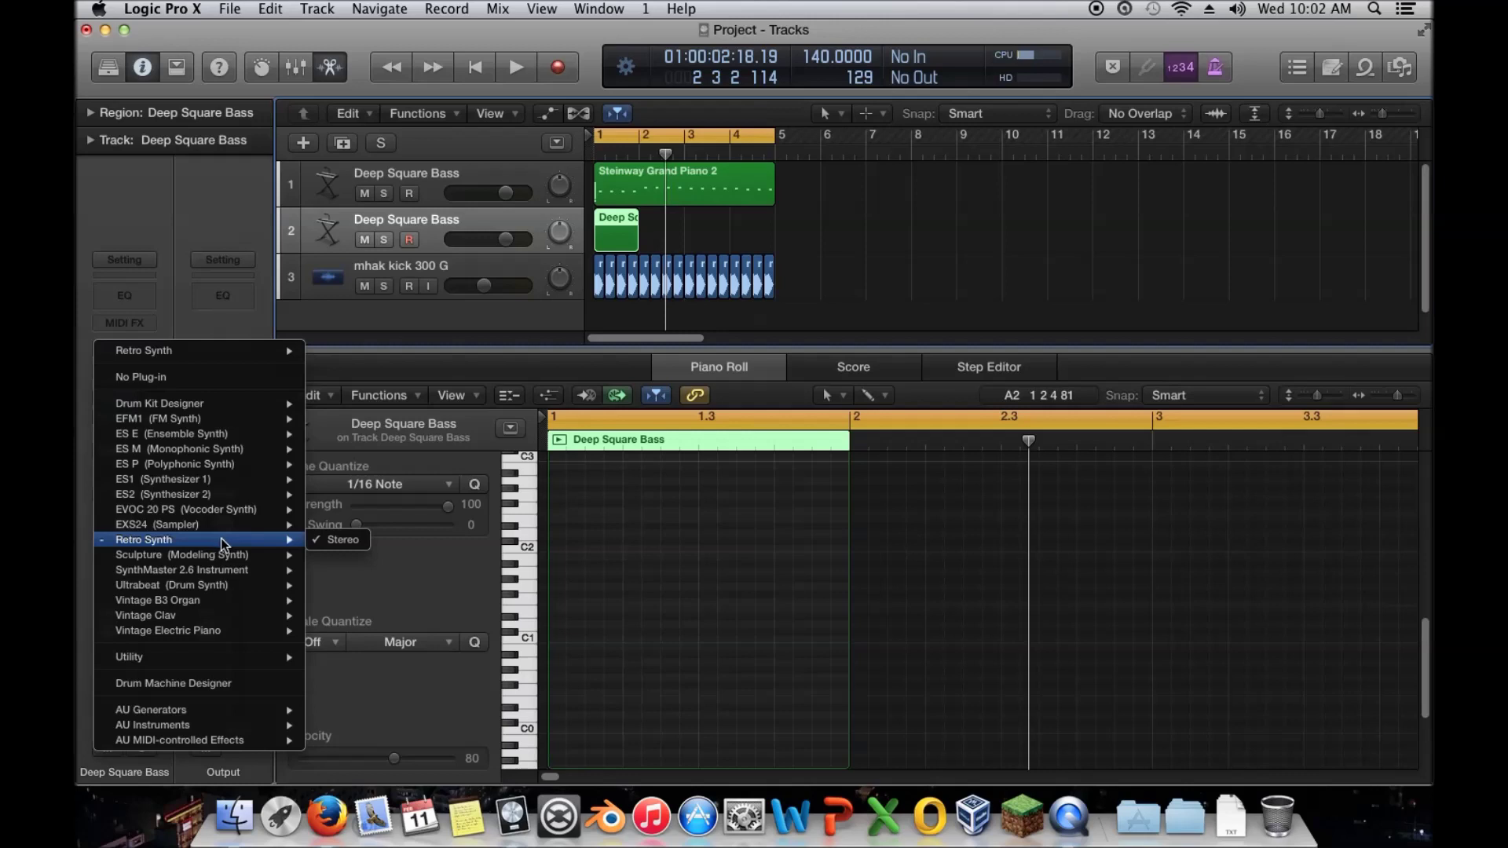
pyautogui.moveTo(234, 424)
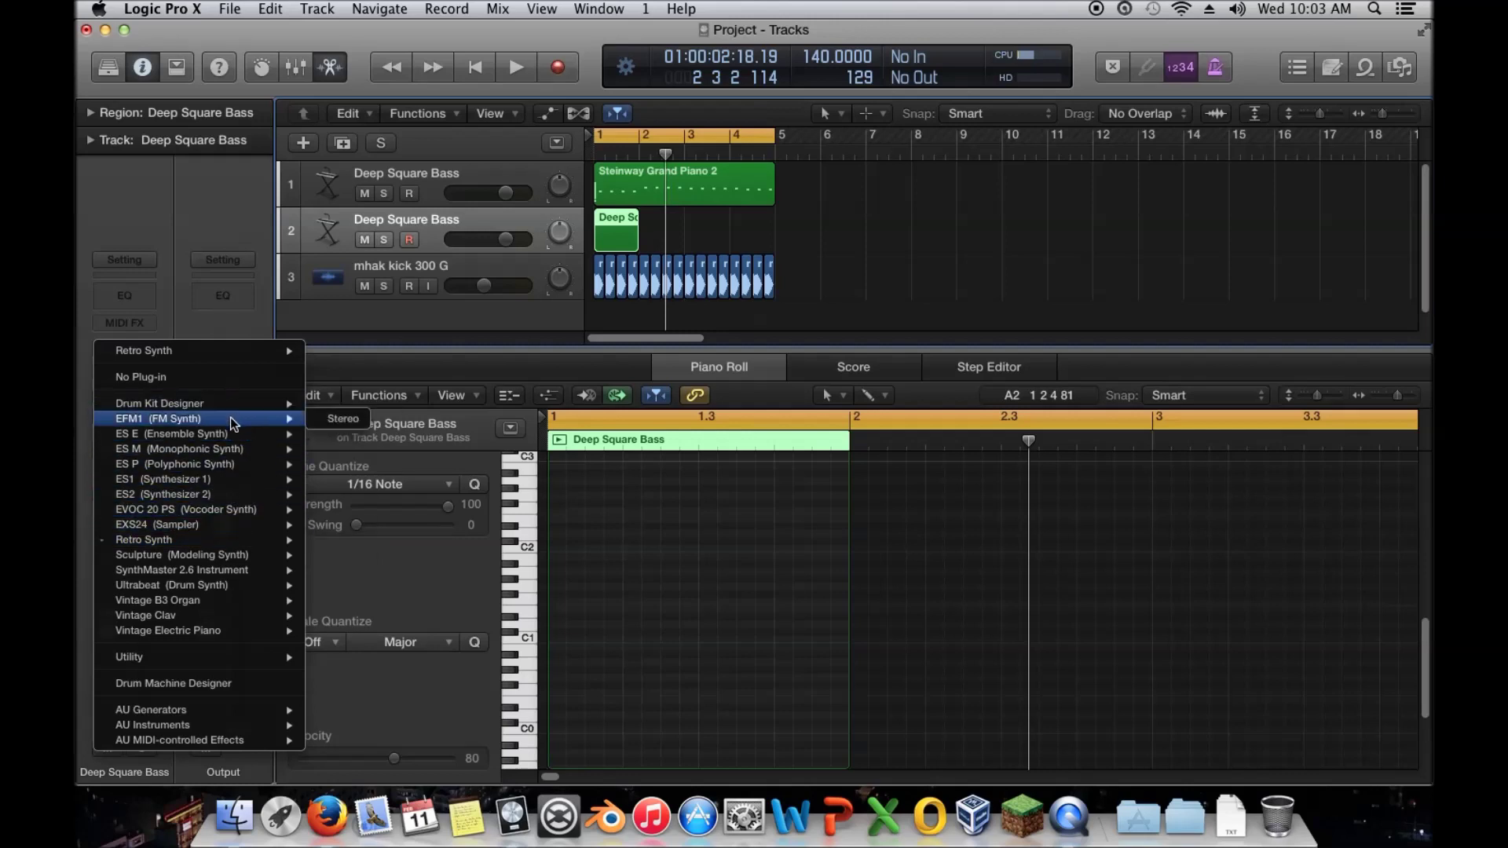
pyautogui.moveTo(242, 515)
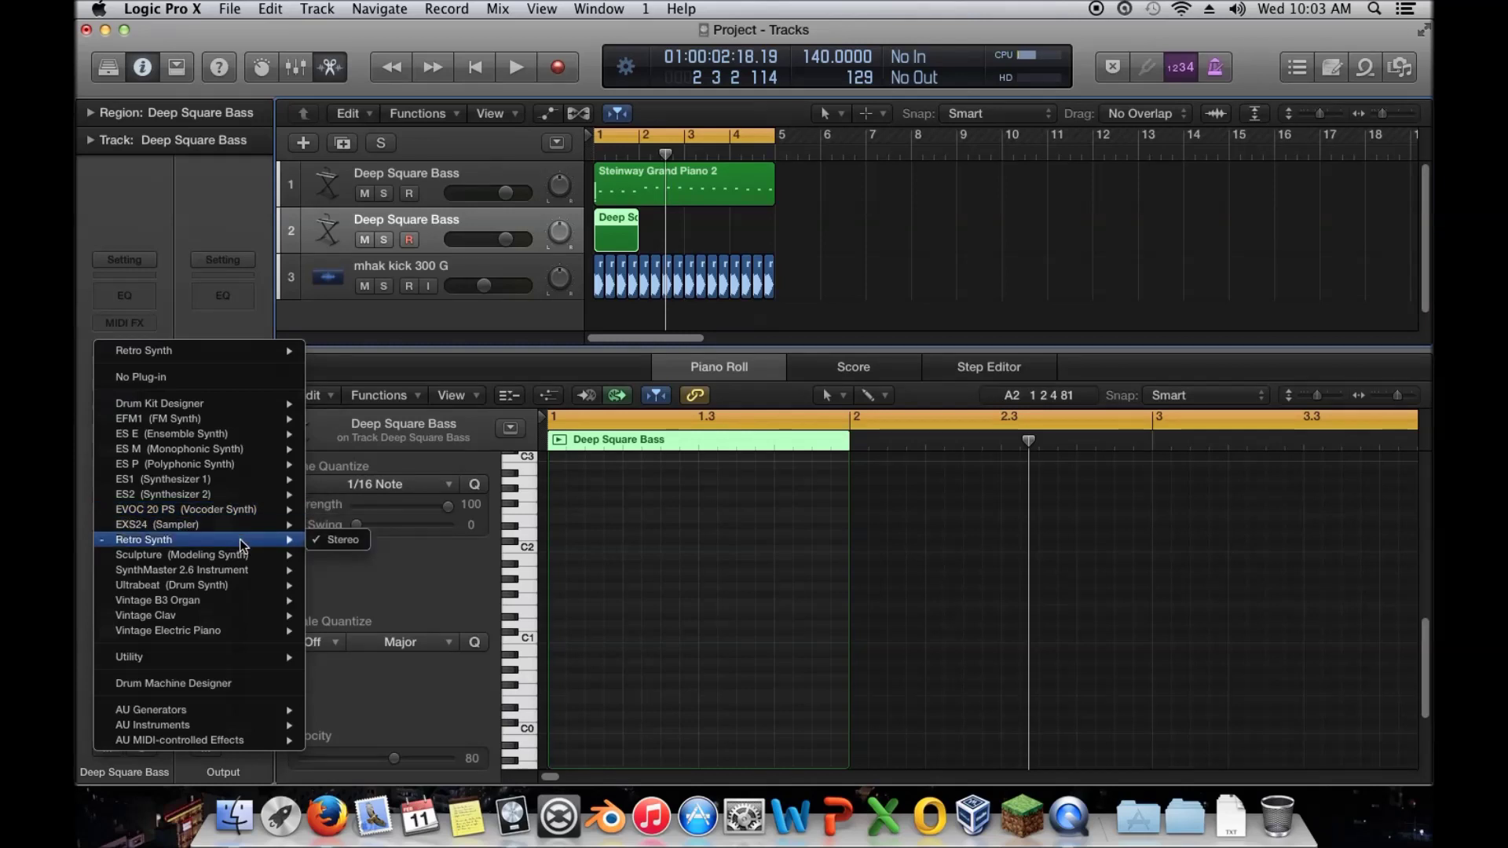
pyautogui.moveTo(247, 591)
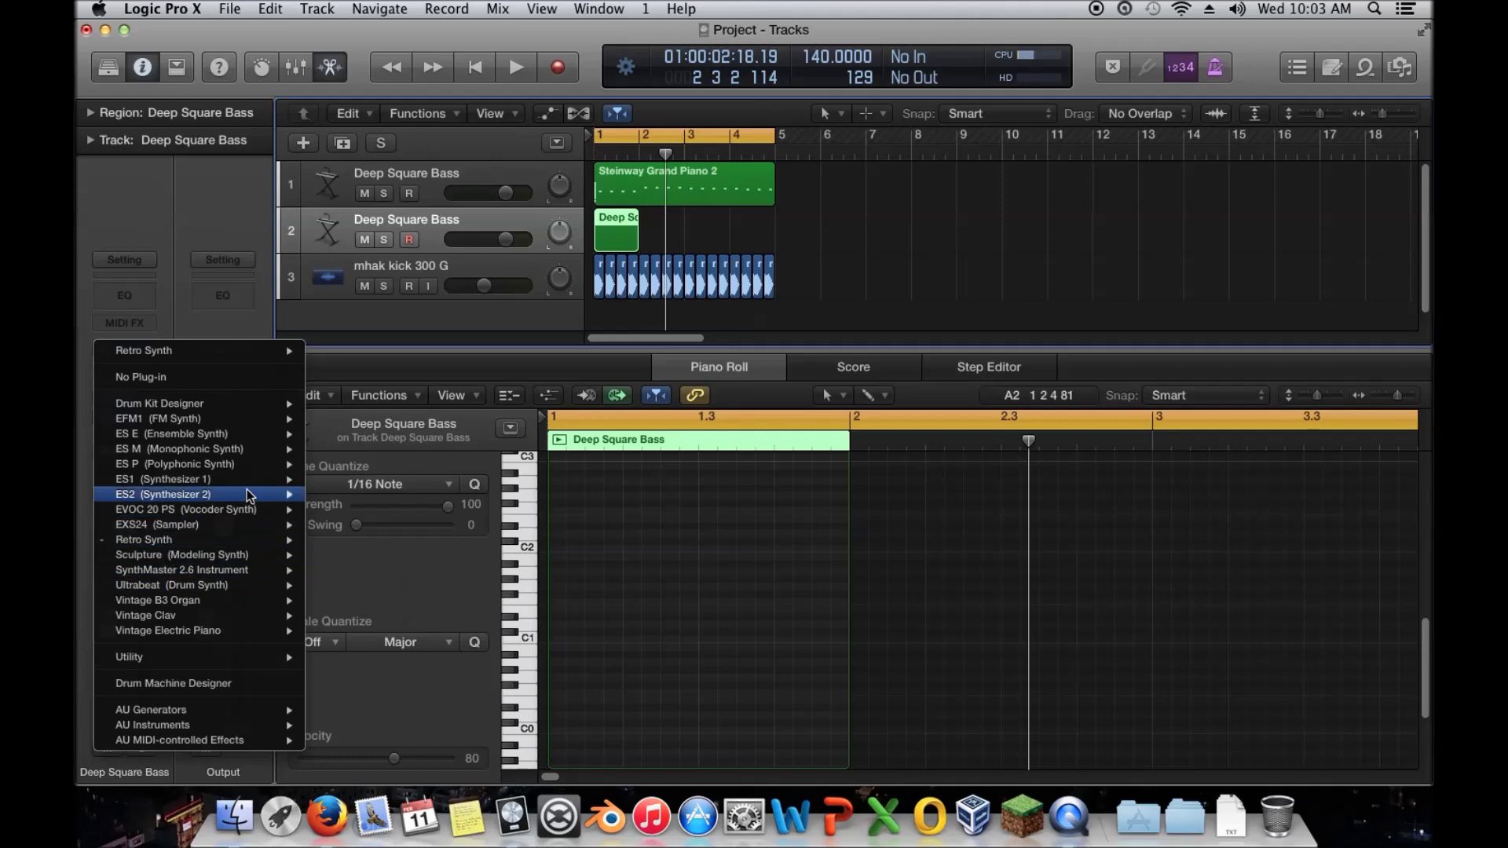
pyautogui.click(343, 495)
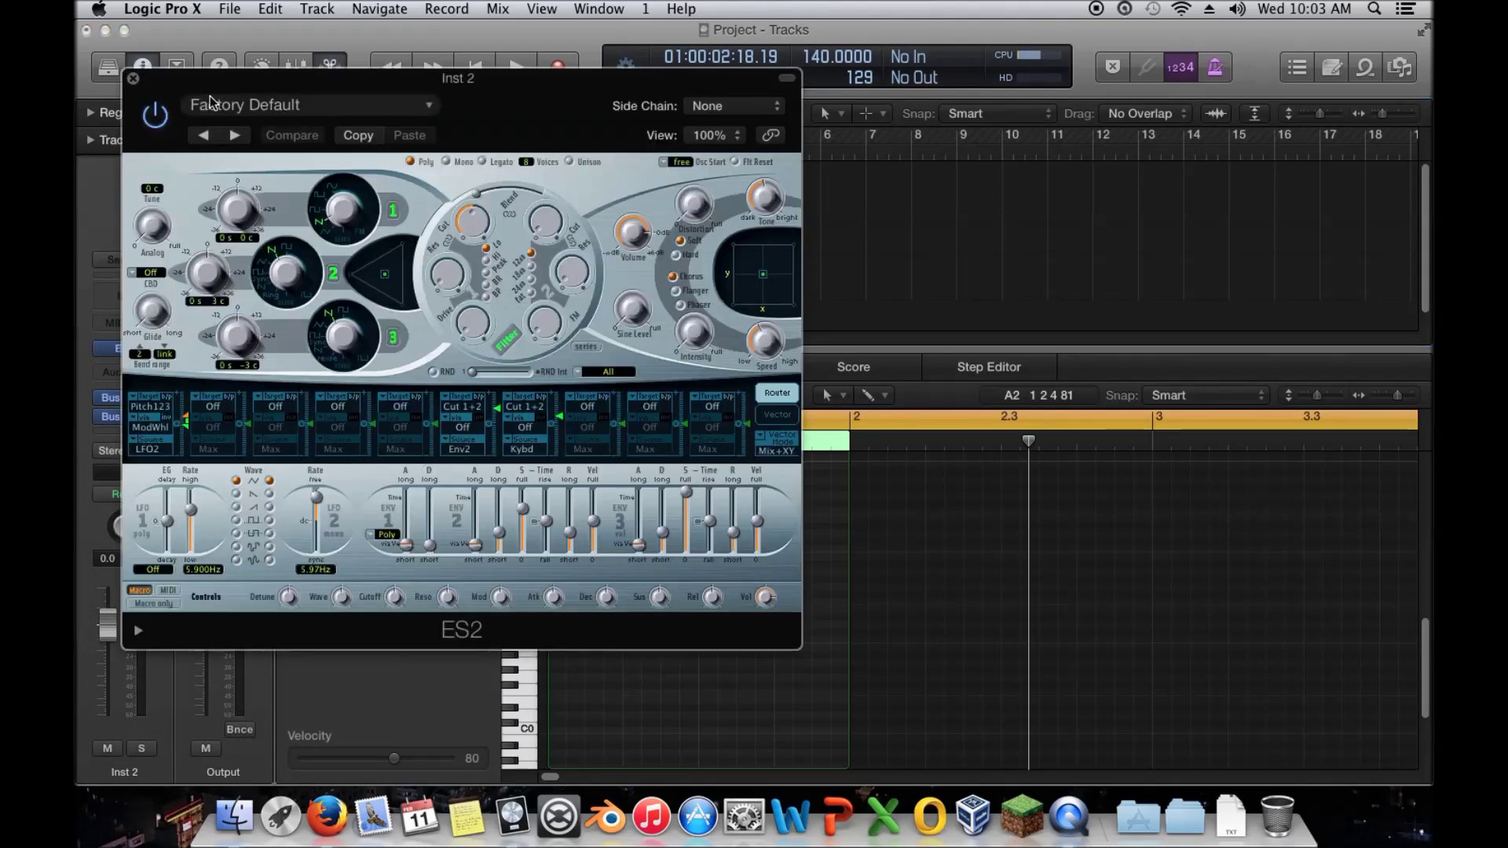
# Load the Crunchy Trance preset from Sequence Elements into ES2 and close the instrument window
pyautogui.click(210, 102)
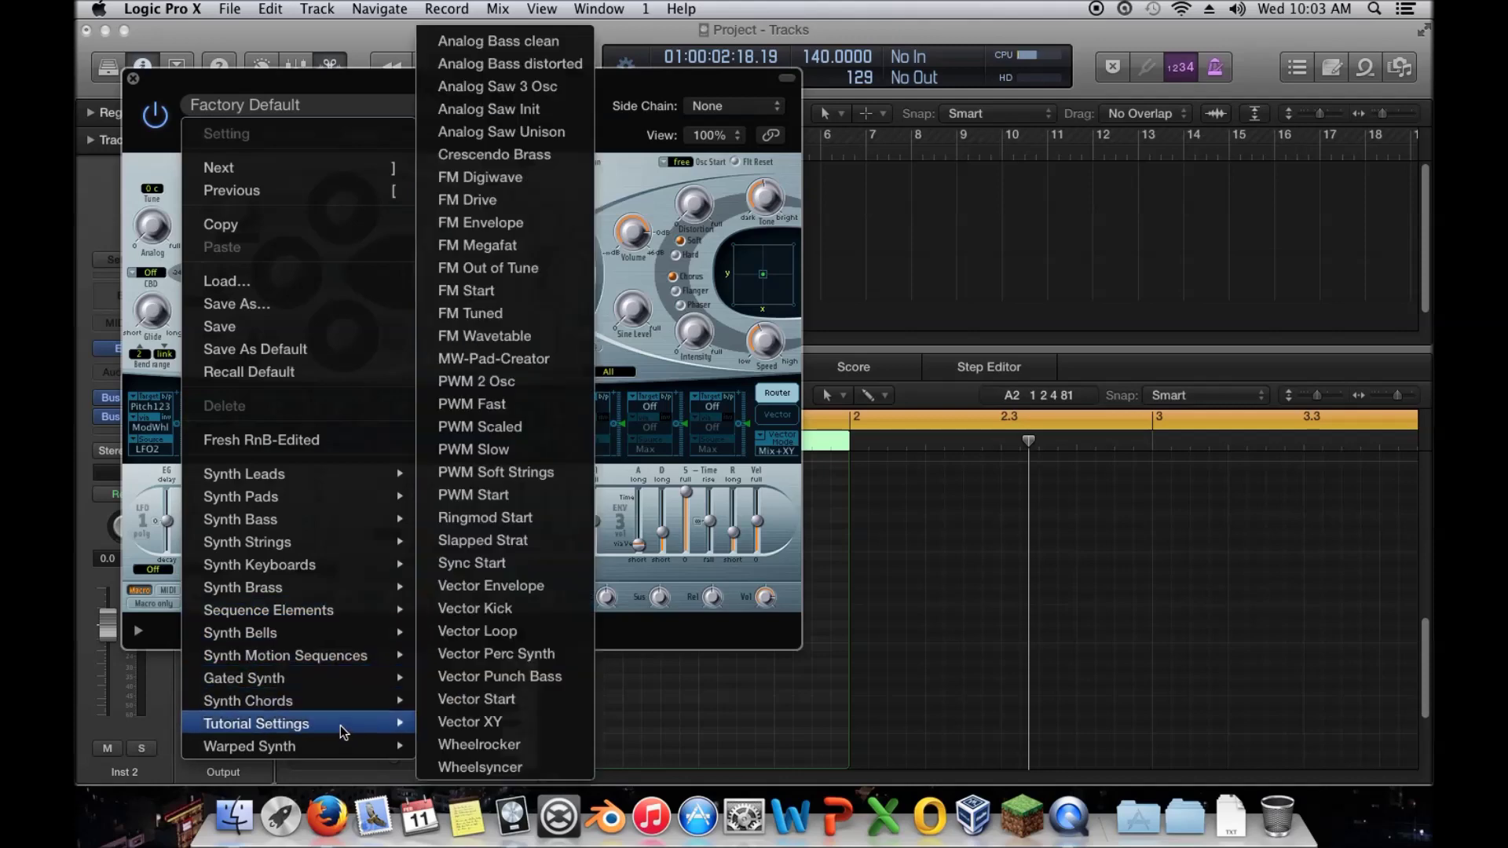
pyautogui.moveTo(377, 610)
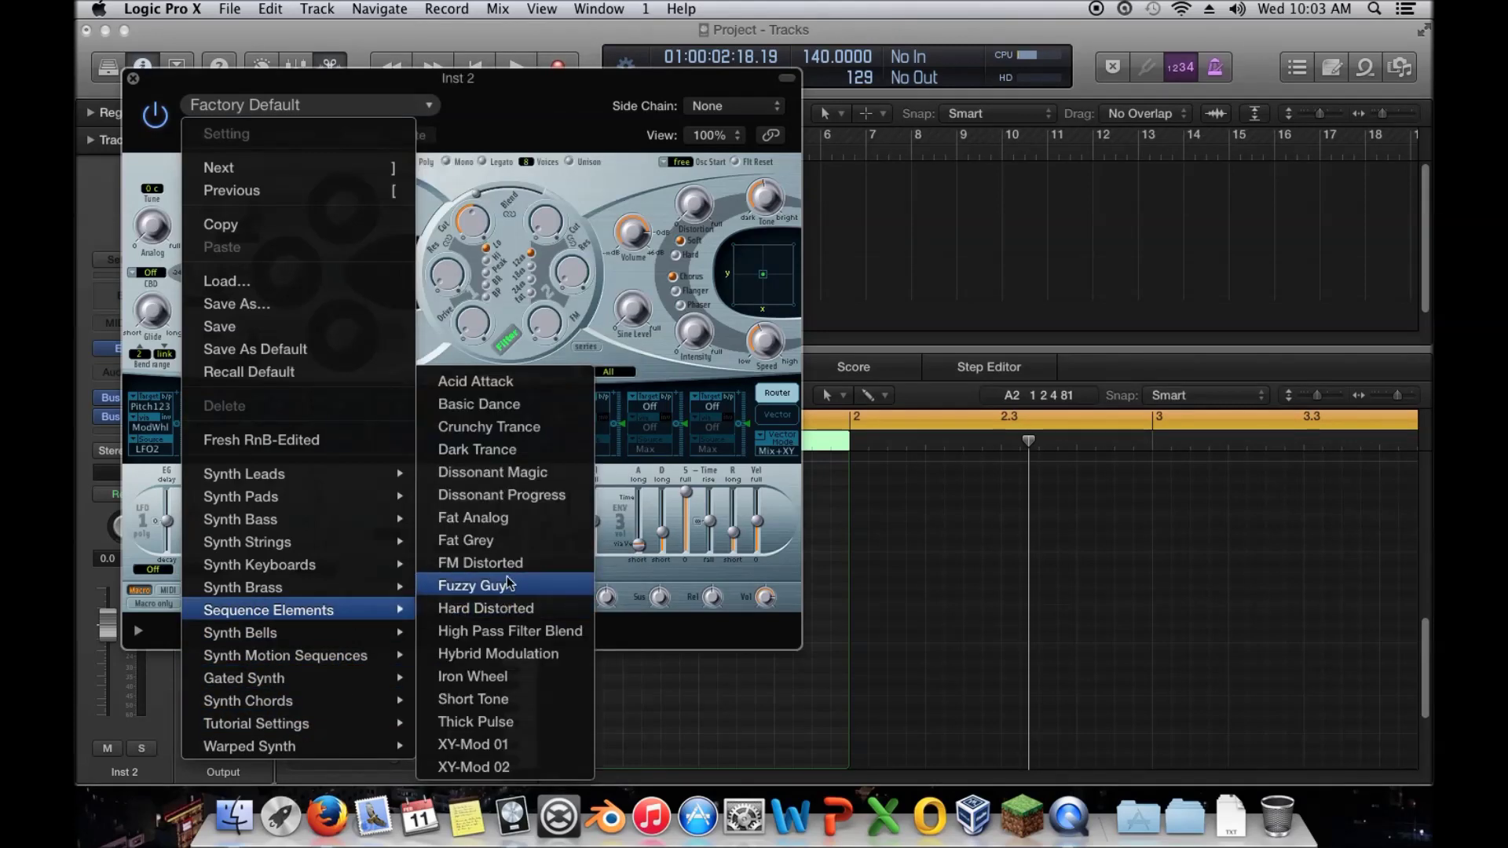
pyautogui.click(550, 428)
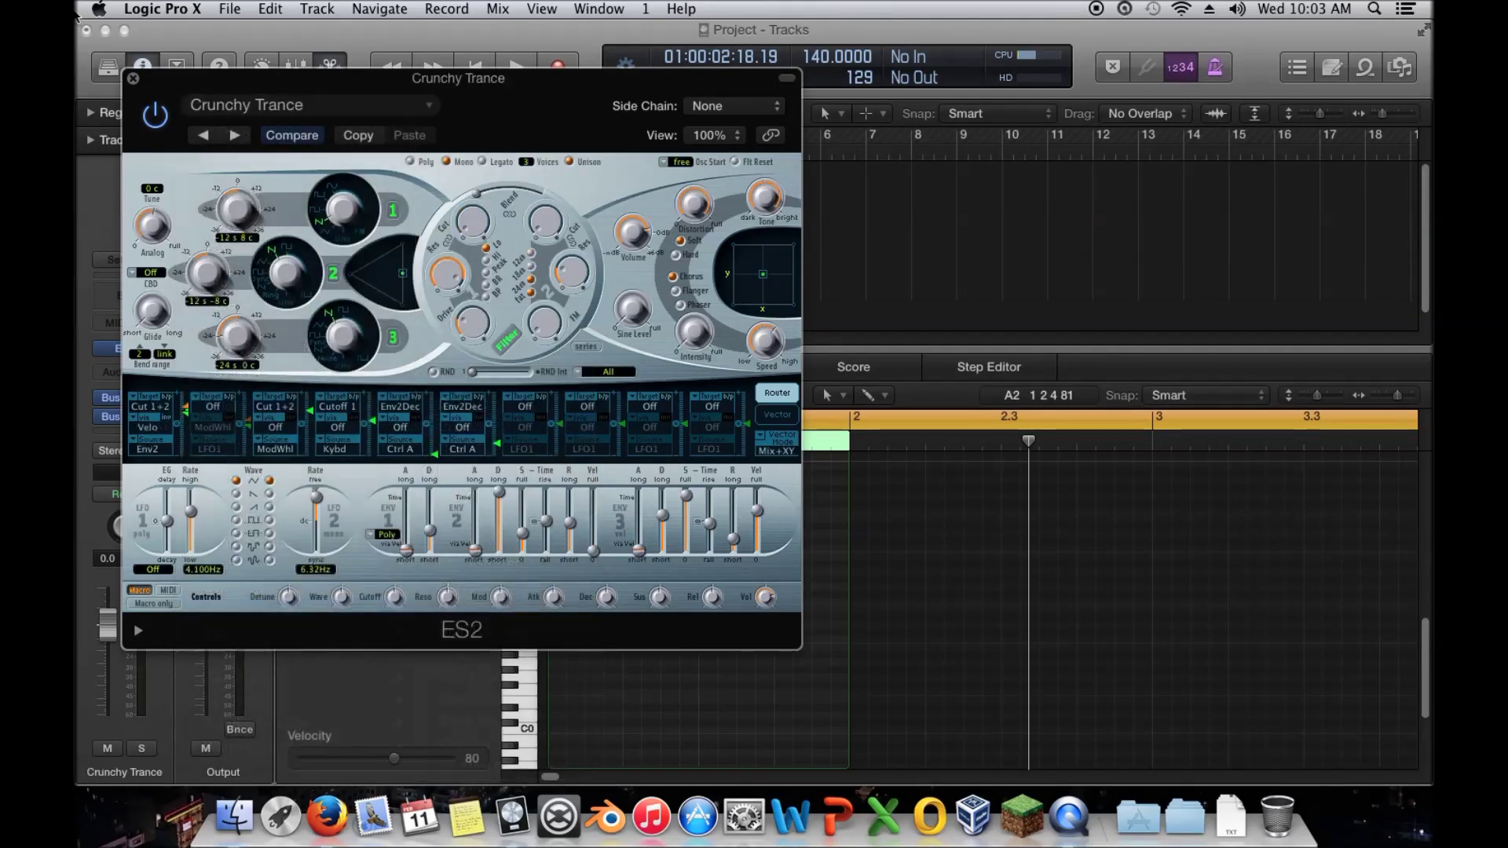
pyautogui.click(133, 79)
# Check the pitch of the bassline's first note and add a matching G1 note at the start of the Crunchy Trance region
pyautogui.click(638, 195)
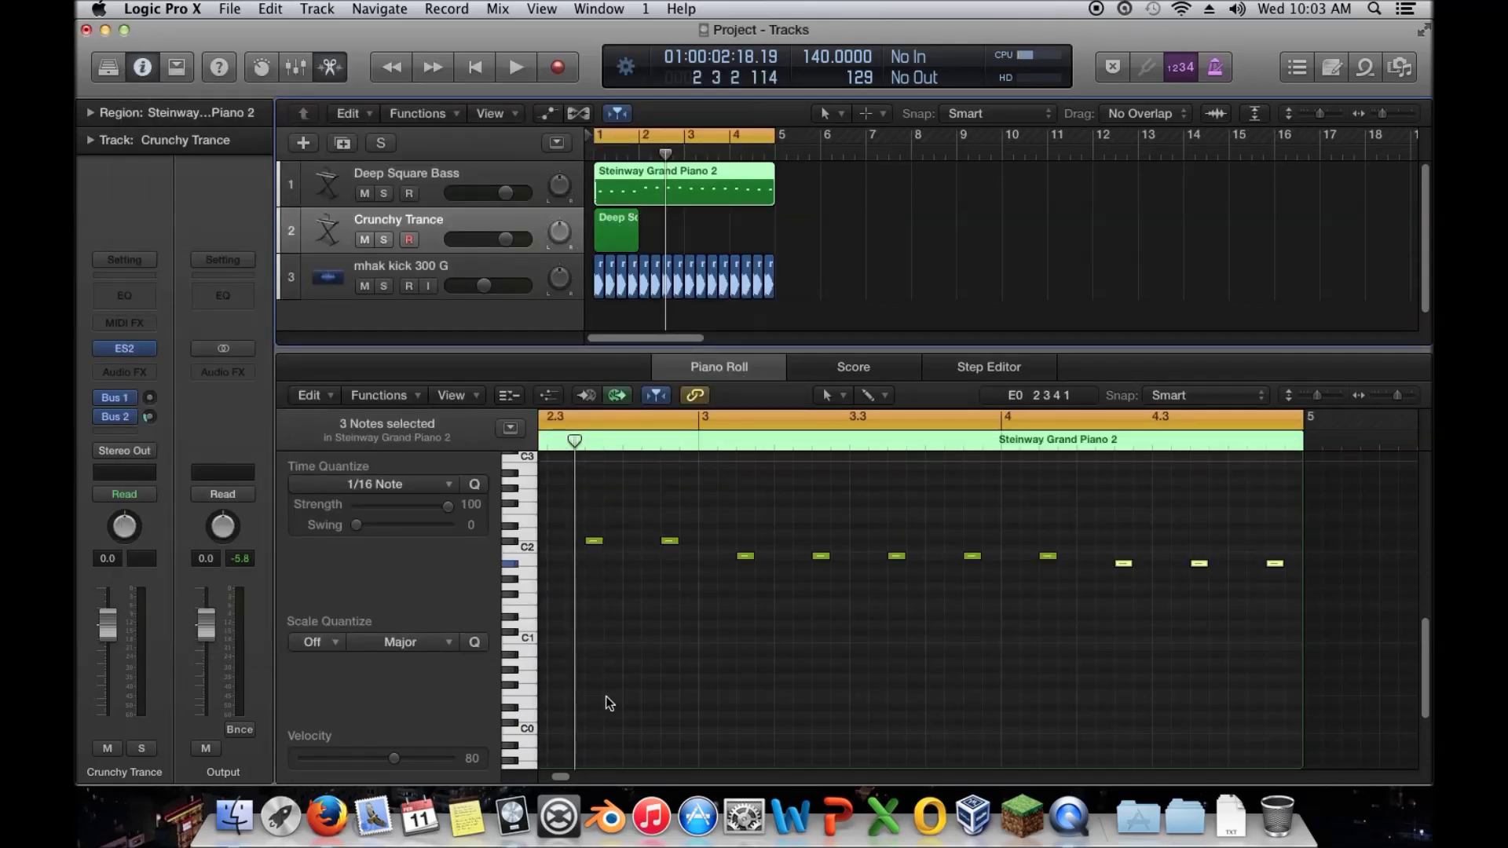
pyautogui.moveTo(561, 776); pyautogui.dragTo(548, 775)
pyautogui.click(595, 587)
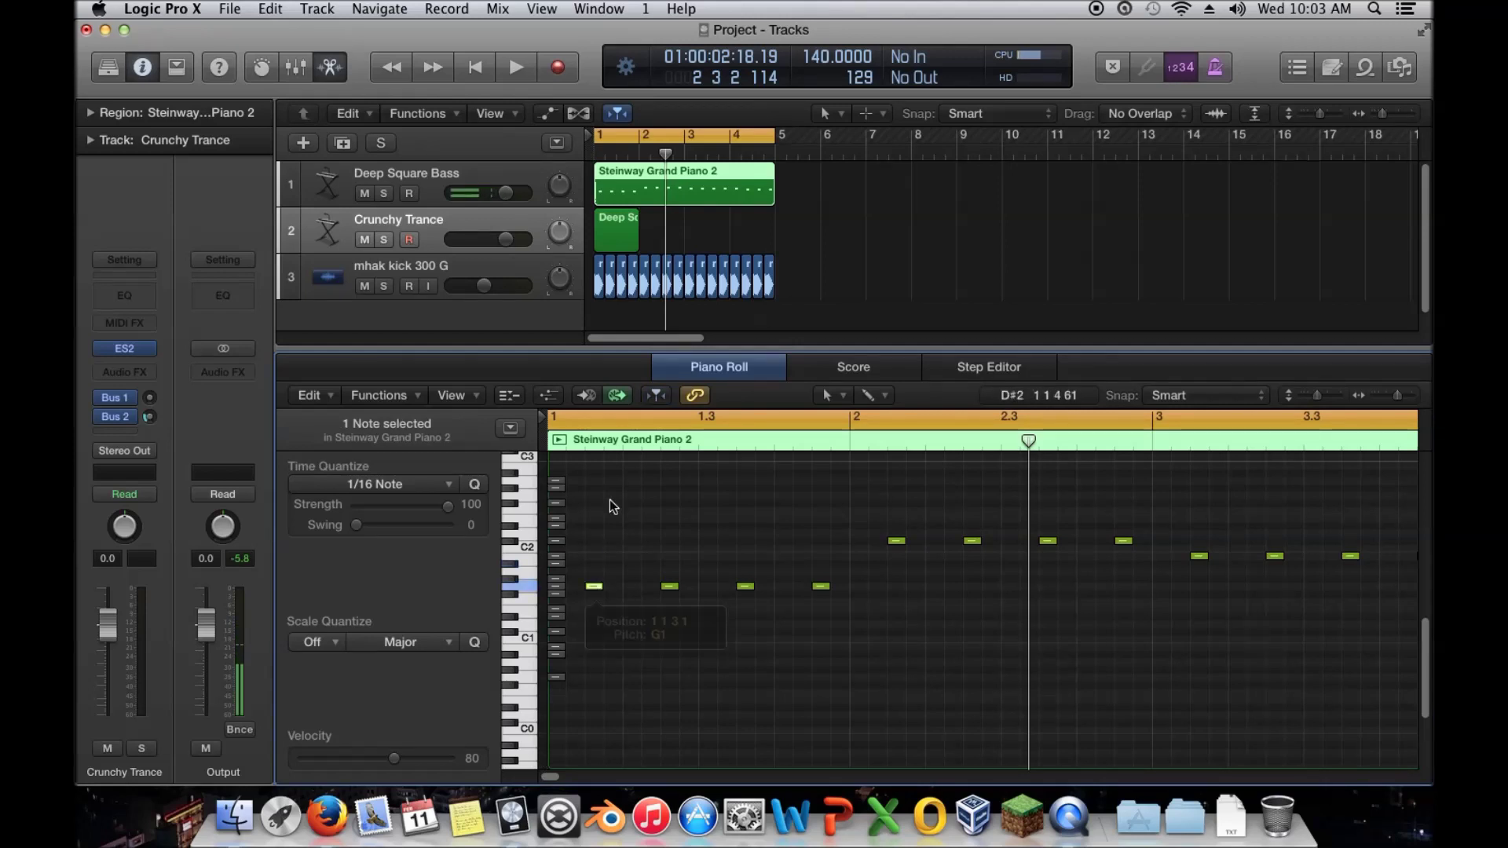
pyautogui.click(613, 225)
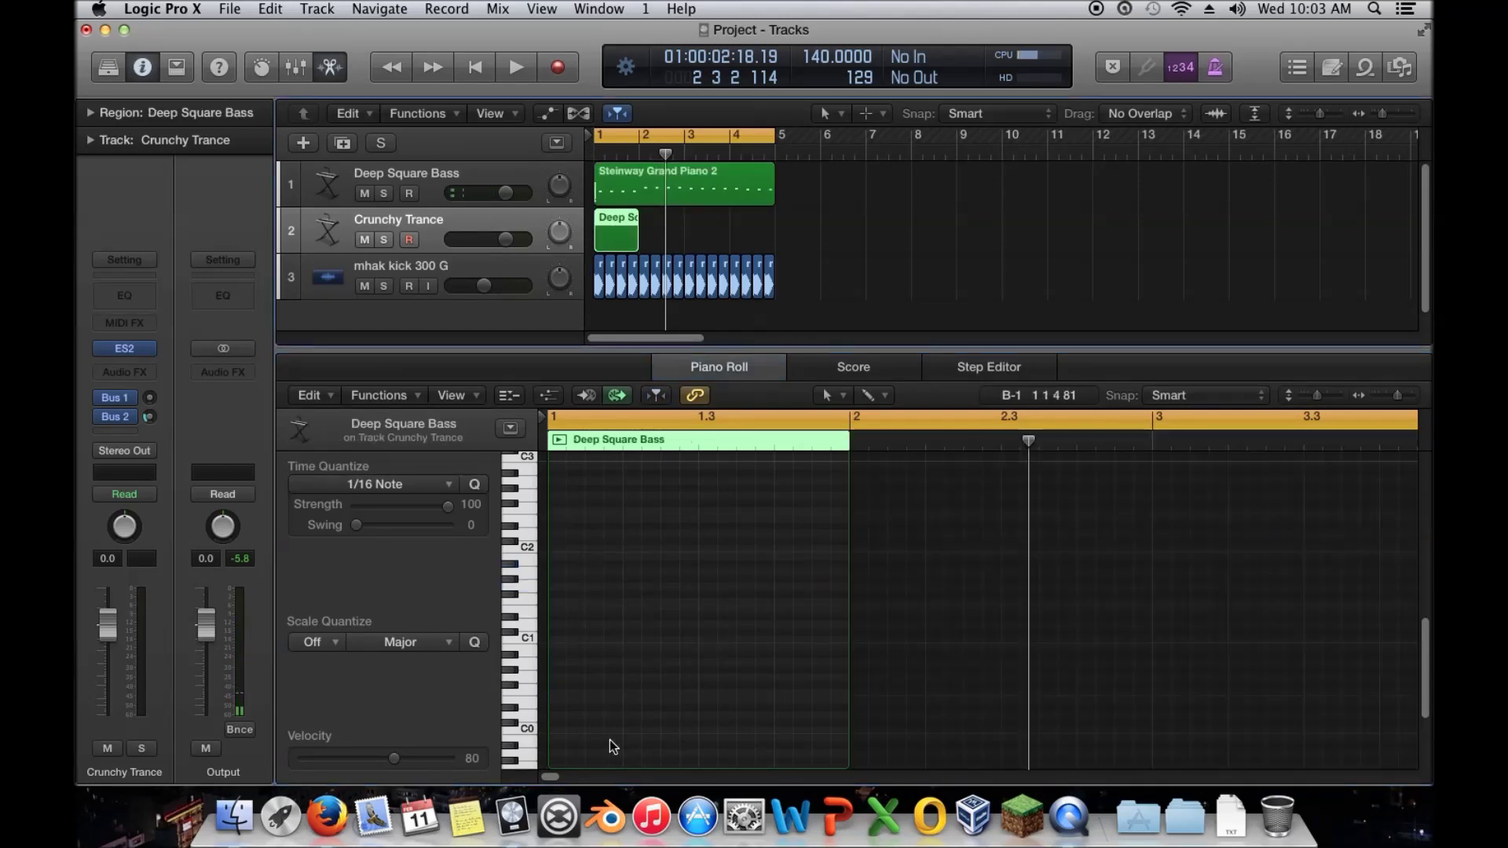
pyautogui.click(544, 776)
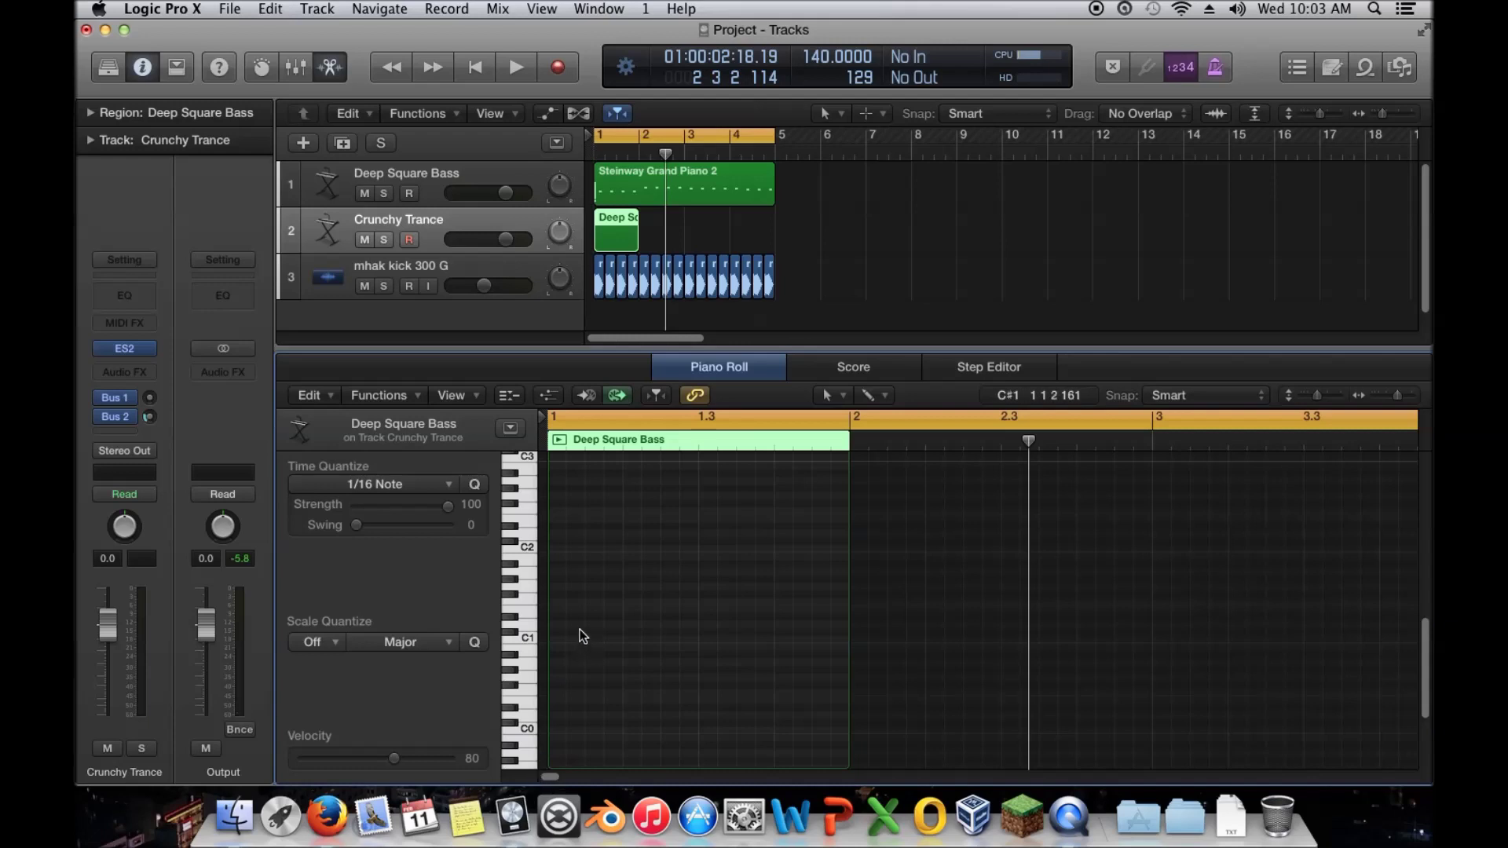
pyautogui.click(572, 588)
pyautogui.moveTo(574, 586); pyautogui.dragTo(560, 585)
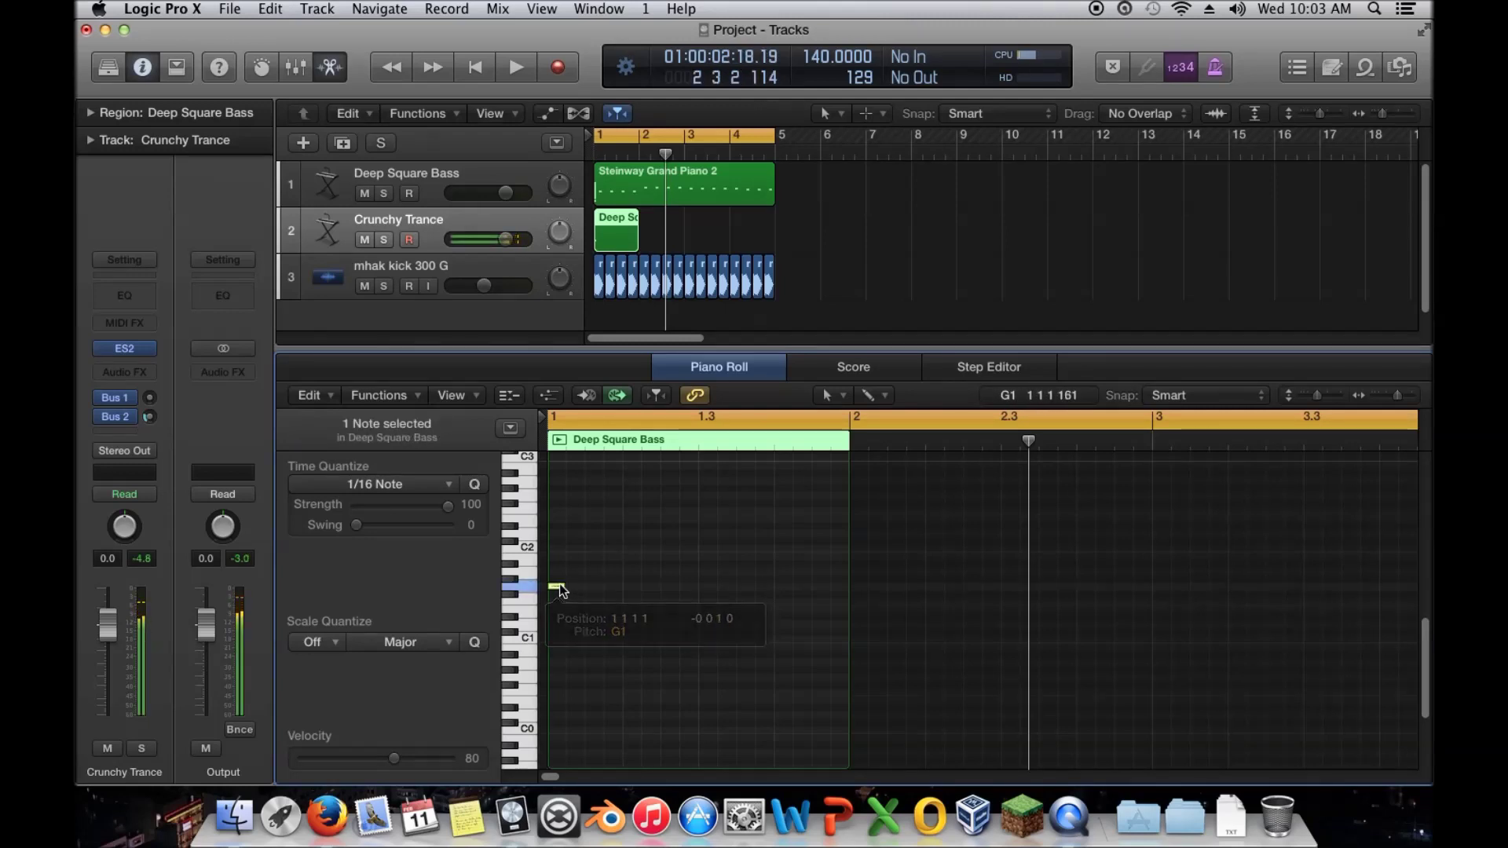
# Transpose the new Crunchy Trance note up by octaves to G5
pyautogui.hotkey('alt', 'shift', 'Up')
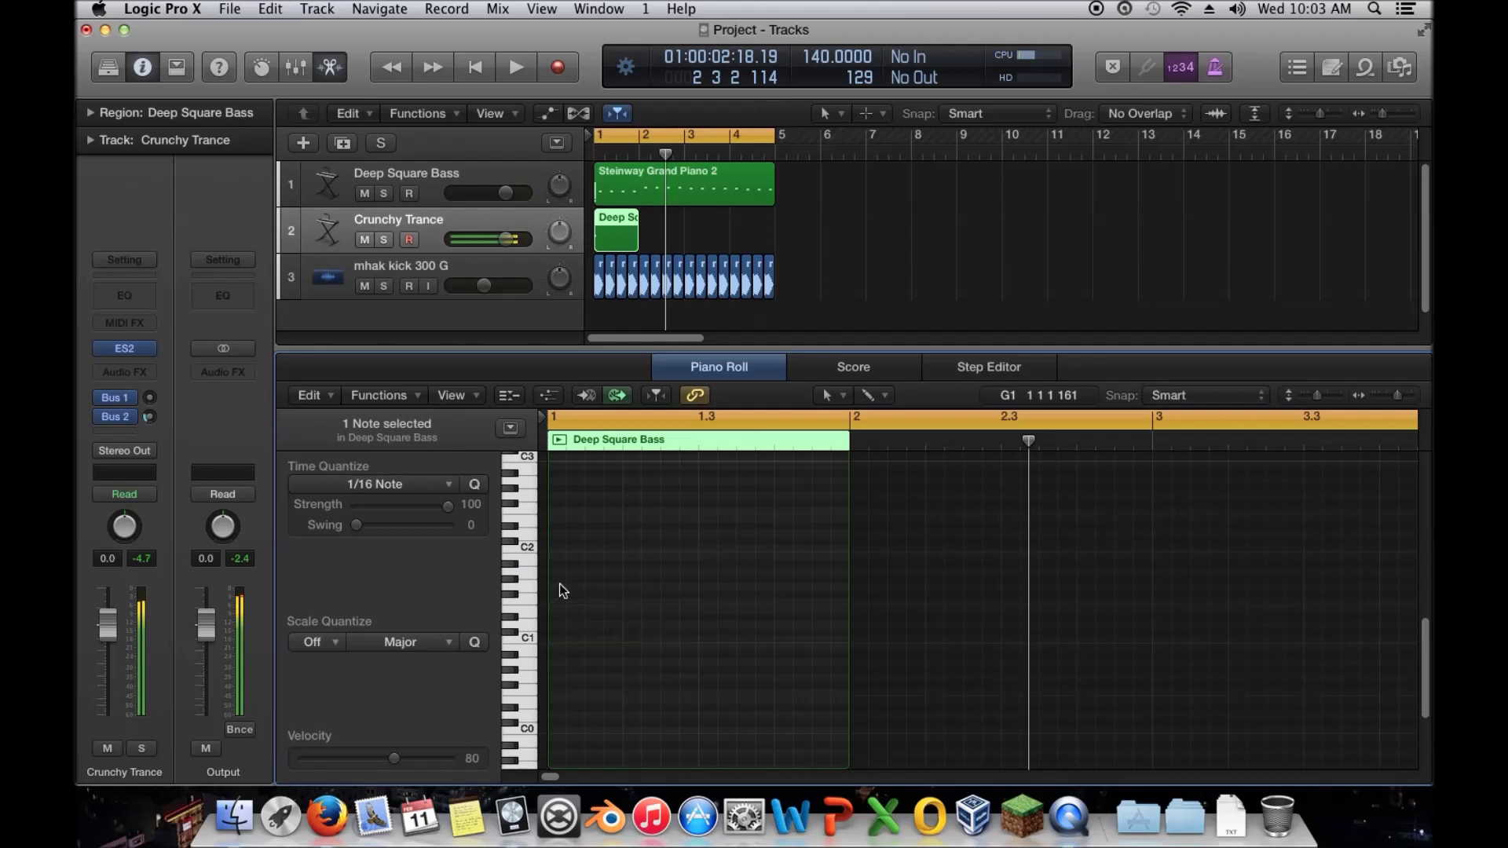
pyautogui.scroll(3, 574, 570)
pyautogui.scroll(8, 574, 570)
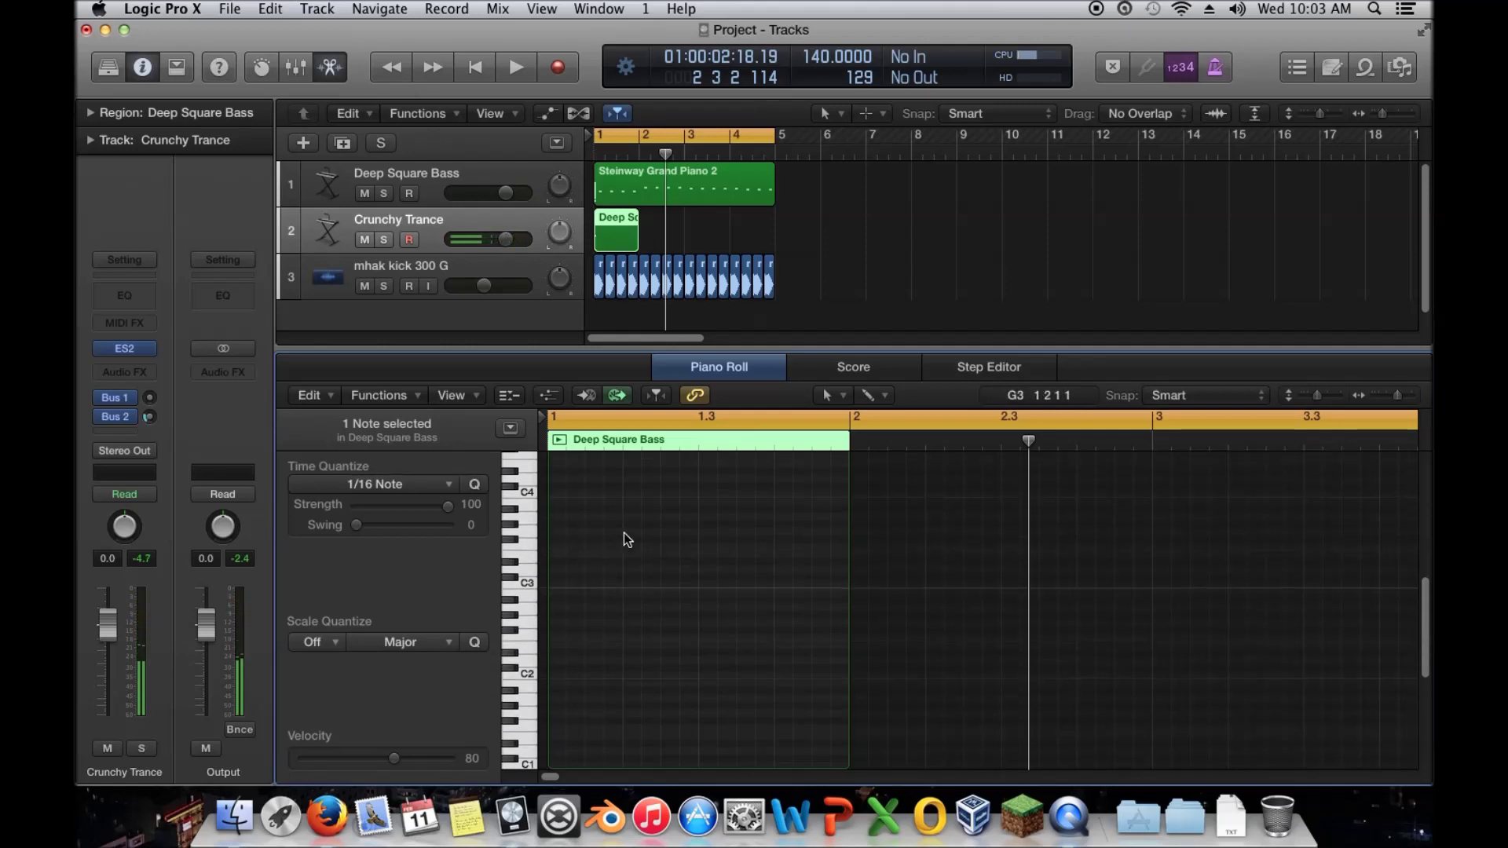
pyautogui.hotkey('alt', 'shift', 'Up')
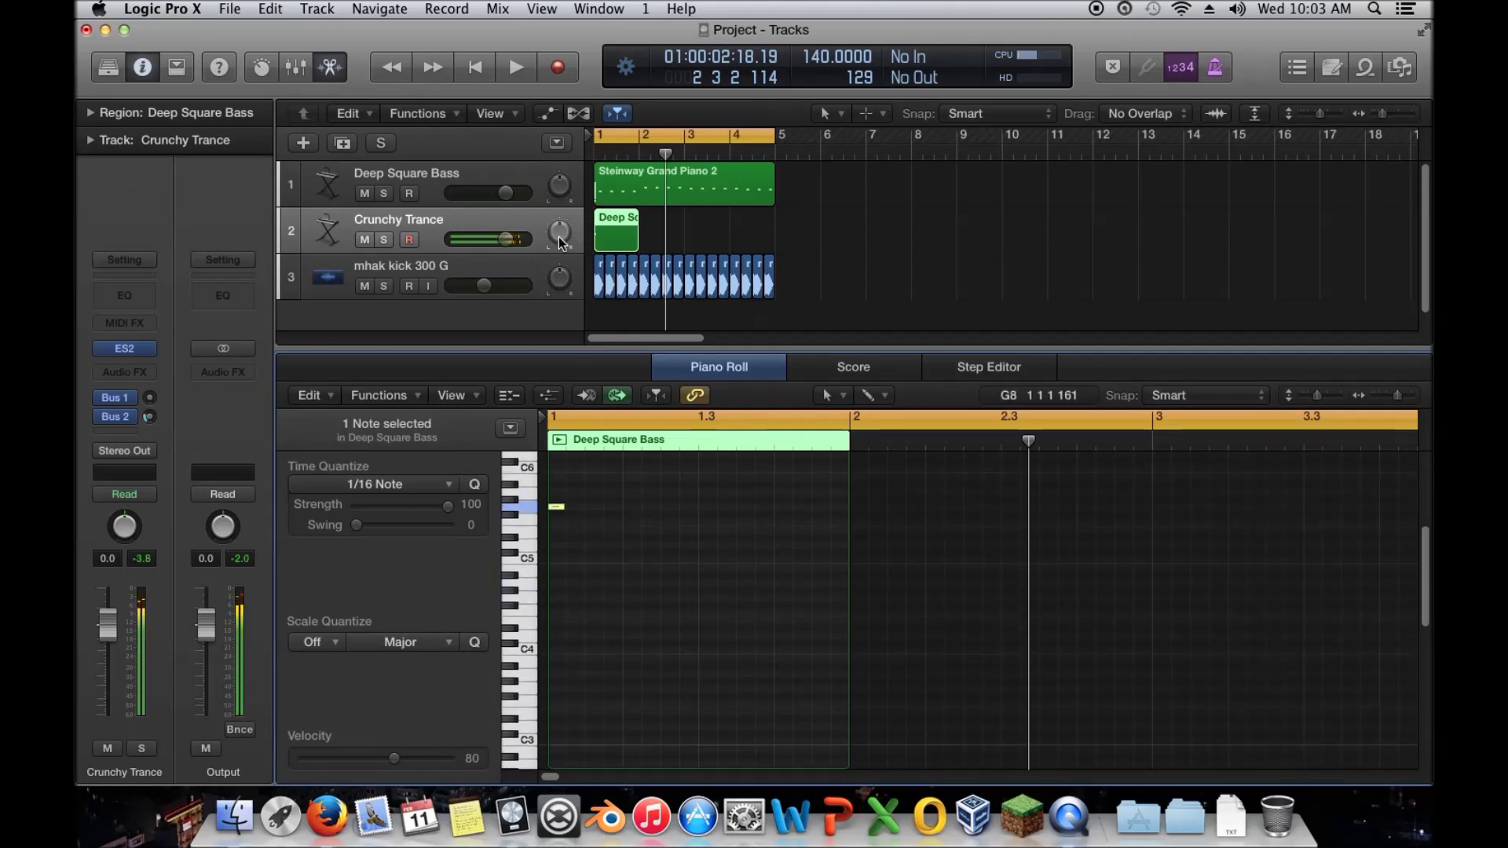
# Lower the Crunchy Trance track's volume to -13.0 dB and reduce the decay of ES2's envelope 3
pyautogui.moveTo(506, 238); pyautogui.dragTo(475, 239)
pyautogui.scroll(3, 642, 515)
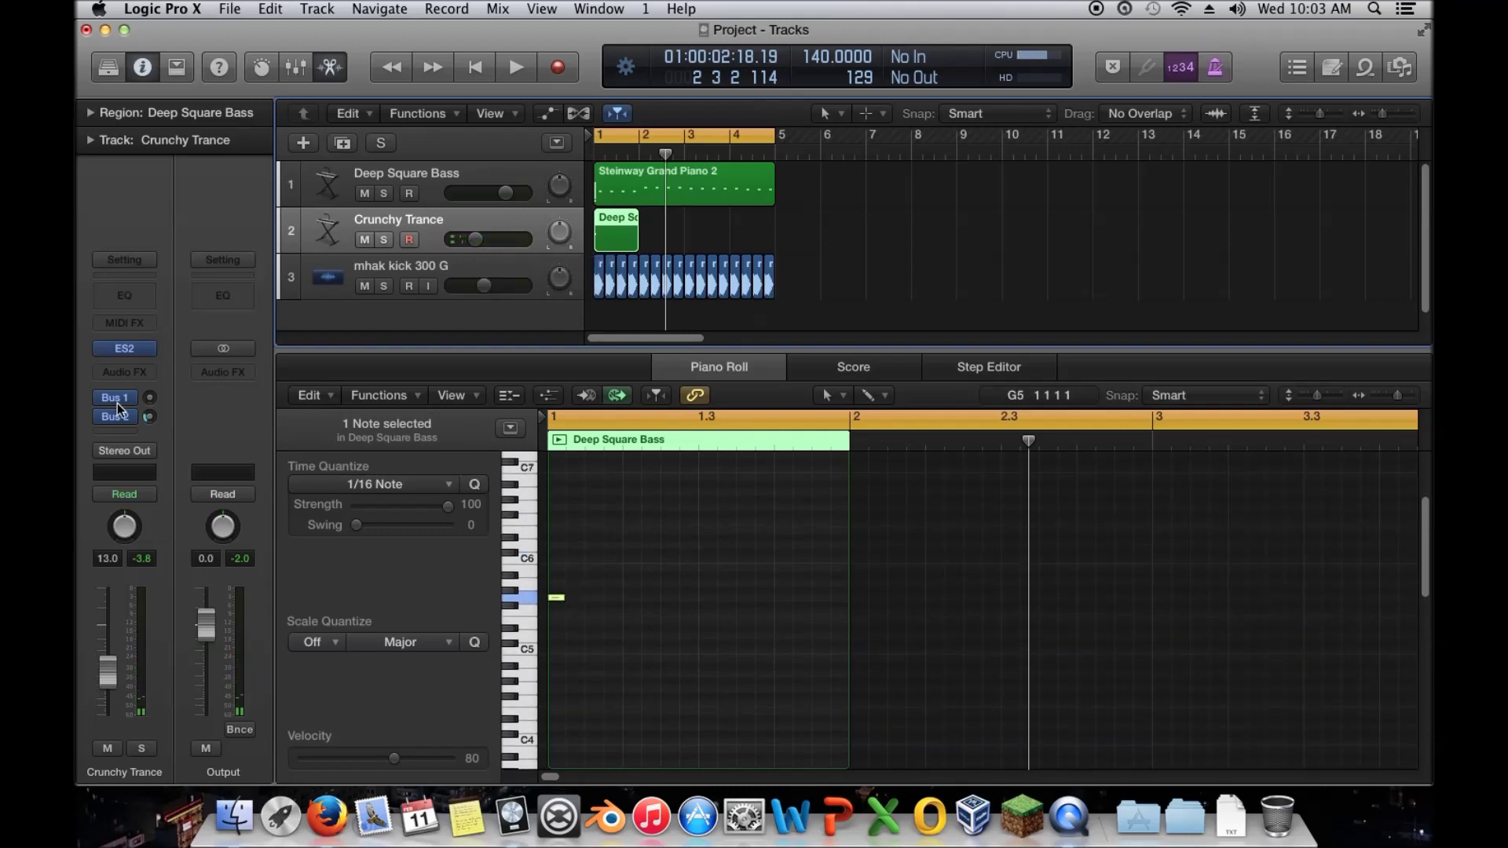
pyautogui.click(124, 350)
pyautogui.moveTo(690, 498); pyautogui.dragTo(680, 628)
pyautogui.moveTo(667, 524); pyautogui.dragTo(667, 542)
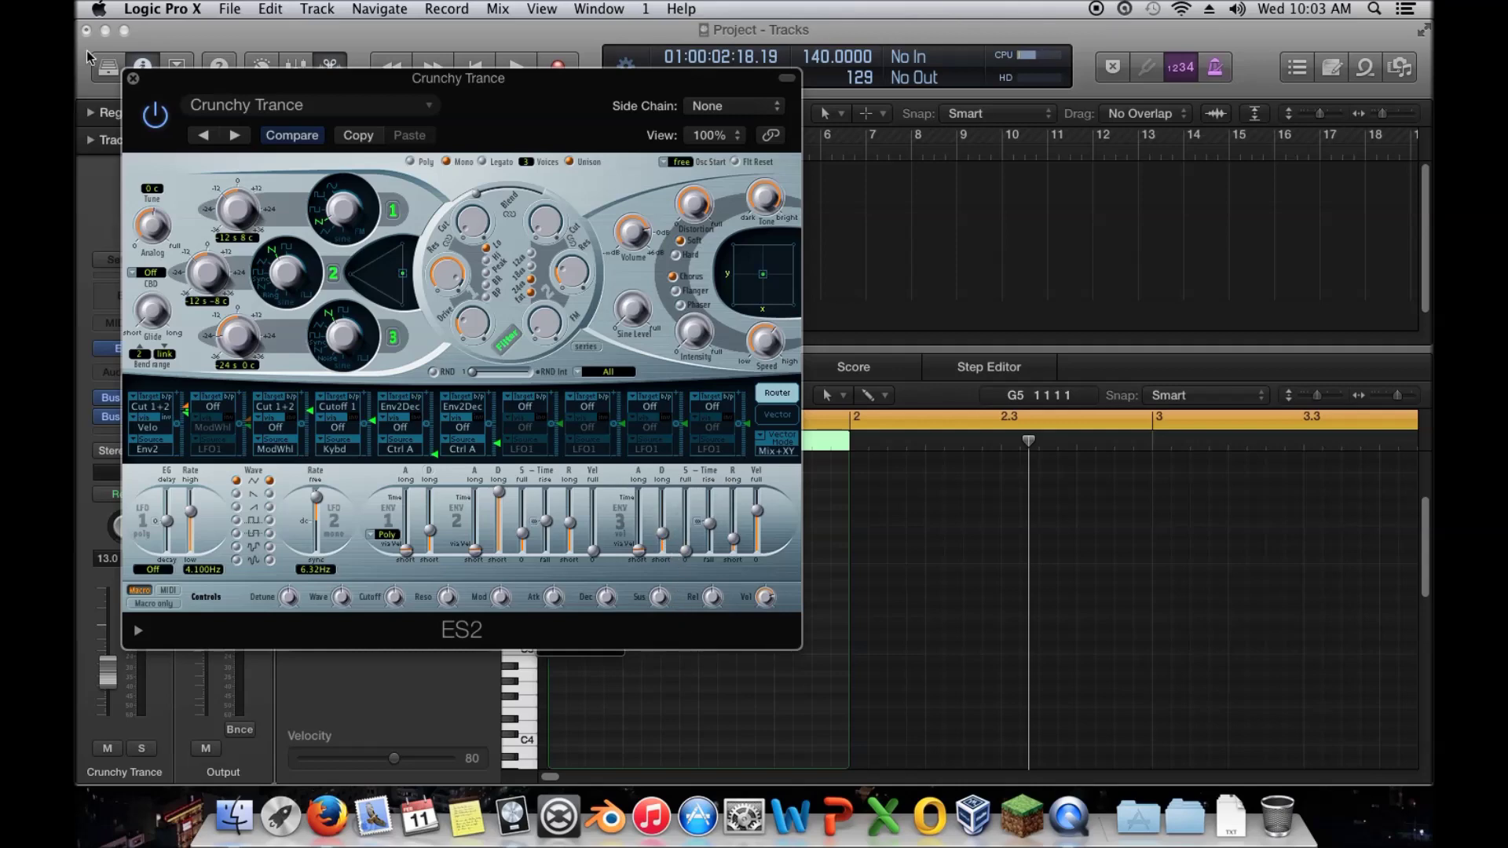
pyautogui.click(134, 80)
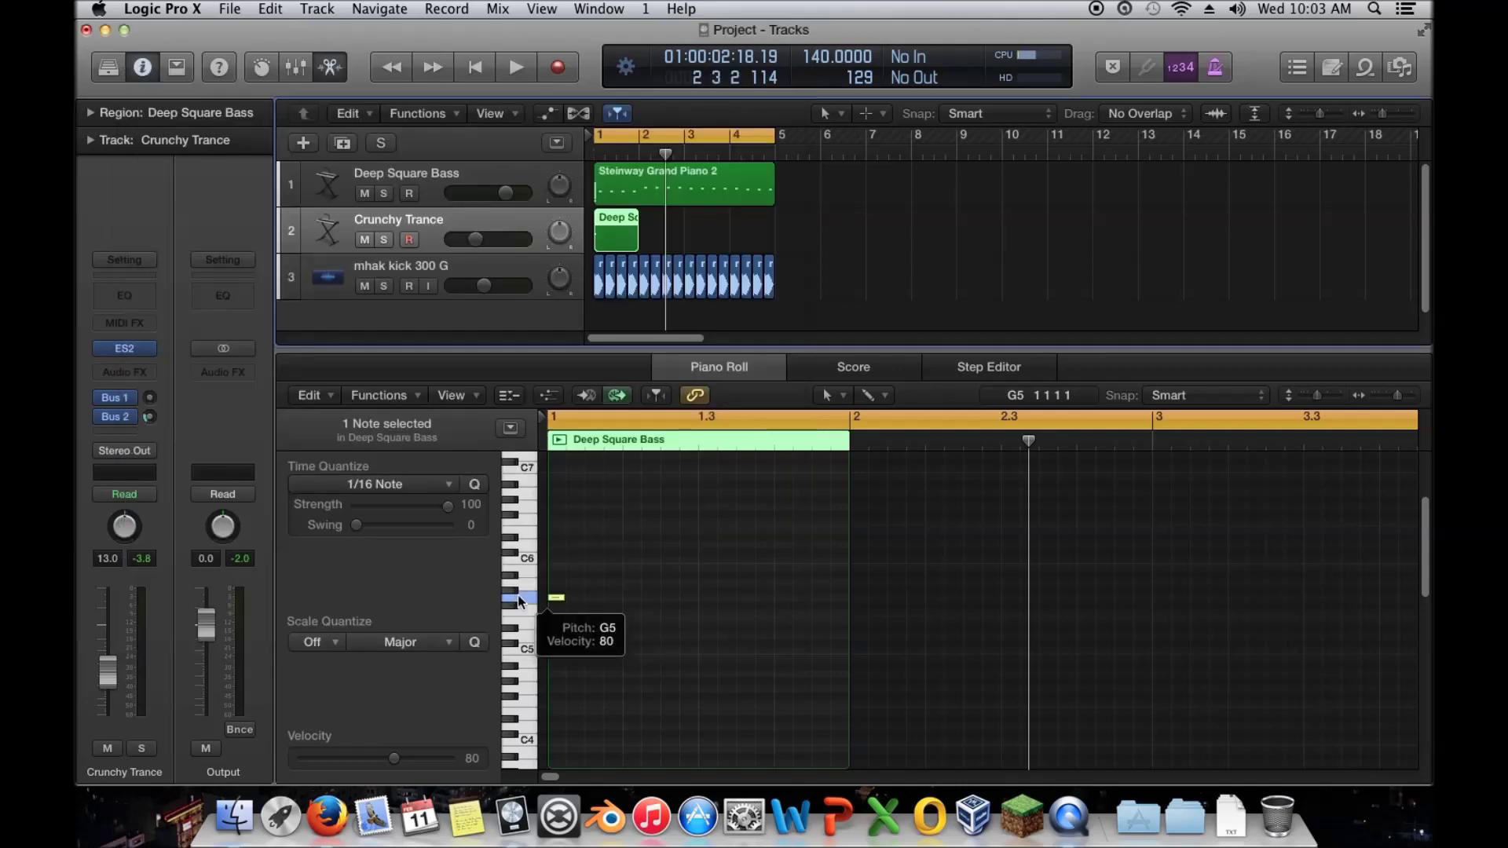
# Stack A#5 and D6 notes above the G5 note at the start of bar 1 to form a chord
pyautogui.click(556, 576)
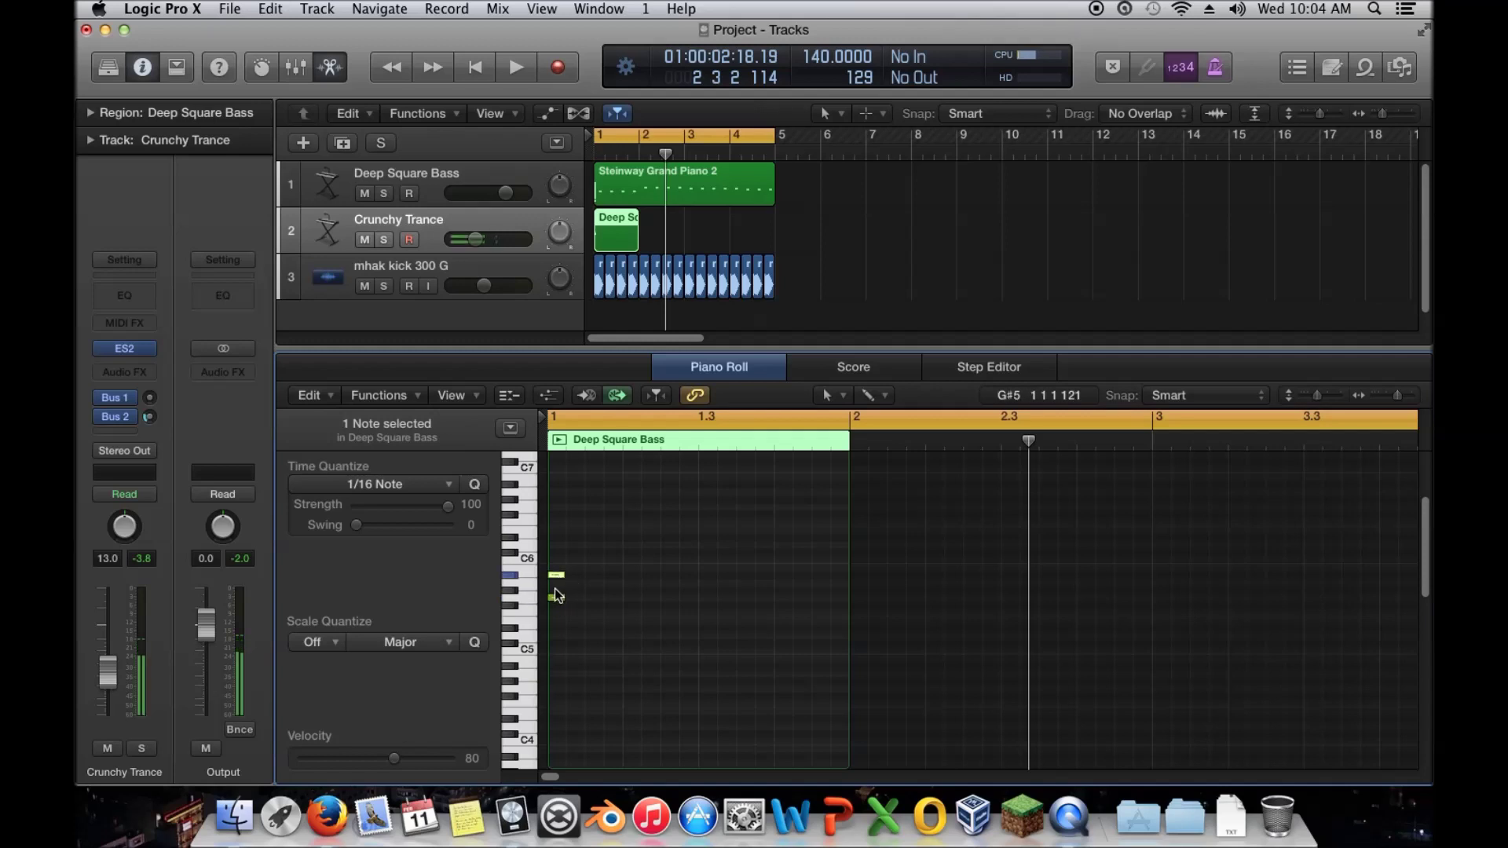
pyautogui.click(556, 545)
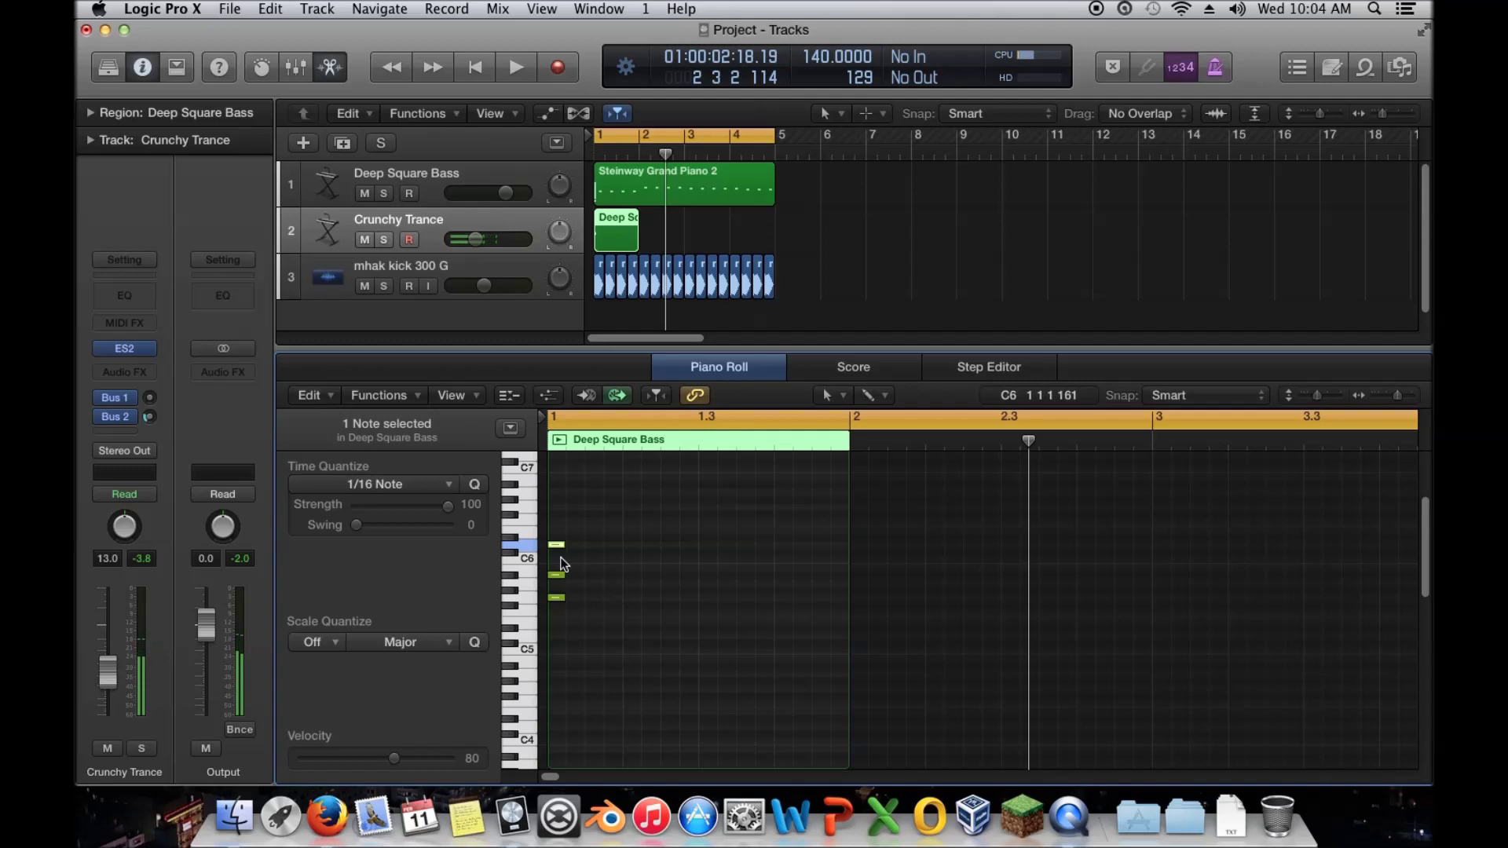
# Solo the Crunchy Trance track, play the chord and check the voice mode in ES2
pyautogui.click(384, 241)
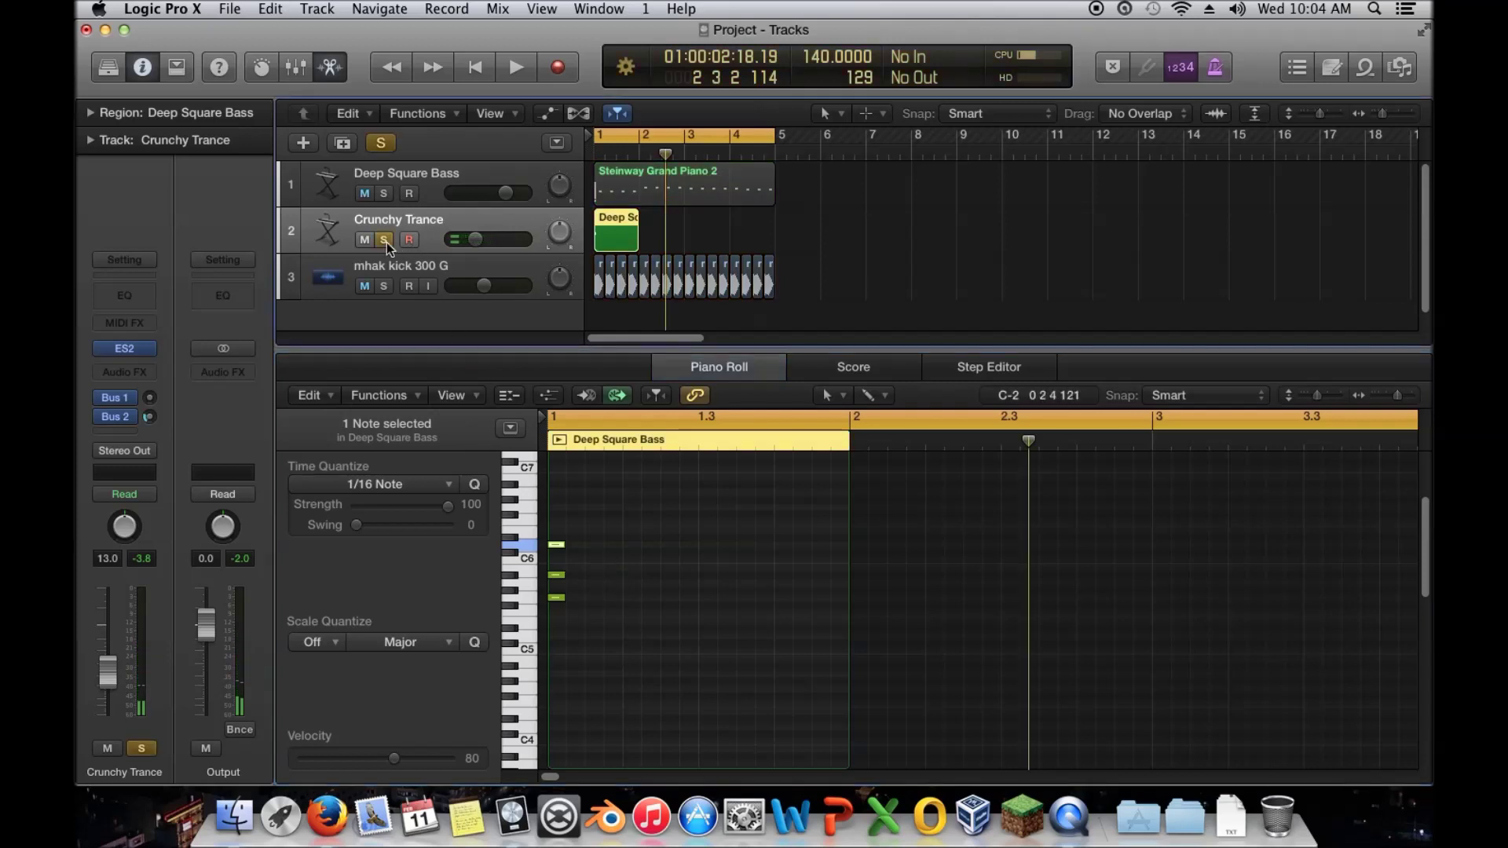
pyautogui.press('space')
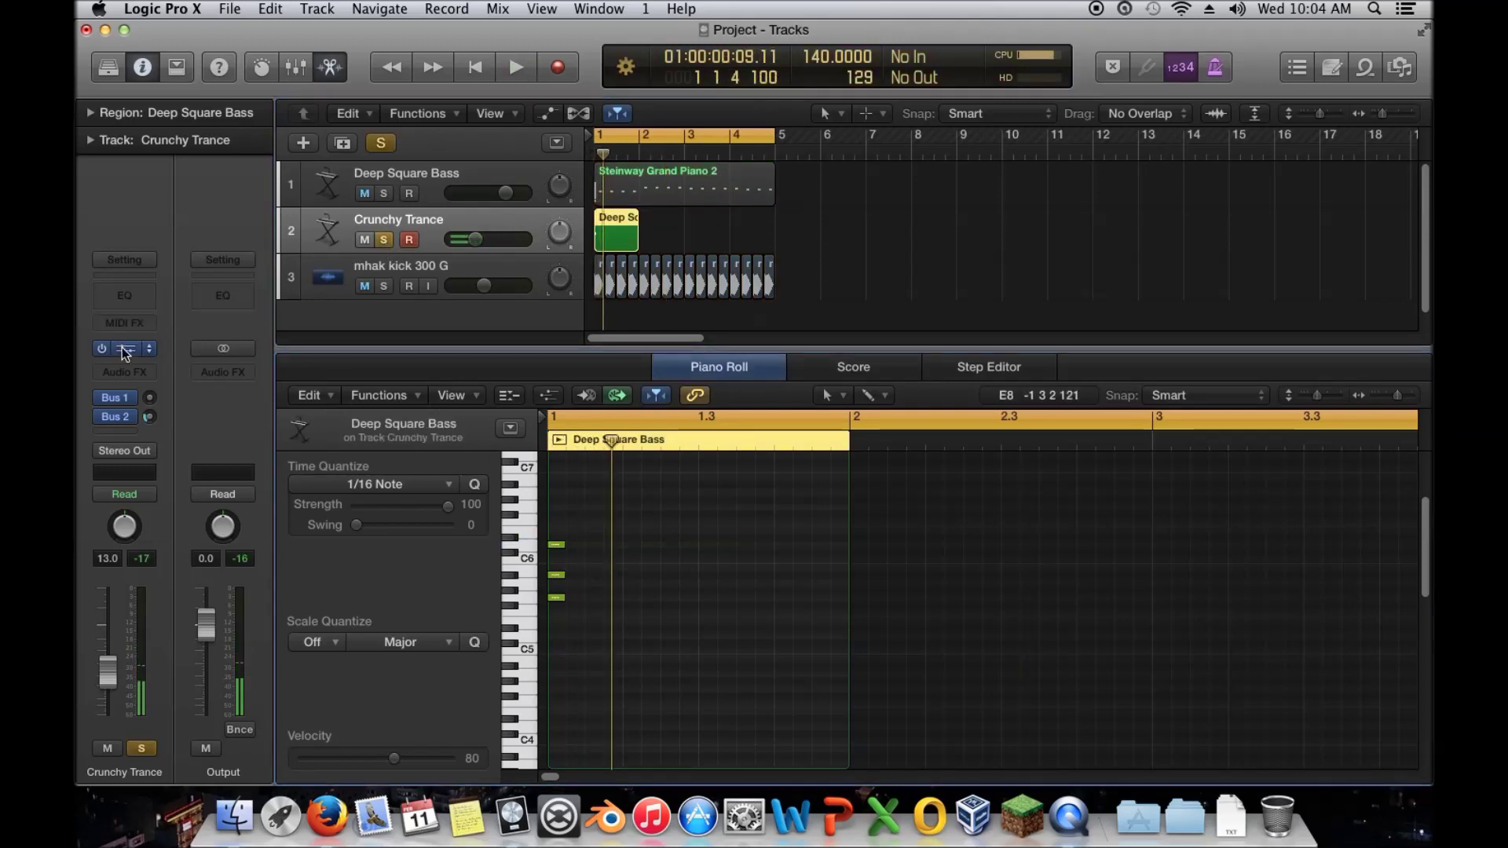
pyautogui.click(123, 349)
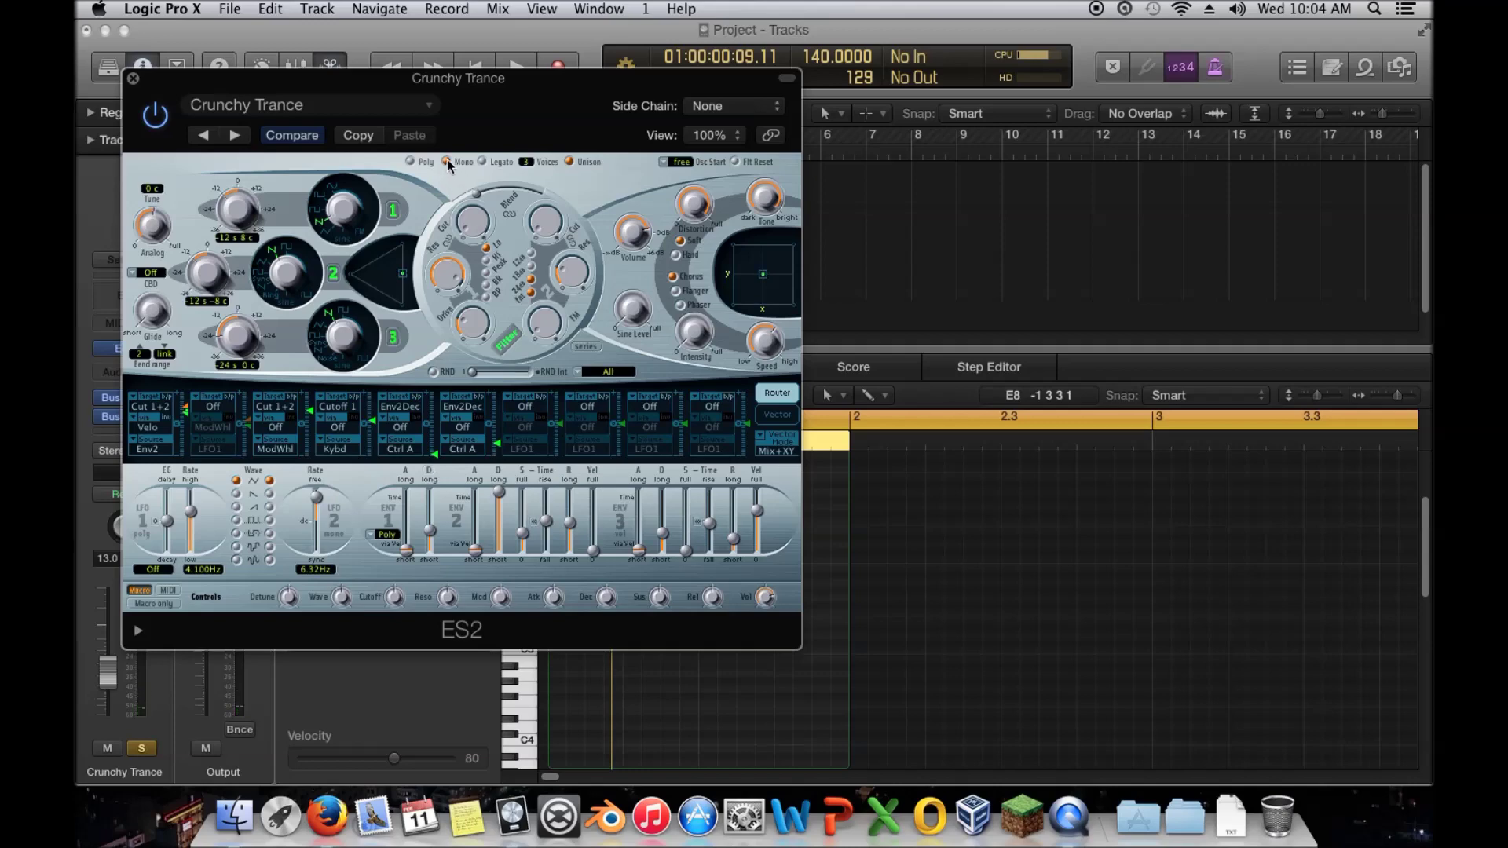
pyautogui.click(134, 79)
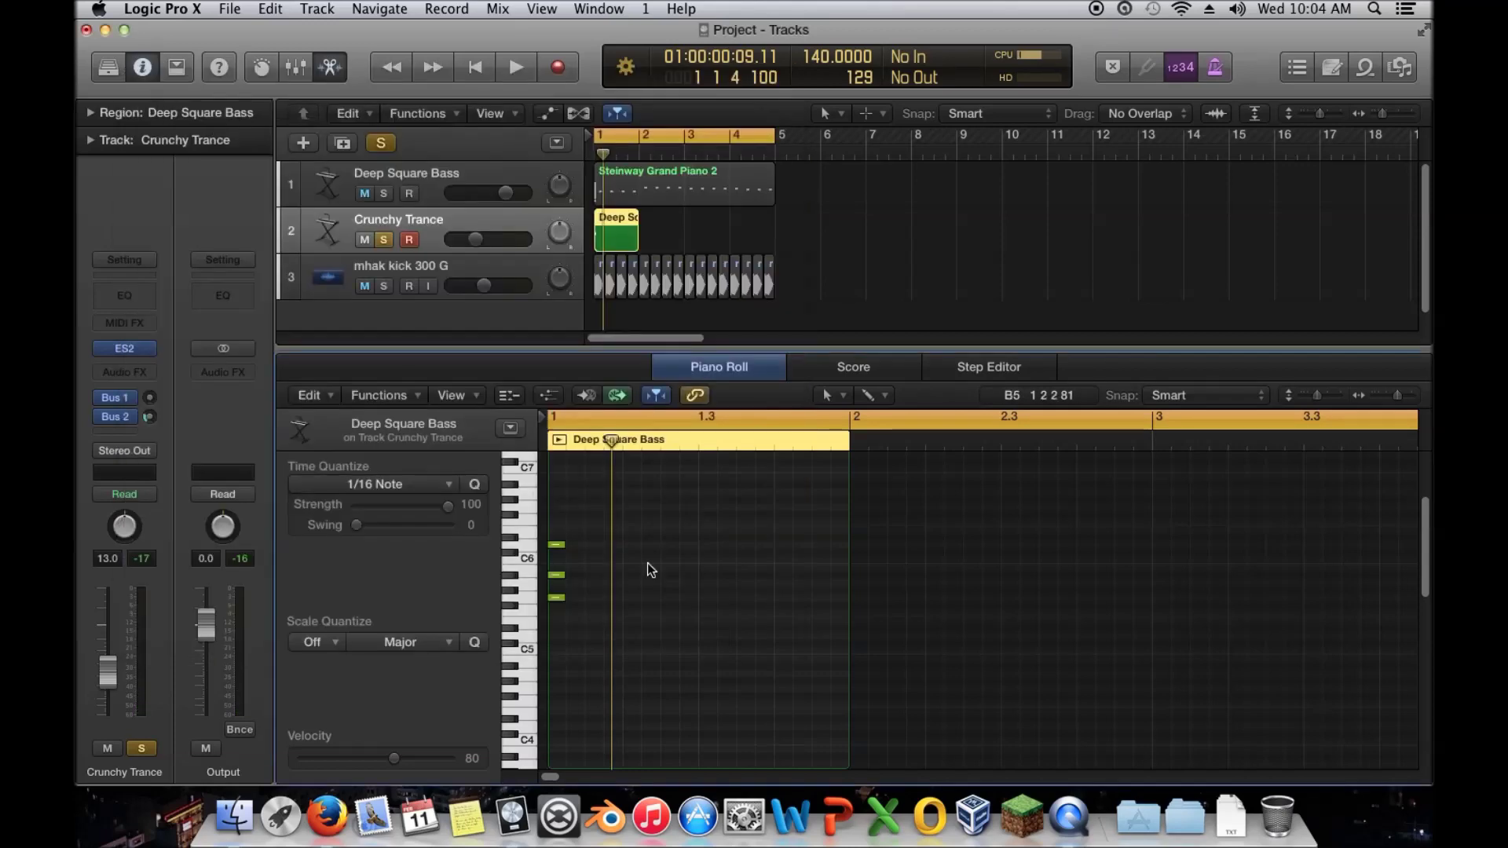
# Stagger the A#5 and D6 notes by successive 1/16 steps after G5 and play the rising run from the beginning
pyautogui.moveTo(557, 582); pyautogui.dragTo(597, 548)
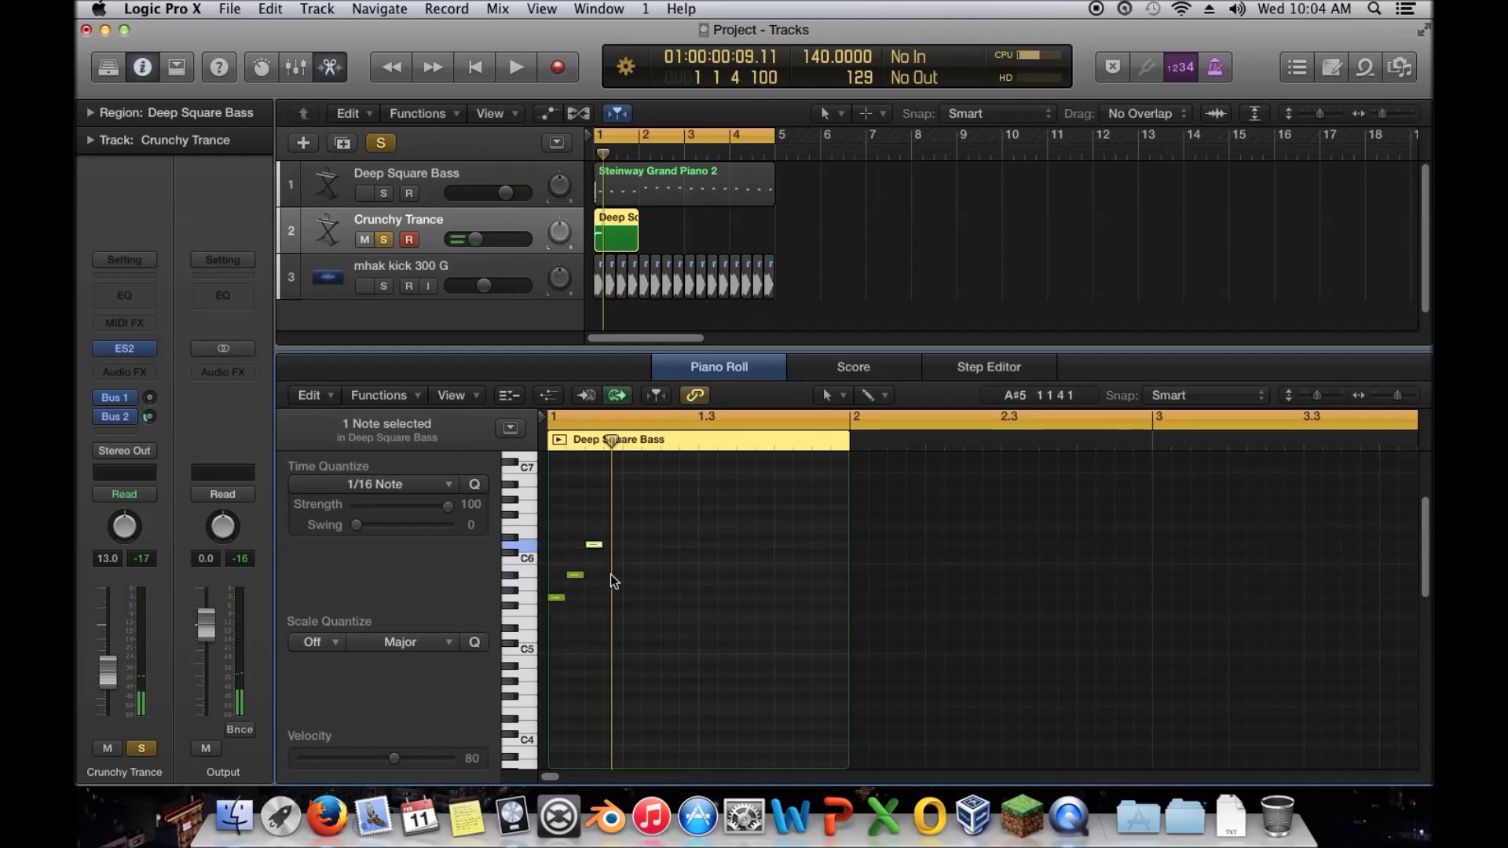
pyautogui.press('Return')
pyautogui.press('space')
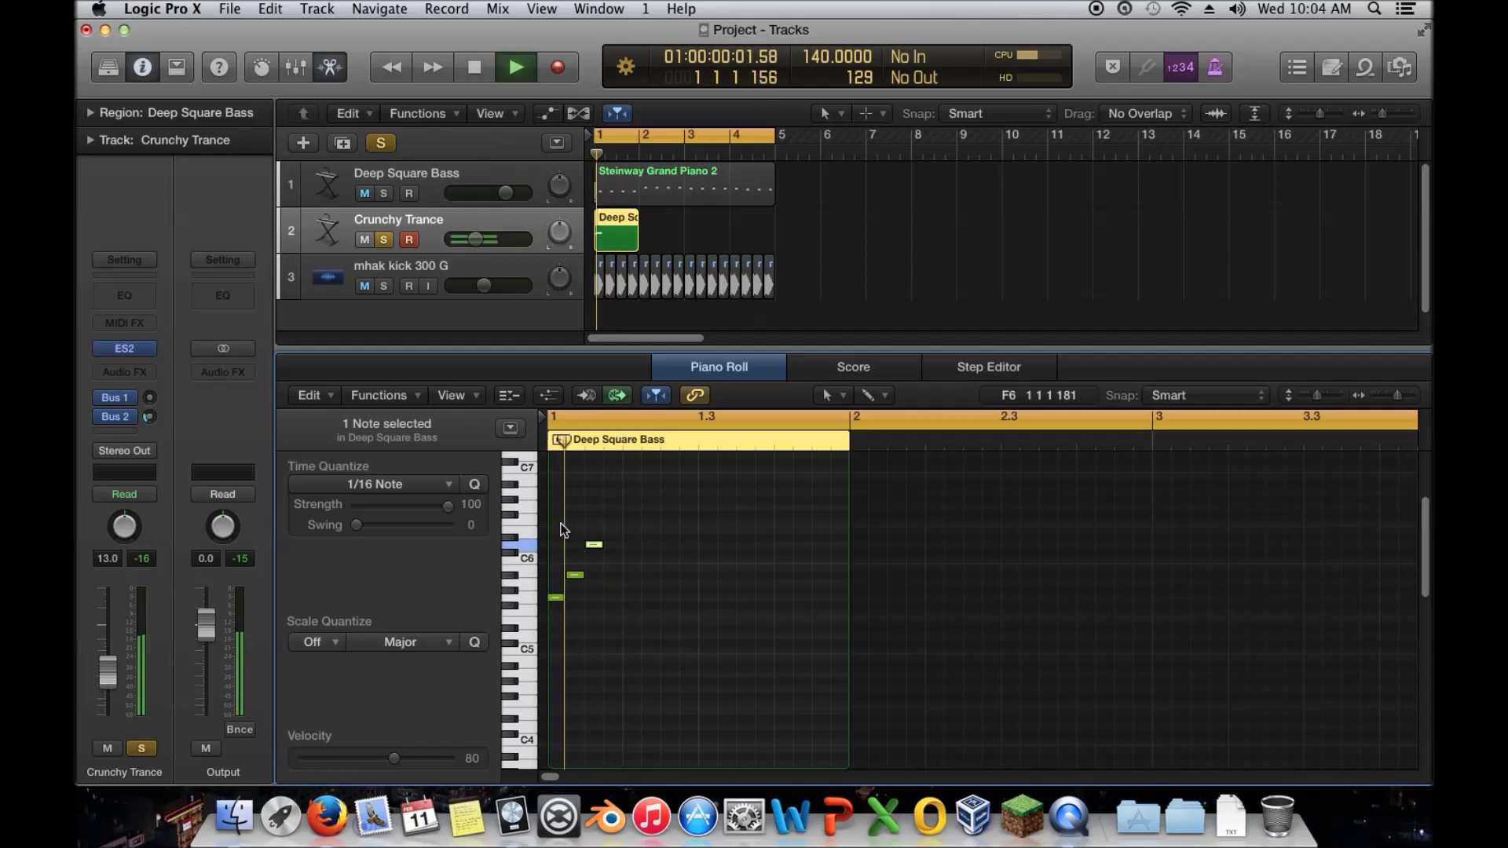
# Stop playback and place a copy of the opening G5 note on the fourth 1/16 step of bar 1
pyautogui.press('space')
pyautogui.click(629, 611)
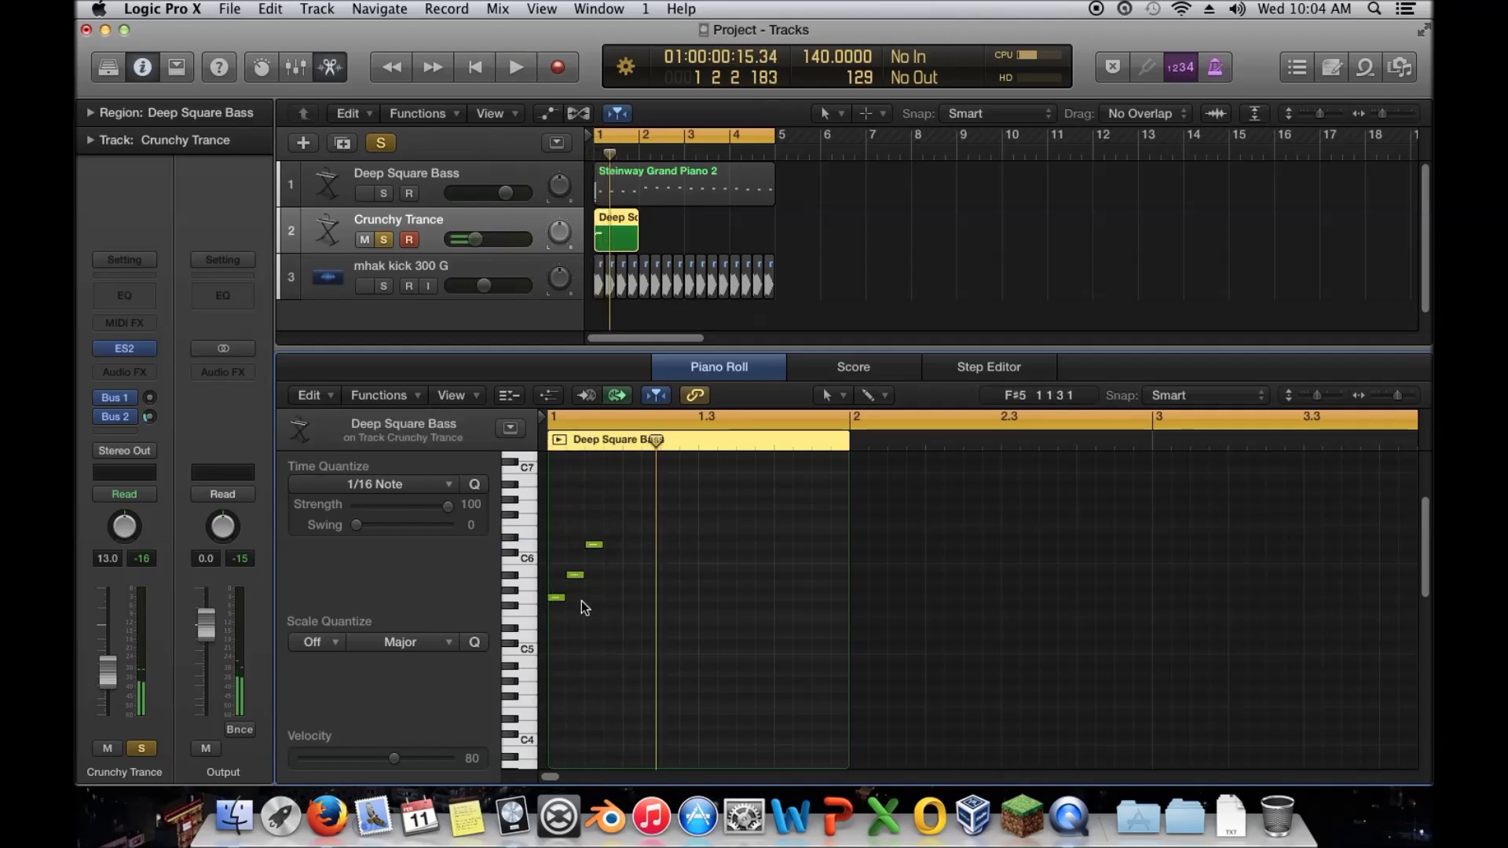
pyautogui.click(559, 600)
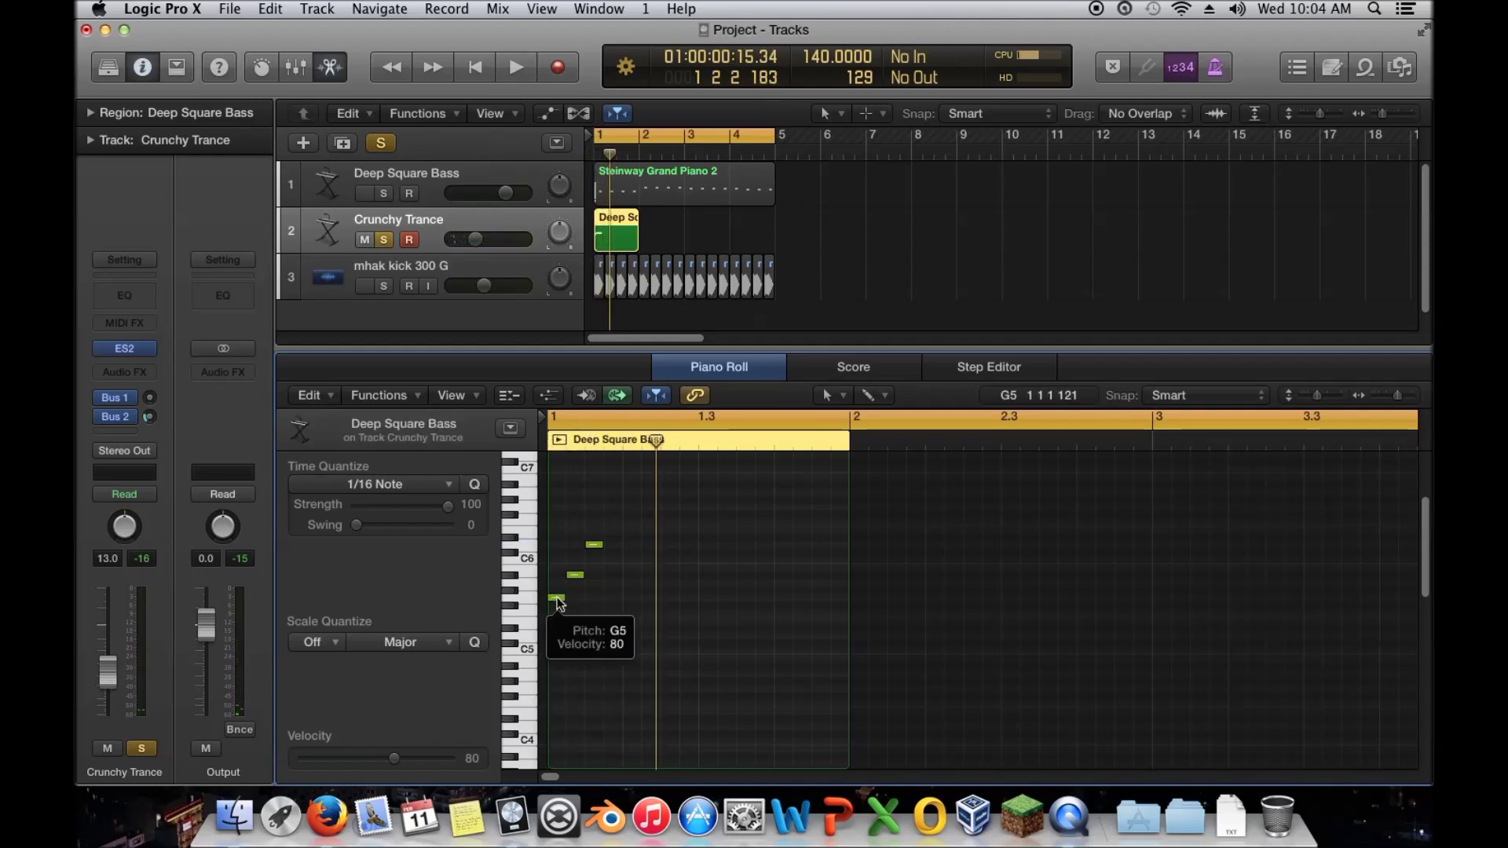
pyautogui.keyDown('super'); pyautogui.click(614, 599); pyautogui.keyUp('super')
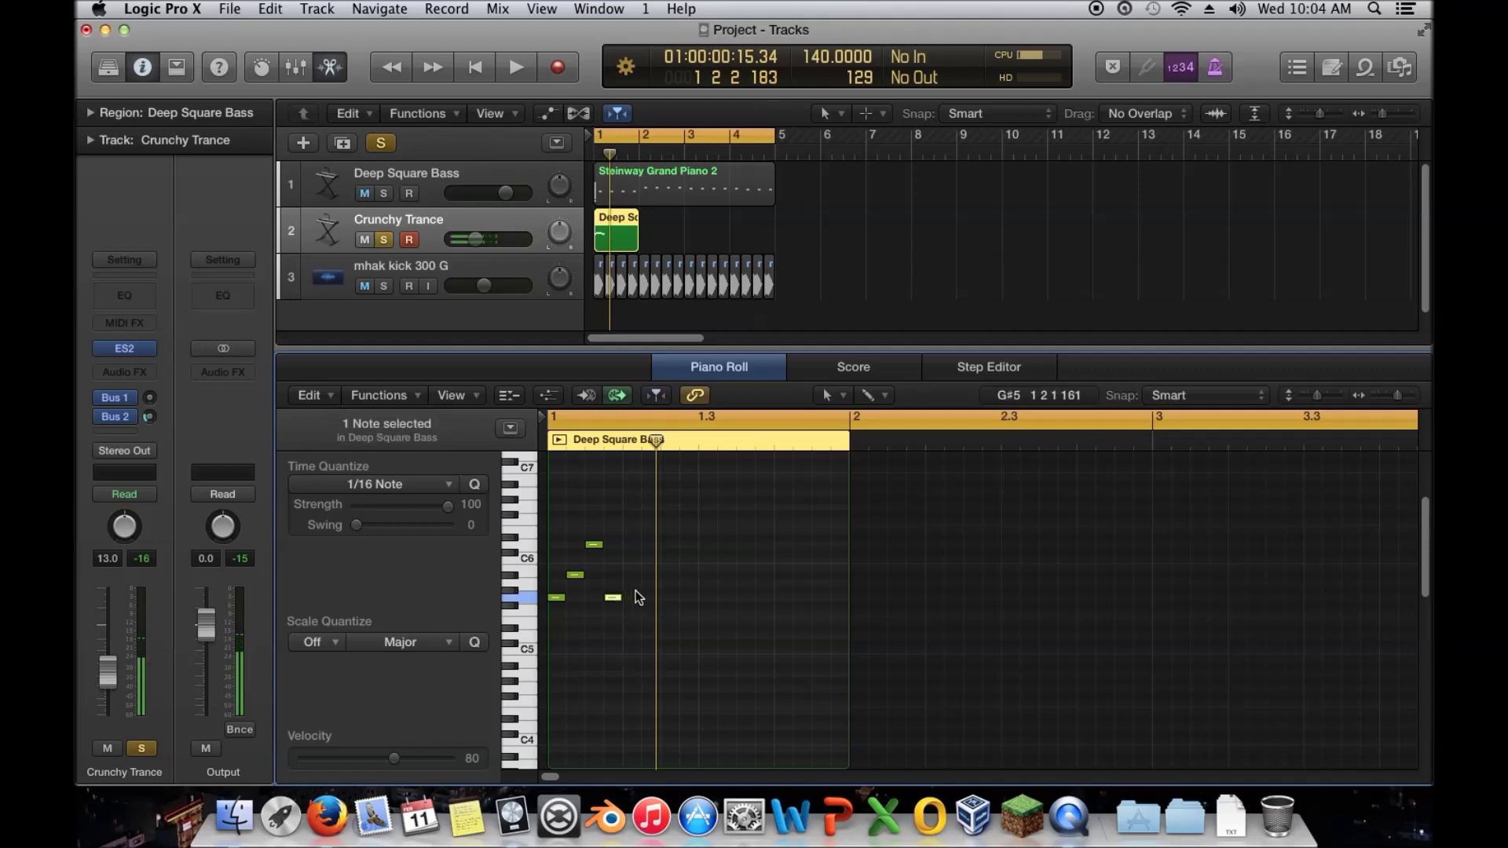
# Copy the four-note figure onto beats 2, 3 and 4 of bar 1 and play the full-bar arpeggio
pyautogui.moveTo(651, 632); pyautogui.dragTo(545, 522)
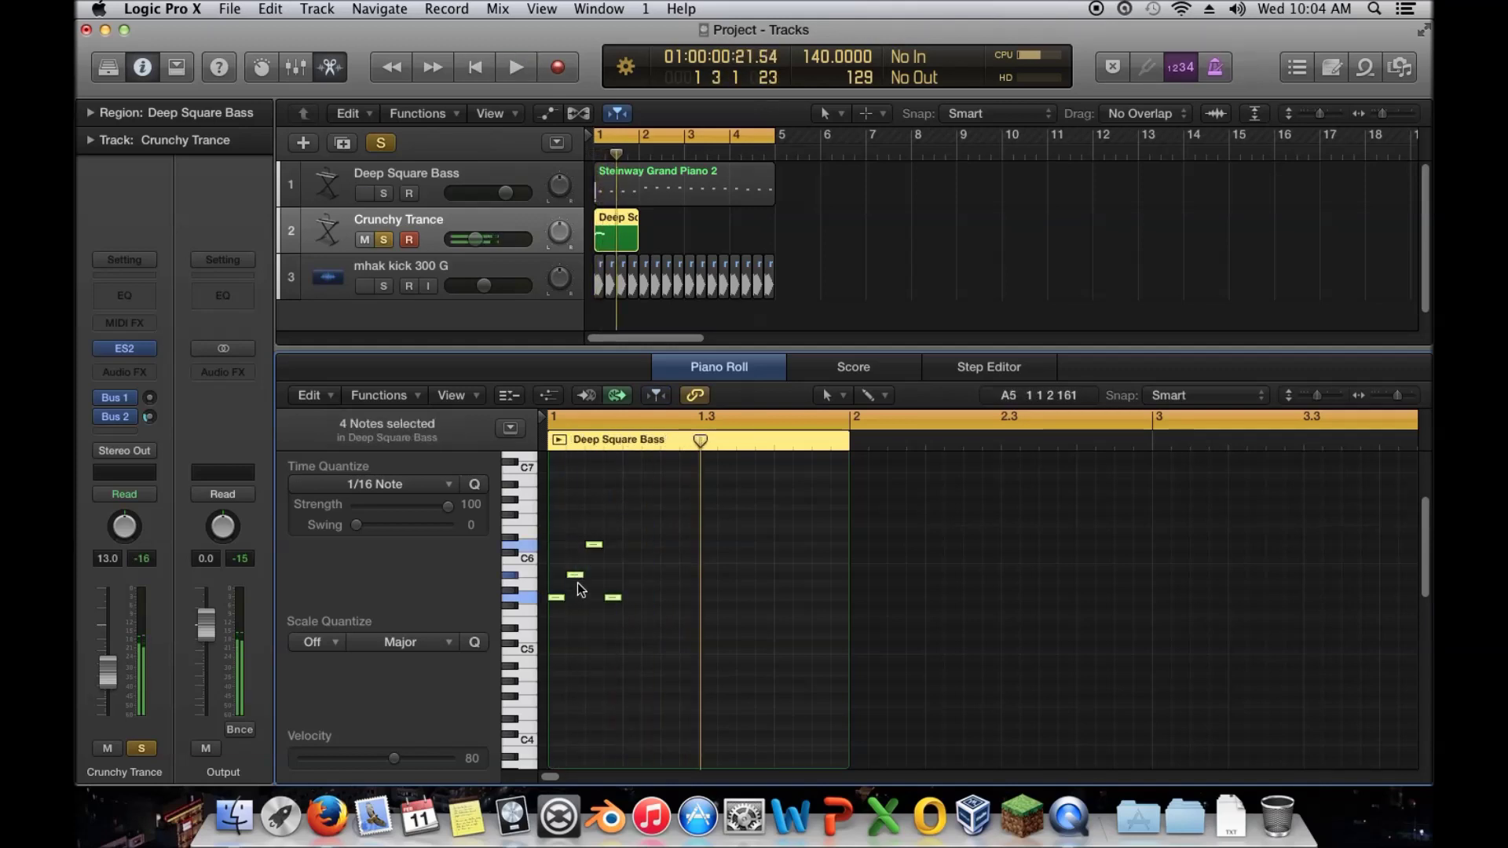
pyautogui.moveTo(557, 599); pyautogui.dragTo(783, 603)
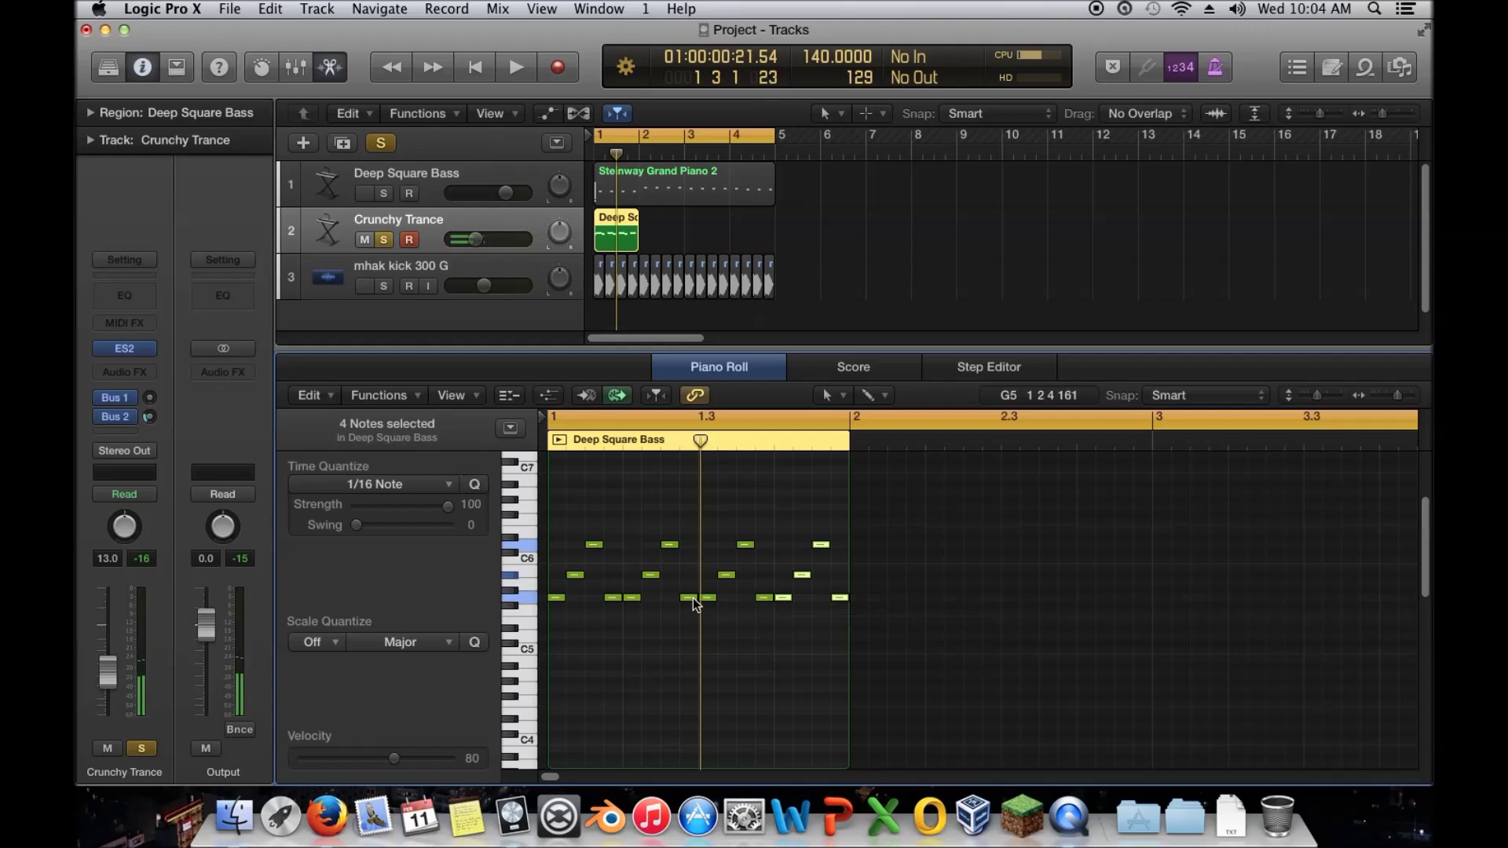
pyautogui.press('space')
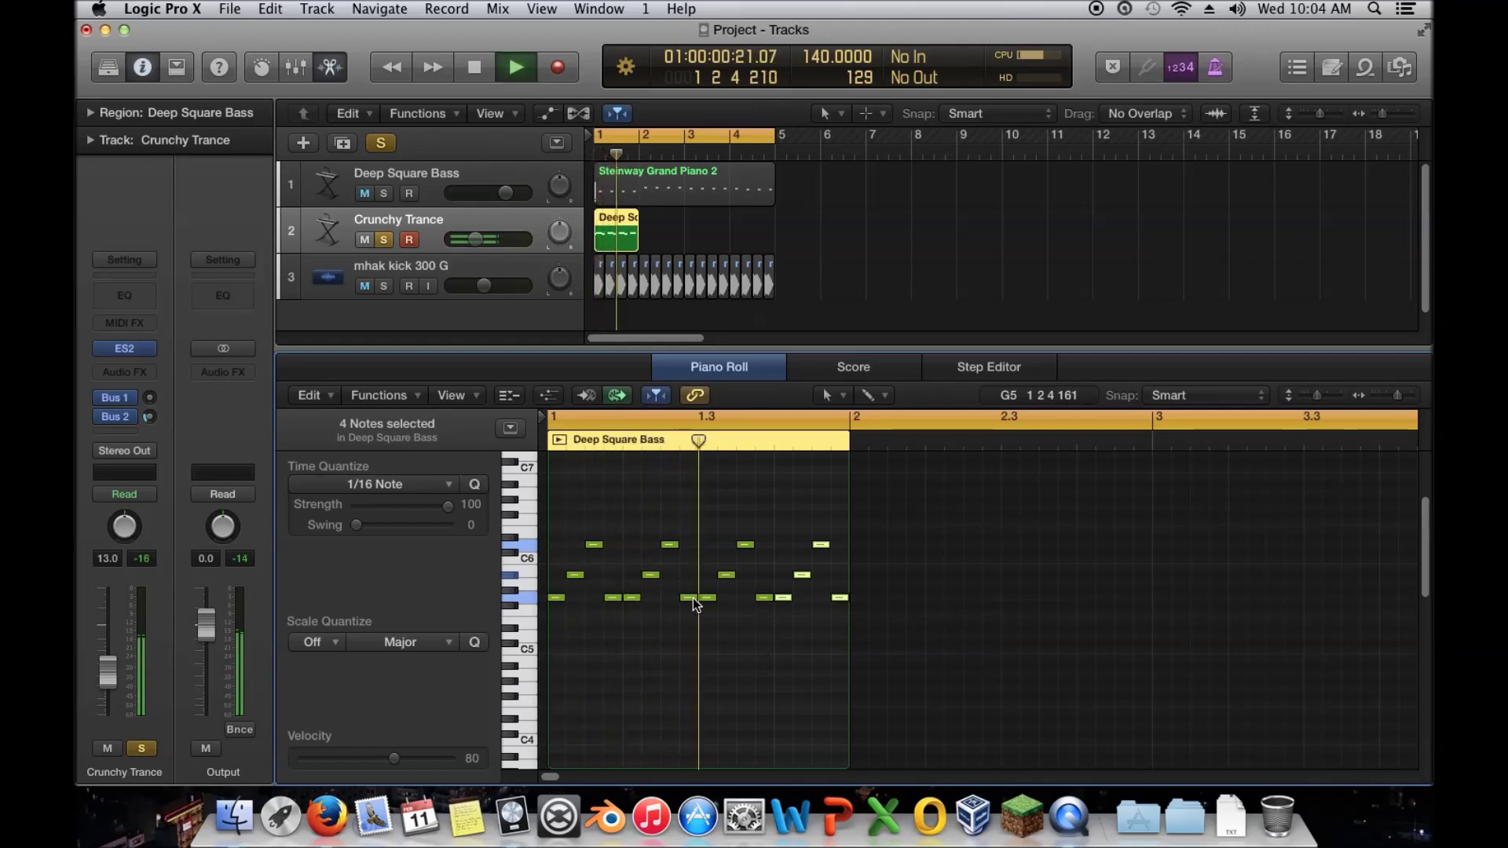
pyautogui.press('space')
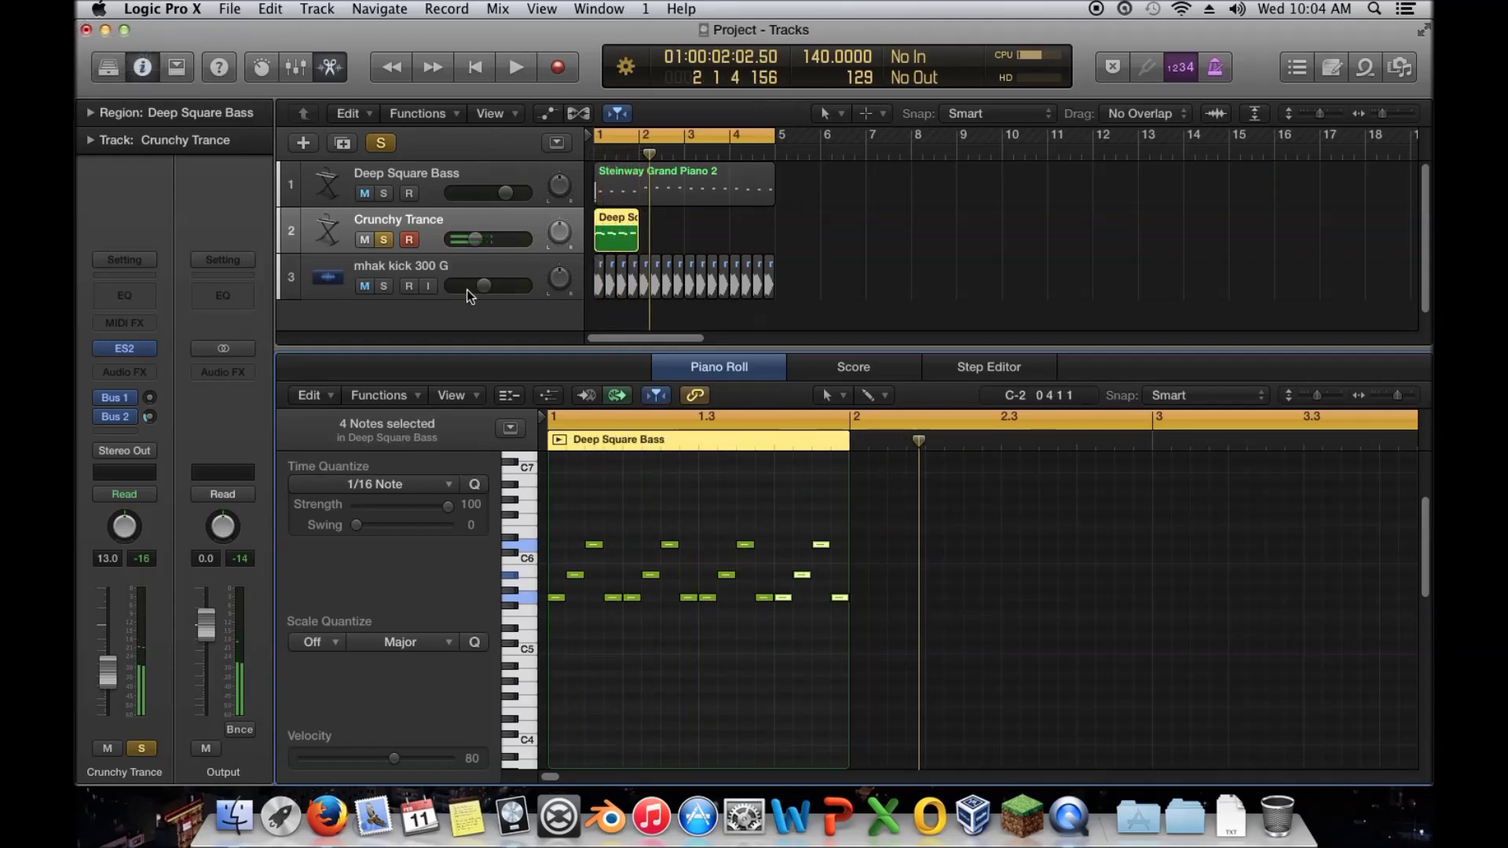
# Unsolo the Crunchy Trance track and play its arpeggio together with the bassline and kick
pyautogui.click(384, 241)
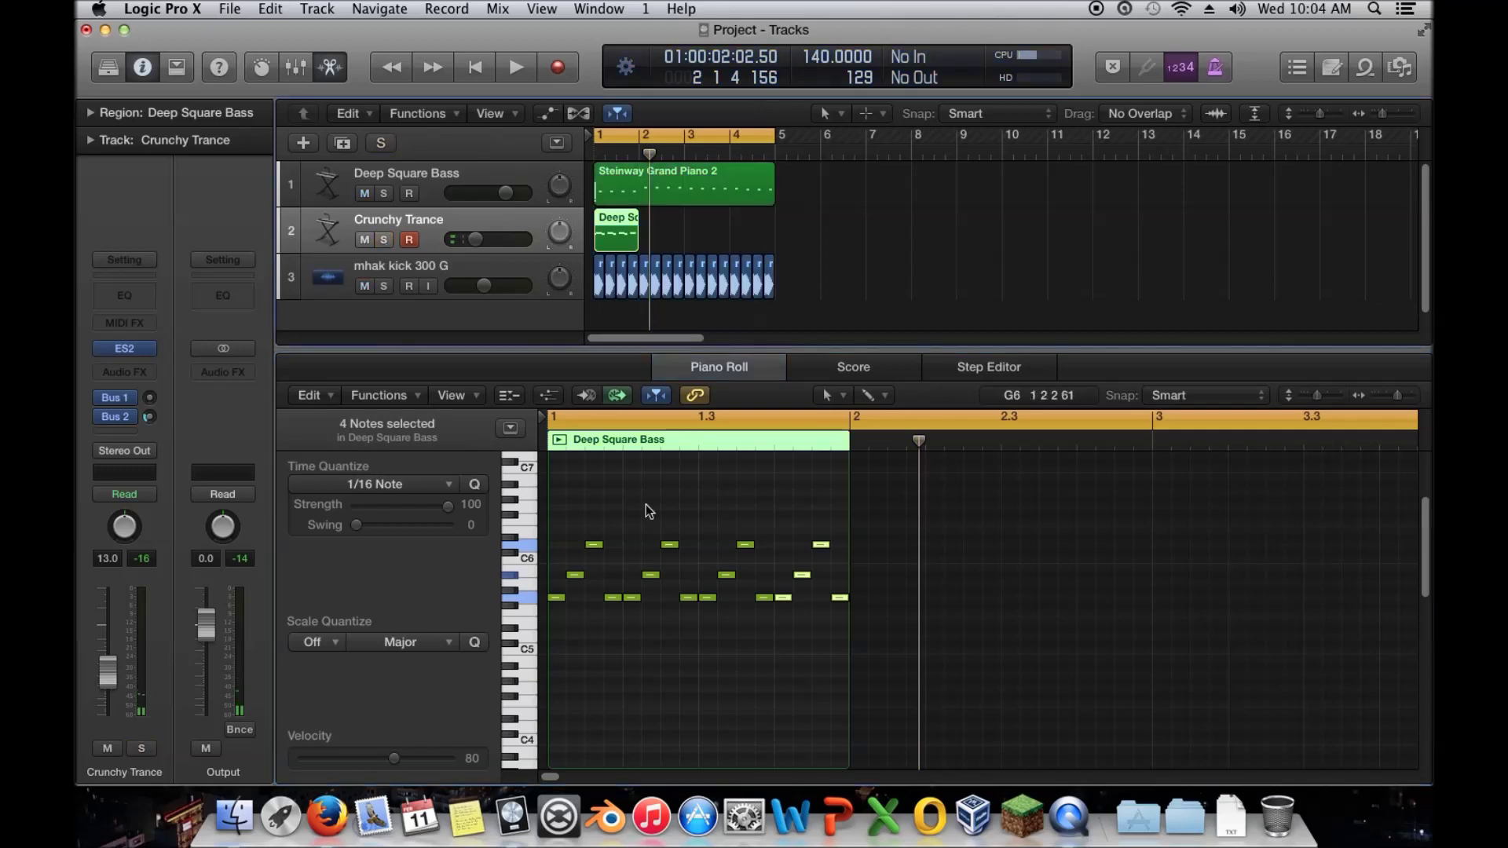
pyautogui.click(623, 201)
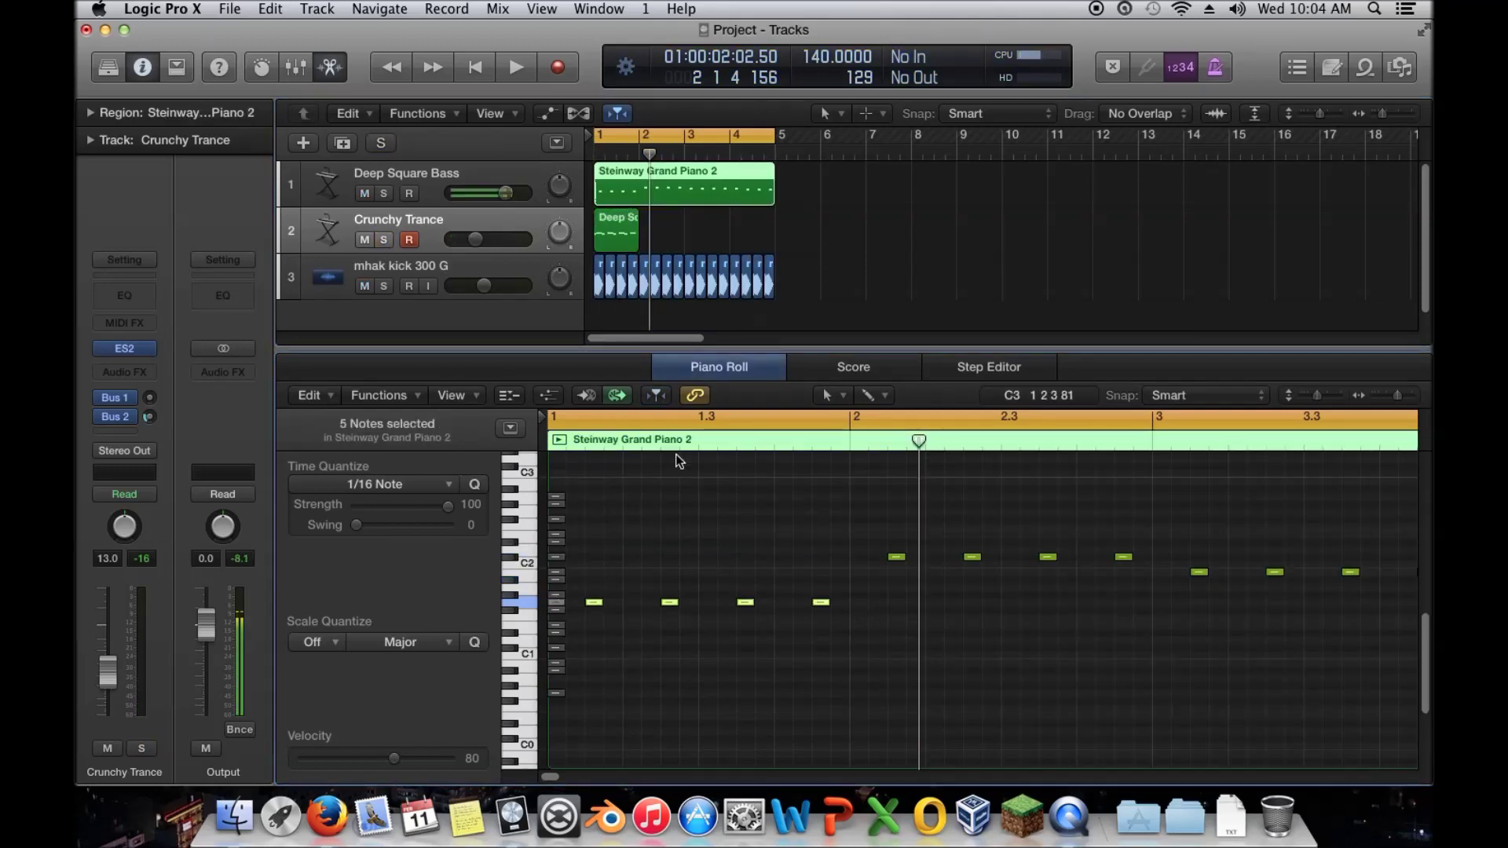
pyautogui.click(680, 227)
pyautogui.press('space')
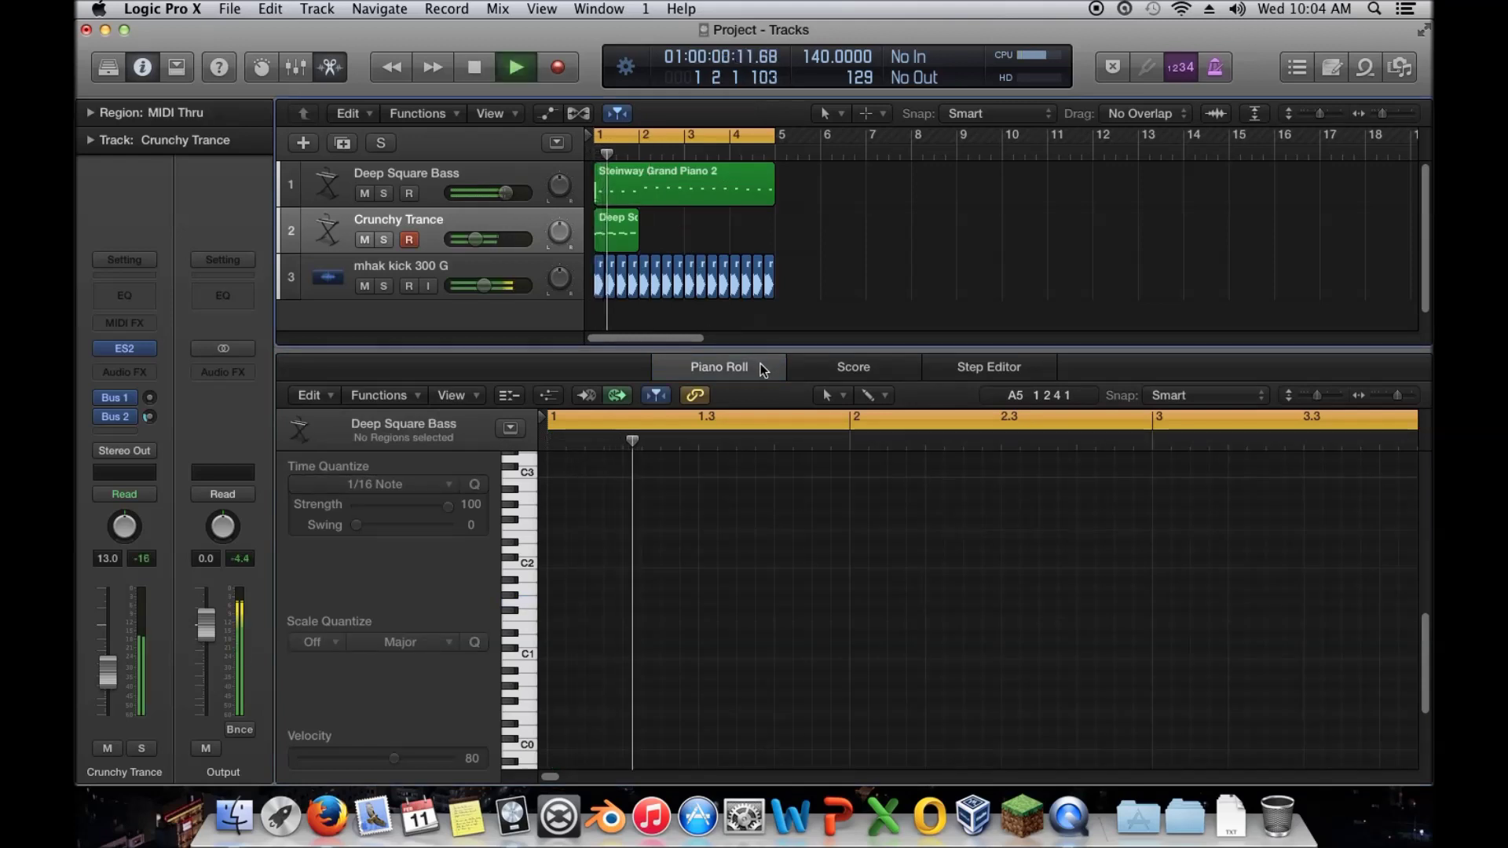
pyautogui.press('space')
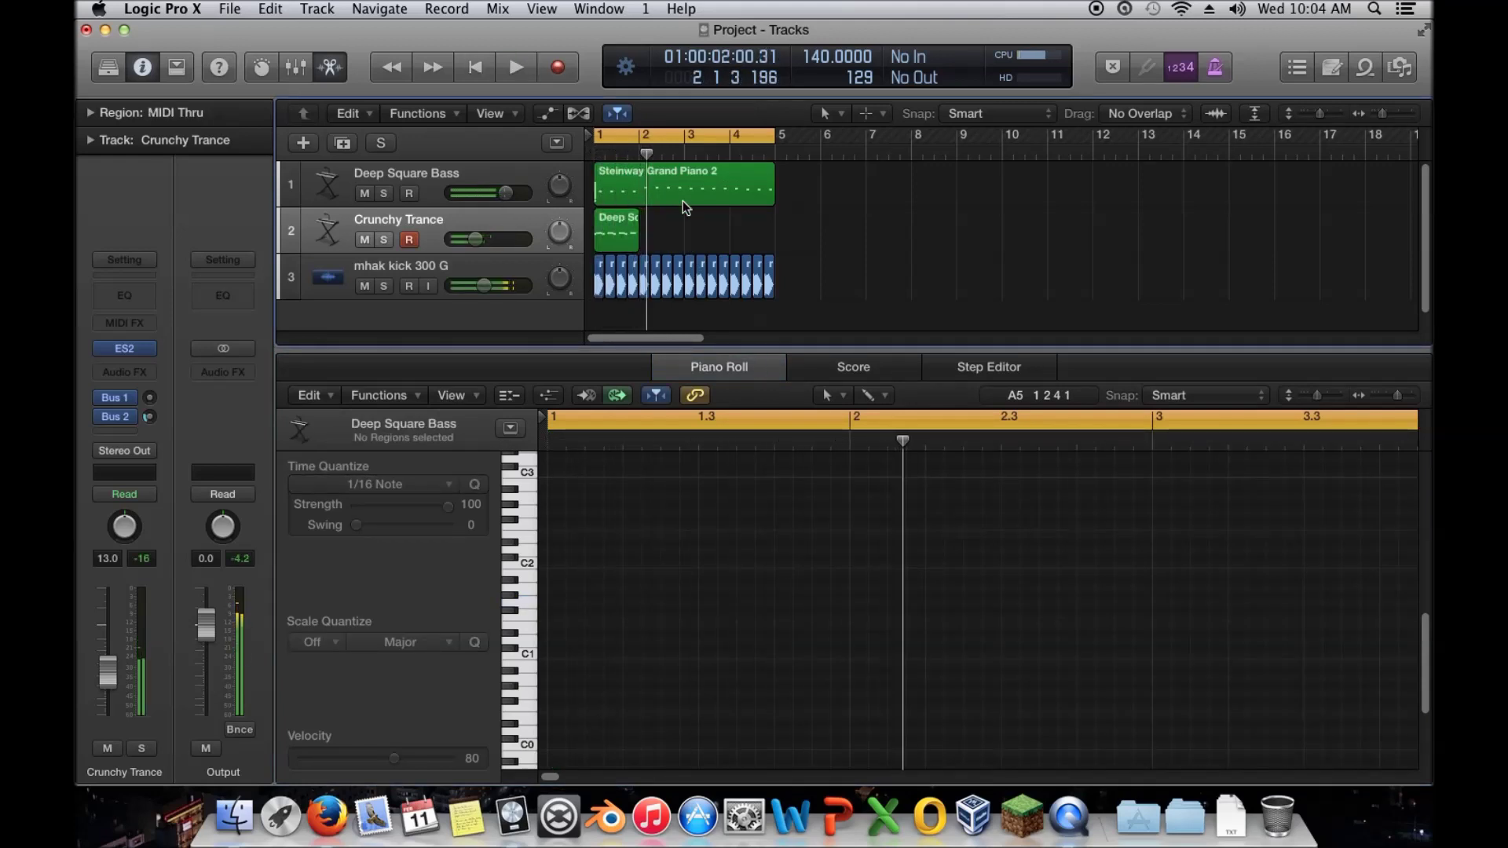
# Copy the Crunchy Trance region to bar 2 and check the bassline's root note in that bar
pyautogui.click(628, 228)
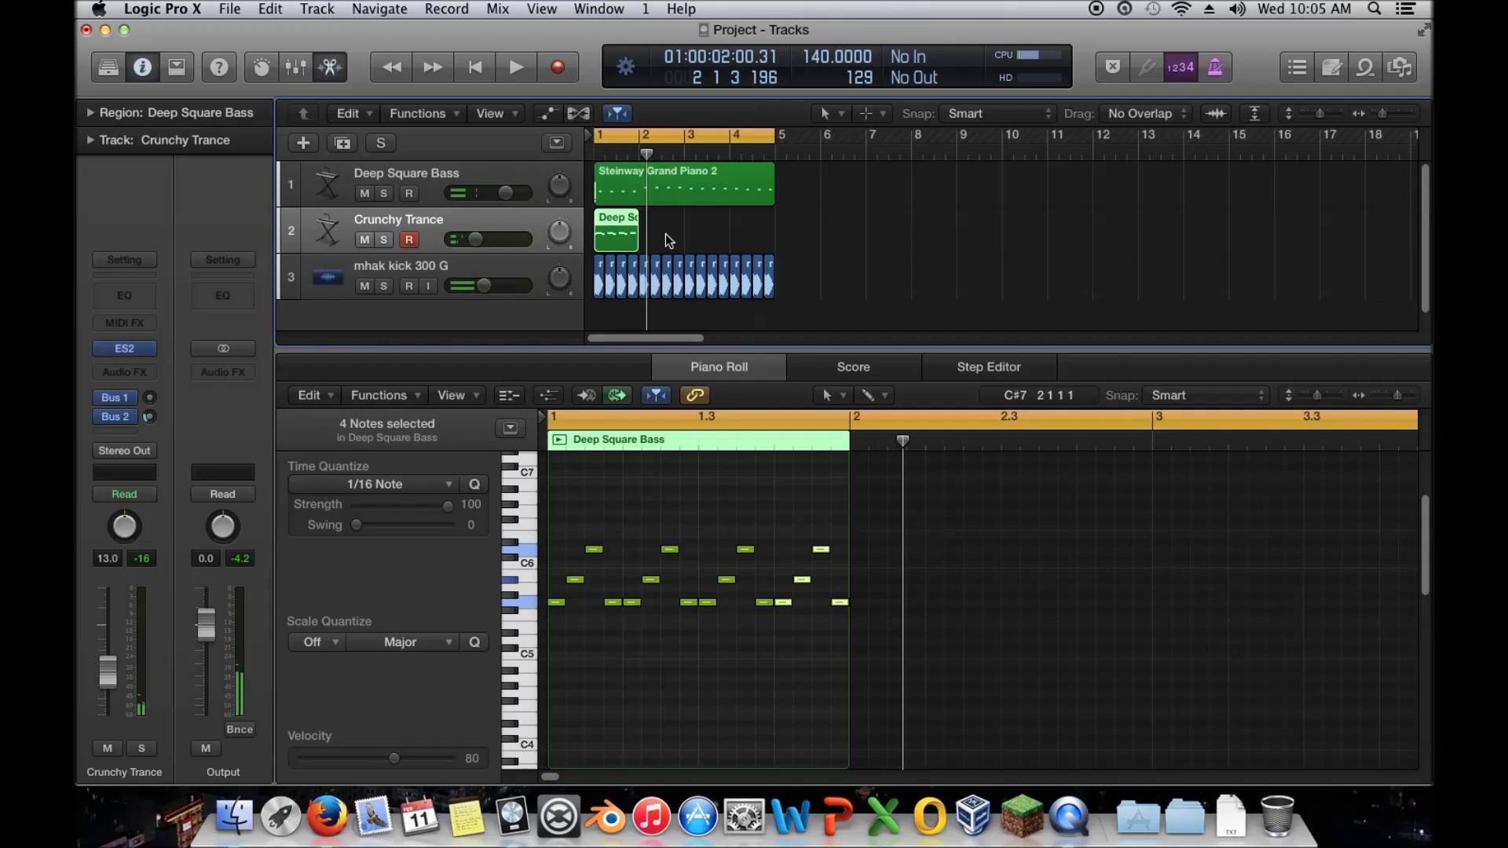
pyautogui.moveTo(614, 229); pyautogui.dragTo(661, 224)
pyautogui.click(895, 557)
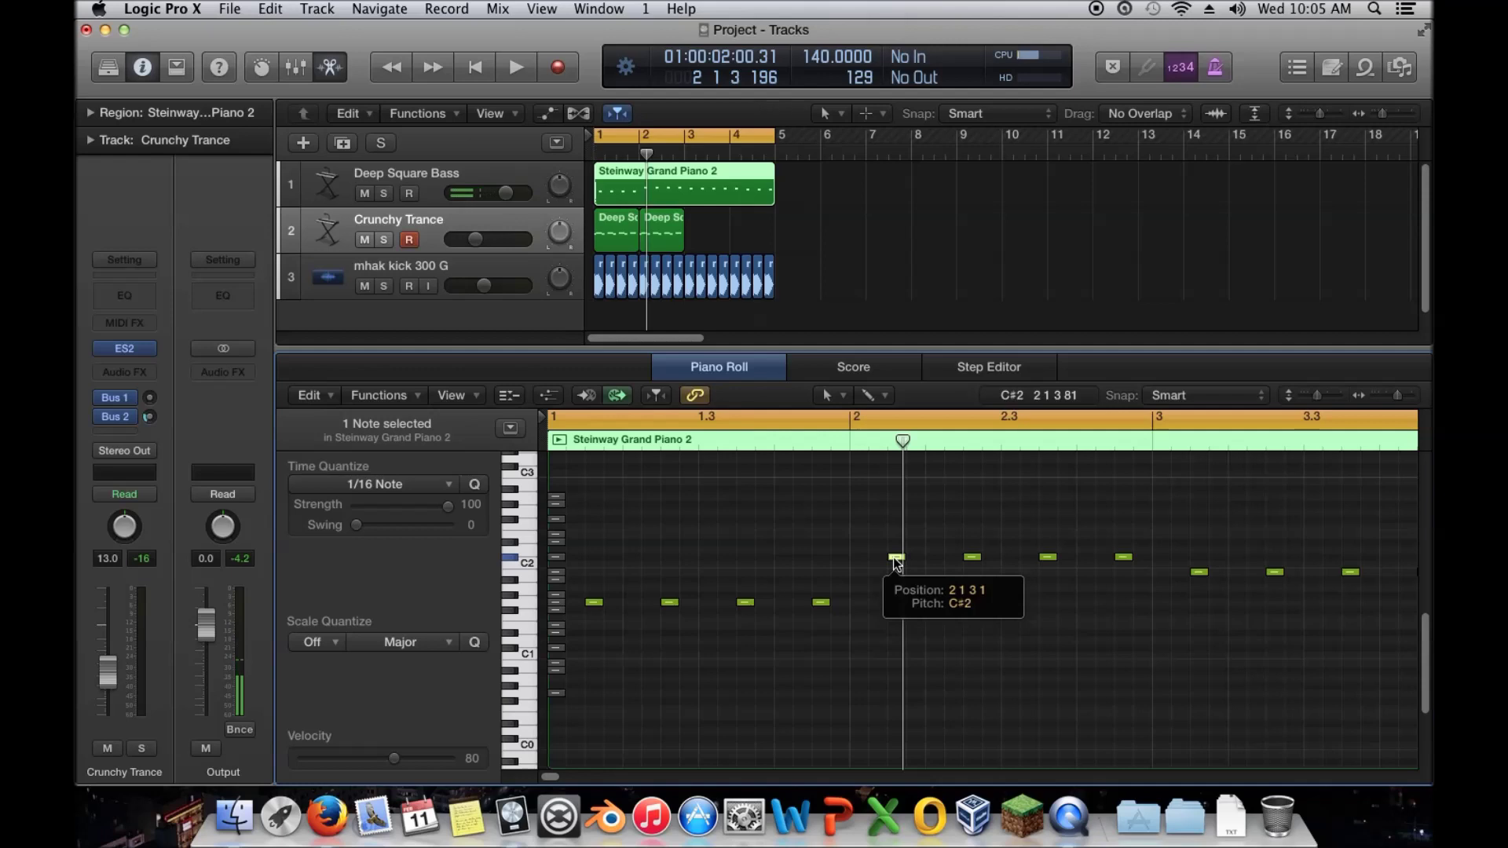
pyautogui.click(661, 227)
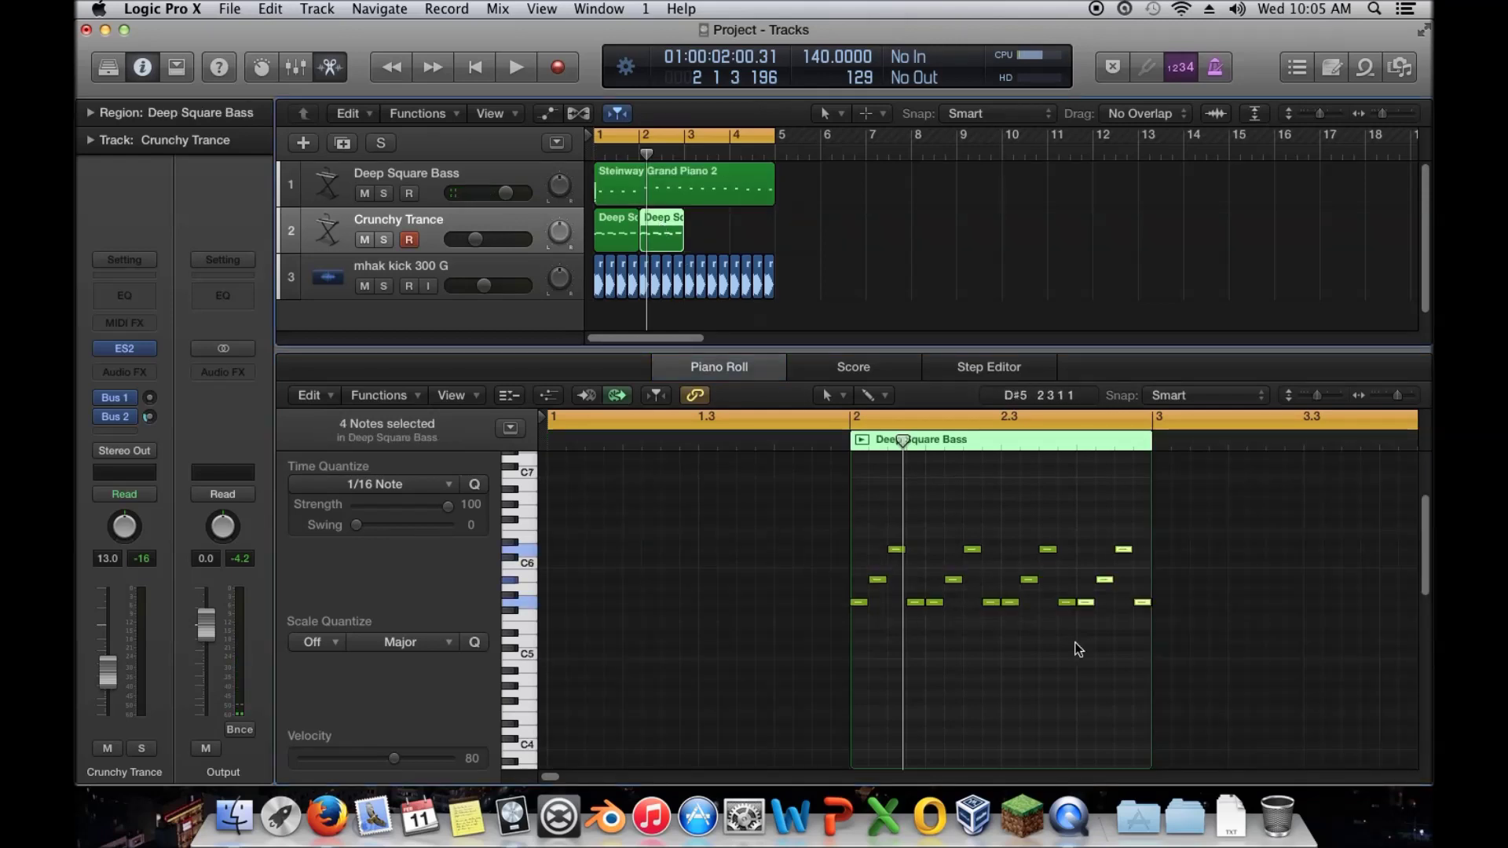
# Transpose all the notes in the bar 2 arpeggio up six semitones so the pattern starts on C#6
pyautogui.moveTo(1139, 657); pyautogui.dragTo(859, 465)
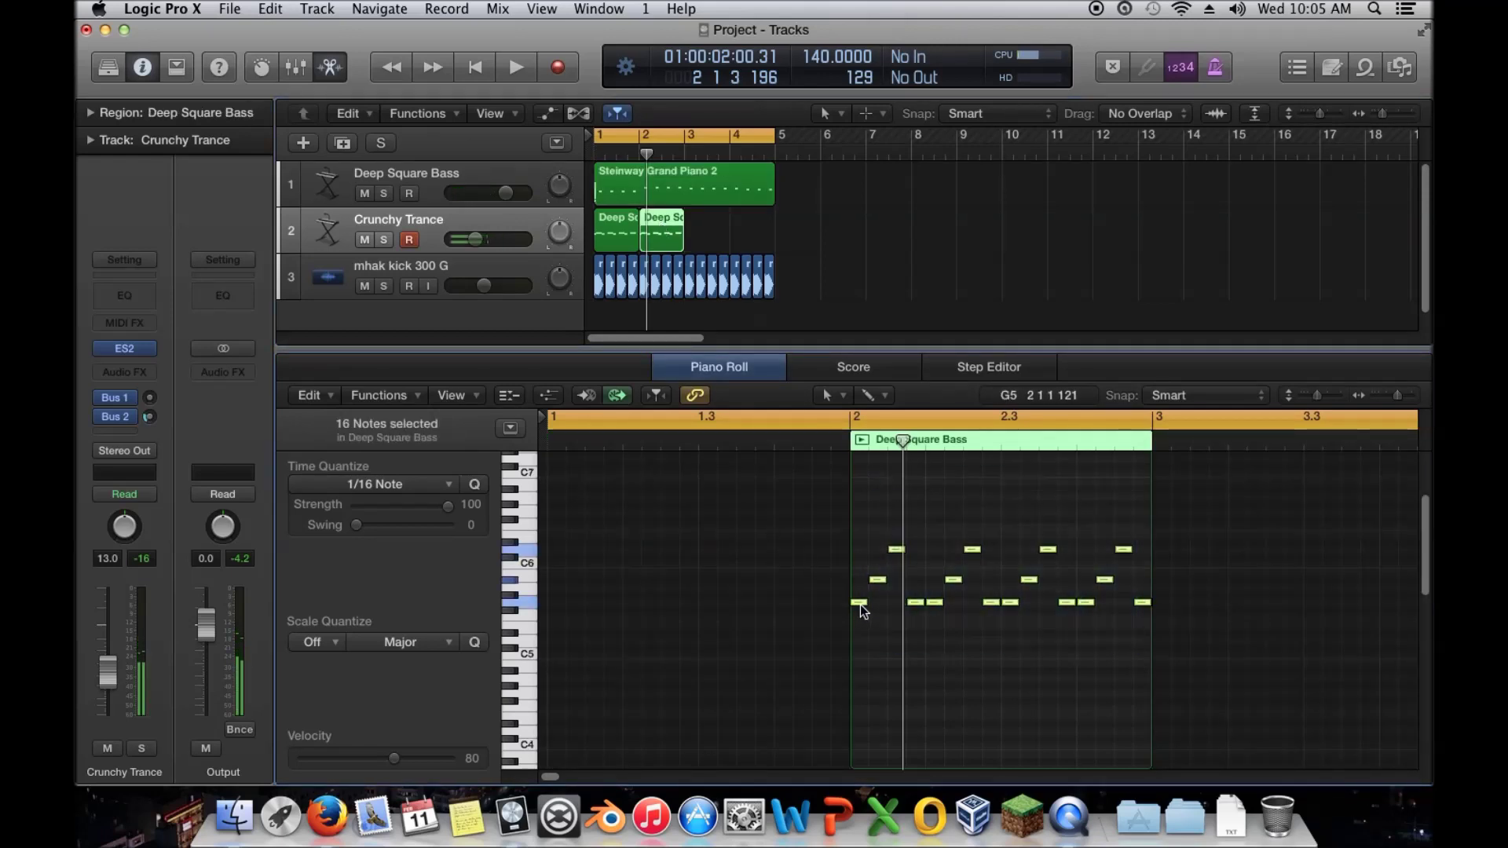
pyautogui.click(861, 607)
pyautogui.moveTo(862, 606); pyautogui.dragTo(861, 560)
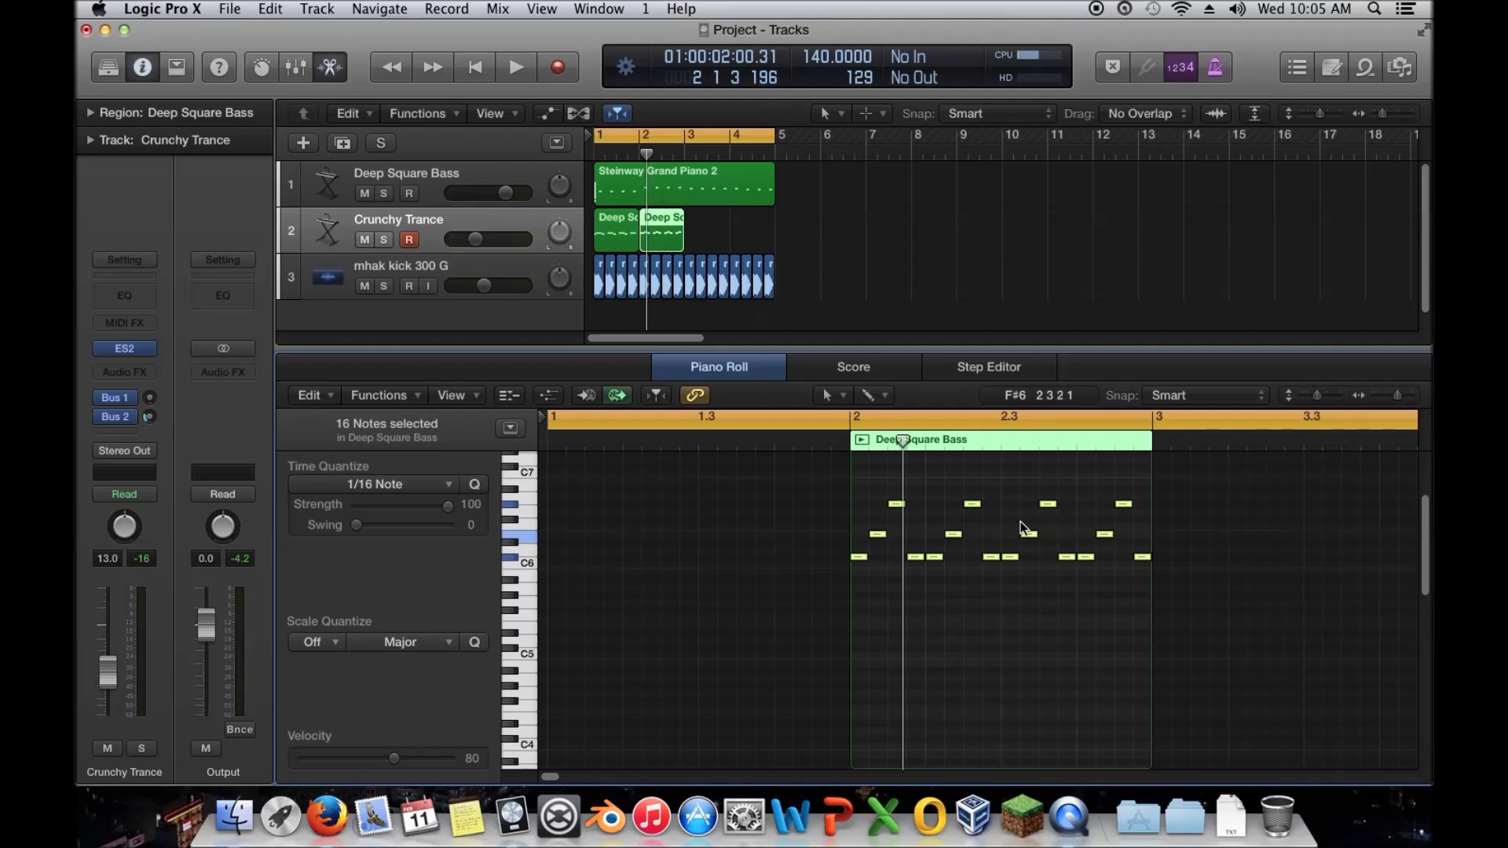
pyautogui.click(909, 545)
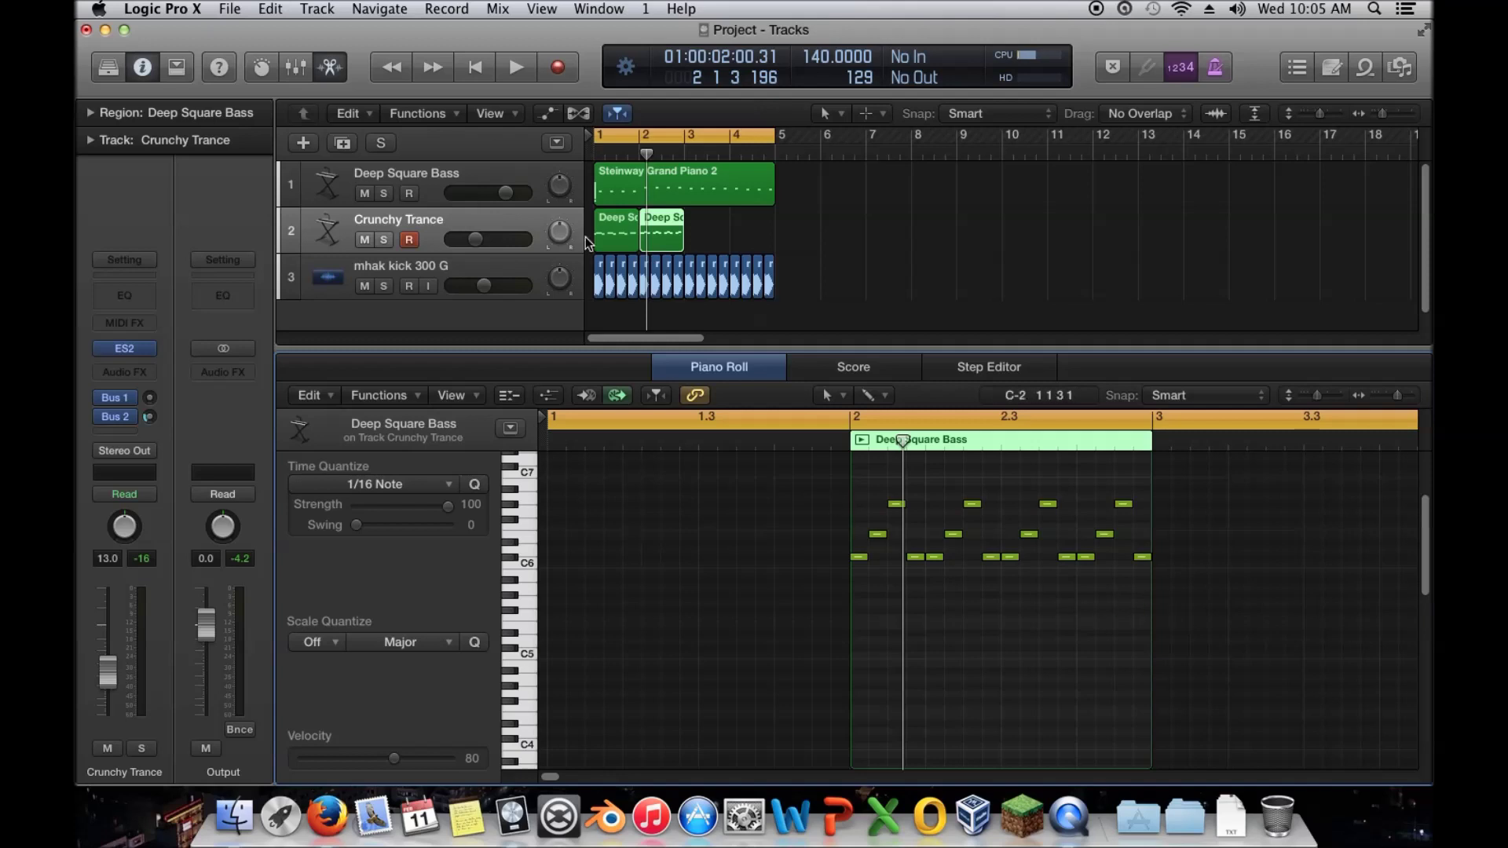
# Compare the bar 1 and bar 2 arpeggio regions and audition the first three notes of bar 2
pyautogui.click(627, 236)
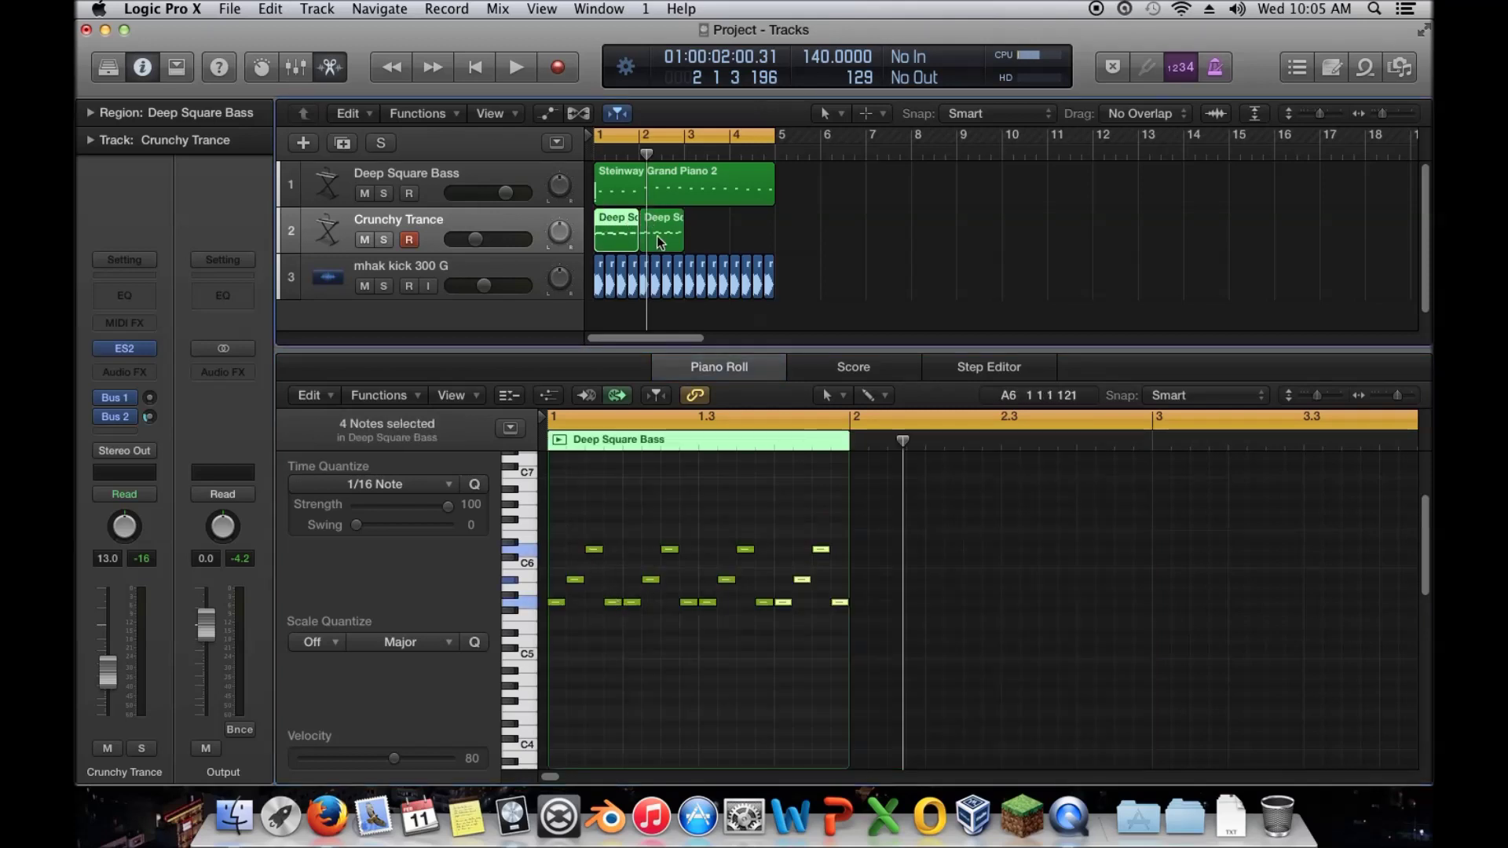
pyautogui.click(657, 236)
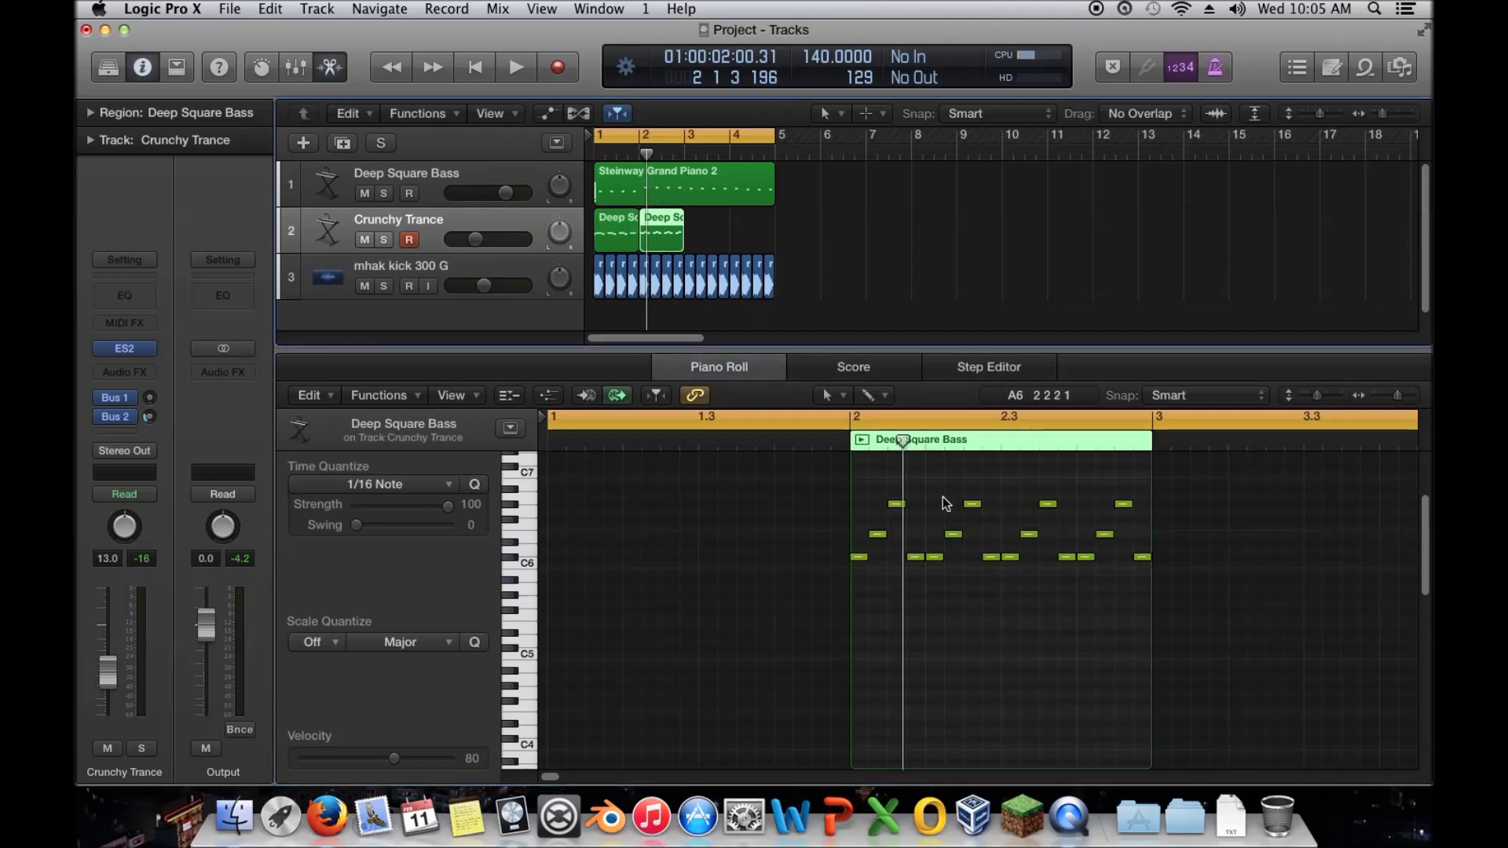
pyautogui.click(858, 556)
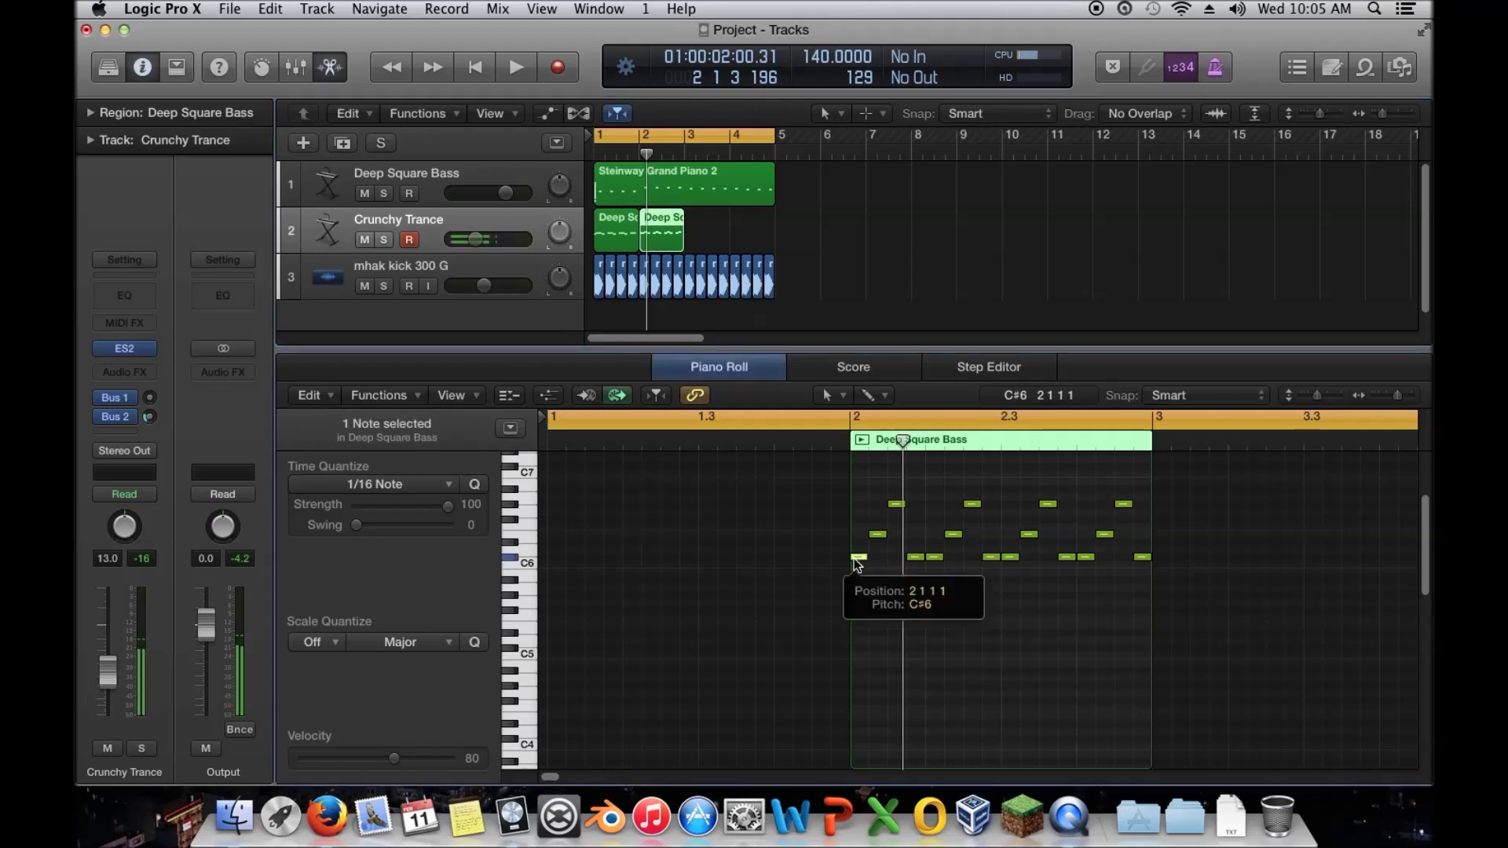
pyautogui.click(879, 535)
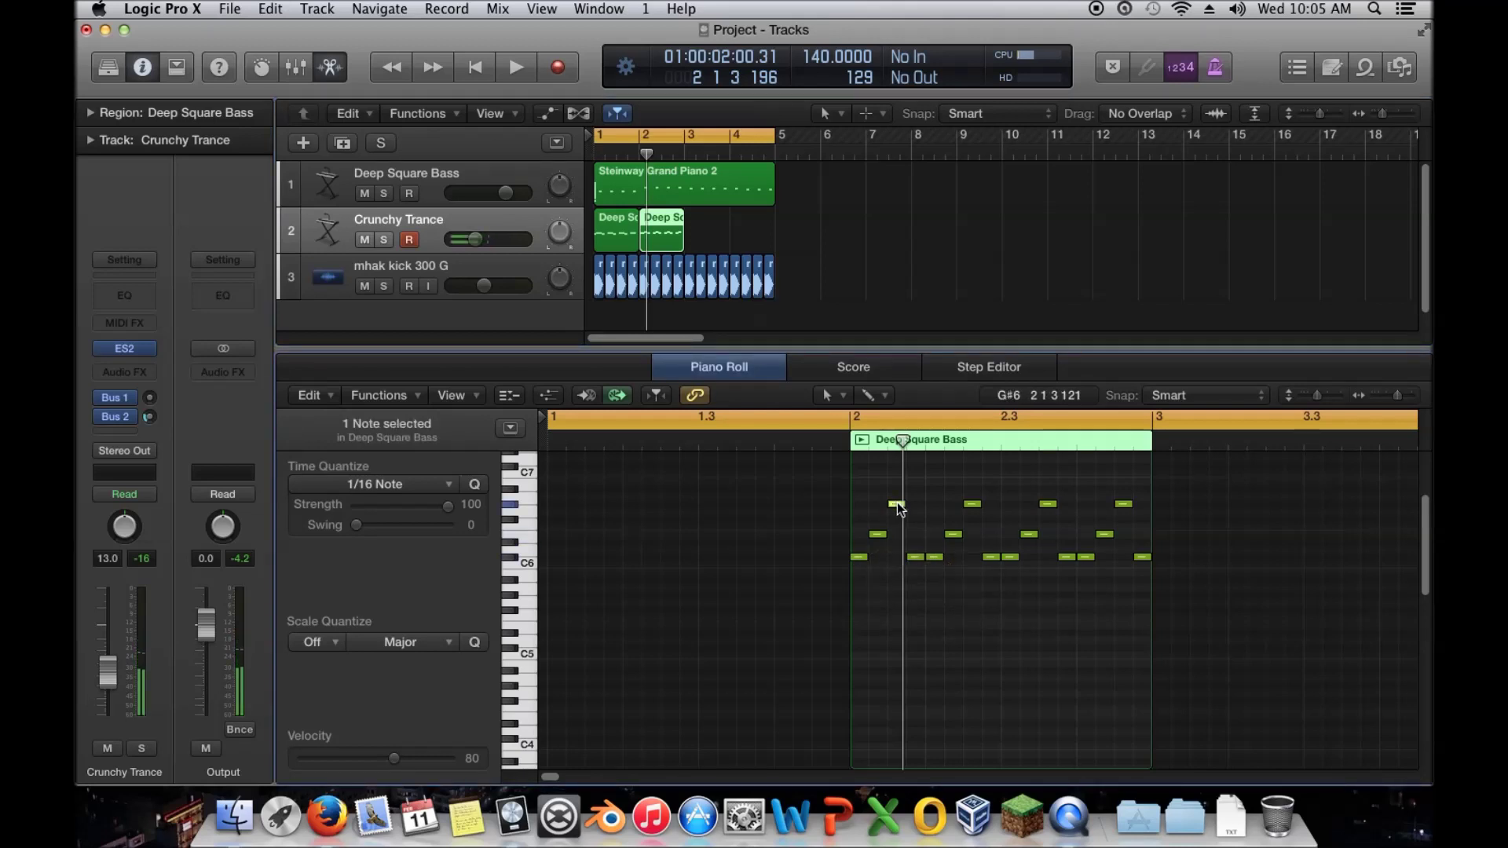
pyautogui.click(897, 502)
# Audition the muted scale reference notes at the start of the Steinway Grand Piano 2 region, including E2
pyautogui.click(602, 183)
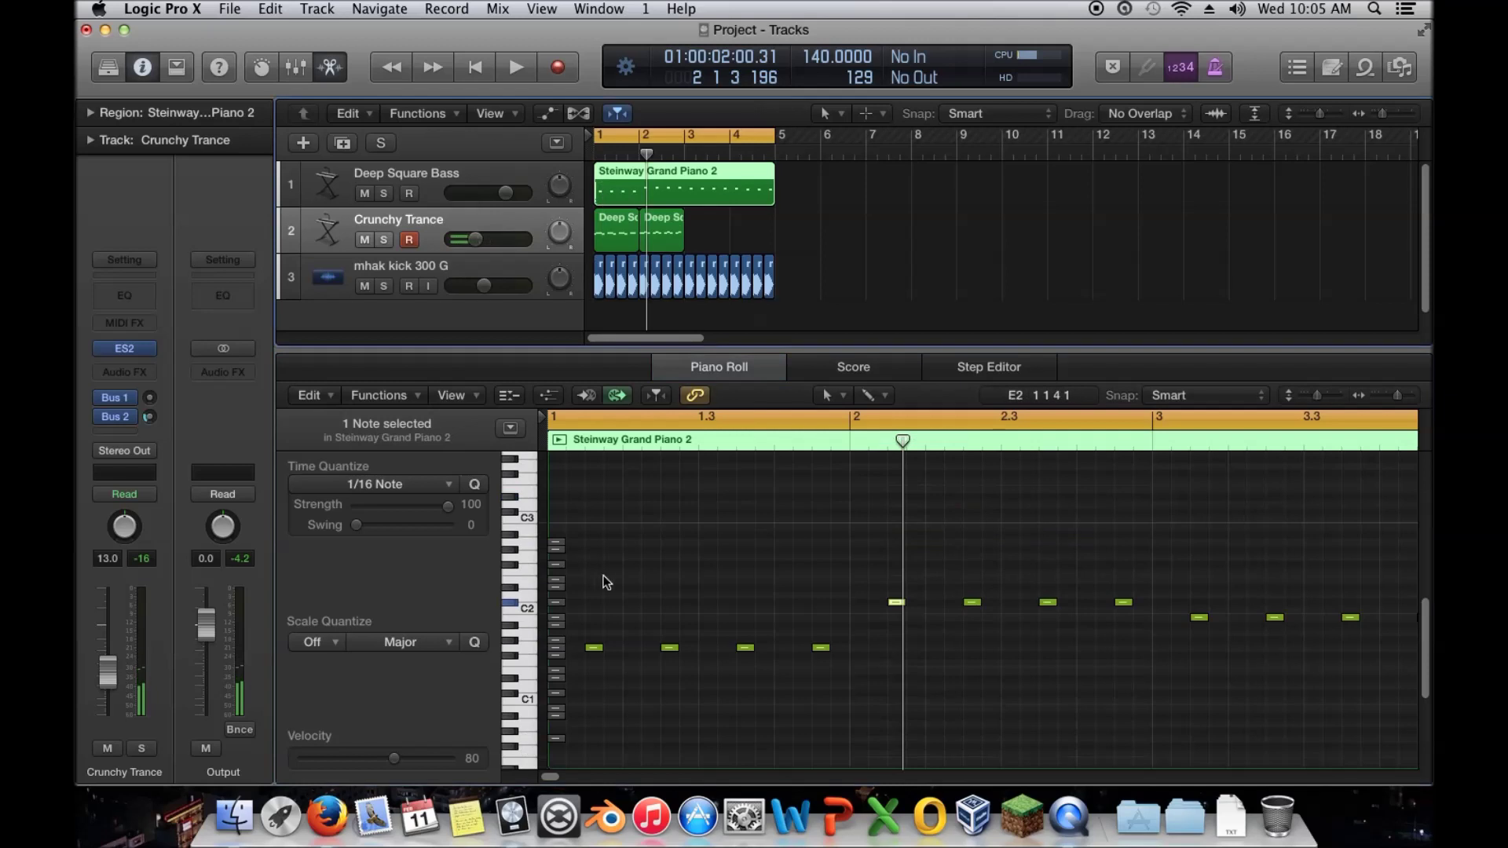
pyautogui.moveTo(561, 604); pyautogui.dragTo(559, 578)
pyautogui.click(557, 579)
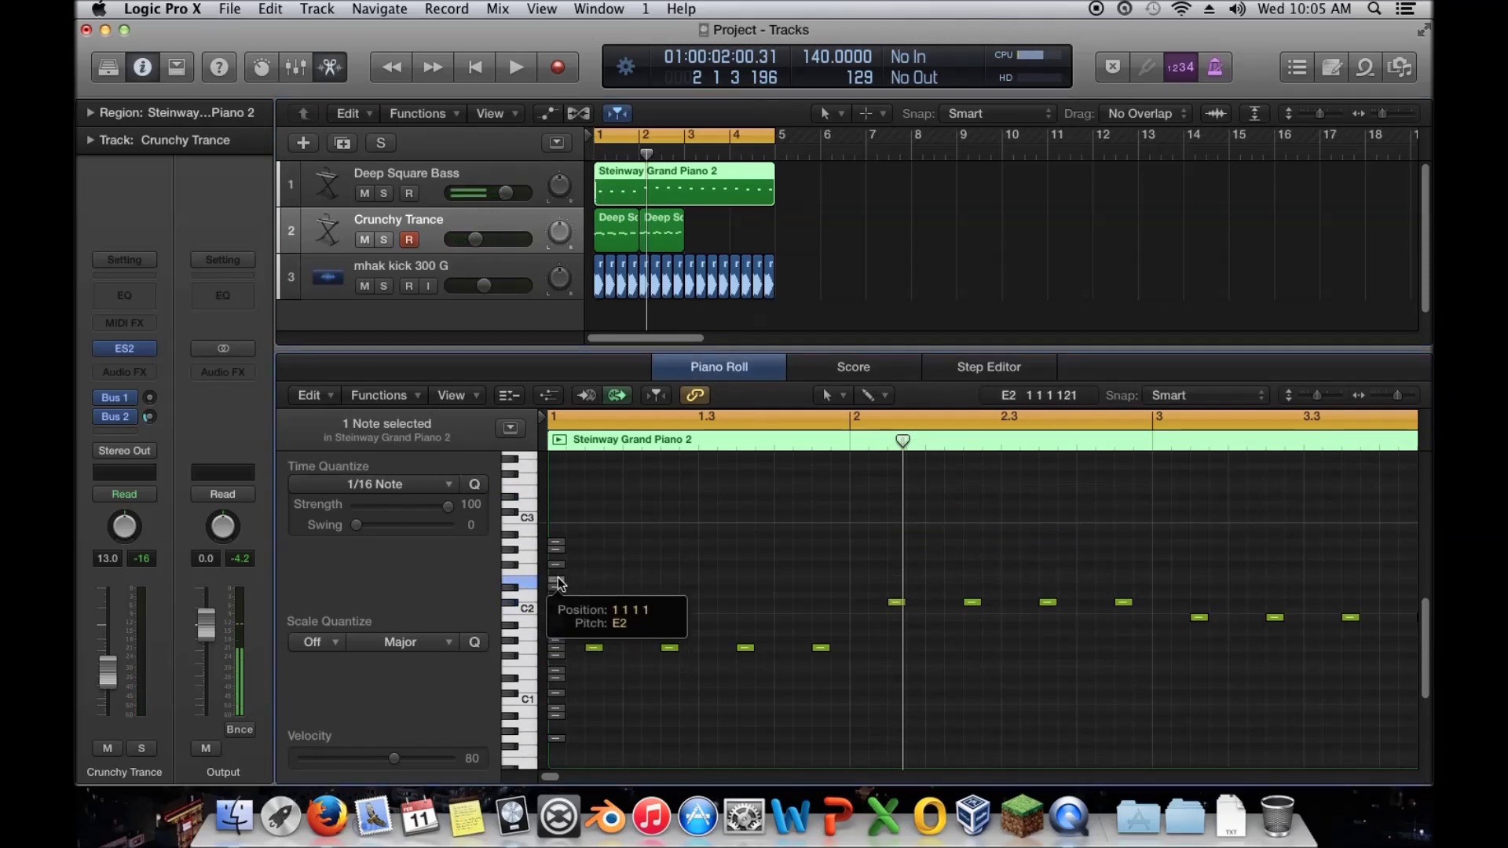
pyautogui.click(558, 548)
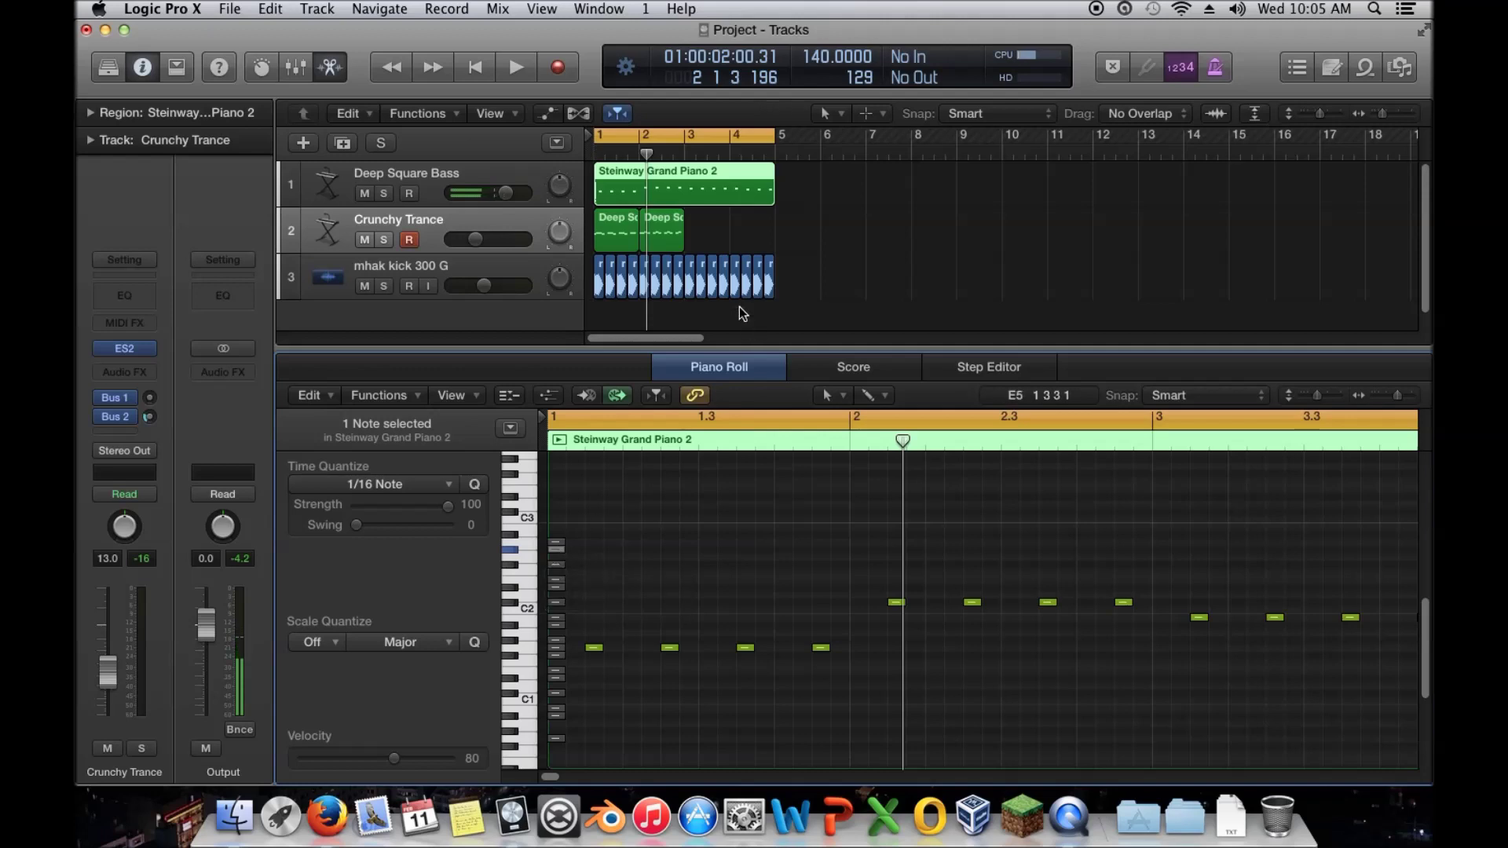
# Return to the Crunchy Trance regions and play bars 1 and 2 with the bassline and kick
pyautogui.click(673, 220)
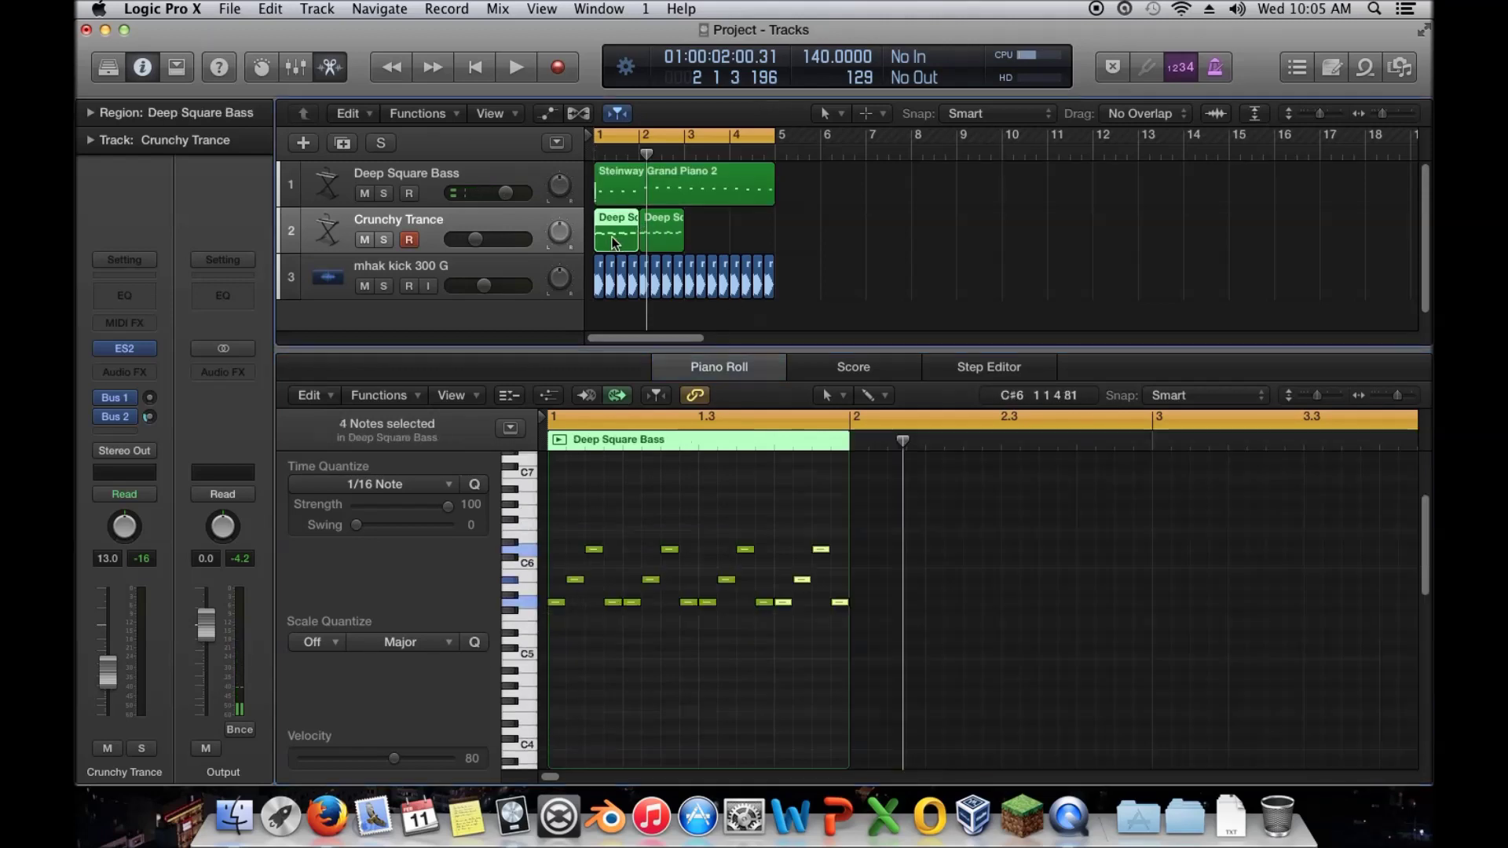
pyautogui.press('space')
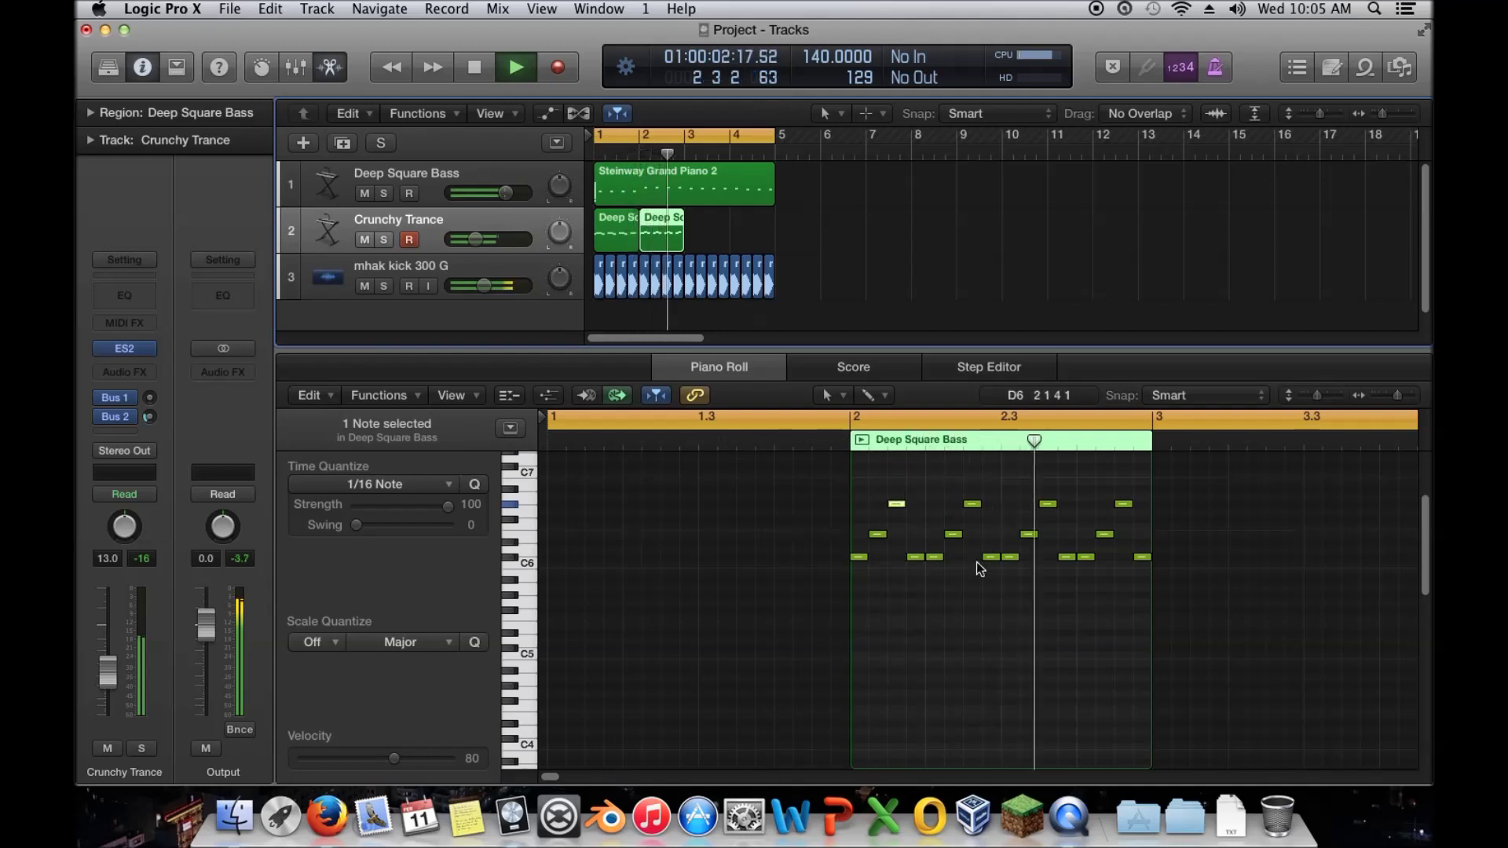
pyautogui.press('space')
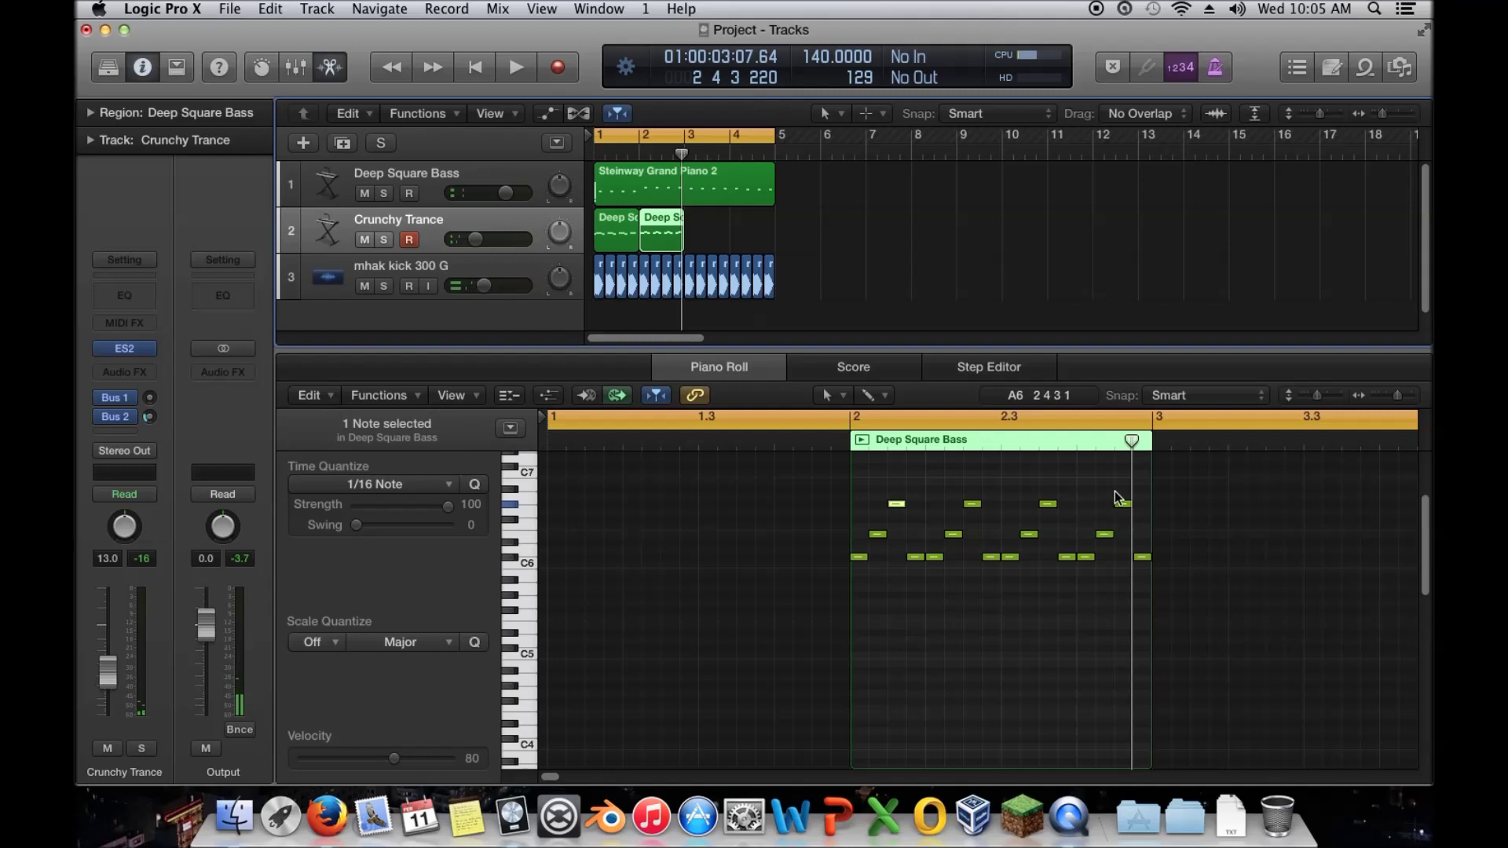
# Regroup bar 2's notes into a G#5, C#6 and E6 chord on each beat and delete the leftover C#6 notes
pyautogui.moveTo(1123, 489); pyautogui.dragTo(859, 535)
pyautogui.moveTo(1106, 480); pyautogui.dragTo(861, 601)
pyautogui.click(873, 517)
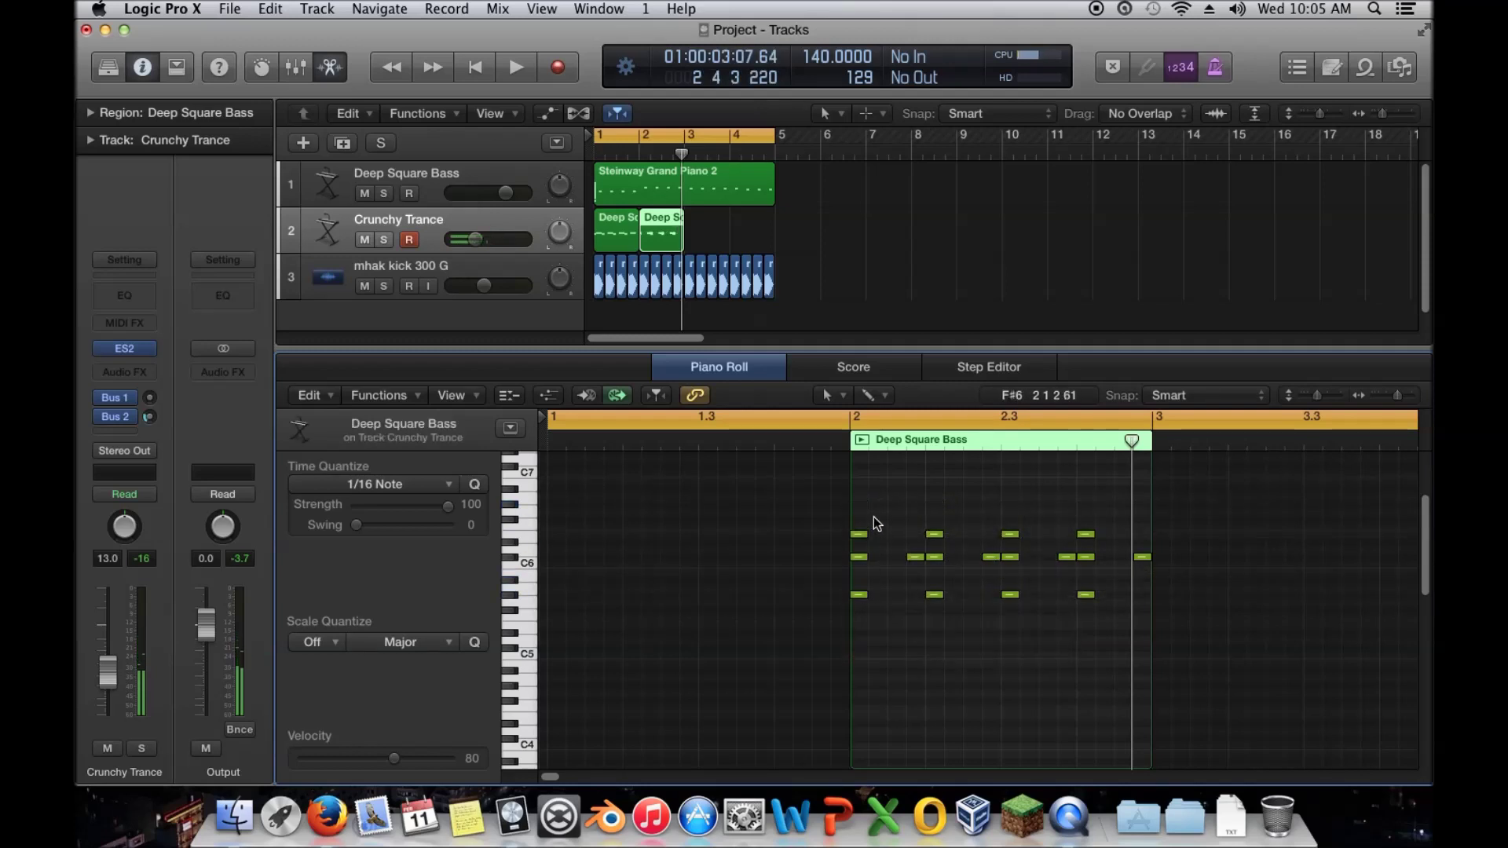
pyautogui.moveTo(914, 568); pyautogui.dragTo(914, 567)
pyautogui.press('Delete')
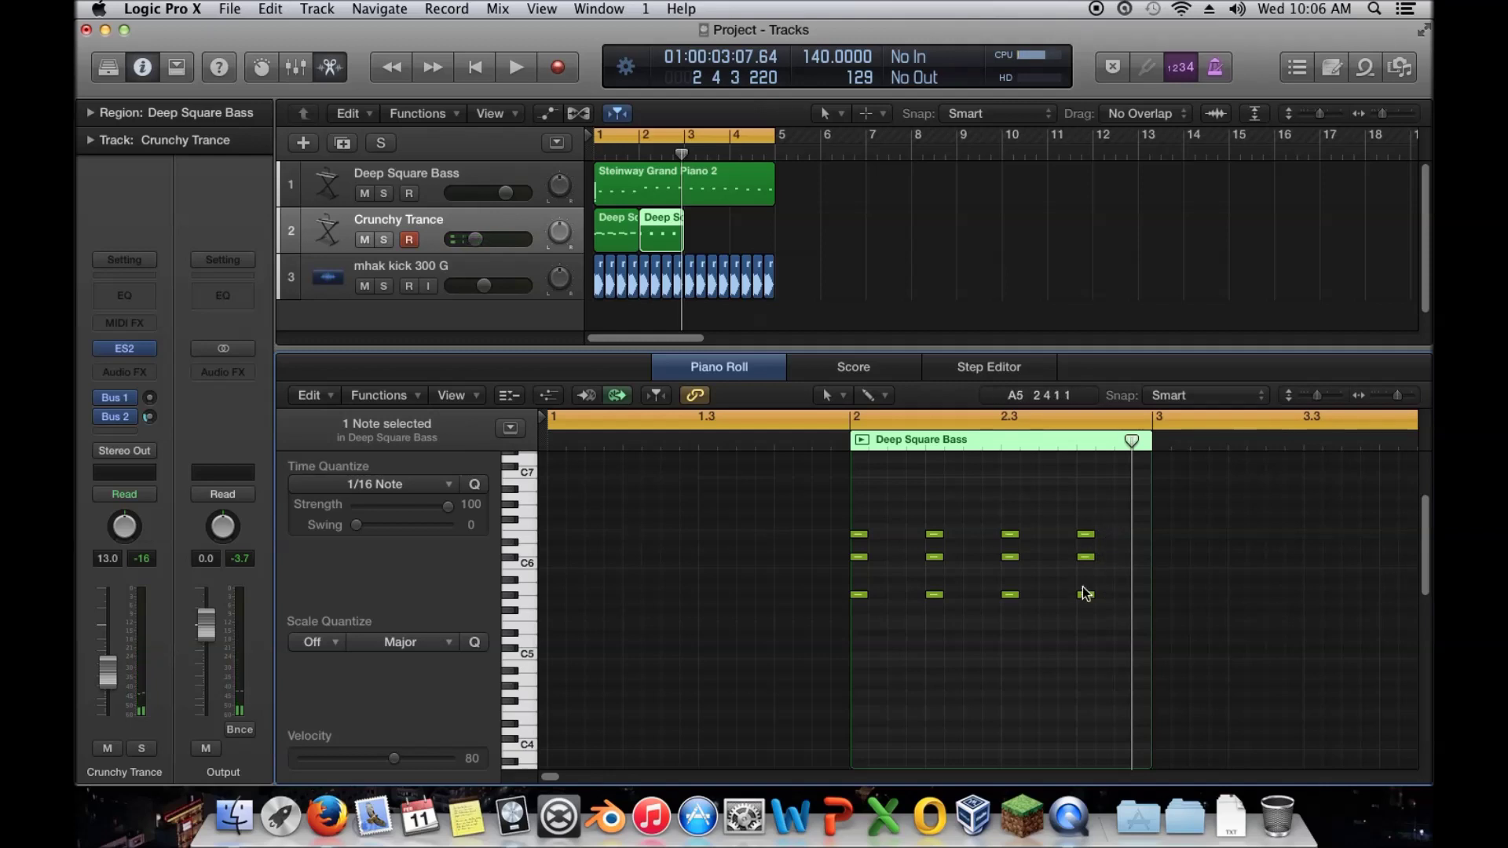
# Stagger bar 2's chords into rising G#5, C#6, E6 runs, add G#5 on each fourth 1/16 step, and play them
pyautogui.moveTo(1115, 509); pyautogui.dragTo(917, 593)
pyautogui.press('space')
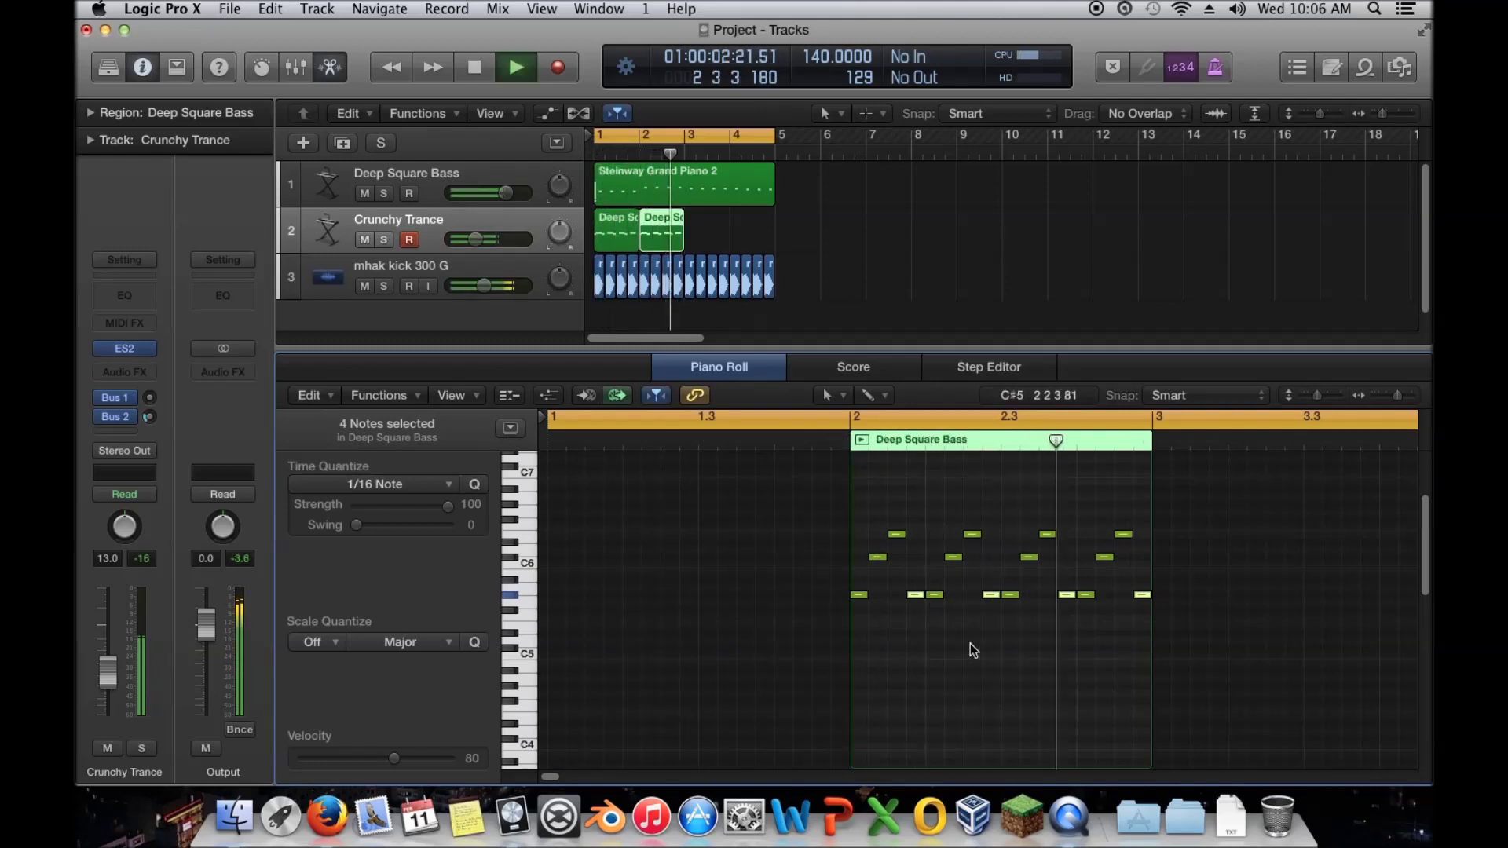
pyautogui.press('space')
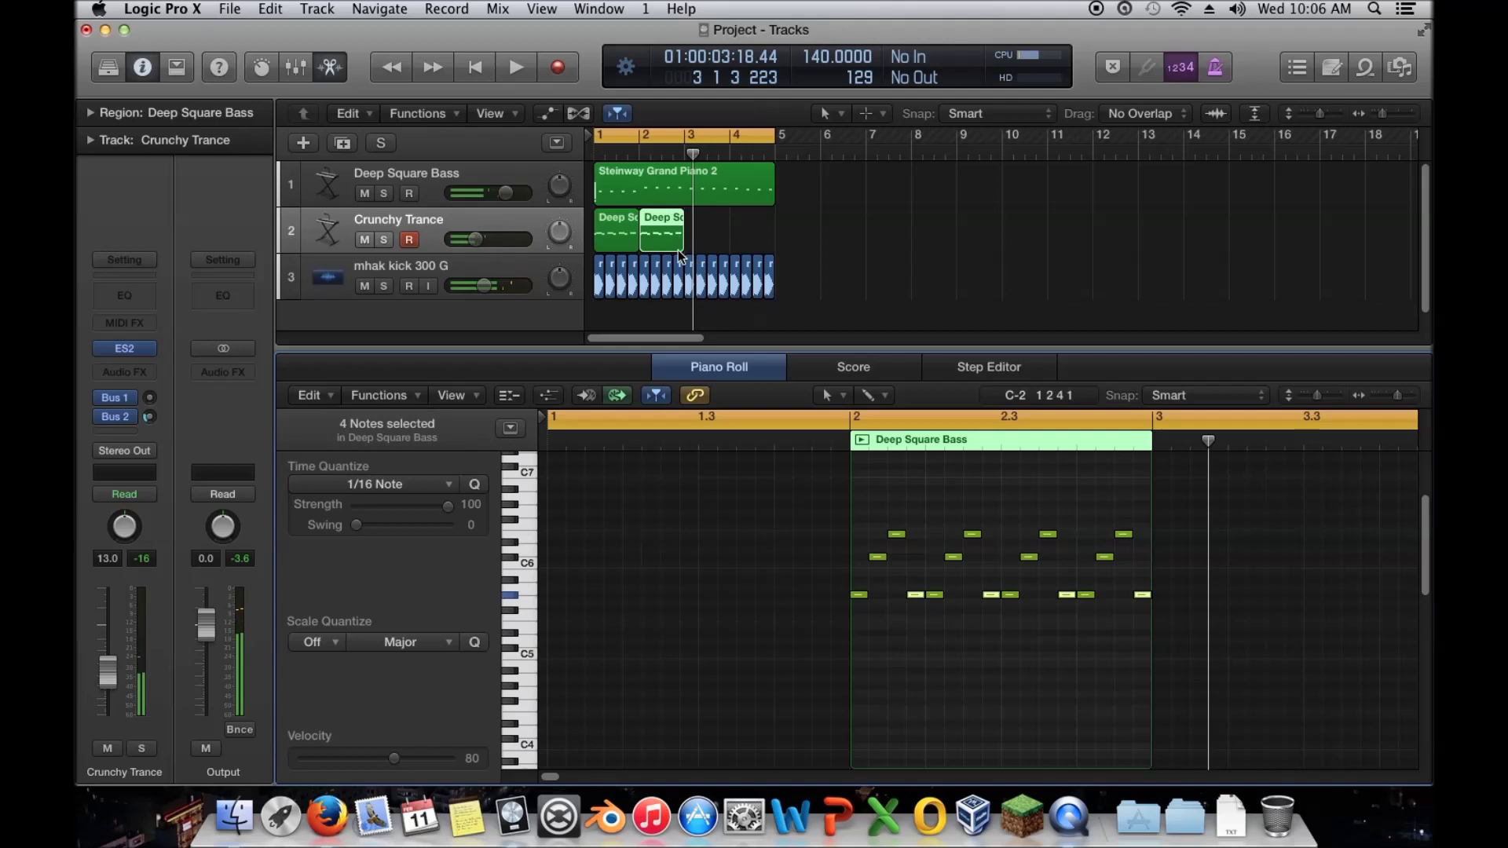
# Move the playhead to bar 3, then mute Crunchy Trance and play the Steinway Grand Piano 2 bassline with the kick
pyautogui.click(709, 195)
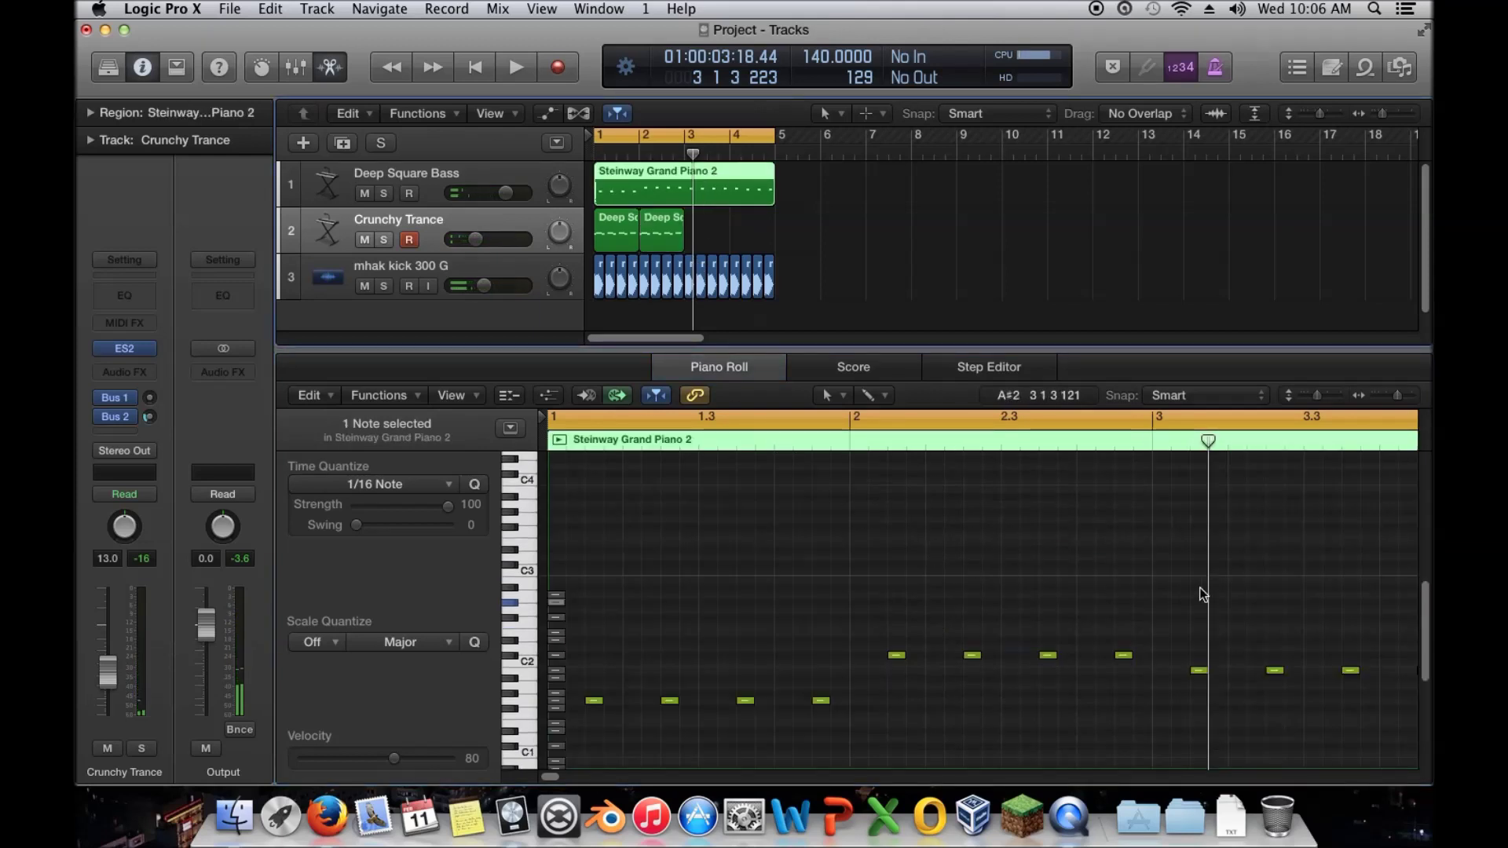
pyautogui.click(1162, 440)
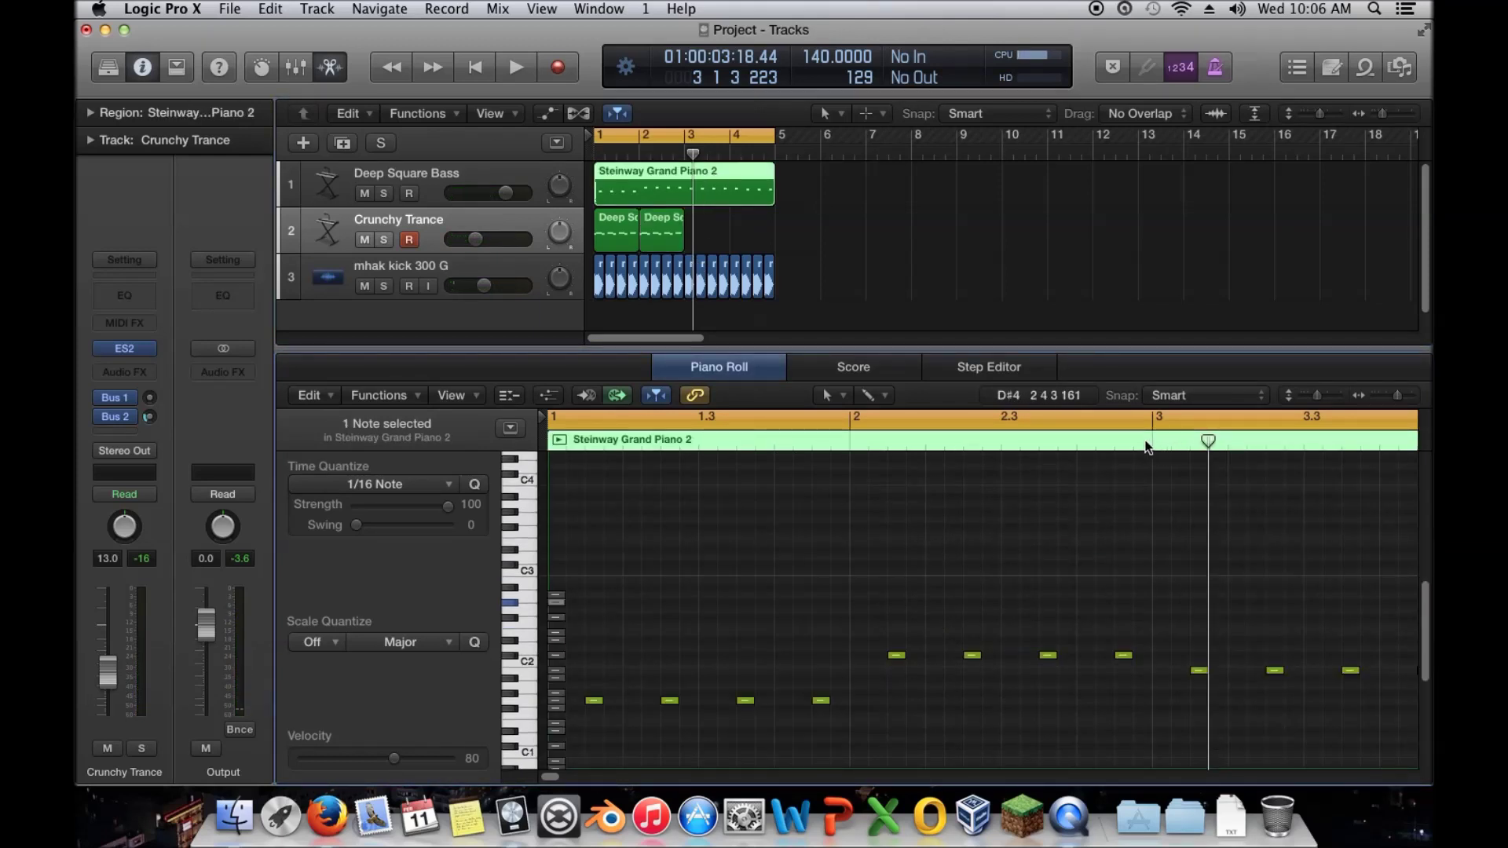
pyautogui.moveTo(1208, 442); pyautogui.dragTo(1147, 441)
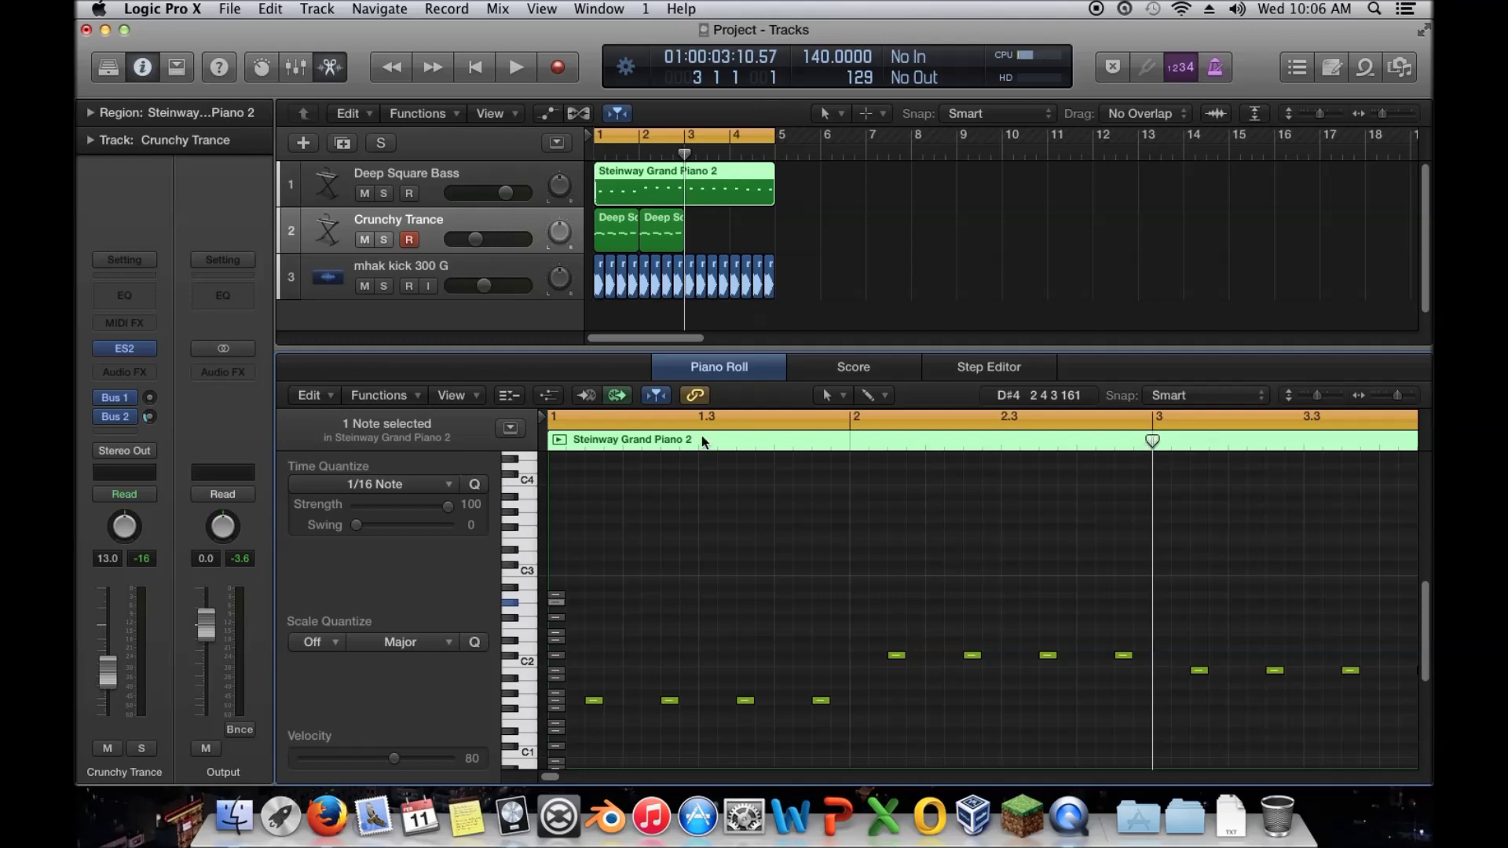
pyautogui.click(666, 233)
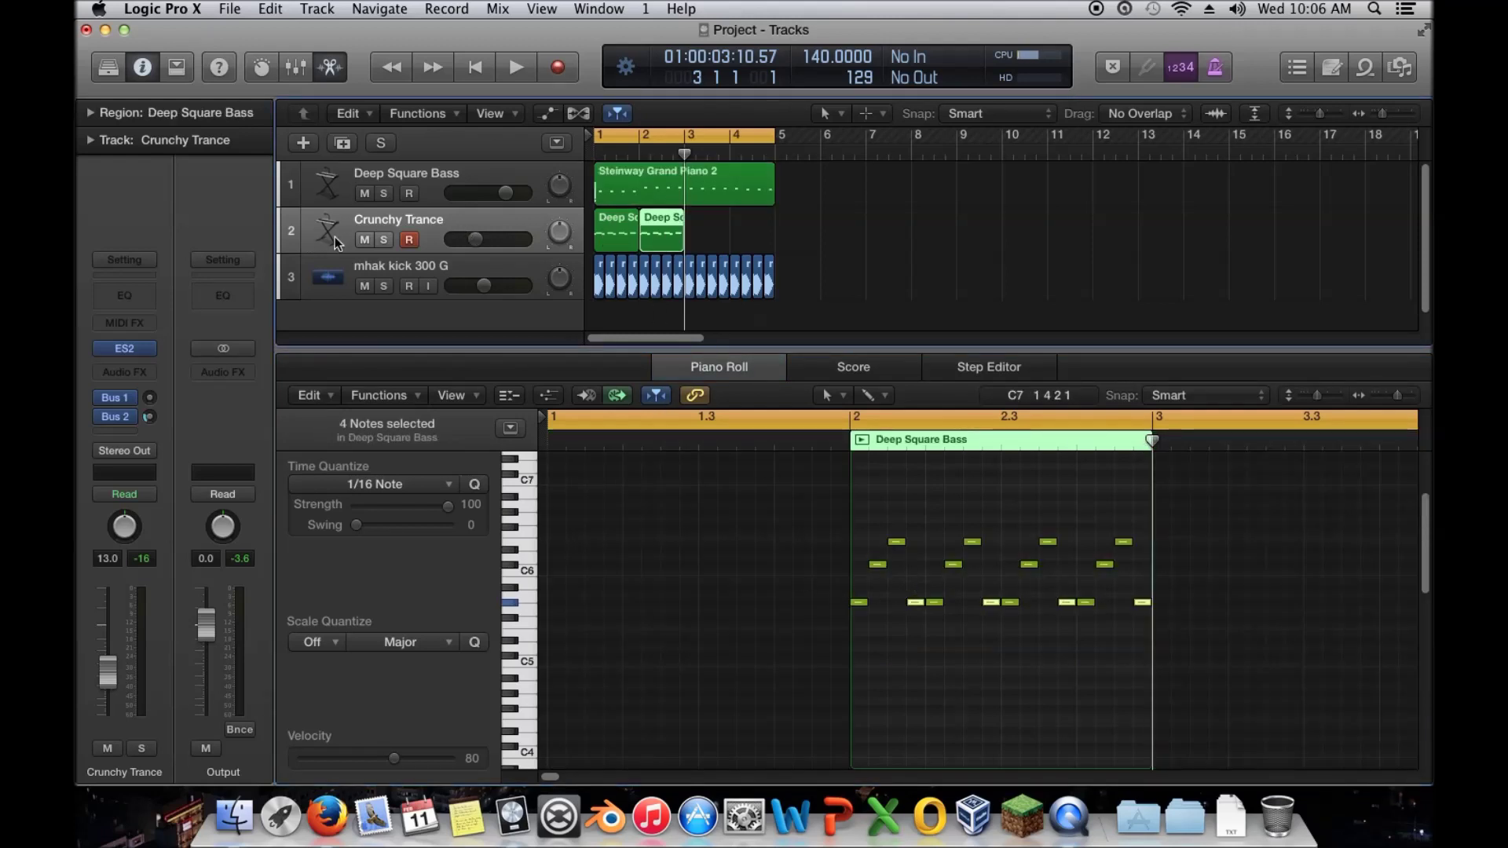
pyautogui.click(364, 240)
pyautogui.press('space')
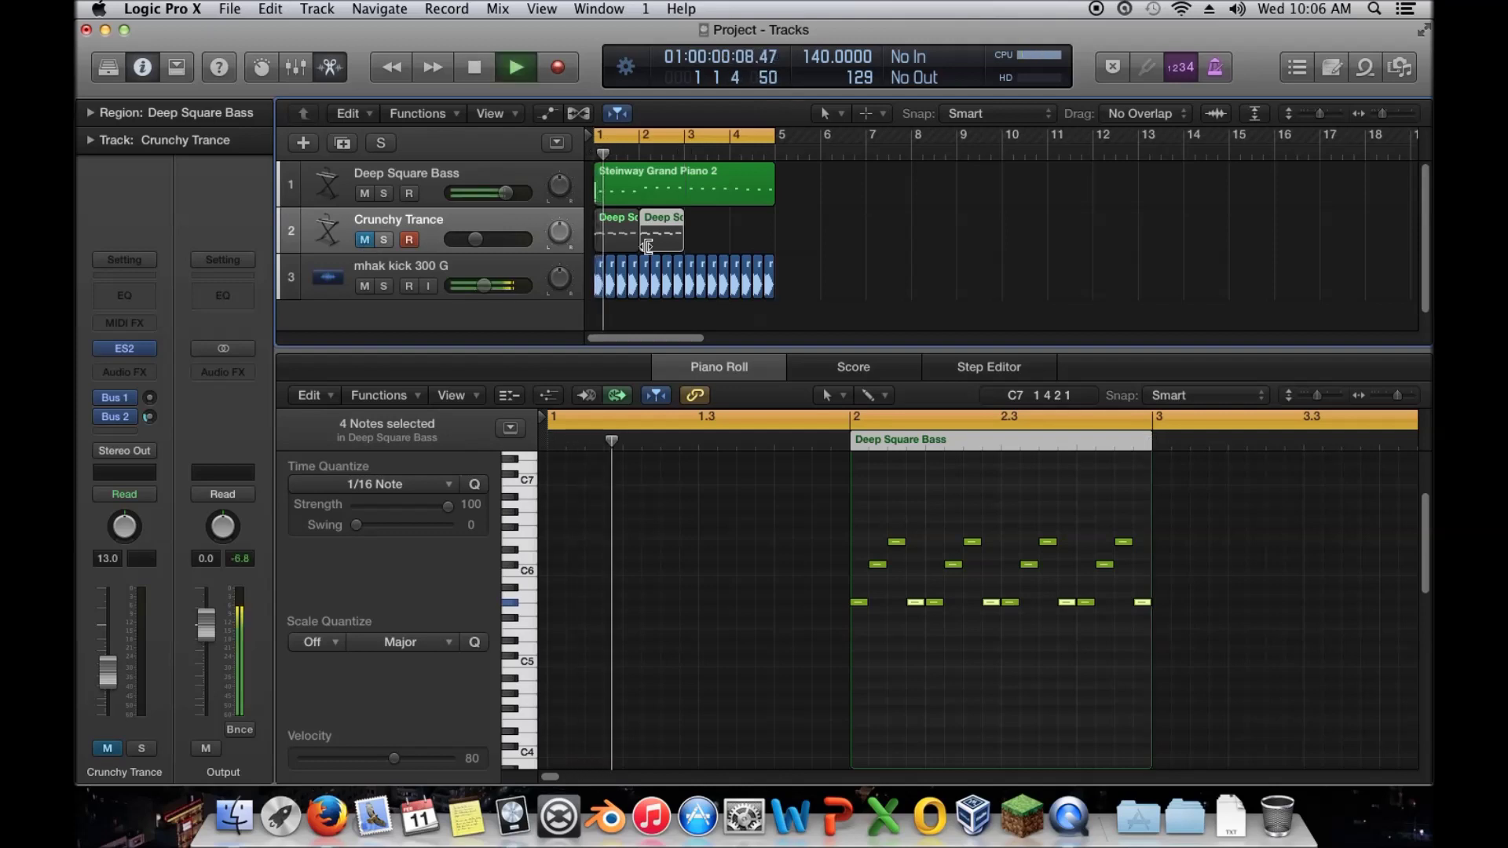
pyautogui.press('space')
# Unmute Crunchy Trance and play its bar 1 arpeggio together with the bassline and kick
pyautogui.click(652, 165)
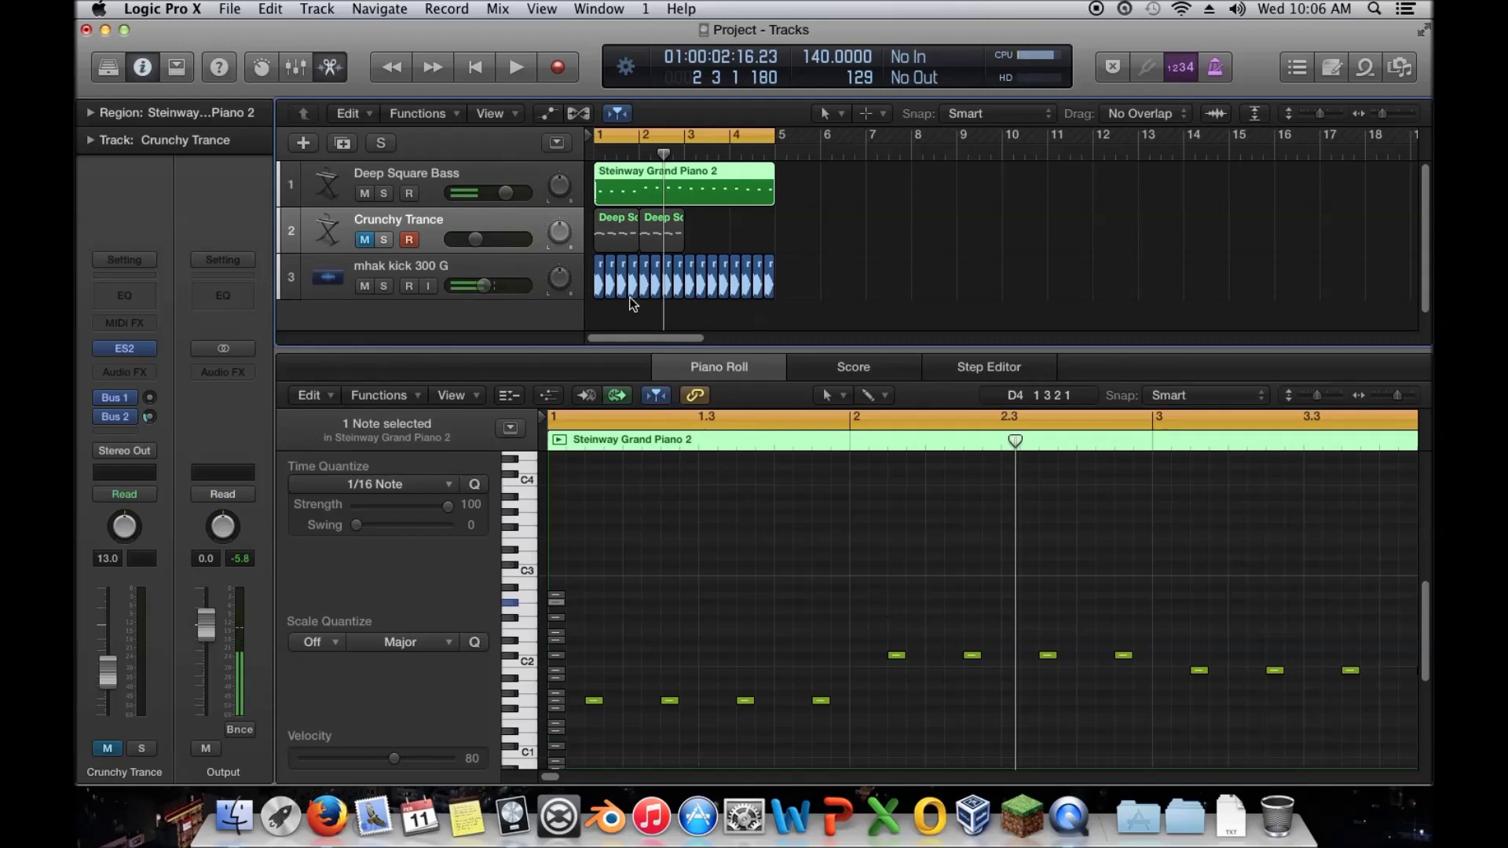
pyautogui.click(629, 229)
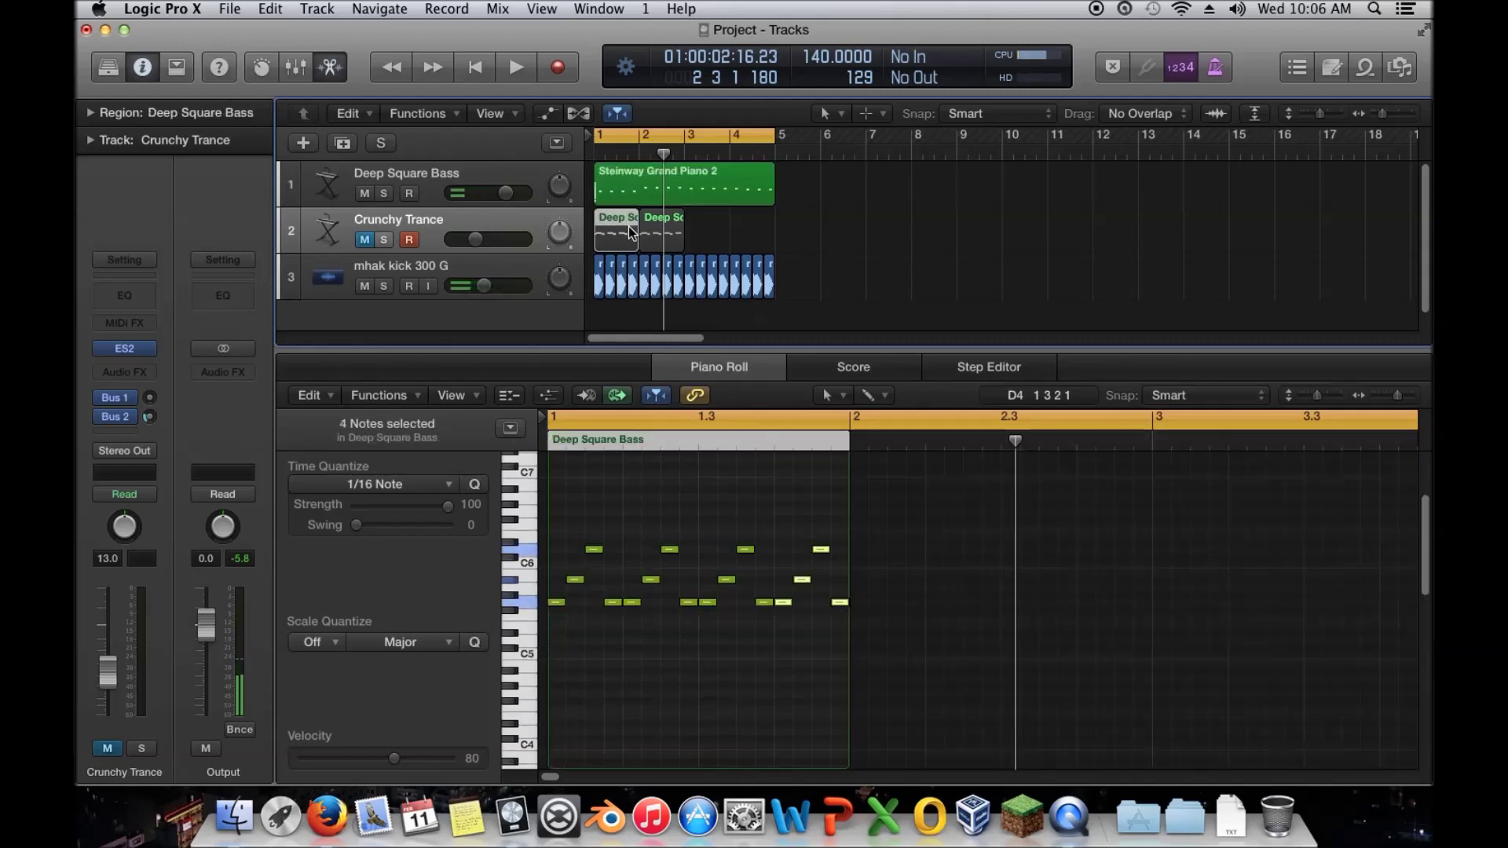
pyautogui.click(371, 242)
pyautogui.press('space')
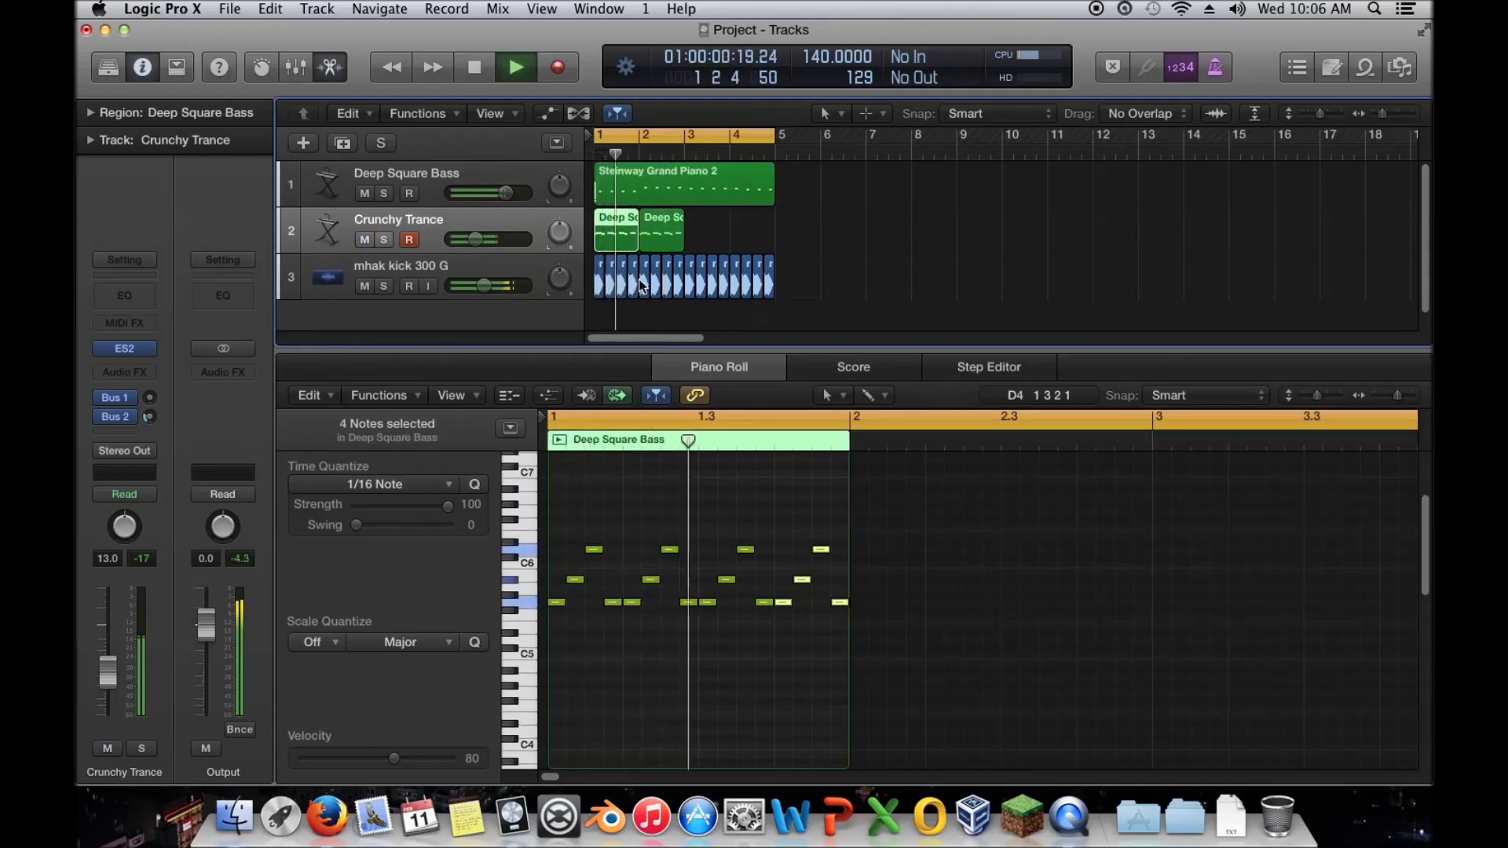
pyautogui.press('space')
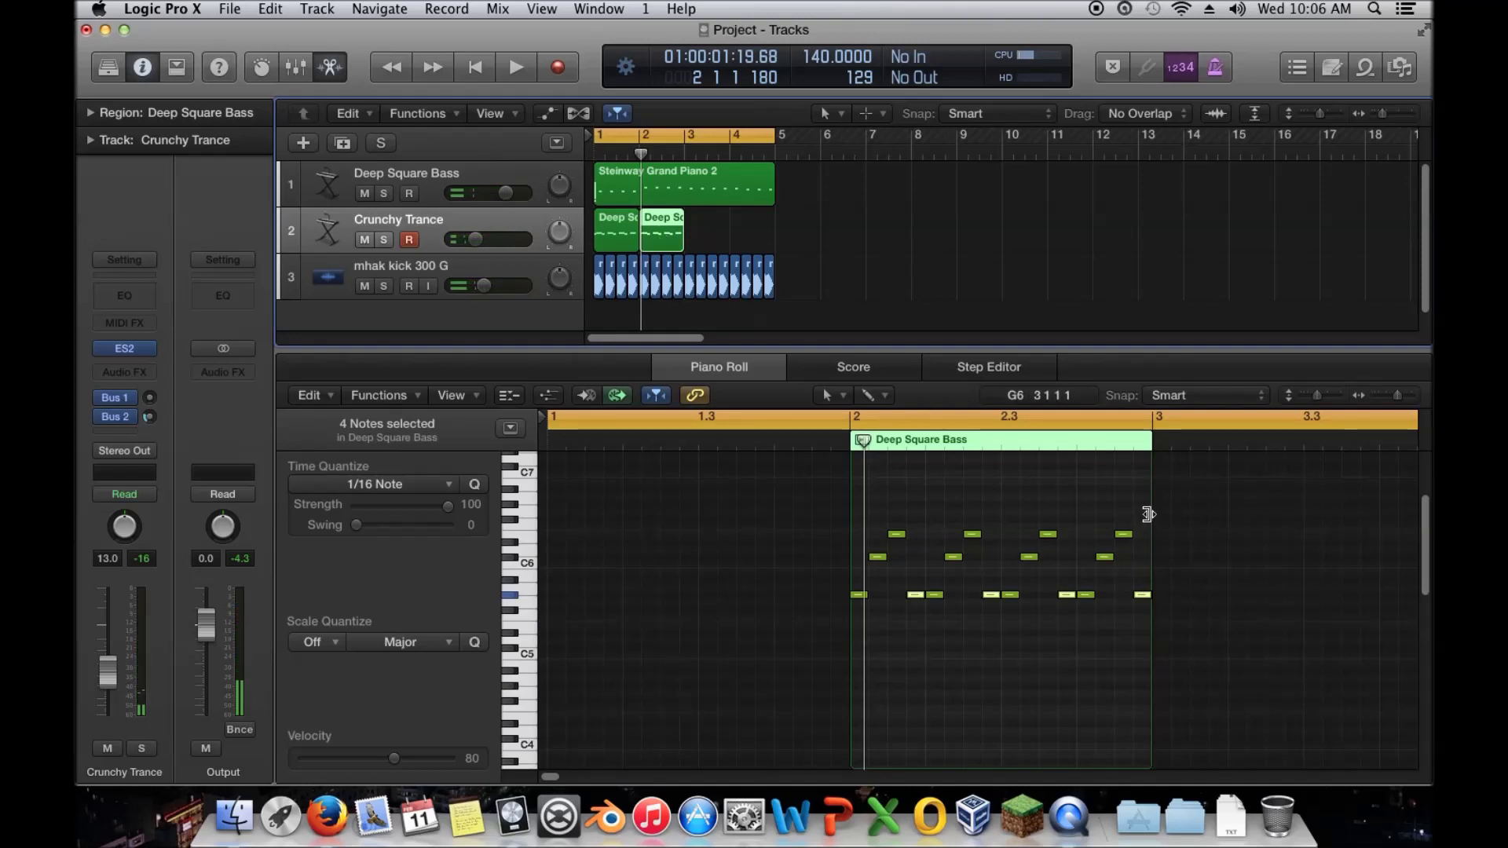
# Replace the Crunchy Trance region in bar 2 with a copy of the bar 1 region and play it
pyautogui.press('Delete')
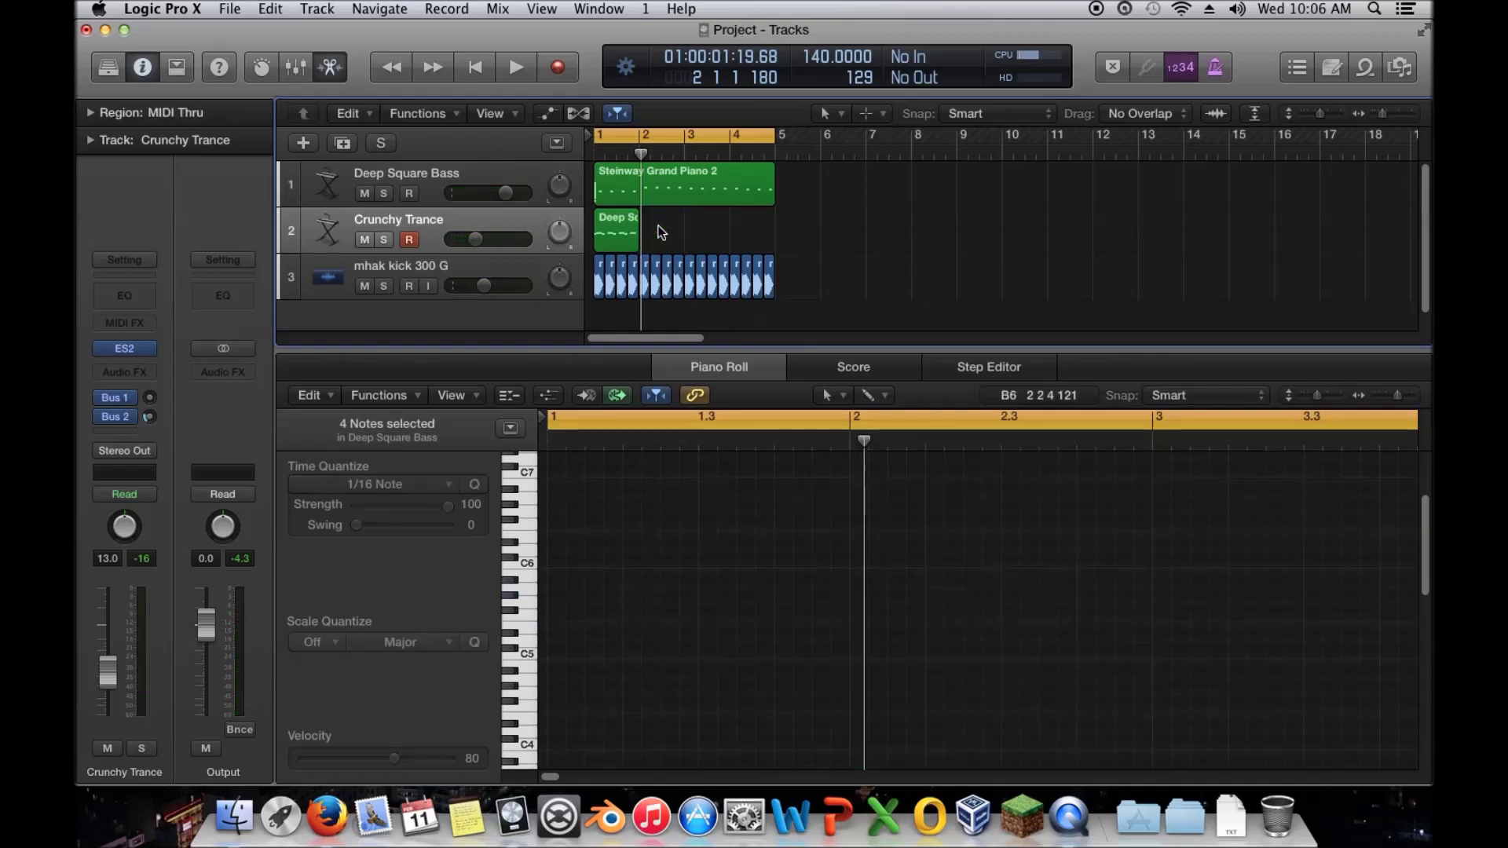
pyautogui.moveTo(617, 228); pyautogui.dragTo(654, 228)
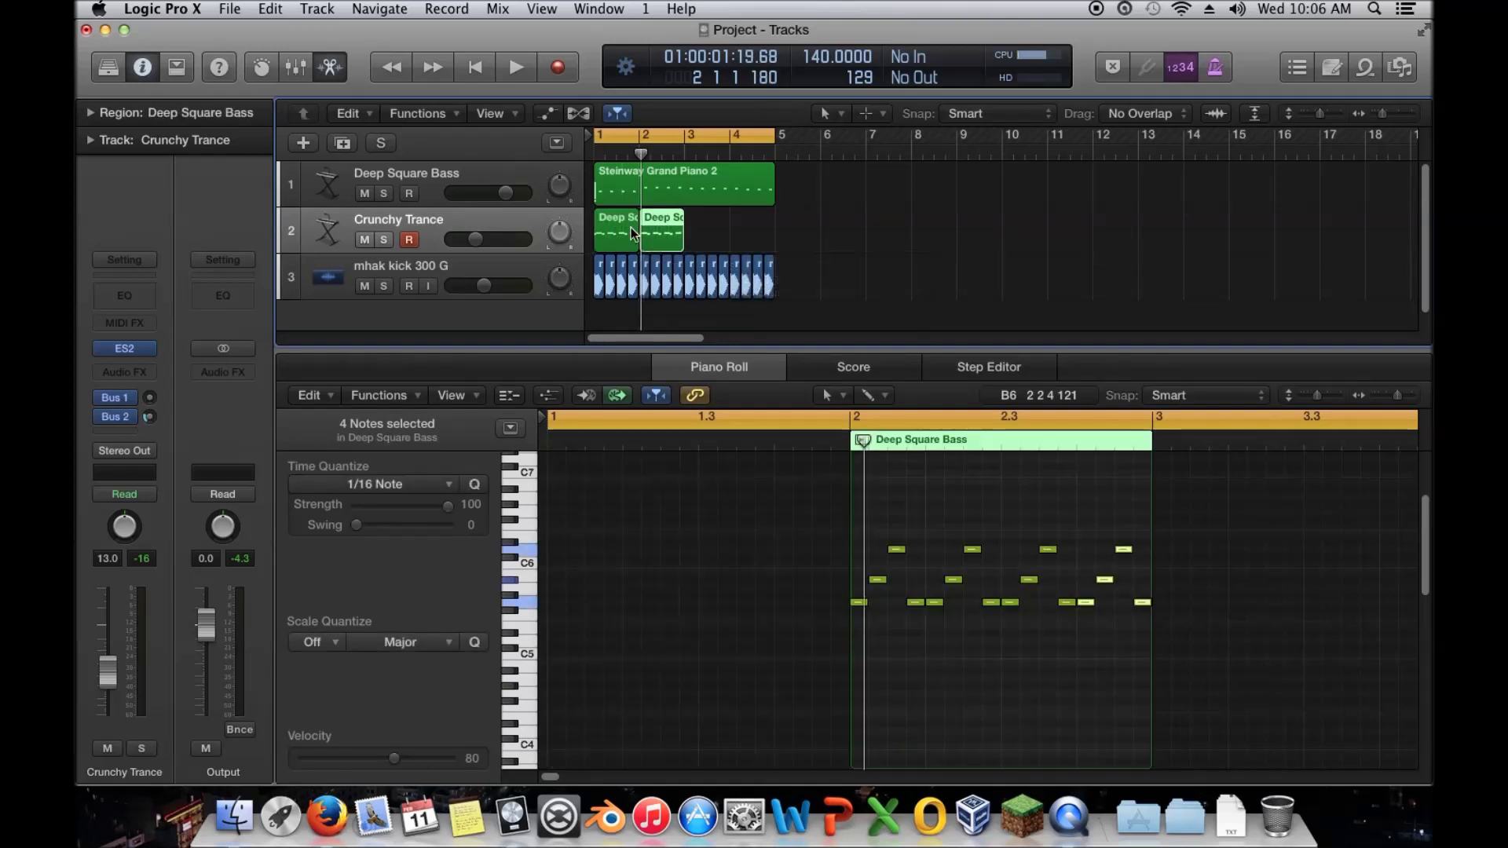
pyautogui.press('space')
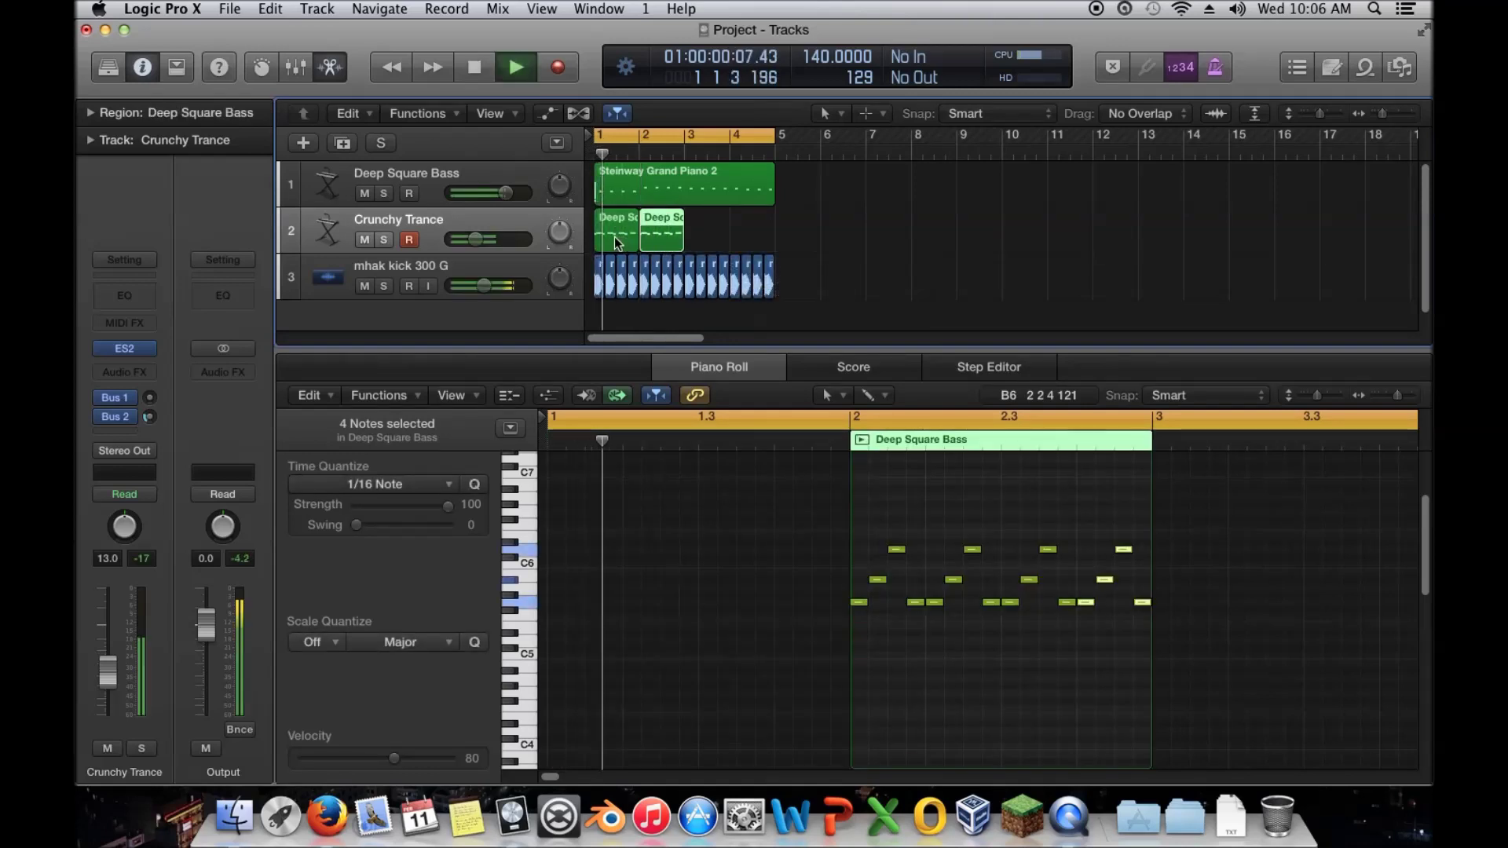
pyautogui.press('space')
# Lower the eight G5 notes of the bar 2 arpeggio to C#5 and play the result
pyautogui.moveTo(1151, 602); pyautogui.dragTo(862, 648)
pyautogui.press('space')
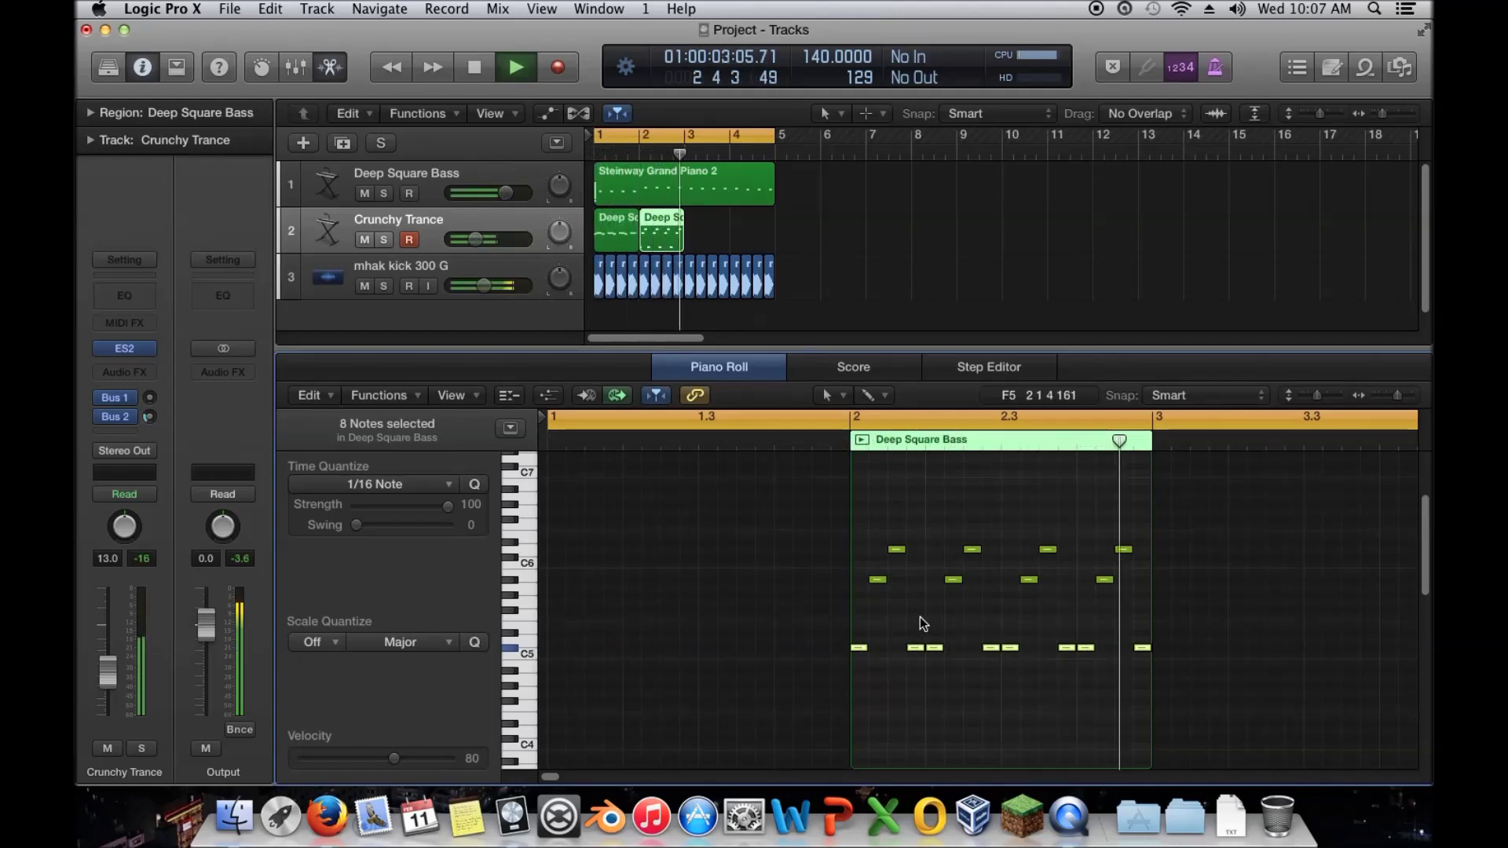
pyautogui.press('space')
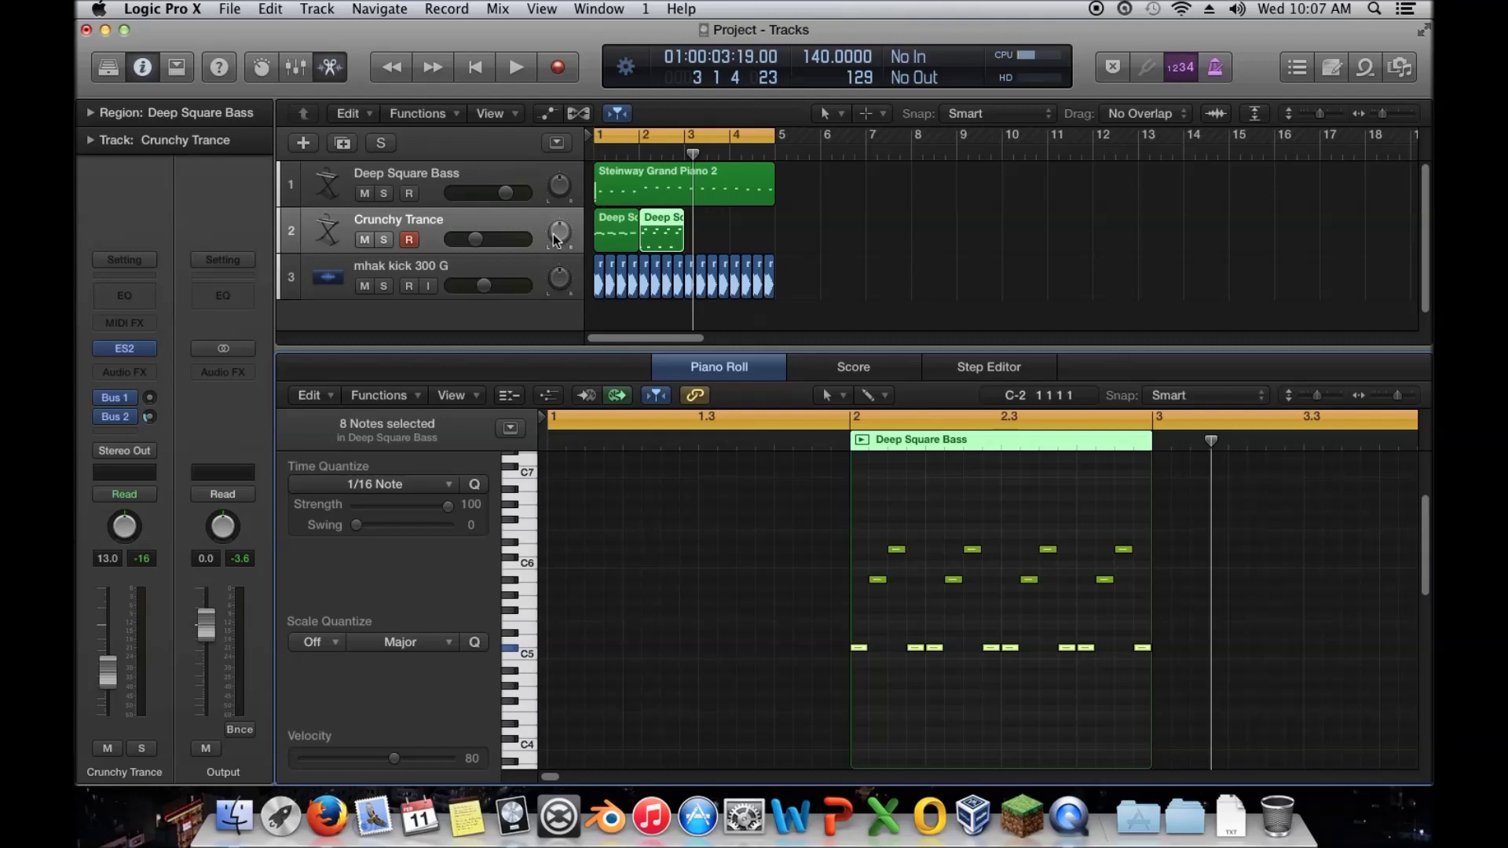
# Add a Stereo Delay to the Crunchy Trance track and raise its output mix to 52% left and 58% right
pyautogui.click(124, 371)
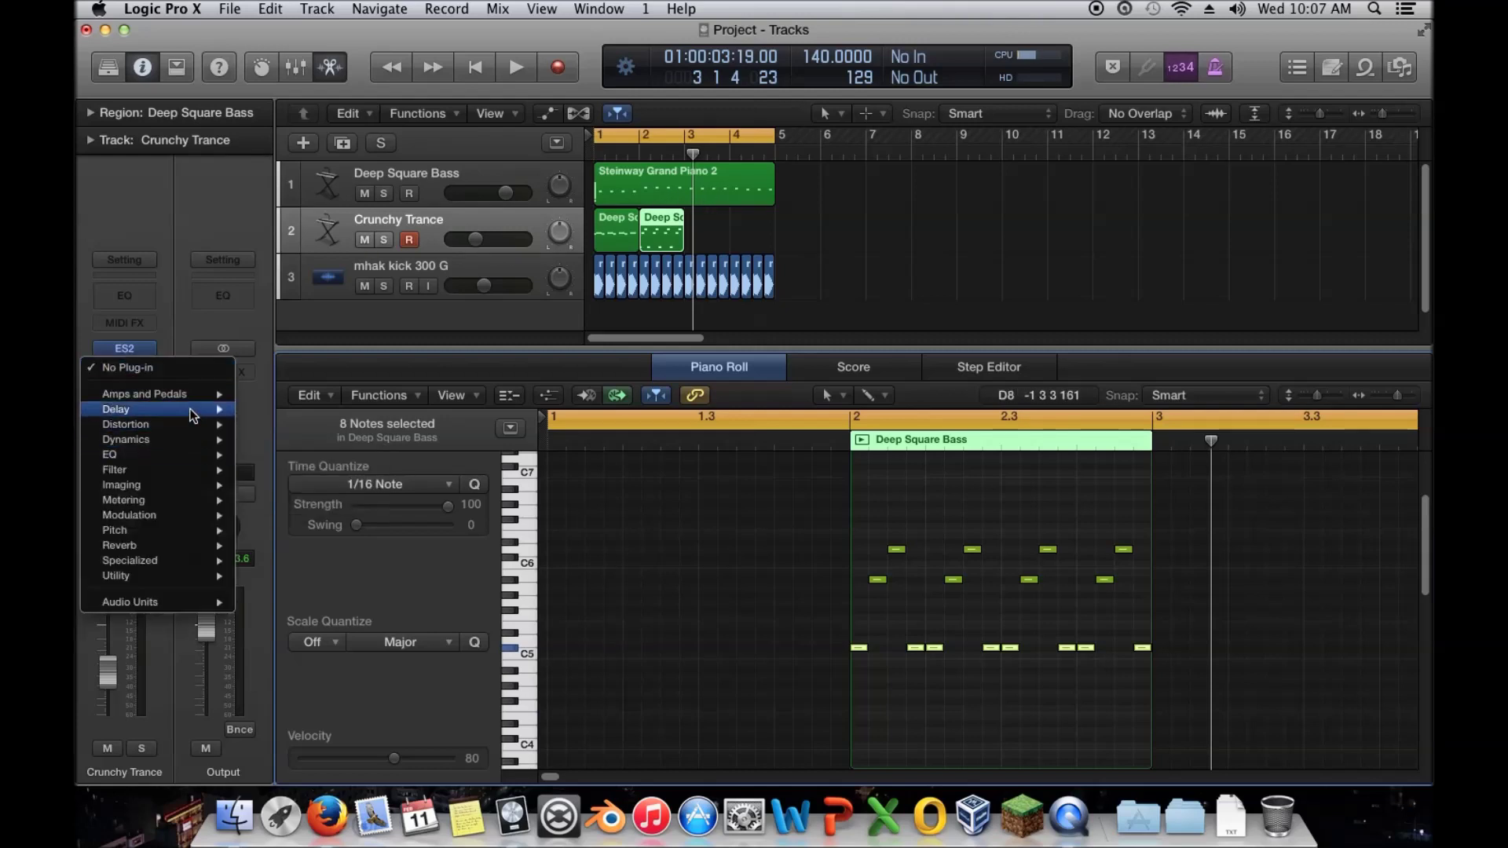
pyautogui.moveTo(157, 409)
pyautogui.moveTo(336, 454)
pyautogui.click(414, 455)
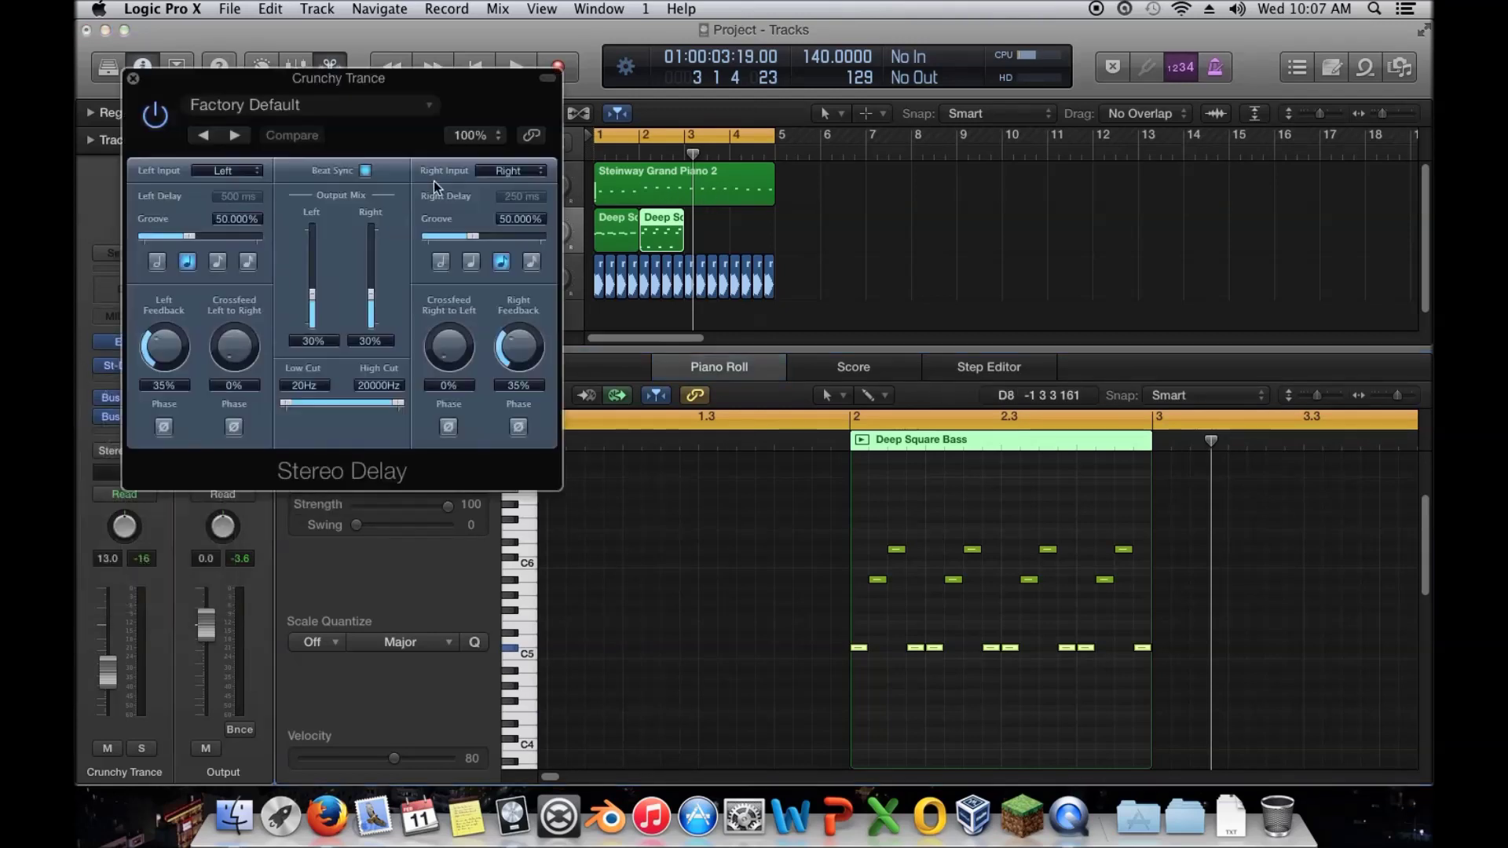
pyautogui.moveTo(371, 310); pyautogui.dragTo(311, 273)
# Set the Stereo Delay's right and left feedback to 75% and close the plug-in window
pyautogui.doubleClick(528, 385)
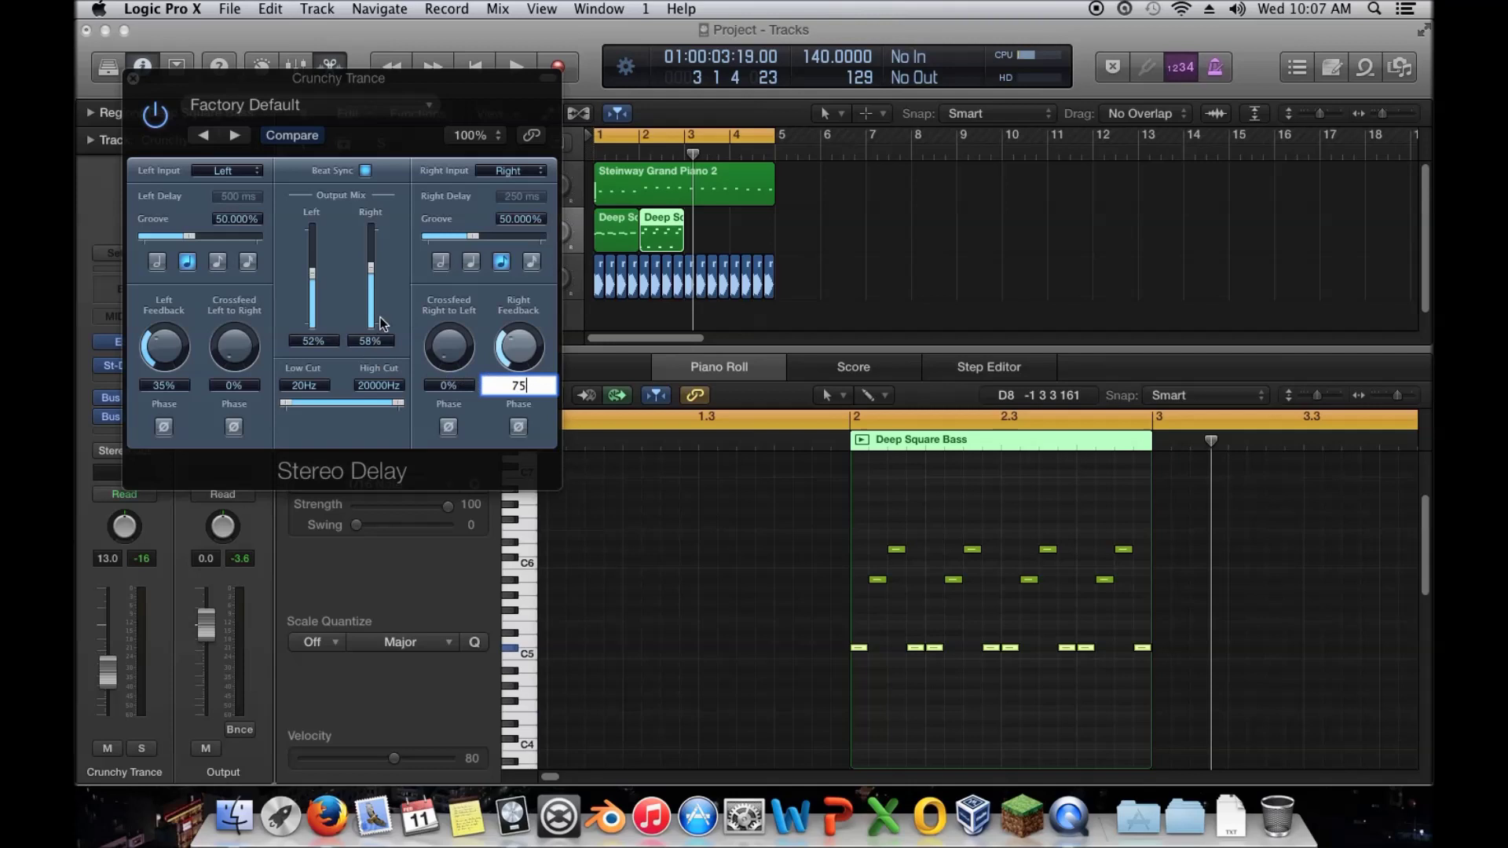
pyautogui.press('Return')
pyautogui.doubleClick(180, 389)
pyautogui.write('75')
pyautogui.press('Return')
pyautogui.click(132, 79)
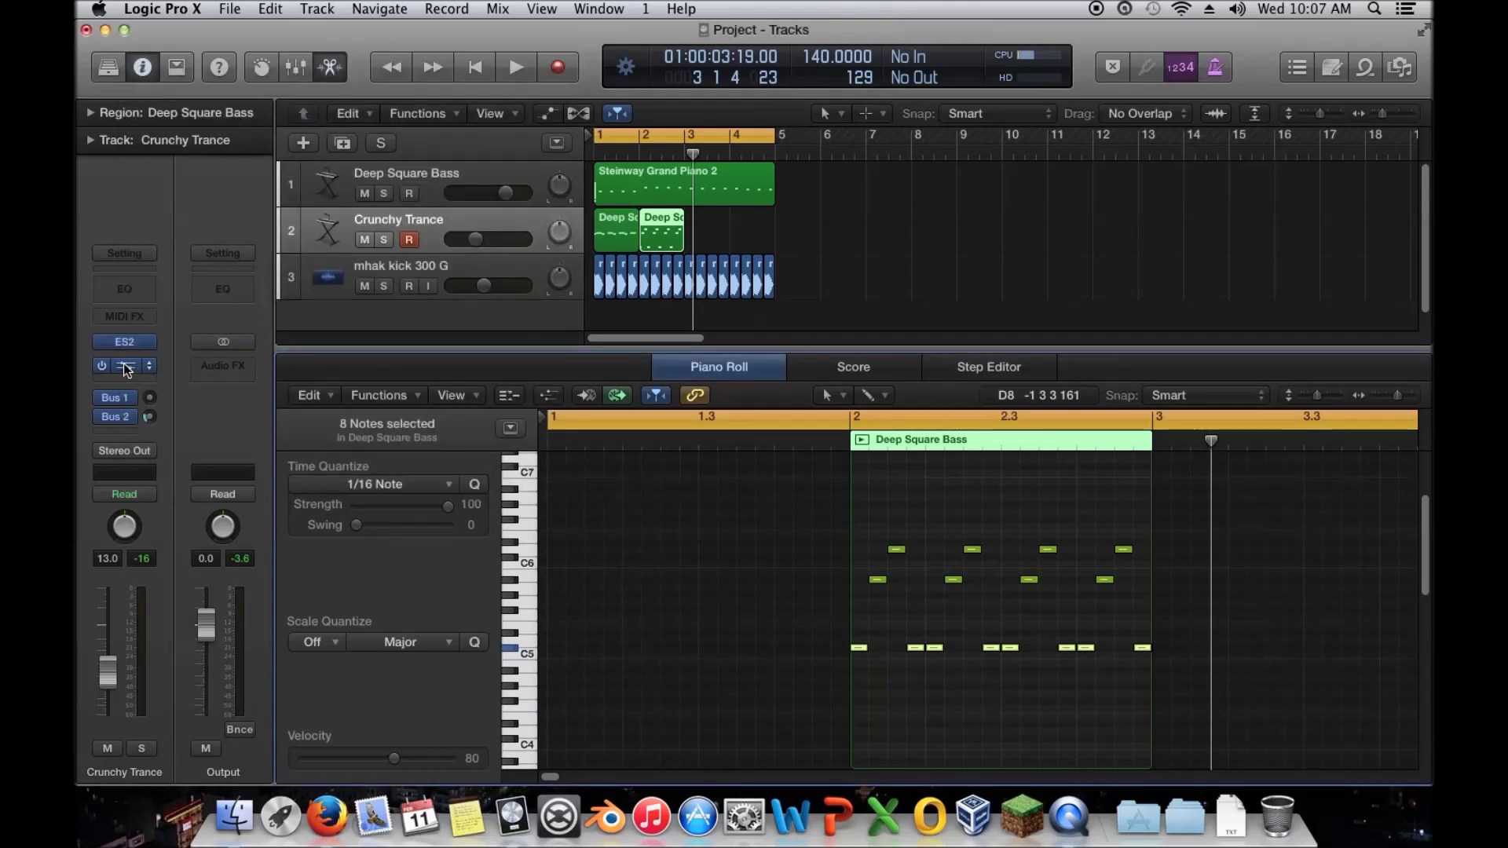
# Lower the Crunchy Trance volume to -21.5 dB and set its Bus 2 send to -8.4 dB while listening to the playback
pyautogui.press('space')
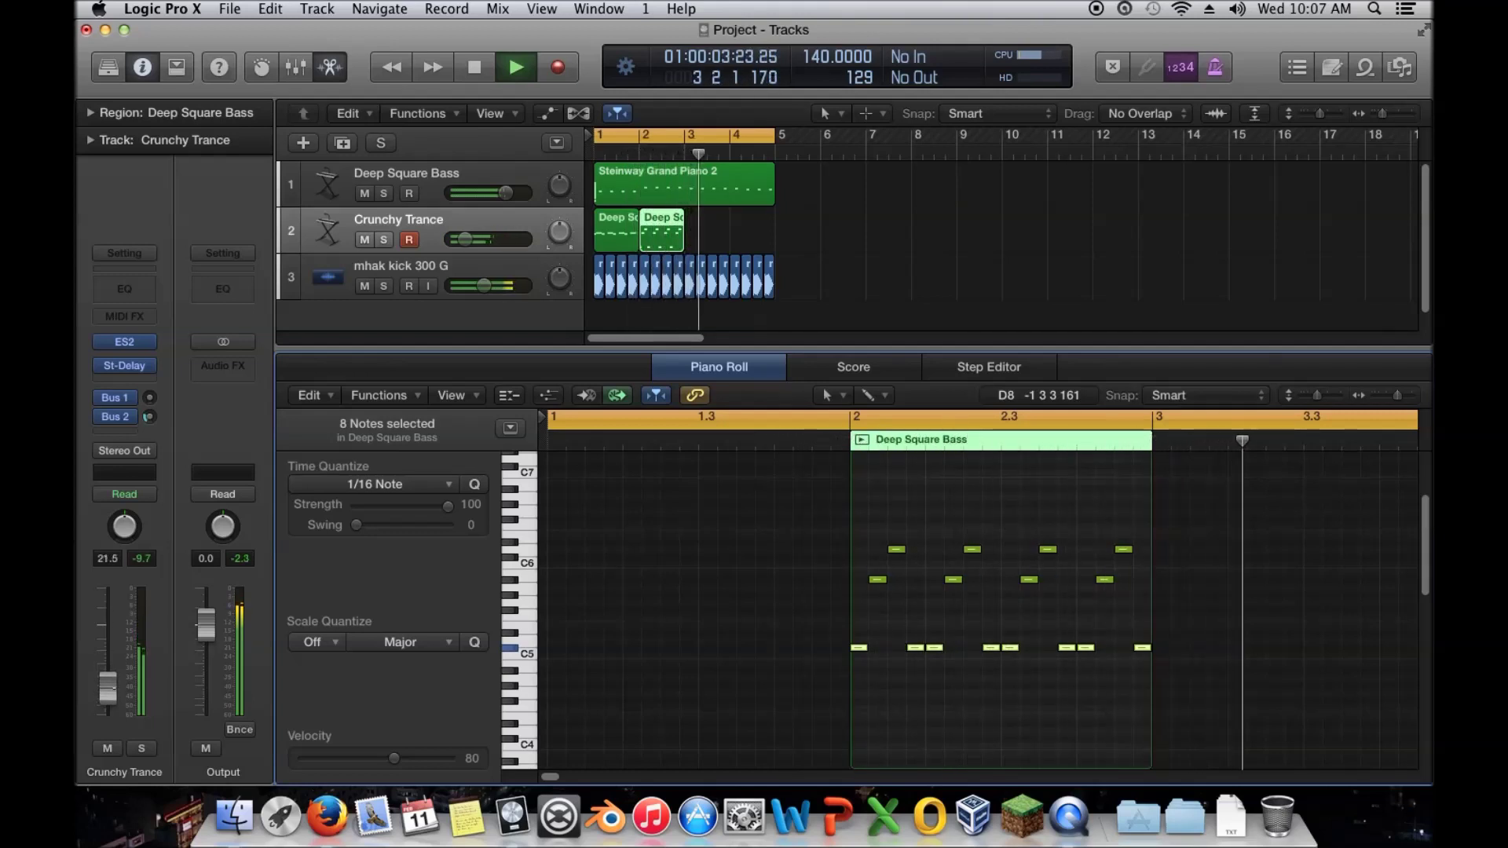
pyautogui.moveTo(149, 417); pyautogui.dragTo(149, 405)
pyautogui.press('space')
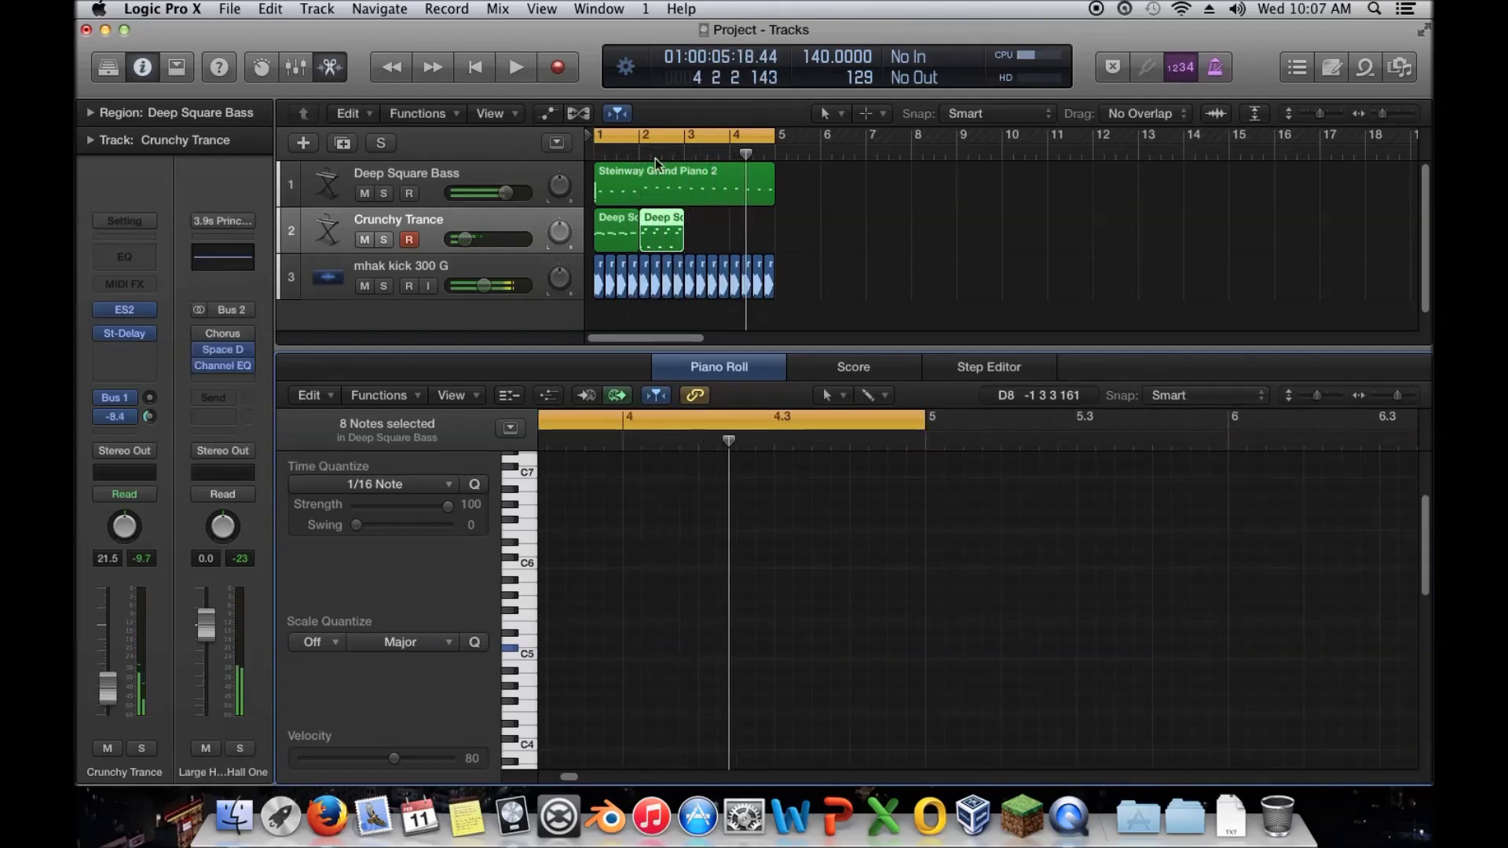
pyautogui.press('space')
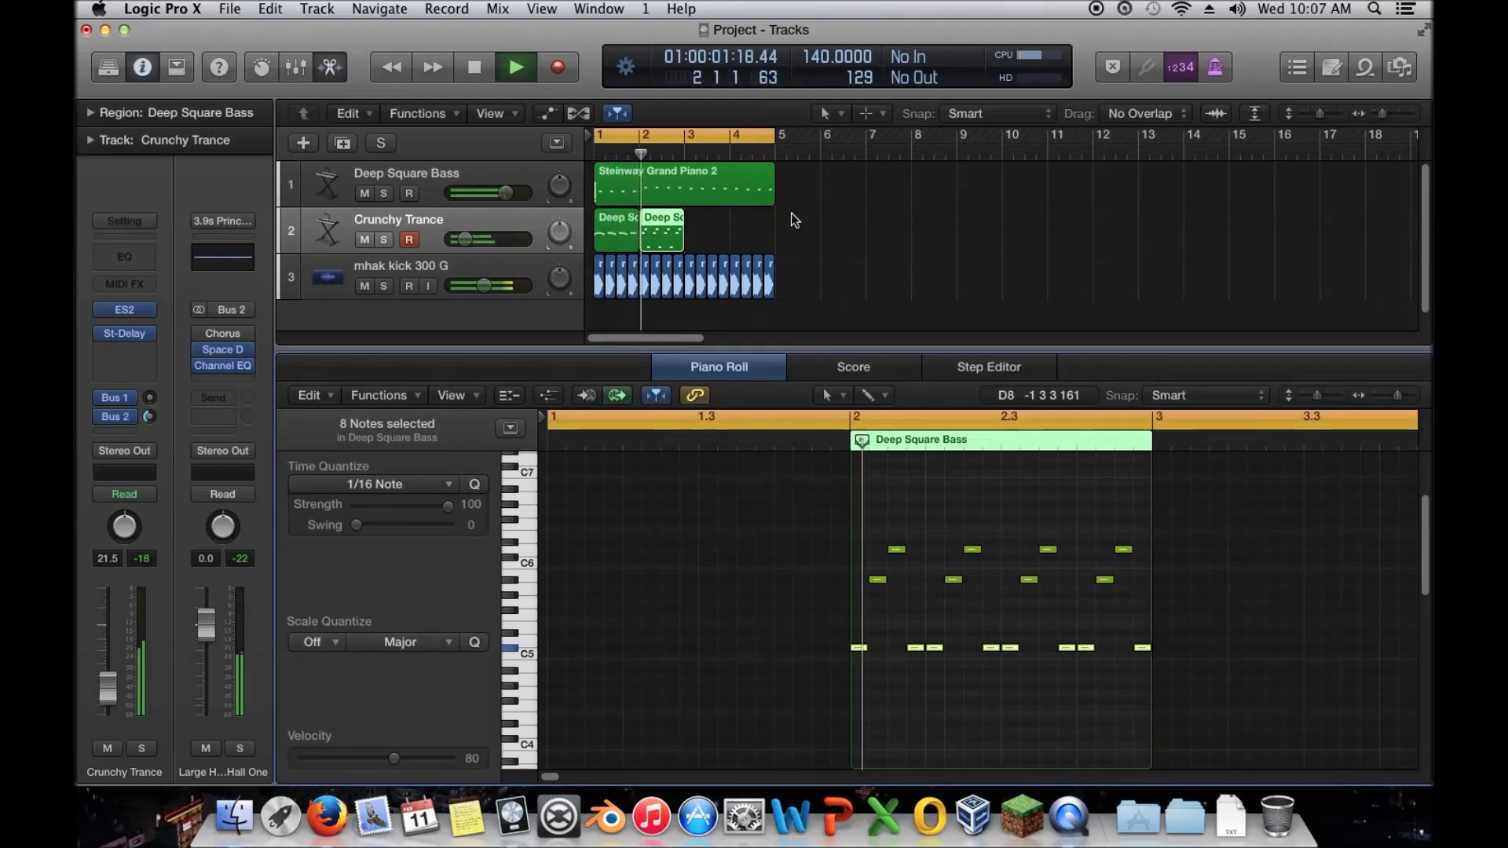
pyautogui.press('space')
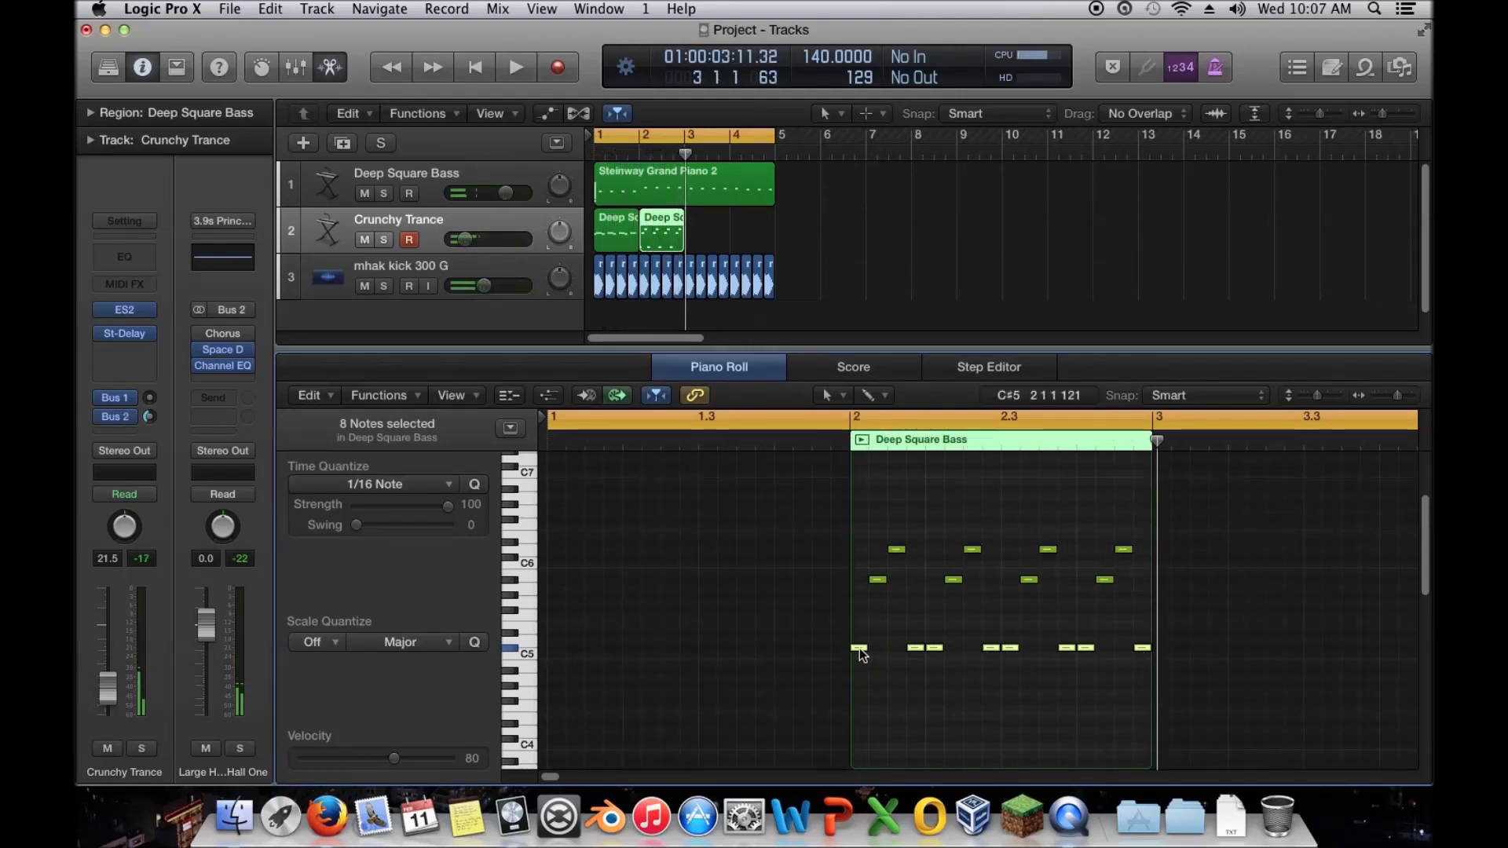
# Raise bar 2's C#5 arpeggio notes to G5 and audition the bassline's four C#2 notes in bar 2
pyautogui.moveTo(859, 649); pyautogui.dragTo(860, 603)
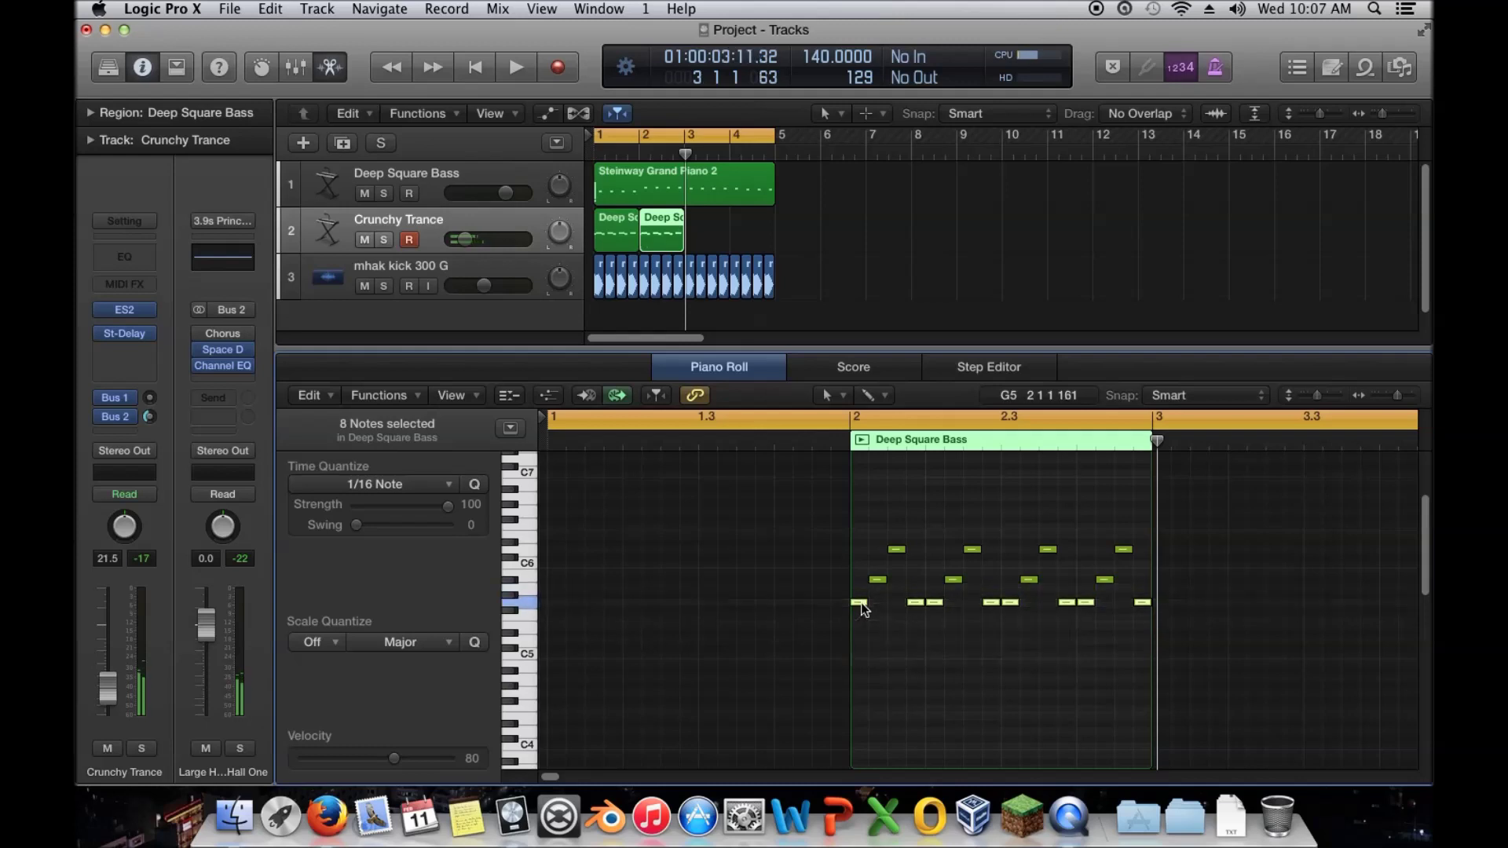
pyautogui.click(647, 181)
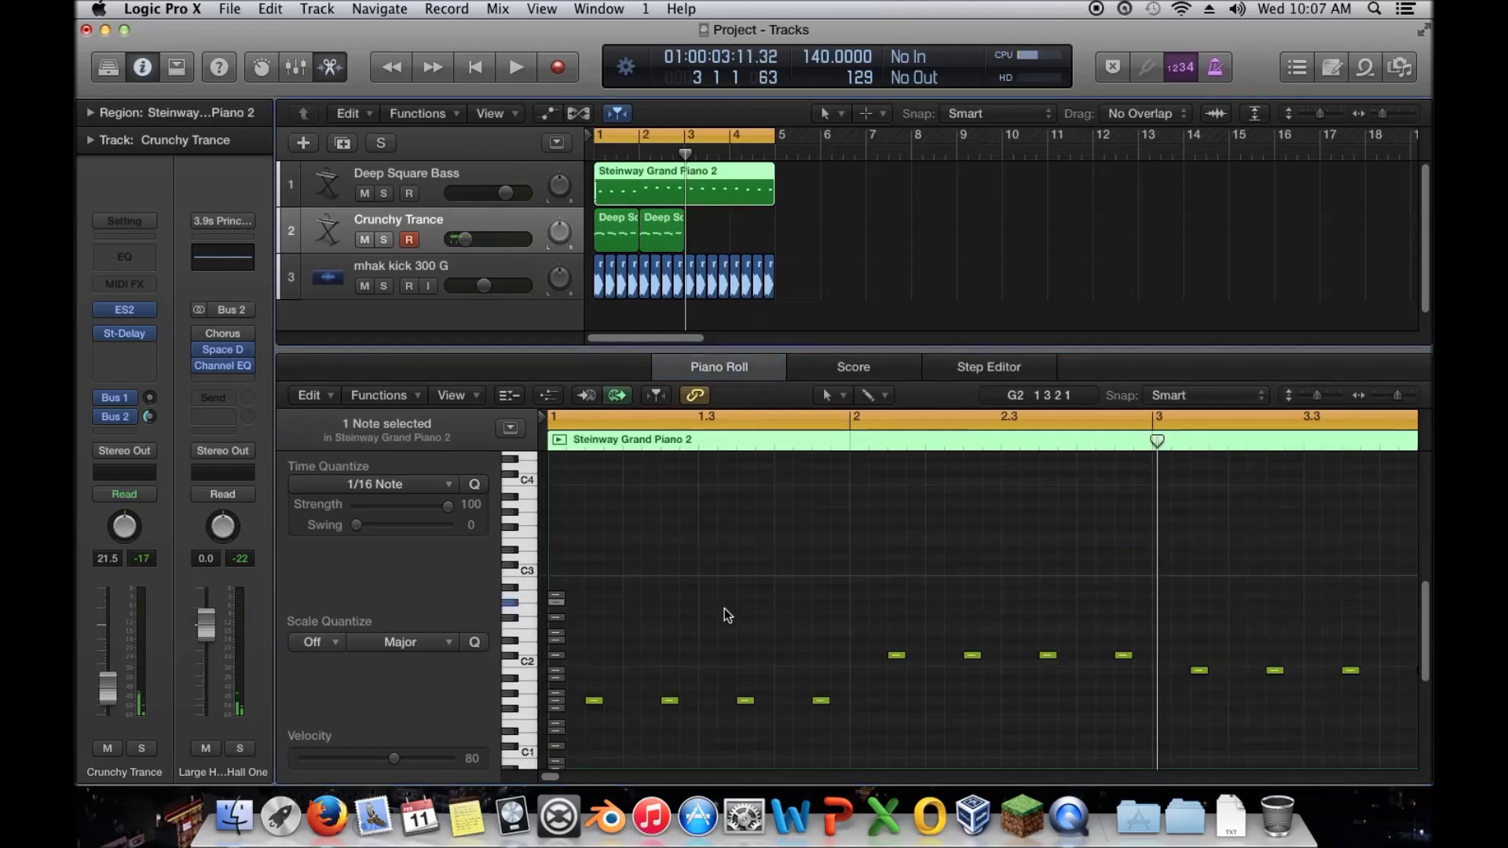
pyautogui.moveTo(874, 623); pyautogui.dragTo(1165, 665)
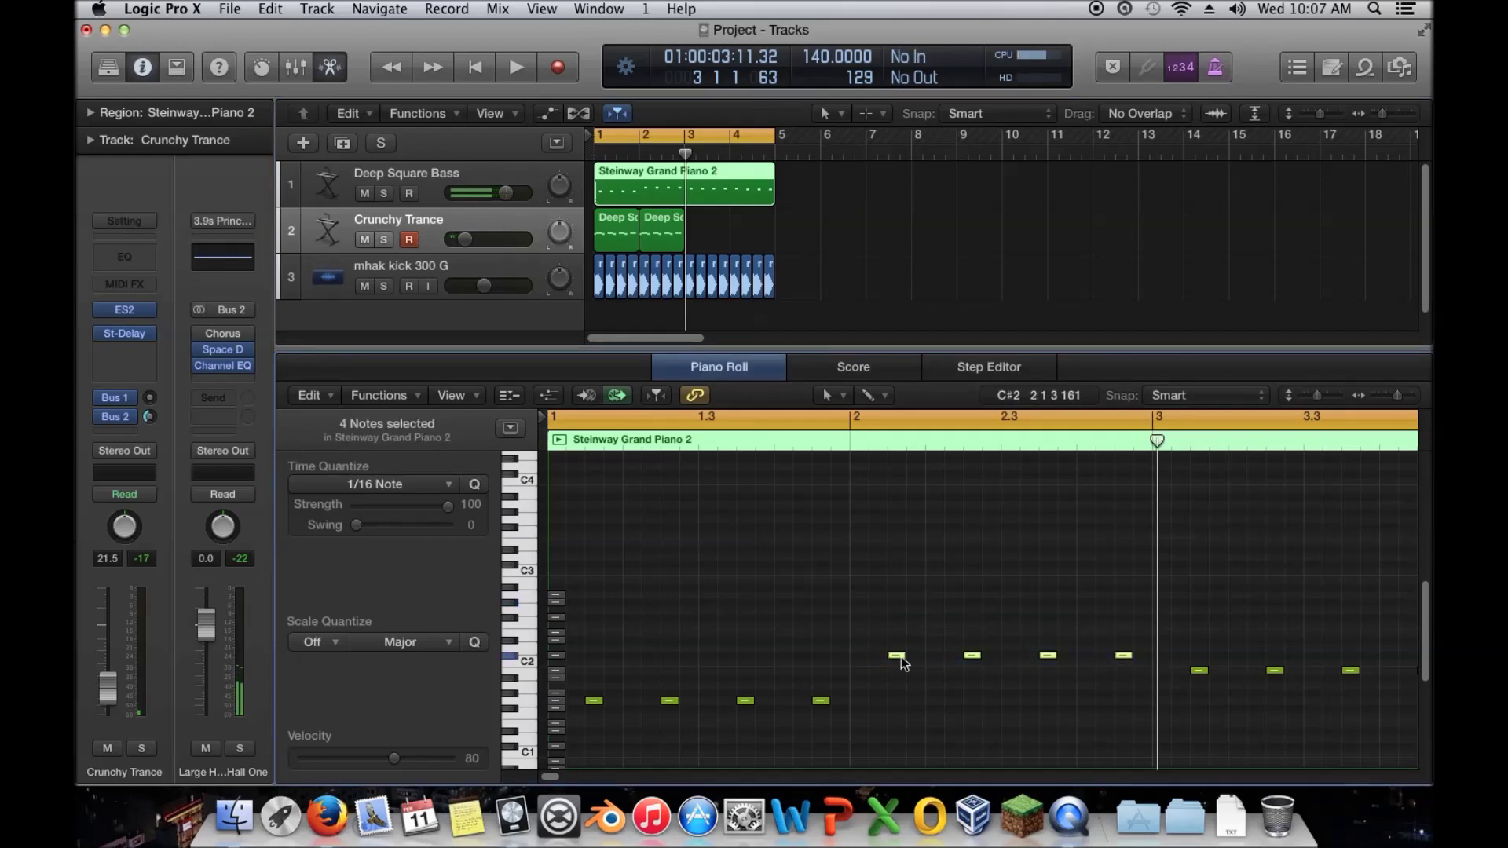
# Lower the G5 notes of the bar 2 Crunchy Trance region to C#5 and audition the four A#5 notes
pyautogui.click(647, 239)
pyautogui.moveTo(861, 606); pyautogui.dragTo(862, 654)
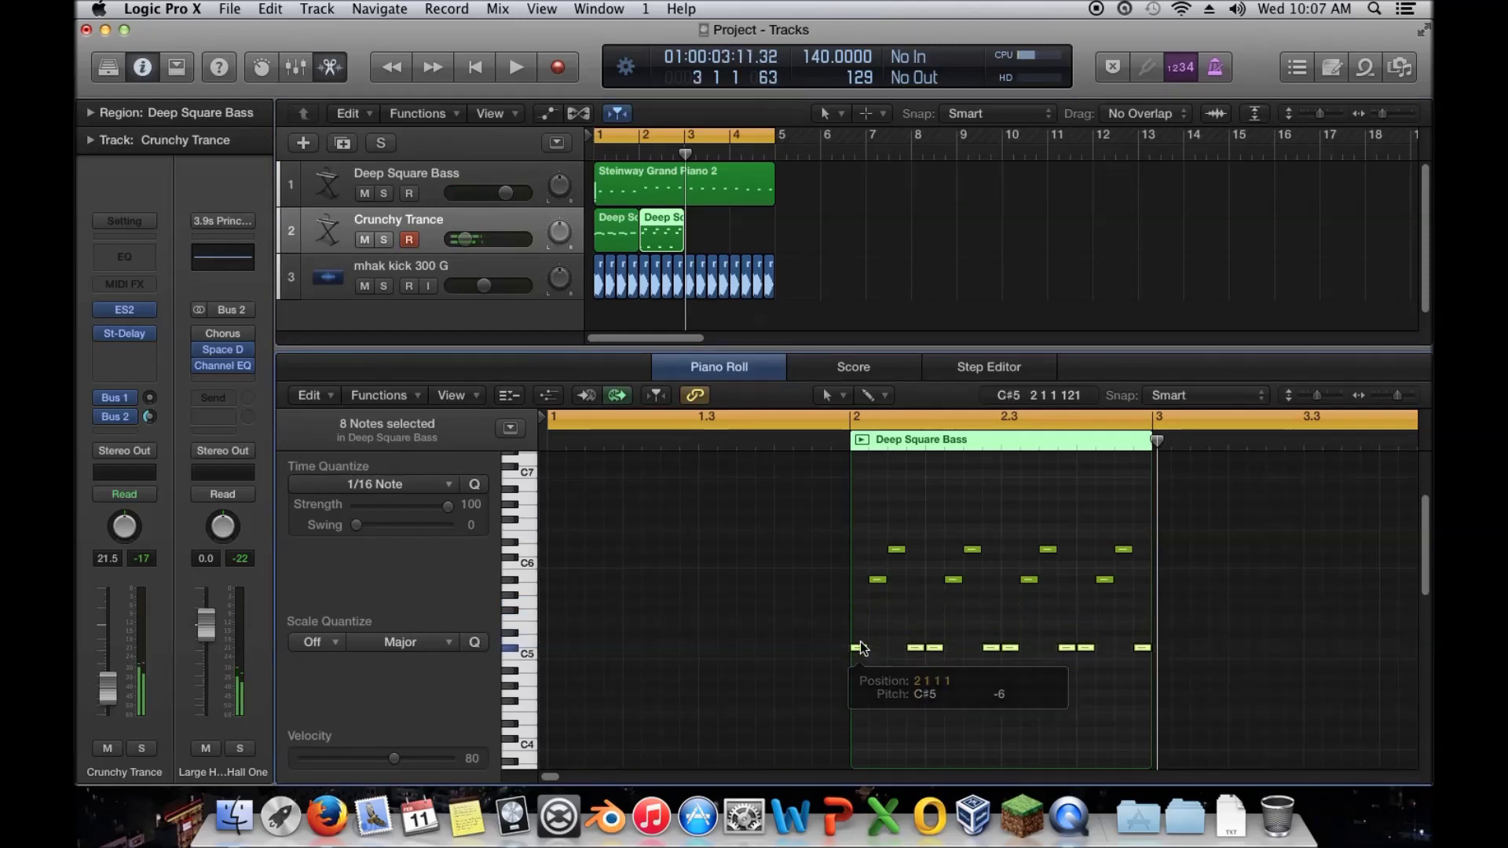
pyautogui.moveTo(858, 571); pyautogui.dragTo(1118, 591)
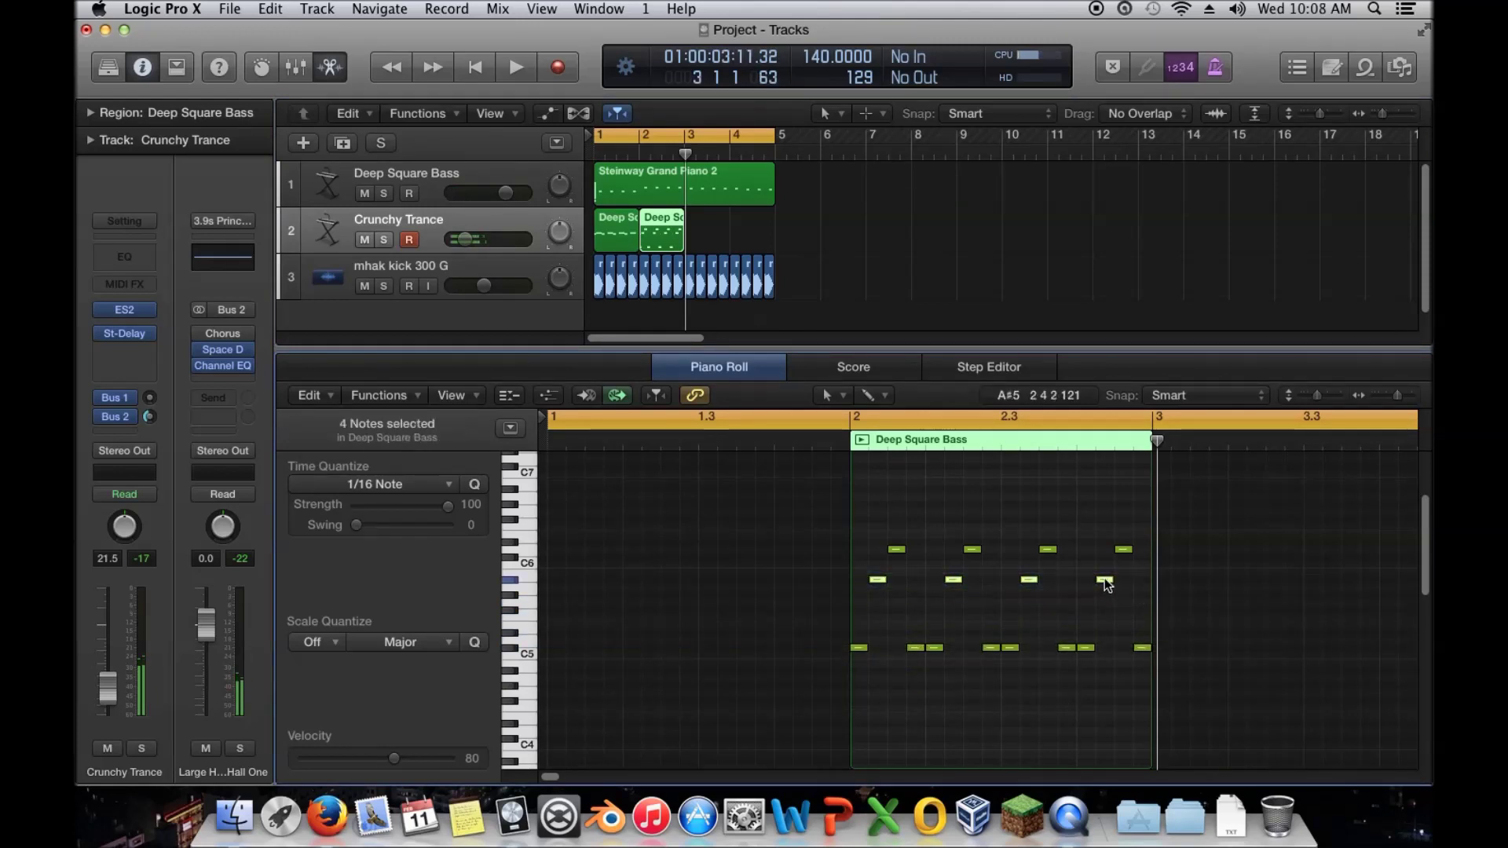
pyautogui.click(1104, 580)
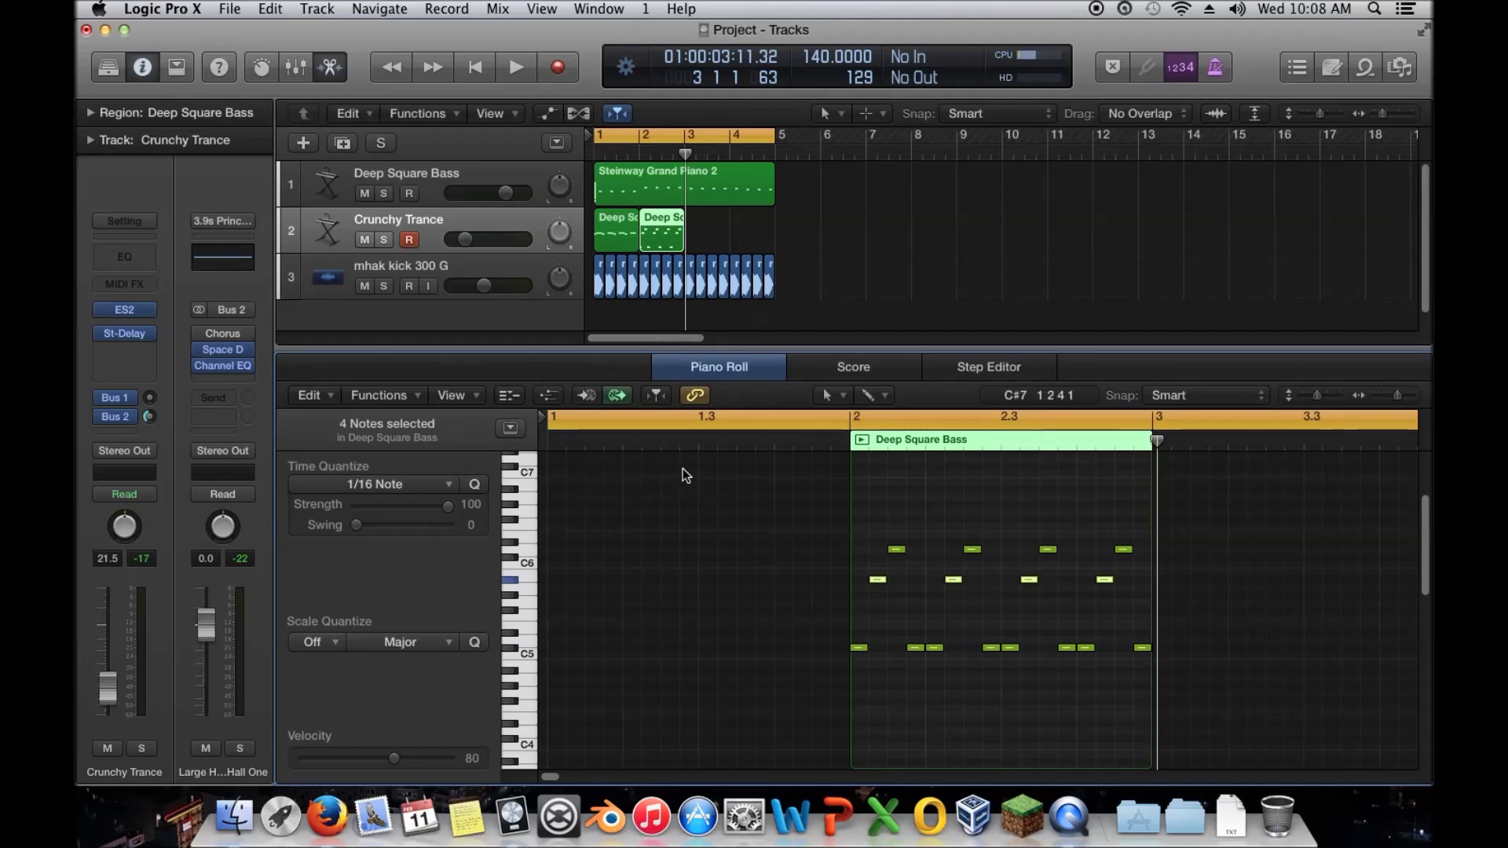
# Mute Crunchy Trance, solo Deep Square Bass, and play the four-bar bassline on its own
pyautogui.click(363, 239)
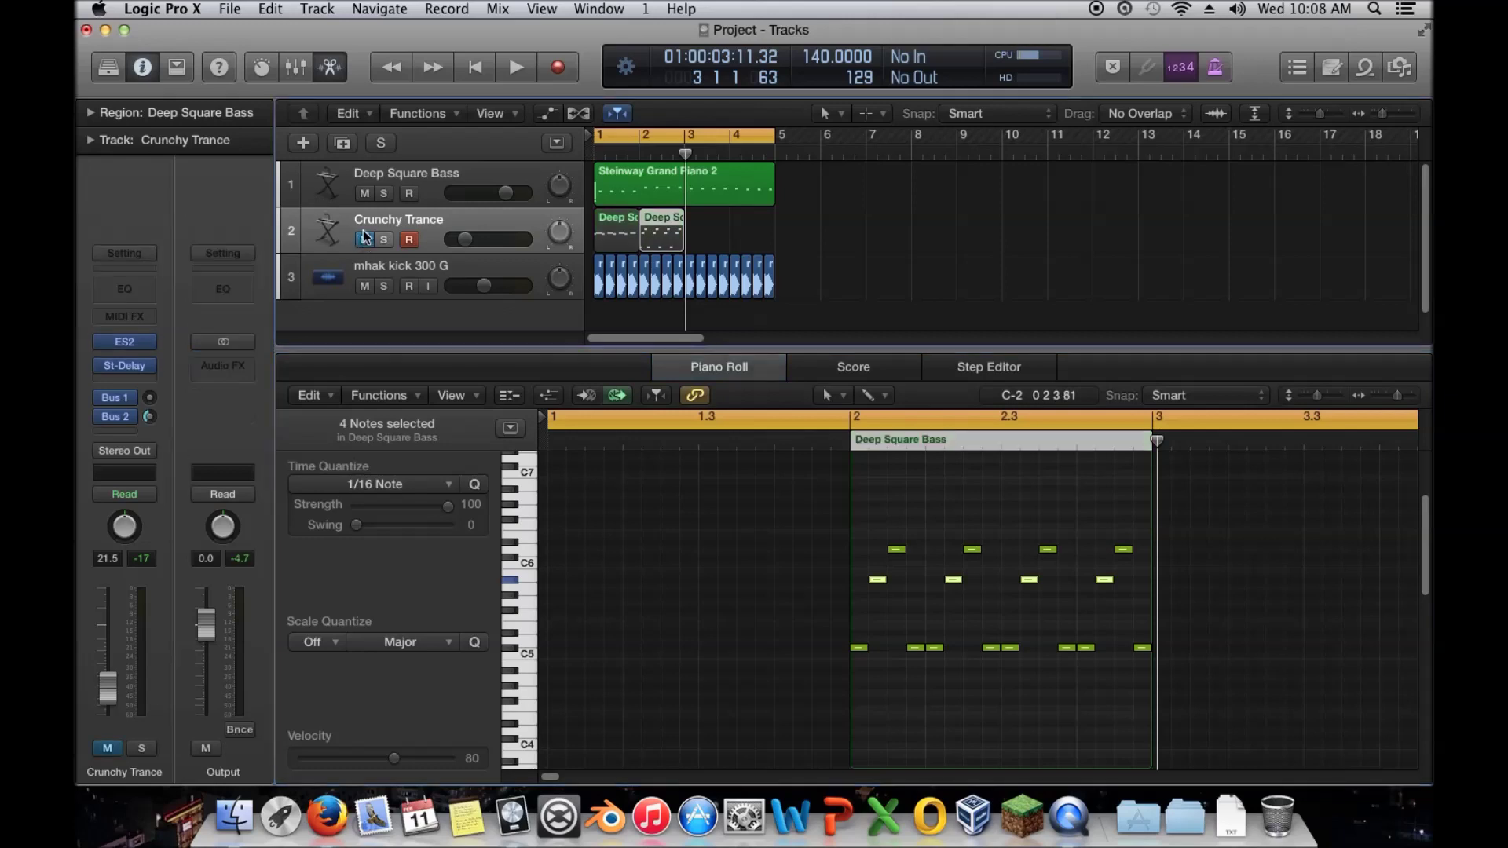
pyautogui.click(383, 194)
pyautogui.press('space')
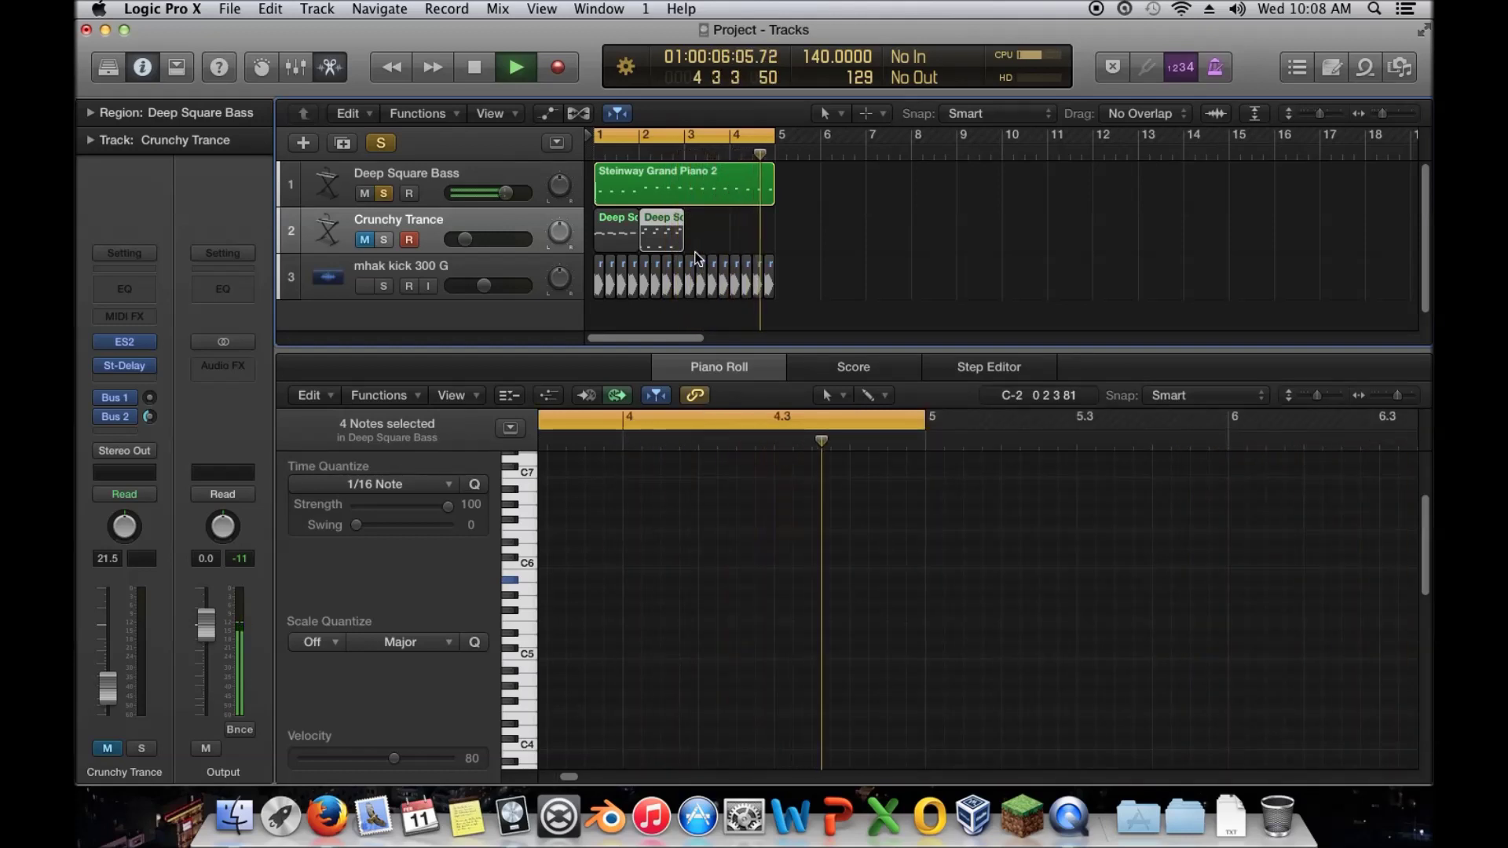
pyautogui.press('space')
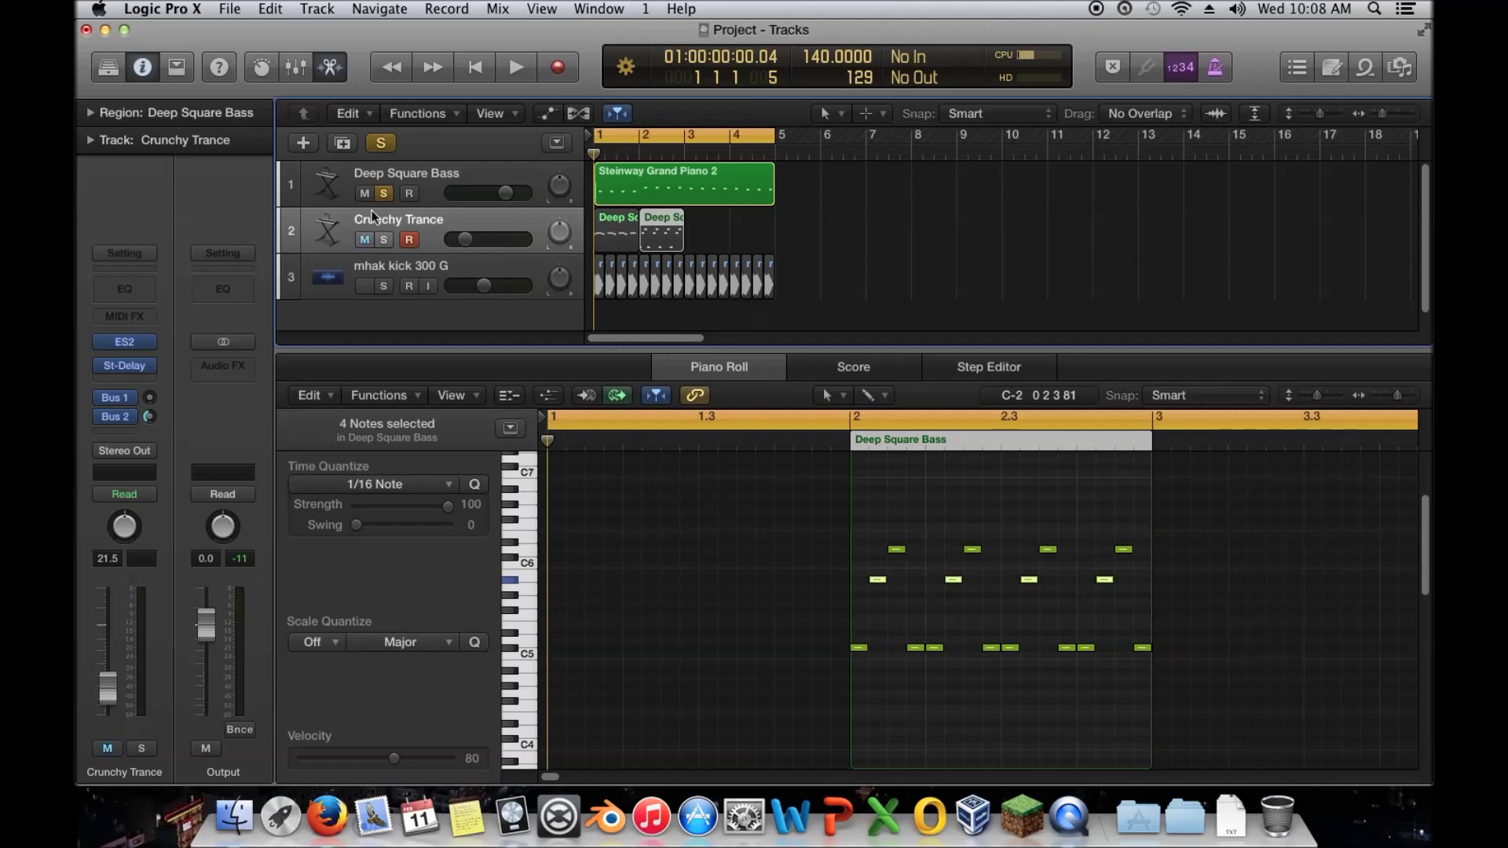
# Turn off the Deep Square Bass solo, unmute Crunchy Trance, and play all three tracks together
pyautogui.click(379, 182)
pyautogui.click(385, 193)
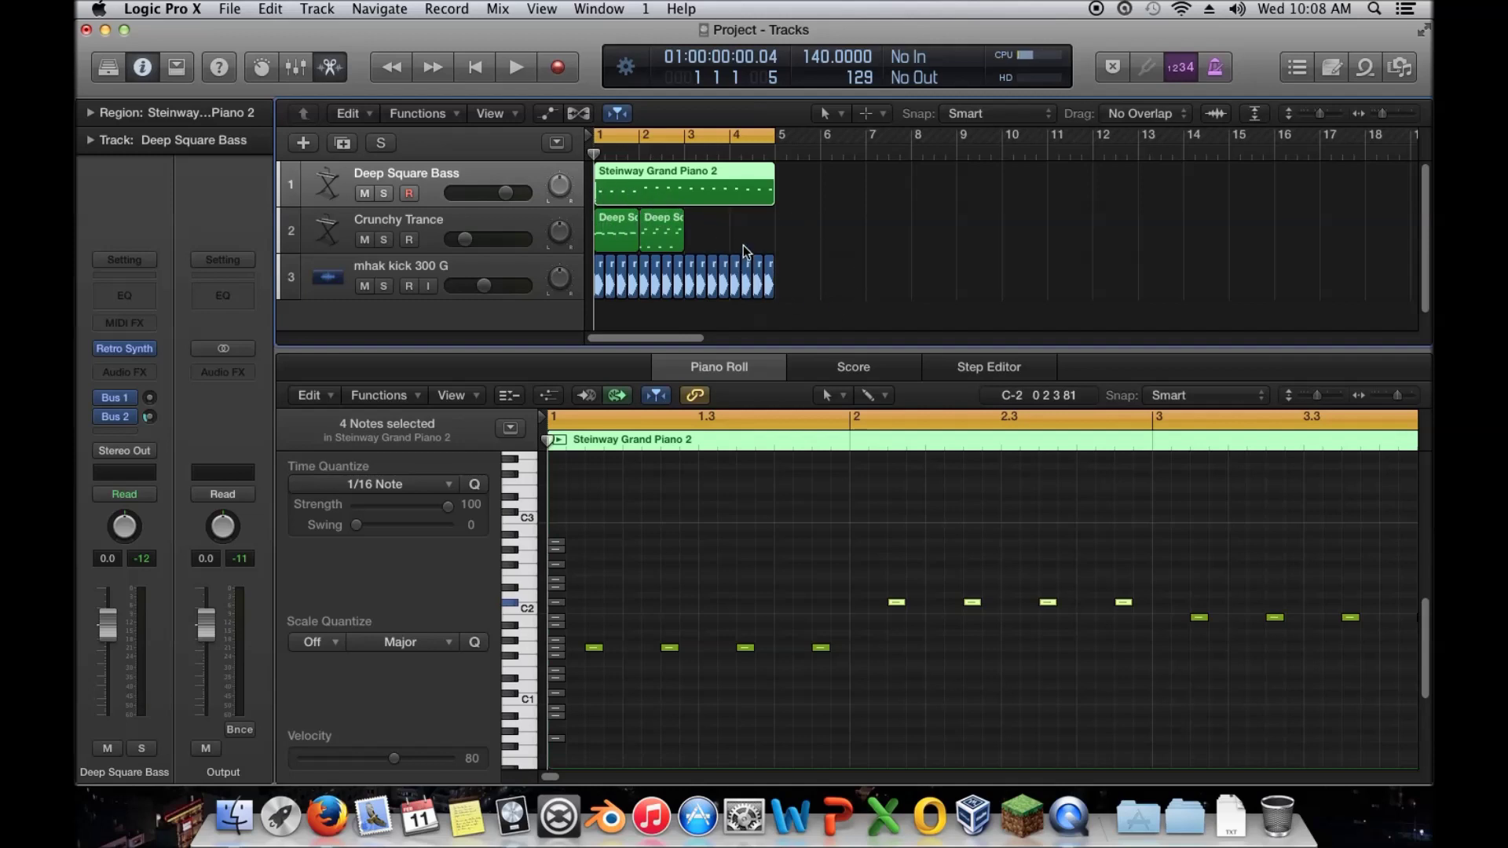
pyautogui.press('space')
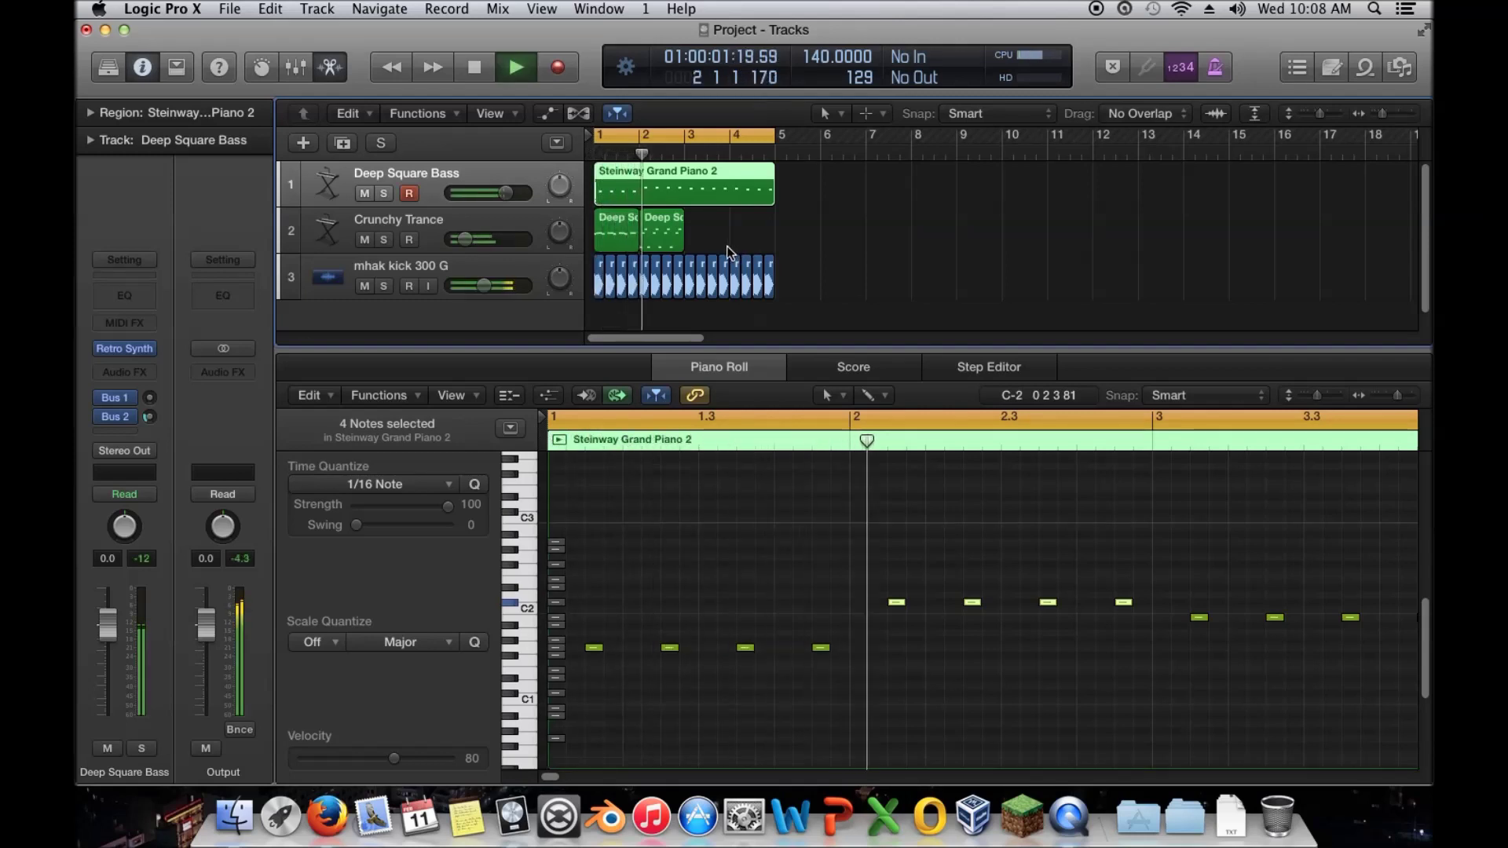
pyautogui.press('space')
pyautogui.click(666, 234)
pyautogui.moveTo(1128, 658); pyautogui.dragTo(1155, 680)
pyautogui.moveTo(1141, 640); pyautogui.dragTo(864, 633)
pyautogui.press('super+z')
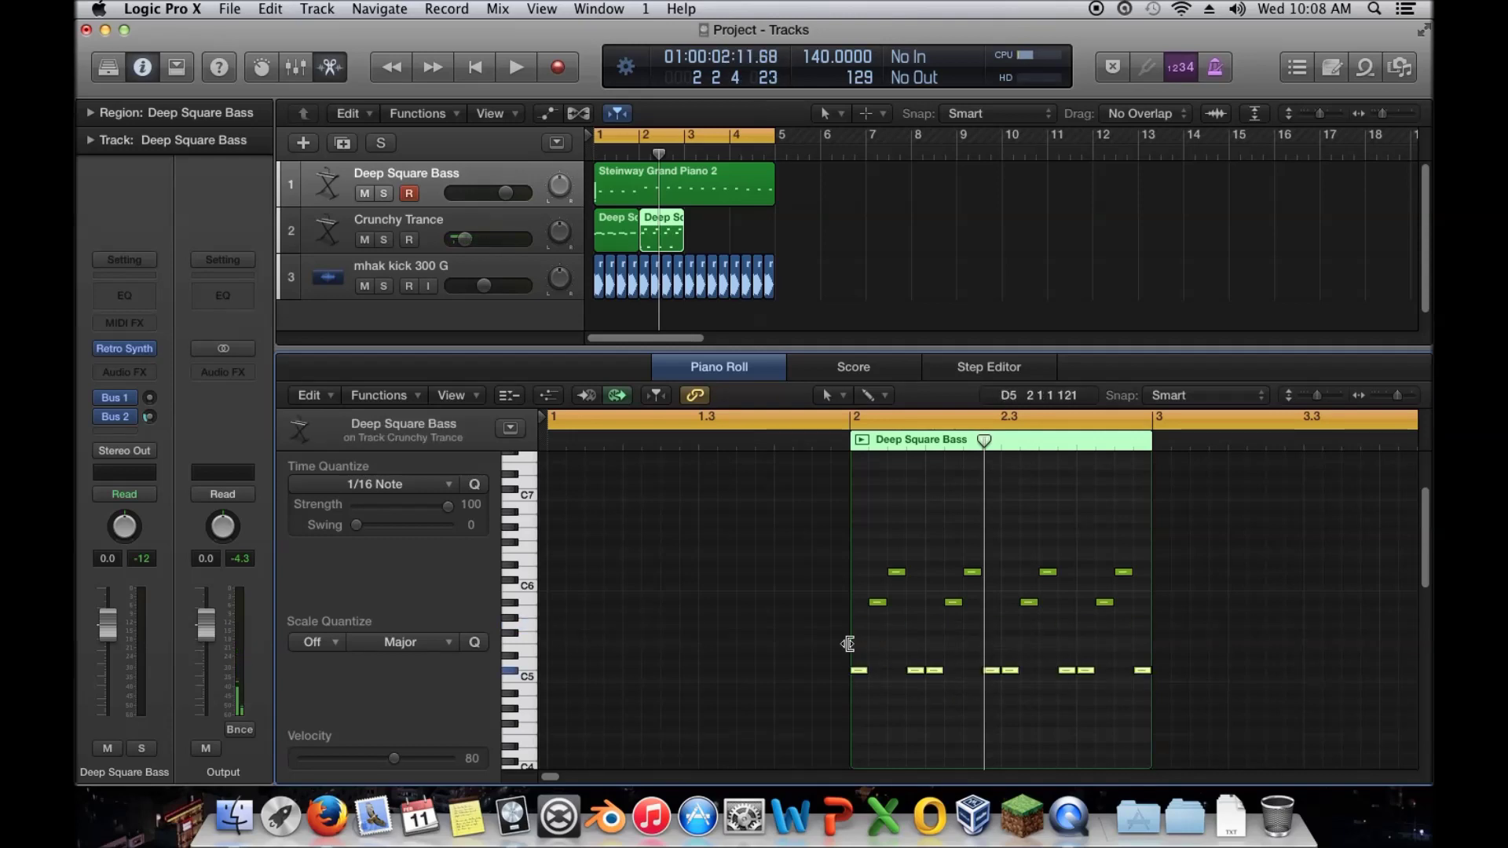
# Reduce the bassline and Crunchy Trance to their bar 1 patterns, loop both through bar 4, and play them
pyautogui.press('Delete')
pyautogui.moveTo(774, 181); pyautogui.dragTo(774, 222)
pyautogui.keyDown('shift'); pyautogui.click(623, 236); pyautogui.keyUp('shift')
pyautogui.press('space')
pyautogui.click(766, 493)
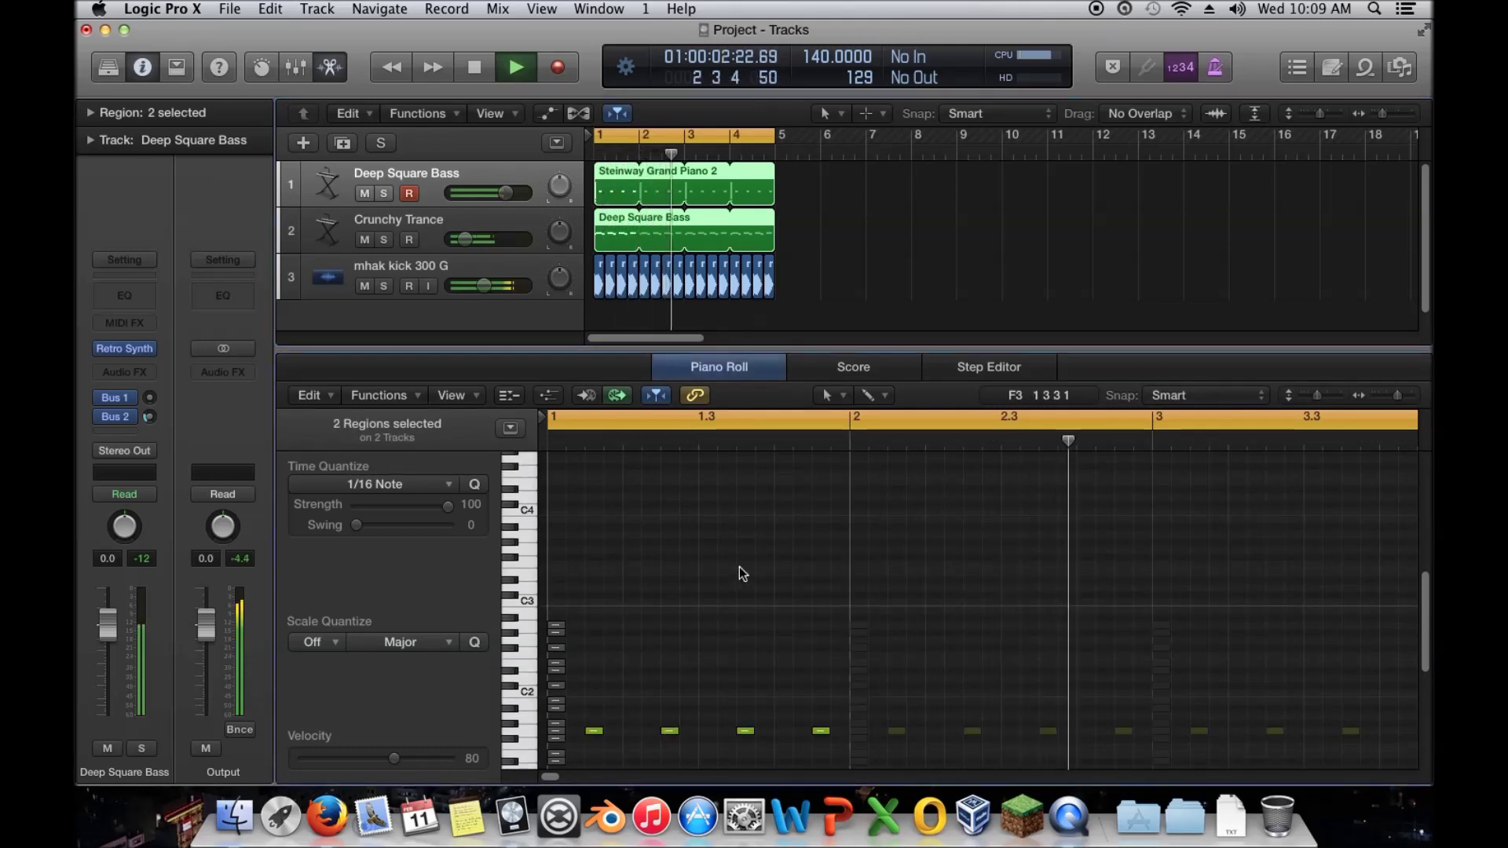
# Stop playback and delete the G5 note on the last sixteenth of each beat in the Crunchy Trance bar 1 pattern
pyautogui.press('space')
pyautogui.click(627, 233)
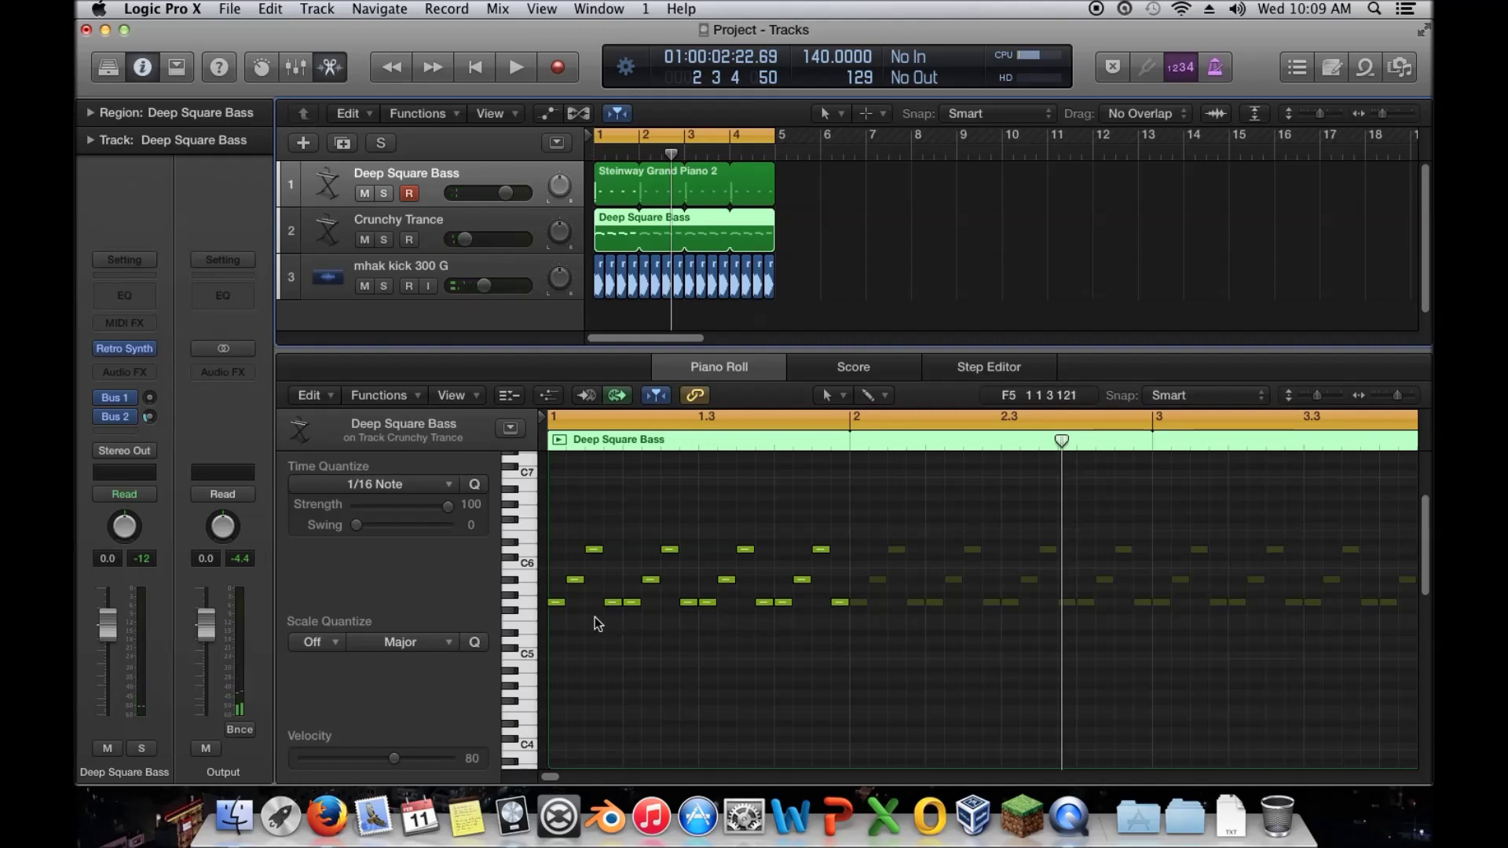
pyautogui.click(611, 599)
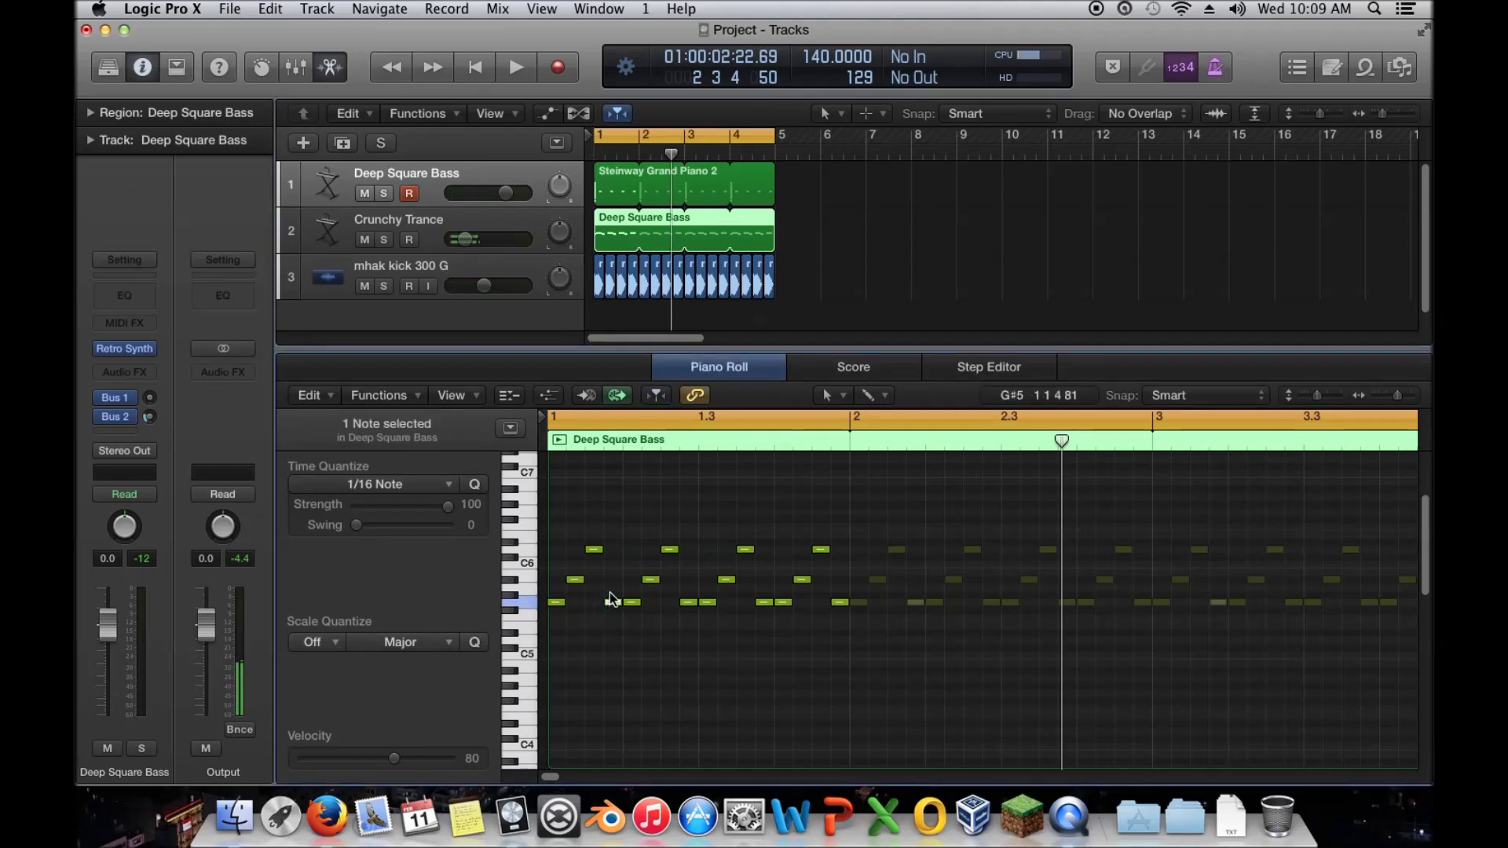
pyautogui.press('Delete')
pyautogui.click(687, 602)
pyautogui.press('Delete')
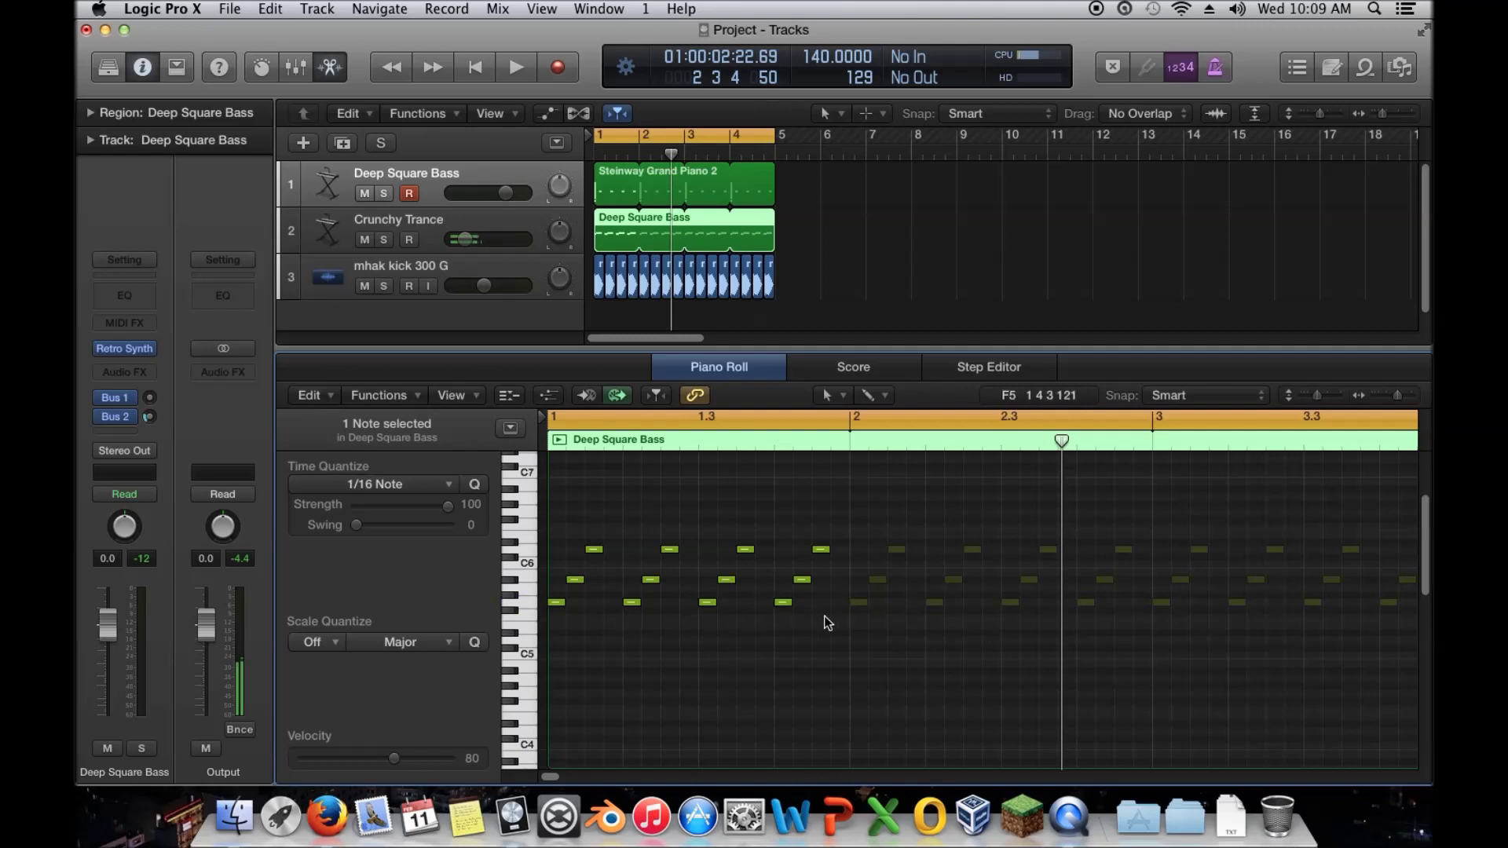
# Swap the D6 and A#5 notes, add G5 on each beat's last sixteenth, and audition the reordered arpeggio
pyautogui.moveTo(835, 573); pyautogui.dragTo(594, 584)
pyautogui.moveTo(834, 527); pyautogui.dragTo(576, 550)
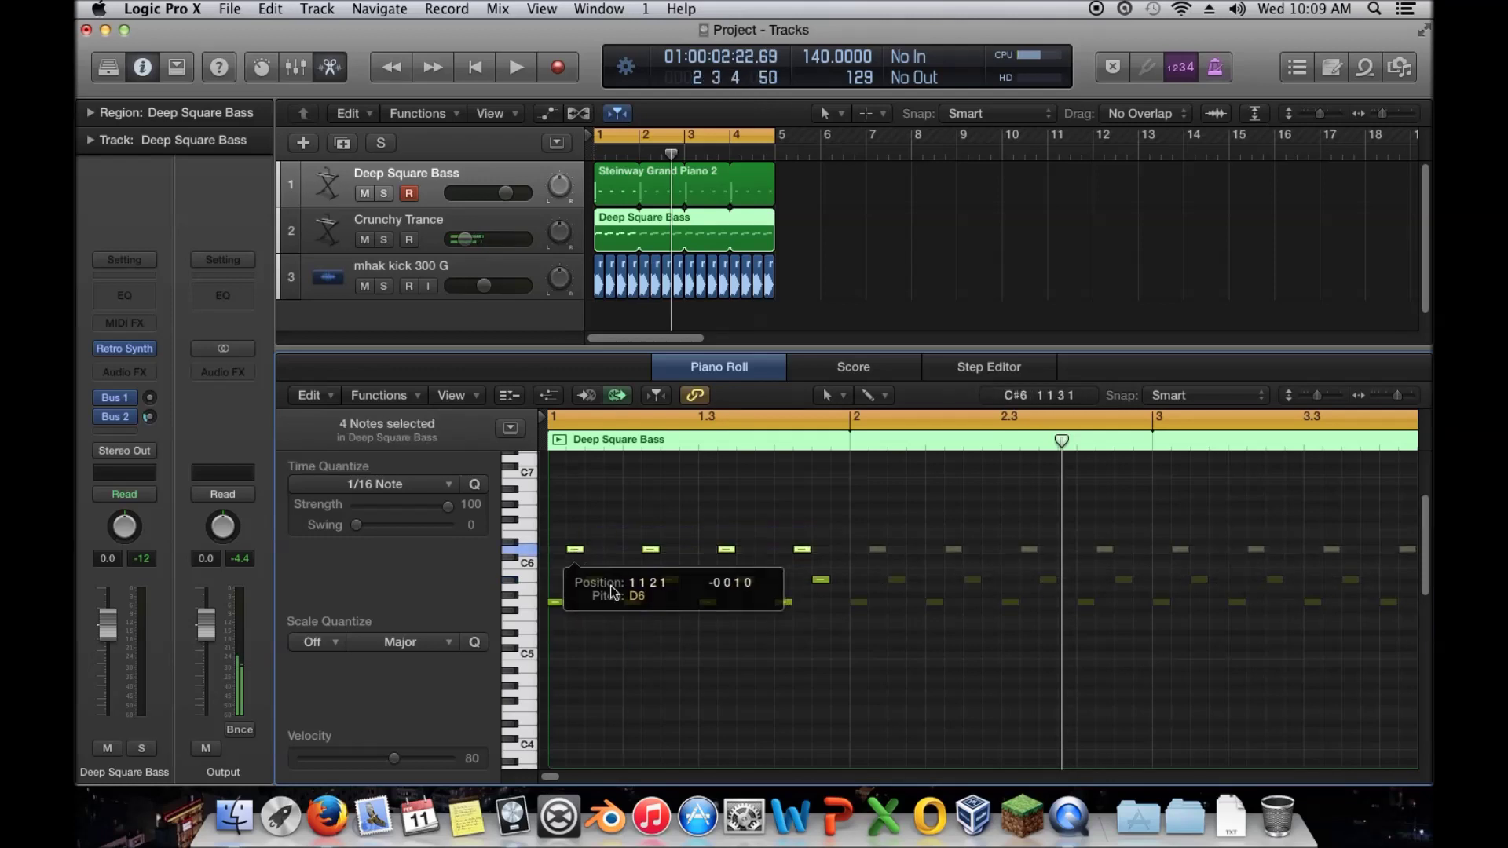
pyautogui.moveTo(824, 581); pyautogui.dragTo(618, 603)
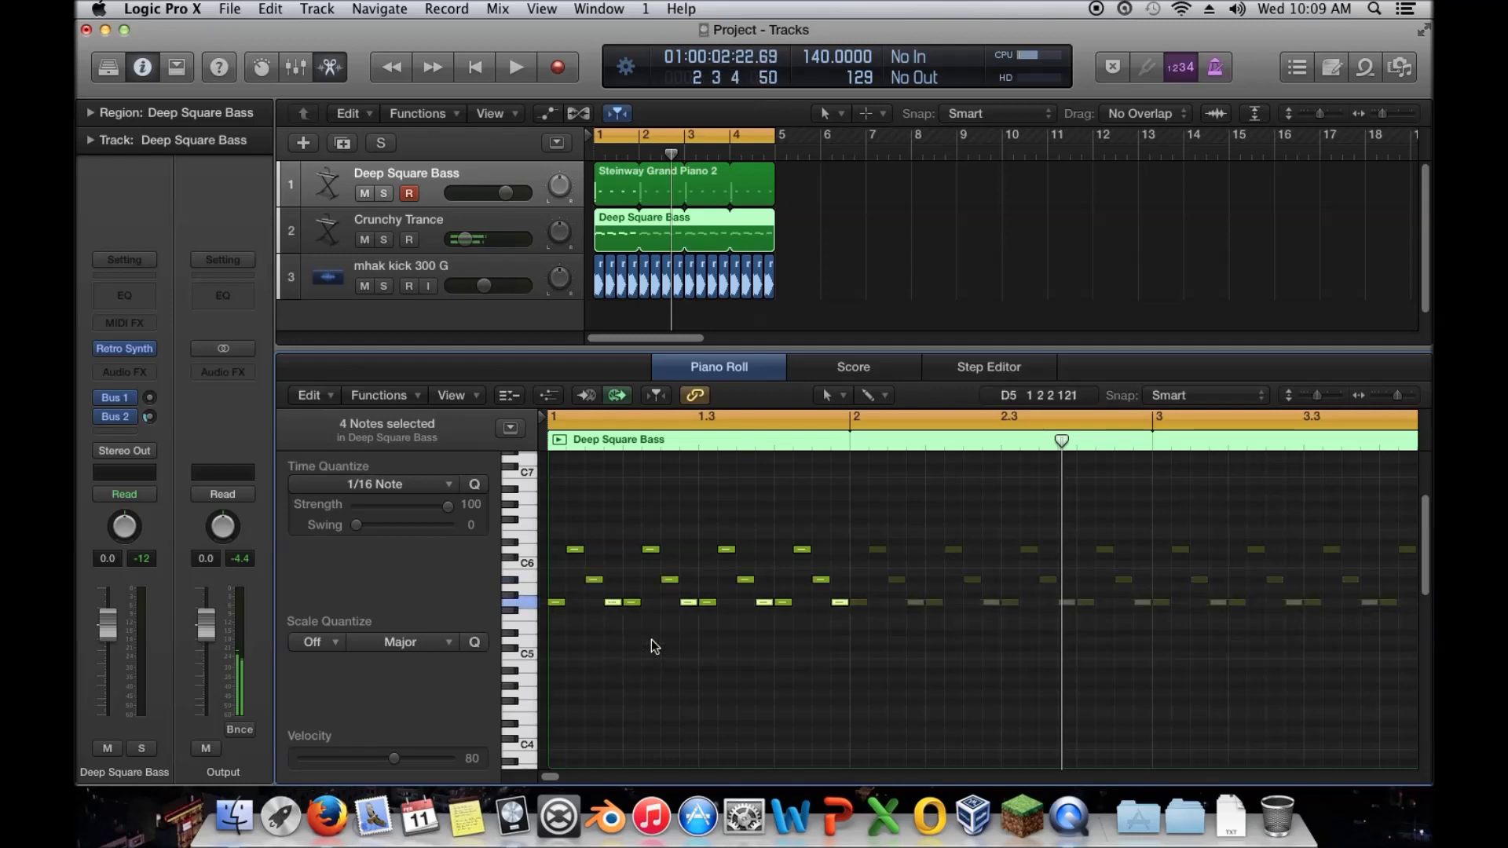
pyautogui.press('space')
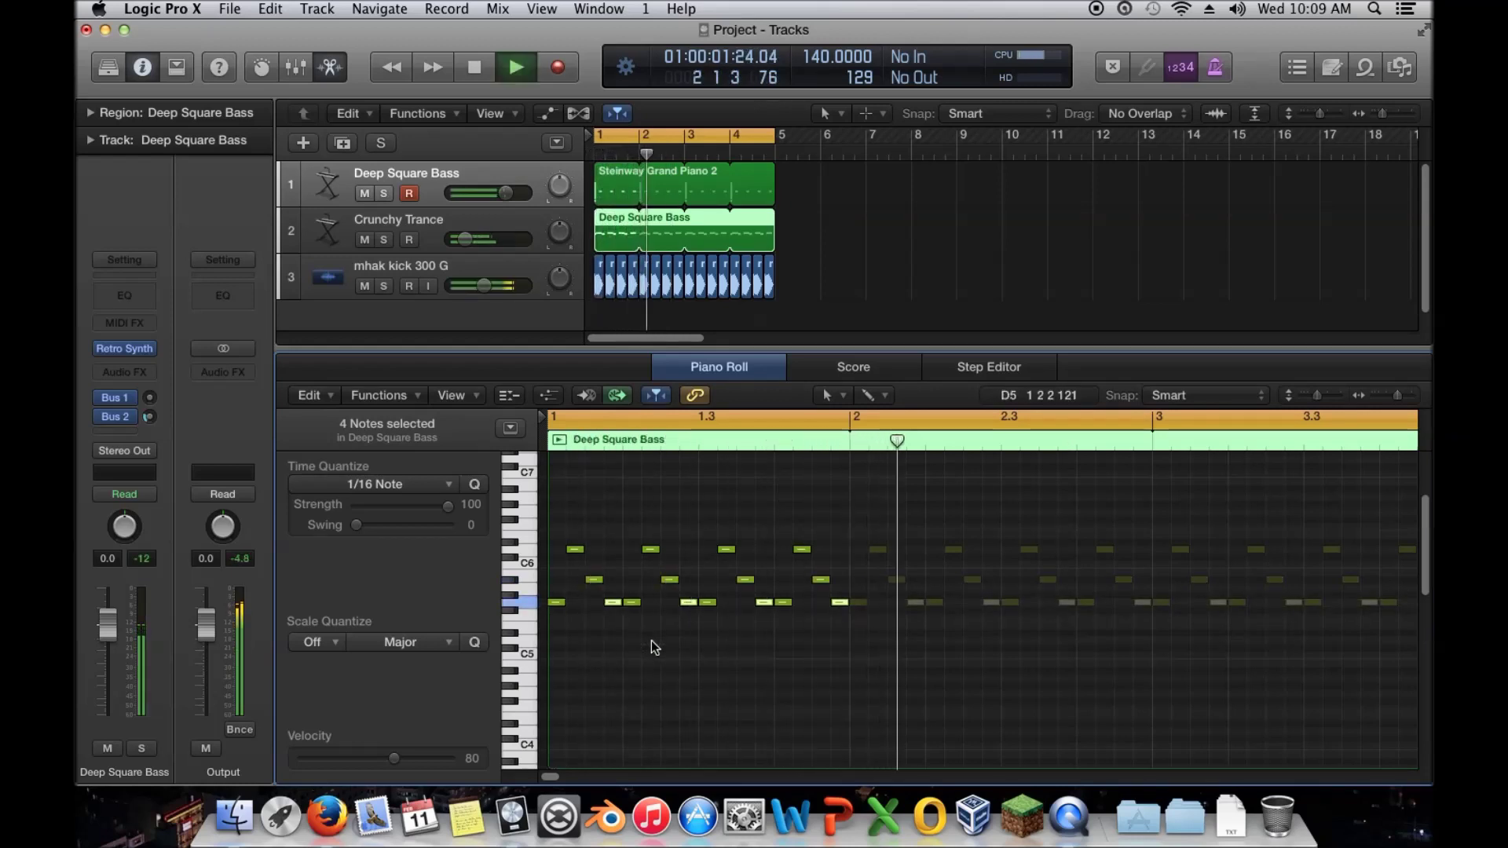
pyautogui.press('space')
# Undo the arpeggio reordering and the note deletions, and play the restored pattern
pyautogui.press('super+z')
pyautogui.press('super+z')
pyautogui.press('super+z')
pyautogui.press('super+z')
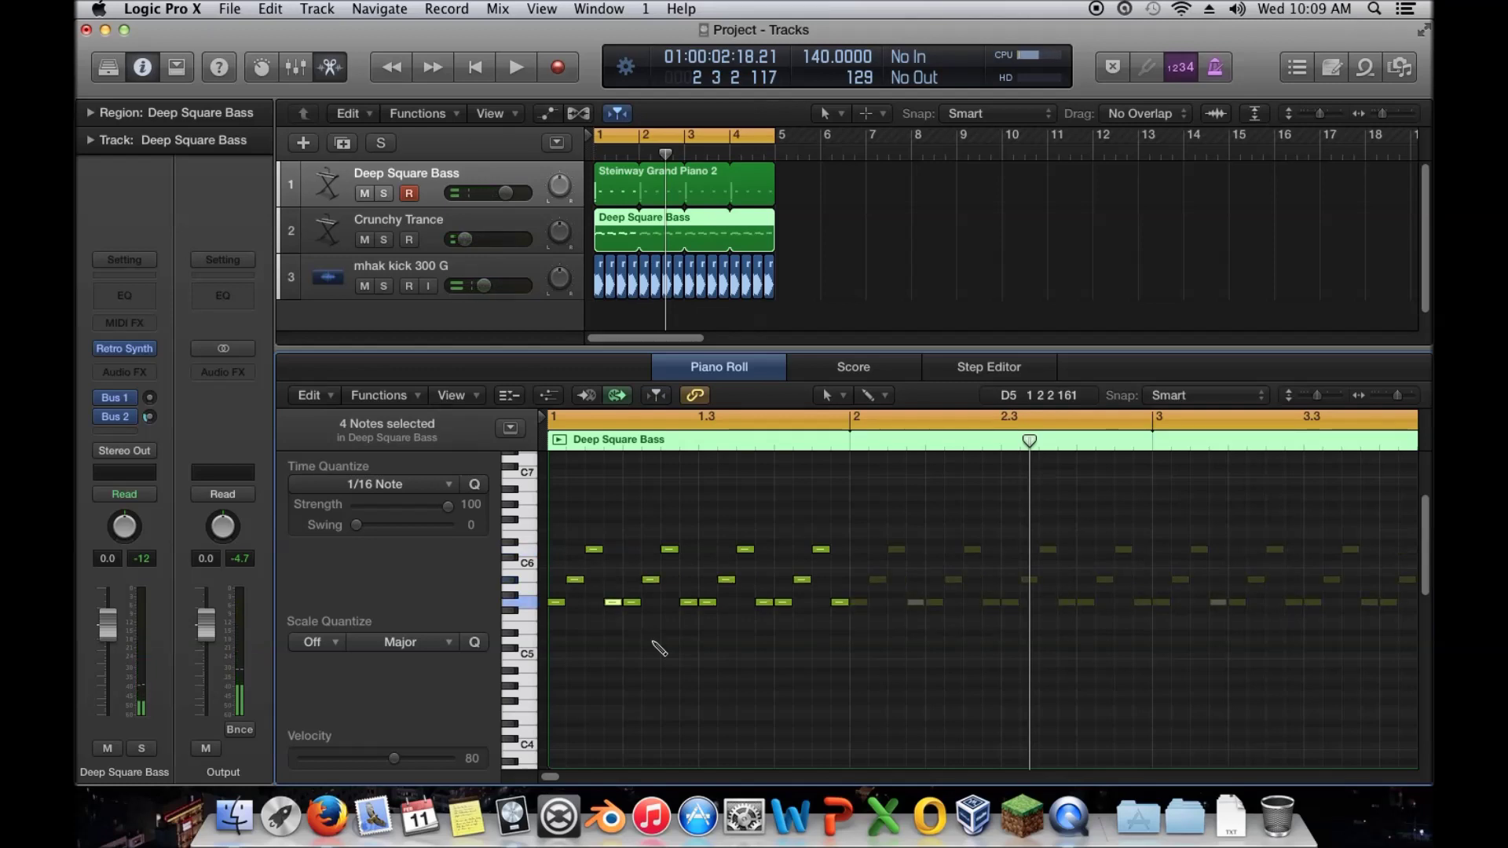
pyautogui.press('space')
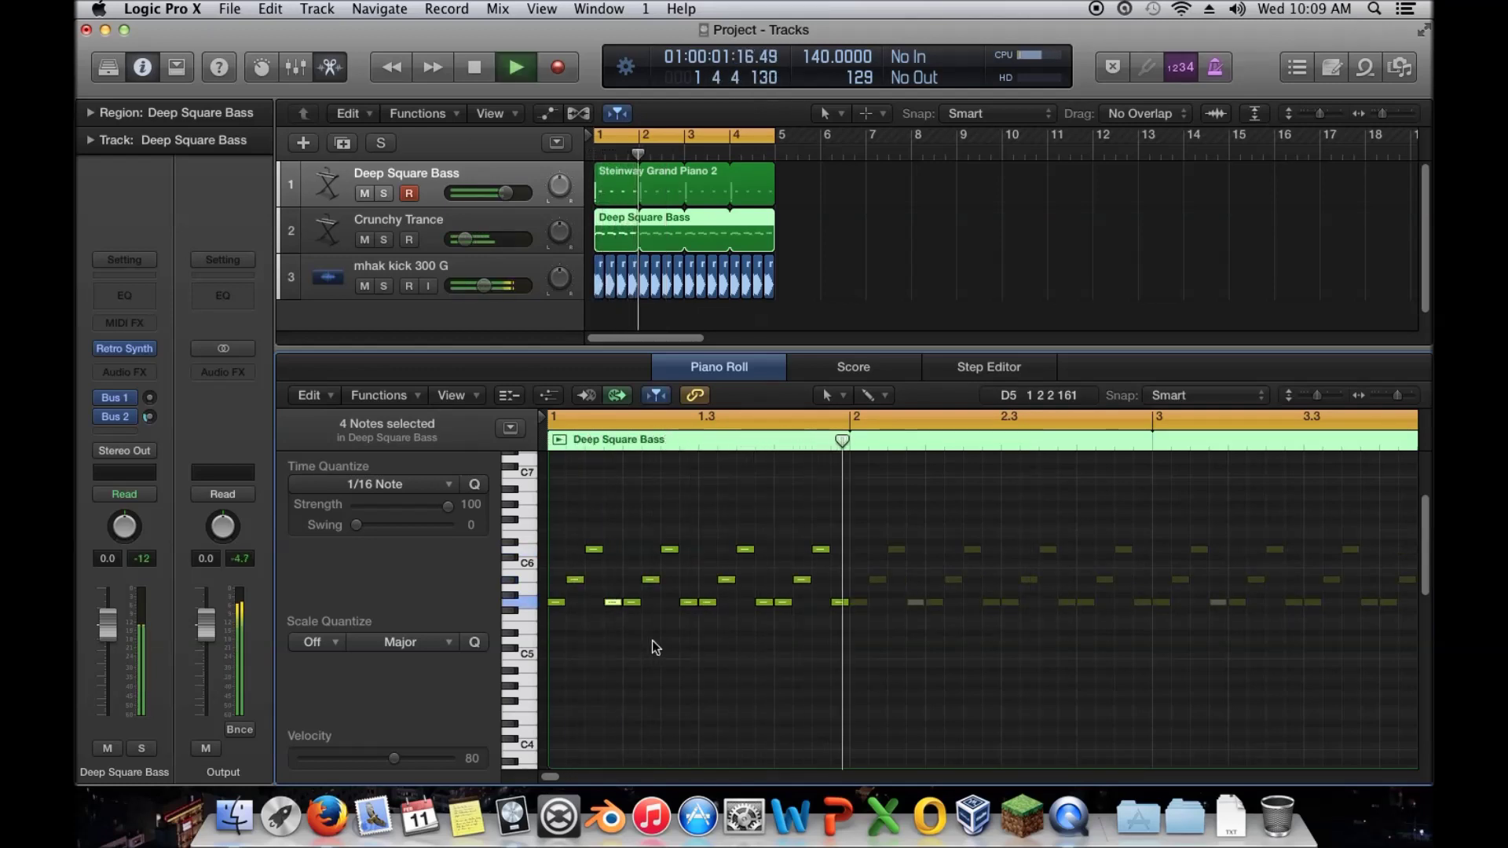
pyautogui.press('space')
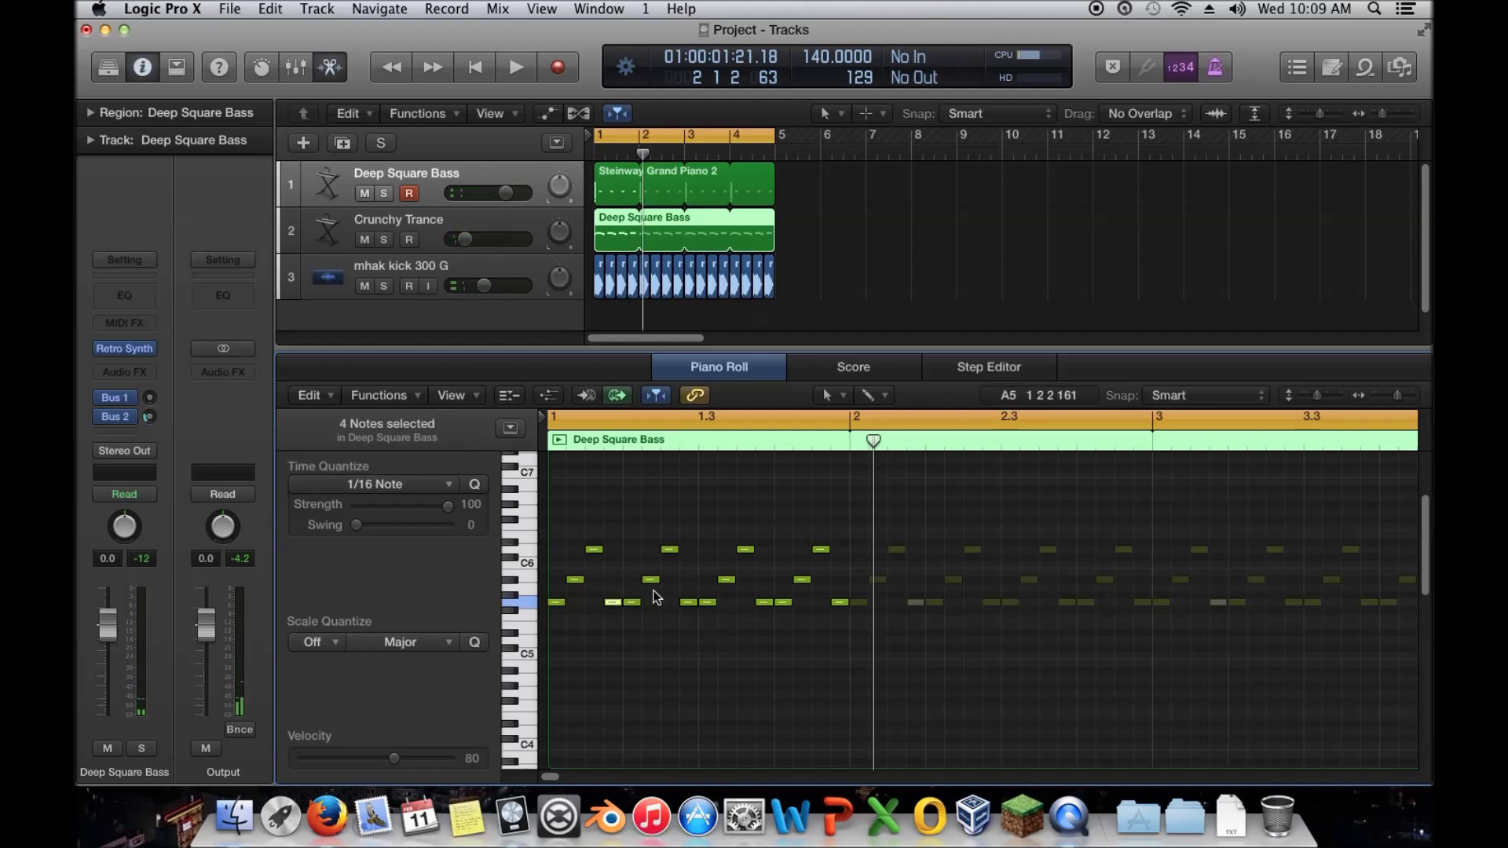
# Undo the pitch change of beat 1's last note, audition it at G4, and redo the change
pyautogui.press('super+z')
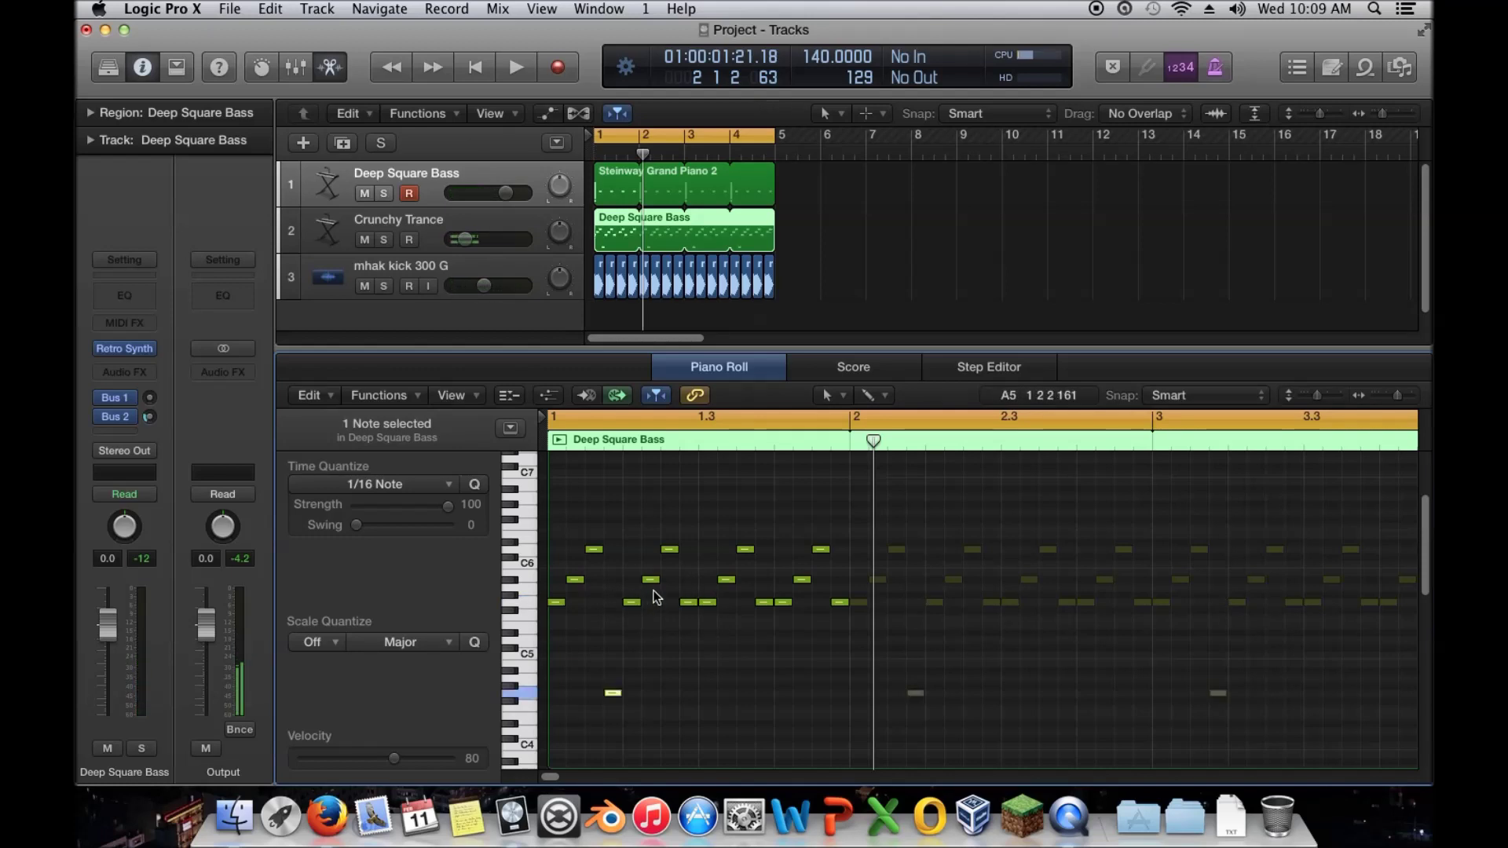
pyautogui.press('space')
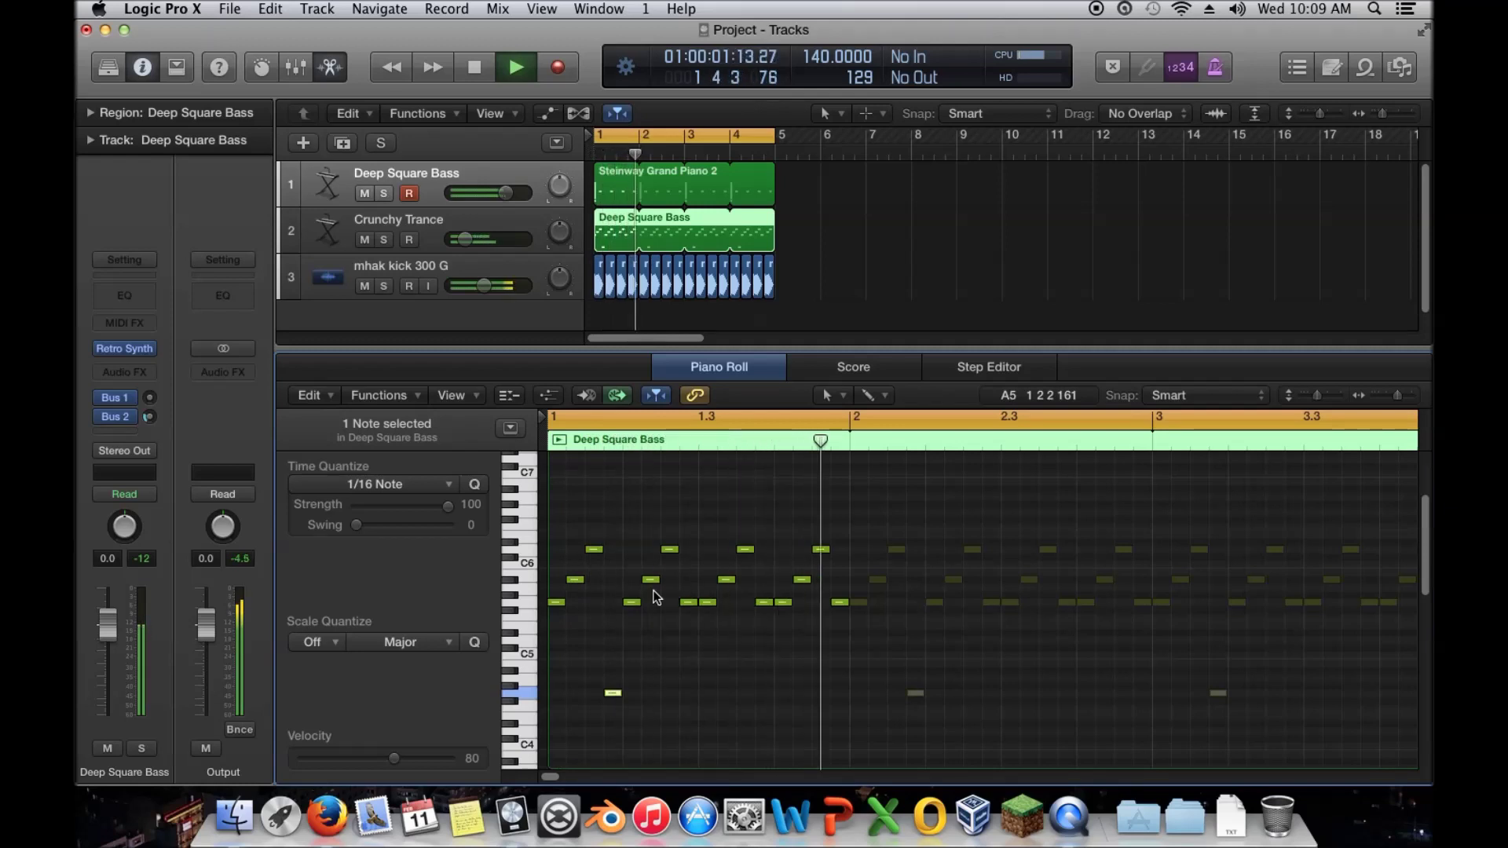
pyautogui.press('space')
pyautogui.press('super+shift+z')
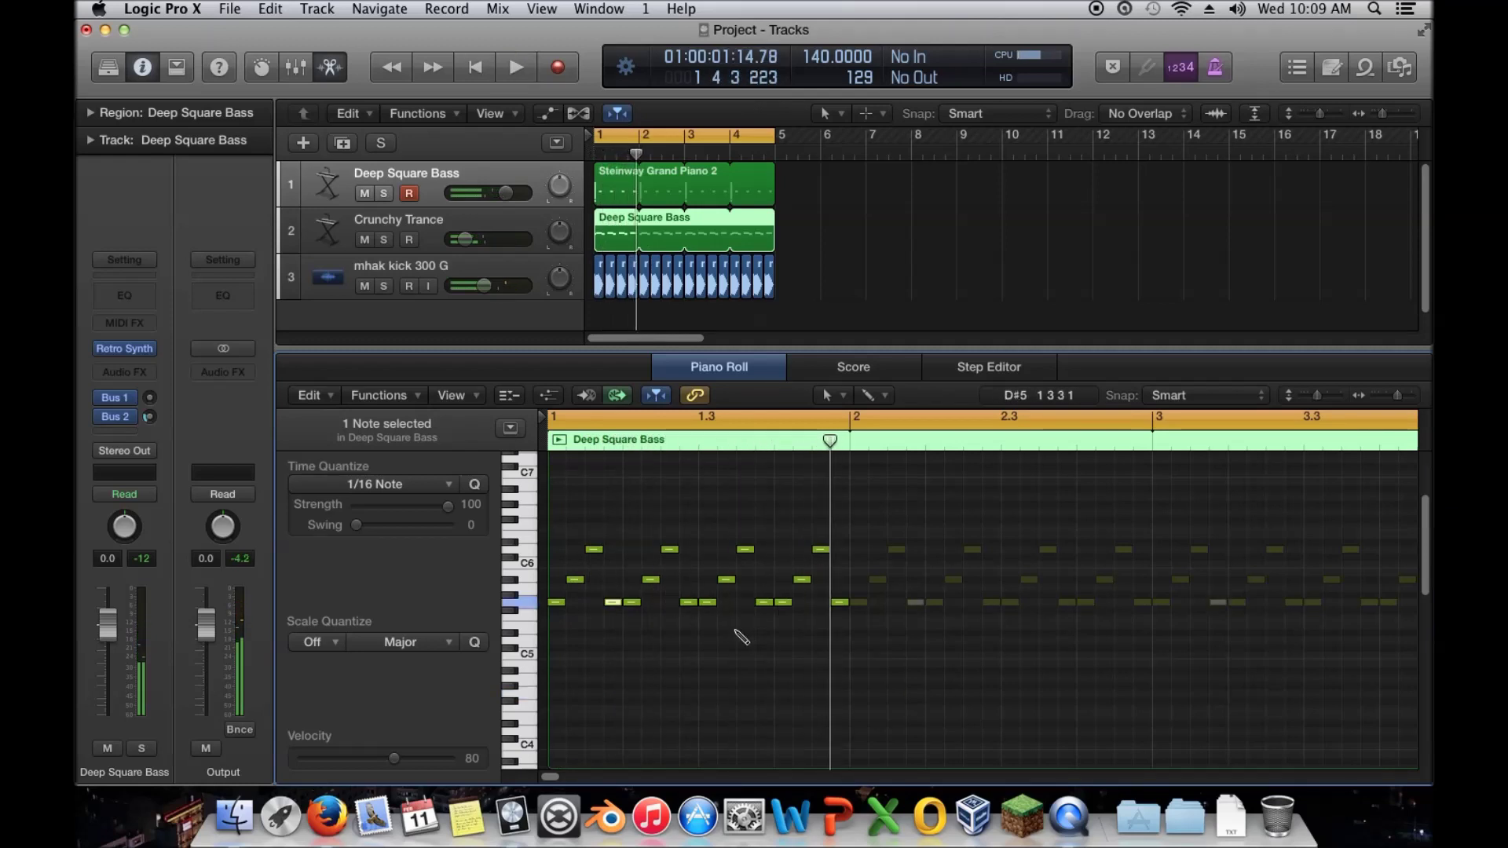
# Lower the G5 notes on the last sixteenth of each beat in bar 1 by an octave and play the pattern
pyautogui.keyDown('shift'); pyautogui.click(688, 603); pyautogui.keyUp('shift')
pyautogui.keyDown('shift'); pyautogui.click(839, 603); pyautogui.keyUp('shift')
pyautogui.hotkey('alt', 'shift', 'Down')
pyautogui.press('space')
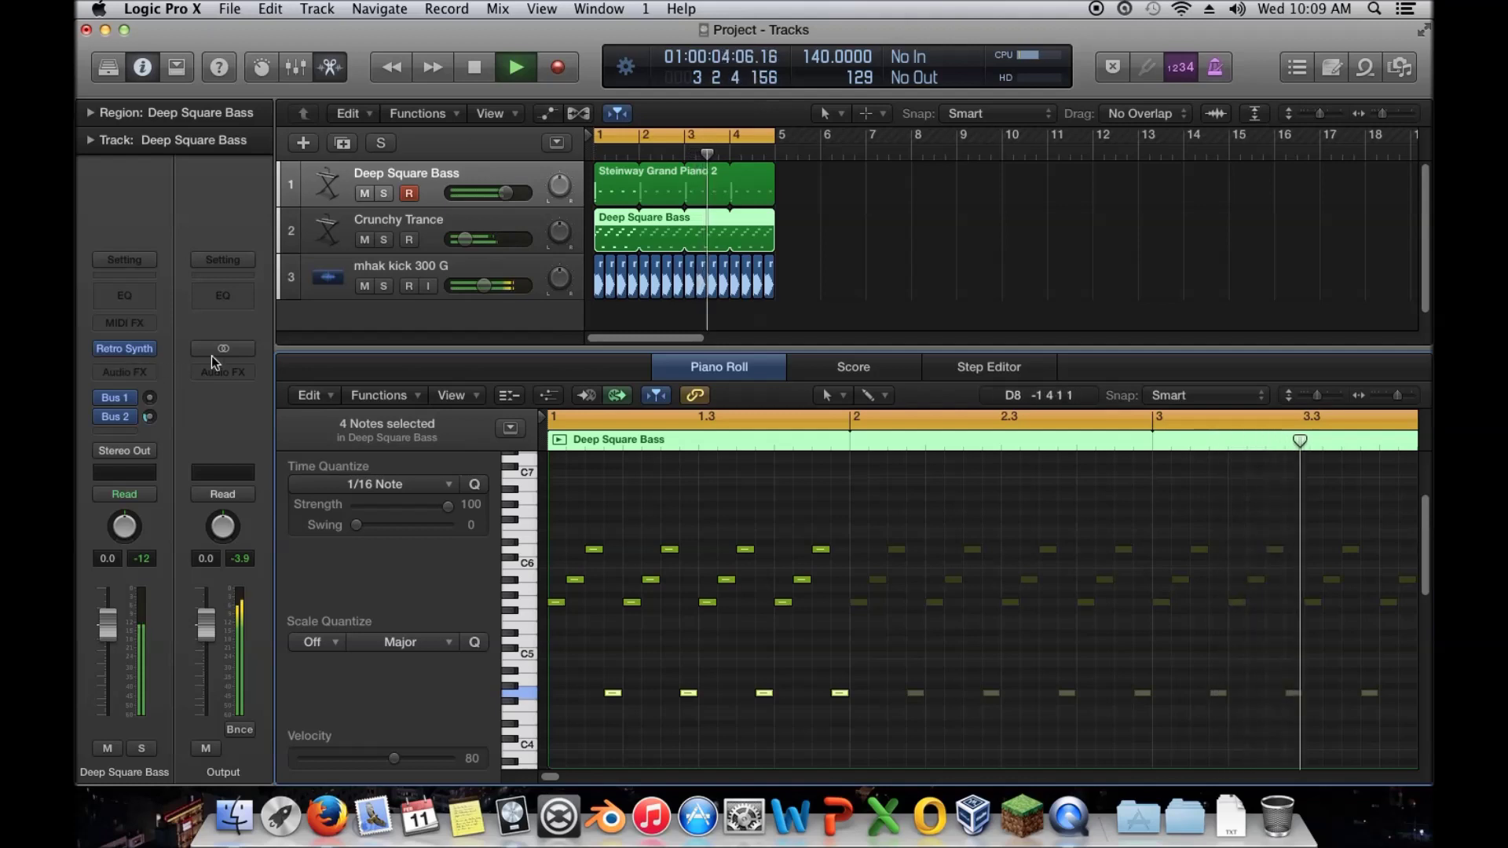
# Select the Crunchy Trance track, bypass its St-Delay plug-in, and stop playback
pyautogui.click(318, 236)
pyautogui.click(109, 366)
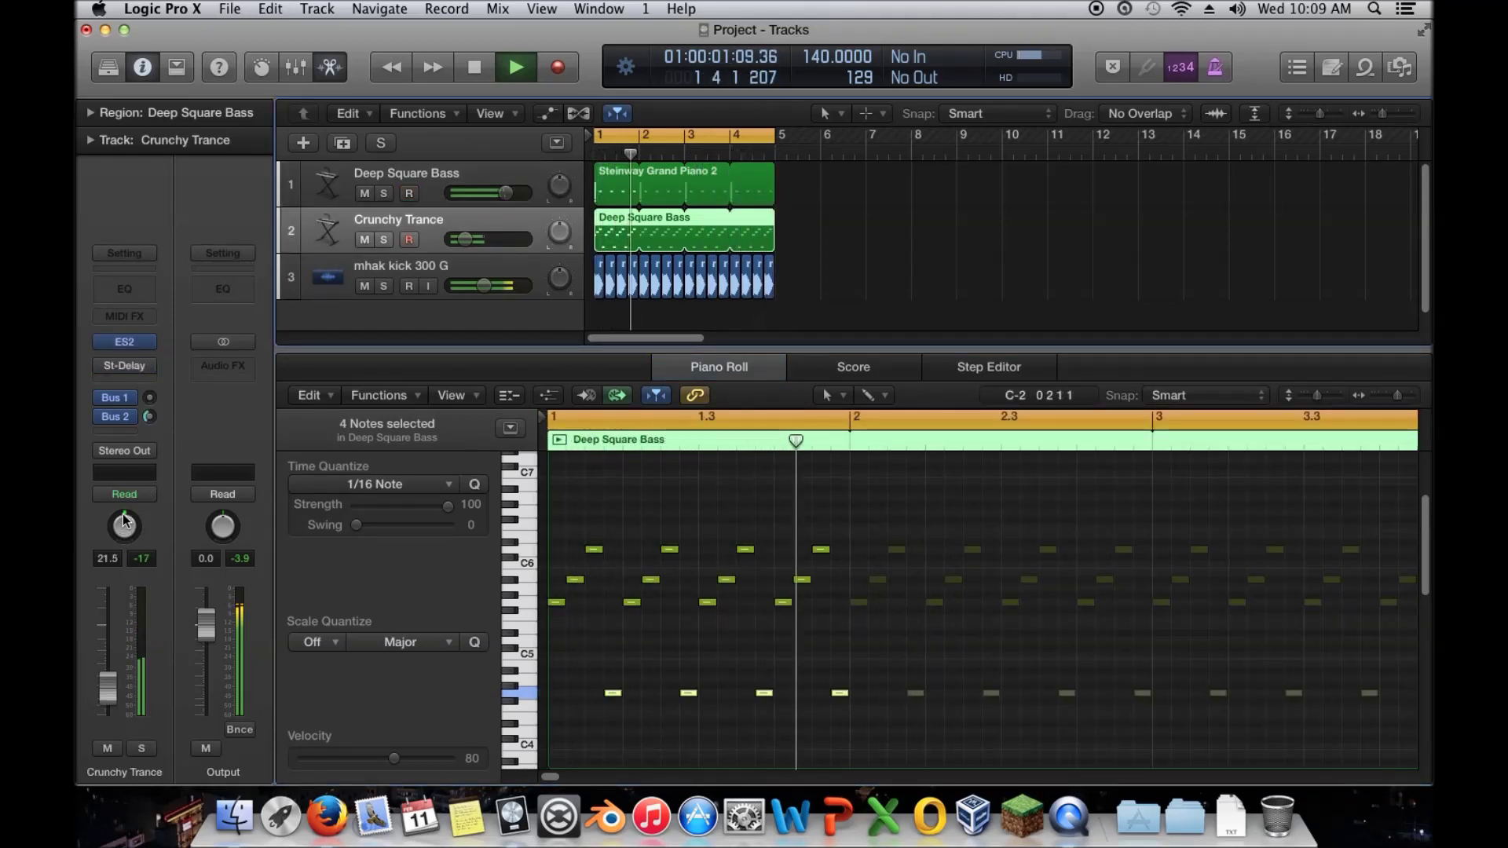
pyautogui.press('space')
# Lower the four A#5 notes of the Crunchy Trance pattern by an octave to A#4 and audition it
pyautogui.moveTo(819, 584); pyautogui.dragTo(575, 579)
pyautogui.hotkey('alt', 'shift', 'Down')
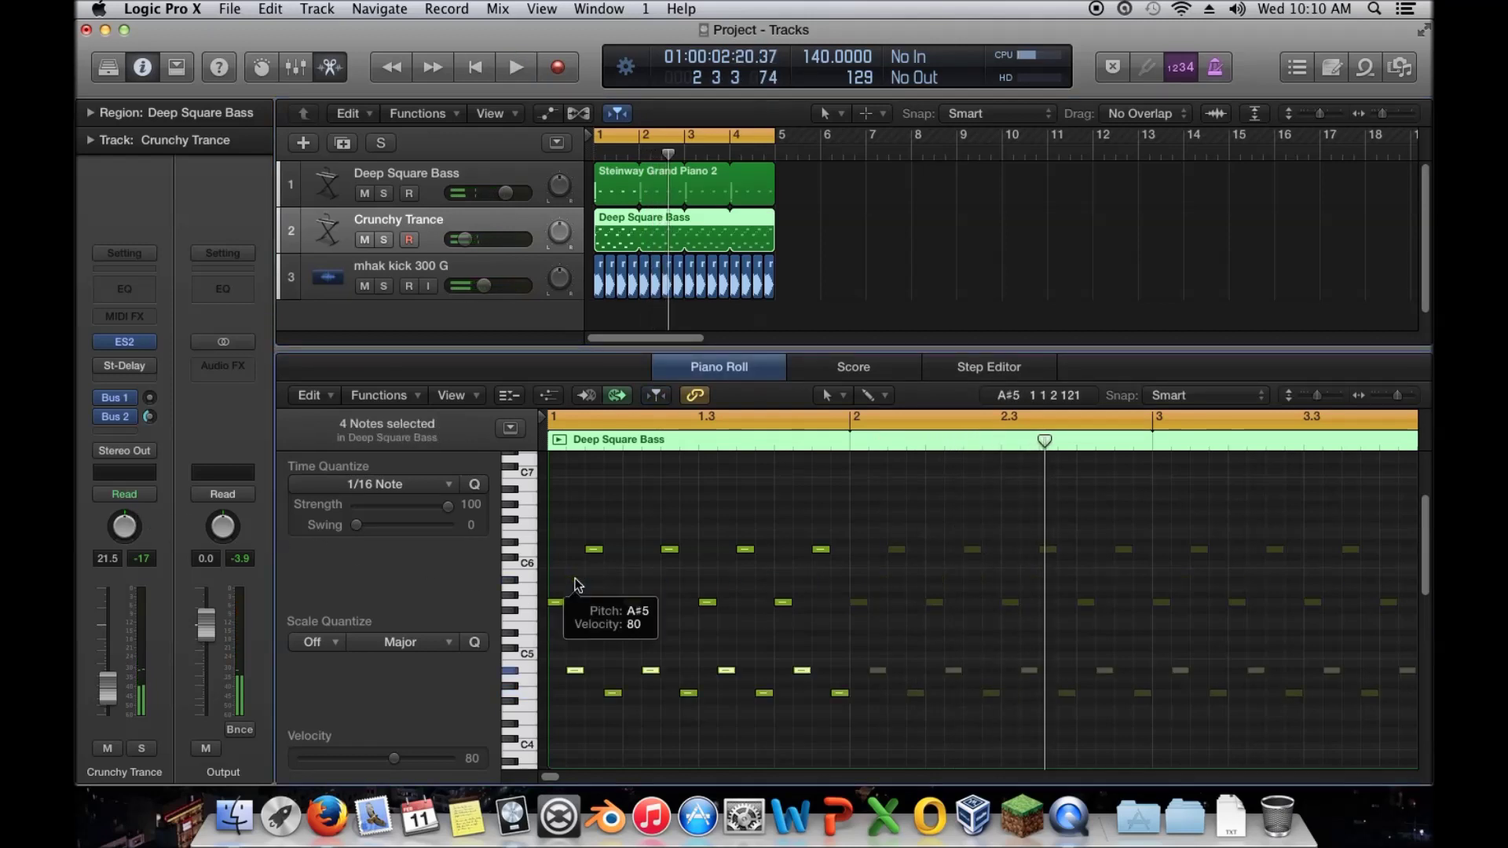
pyautogui.press('space')
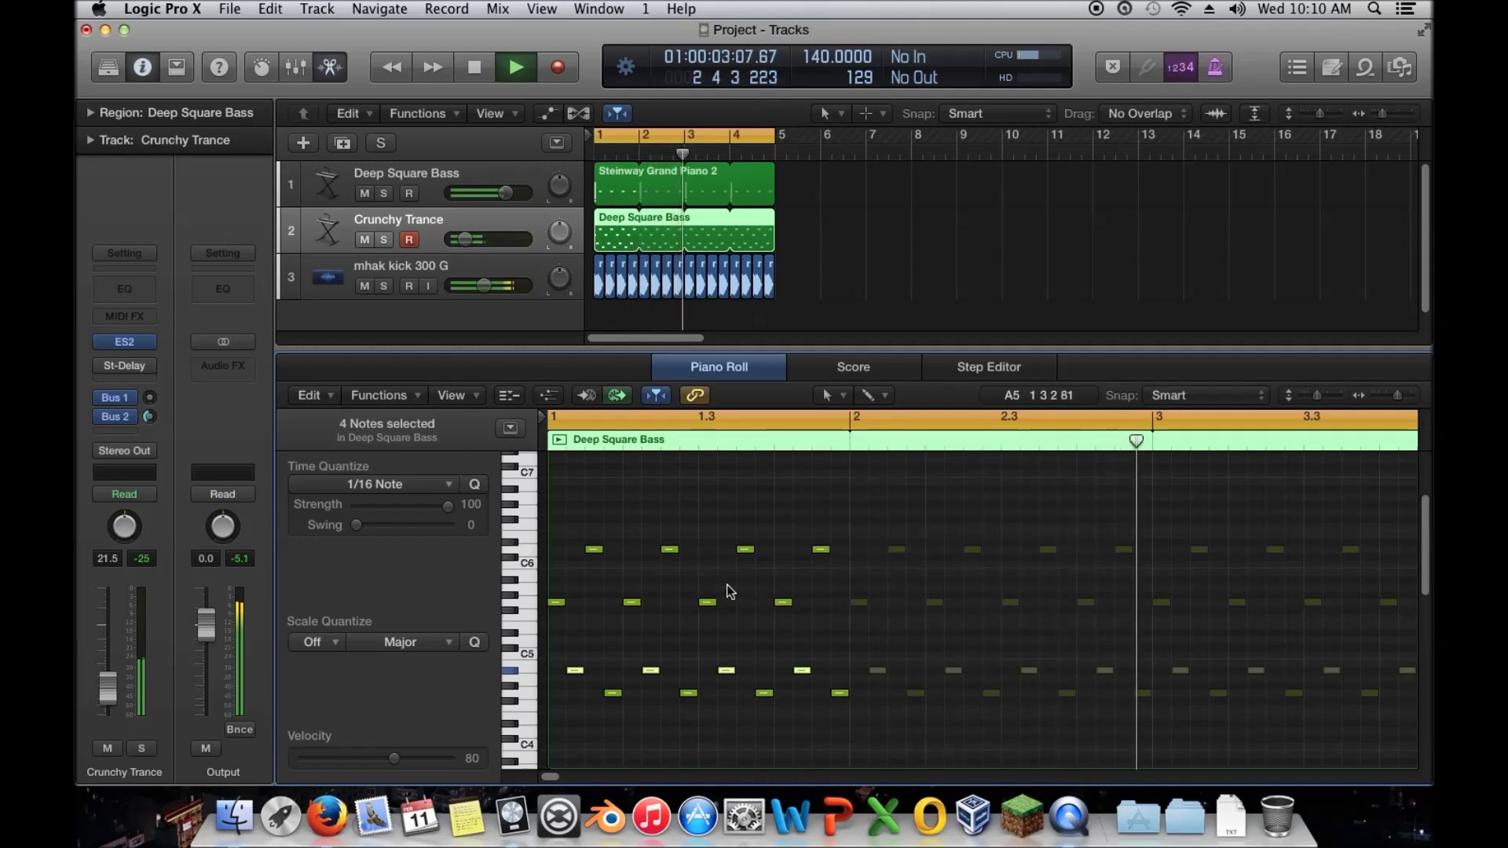
pyautogui.press('space')
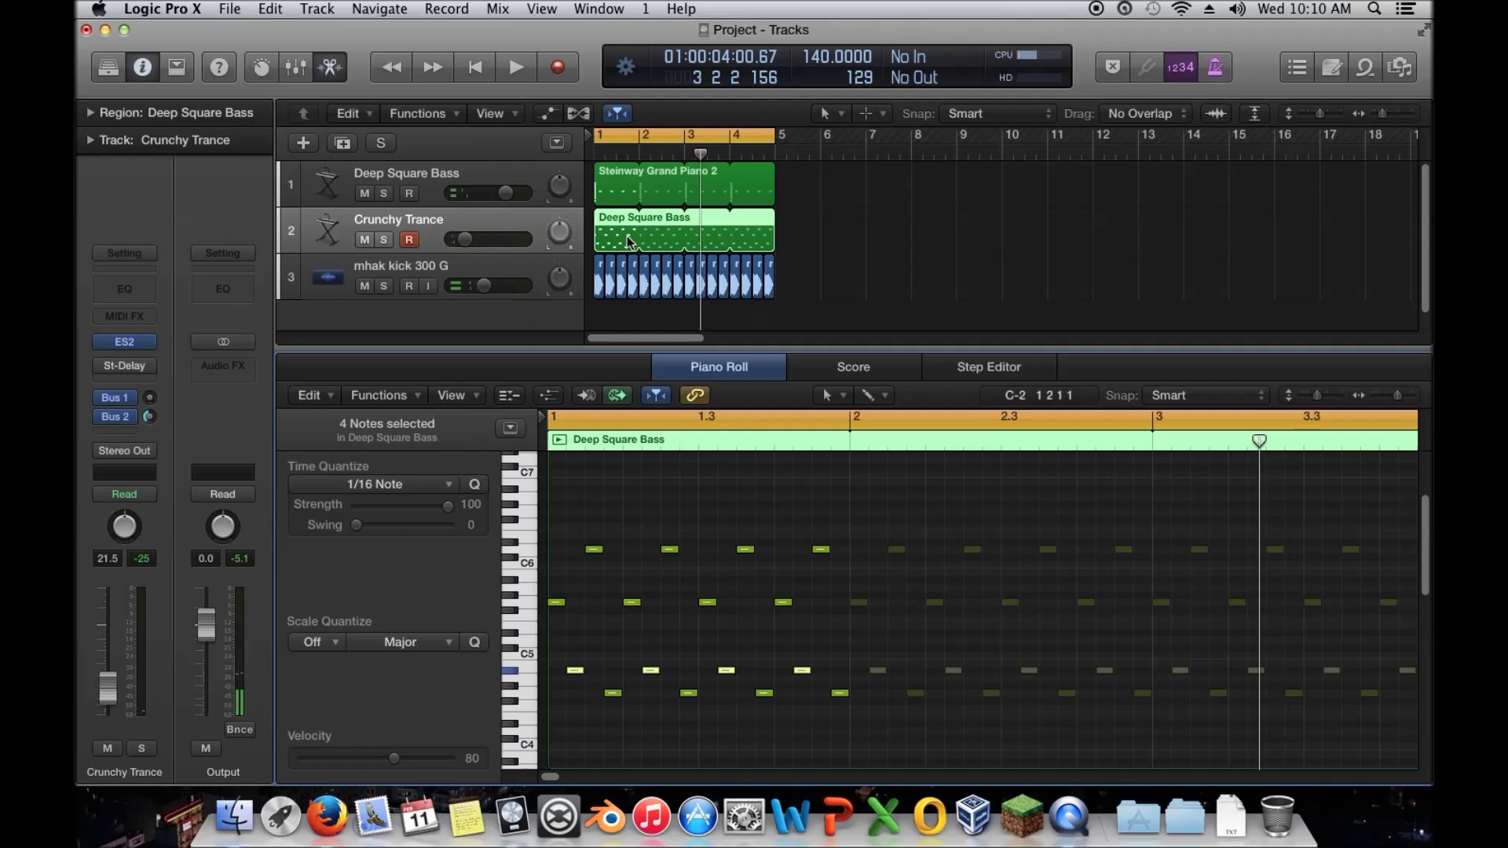
# Reduce the Crunchy Trance pattern to a G5, A#5 and D6 chord at the start of bar 1 and briefly play it
pyautogui.moveTo(839, 507); pyautogui.dragTo(562, 552)
pyautogui.press('Delete')
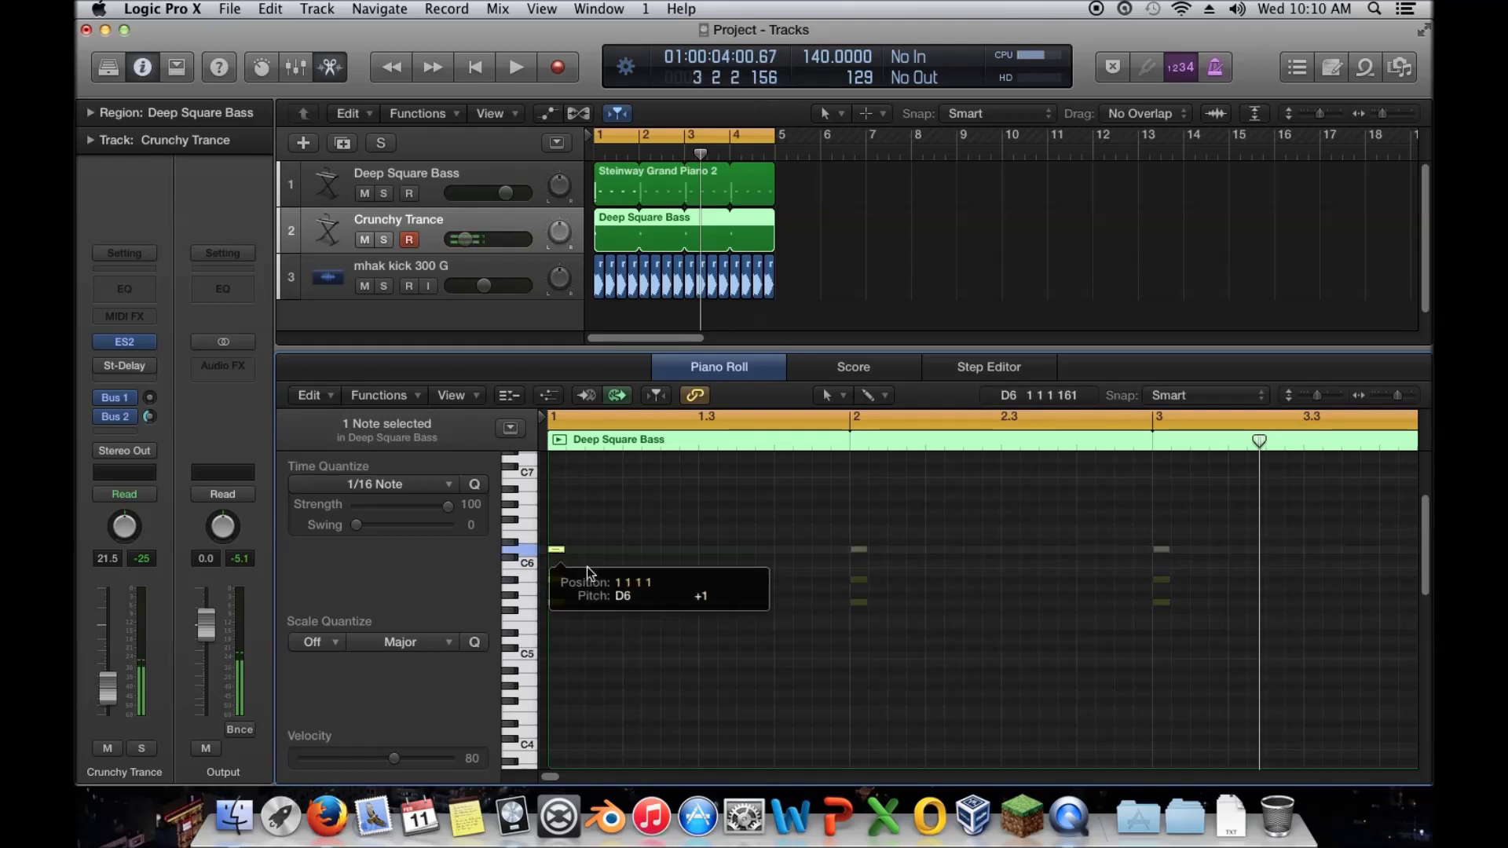
pyautogui.press('space')
pyautogui.press('space')
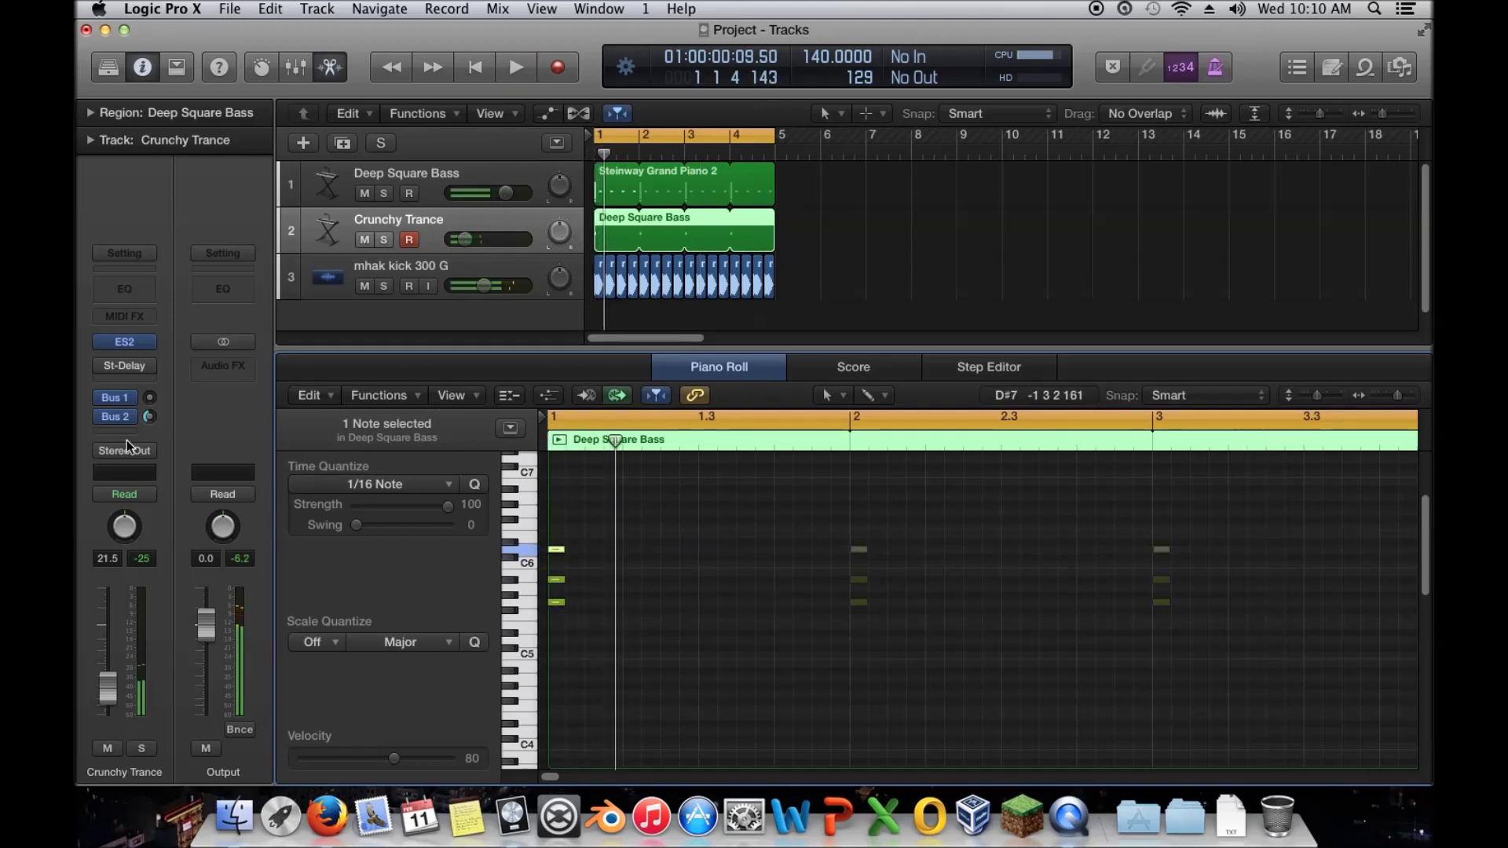
# Insert the Arpeggiator MIDI effect on Crunchy Trance and move its window clear of the bar 1 notes
pyautogui.click(143, 316)
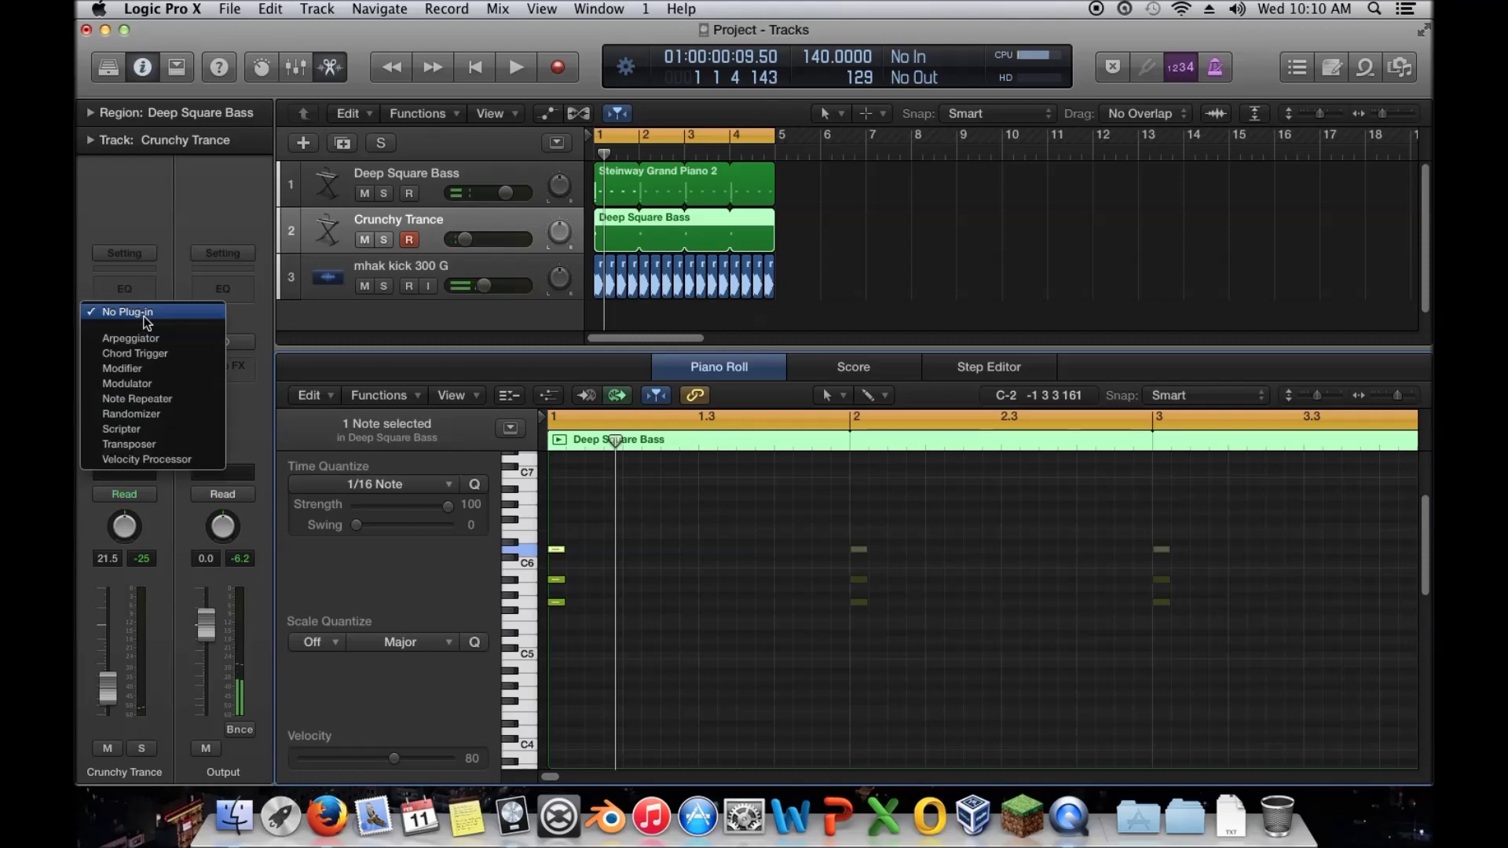
pyautogui.click(189, 346)
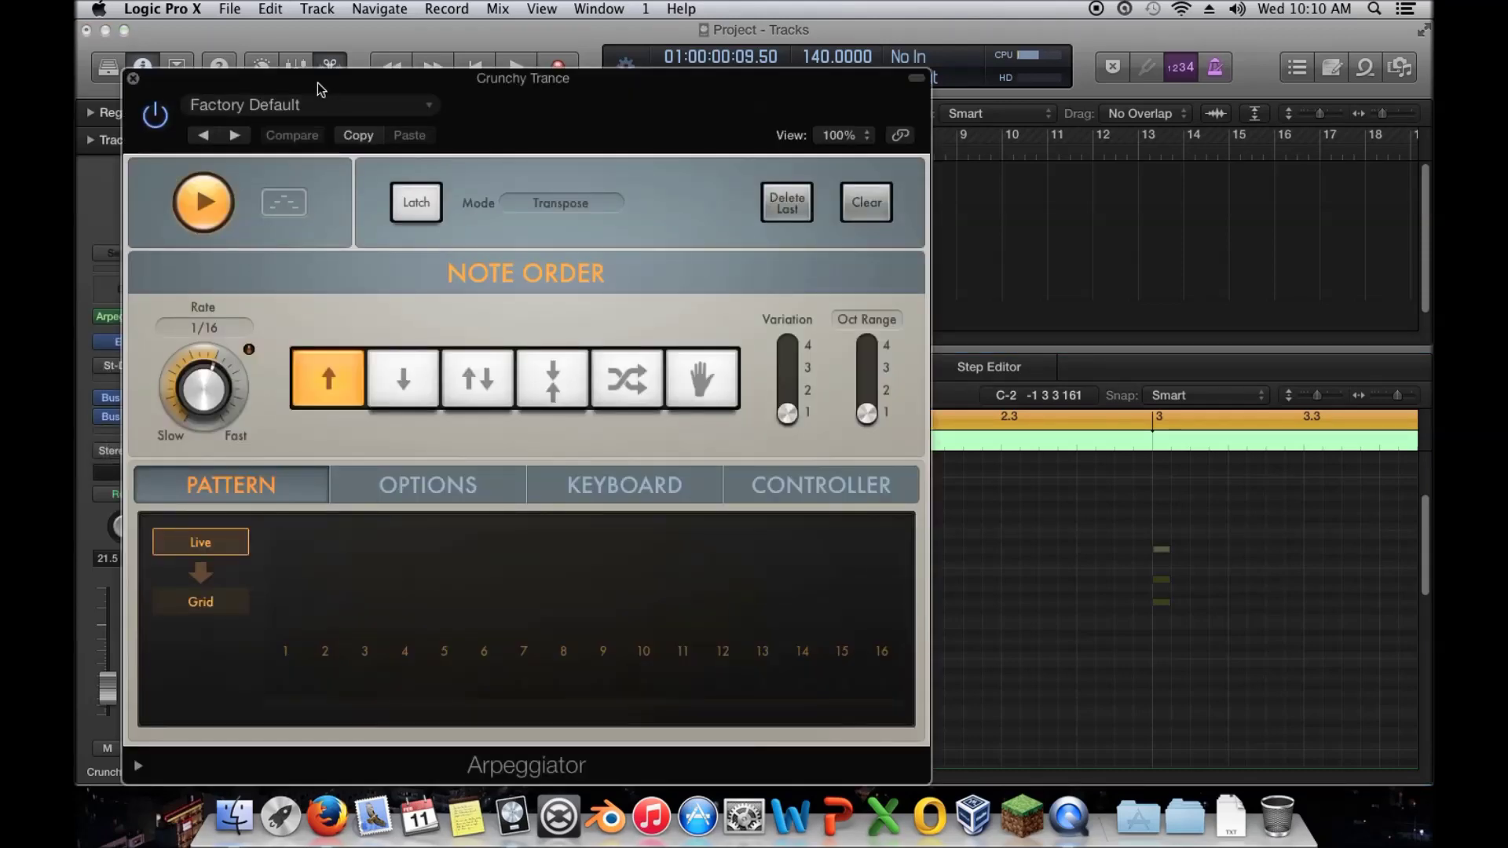
pyautogui.moveTo(321, 88); pyautogui.dragTo(1230, 184)
# Lengthen the three chord notes to one full bar and play them through the Arpeggiator
pyautogui.moveTo(644, 511); pyautogui.dragTo(848, 603)
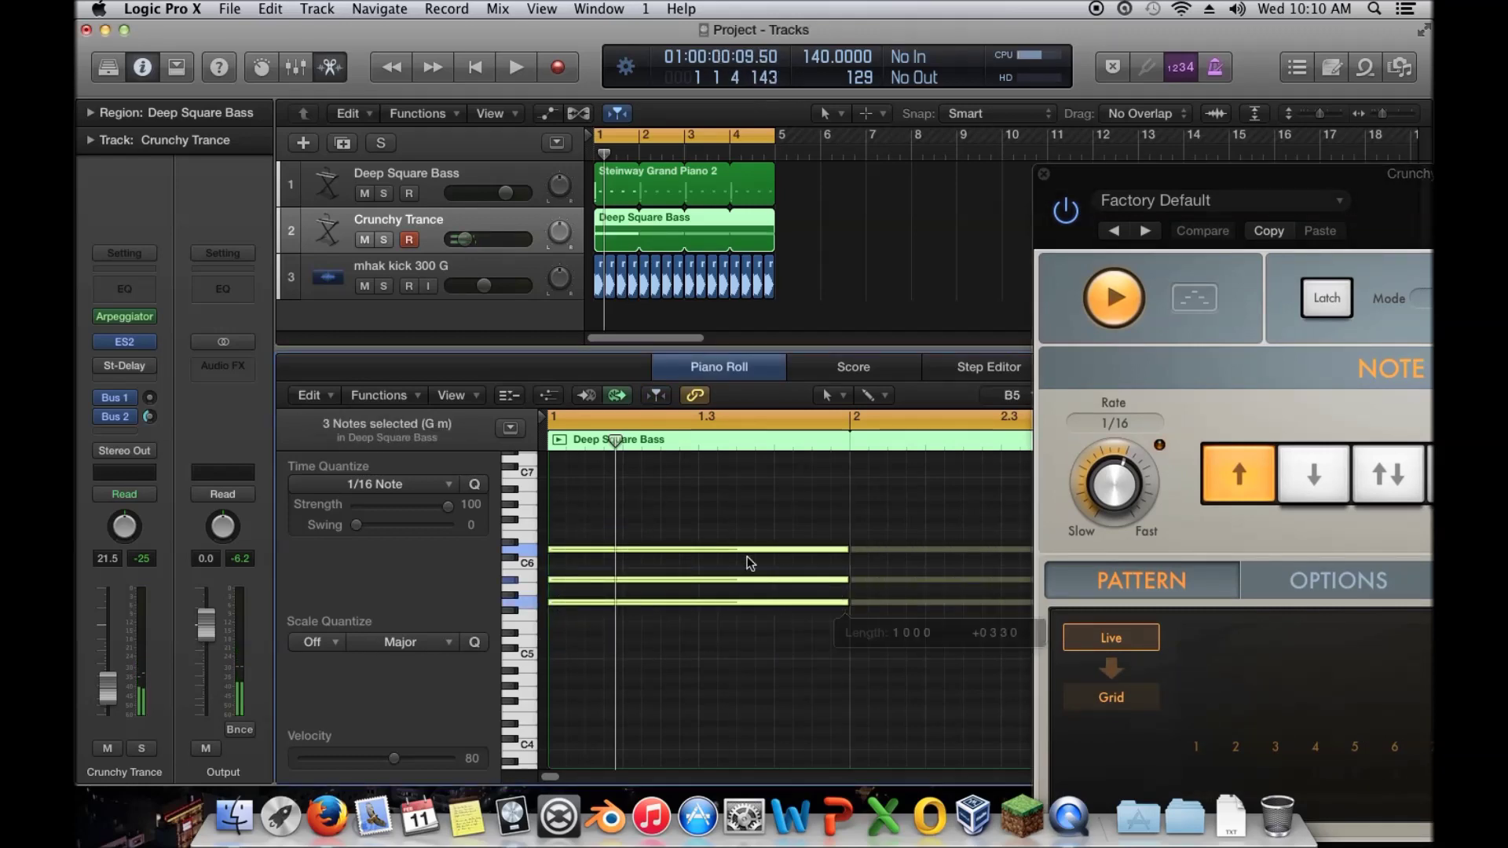
pyautogui.moveTo(1141, 186); pyautogui.dragTo(672, 94)
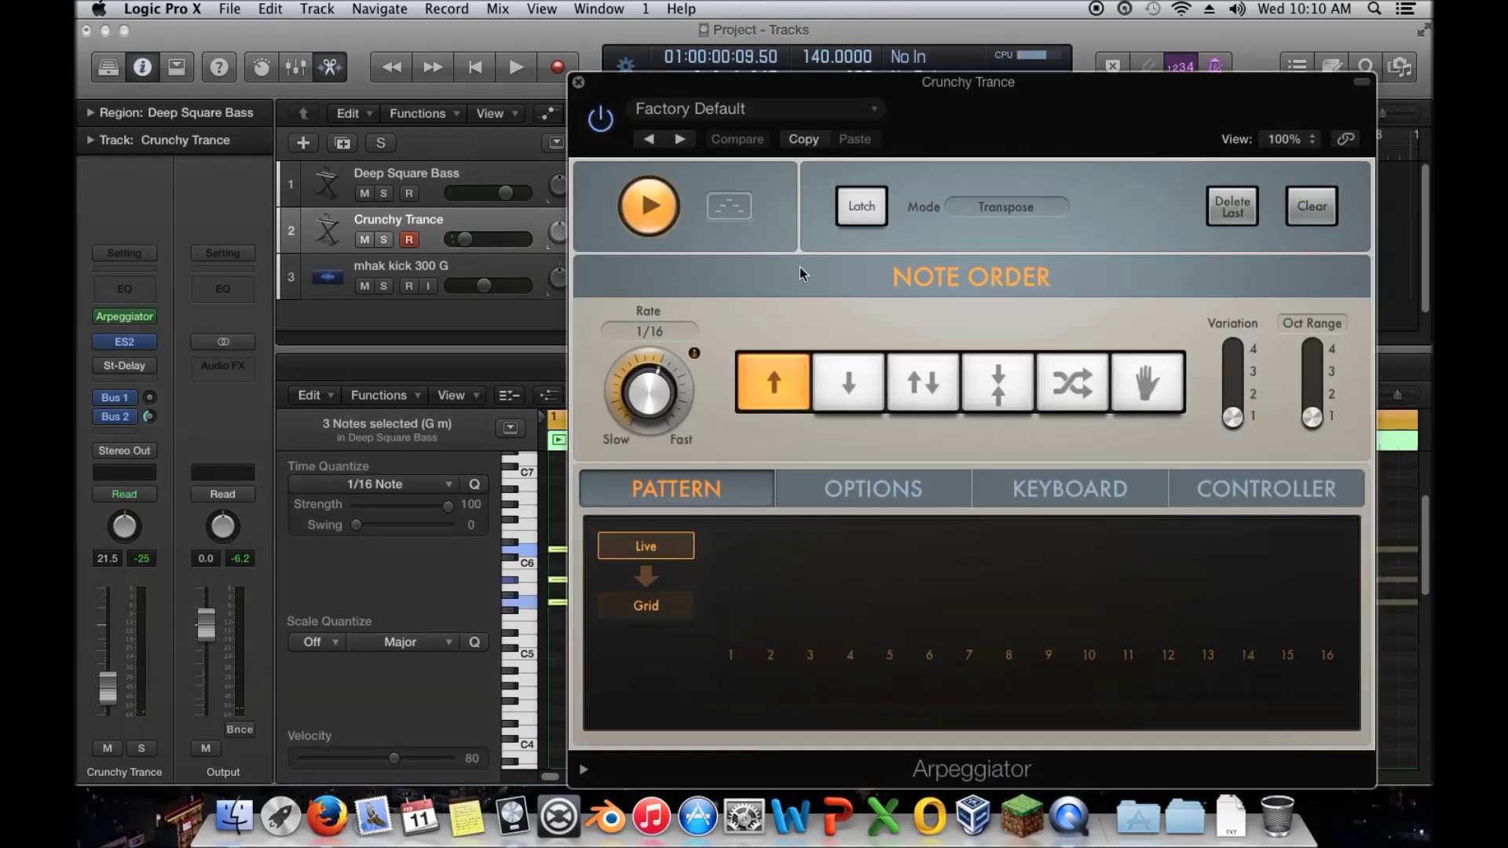
pyautogui.click(508, 62)
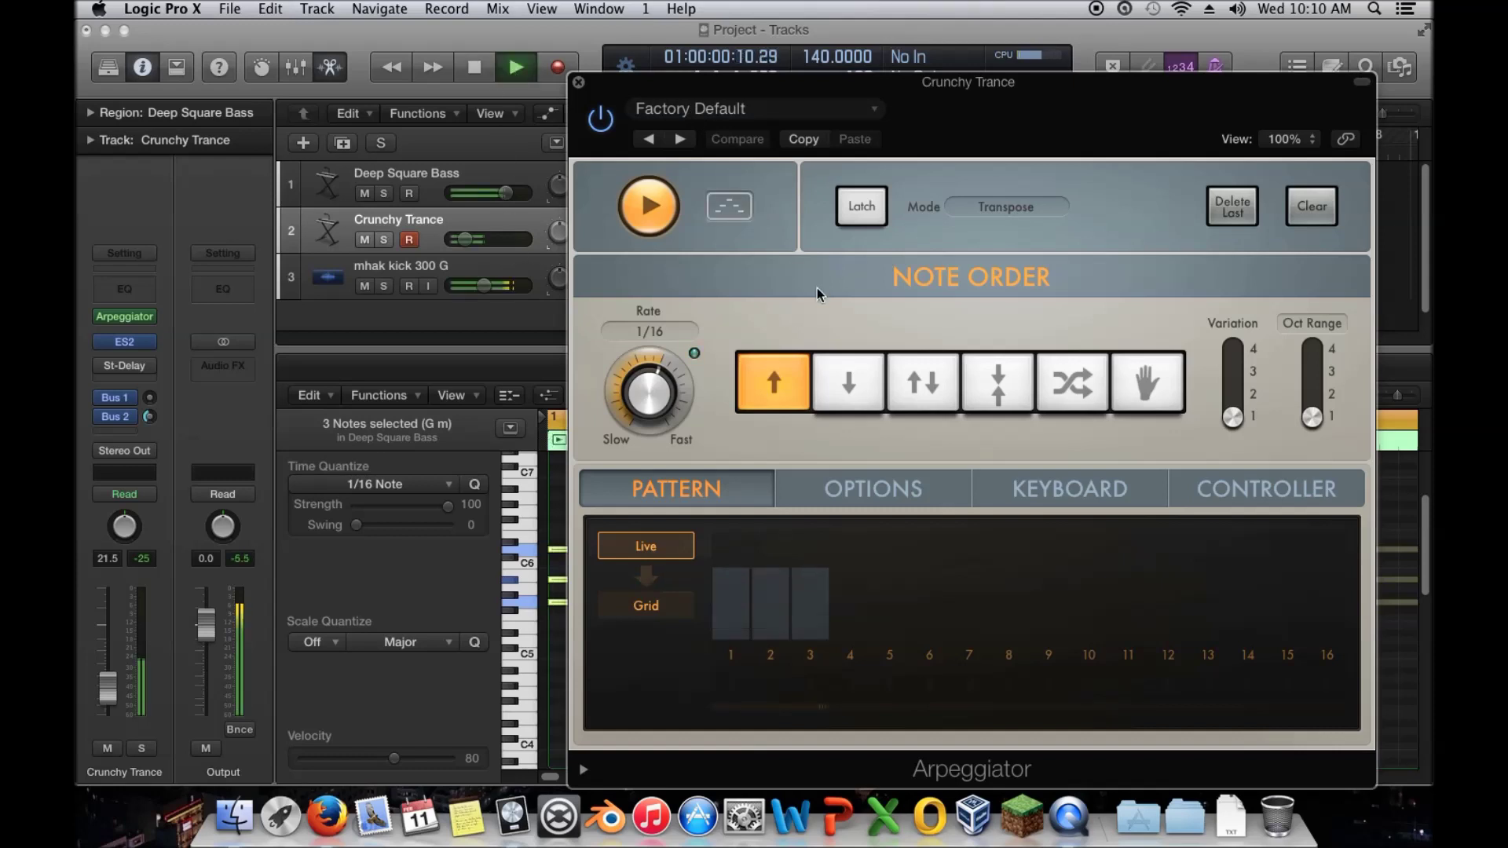
# Try the Arpeggiator's down, up/down, outside-in and random note orders during playback
pyautogui.click(846, 382)
pyautogui.click(933, 393)
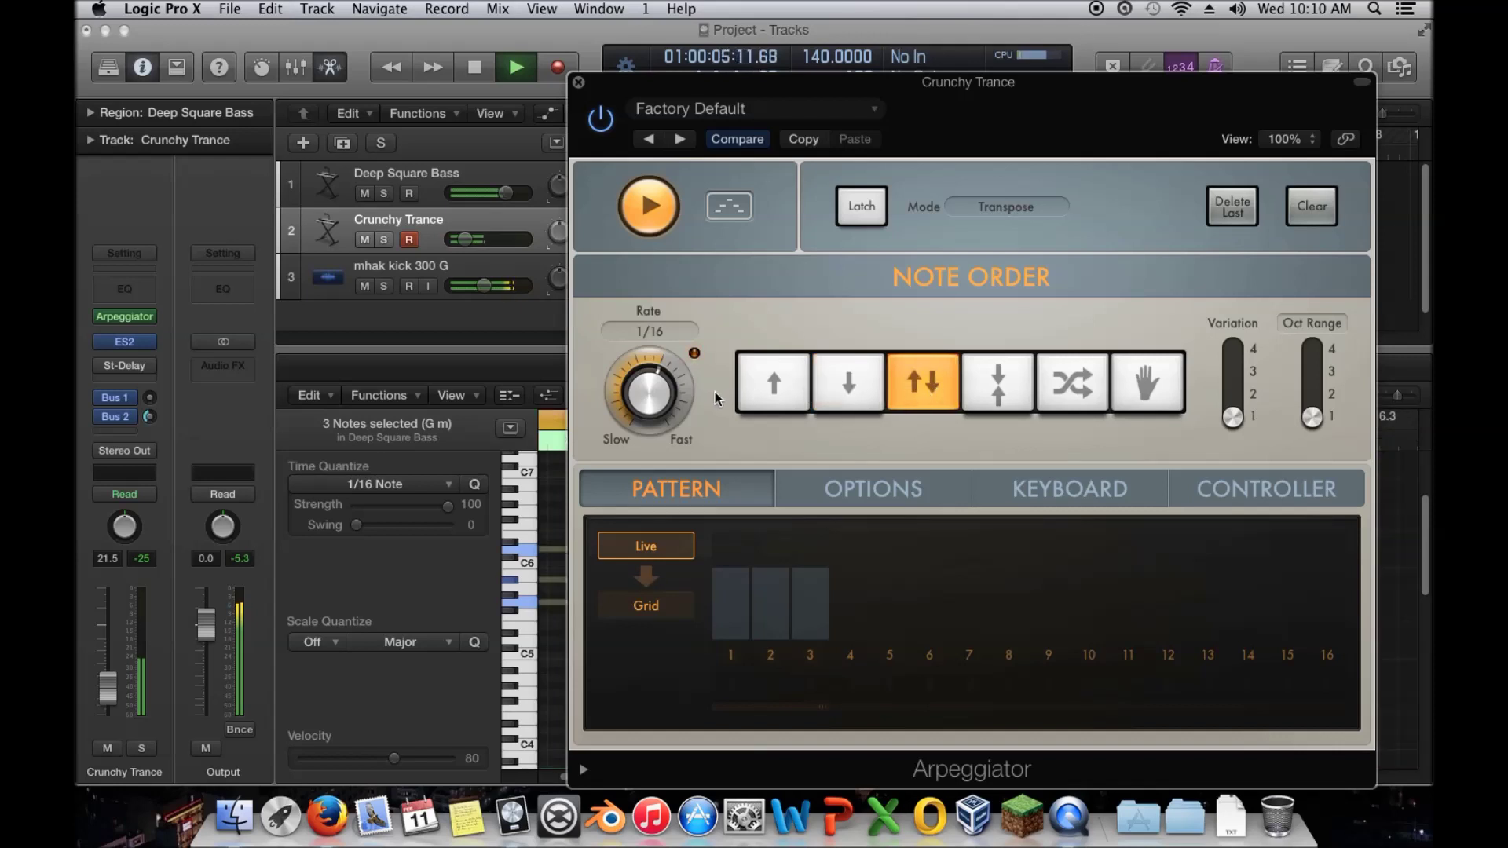
pyautogui.click(1010, 383)
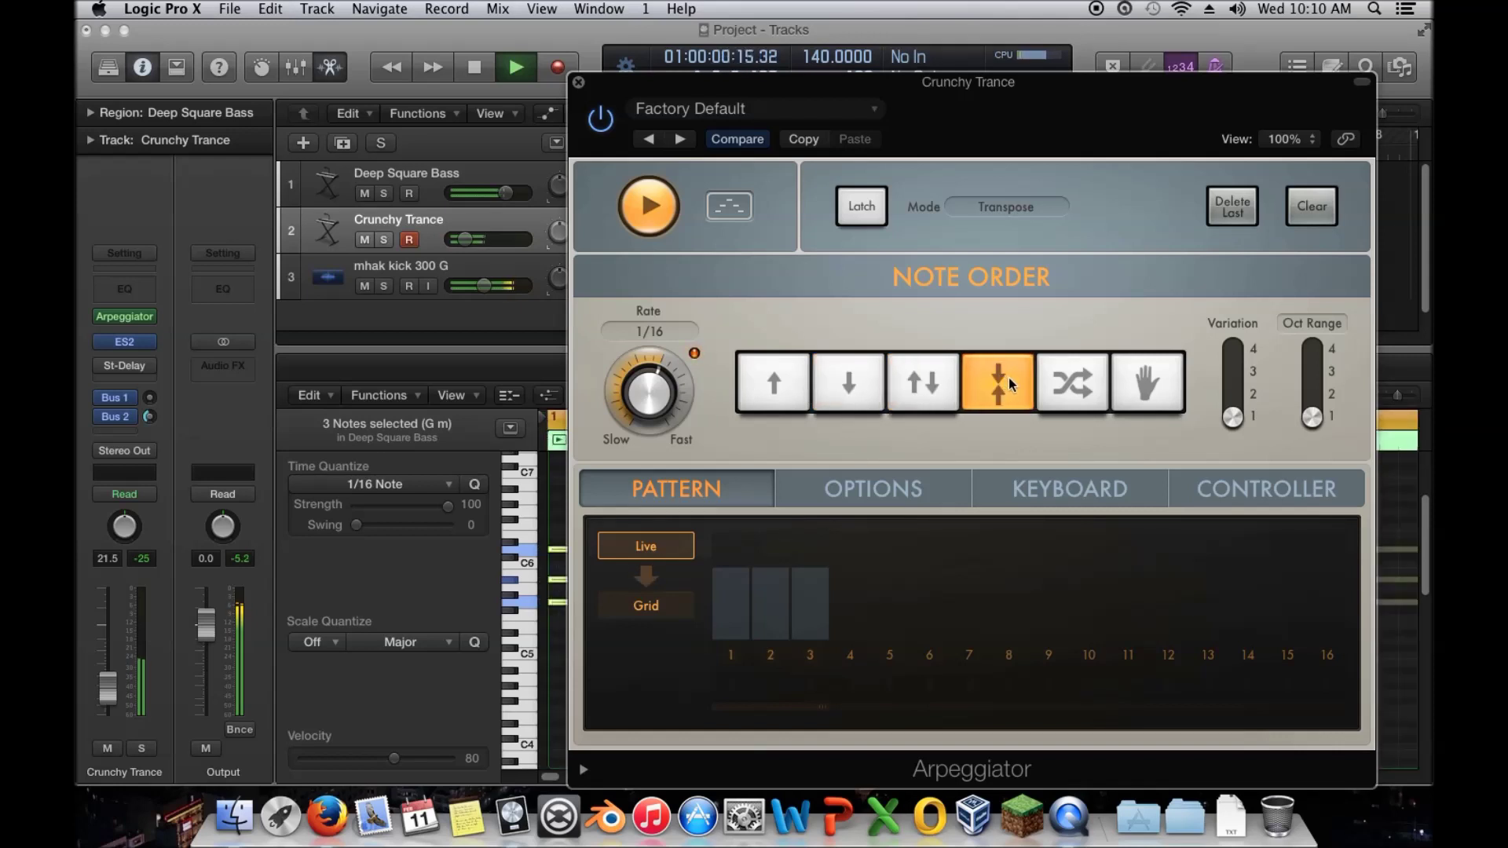
pyautogui.click(1072, 382)
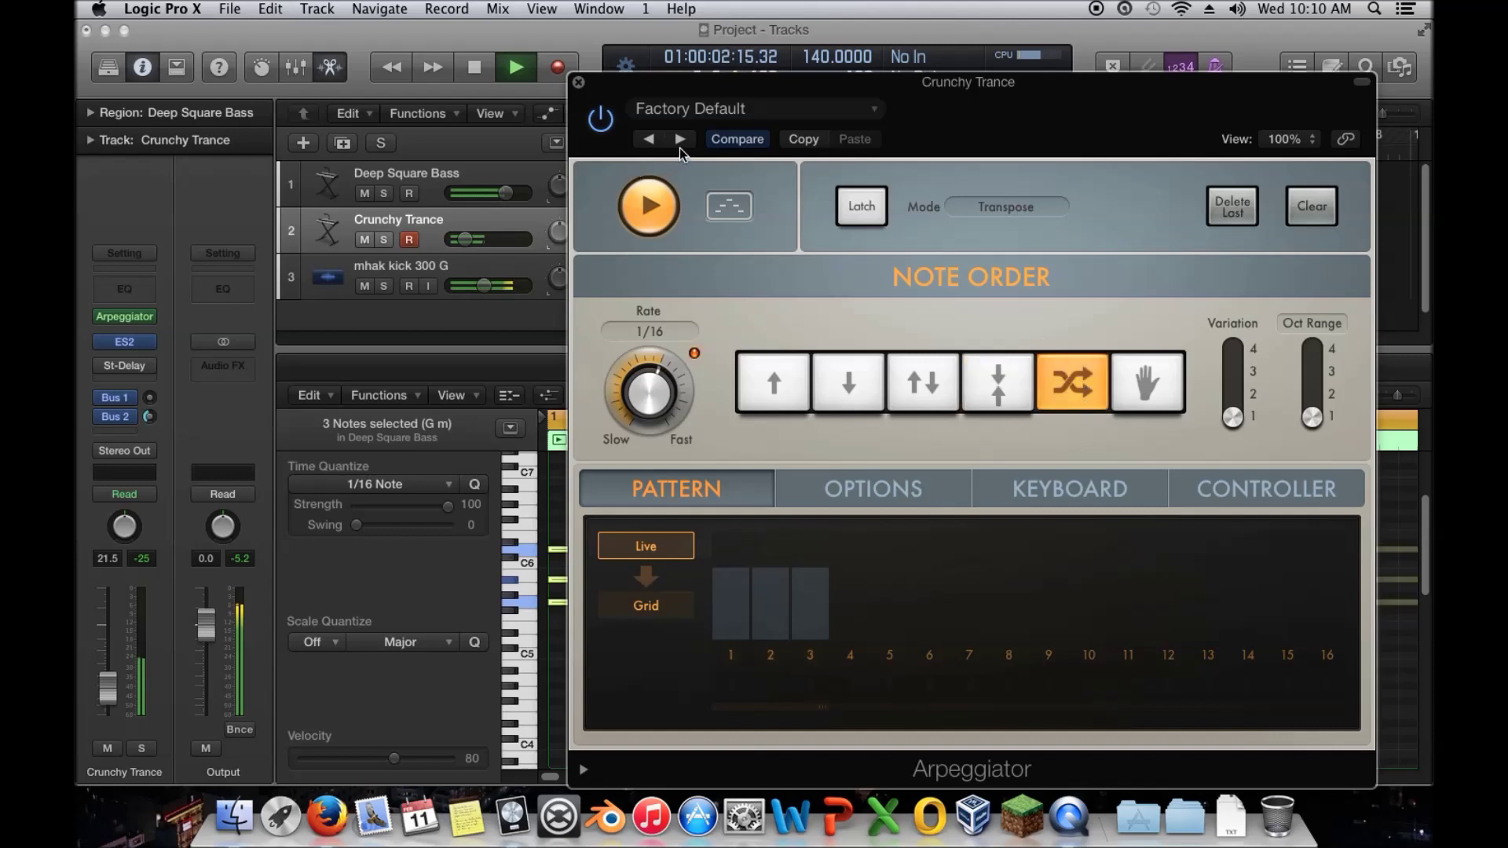
# Audition the Arpeggiator presets from Chord Cycle 01 through Classic Cycle 06, keep the last, and set its note order to up/down
pyautogui.click(681, 146)
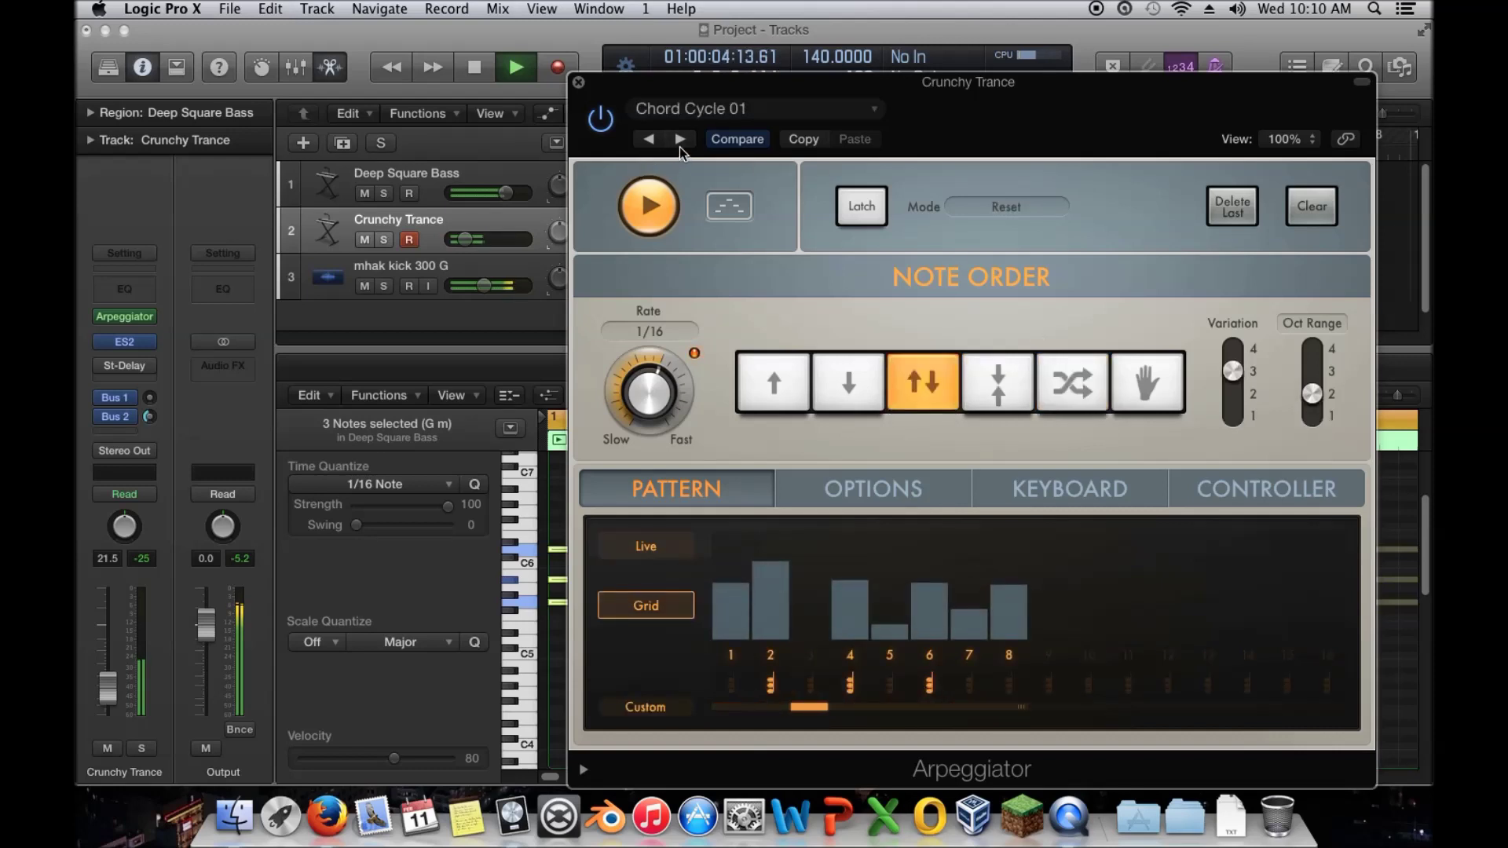
pyautogui.click(680, 139)
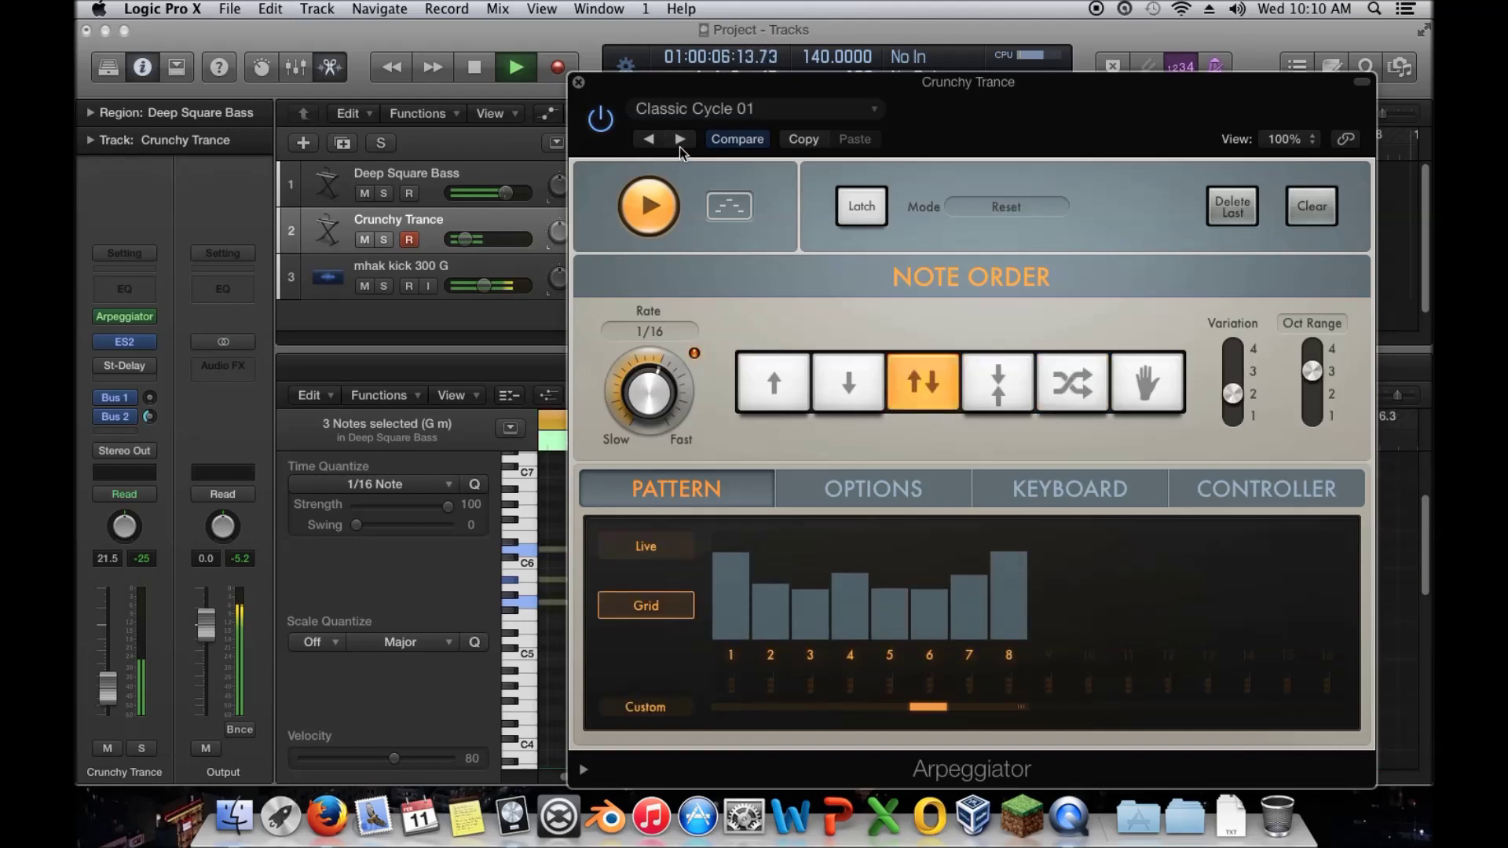
pyautogui.click(681, 147)
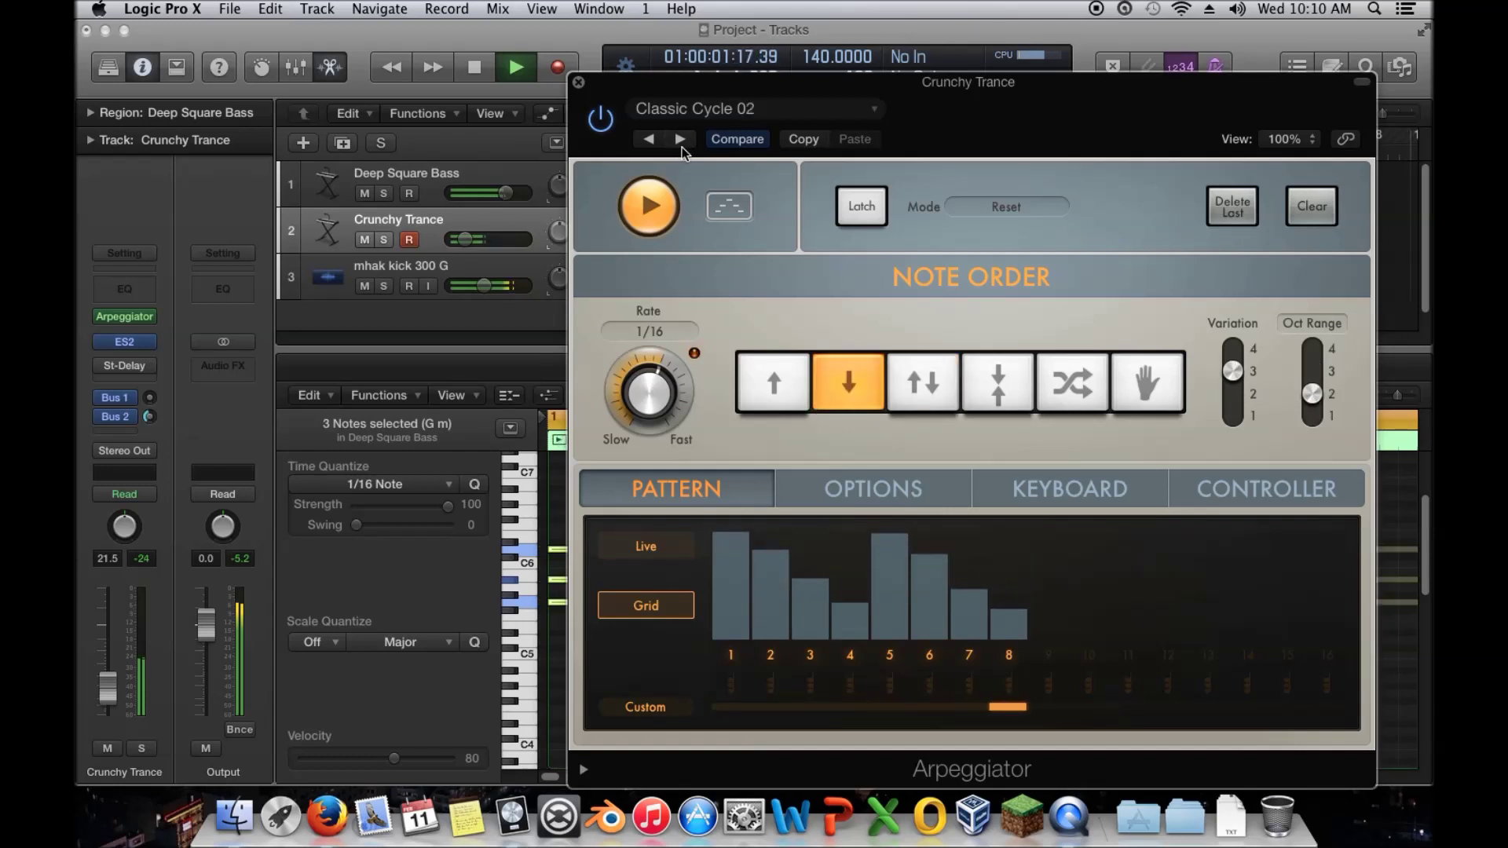
pyautogui.click(681, 147)
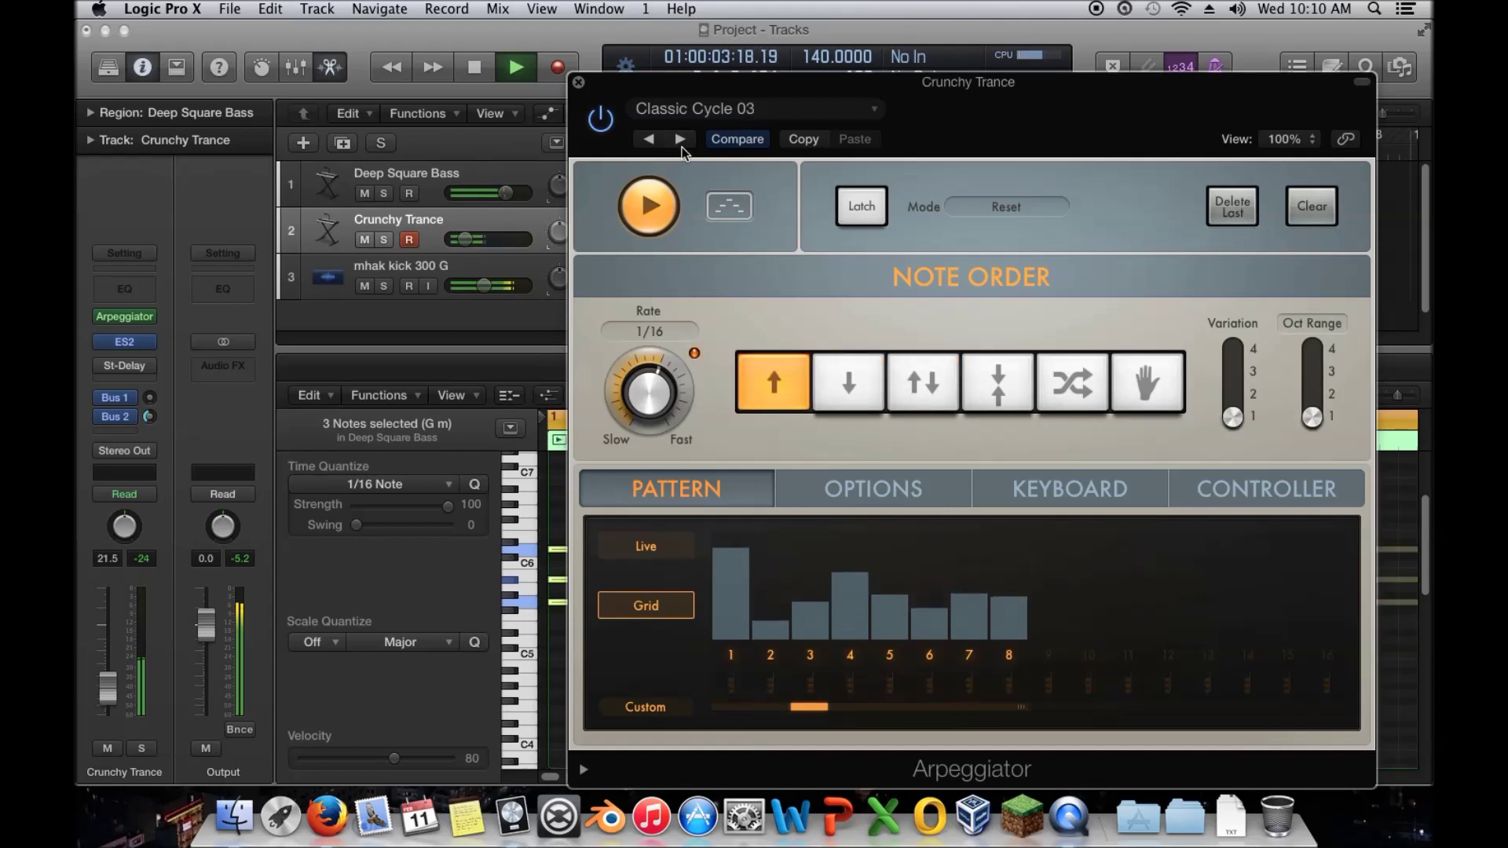
pyautogui.click(681, 147)
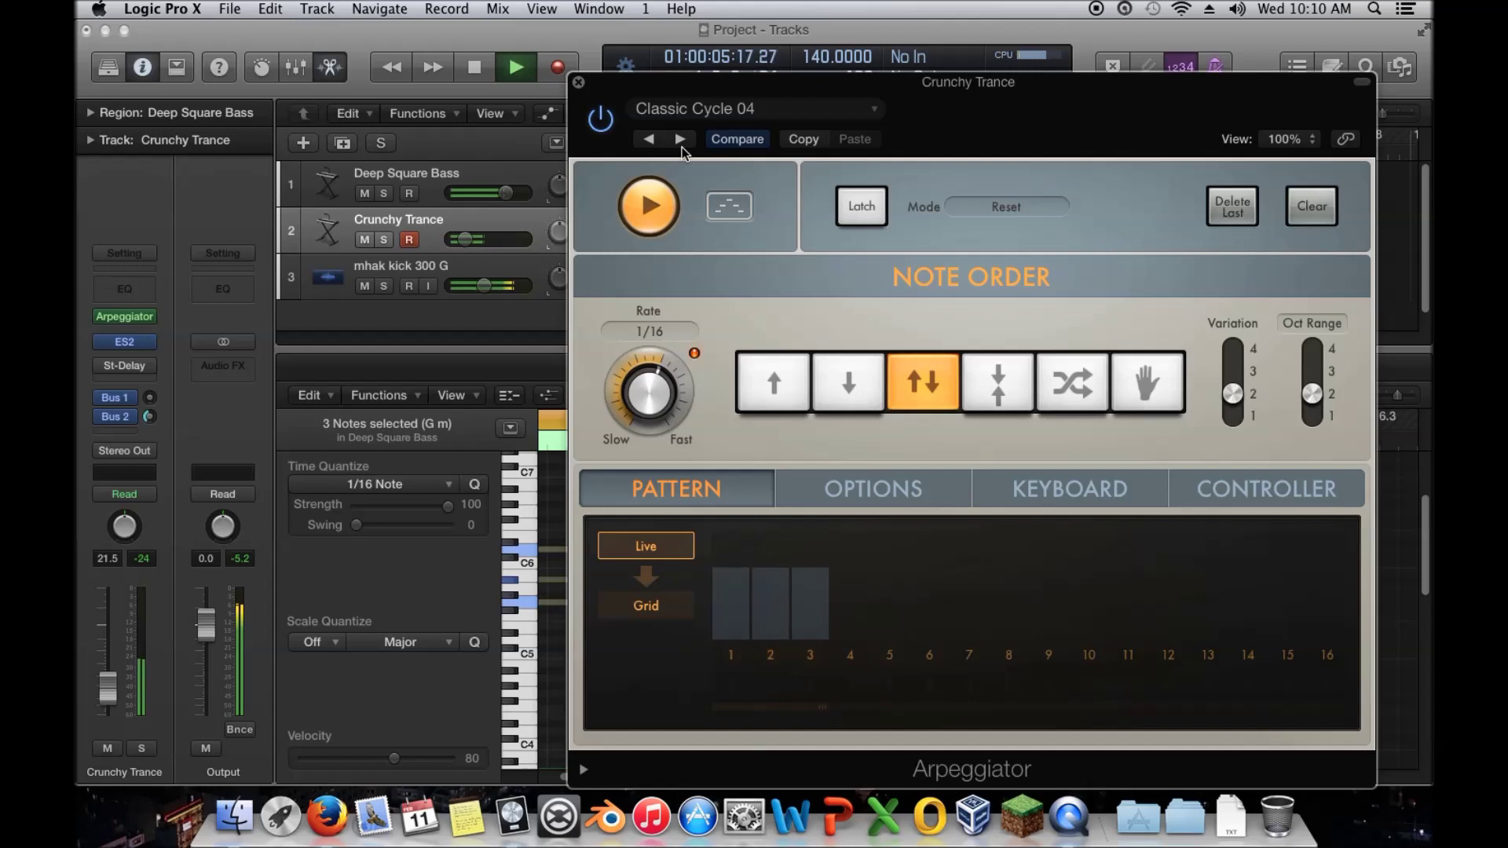
pyautogui.click(681, 147)
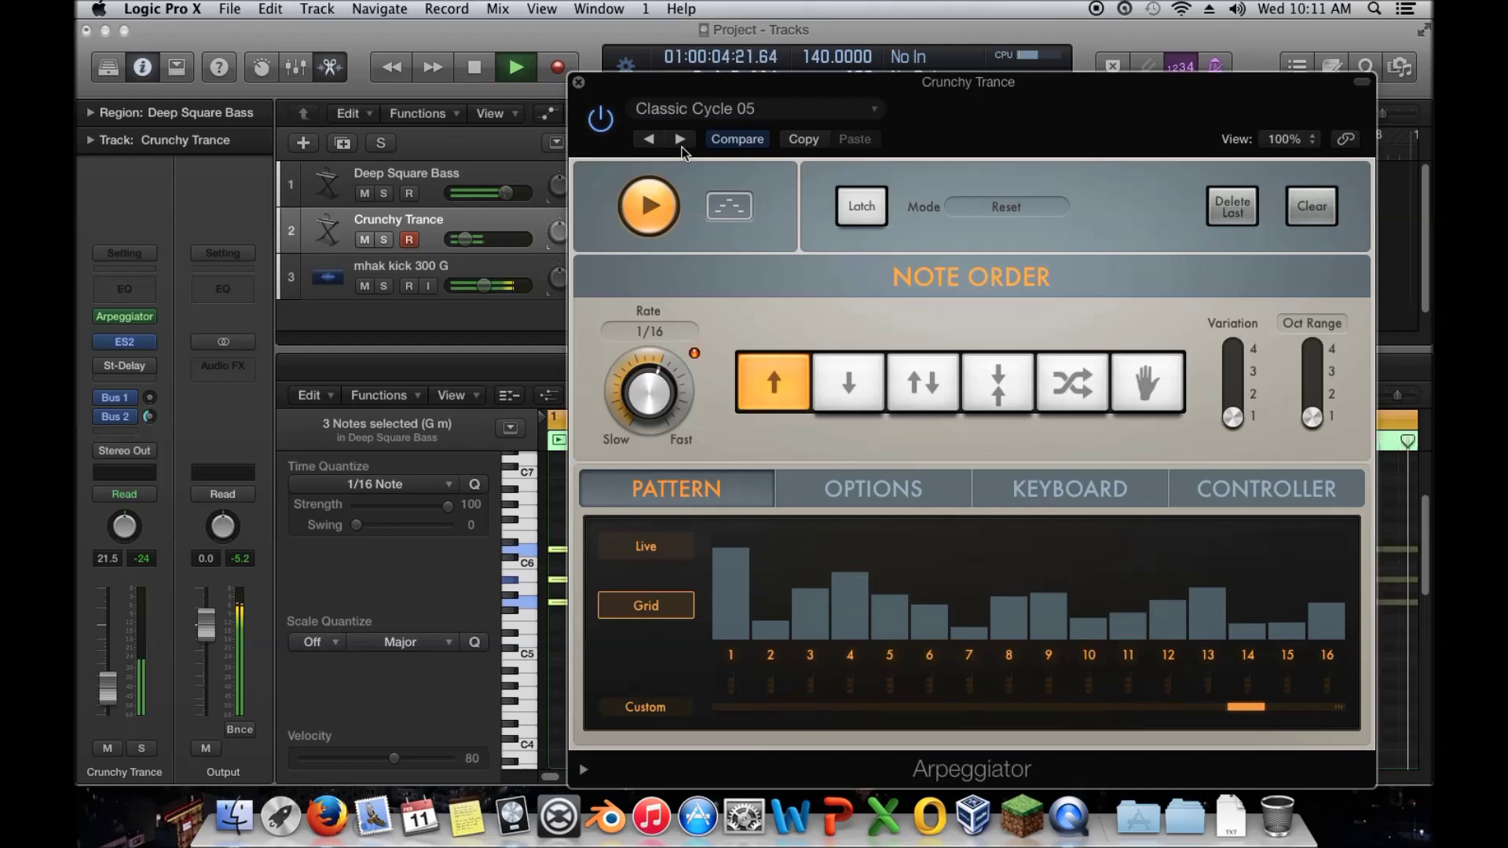
pyautogui.click(680, 147)
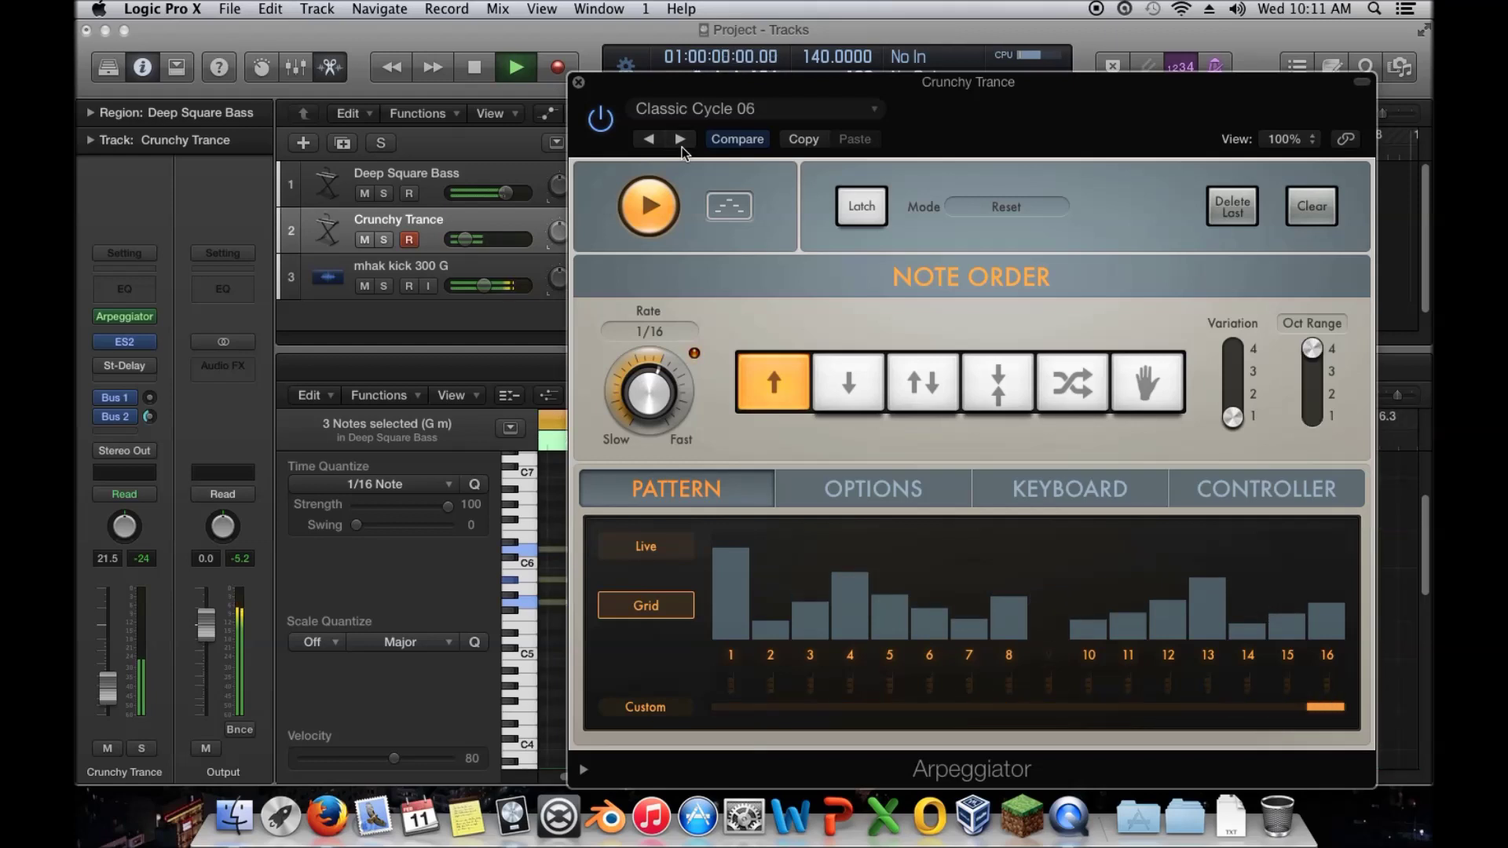
pyautogui.click(930, 377)
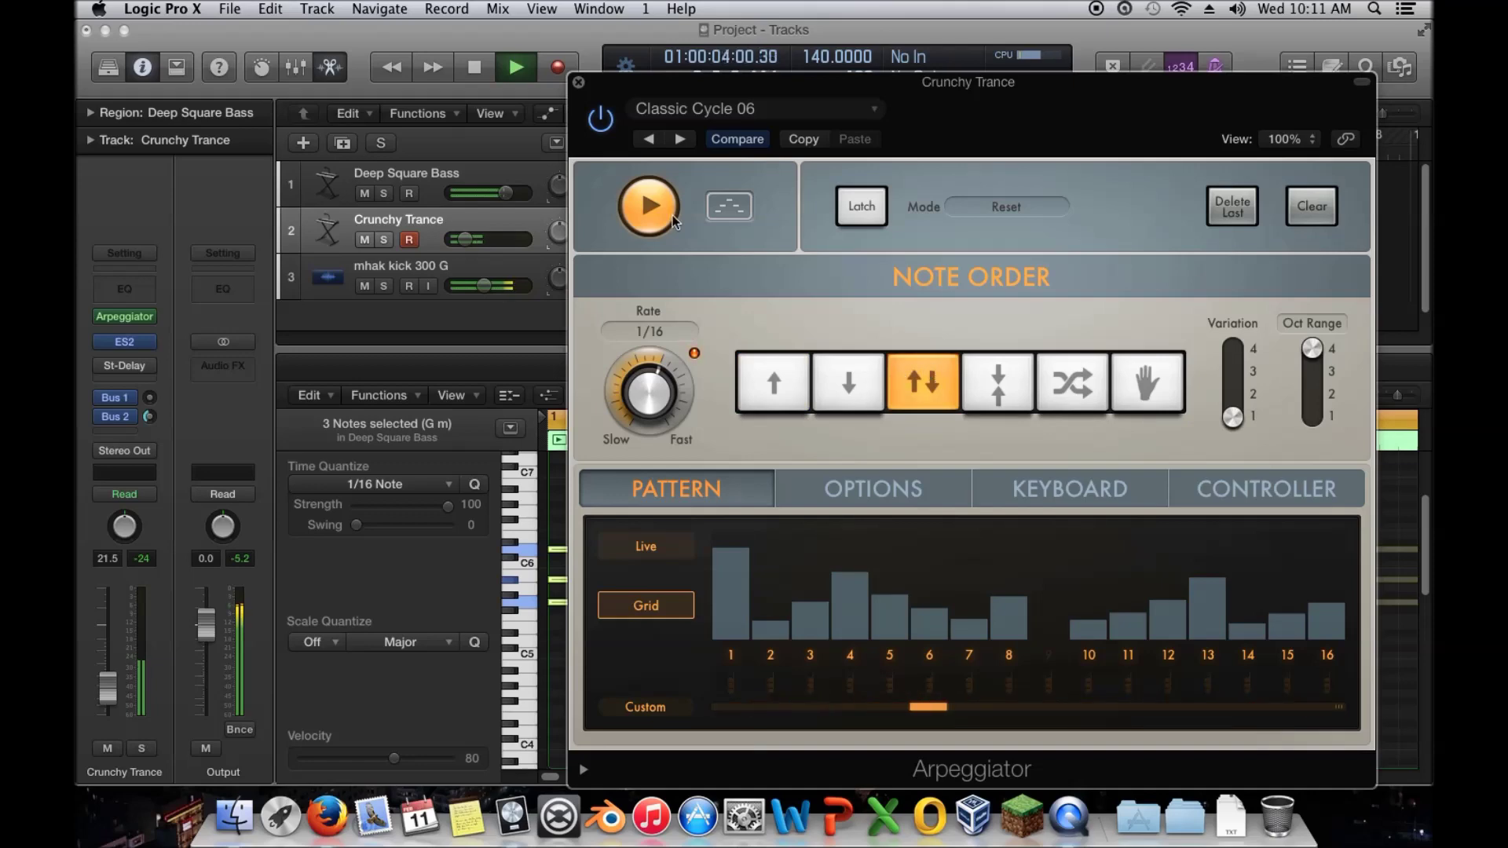
# Audition the Arpeggiator presets from Classic Groove 01 to Complex Chord Groove 02 during playback, then close the effect and stop
pyautogui.click(681, 139)
pyautogui.click(696, 110)
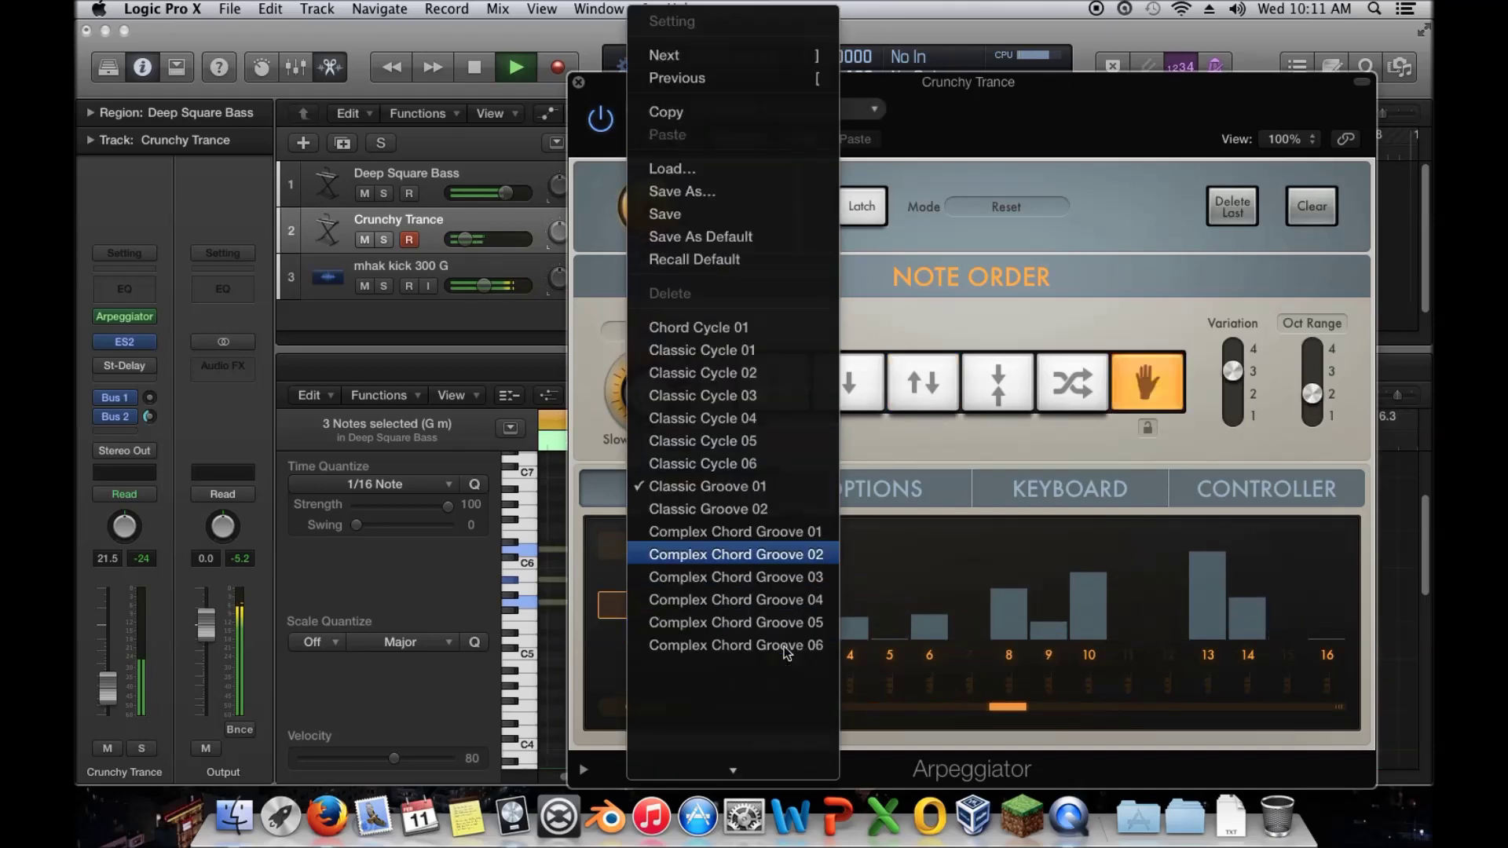
pyautogui.click(738, 150)
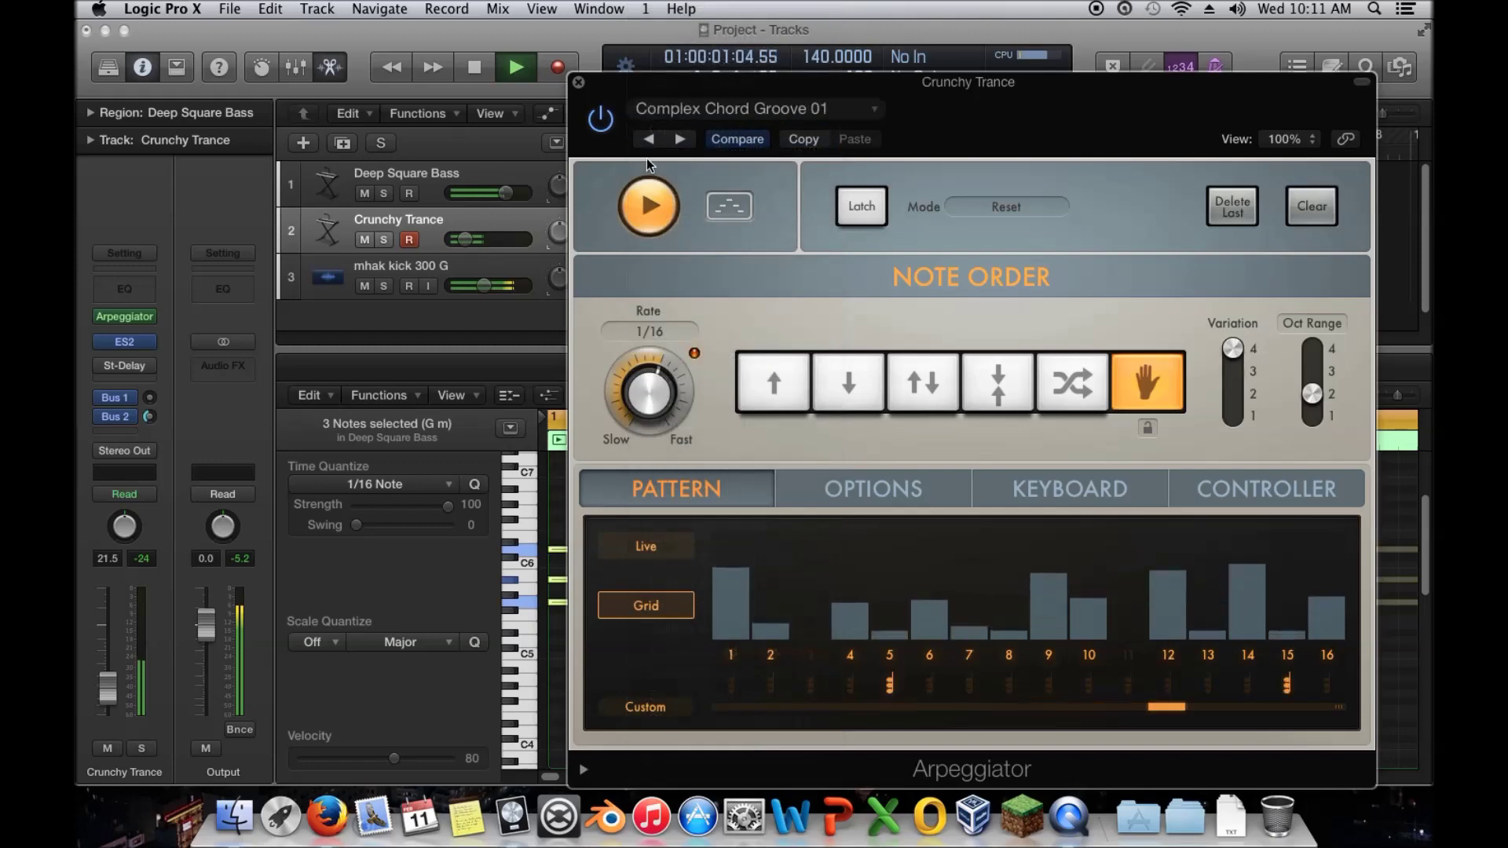
pyautogui.click(681, 139)
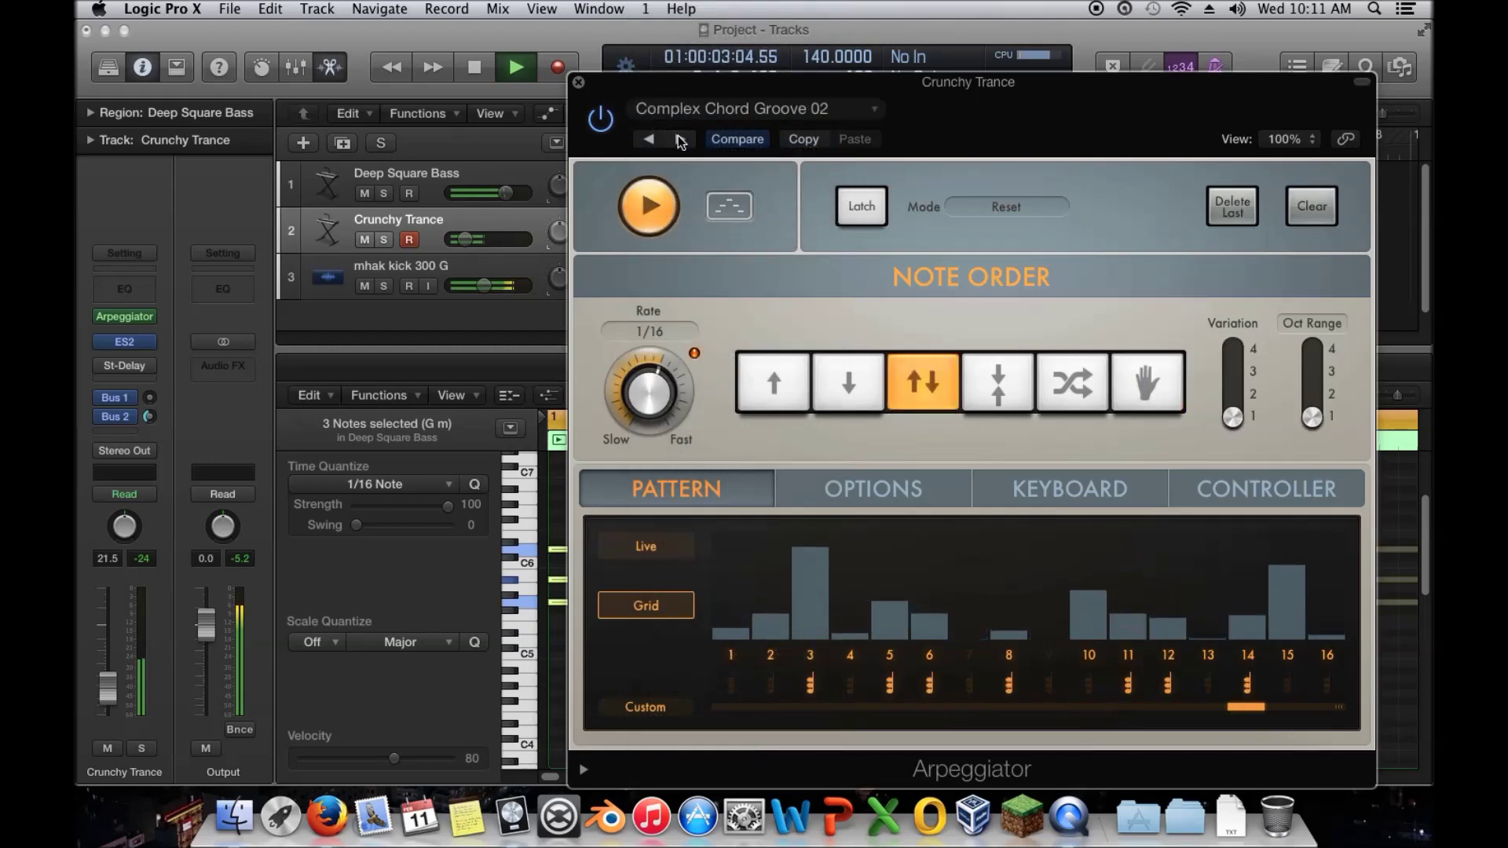
pyautogui.click(578, 82)
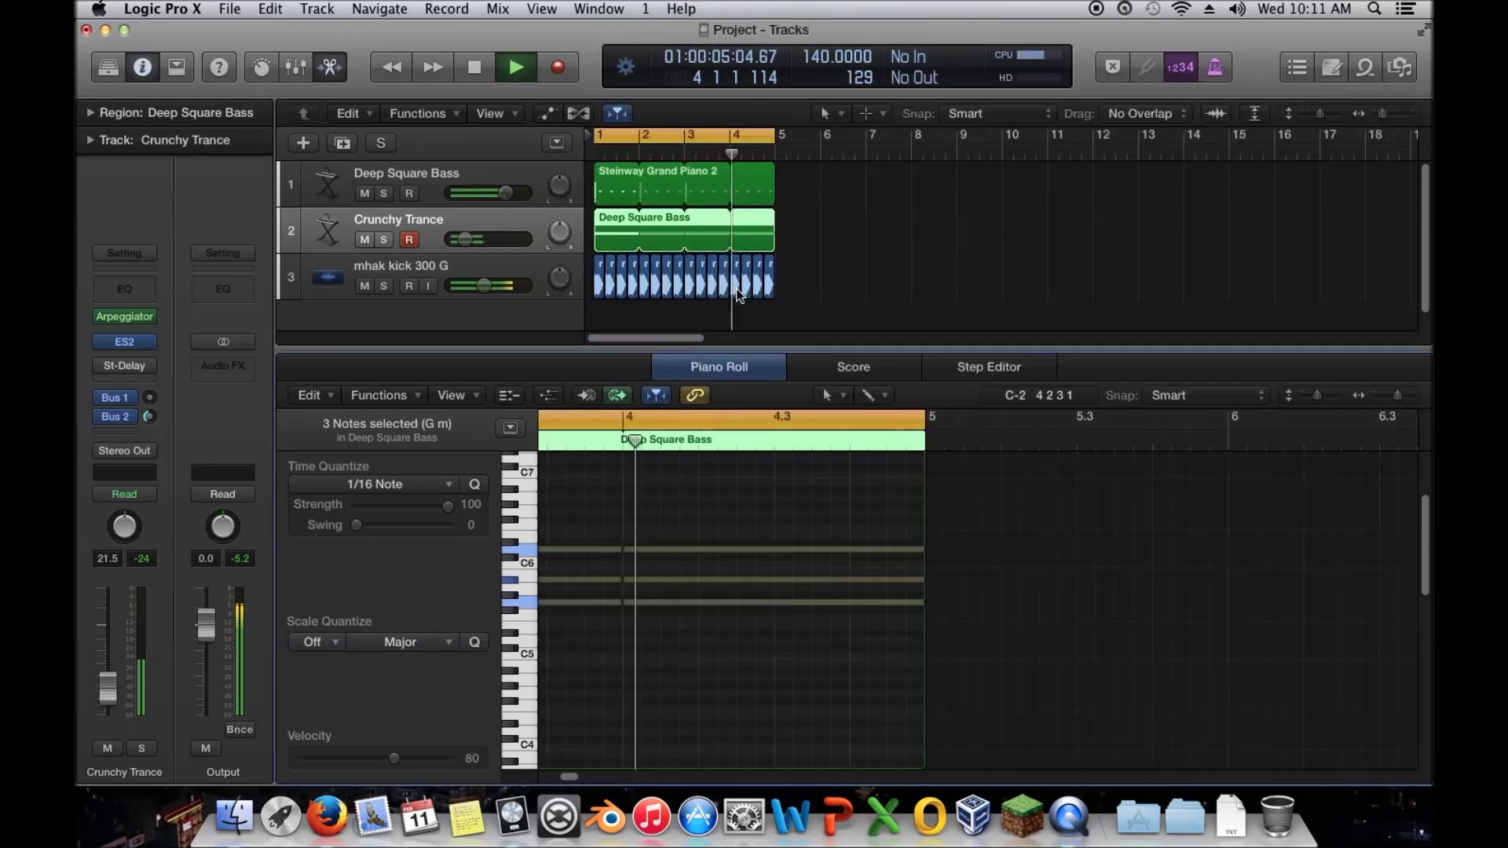
pyautogui.press('space')
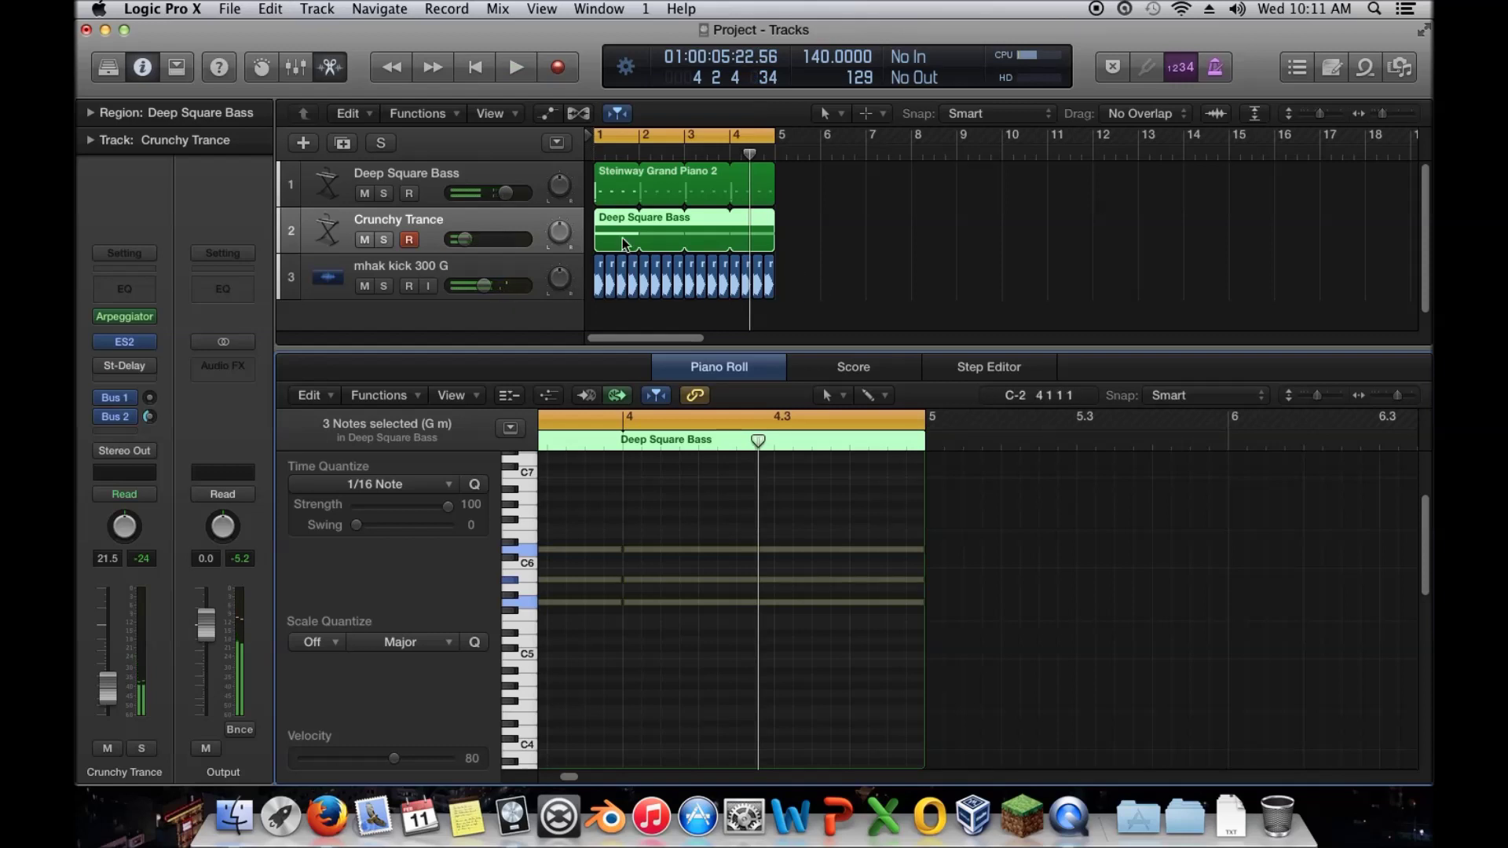
# Add a one-bar F6 note above the three chord notes in bar 1 and play the result
pyautogui.moveTo(126, 321)
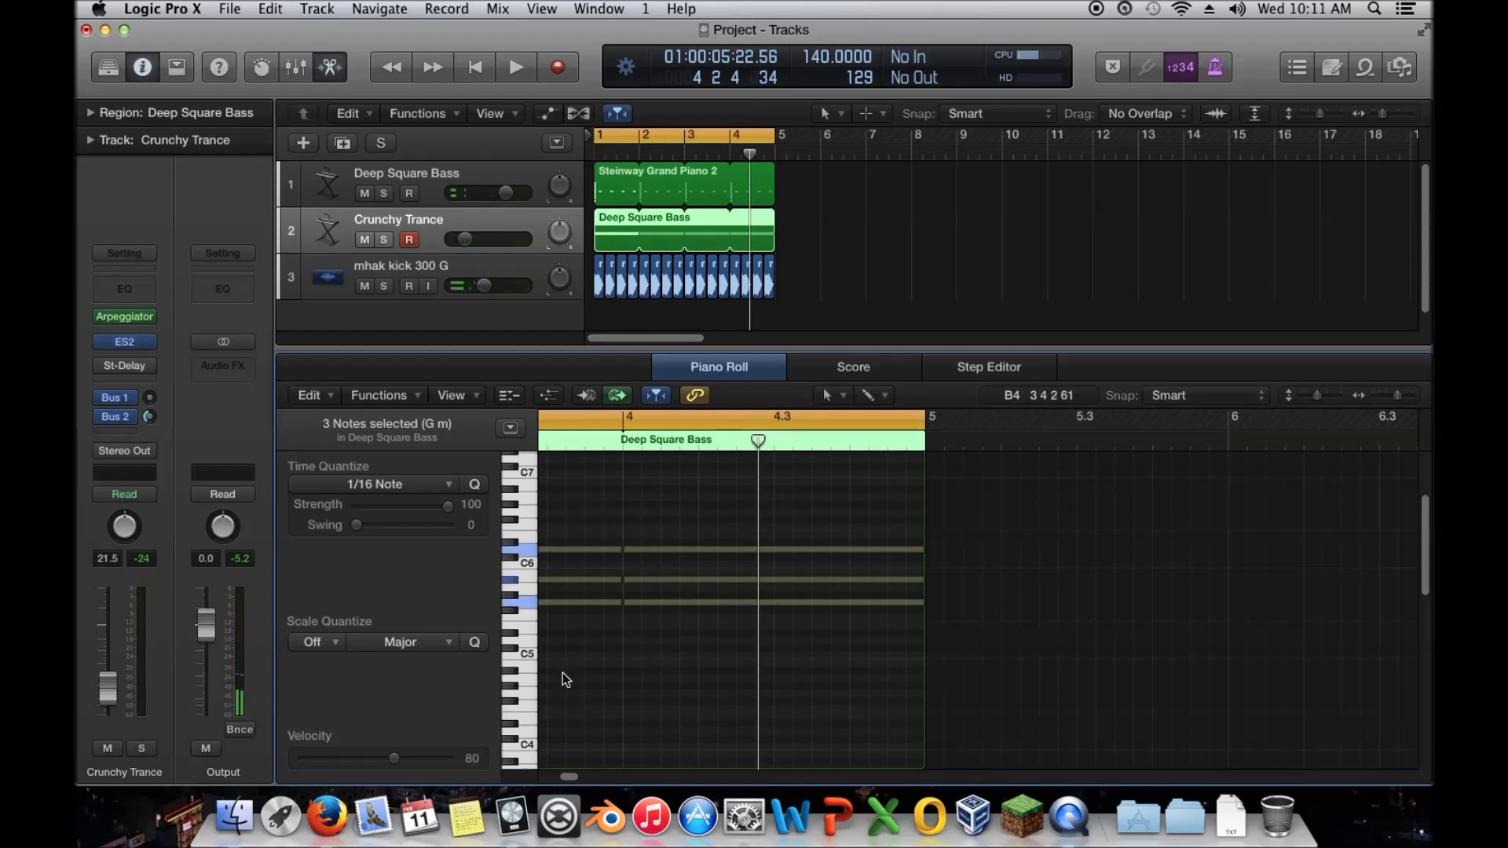
pyautogui.moveTo(571, 778); pyautogui.dragTo(531, 775)
pyautogui.click(688, 620)
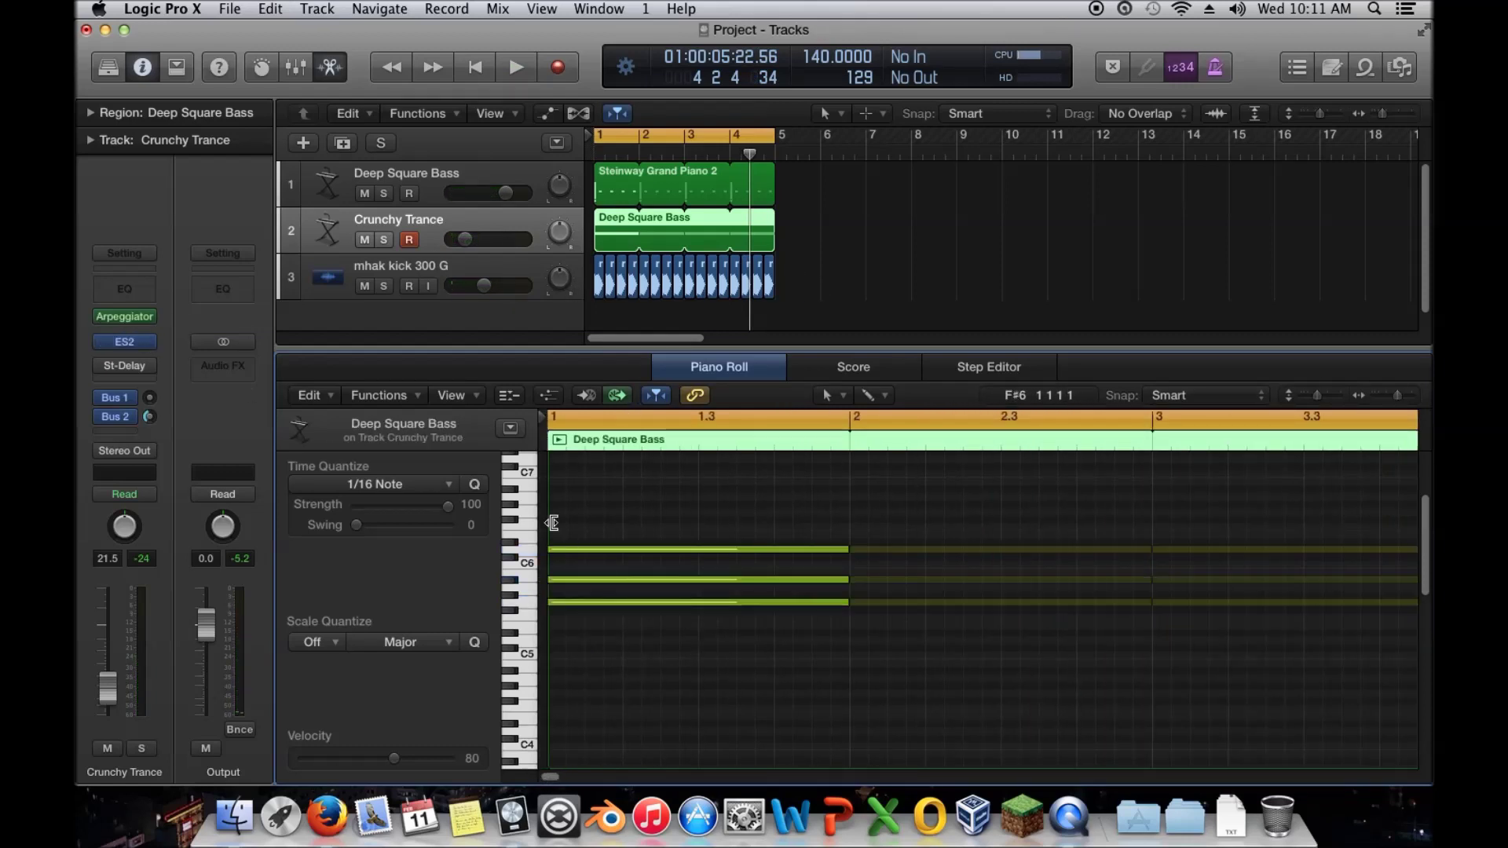
pyautogui.click(558, 528)
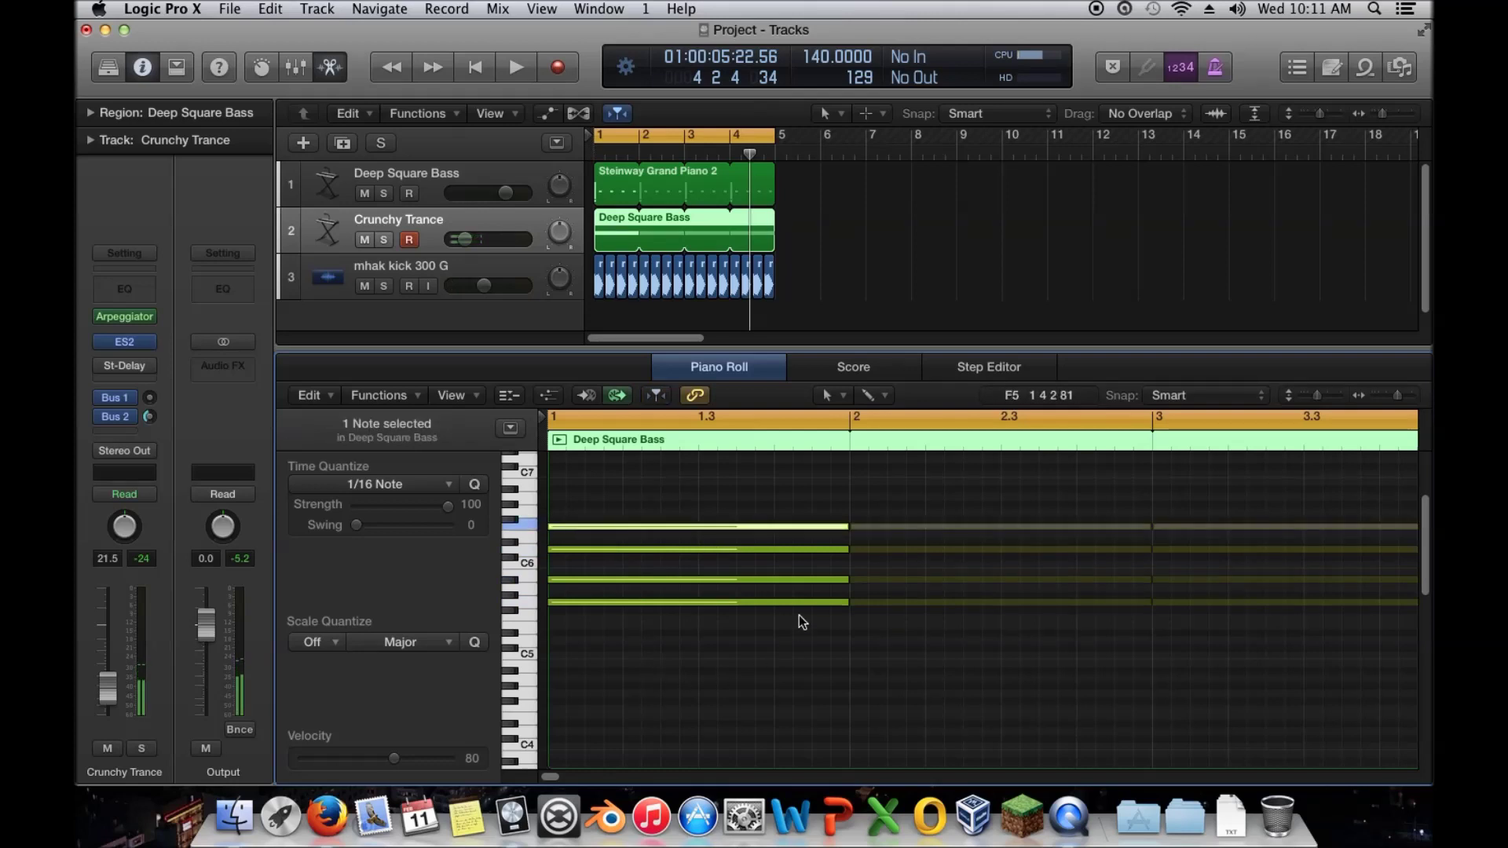
pyautogui.press('space')
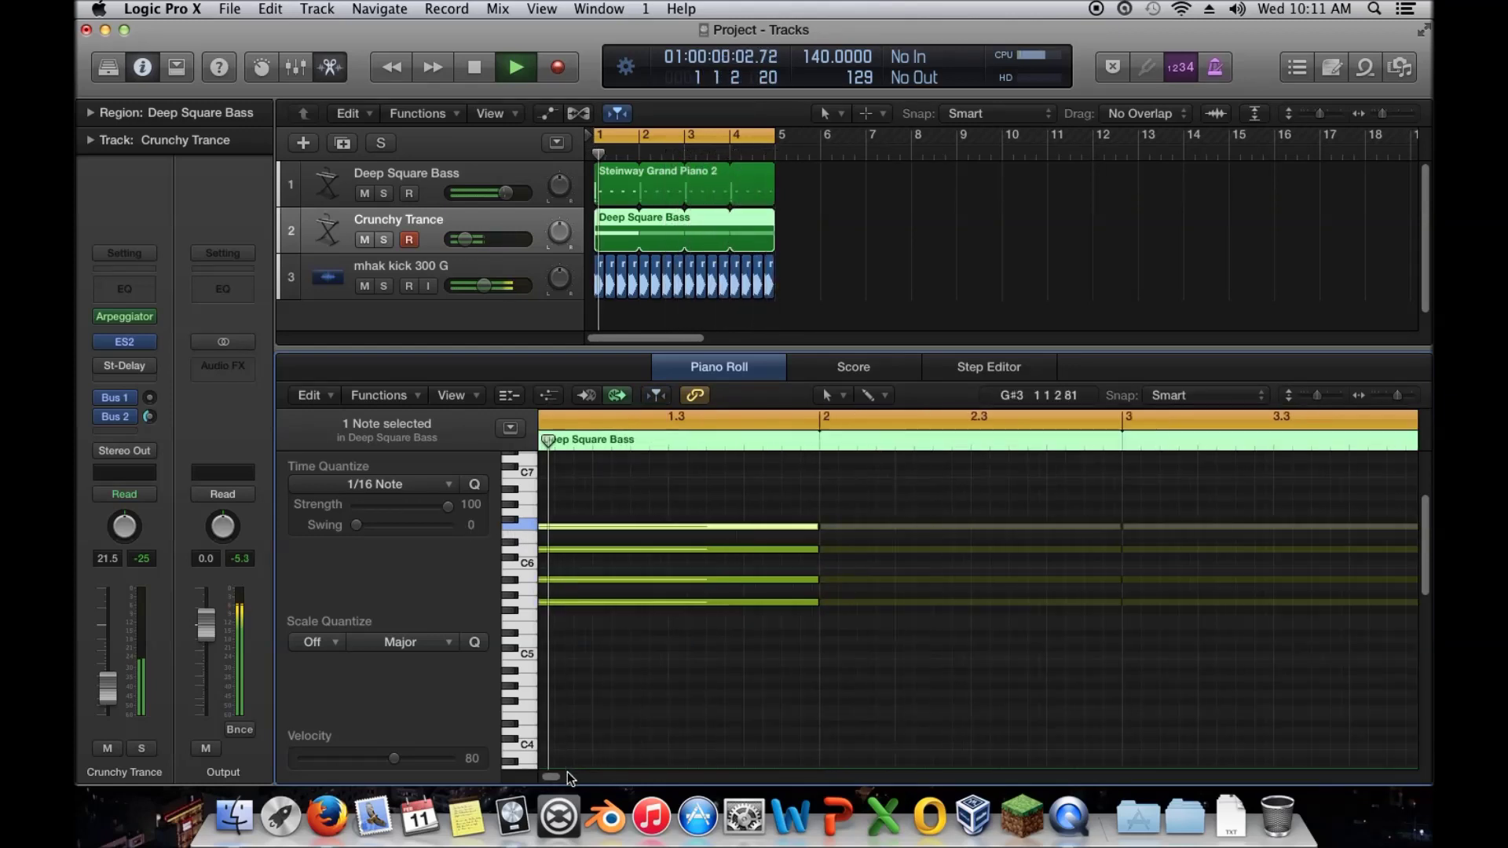
# Compare the chord with and without the added F6 note during playback, then stop and delete that note
pyautogui.moveTo(573, 776); pyautogui.dragTo(500, 767)
pyautogui.moveTo(630, 494); pyautogui.dragTo(626, 531)
pyautogui.press('Delete')
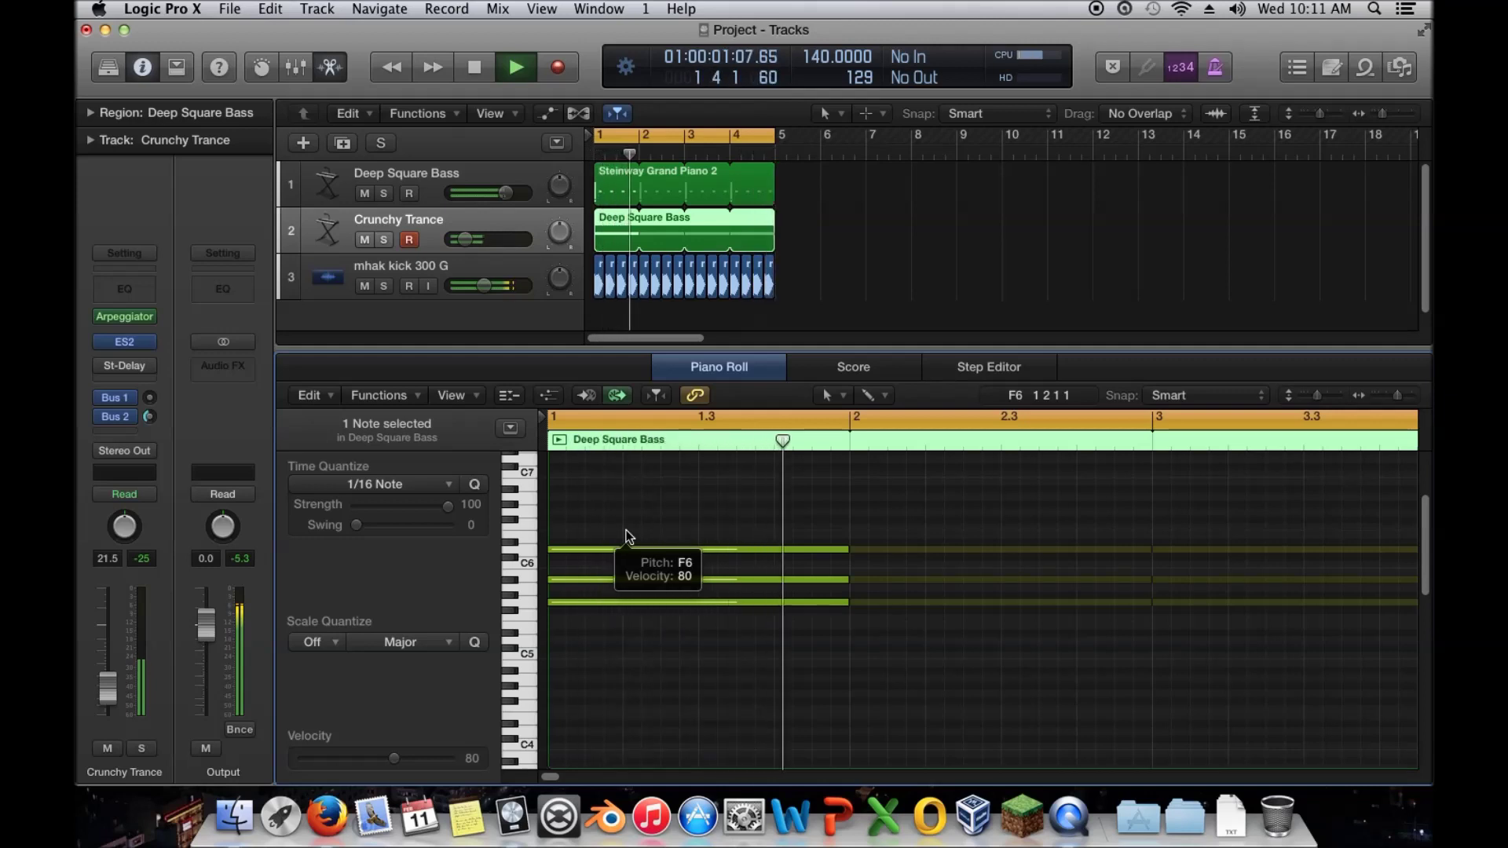
pyautogui.hotkey('alt', 'shift', 'Down')
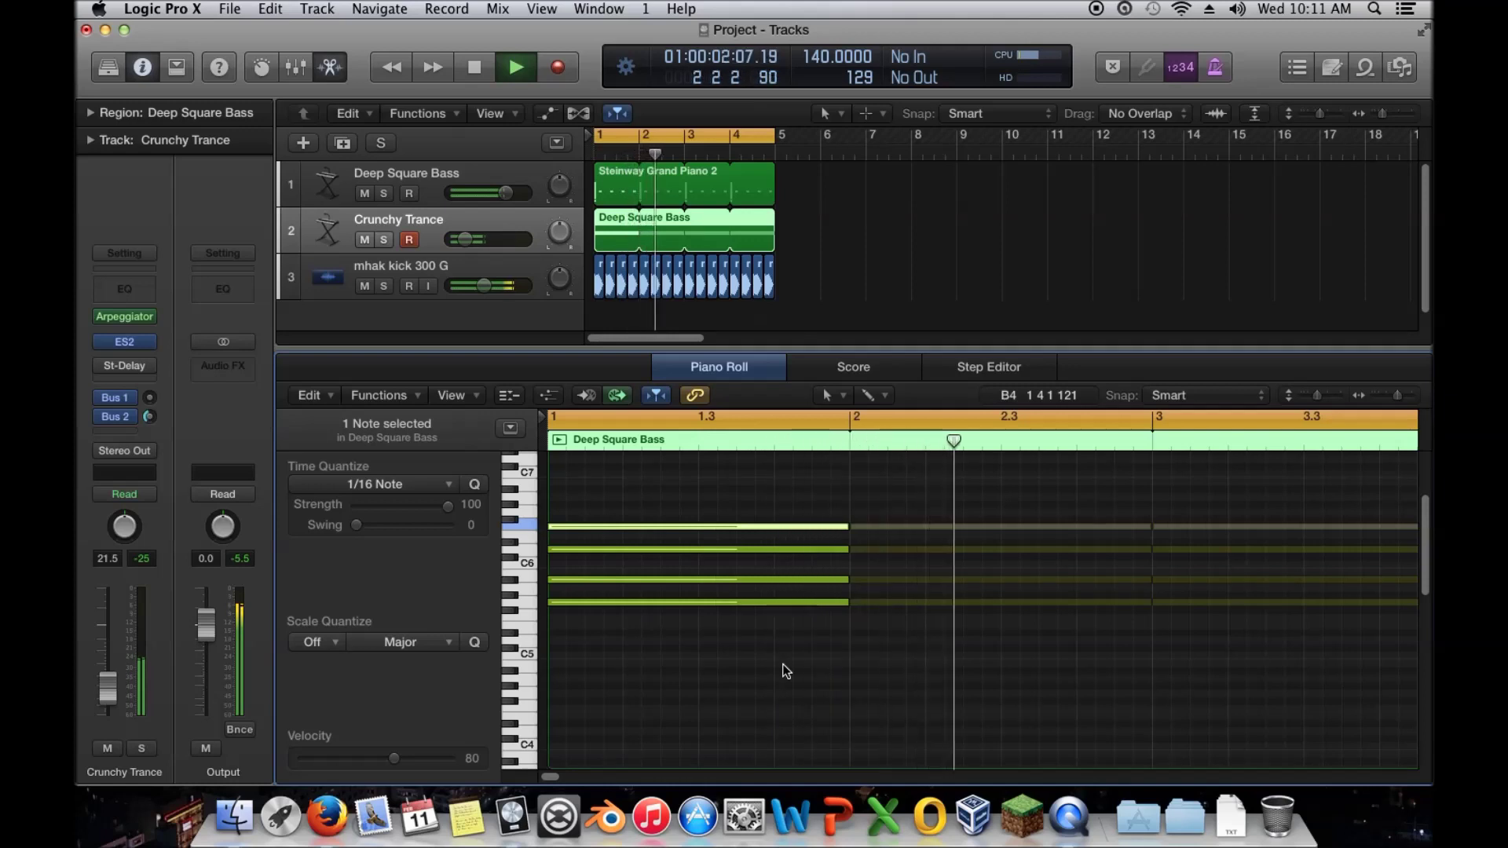
pyautogui.press('space')
pyautogui.press('Delete')
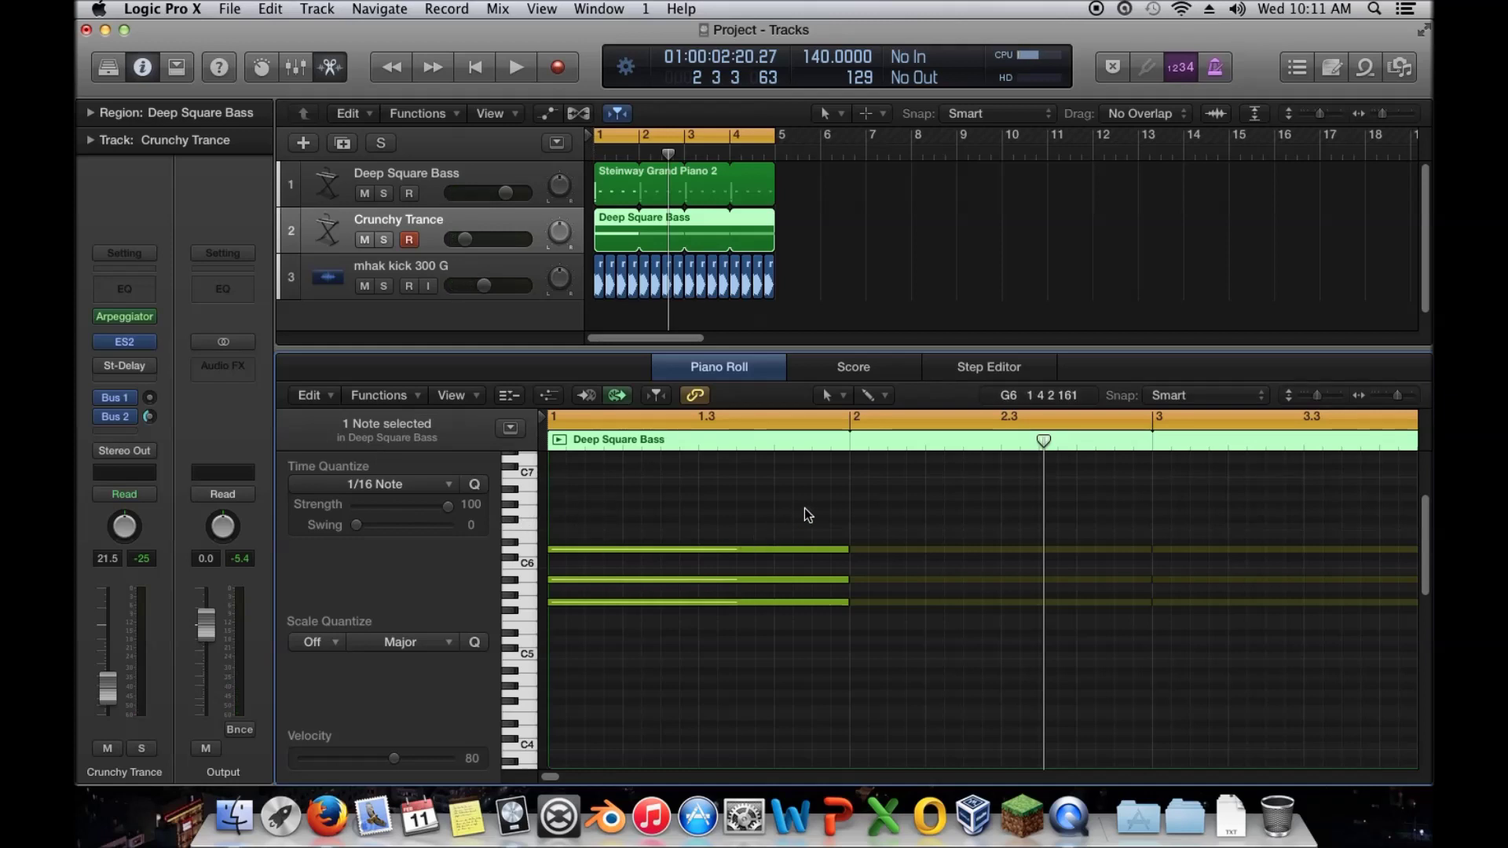
# Select the three chord notes and remove the Arpeggiator from the Crunchy Trance track
pyautogui.moveTo(823, 518); pyautogui.dragTo(790, 608)
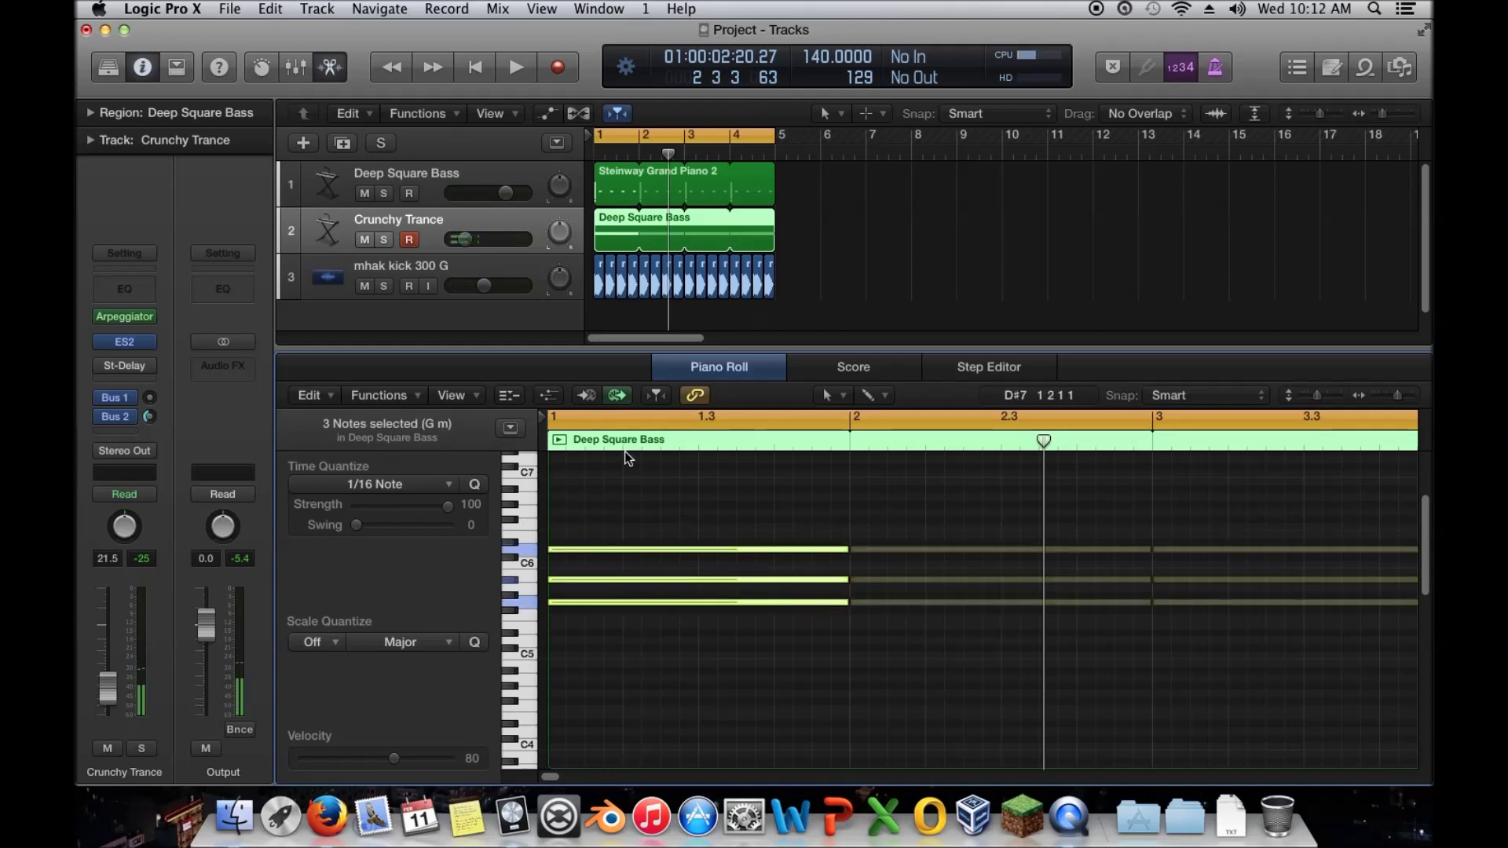
pyautogui.click(321, 222)
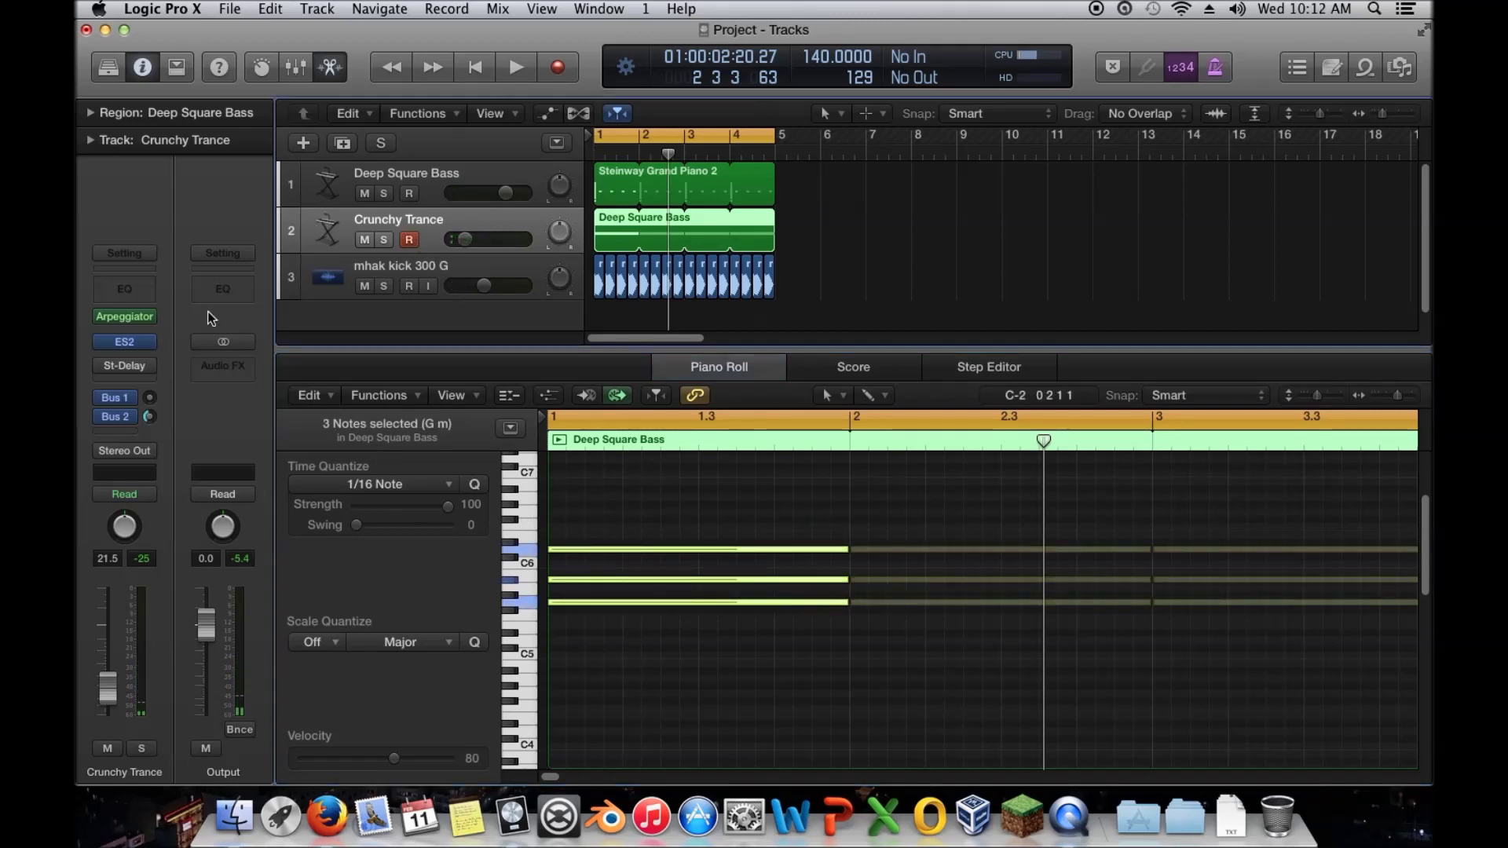
pyautogui.click(161, 324)
pyautogui.click(165, 287)
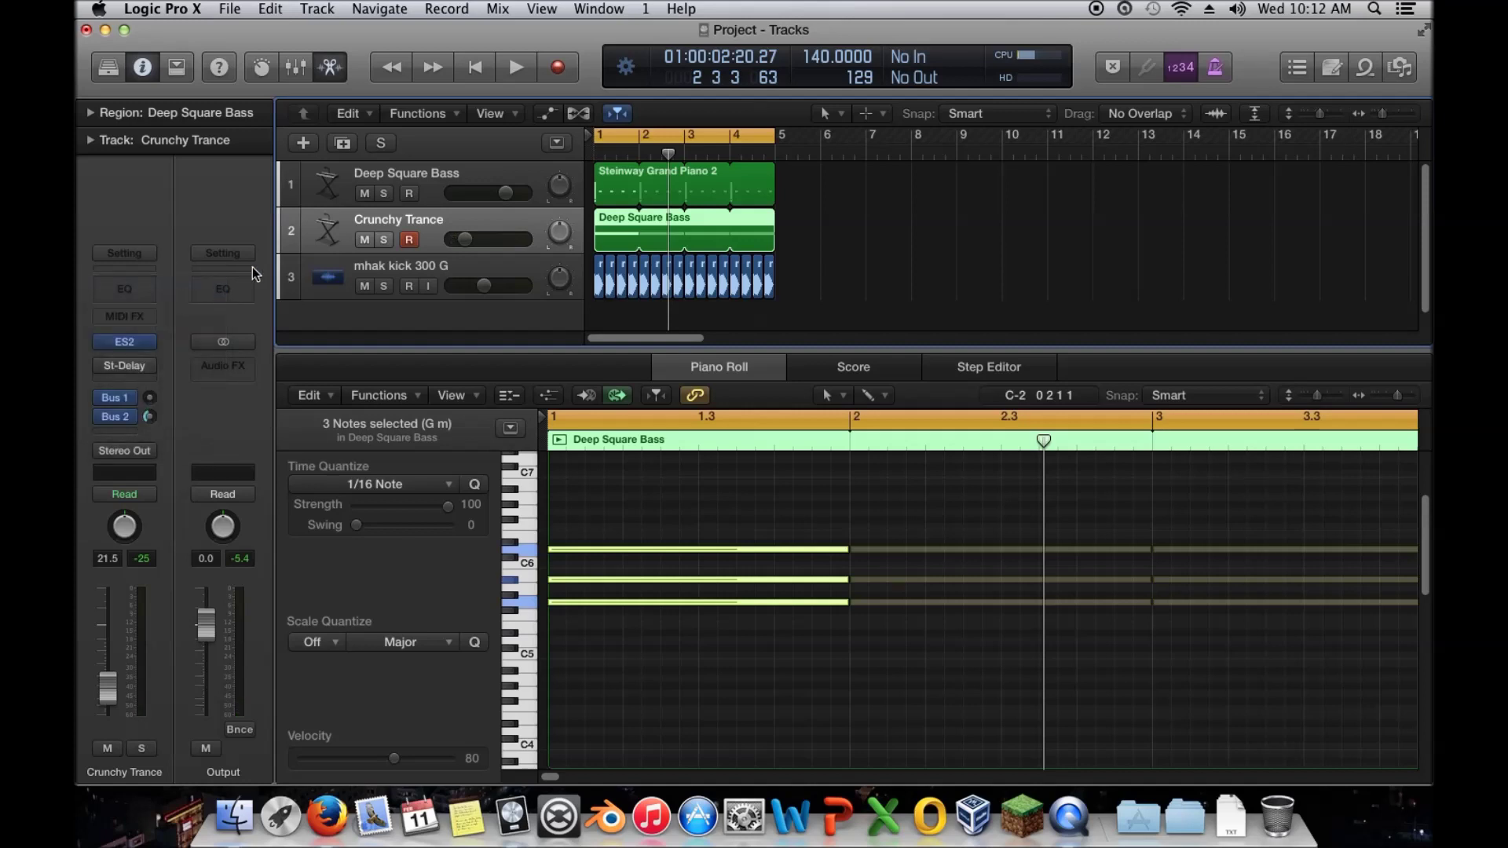
# Replace the ES2 instrument on the Crunchy Trance track with SynthMaster 2.6 Instrument
pyautogui.click(154, 347)
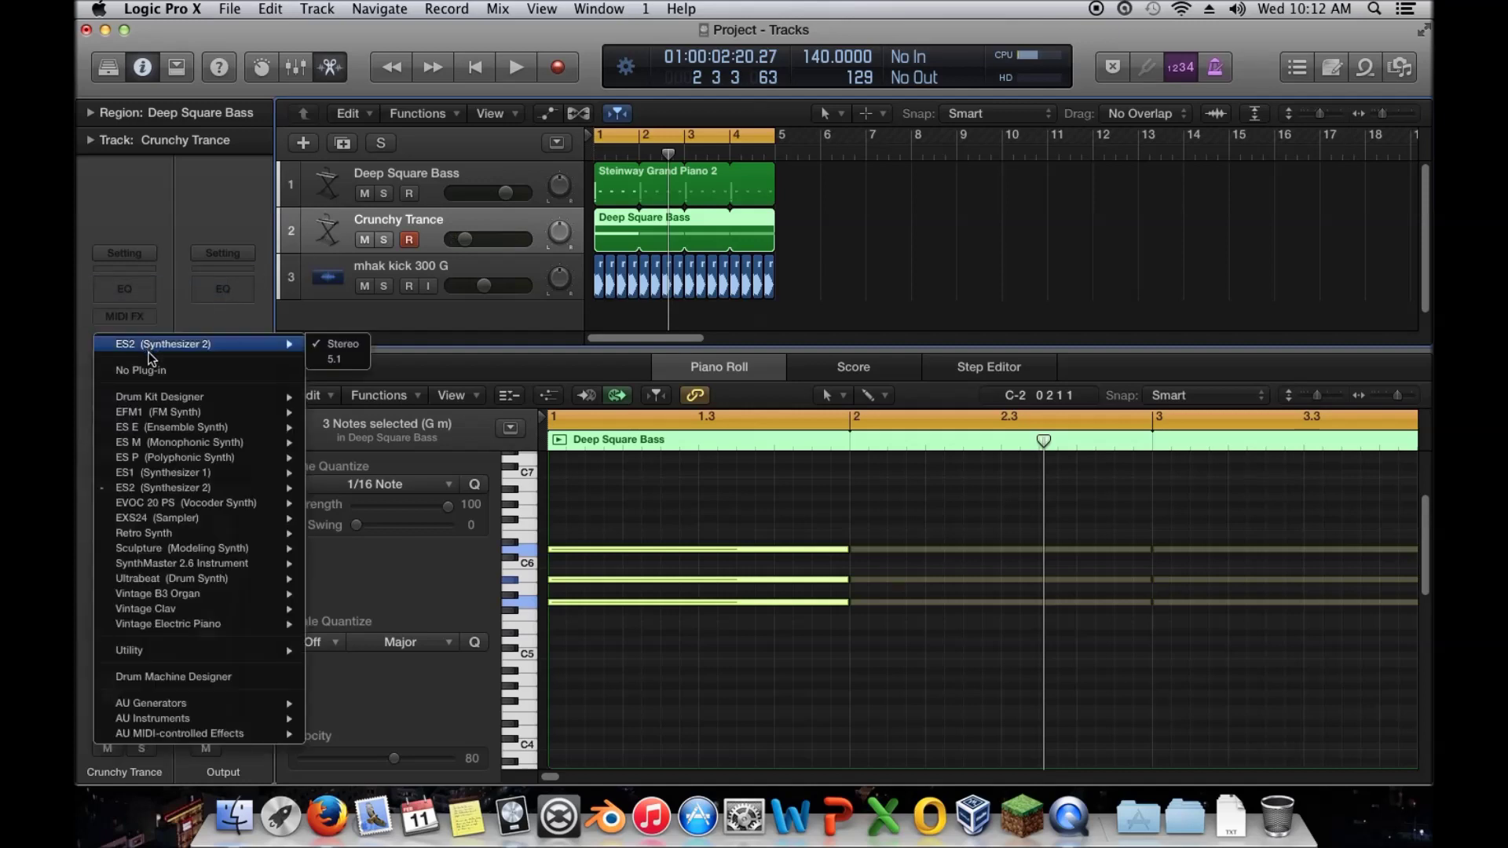
pyautogui.moveTo(233, 488)
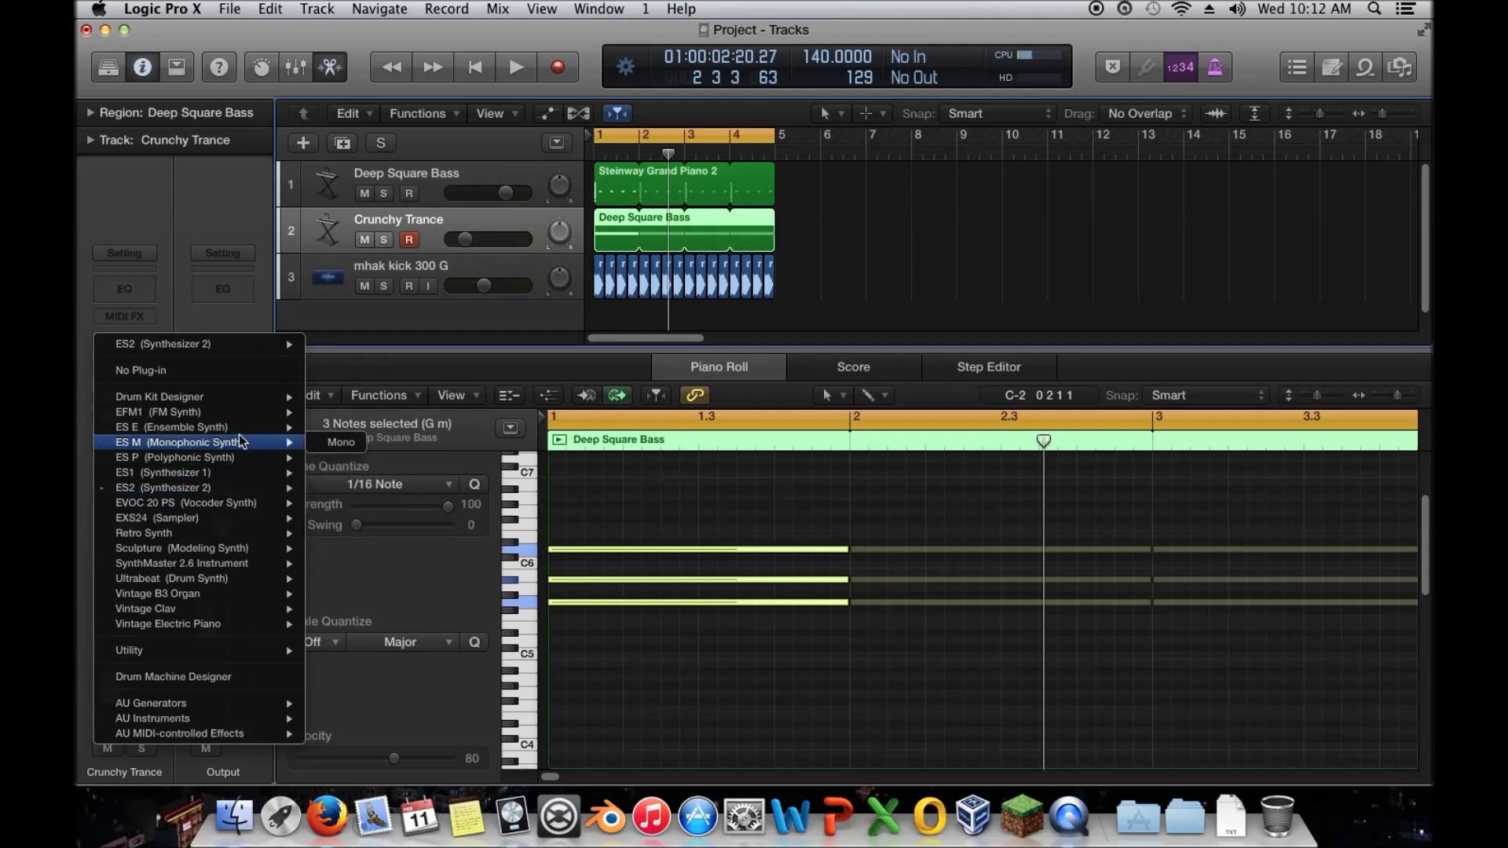
pyautogui.click(201, 285)
pyautogui.click(154, 346)
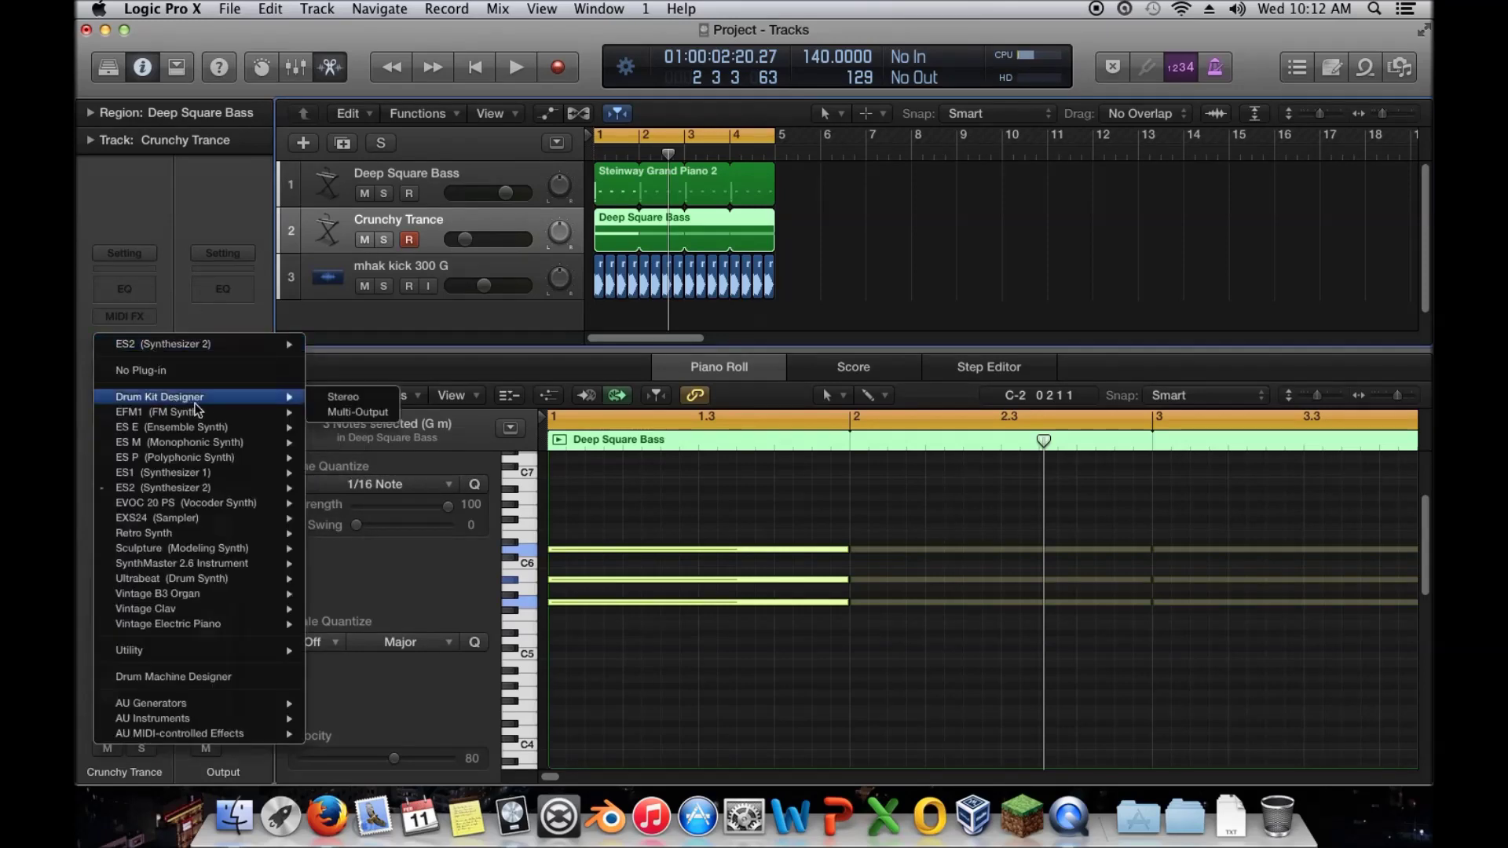
pyautogui.click(331, 567)
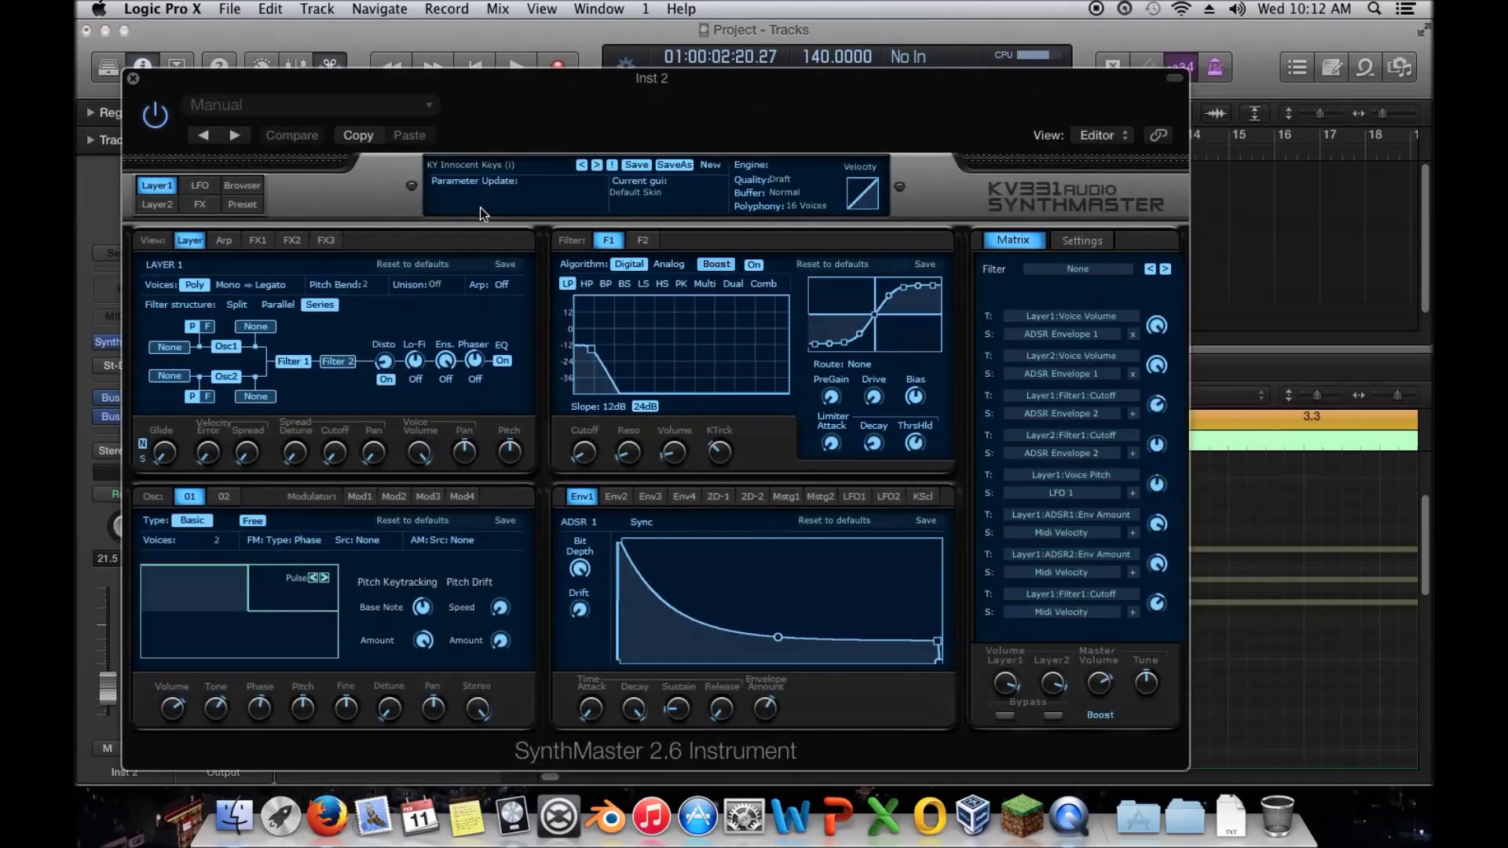
# Load the LD 666 preset from the Gokosoul's EDM Presets Vol.1 bank in SynthMaster's browser
pyautogui.click(250, 206)
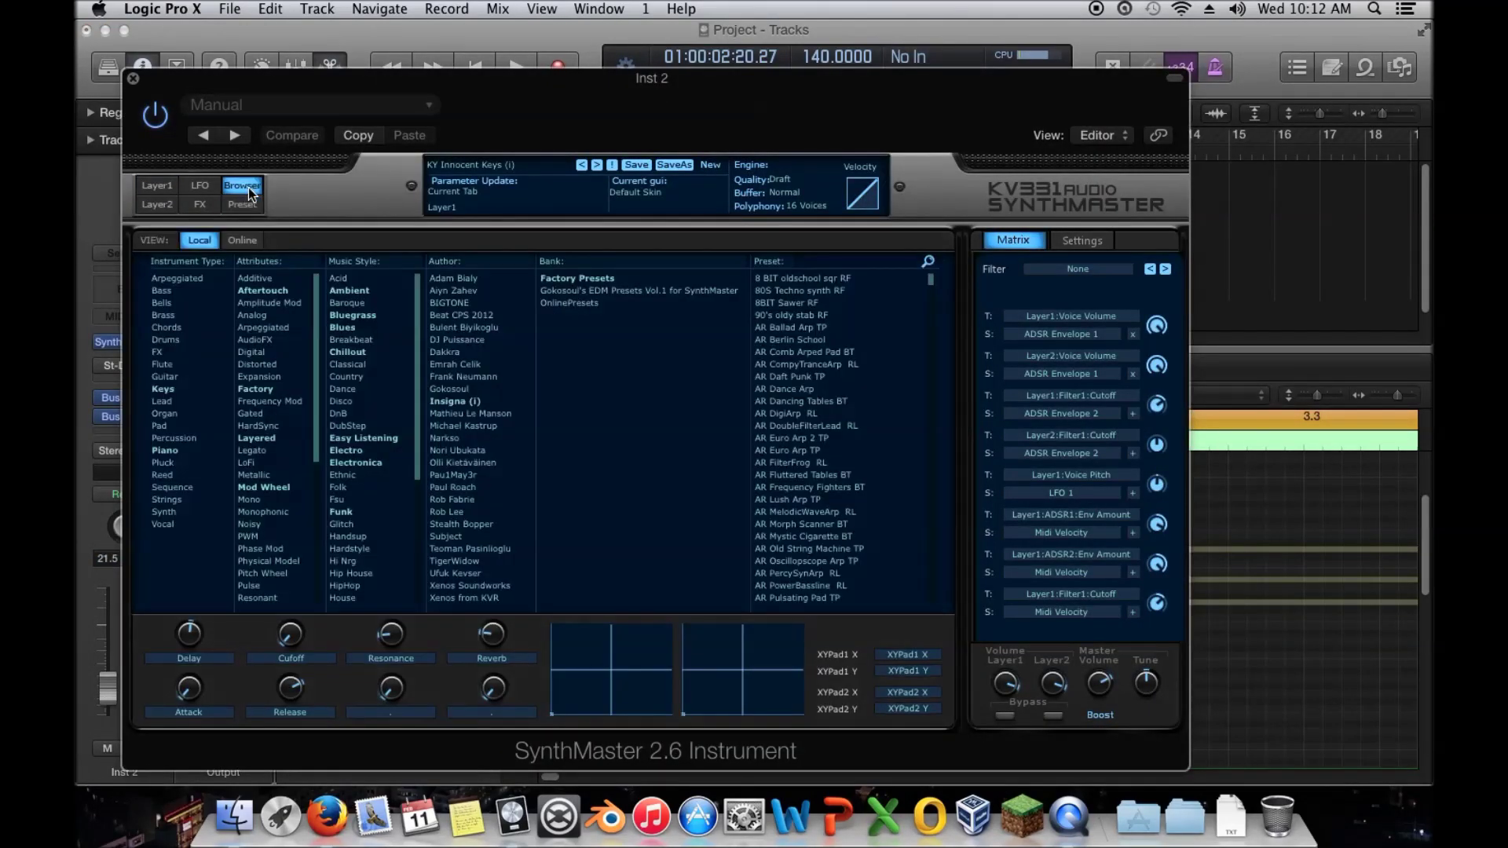
pyautogui.click(723, 292)
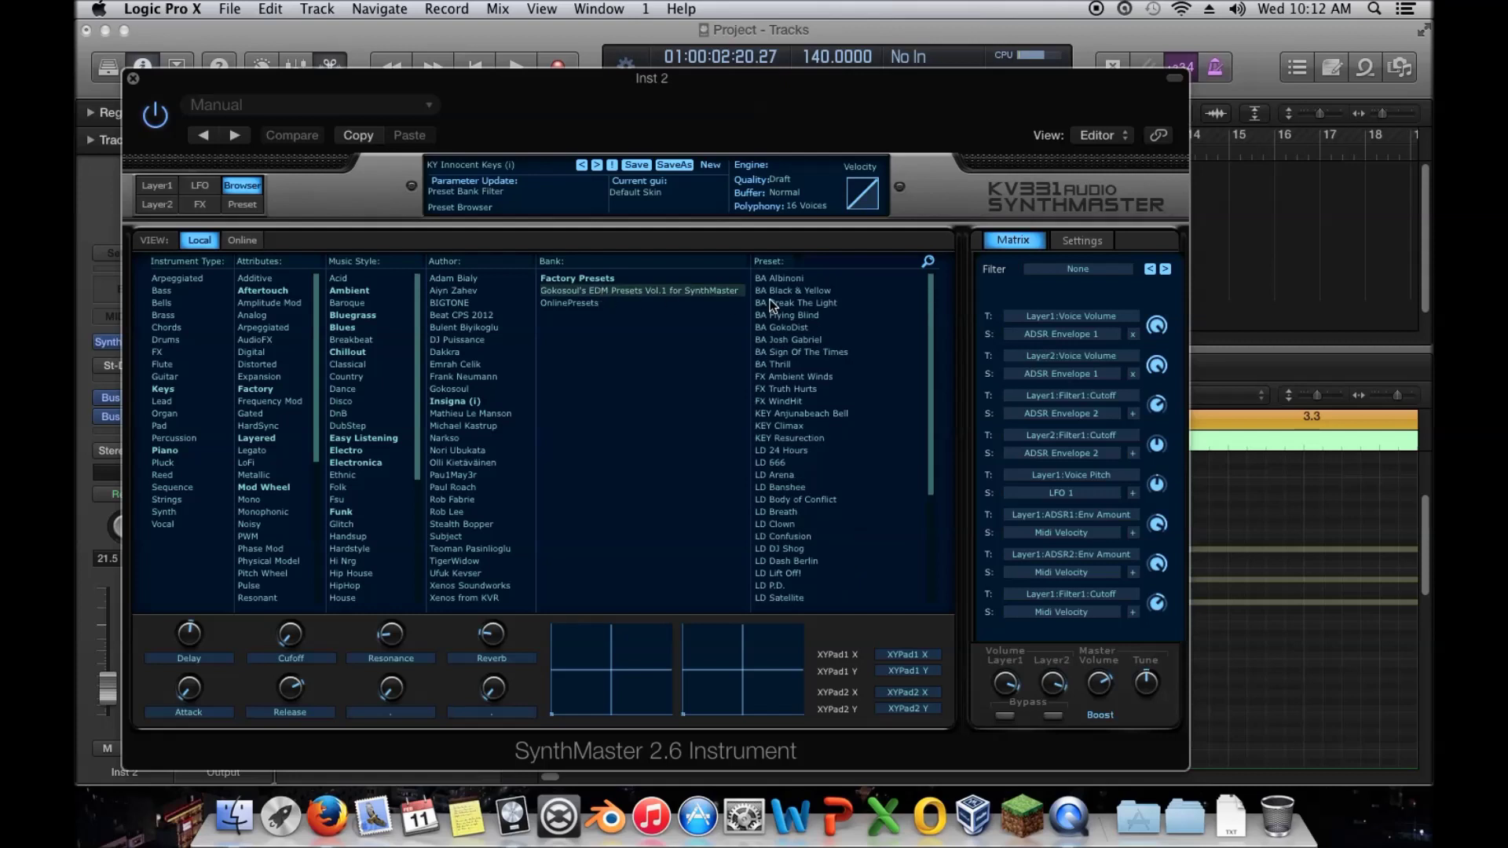
pyautogui.click(794, 461)
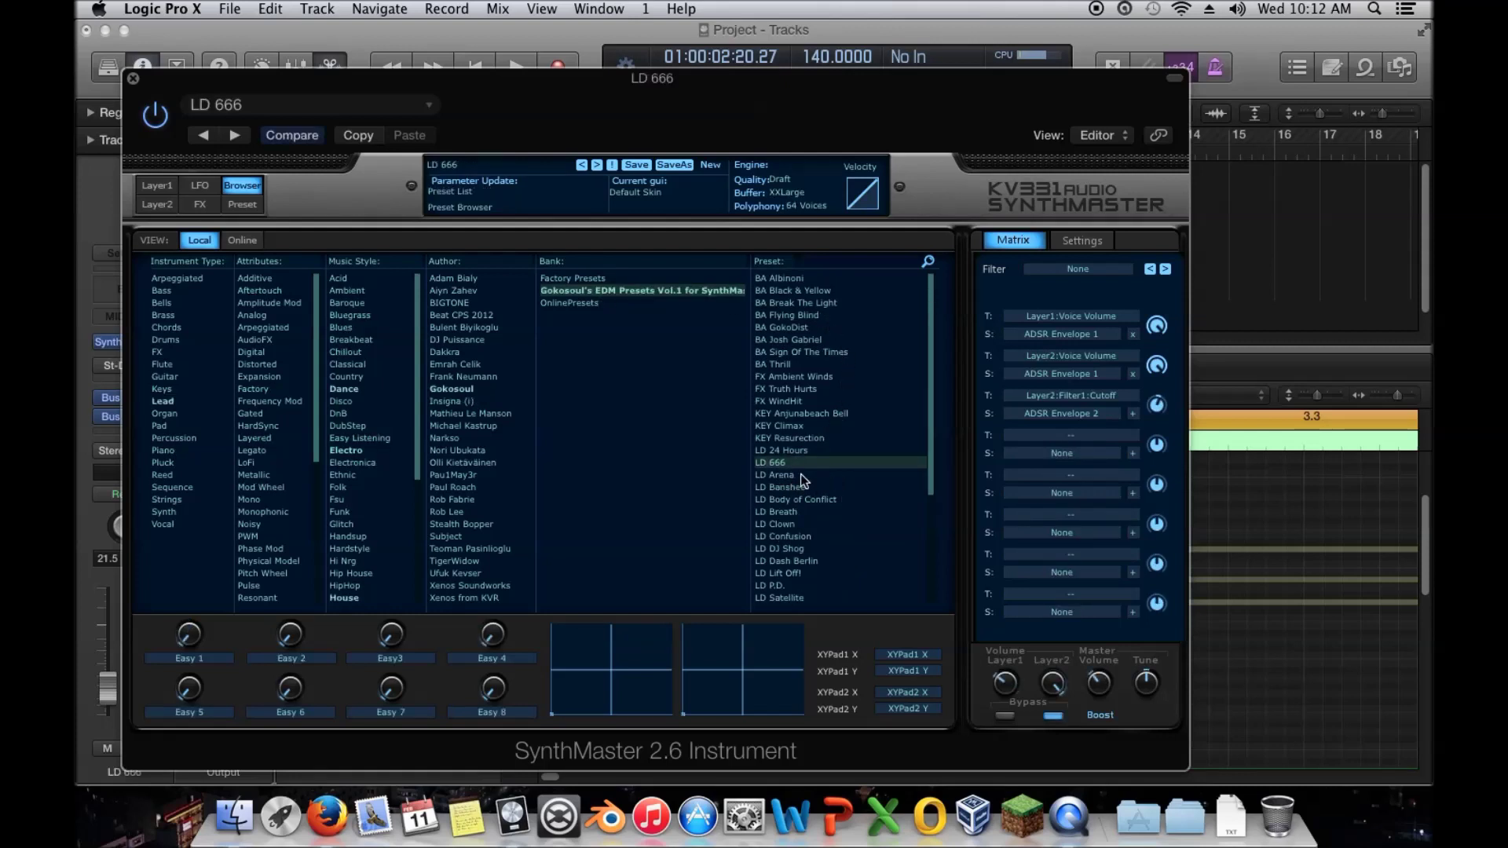
# Set the pan spread of Layer 1's oscillator 2 to +9.1 in SynthMaster and close its window
pyautogui.click(146, 186)
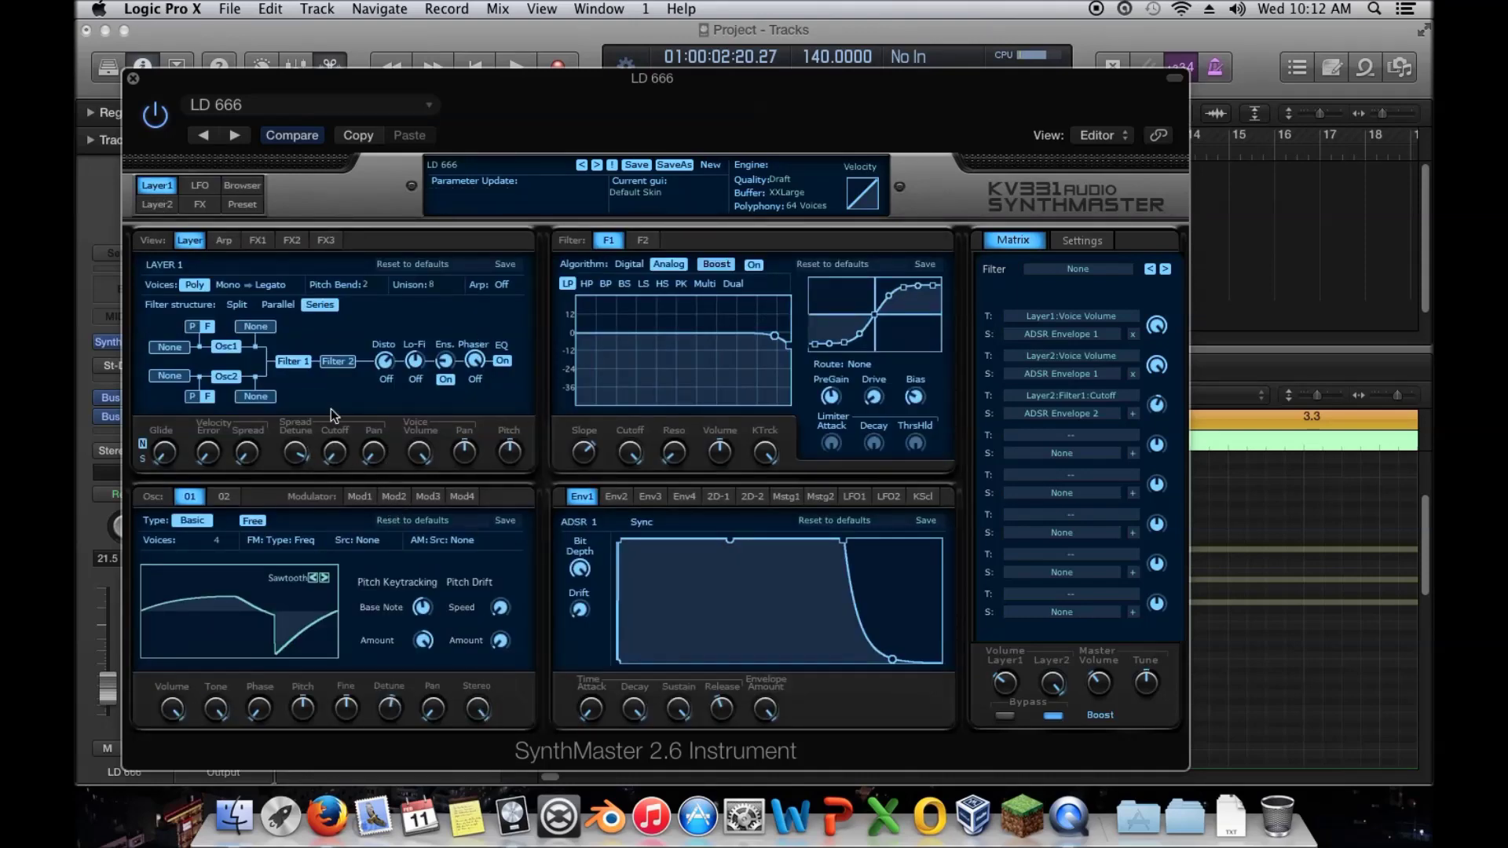
pyautogui.click(224, 497)
pyautogui.moveTo(477, 709); pyautogui.dragTo(479, 606)
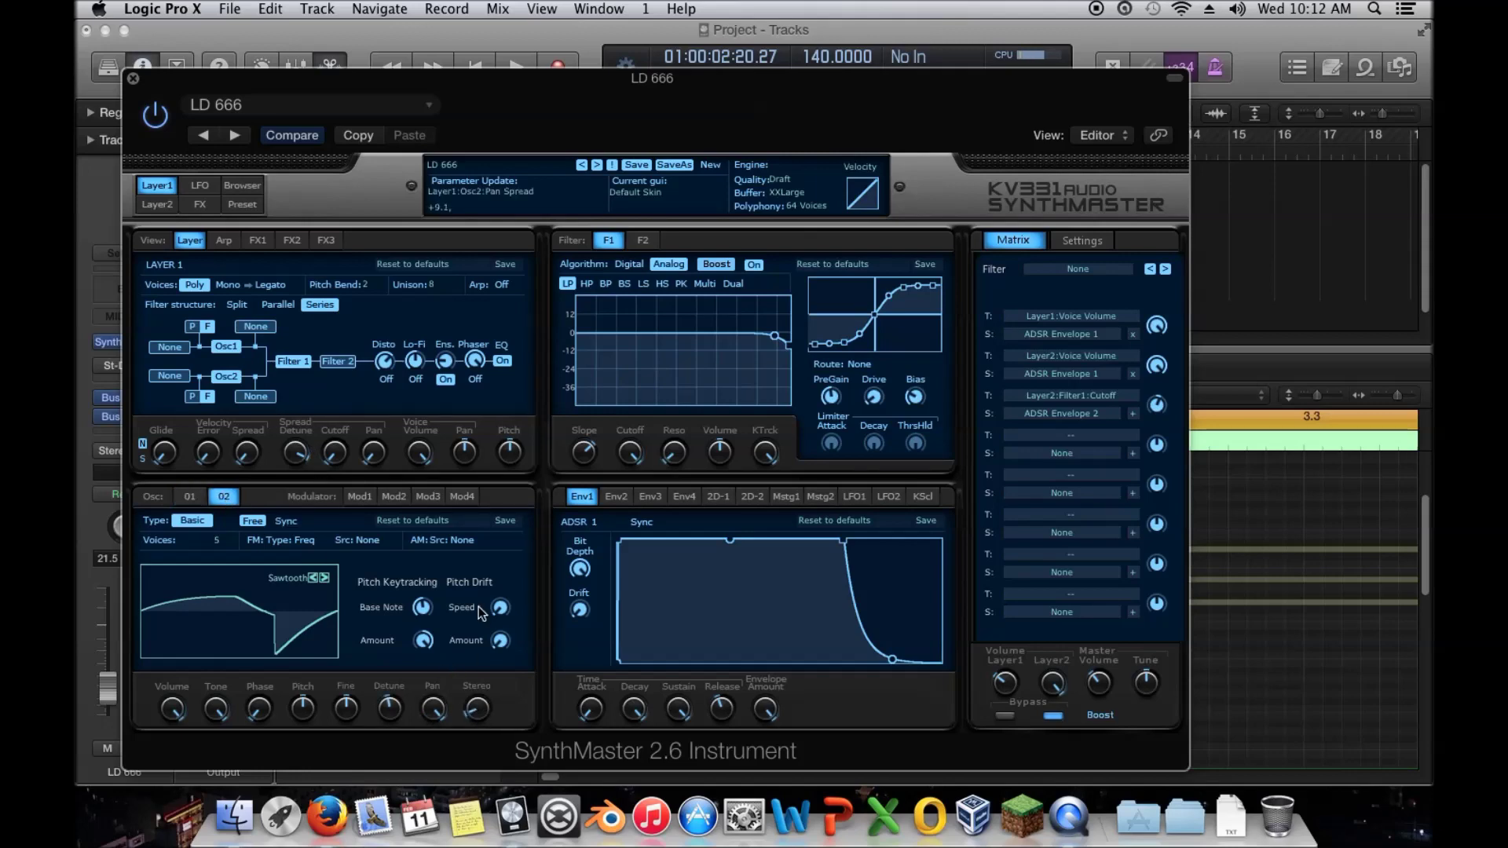
pyautogui.click(134, 79)
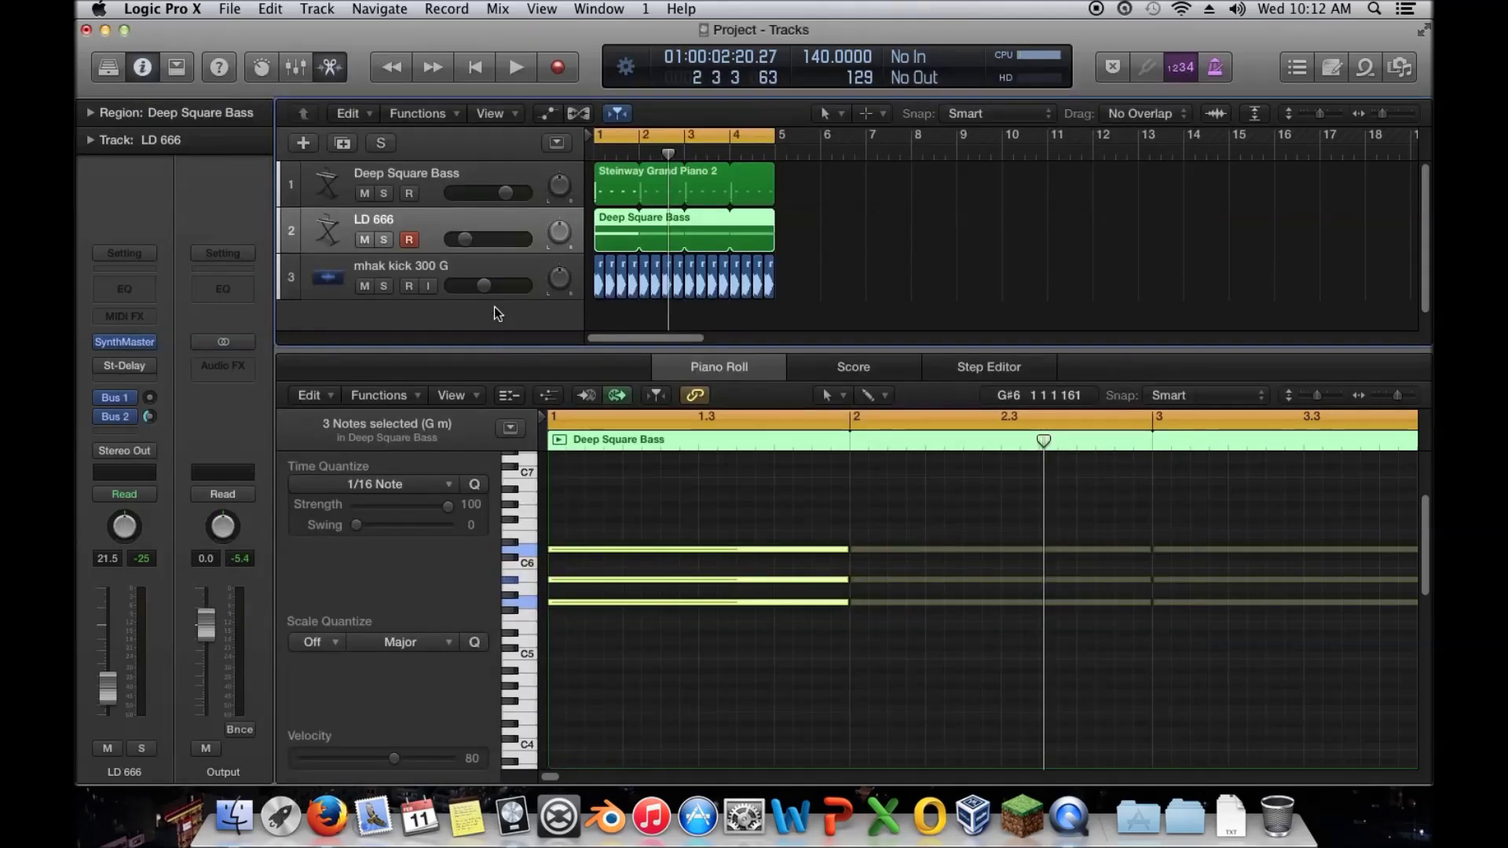
pyautogui.click(124, 341)
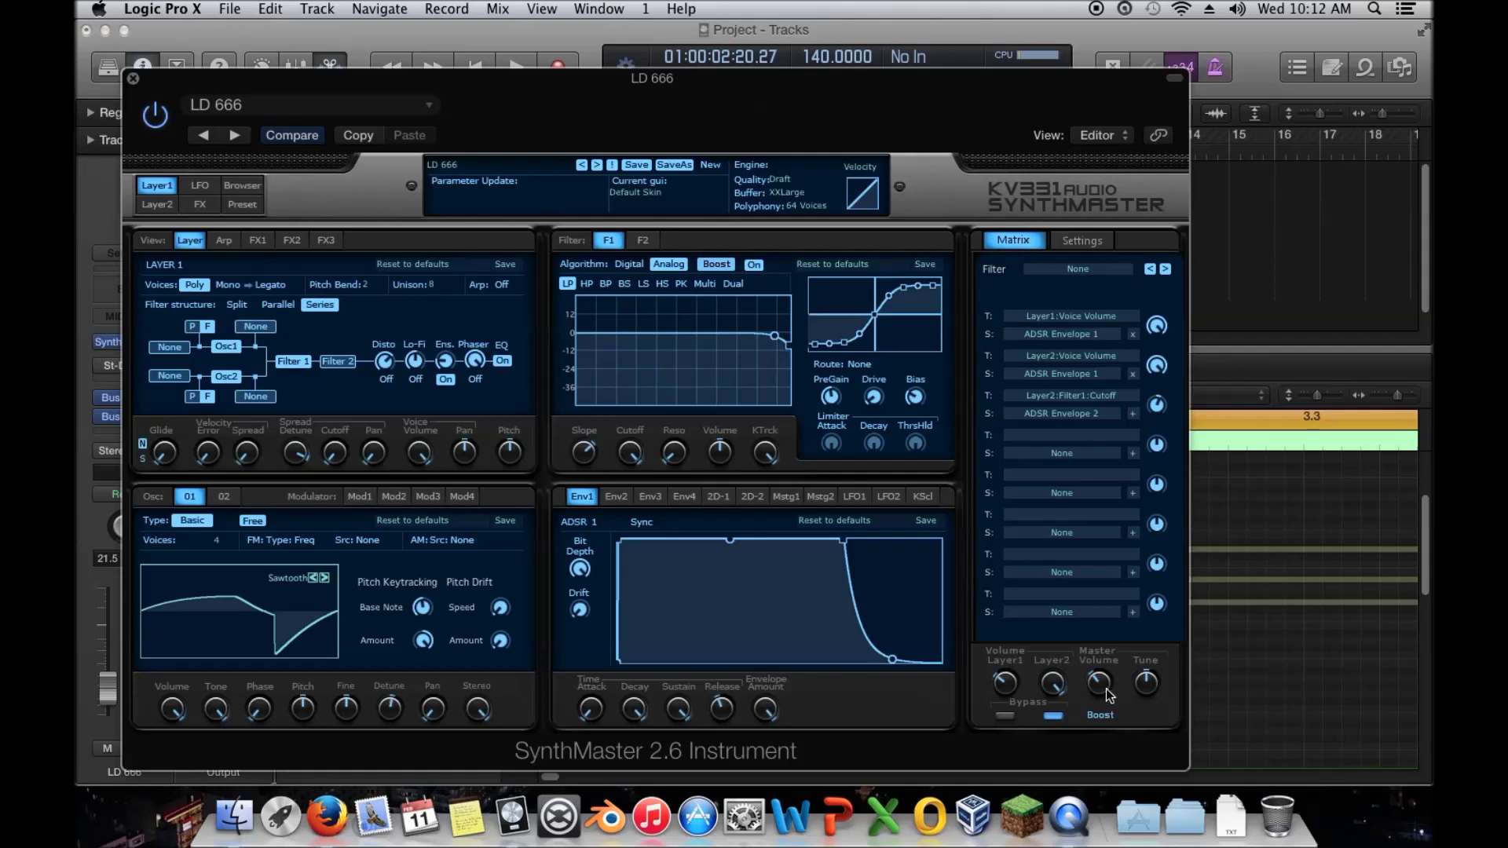
pyautogui.click(132, 79)
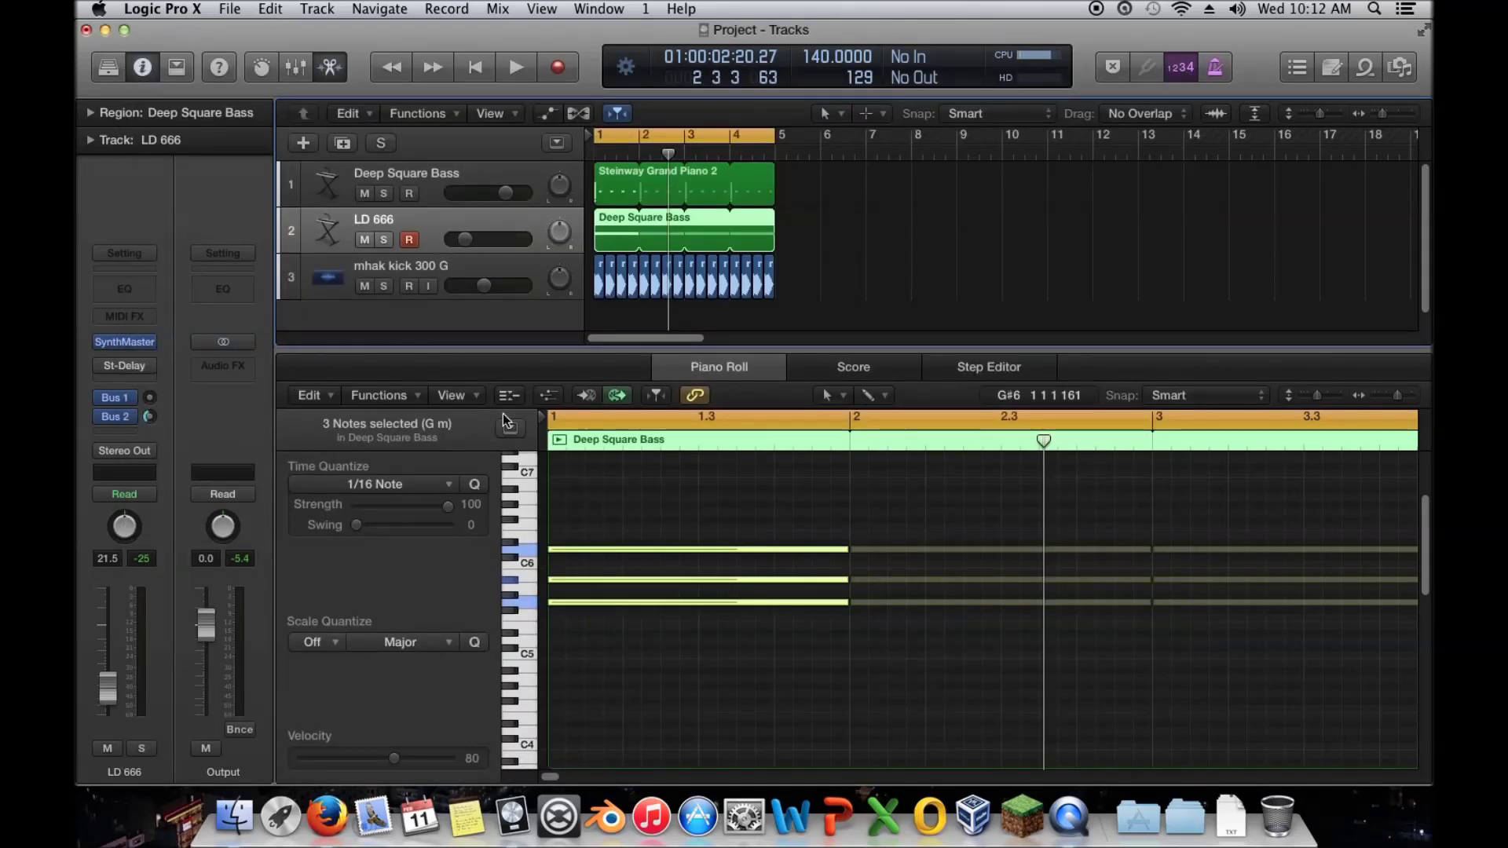
# Solo the LD 666 track and transpose its three chord notes down three octaves, checking them in playback
pyautogui.click(383, 239)
pyautogui.hotkey('shift', 'space')
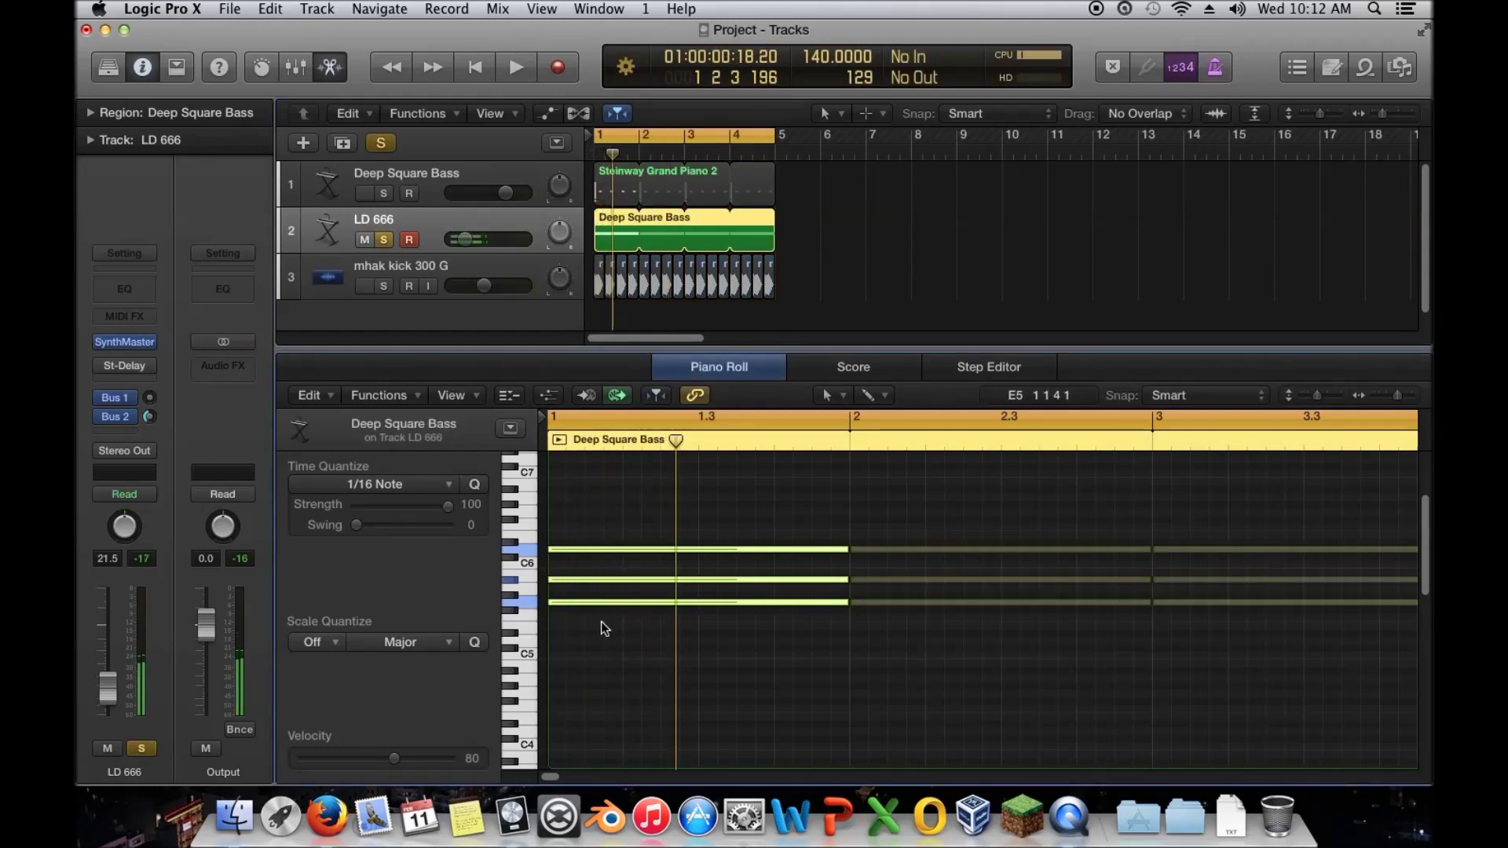
pyautogui.press('Delete')
pyautogui.press('space')
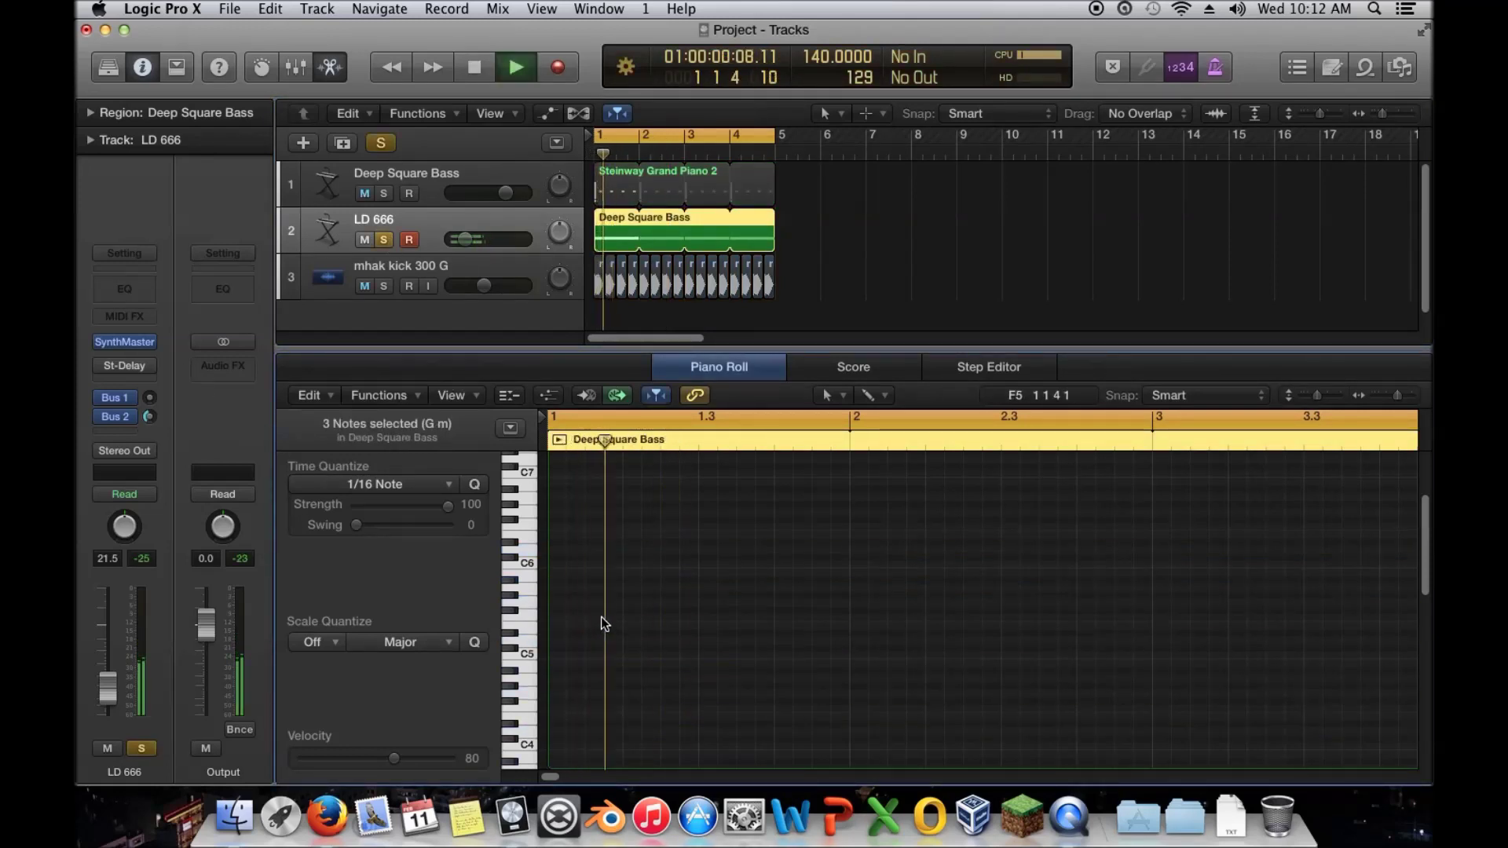
pyautogui.press('super+z')
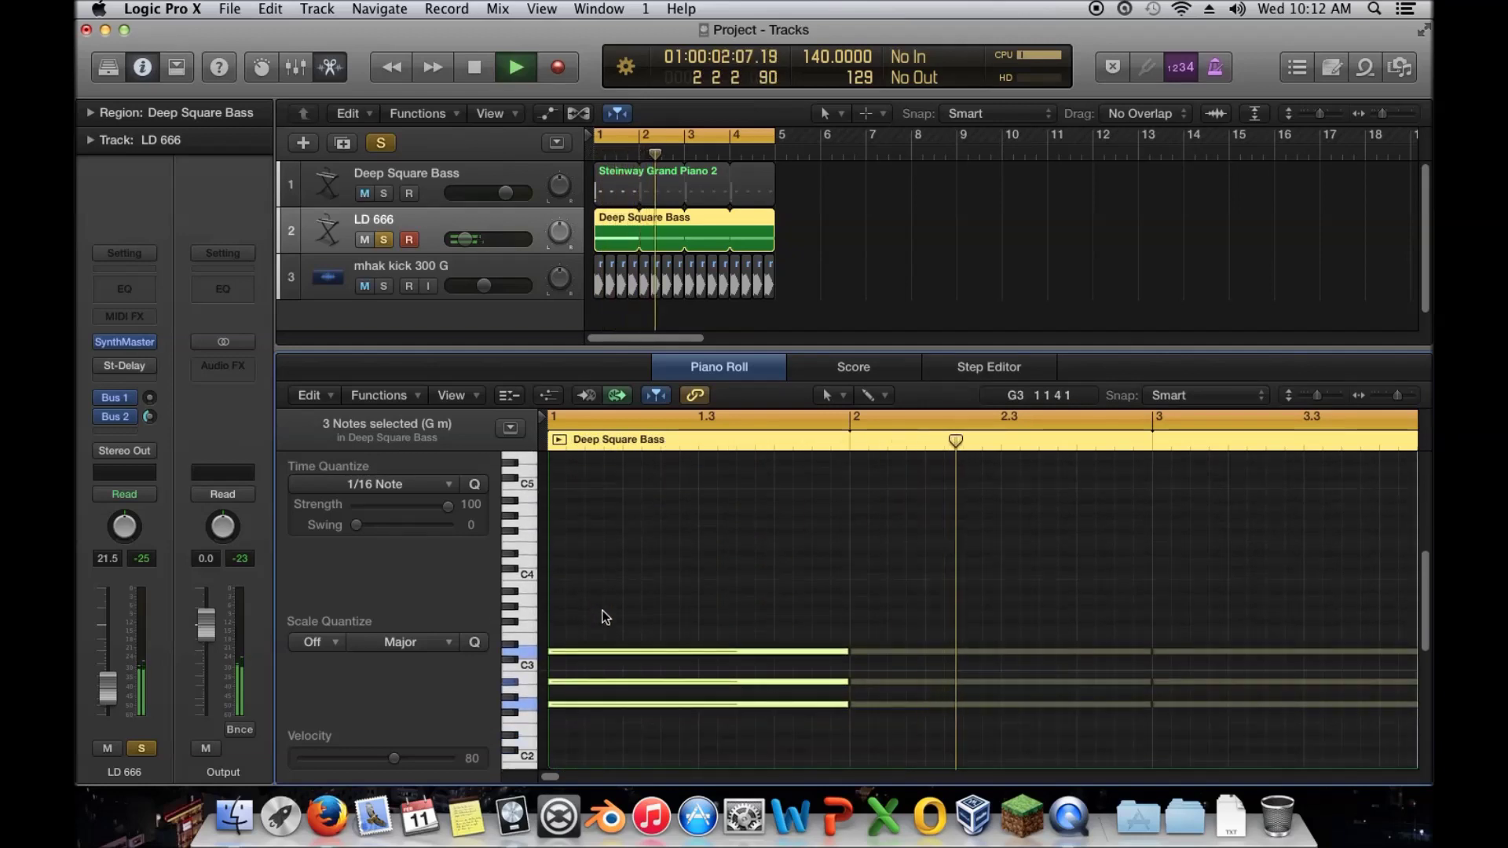
pyautogui.press('space')
pyautogui.click(675, 602)
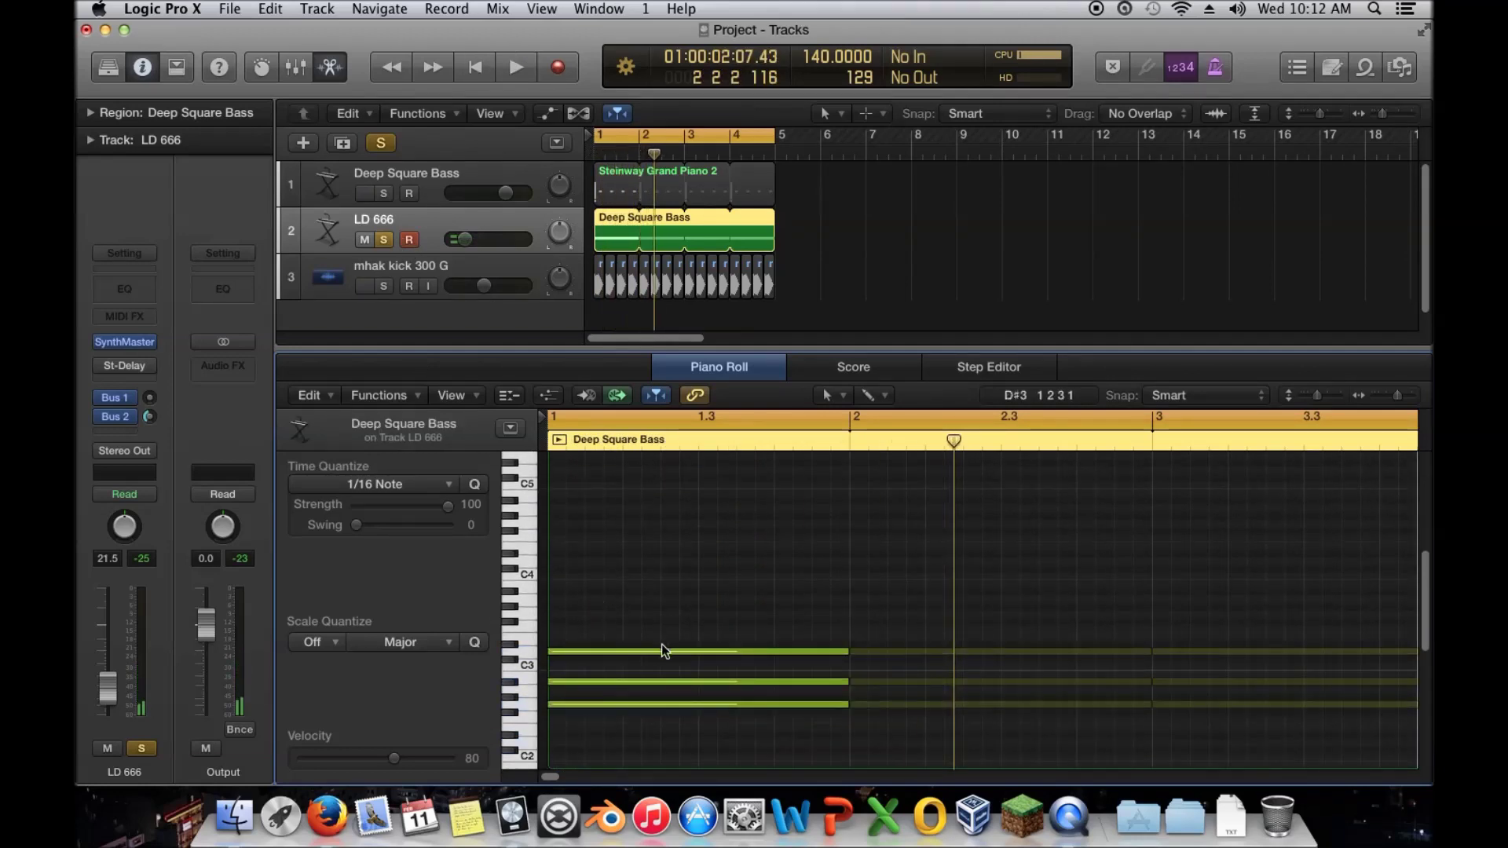
# Set the LD 666 track's volume to -8.4 dB and play the soloed chord
pyautogui.moveTo(461, 248); pyautogui.dragTo(480, 248)
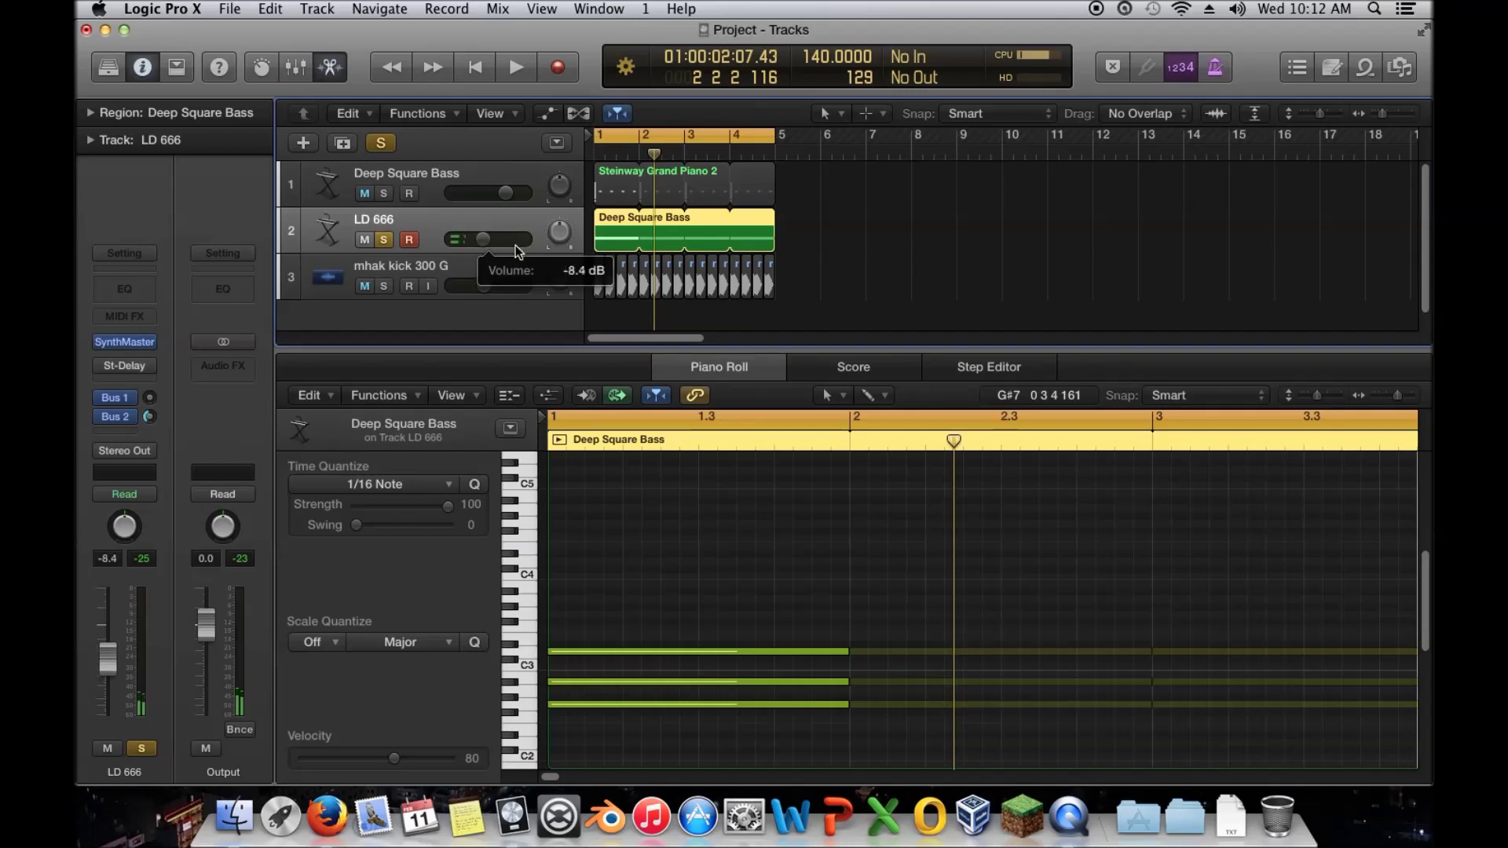
pyautogui.press('space')
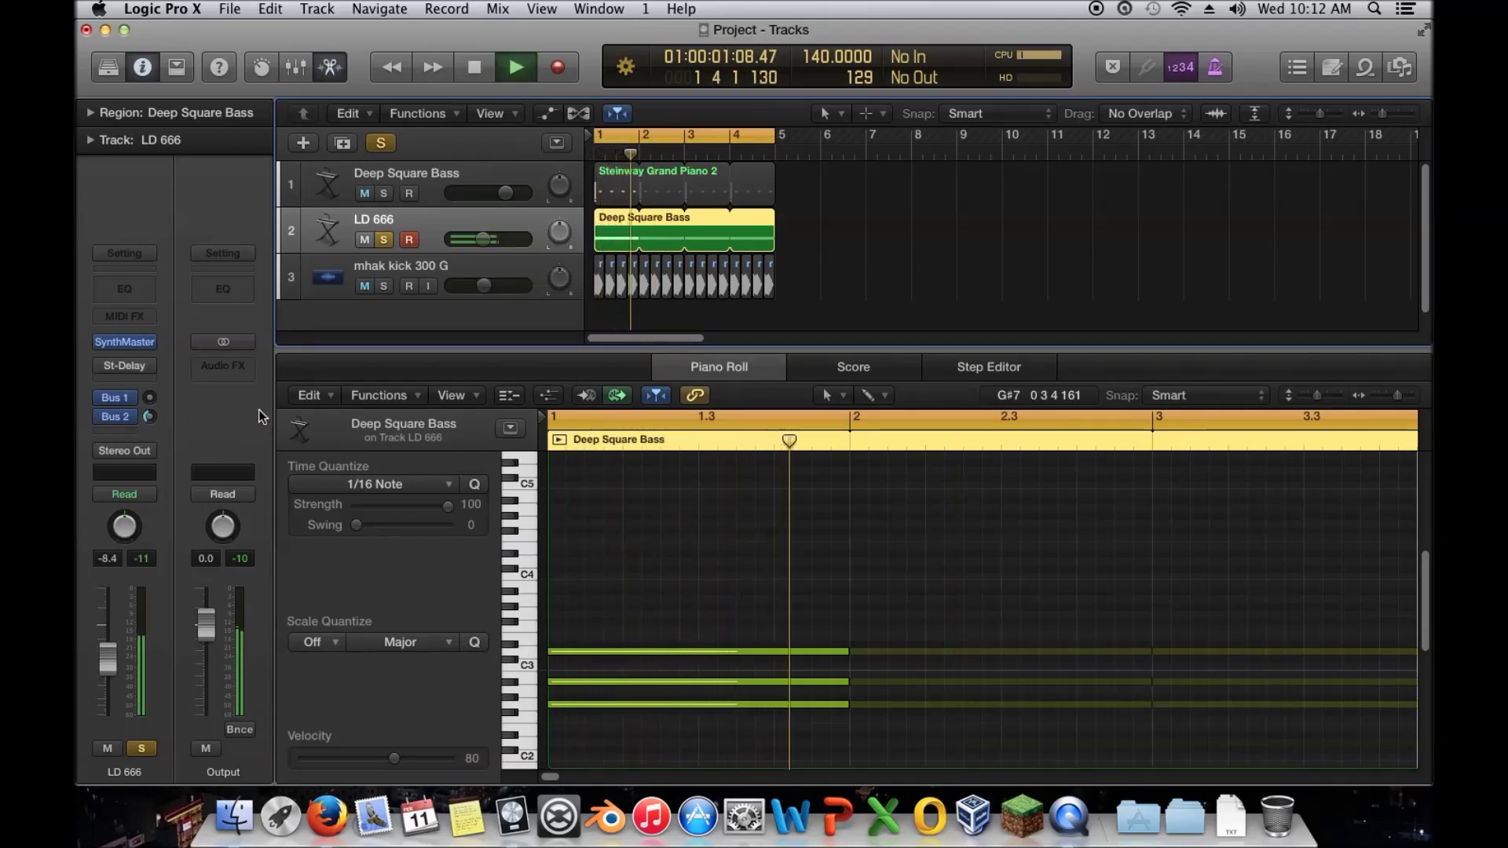
pyautogui.press('space')
# Shorten the three chord notes to eighth notes, repeat them to fill bar 1, and play the pattern
pyautogui.moveTo(723, 571); pyautogui.dragTo(655, 738)
pyautogui.moveTo(845, 707); pyautogui.dragTo(603, 706)
pyautogui.moveTo(690, 588); pyautogui.dragTo(721, 703)
pyautogui.press('space')
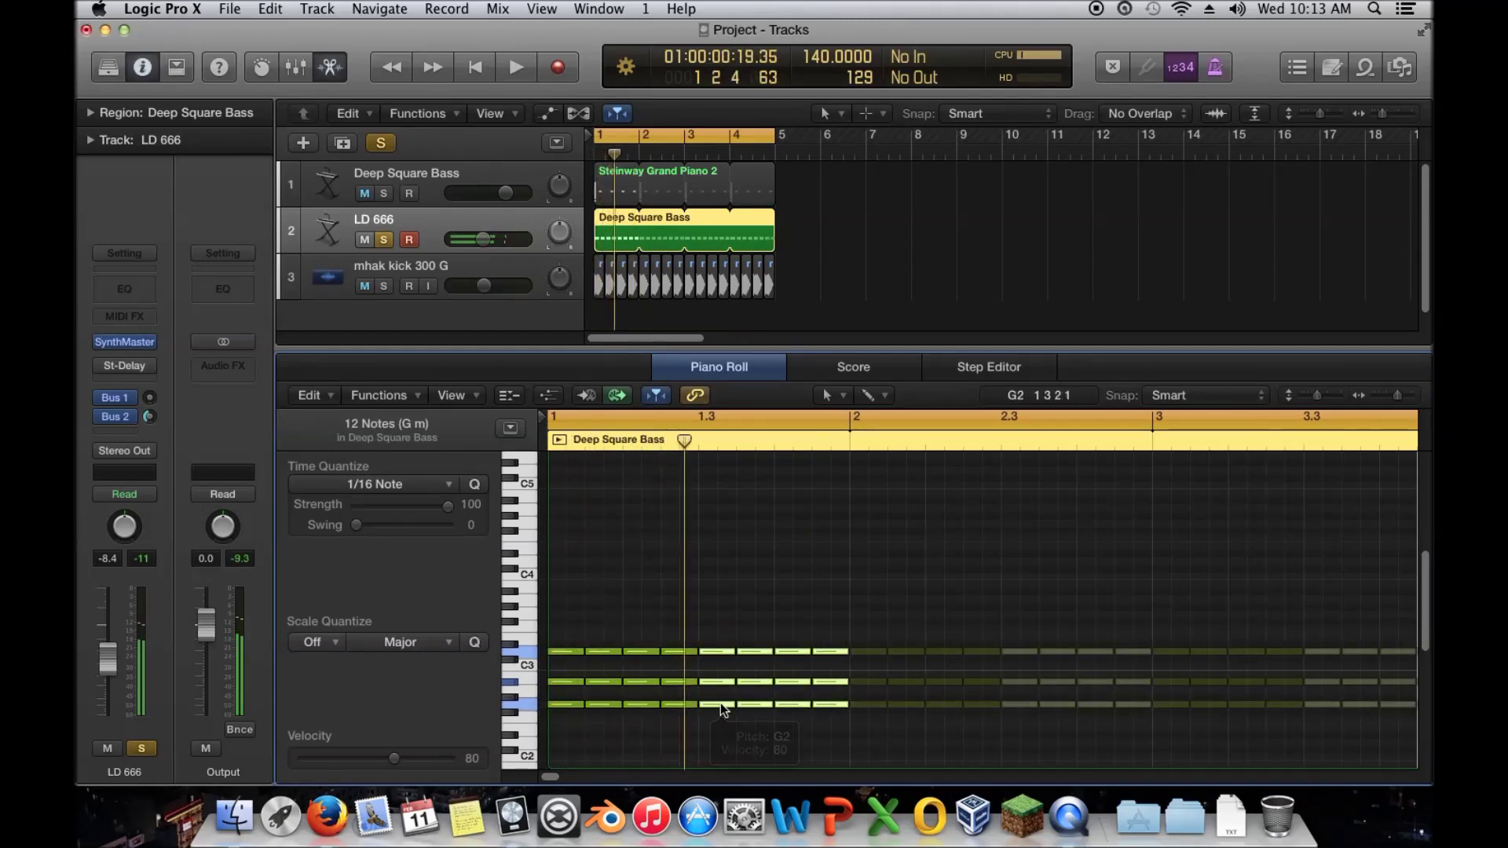
# Set the polyphony of the LD 666 track's SynthMaster to 32 voices and close its window
pyautogui.click(125, 342)
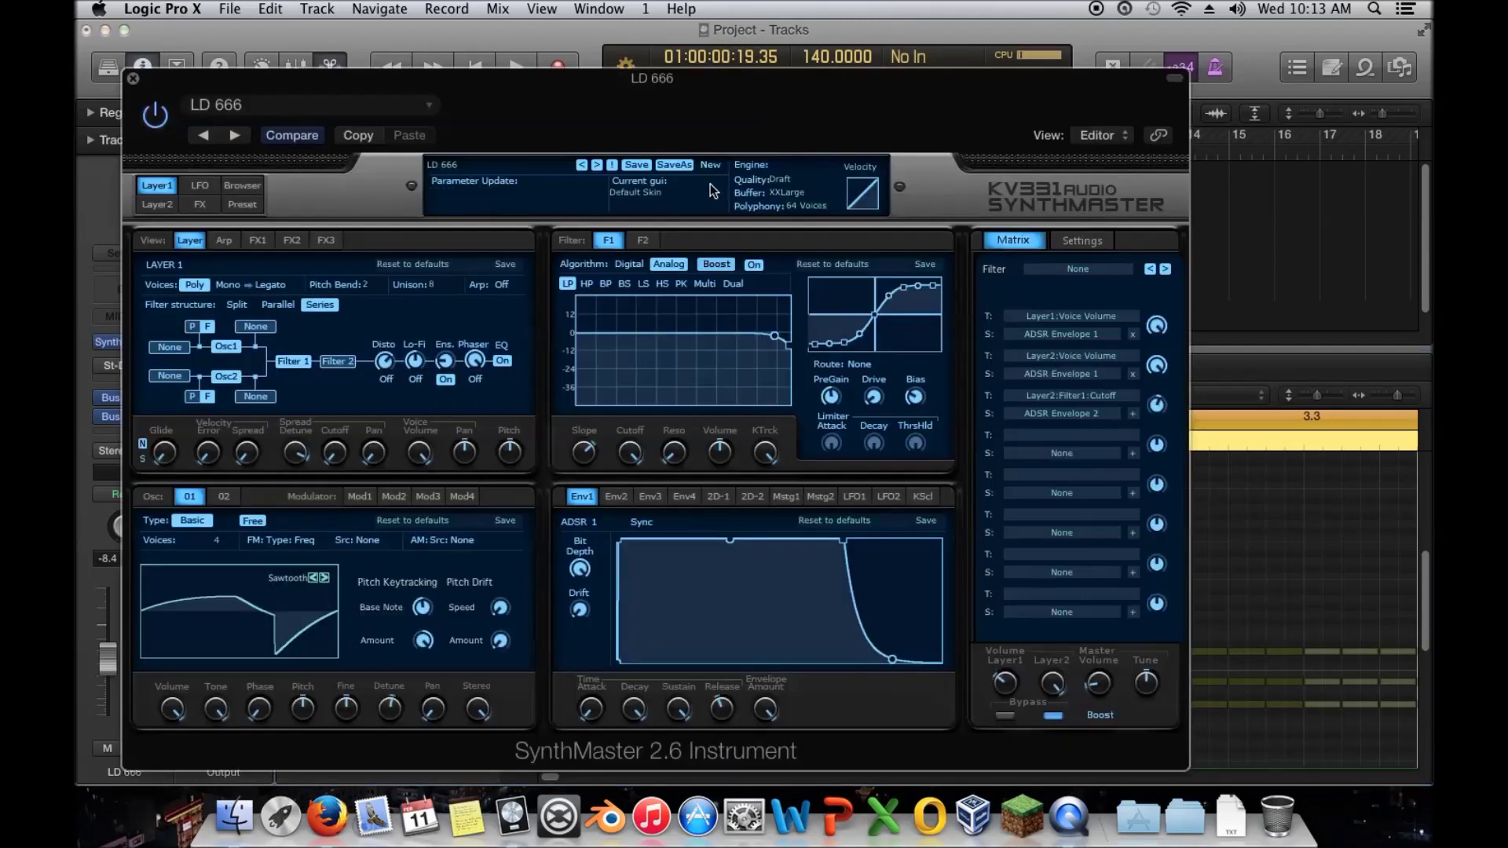
pyautogui.click(790, 208)
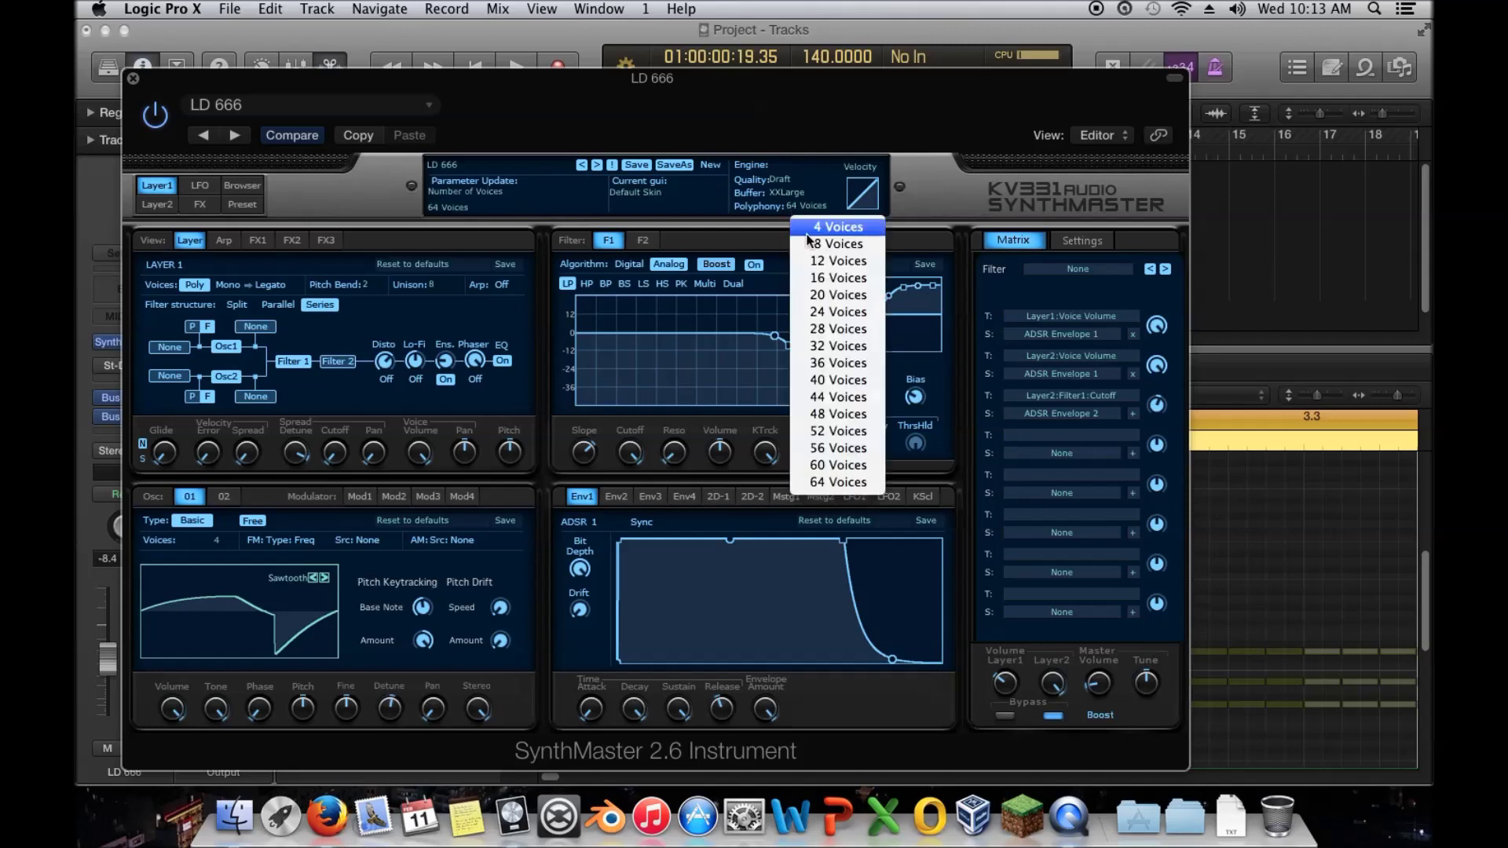
pyautogui.click(860, 347)
pyautogui.click(133, 79)
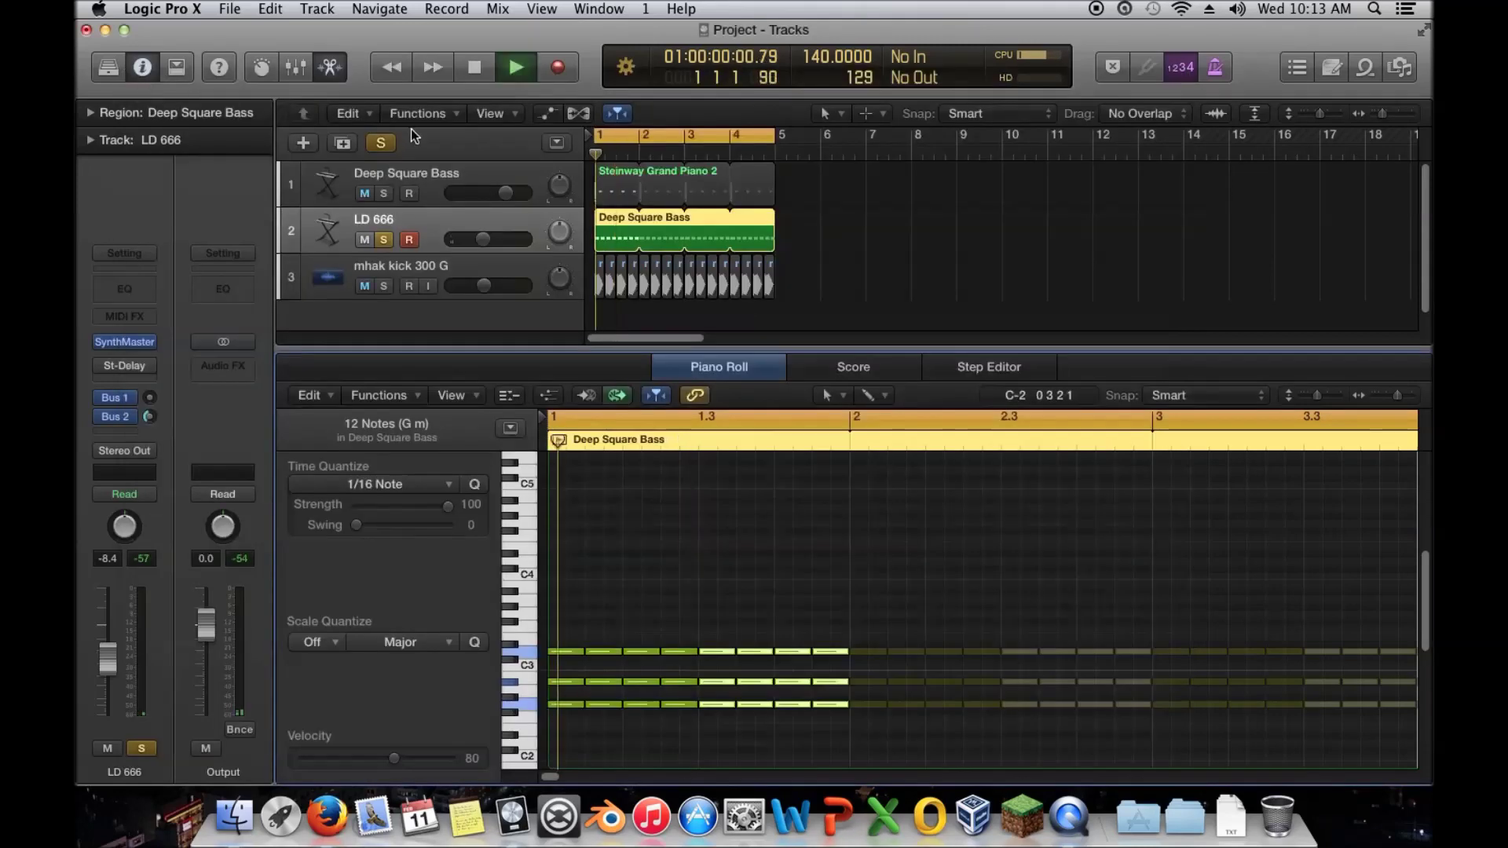
# Select all the chord notes in bar 1 of the LD 666 region and shorten them to sixteenth notes
pyautogui.moveTo(820, 573); pyautogui.dragTo(582, 733)
pyautogui.moveTo(819, 600); pyautogui.dragTo(553, 698)
# Reduce SynthMaster's polyphony to 16 voices, close its window and play the shortened chord pattern
pyautogui.click(125, 344)
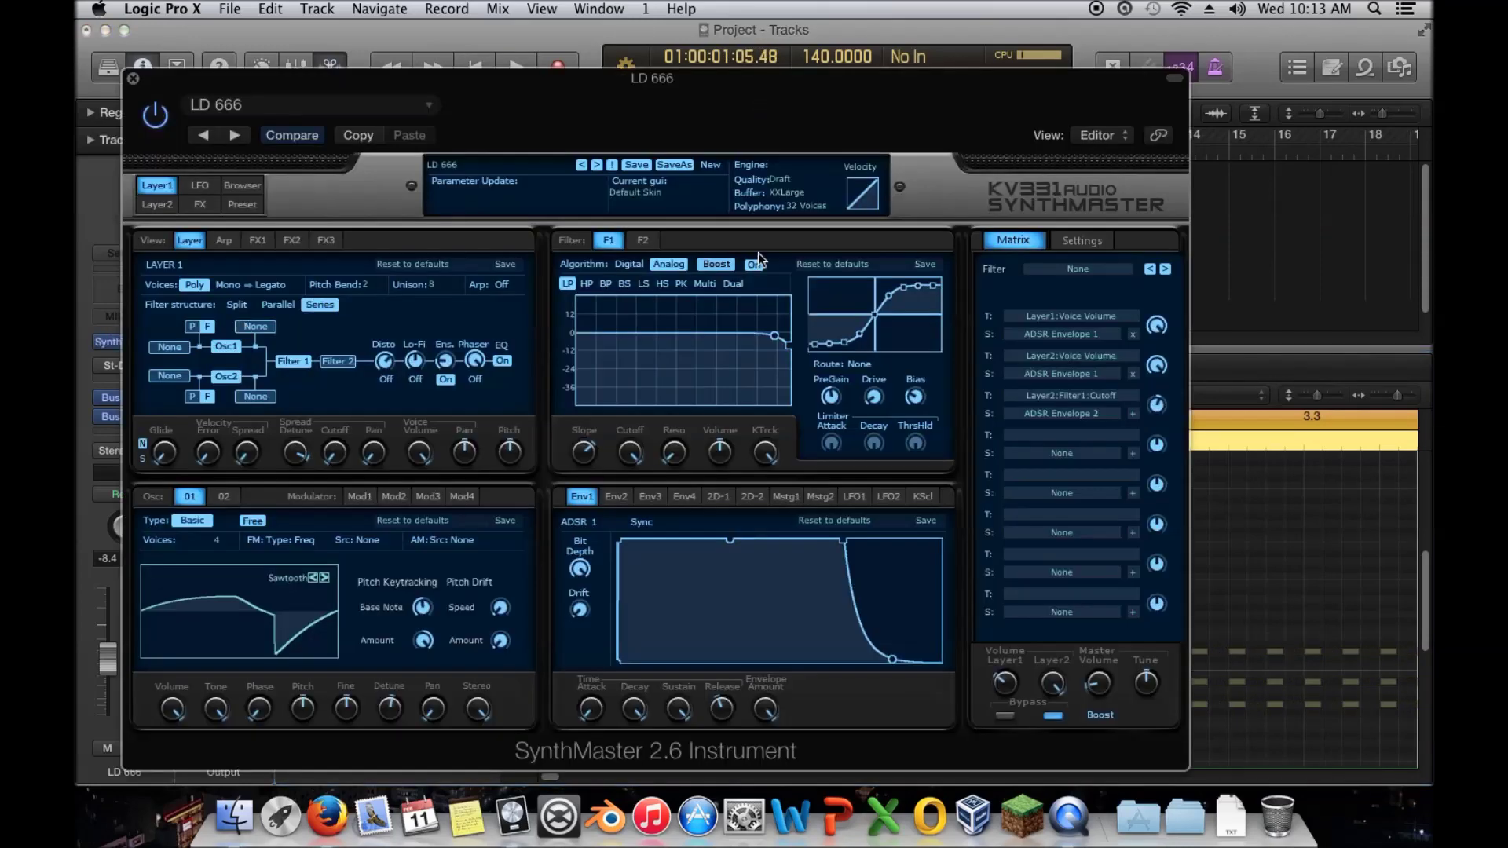
pyautogui.click(794, 208)
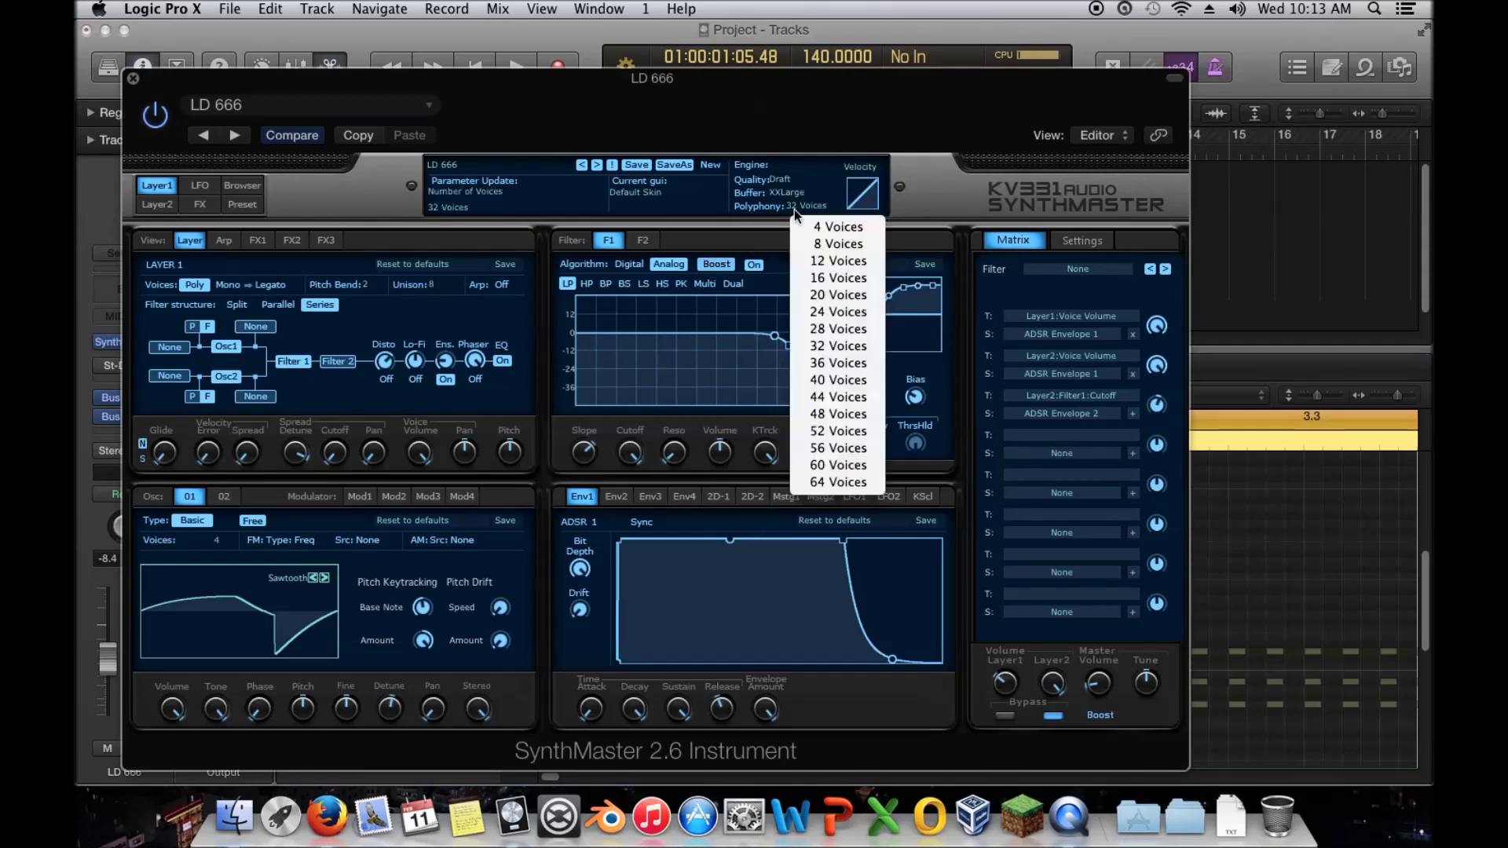
pyautogui.click(856, 279)
pyautogui.click(132, 78)
pyautogui.press('space')
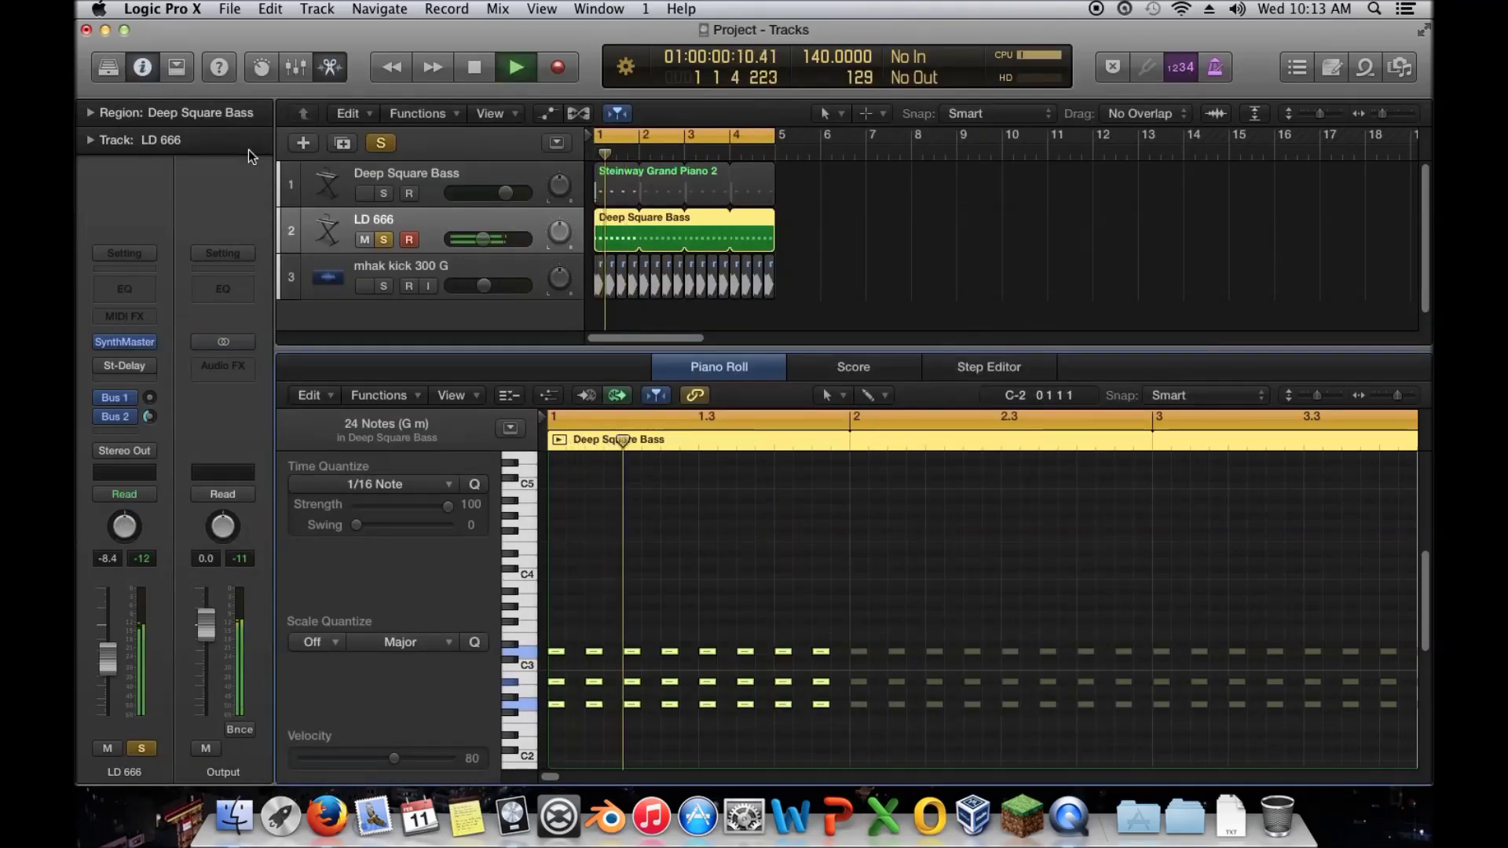
pyautogui.press('space')
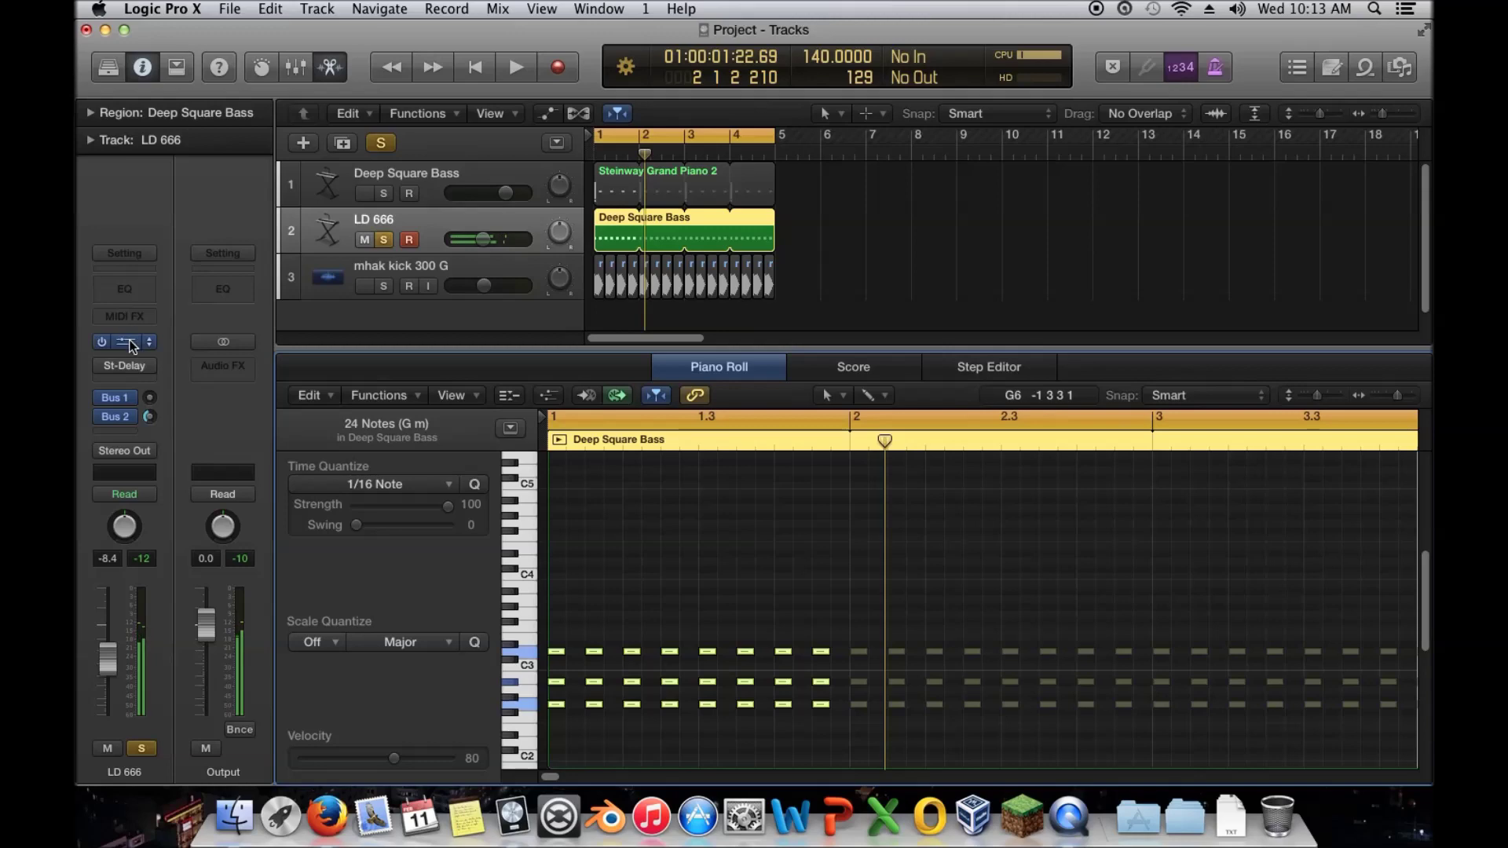
# Raise SynthMaster's polyphony to 24 voices, close its window and play the chord pattern again
pyautogui.click(131, 339)
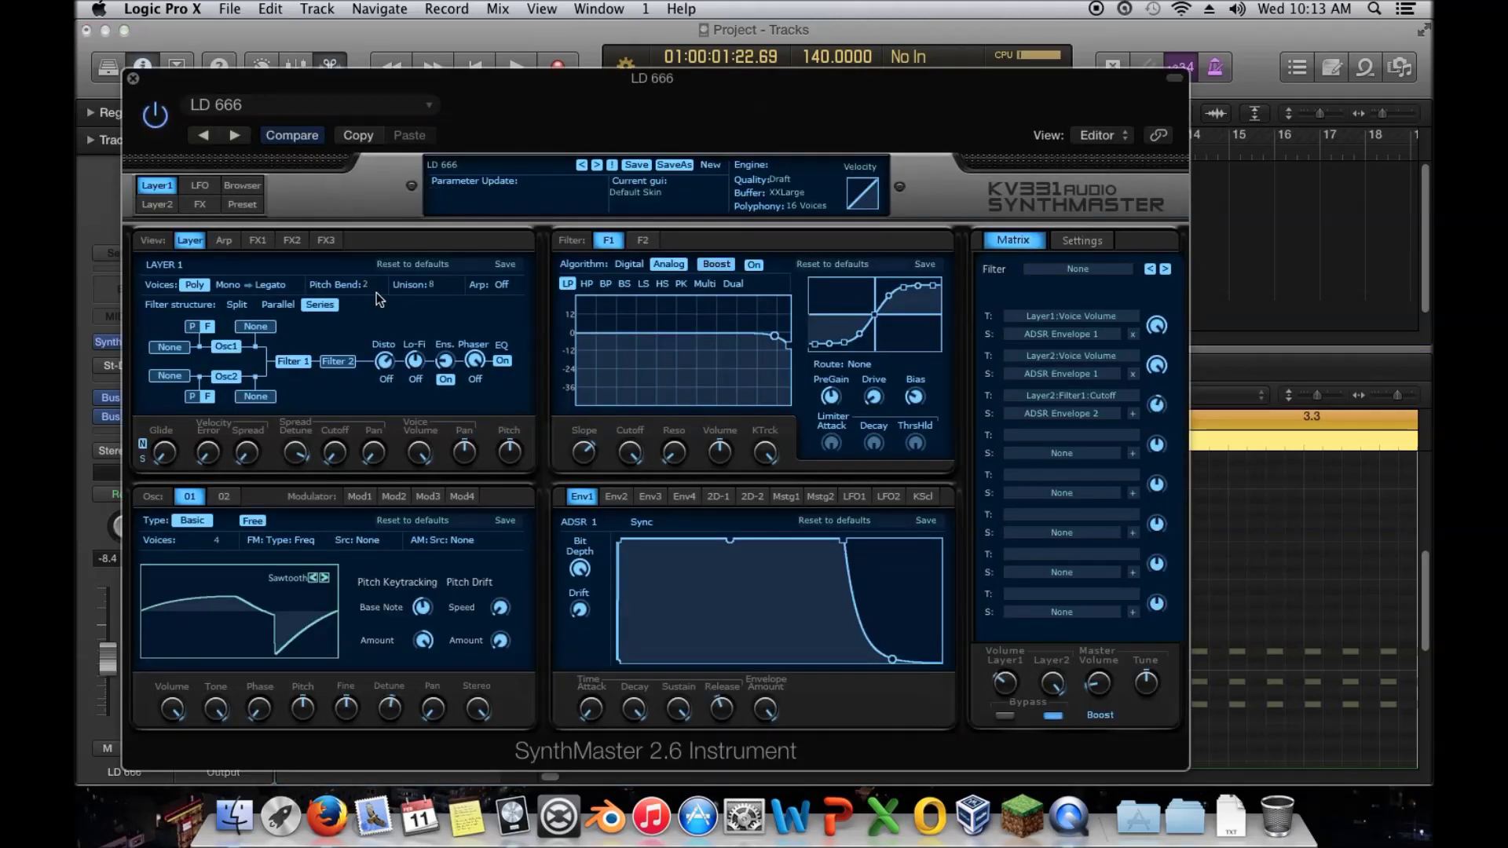
pyautogui.click(794, 205)
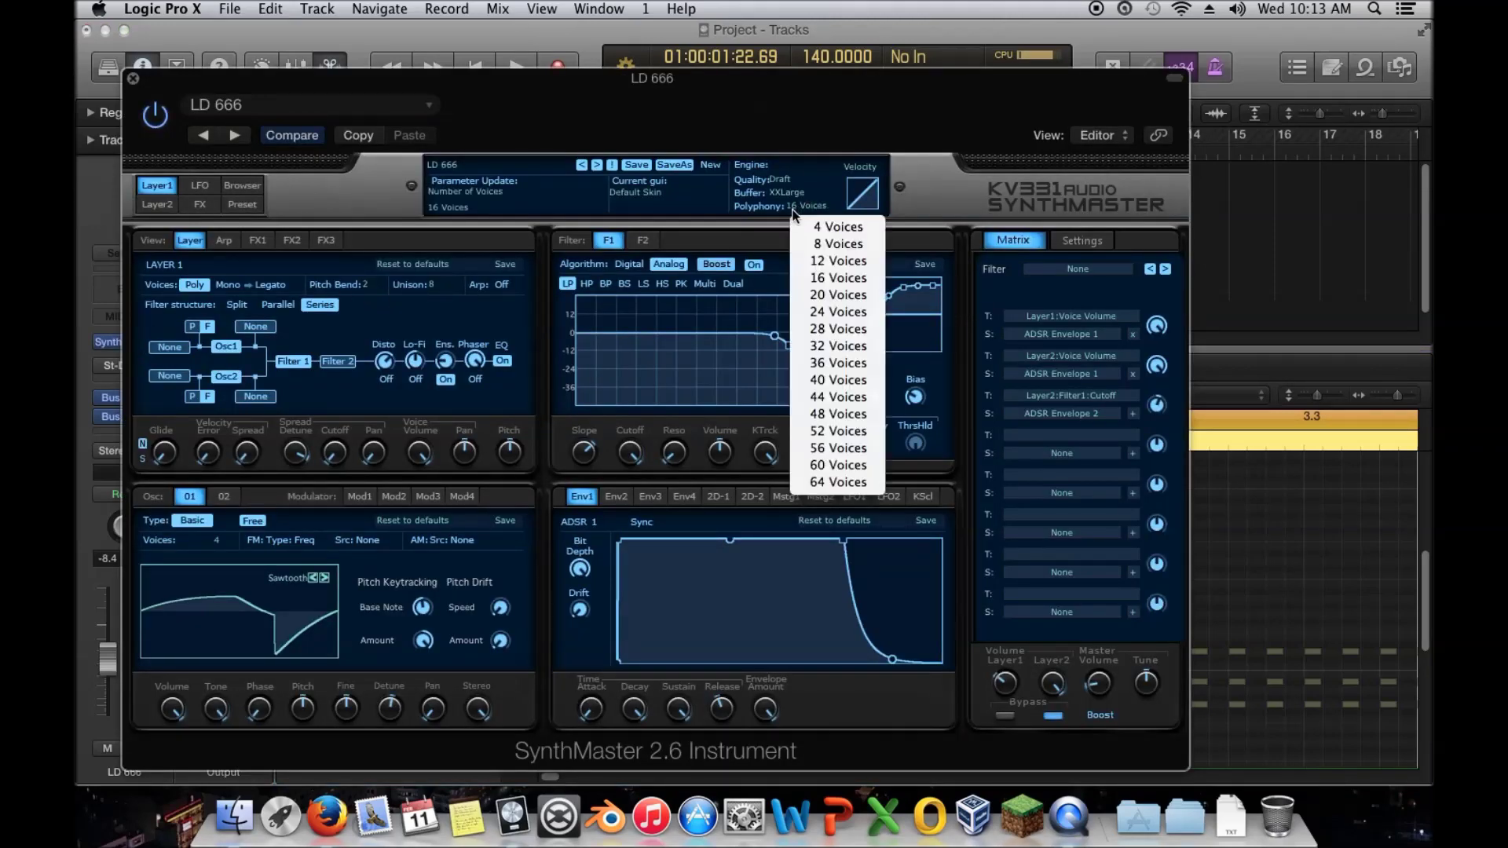
pyautogui.click(856, 314)
pyautogui.click(133, 79)
pyautogui.press('space')
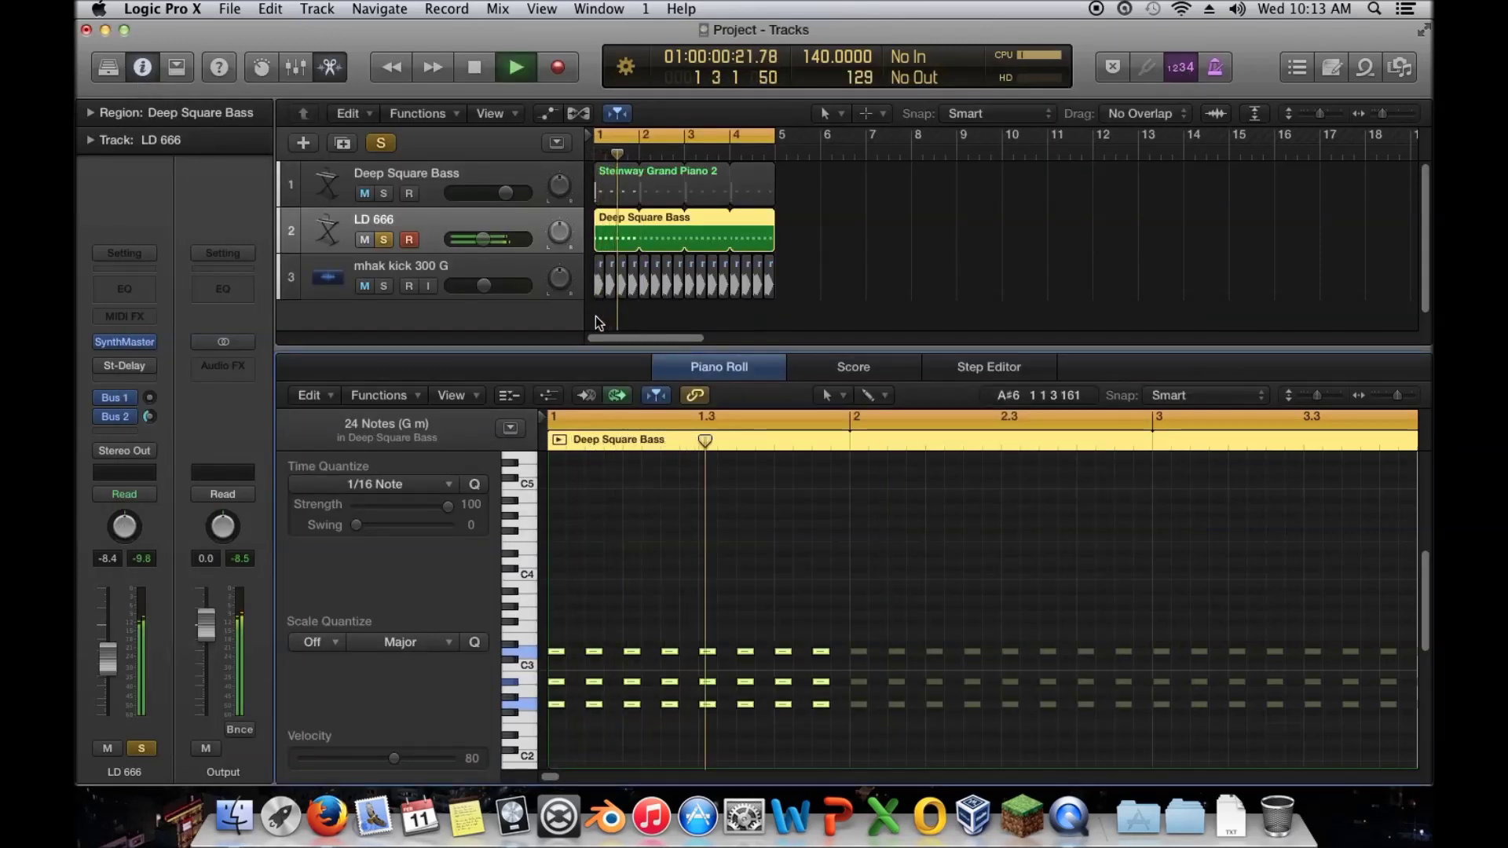
pyautogui.press('space')
# Transpose the row of A#2 notes in the chord pattern down one octave and play the result
pyautogui.click(751, 561)
pyautogui.moveTo(740, 682); pyautogui.dragTo(562, 682)
pyautogui.click(562, 681)
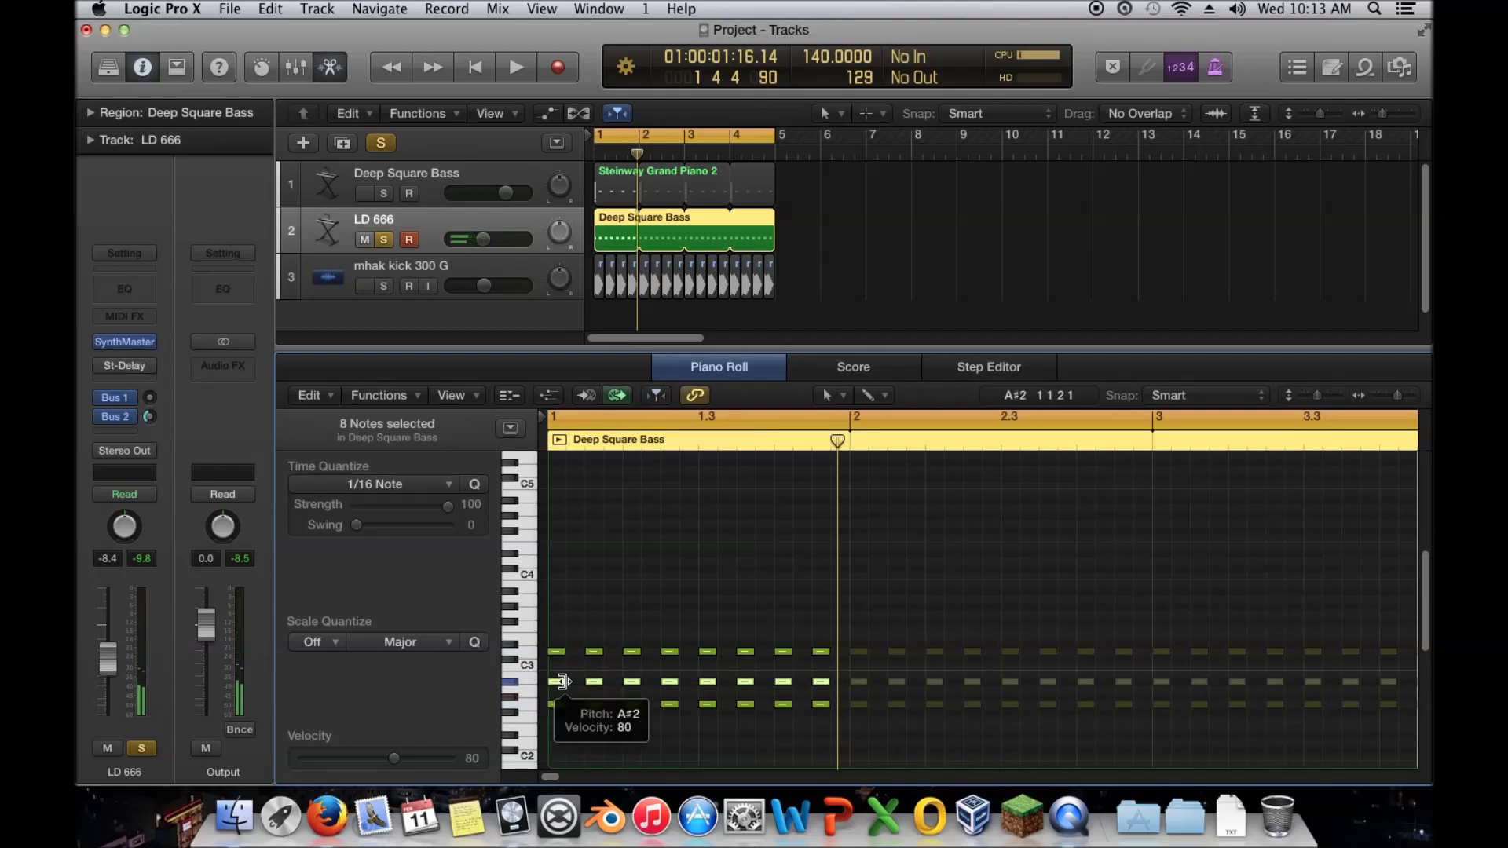
pyautogui.hotkey('alt', 'shift', 'Down')
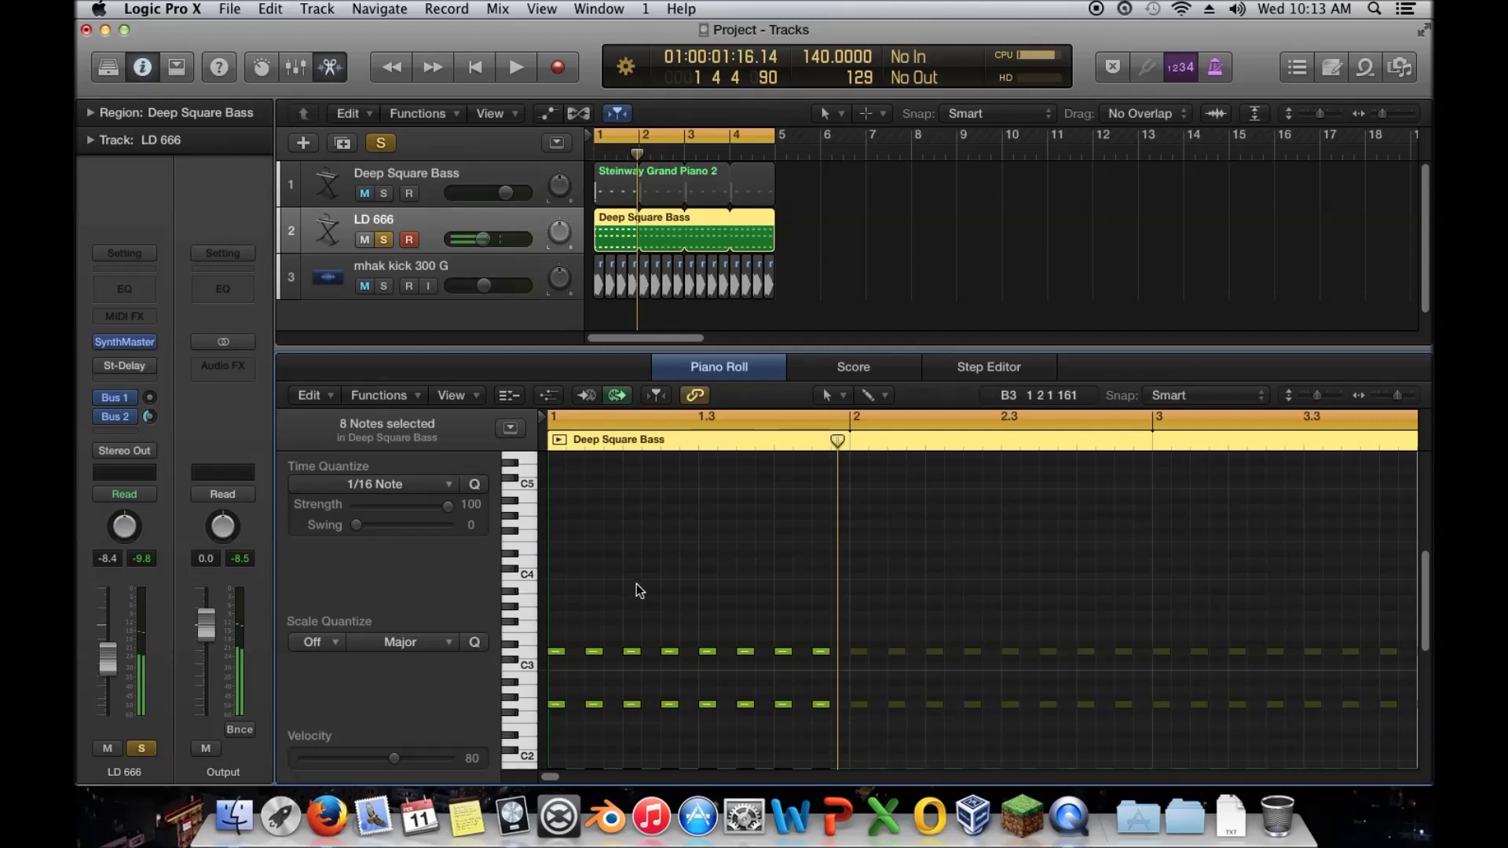
pyautogui.scroll(-3, 638, 582)
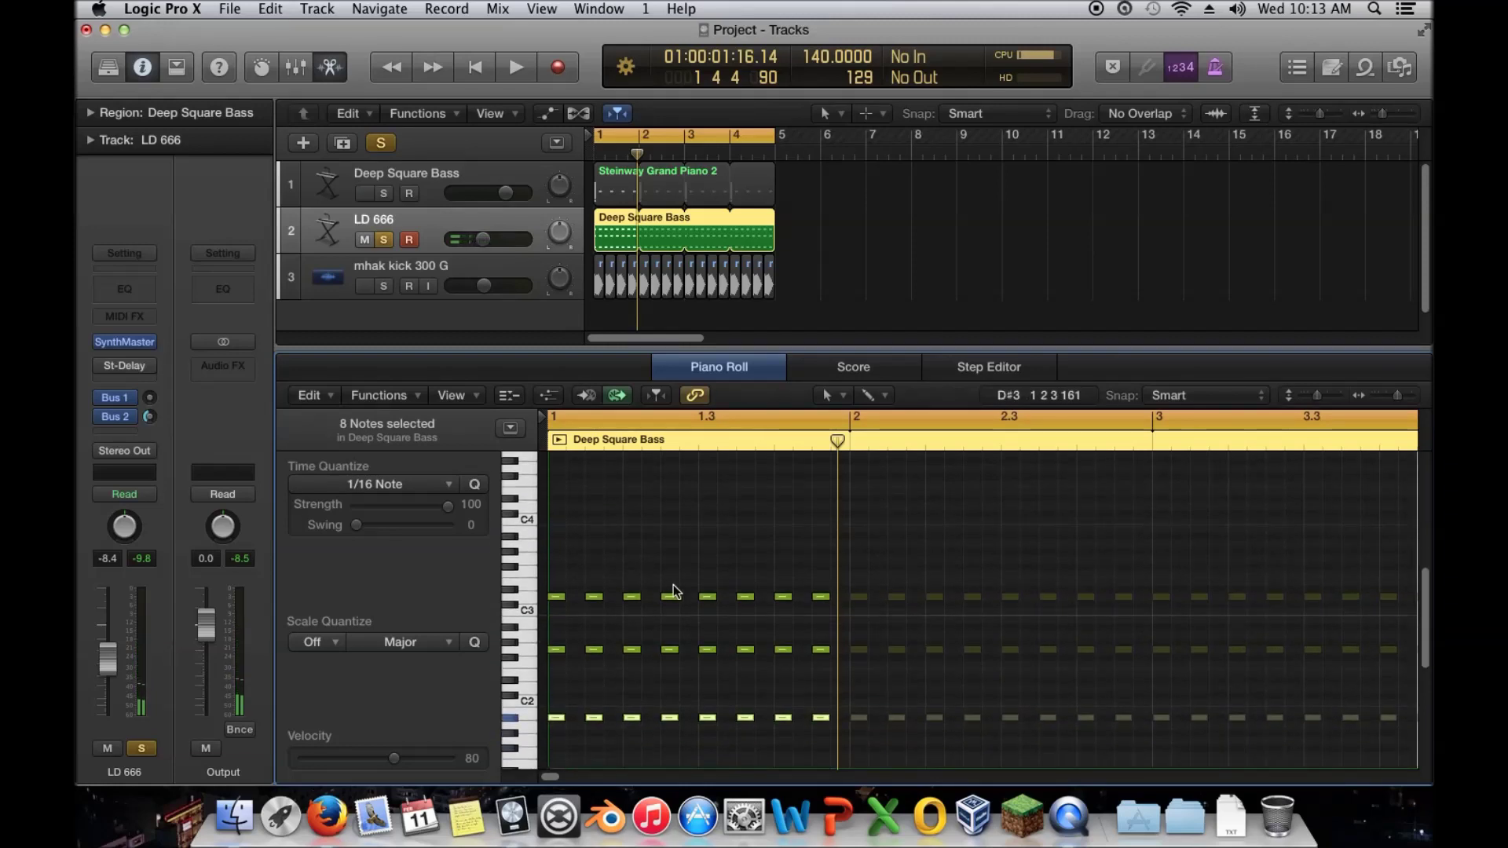
pyautogui.press('space')
pyautogui.press('space')
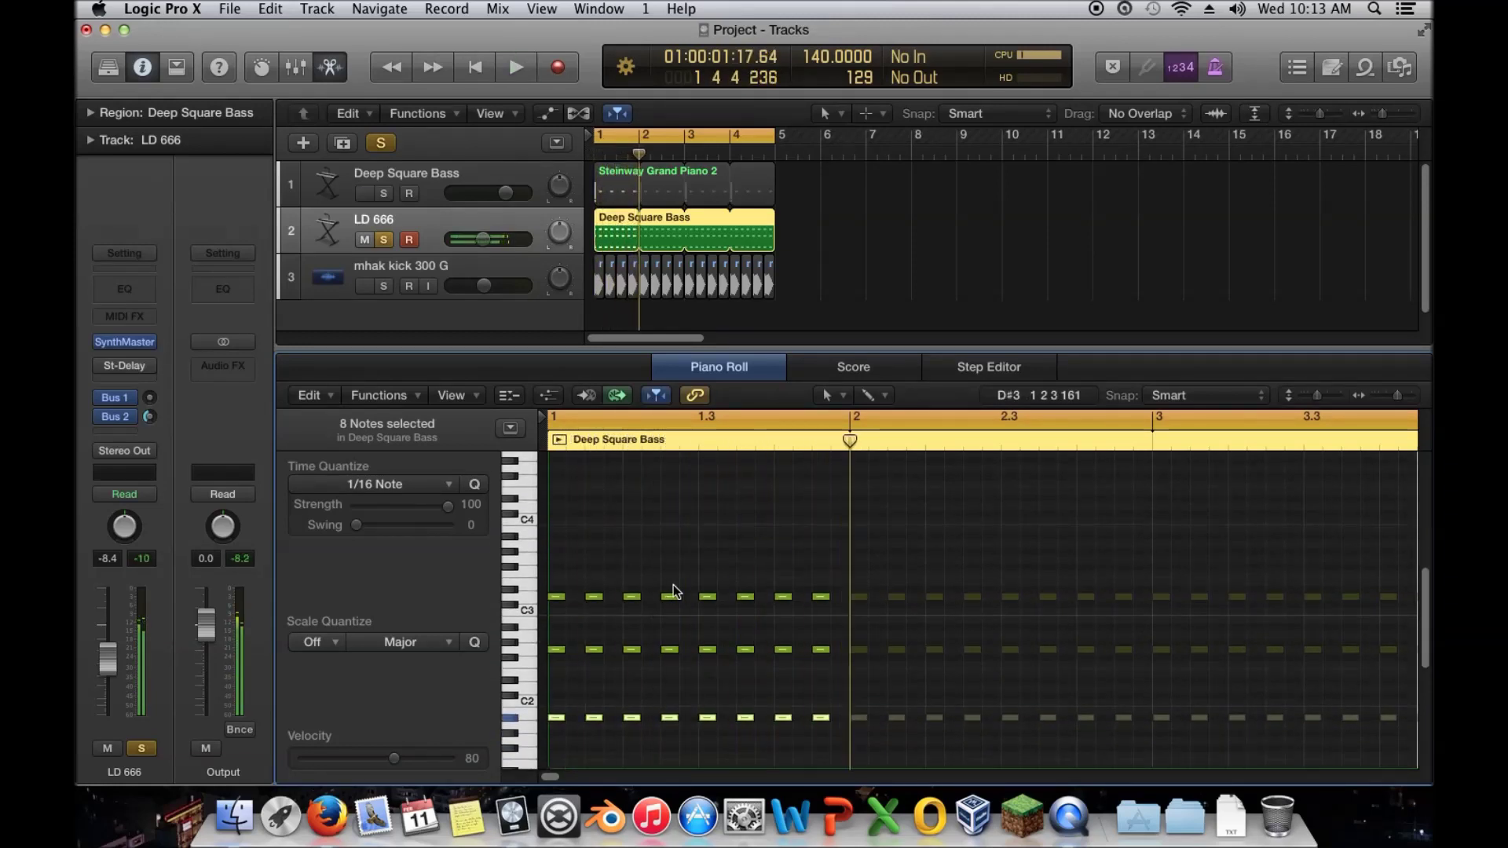
# Draw four melody notes above the first four chords of bar 1: G3, A3, A#3 and G3
pyautogui.click(560, 543)
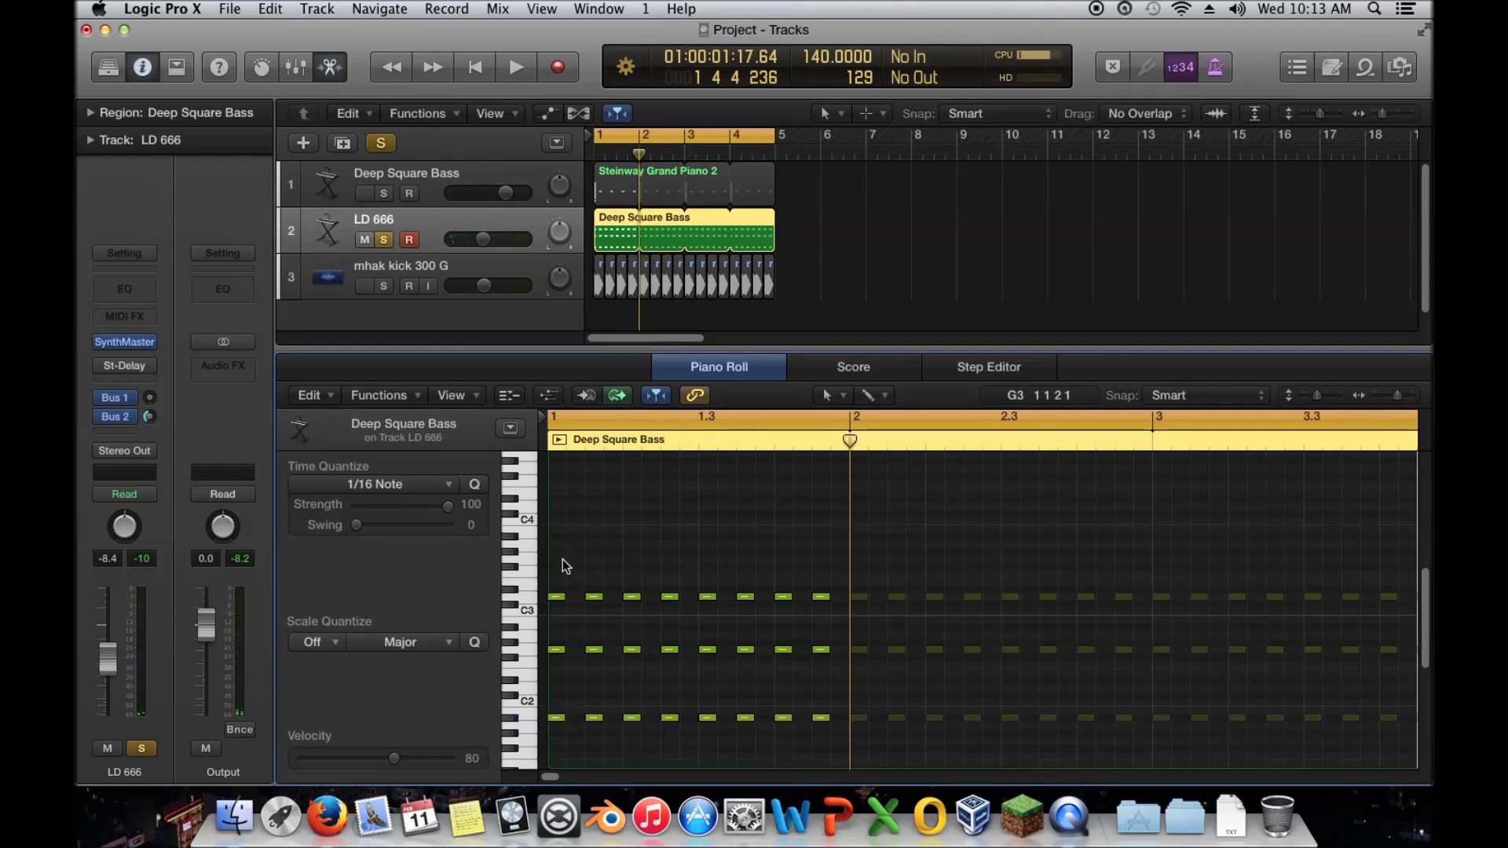
pyautogui.keyDown('super'); pyautogui.click(557, 558); pyautogui.keyUp('super')
pyautogui.keyDown('super'); pyautogui.click(594, 543); pyautogui.keyUp('super')
pyautogui.keyDown('super'); pyautogui.click(630, 536); pyautogui.keyUp('super')
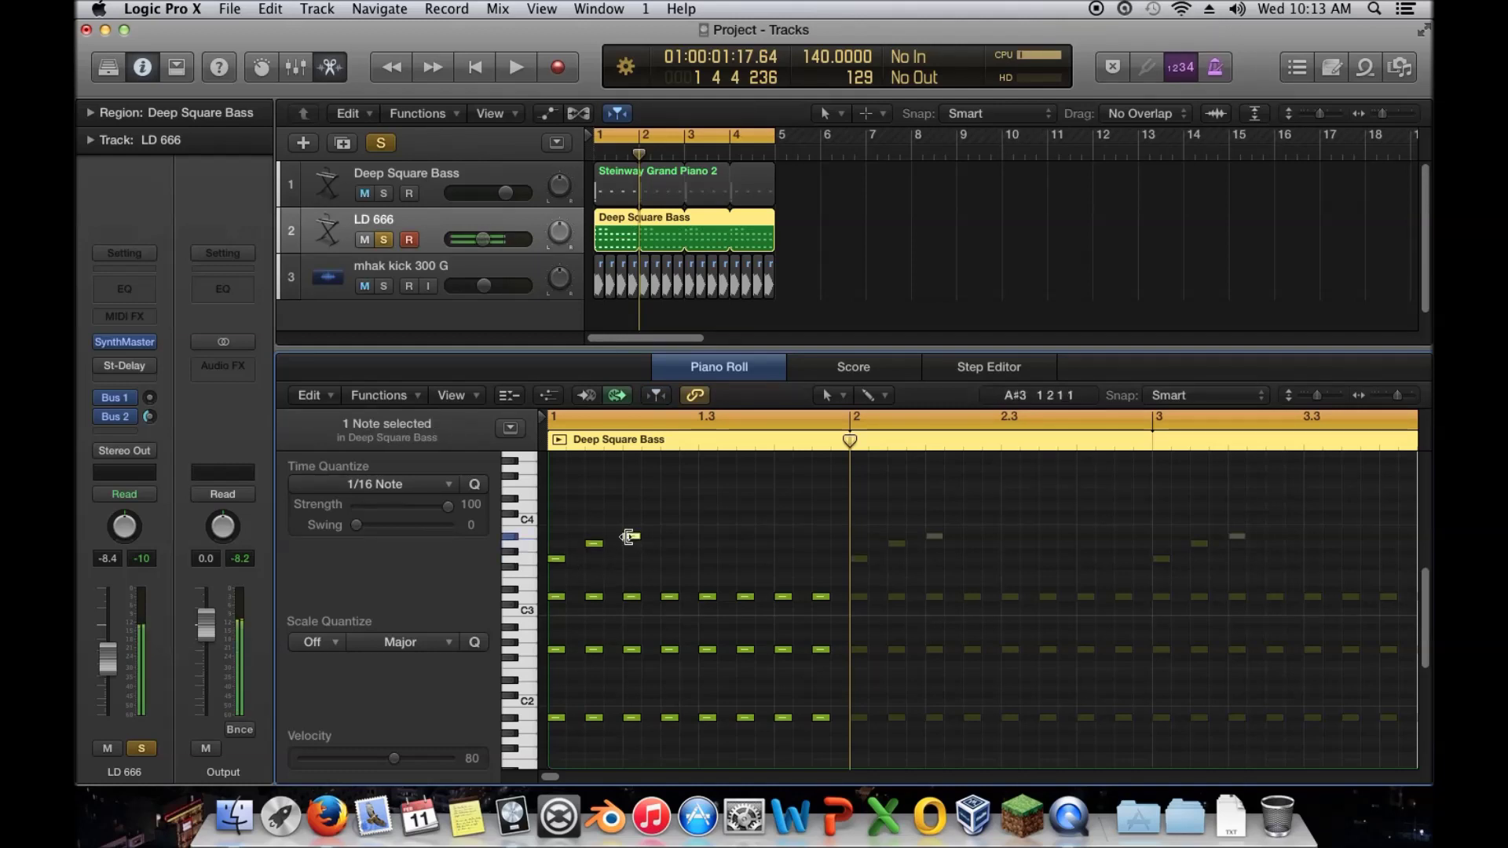
pyautogui.keyDown('super'); pyautogui.click(669, 559); pyautogui.keyUp('super')
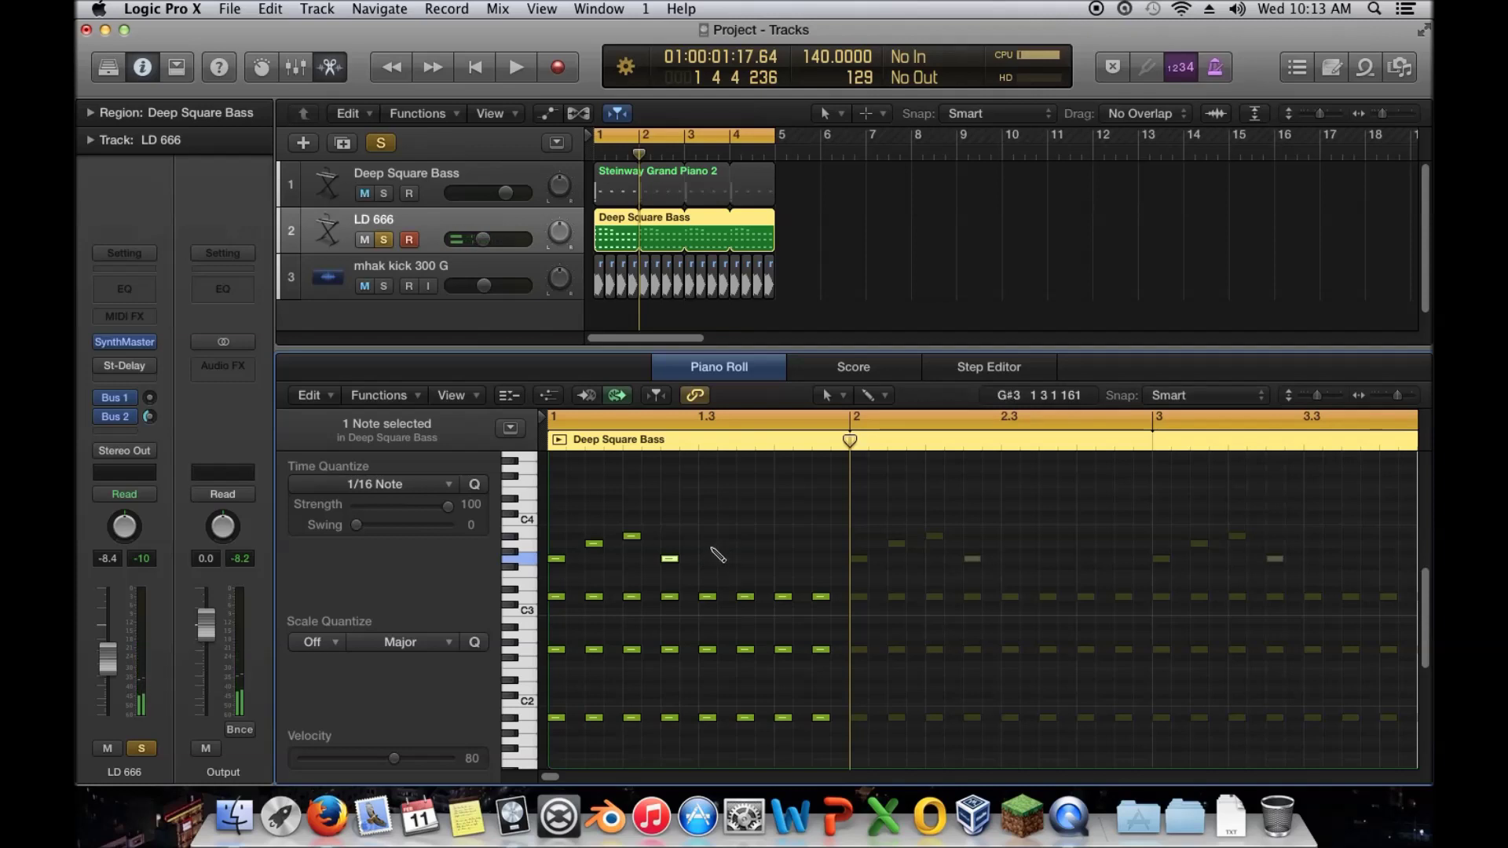
# Complete the bar 1 melody over the last four chords with A3, A#3, C4 and F3, then play it
pyautogui.moveTo(706, 552); pyautogui.dragTo(708, 545)
pyautogui.keyDown('super'); pyautogui.click(745, 536); pyautogui.keyUp('super')
pyautogui.keyDown('super'); pyautogui.click(784, 522); pyautogui.keyUp('super')
pyautogui.keyDown('super'); pyautogui.click(821, 560); pyautogui.keyUp('super')
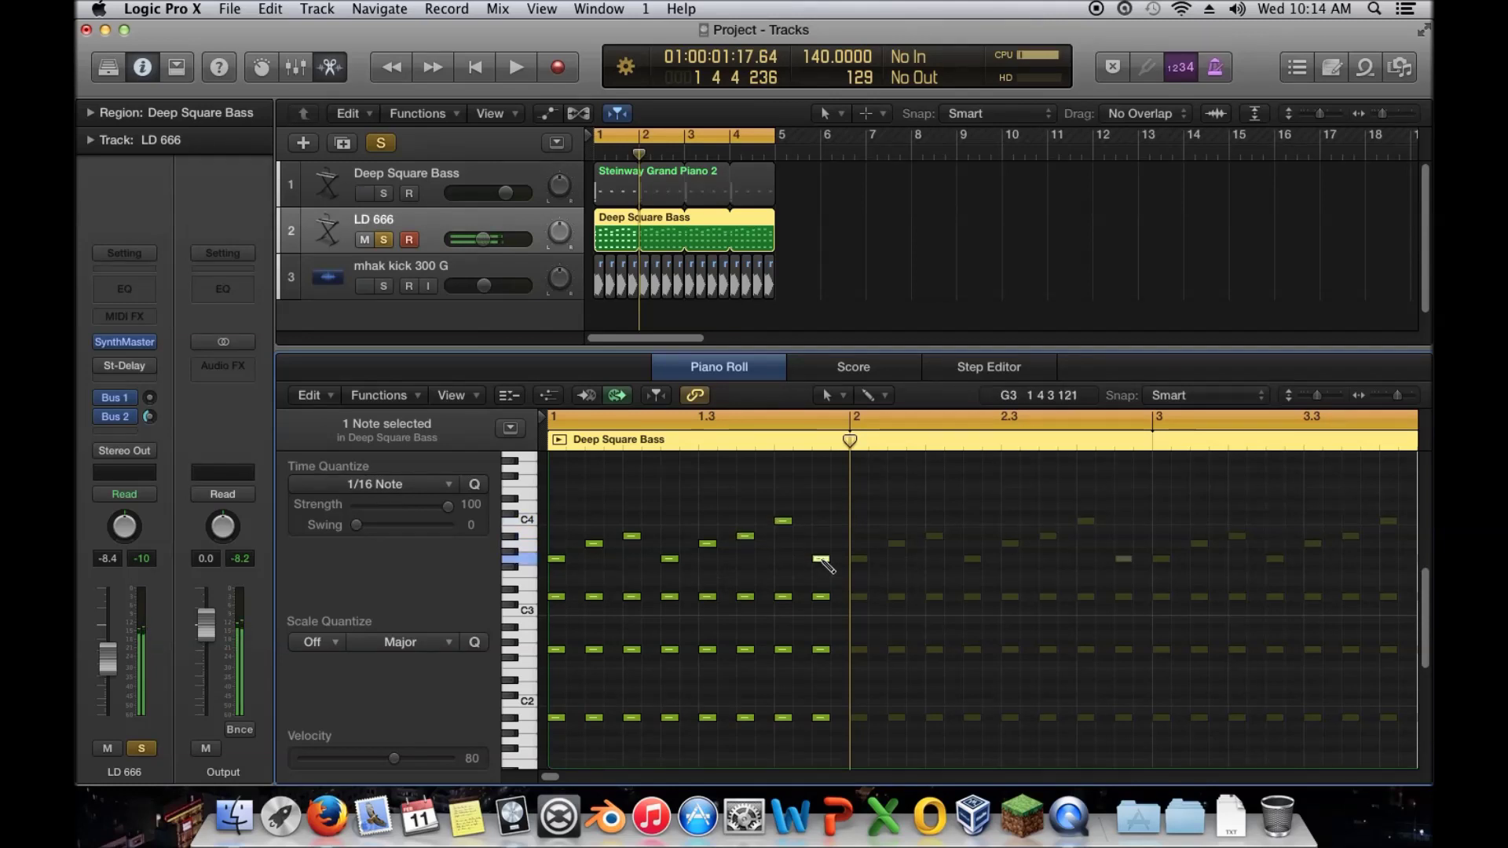
pyautogui.moveTo(822, 563); pyautogui.dragTo(822, 574)
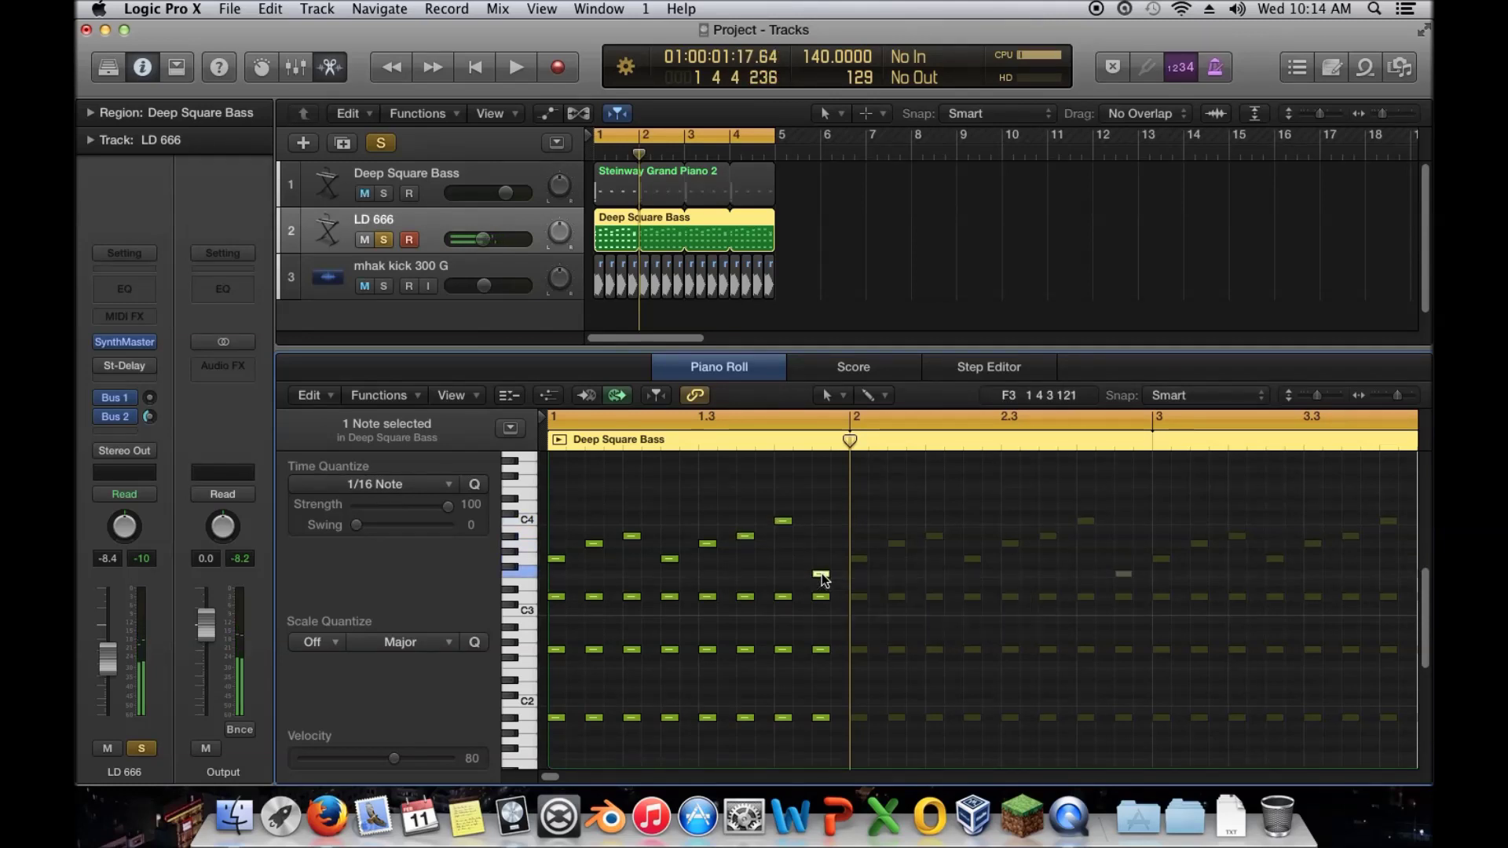
pyautogui.press('space')
pyautogui.press('space')
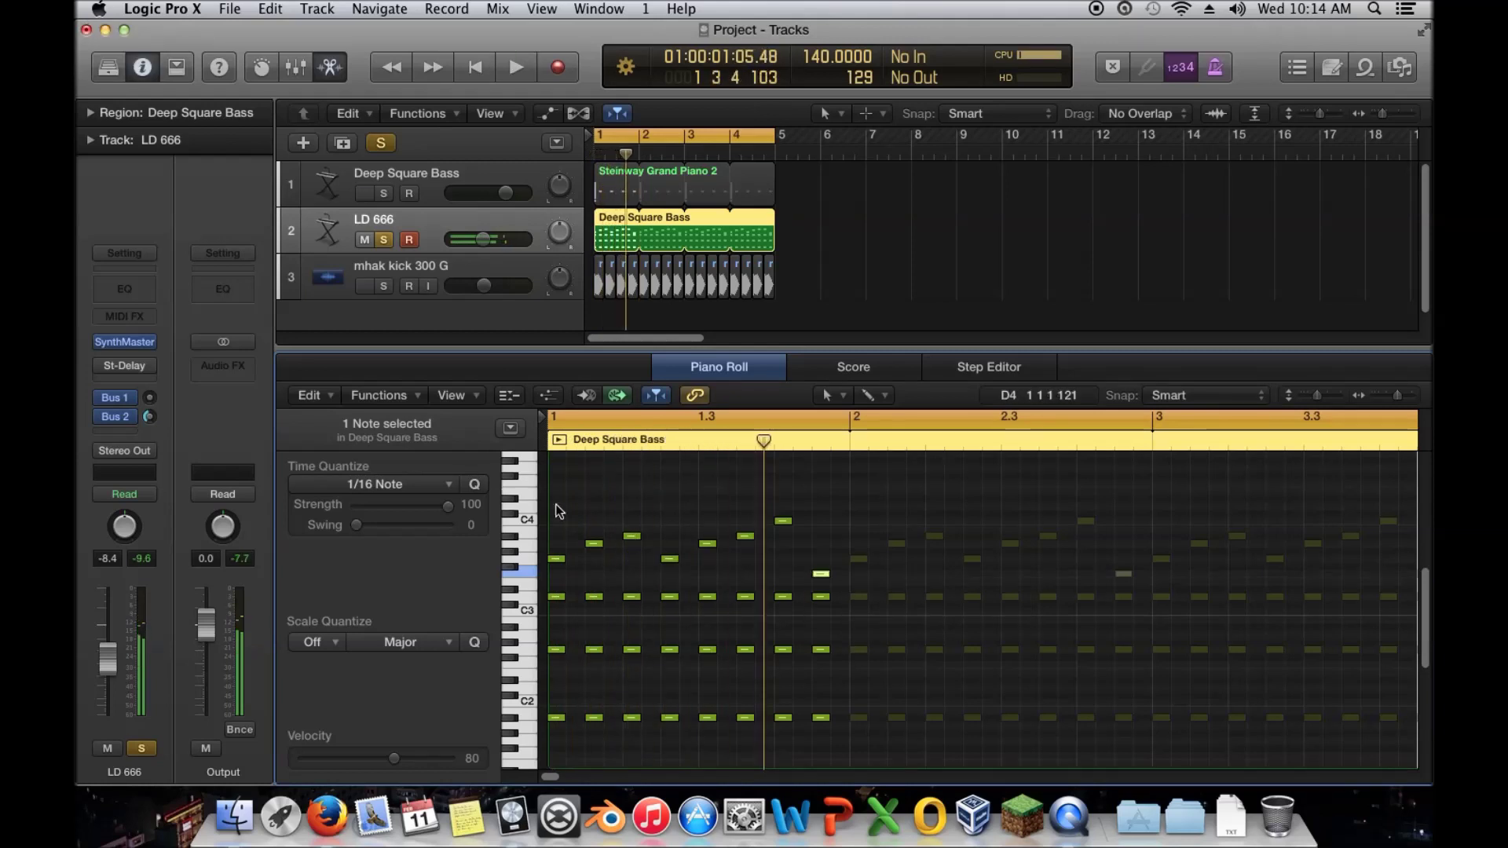
pyautogui.press('space')
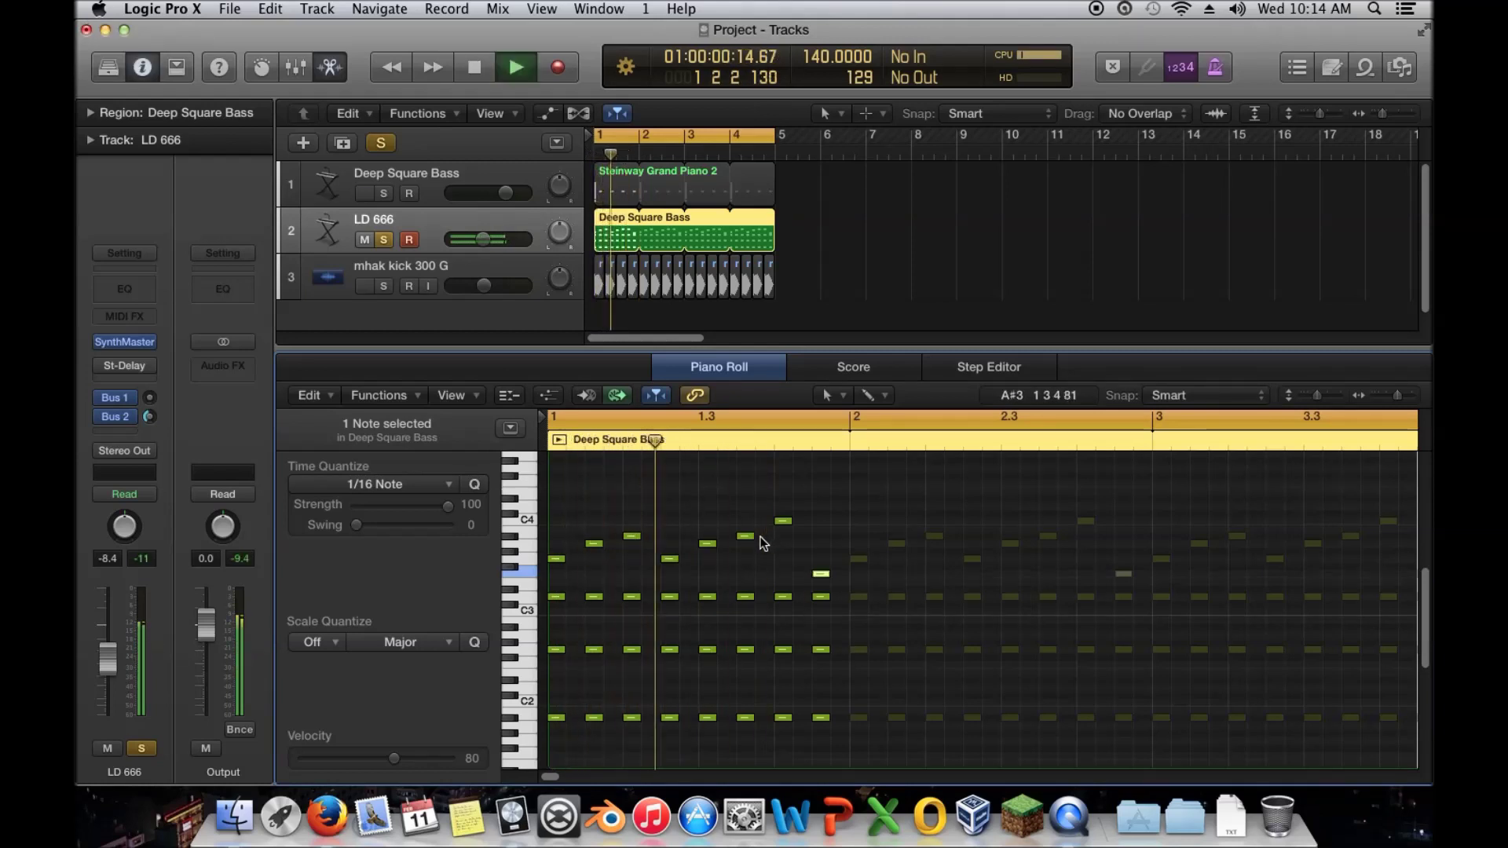
pyautogui.press('space')
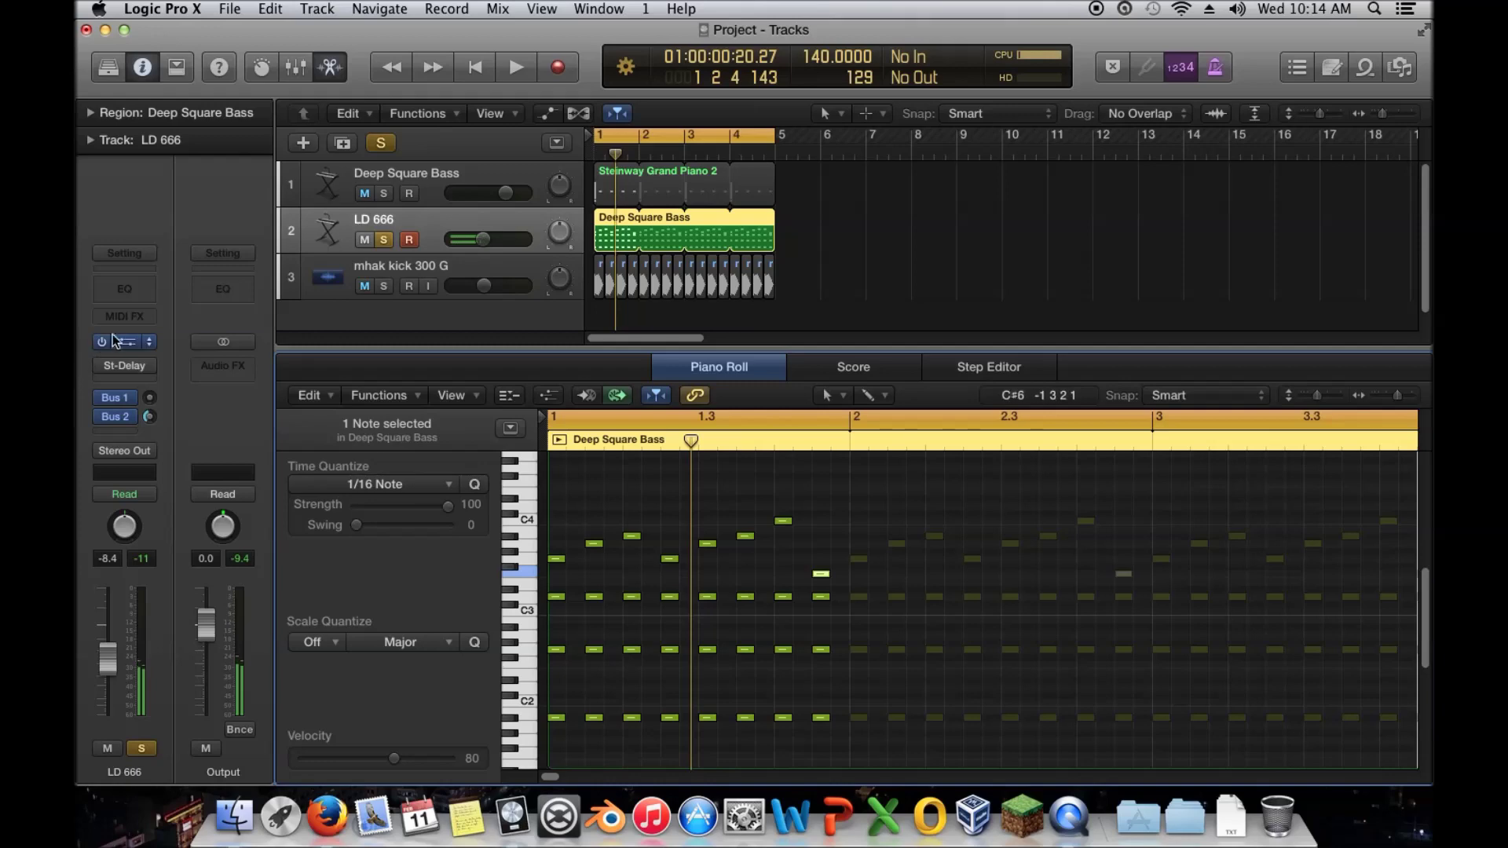
# Open SynthMaster on the LD 666 track and set its polyphony to 32 voices
pyautogui.click(119, 342)
pyautogui.click(792, 206)
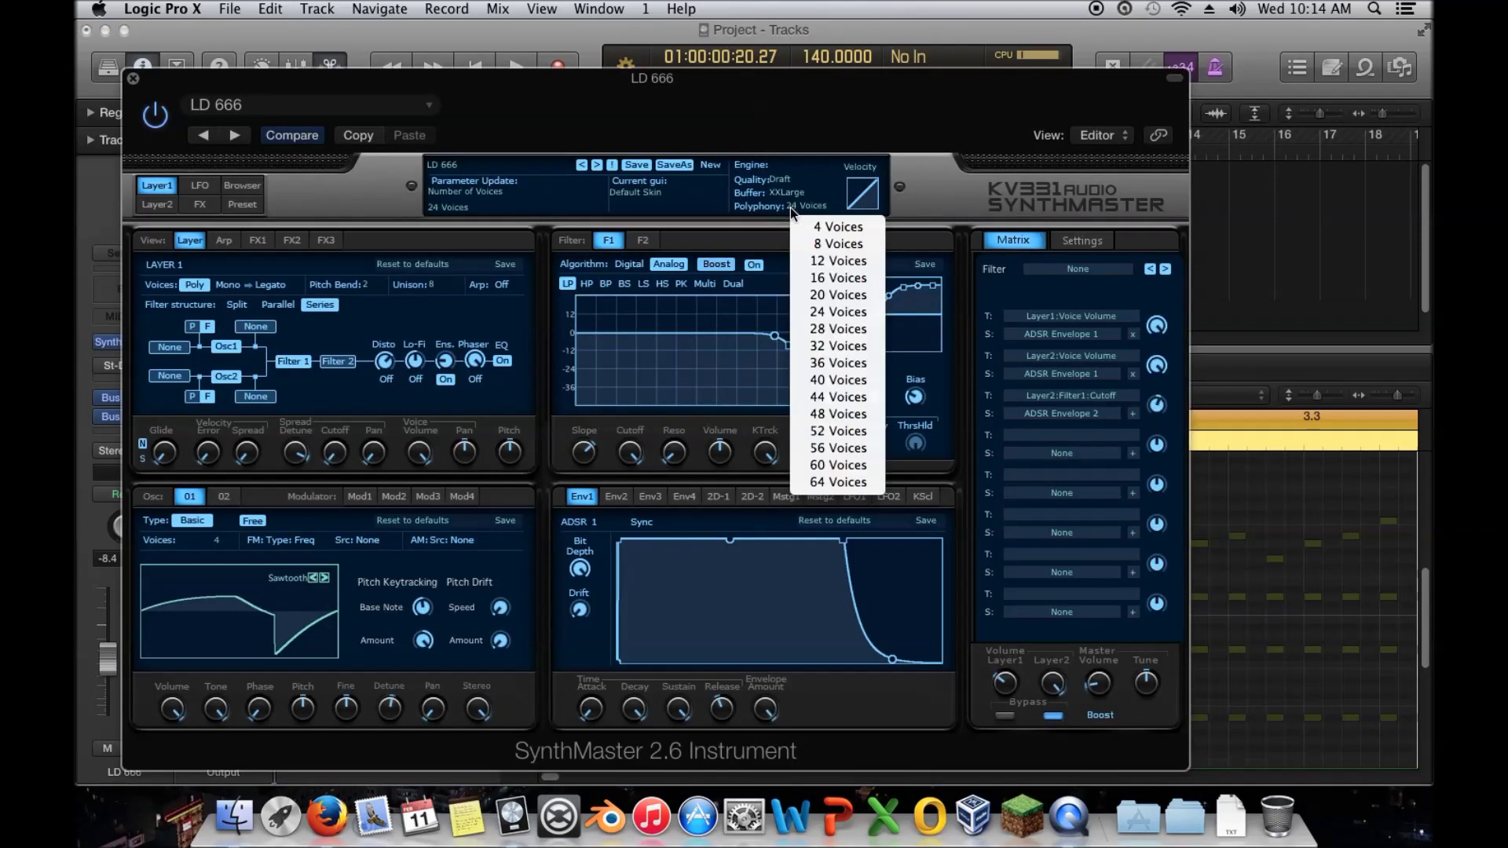
pyautogui.click(845, 351)
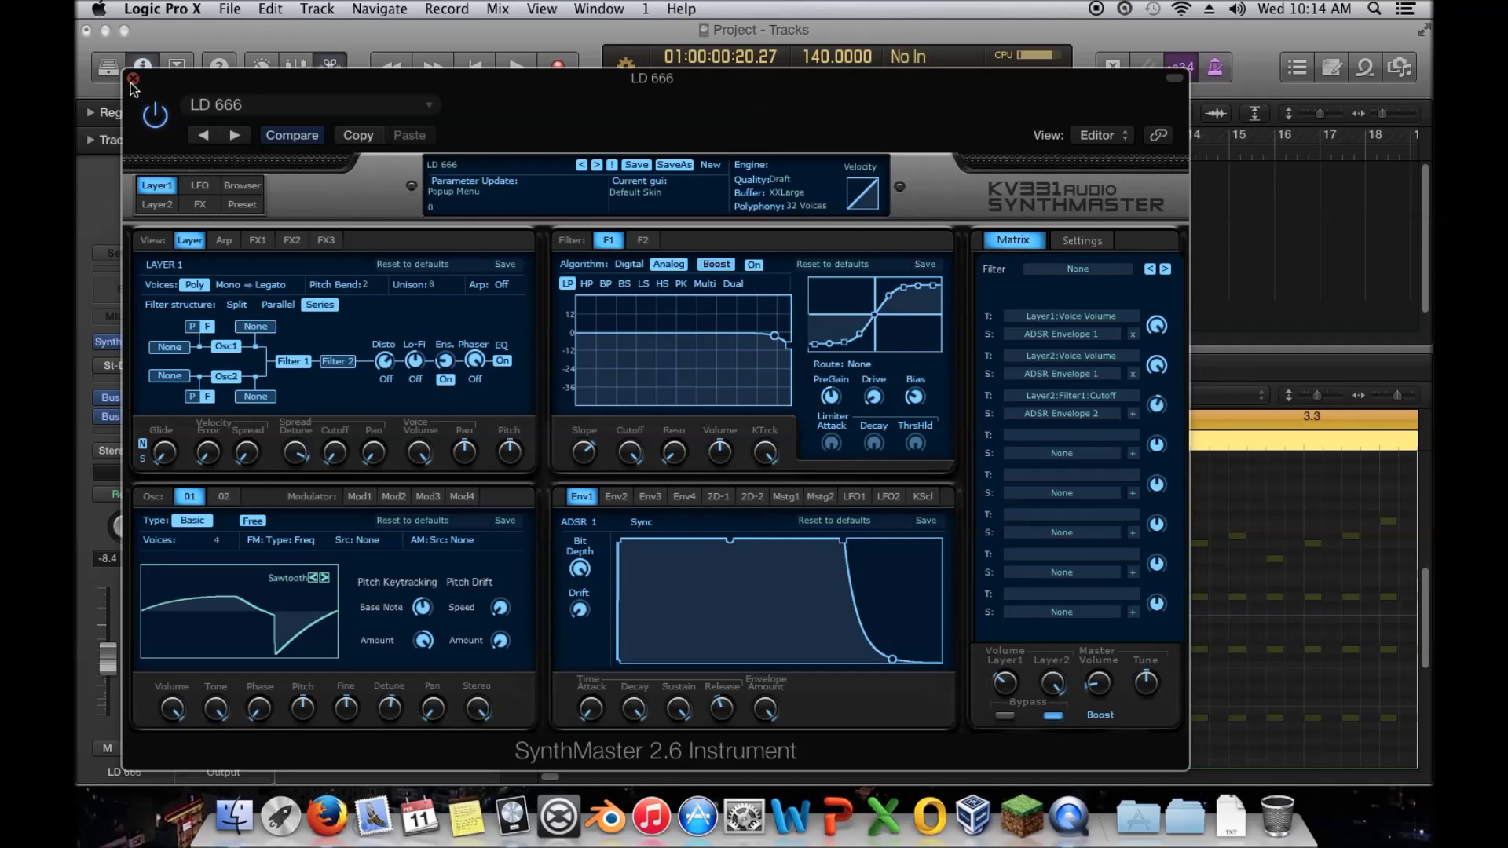
# Lower the release of Layer 1's envelopes 1 and 2, close SynthMaster and listen to the pattern
pyautogui.moveTo(721, 709); pyautogui.dragTo(723, 765)
pyautogui.click(614, 498)
pyautogui.moveTo(720, 709); pyautogui.dragTo(719, 721)
pyautogui.click(649, 496)
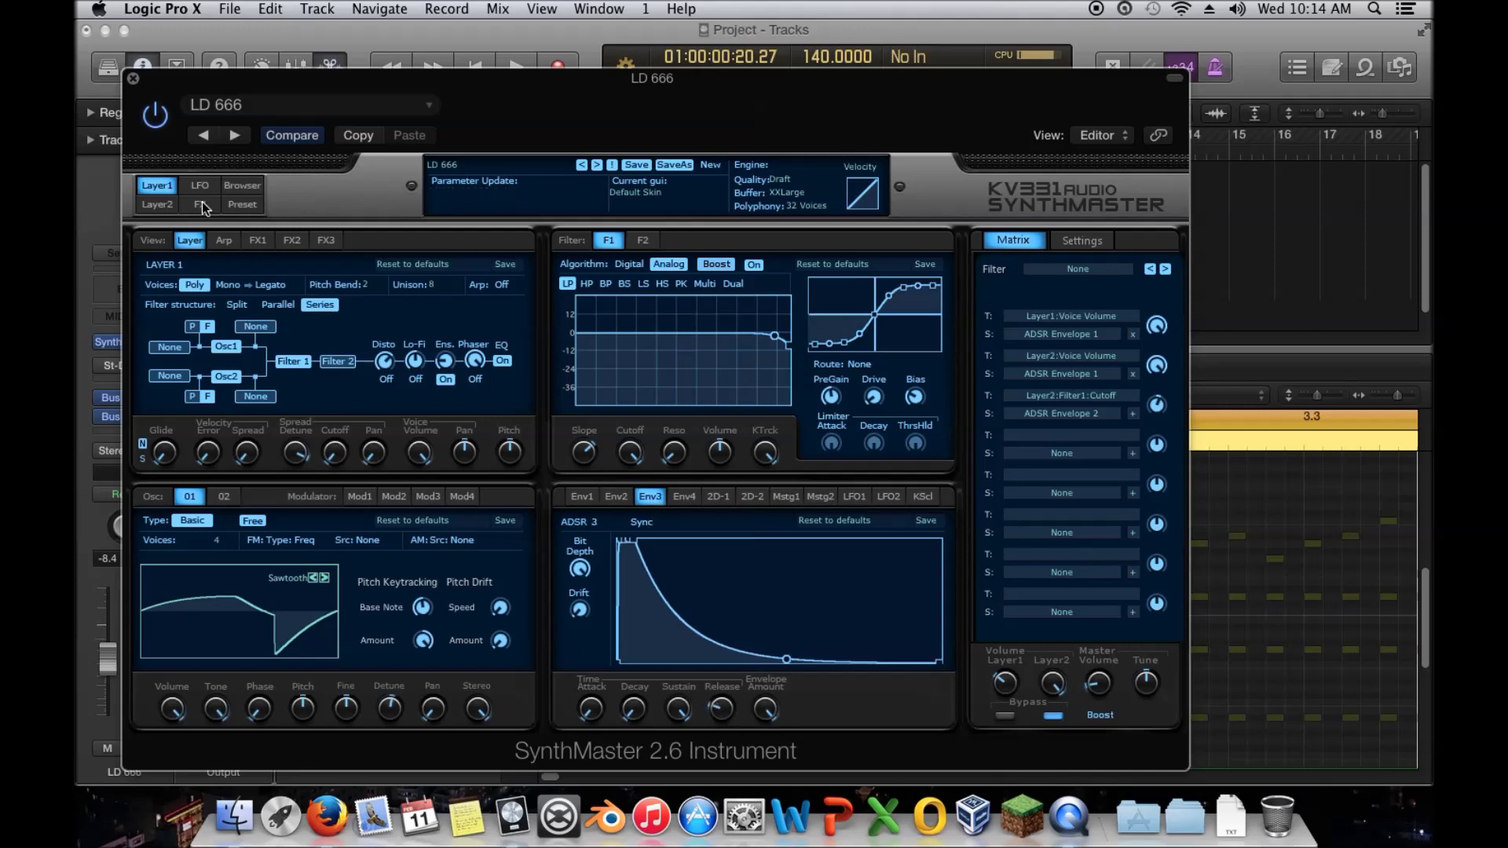
pyautogui.click(132, 79)
pyautogui.press('space')
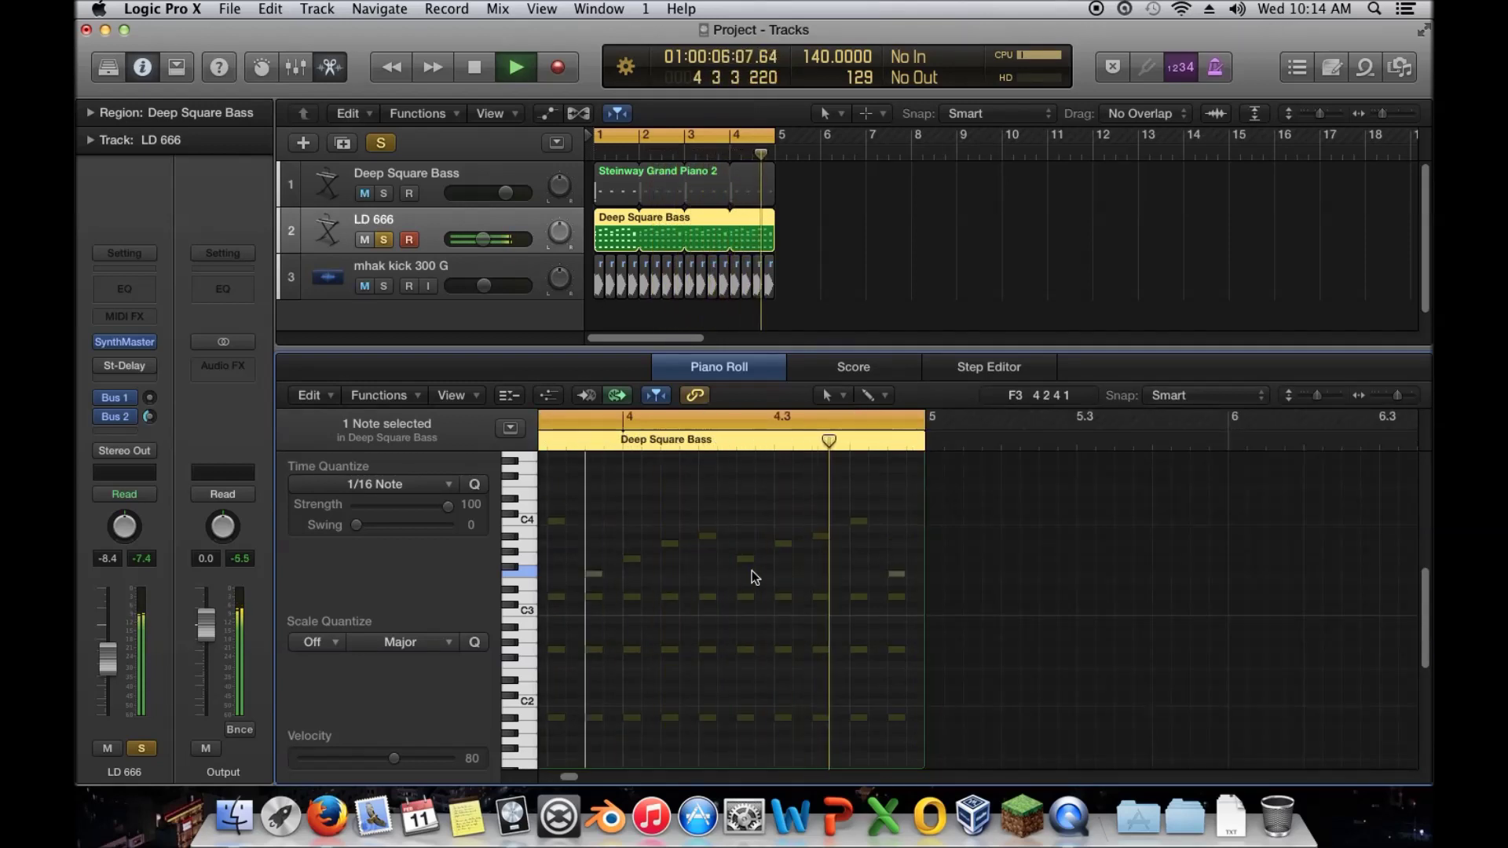
pyautogui.press('space')
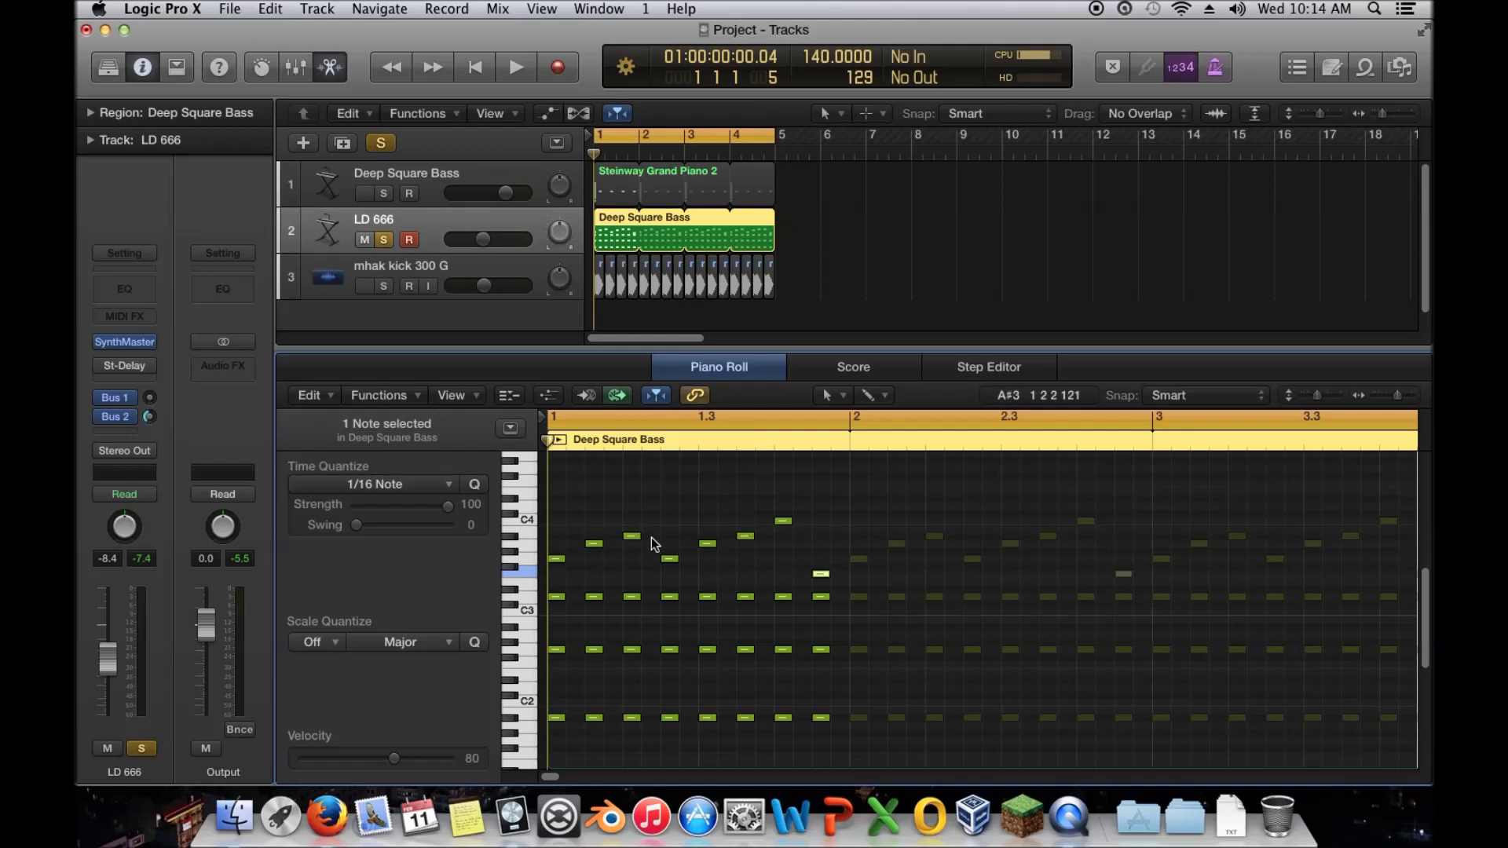
pyautogui.press('space')
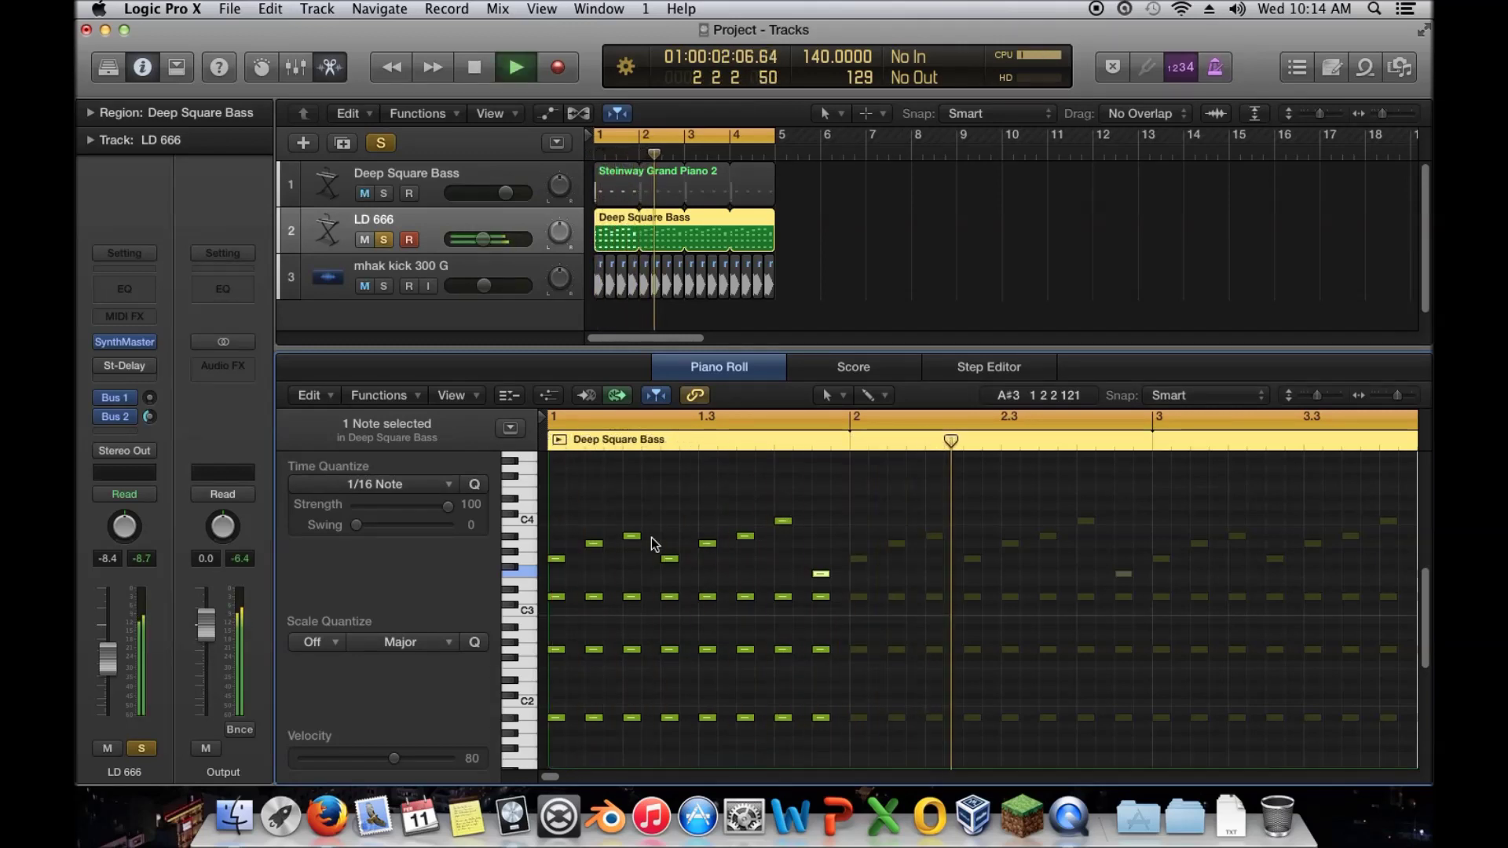
pyautogui.press('space')
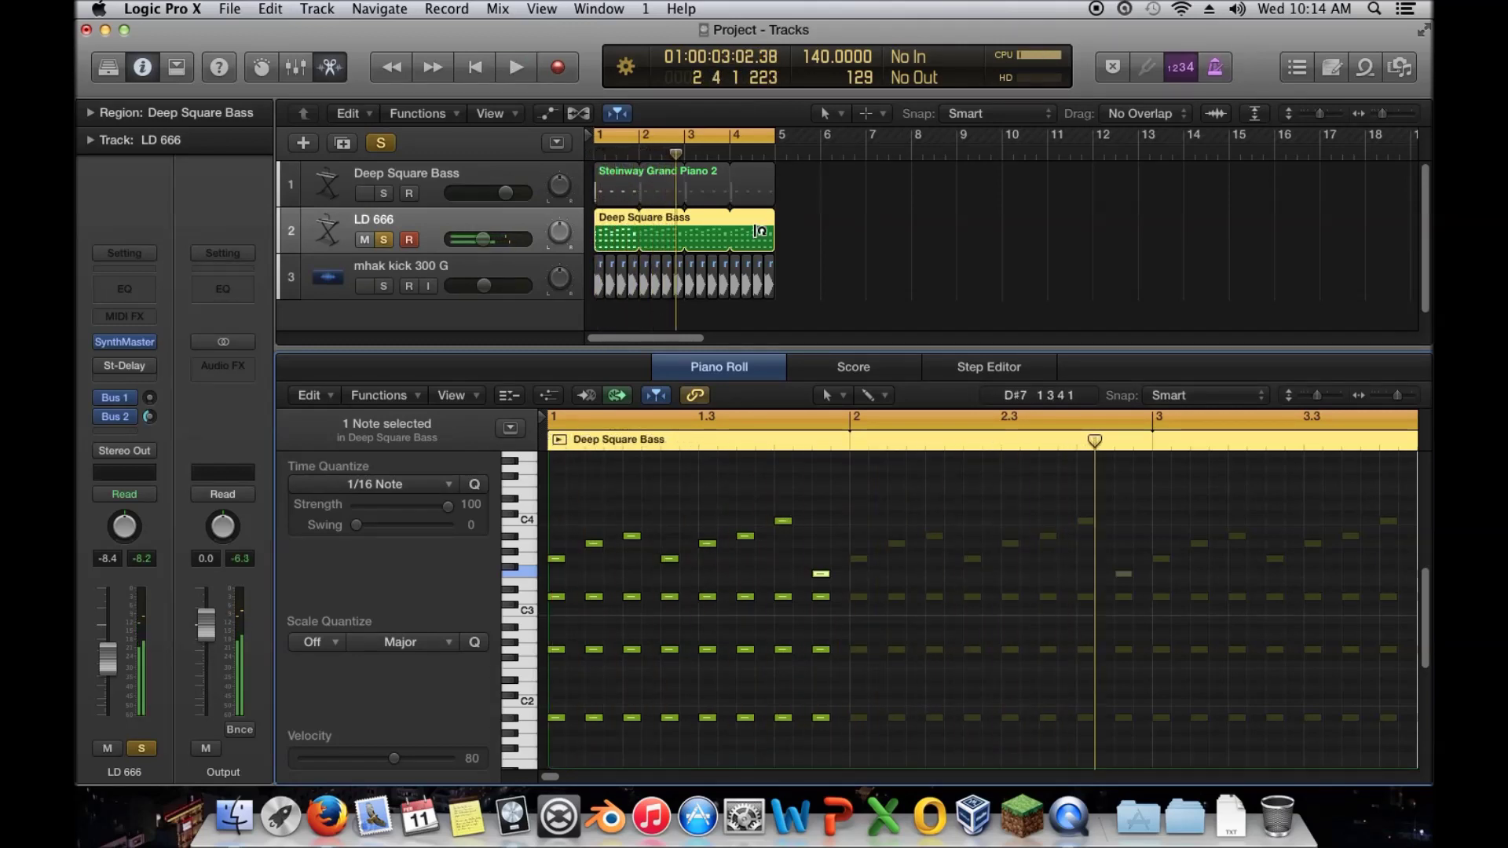
# Shorten the LD 666 region's loop to bar 1, copy the region to bar 2 and play it
pyautogui.moveTo(773, 232); pyautogui.dragTo(633, 238)
pyautogui.moveTo(618, 239); pyautogui.dragTo(666, 243)
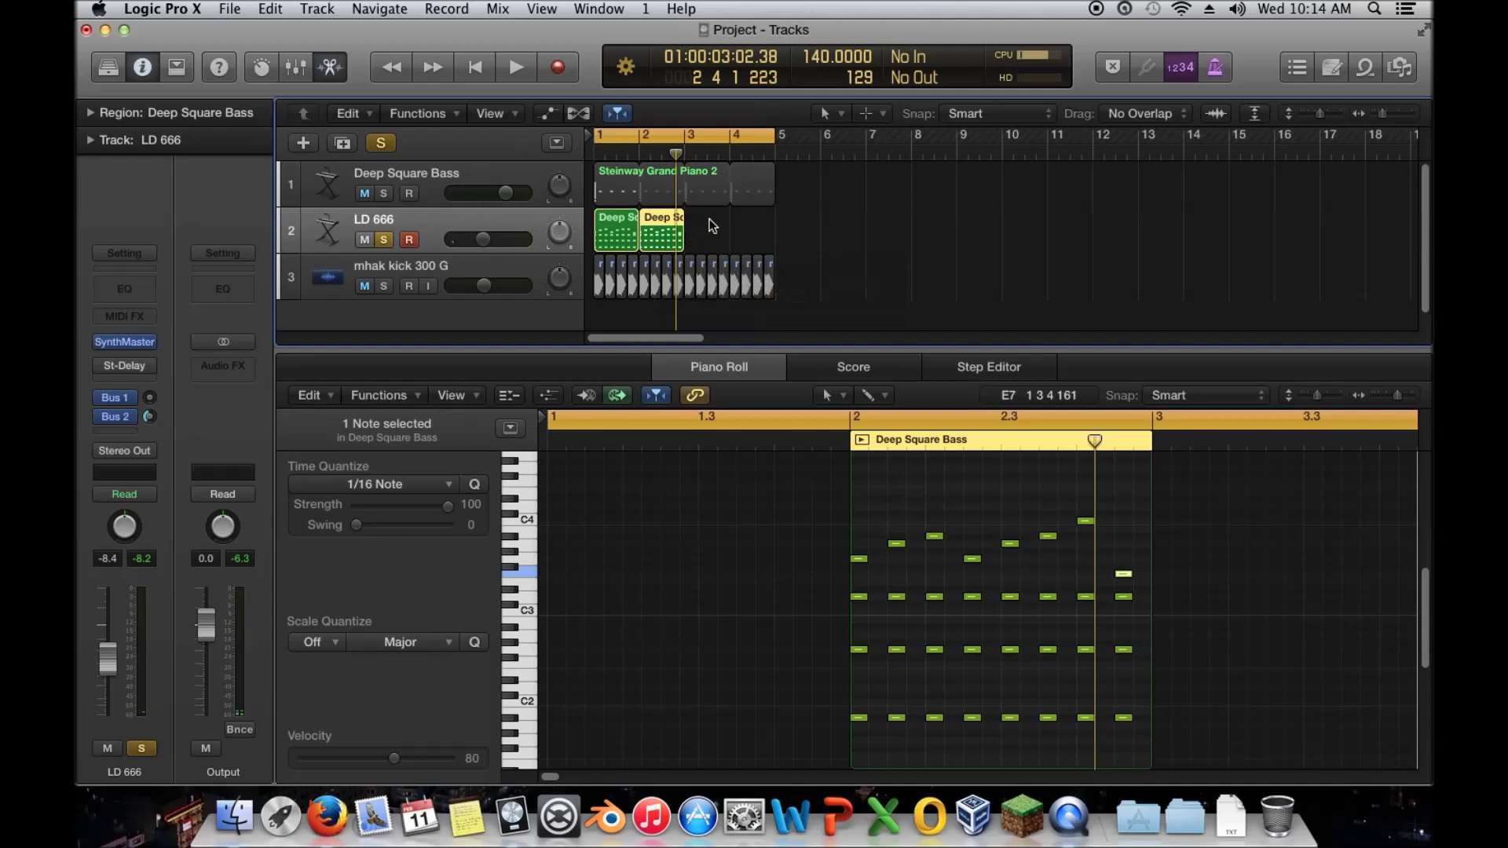
pyautogui.press('space')
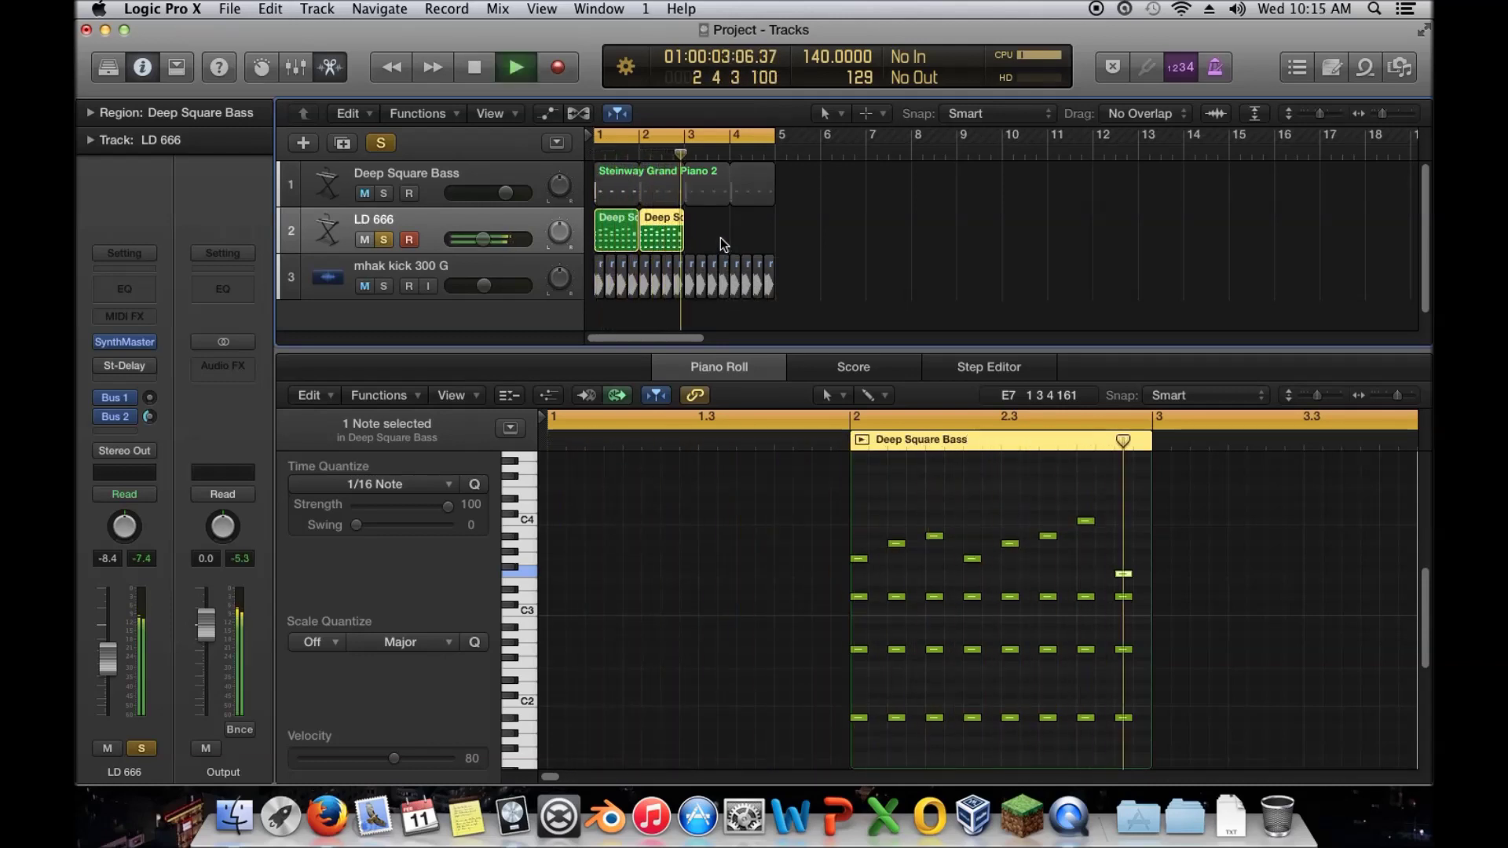
pyautogui.press('space')
# Copy the LD 666 region to bar 3, loop it through bar 4 and play from the start
pyautogui.moveTo(723, 226); pyautogui.dragTo(753, 247)
pyautogui.moveTo(567, 774); pyautogui.dragTo(562, 774)
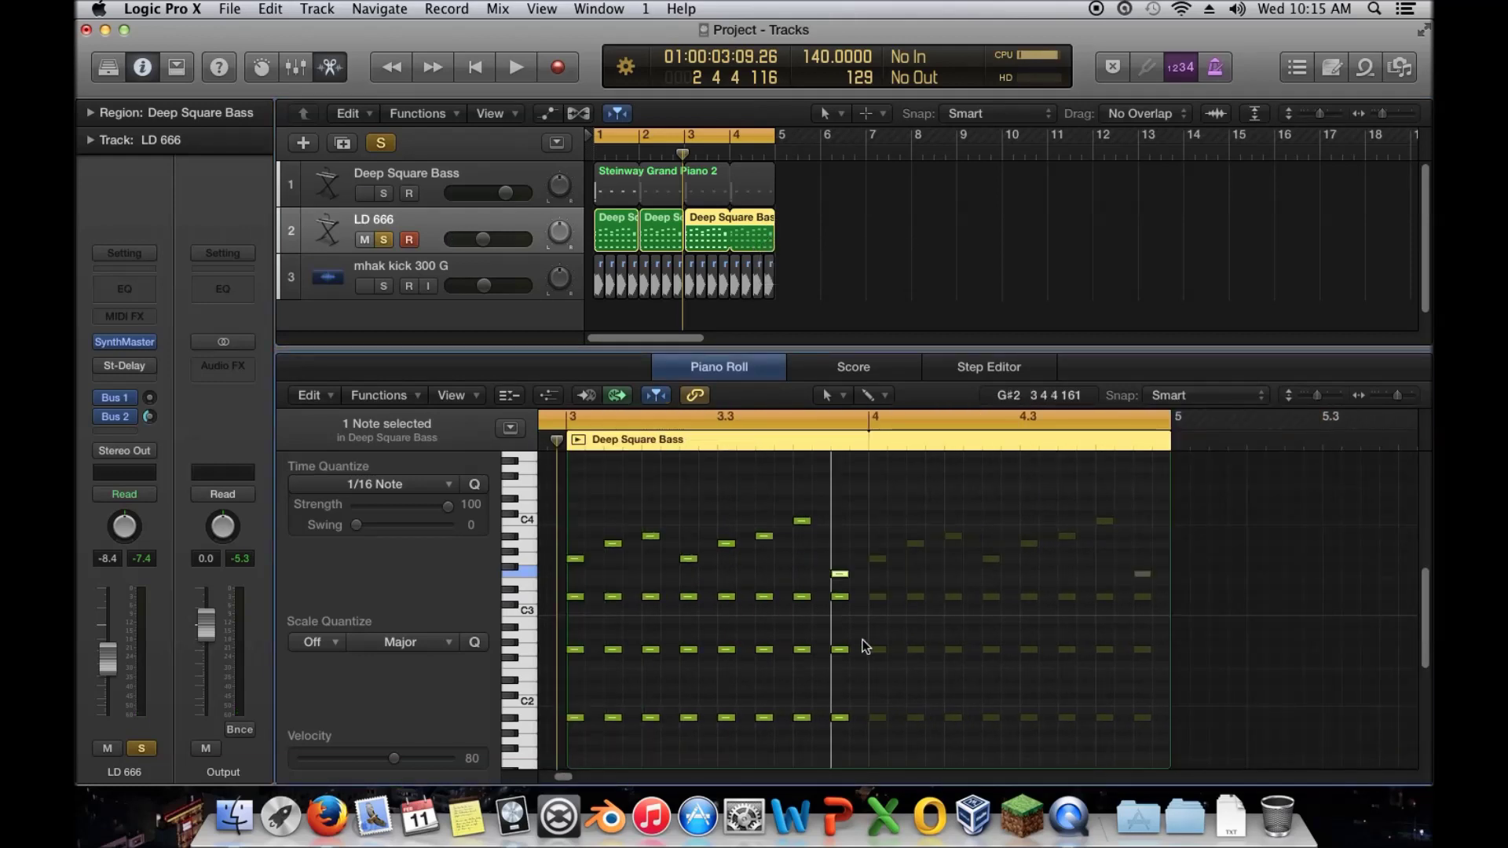
pyautogui.press('Return')
pyautogui.press('space')
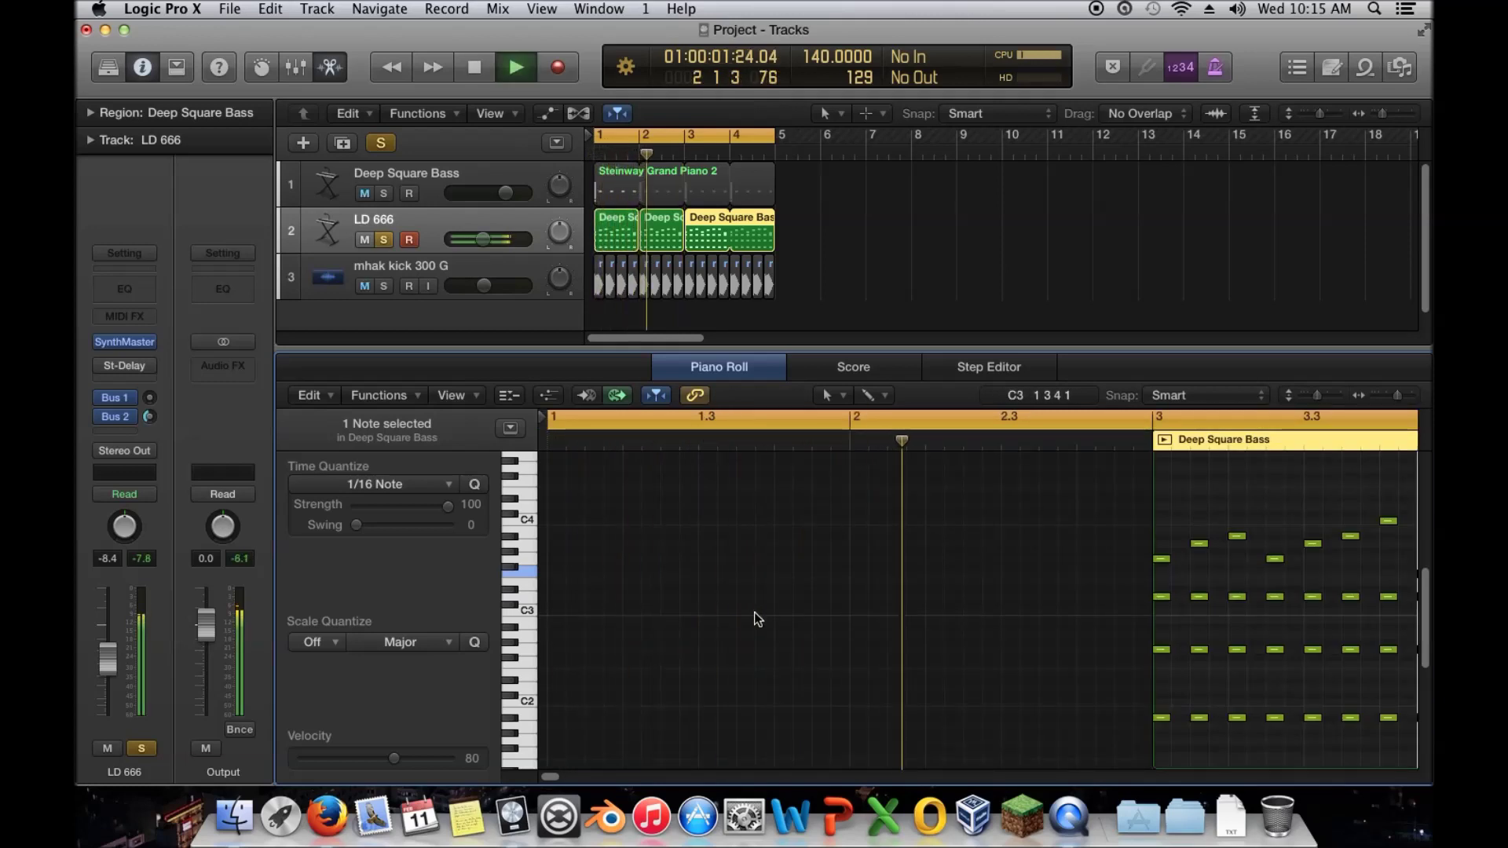
pyautogui.press('space')
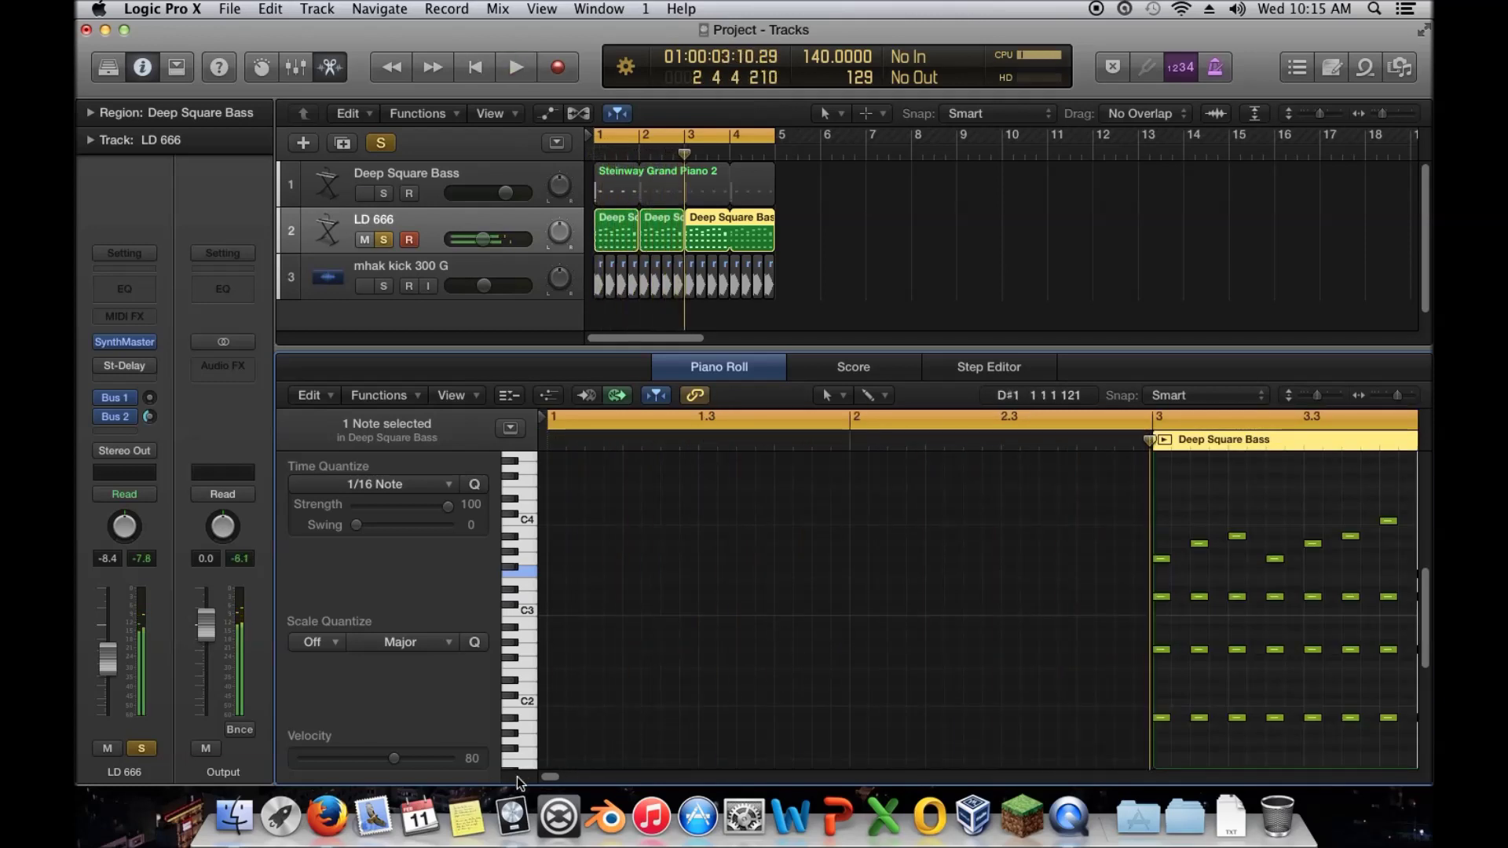
# Transpose the second-lowest row of chord notes in the bar 3 LD 666 region down two semitones
pyautogui.hscroll(3, 546, 776)
pyautogui.moveTo(1180, 633); pyautogui.dragTo(955, 663)
pyautogui.moveTo(1188, 704); pyautogui.dragTo(1087, 736)
pyautogui.press('super+z')
pyautogui.moveTo(1227, 664); pyautogui.dragTo(955, 683)
pyautogui.moveTo(954, 668); pyautogui.dragTo(959, 673)
# Lower the bass row by three semitones and the upper chord row by four in the bar 3 region, and listen to the result
pyautogui.moveTo(1227, 703); pyautogui.dragTo(960, 727)
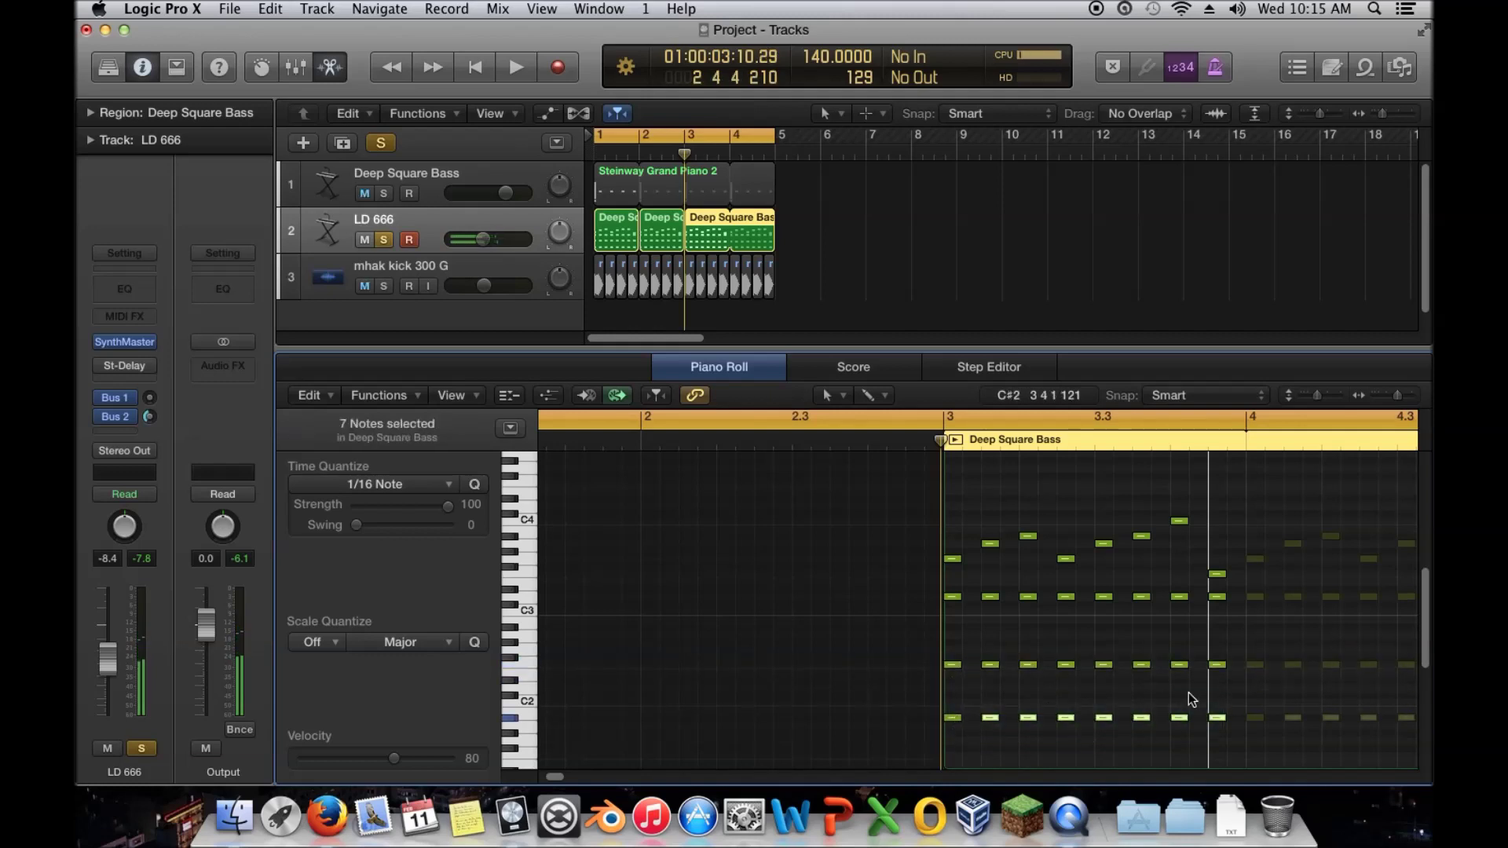
pyautogui.keyDown('shift'); pyautogui.click(952, 717); pyautogui.keyUp('shift')
pyautogui.moveTo(952, 717); pyautogui.dragTo(956, 744)
pyautogui.moveTo(1231, 622); pyautogui.dragTo(955, 633)
pyautogui.press('space')
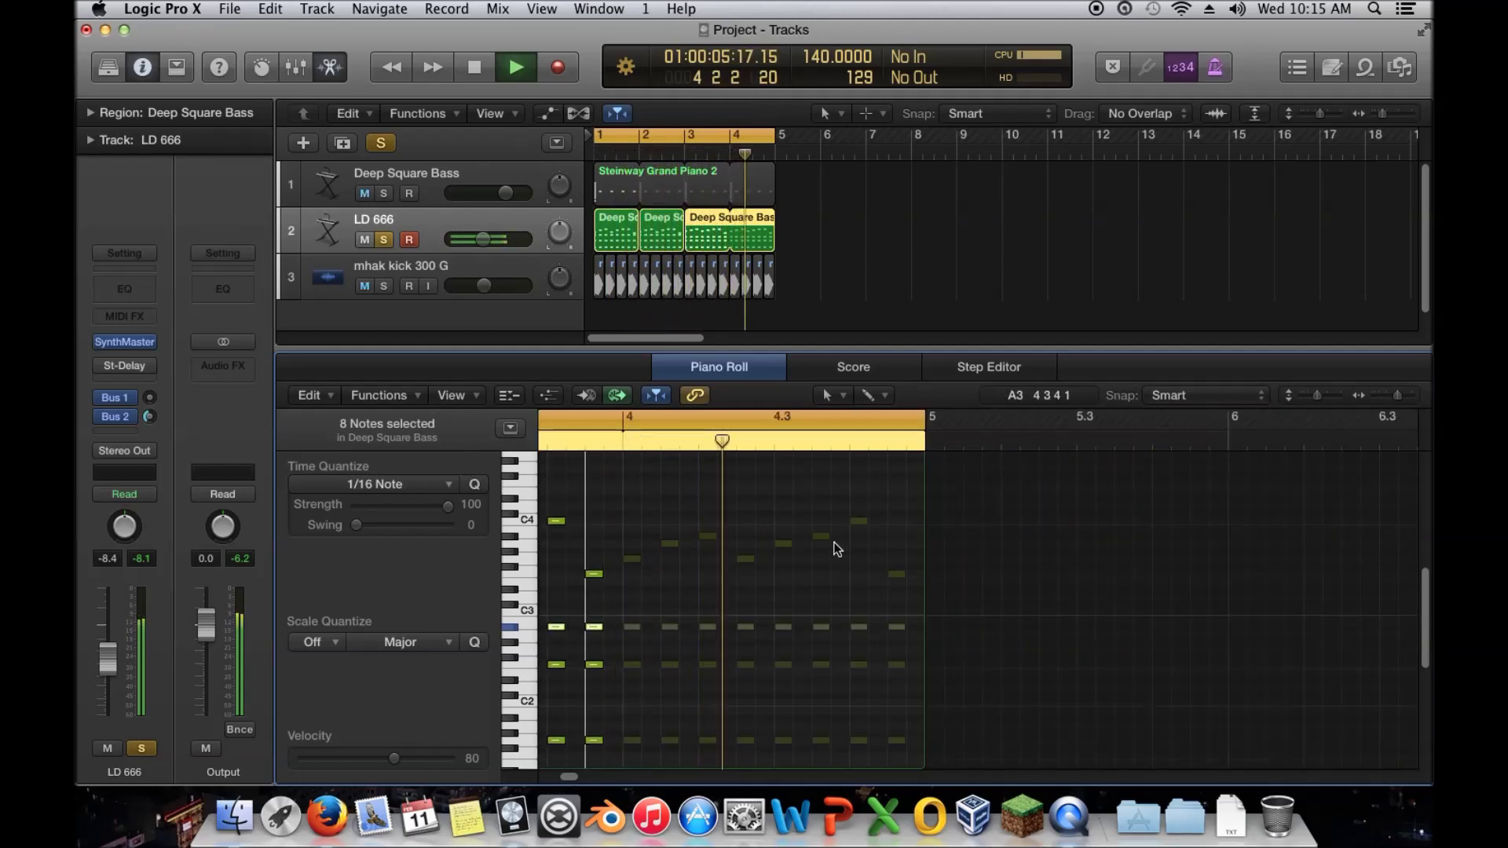
pyautogui.press('space')
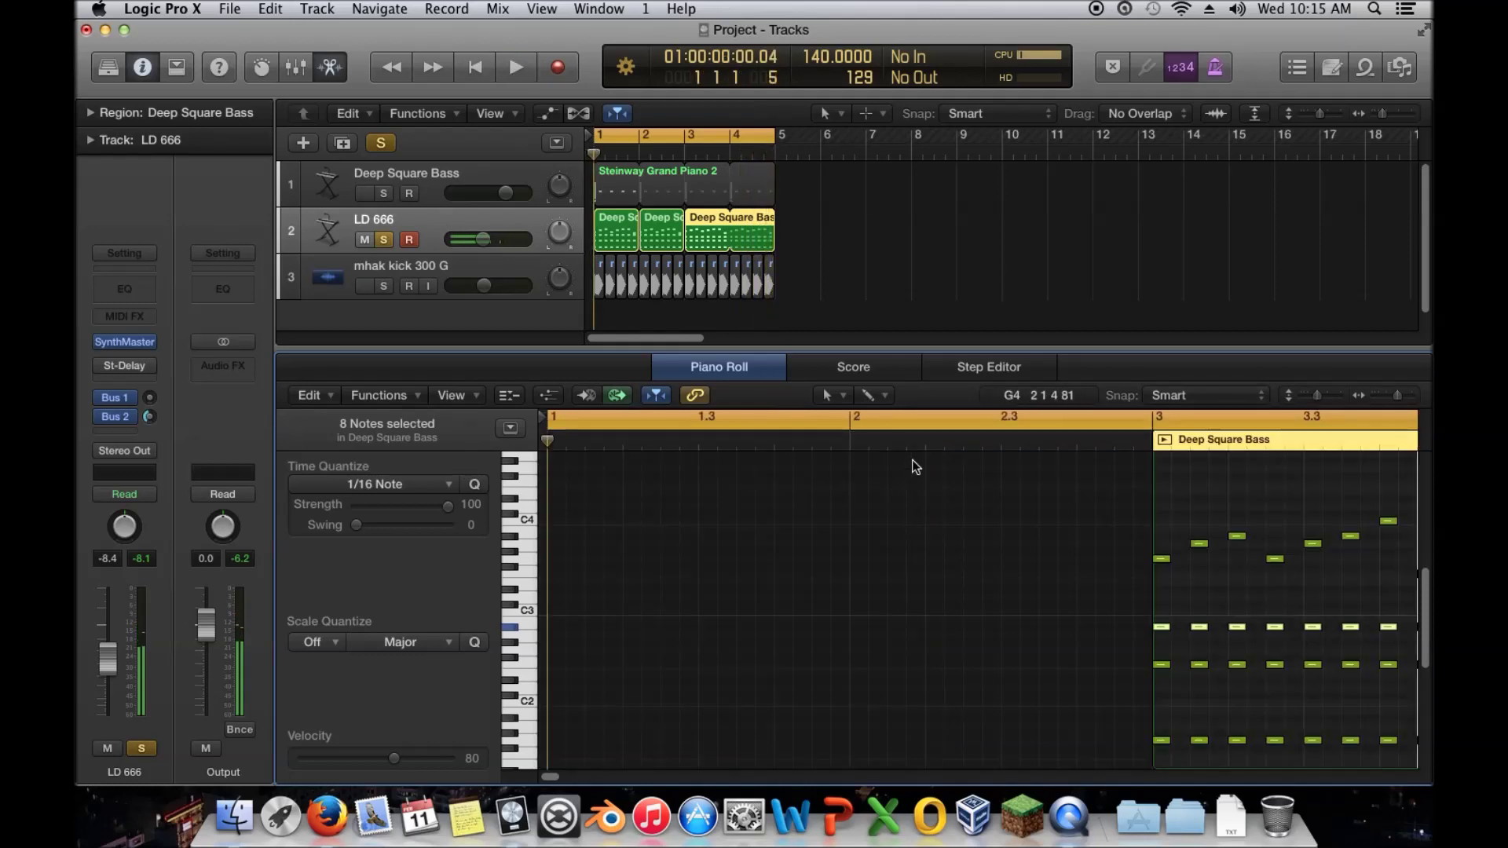
# Compare the melody and chord notes of the bar 1 region with those of the bar 3 region
pyautogui.click(611, 240)
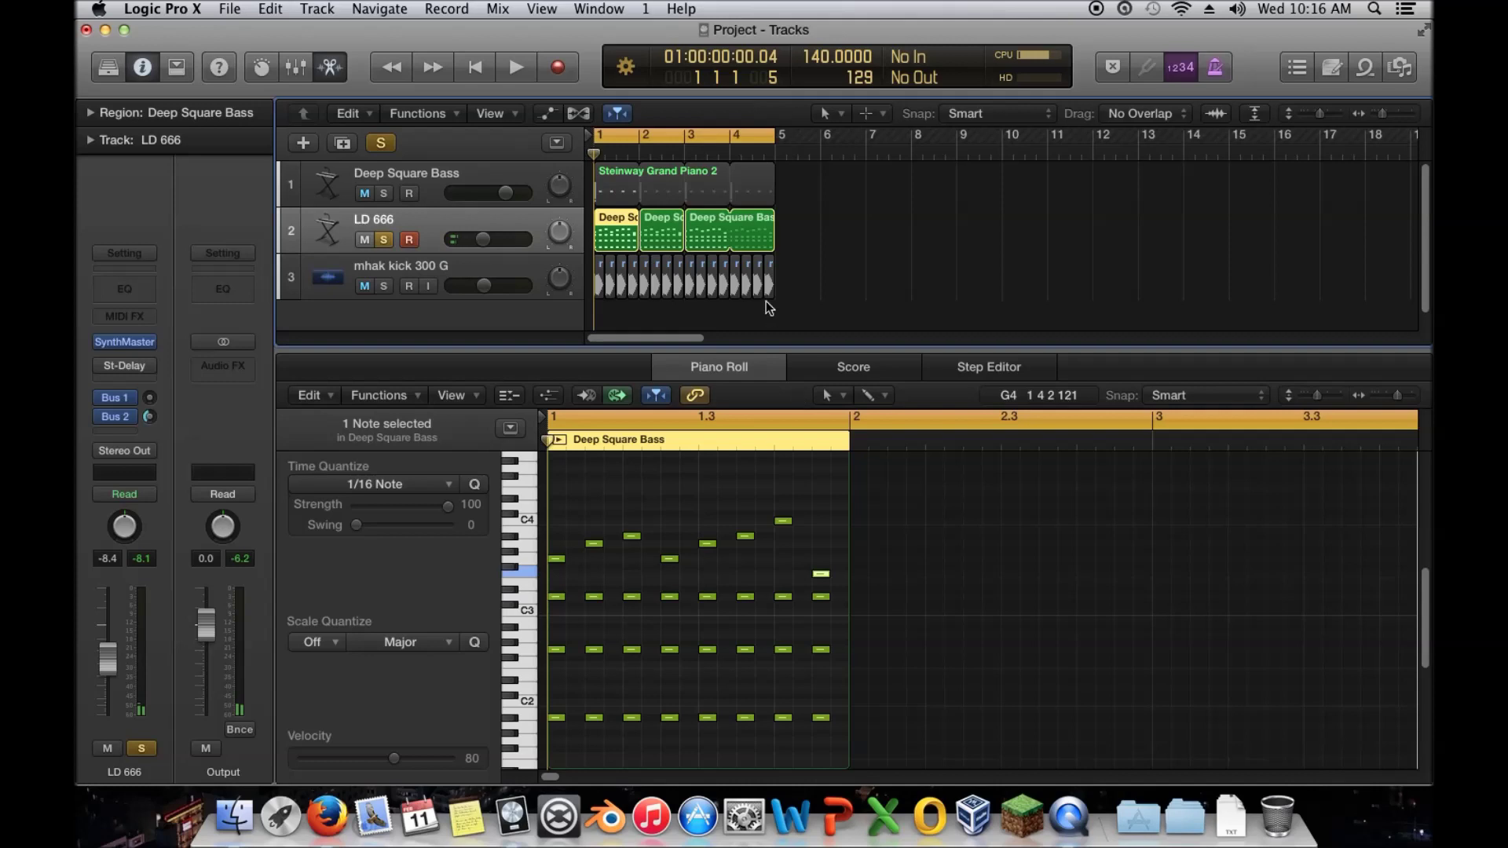
pyautogui.click(699, 238)
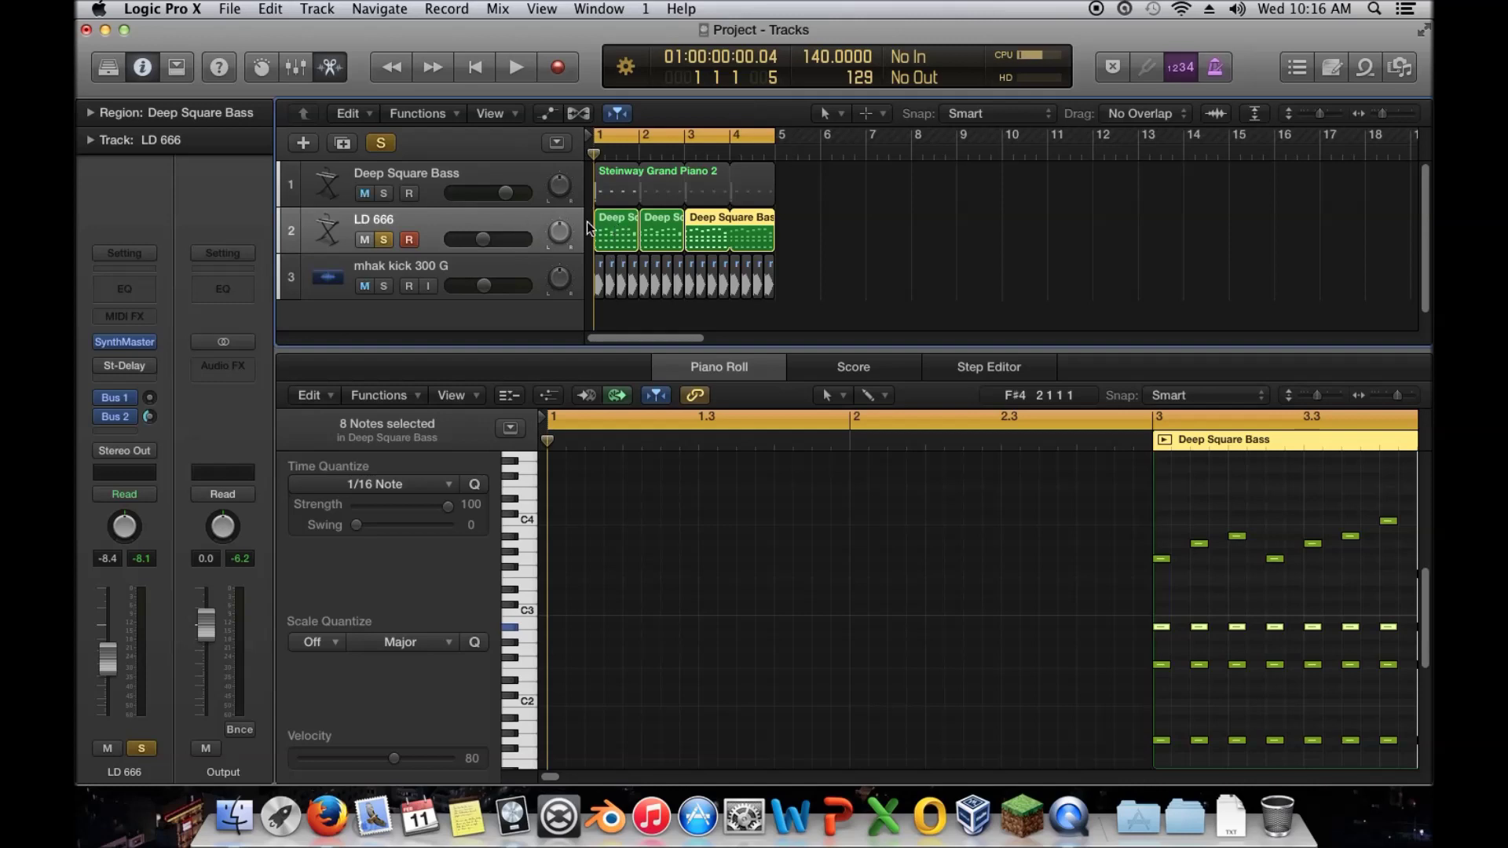
pyautogui.click(621, 234)
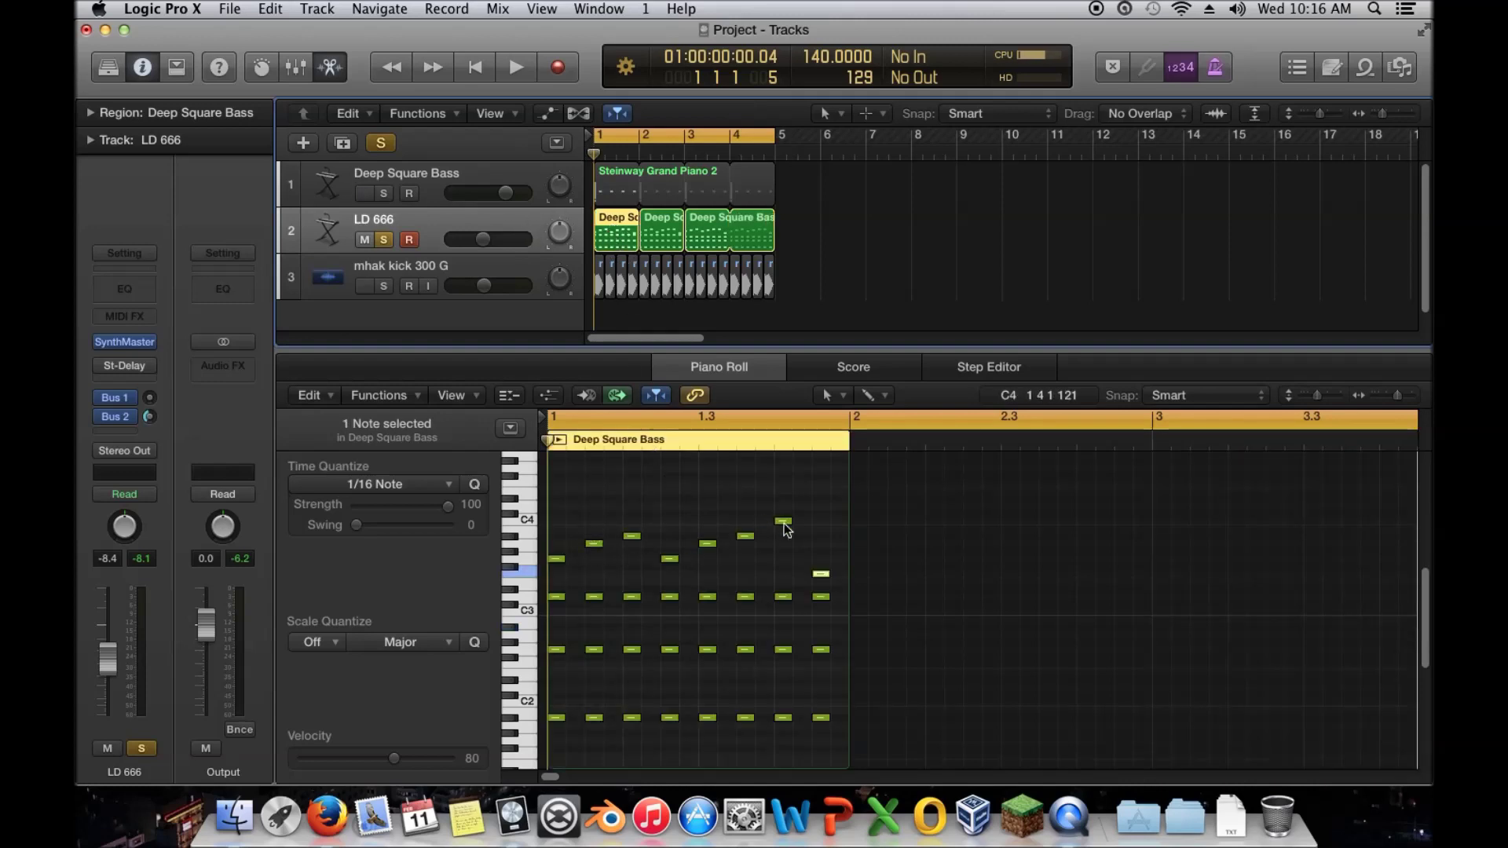
pyautogui.click(707, 232)
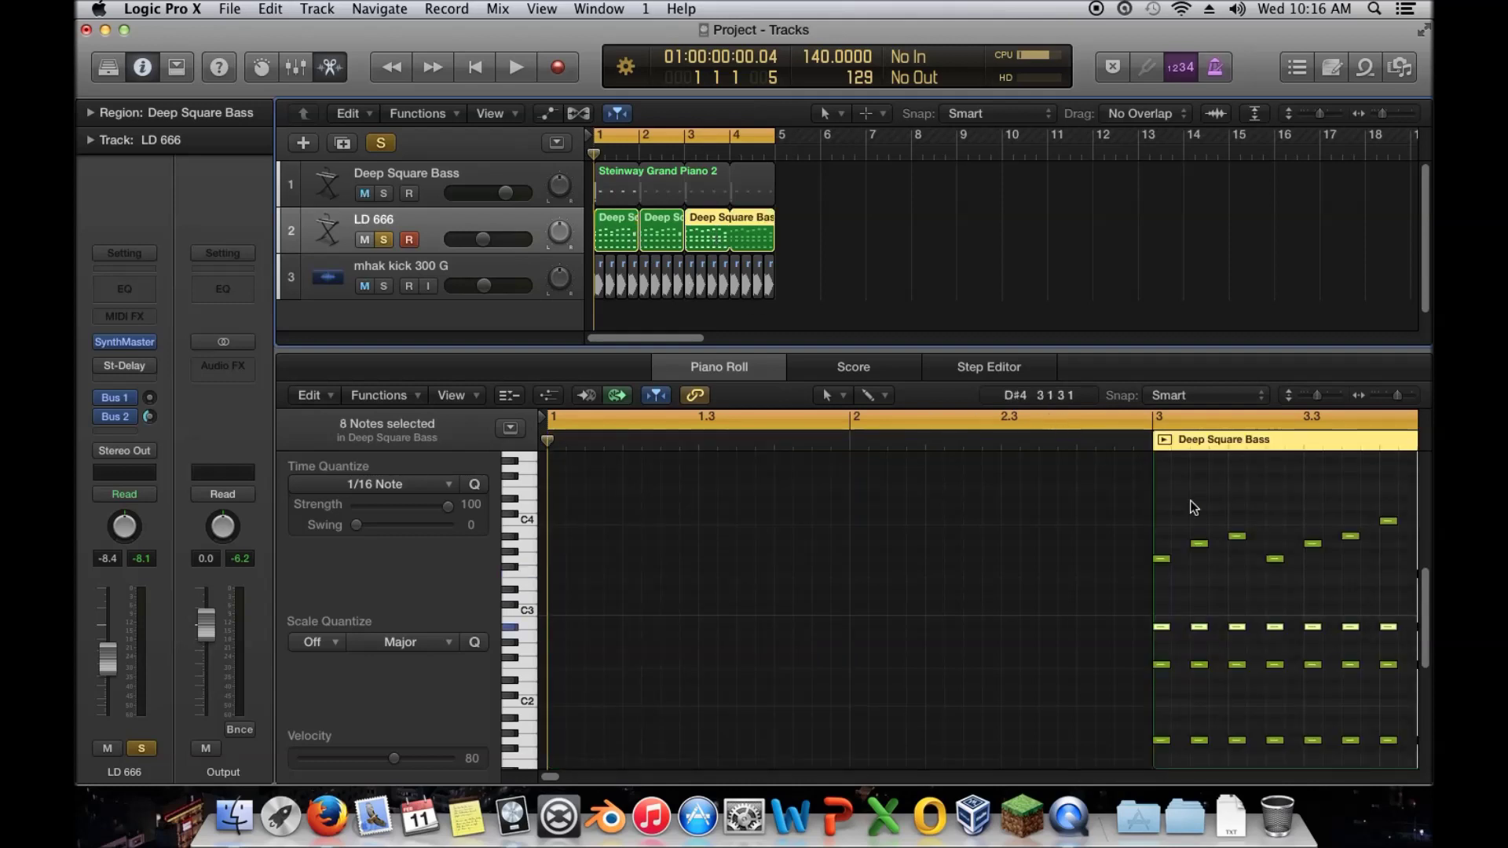
pyautogui.click(898, 498)
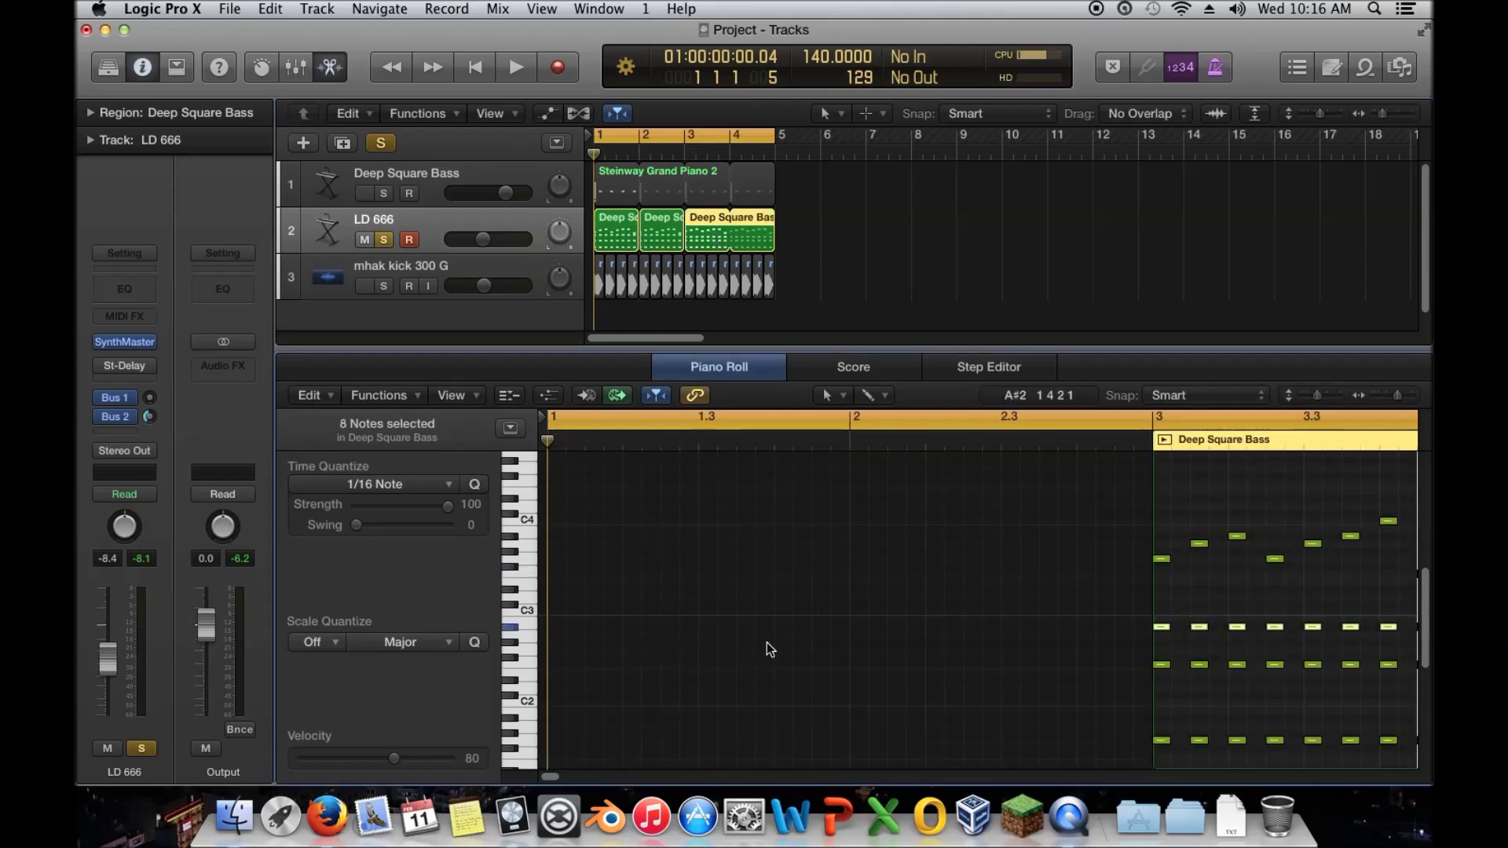
# Transpose the bar 3 region's melody row up two semitones and lower its second and fifth notes by one semitone
pyautogui.hscroll(8, 982, 549)
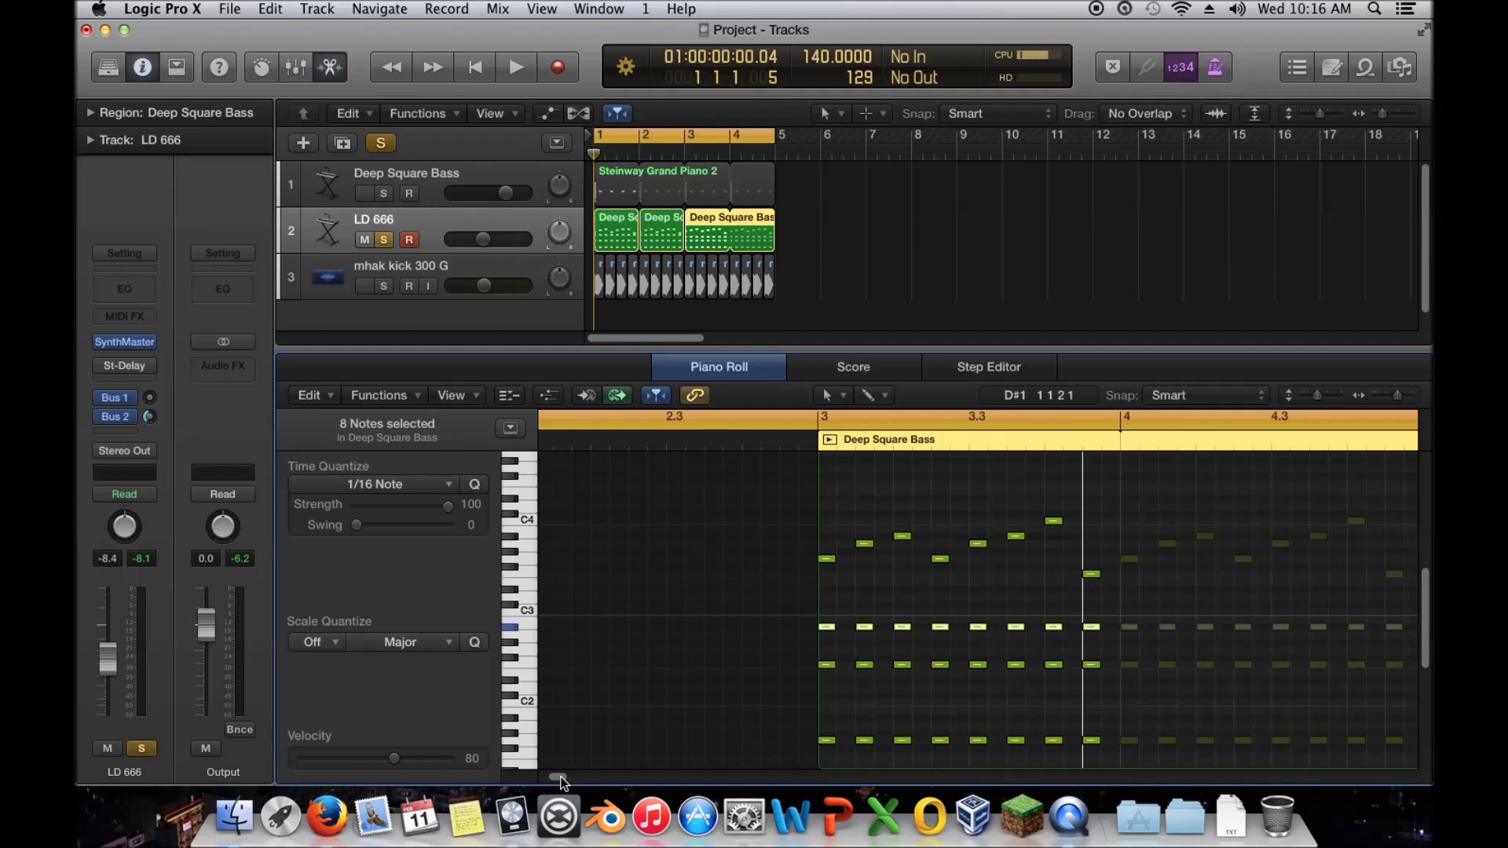
pyautogui.moveTo(1033, 503); pyautogui.dragTo(779, 615)
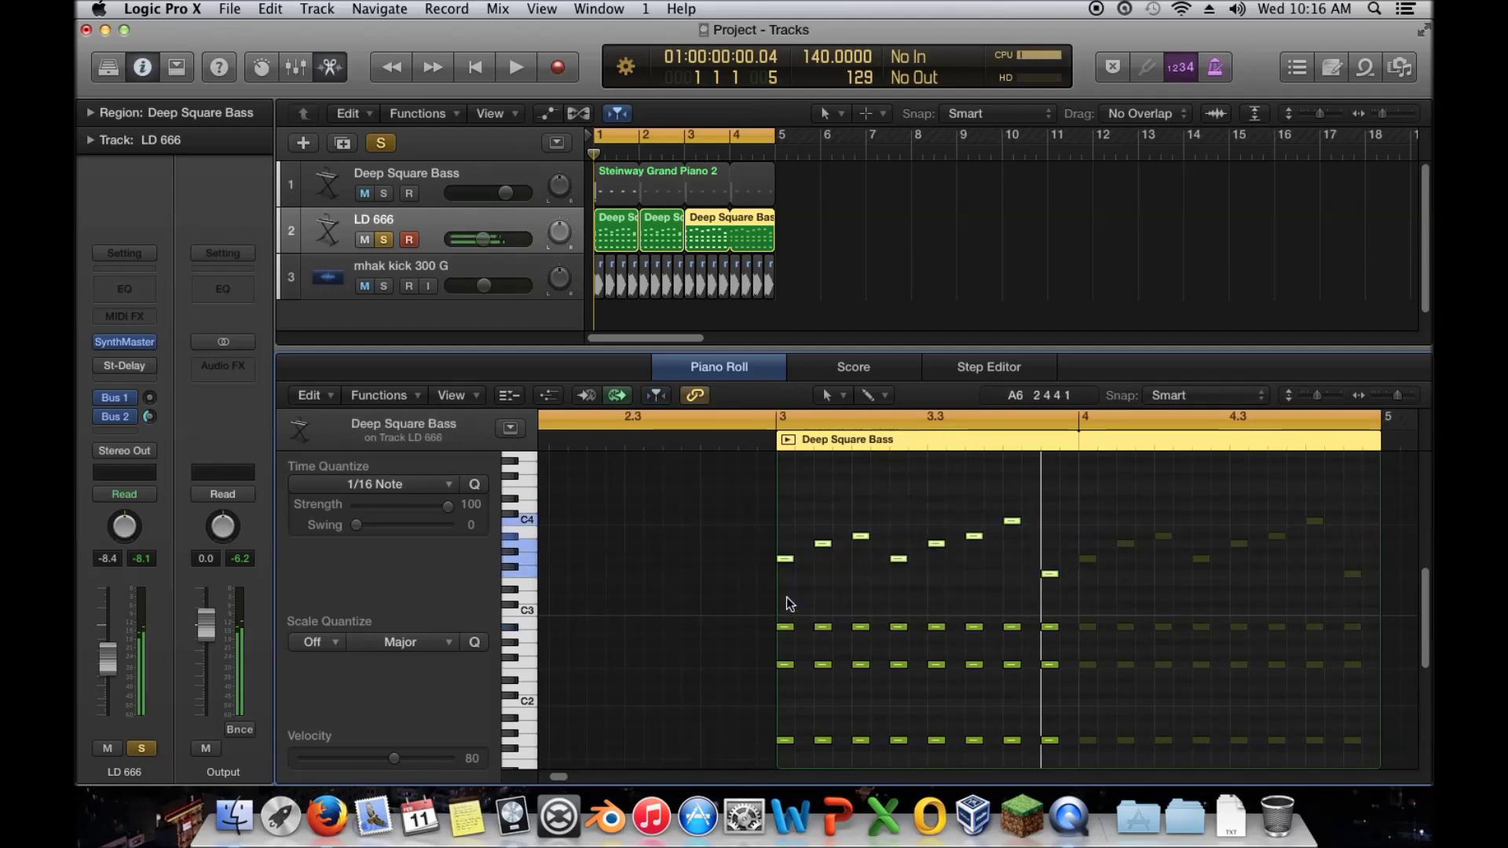
pyautogui.click(788, 560)
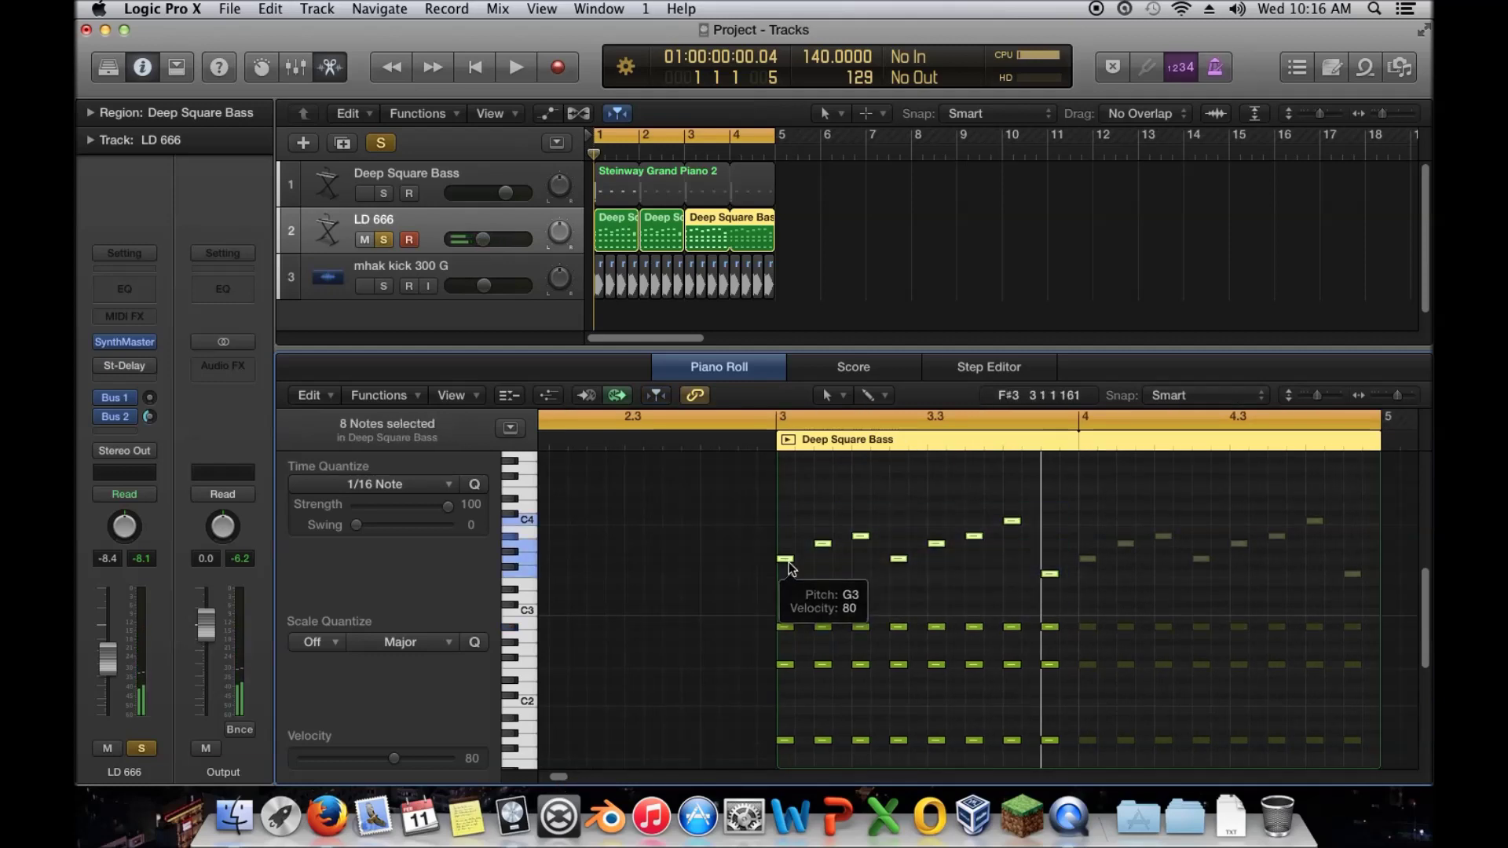
pyautogui.moveTo(789, 562); pyautogui.dragTo(786, 544)
pyautogui.moveTo(1001, 542); pyautogui.dragTo(824, 541)
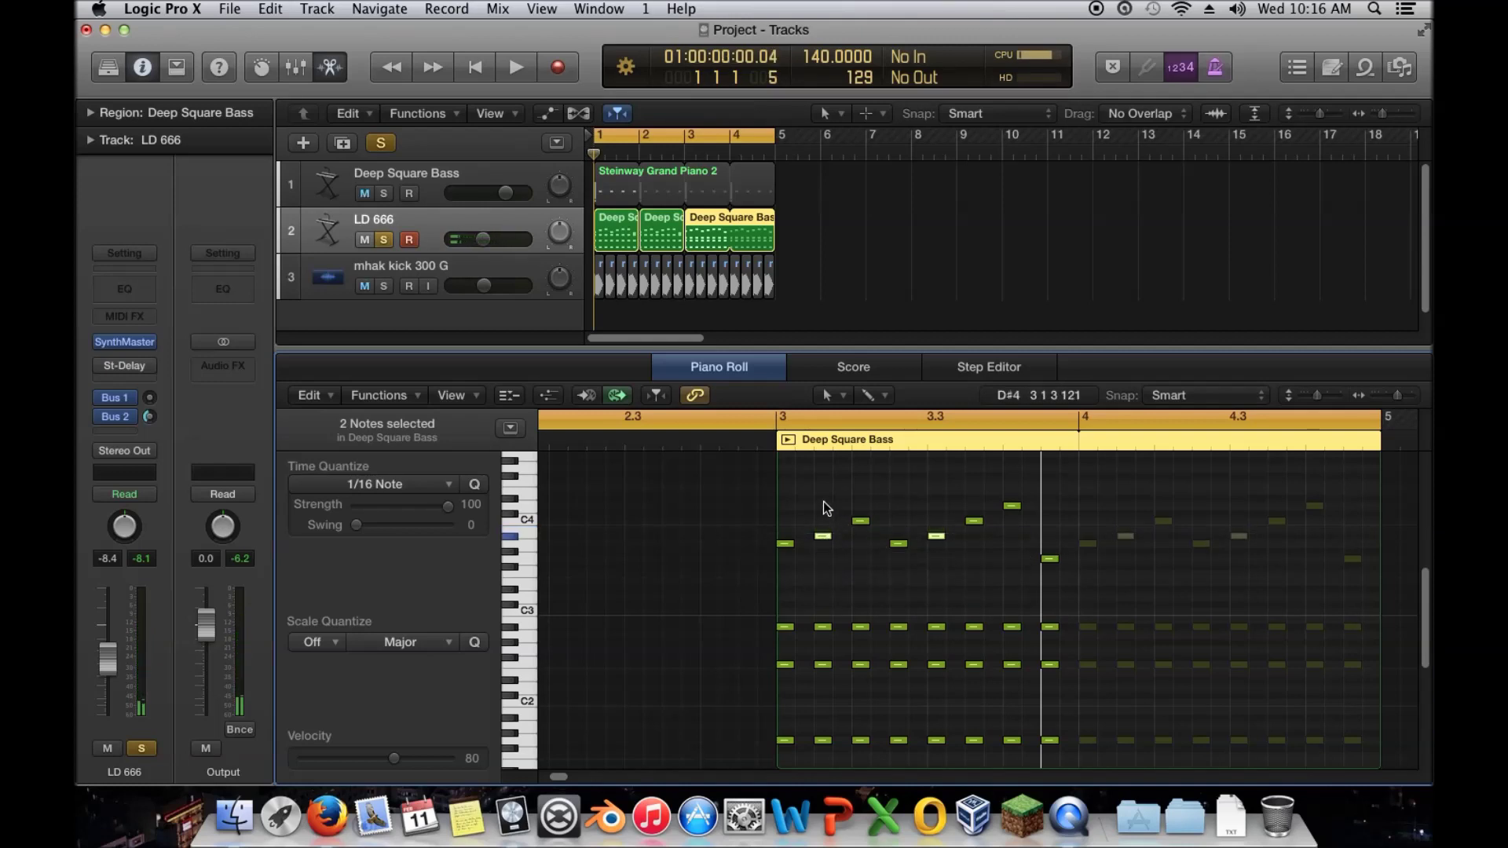
# Play the progression with LD 666 unsoloed and Deep Square Bass muted to hear it with the kick
pyautogui.press('space')
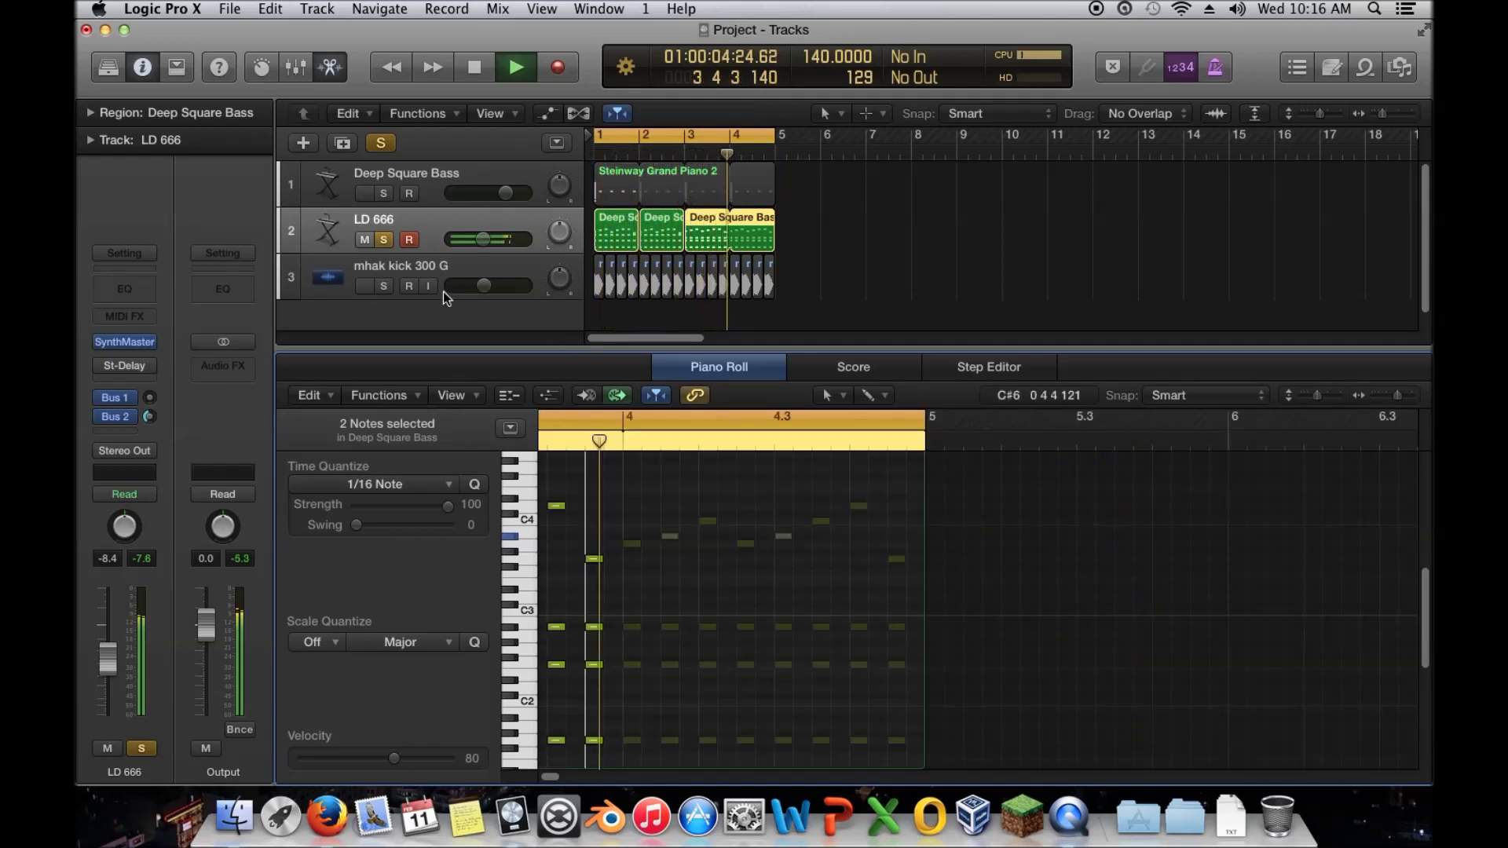
pyautogui.click(383, 239)
pyautogui.click(364, 193)
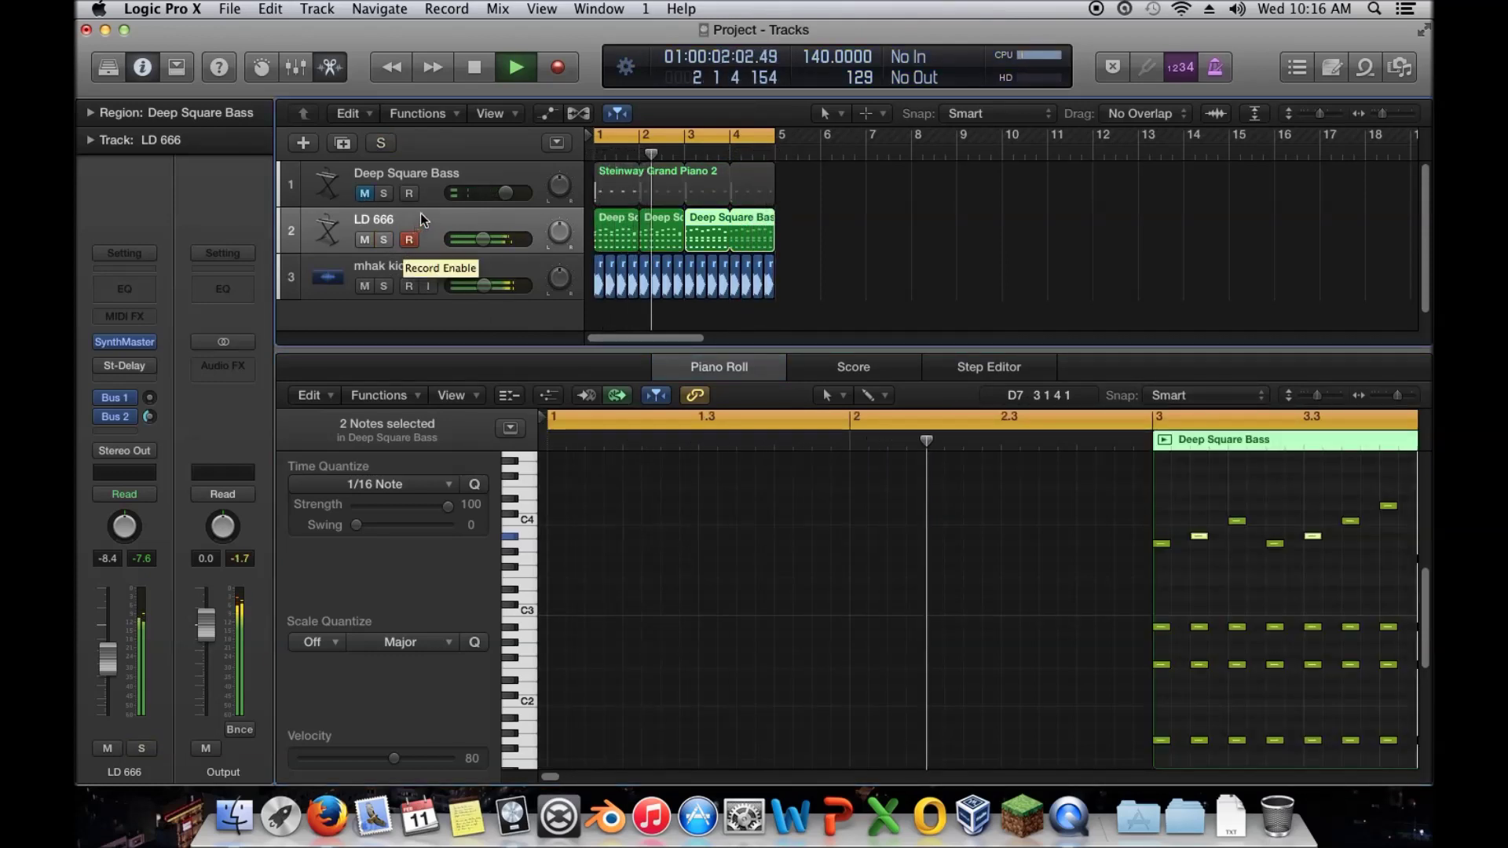
pyautogui.press('space')
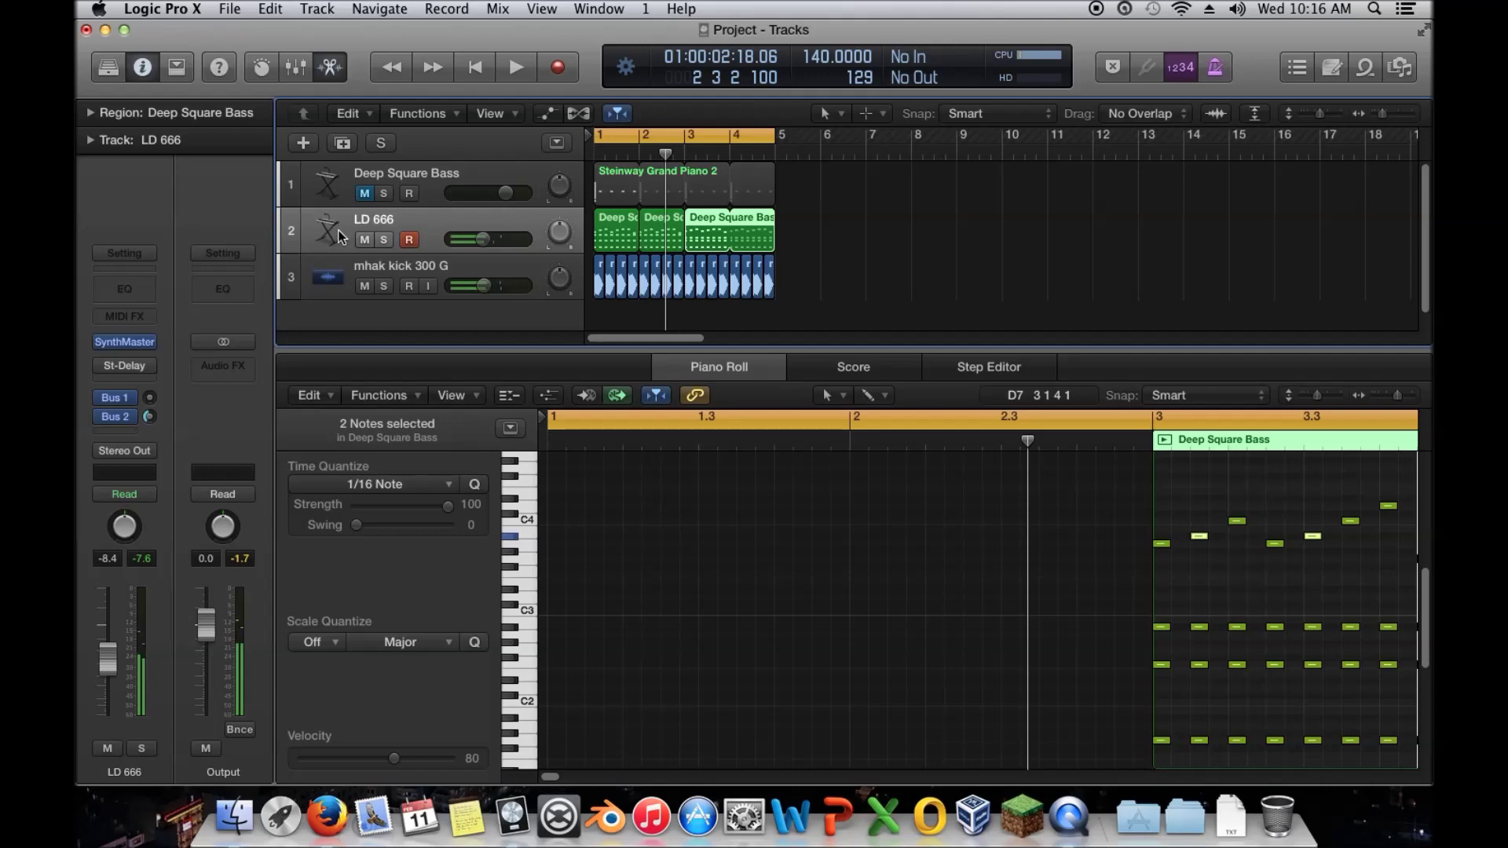
# Open SynthMaster on the LD 666 track, change its engine quality in the settings and close it
pyautogui.click(340, 236)
pyautogui.click(128, 344)
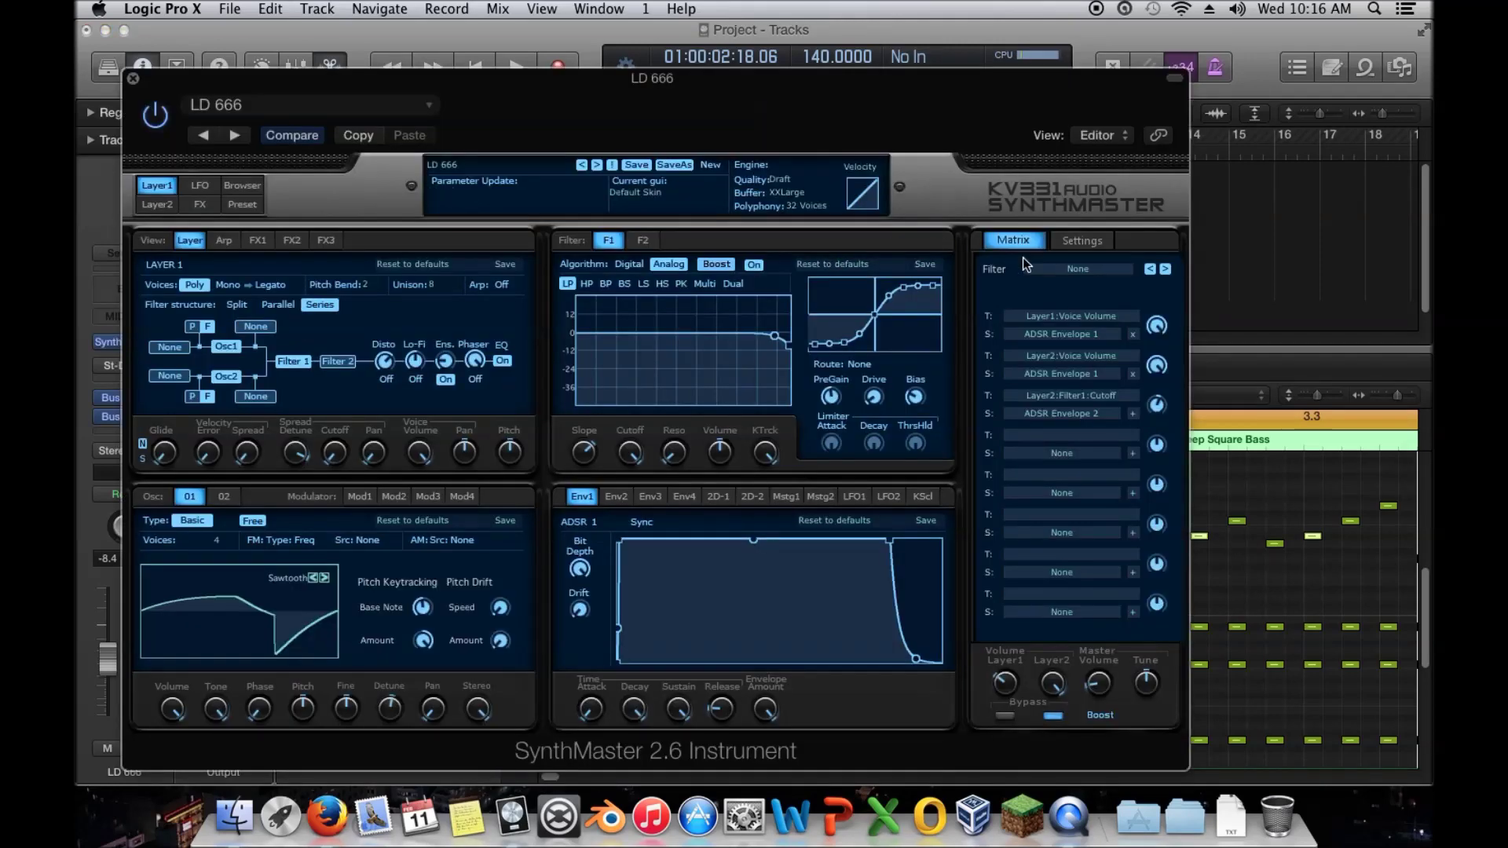
pyautogui.click(1079, 241)
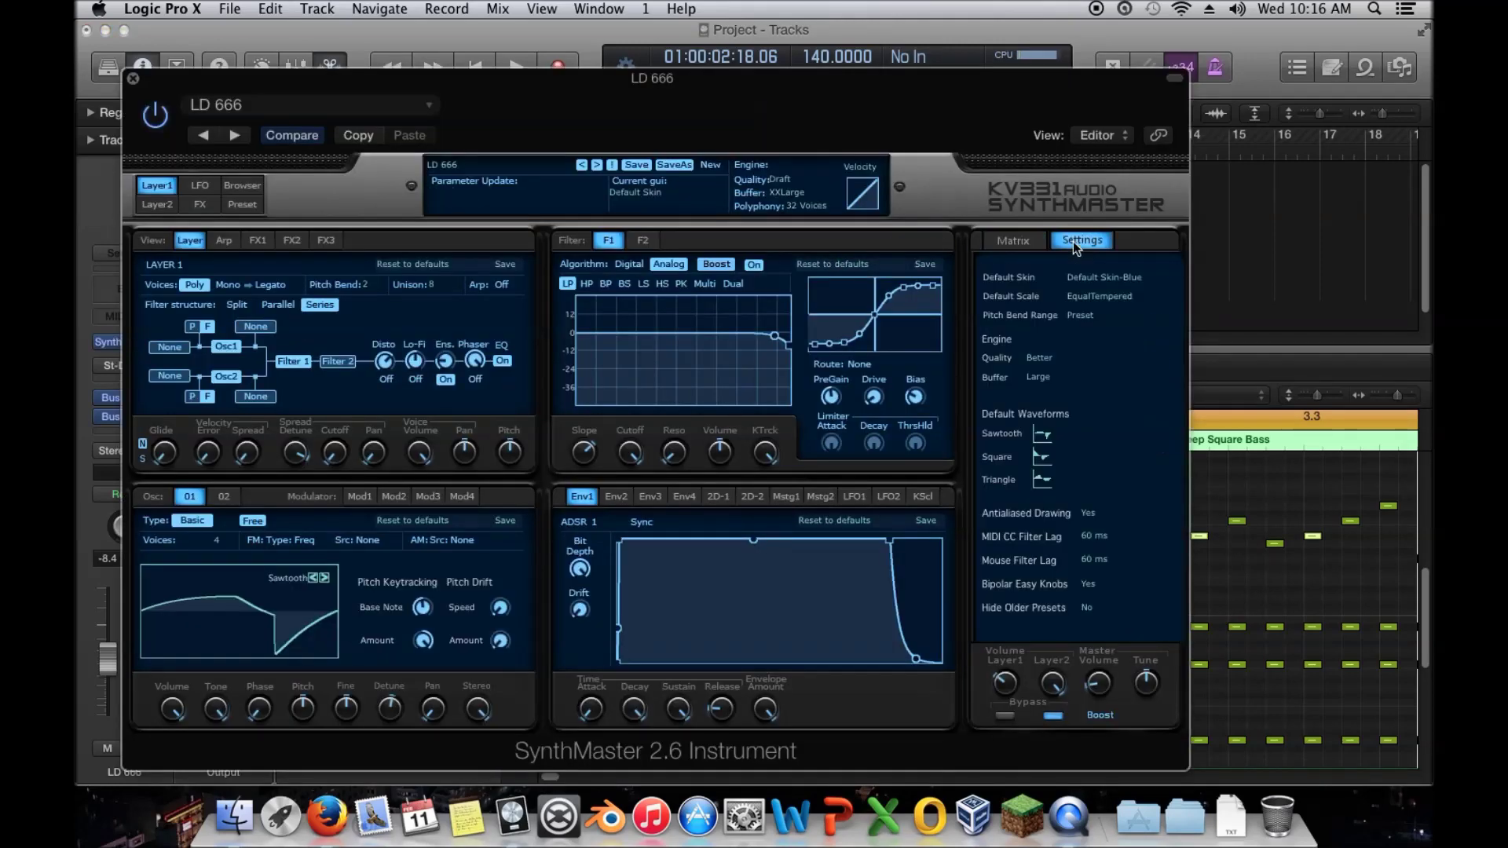
pyautogui.click(1042, 360)
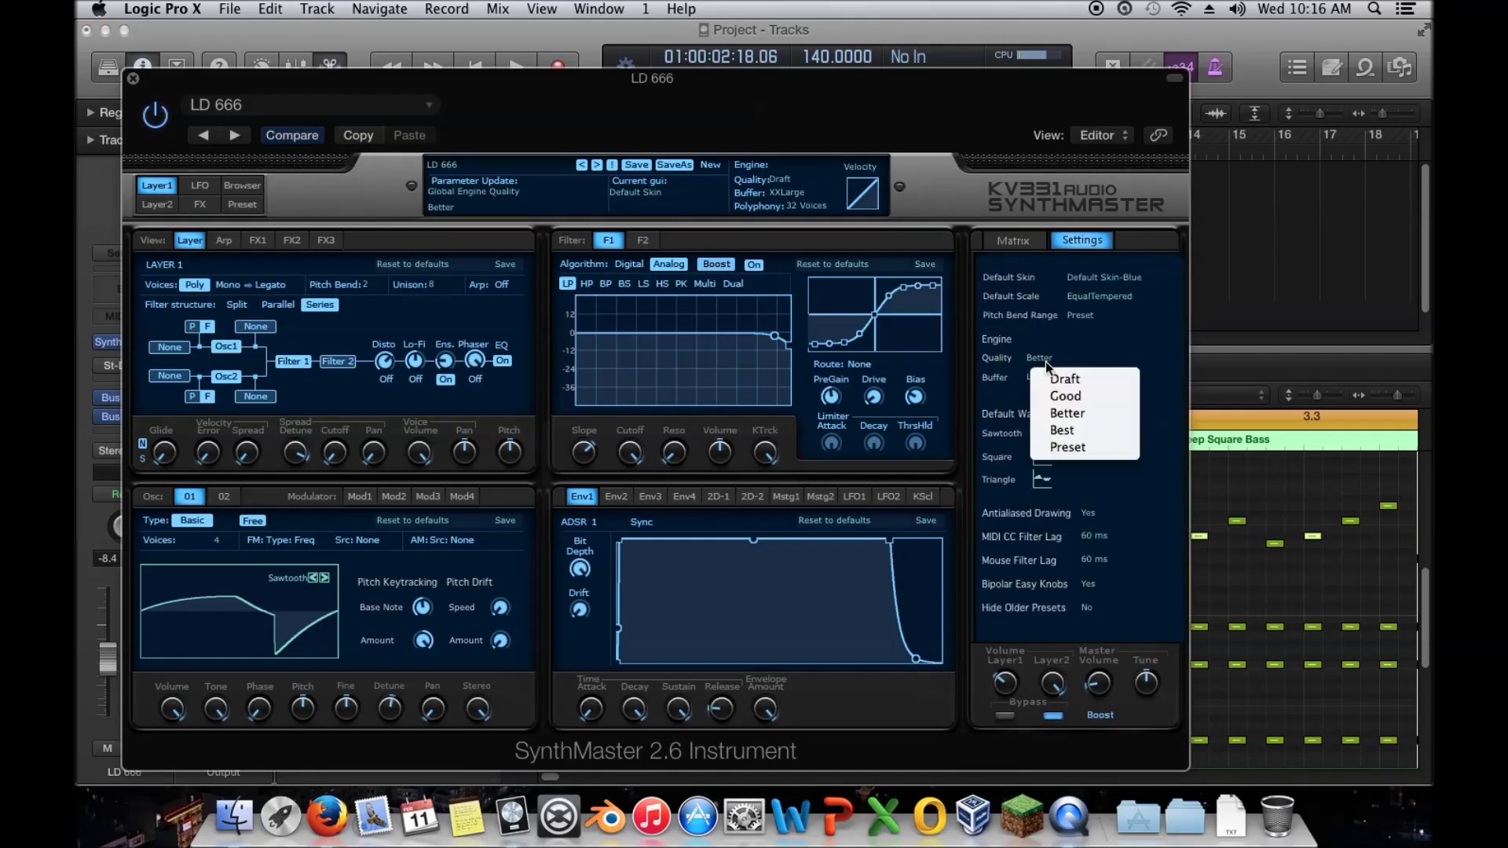
pyautogui.click(1100, 404)
pyautogui.click(132, 79)
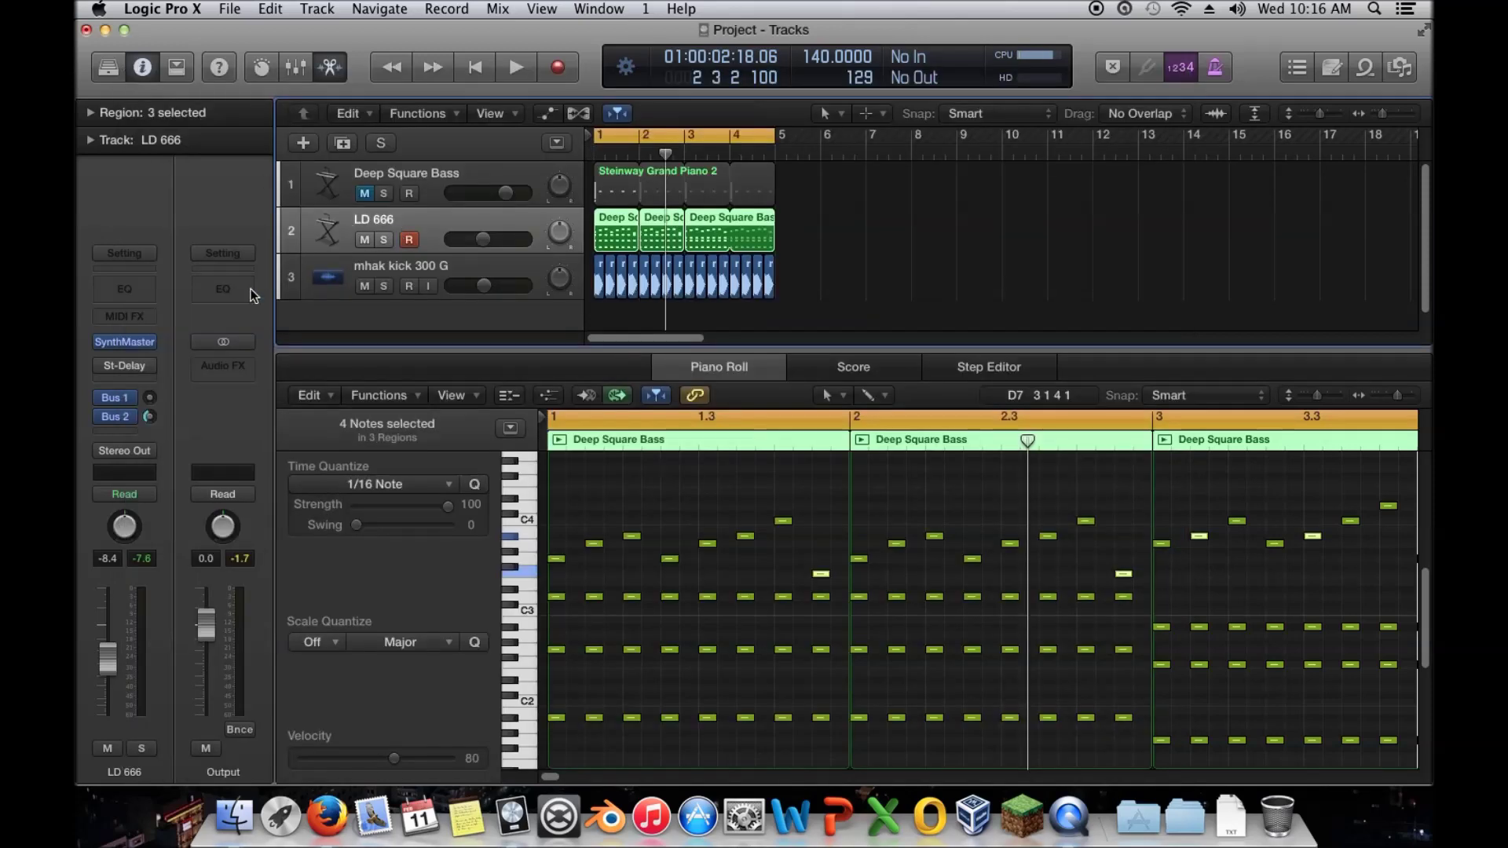
# Start playback, set SynthMaster's engine quality to Draft and close the plug-in
pyautogui.press('space')
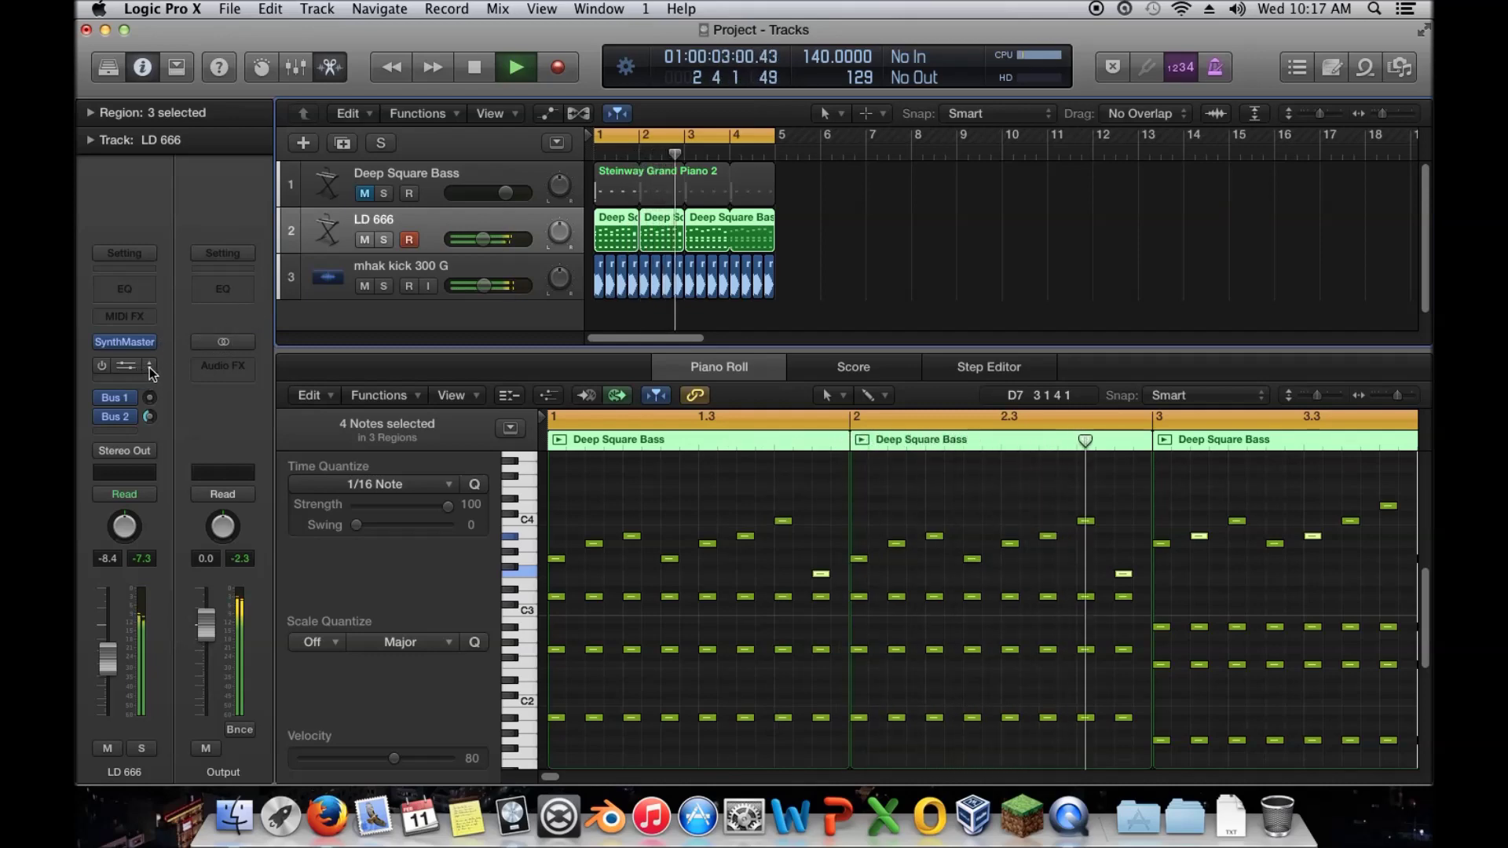
pyautogui.click(122, 341)
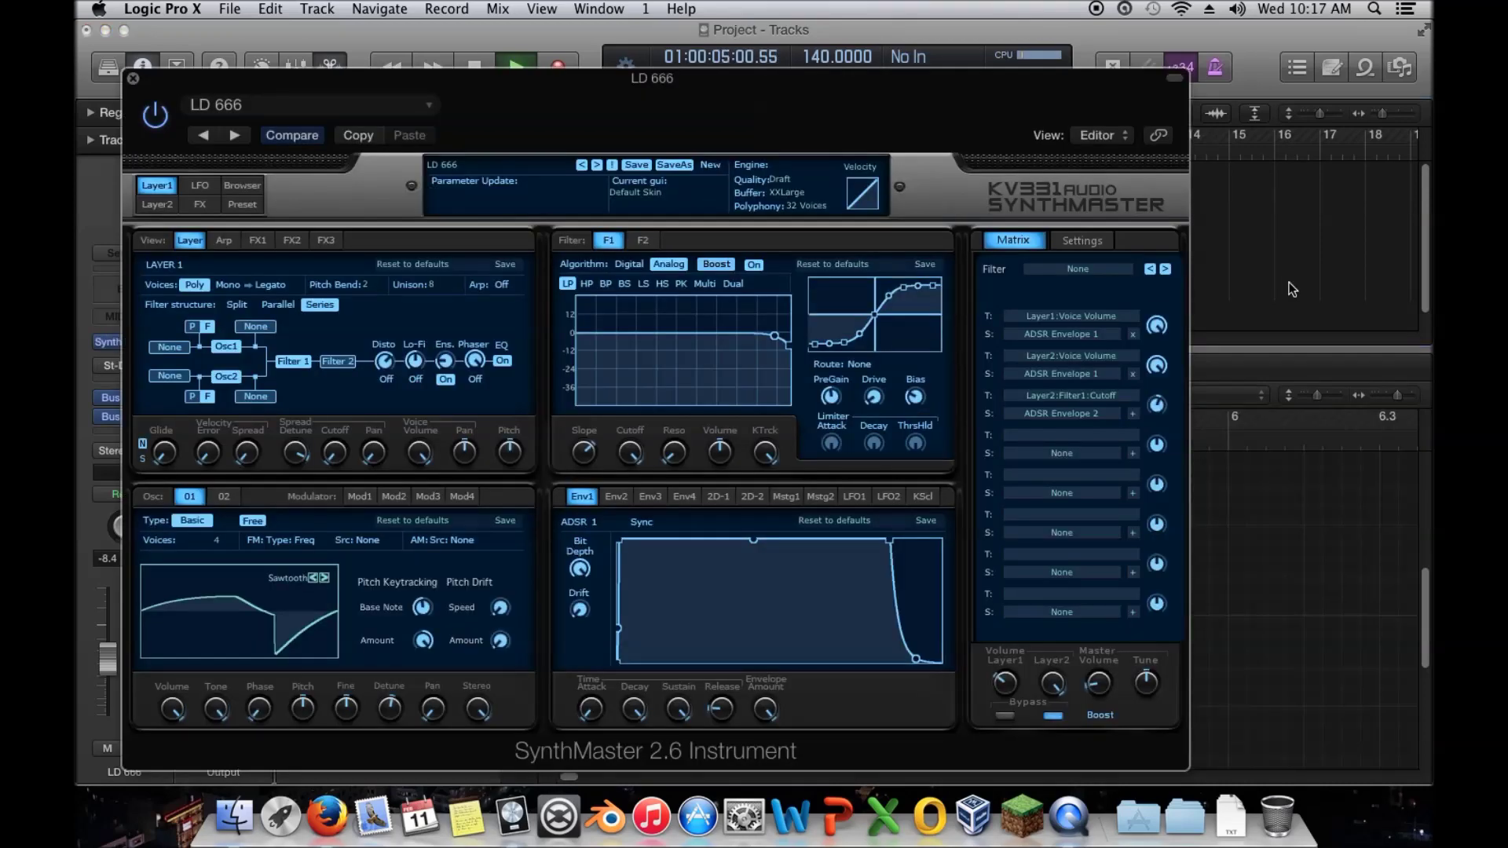
pyautogui.click(1082, 242)
pyautogui.click(1037, 358)
pyautogui.click(1053, 377)
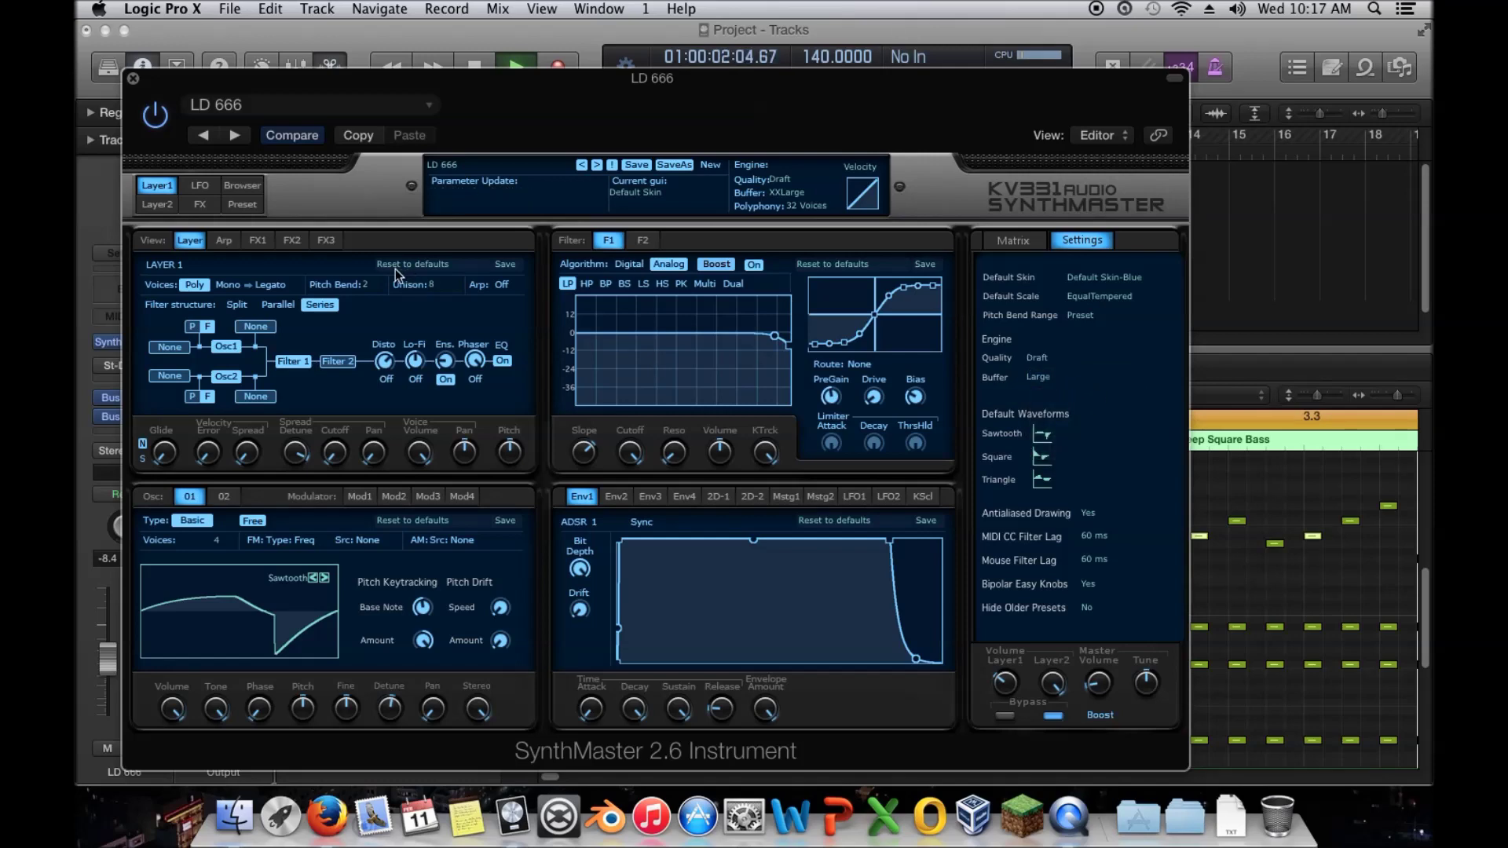
pyautogui.click(133, 79)
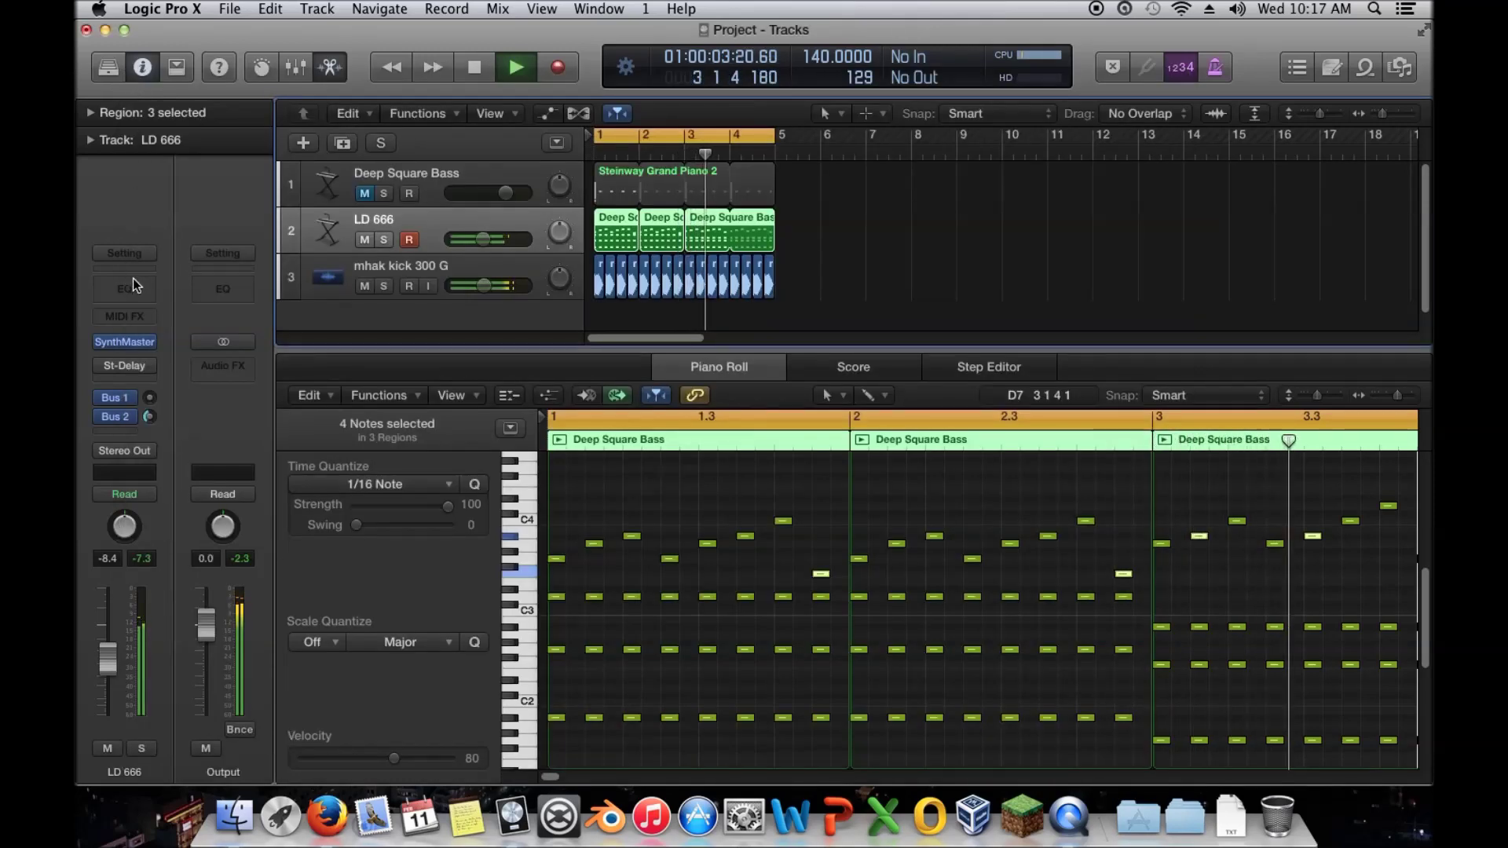
# Add a Channel EQ to LD 666 and boost its 6300 Hz high shelf by about 6.5 dB
pyautogui.click(135, 285)
pyautogui.moveTo(885, 309); pyautogui.dragTo(864, 297)
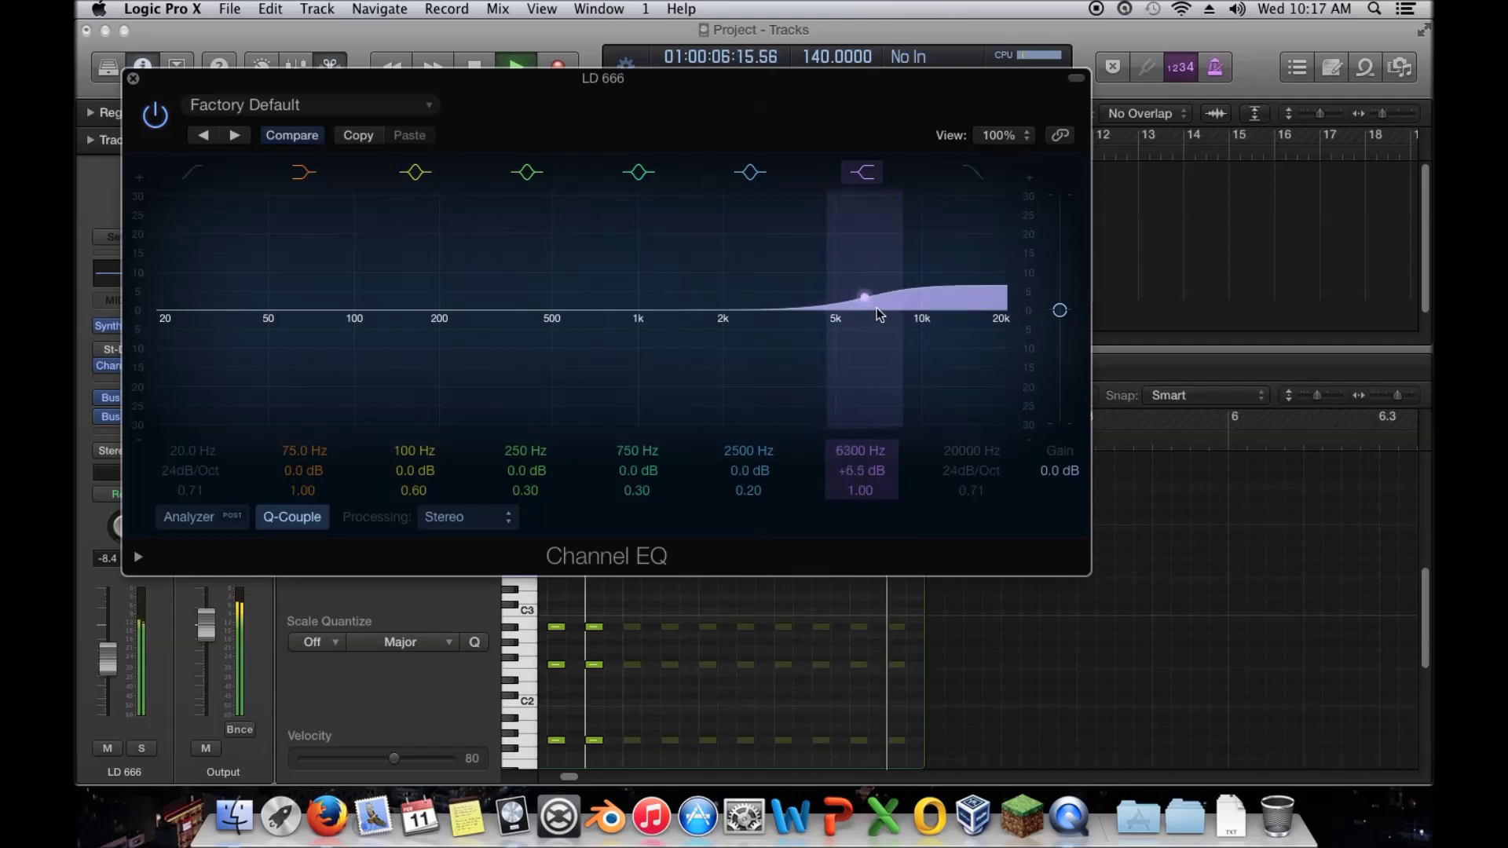
pyautogui.click(133, 79)
# Insert a Compressor on the LD 666 track and move its window aside to uncover the track list
pyautogui.click(136, 377)
pyautogui.moveTo(125, 450)
pyautogui.moveTo(342, 473)
pyautogui.click(422, 465)
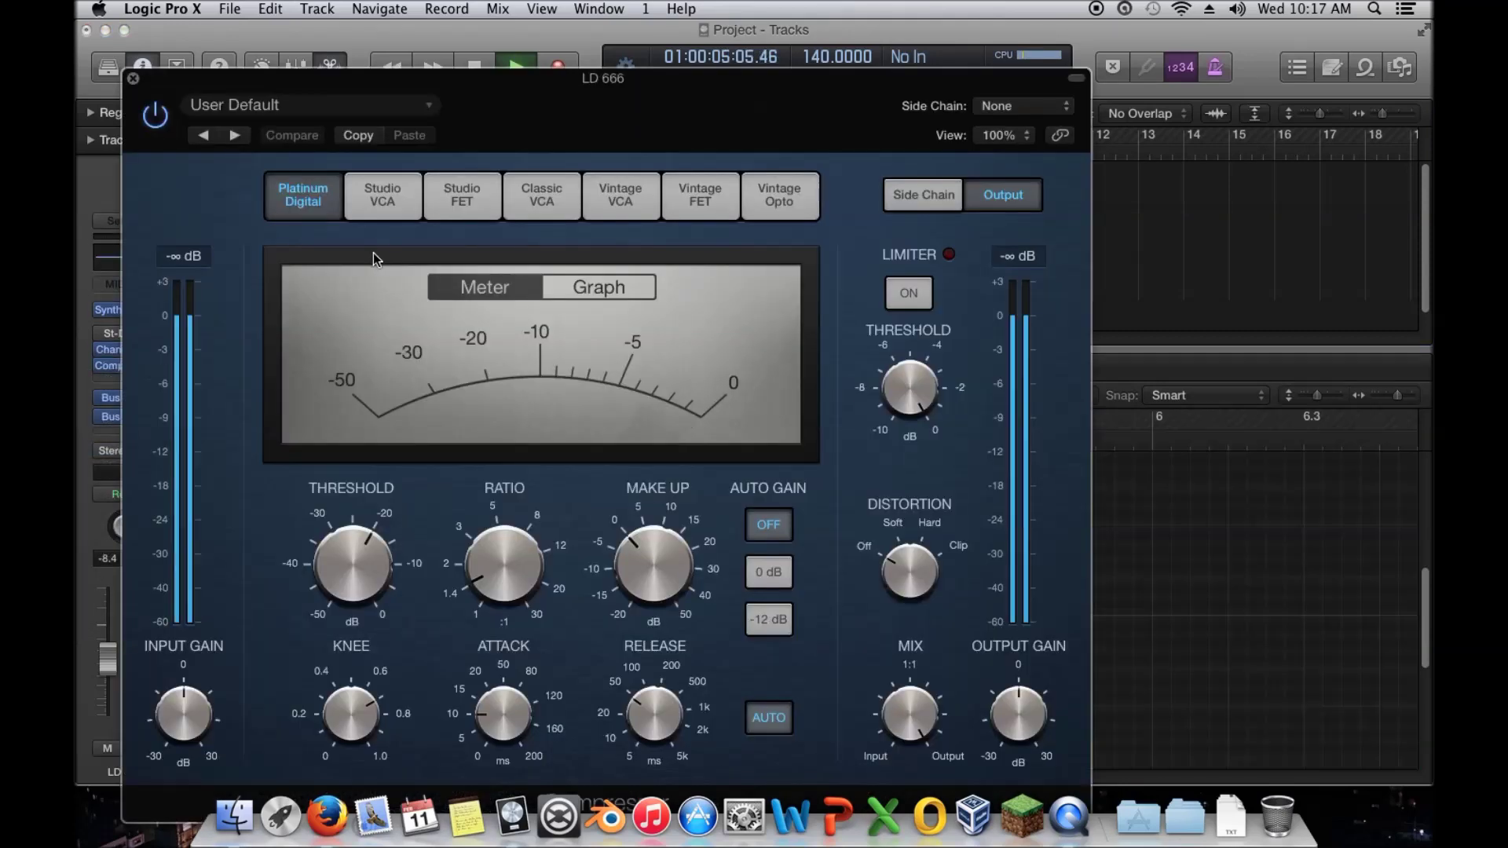
pyautogui.moveTo(271, 116); pyautogui.dragTo(758, 122)
# Add a send to Bus 20 on the mhak kick 300 G track
pyautogui.click(308, 281)
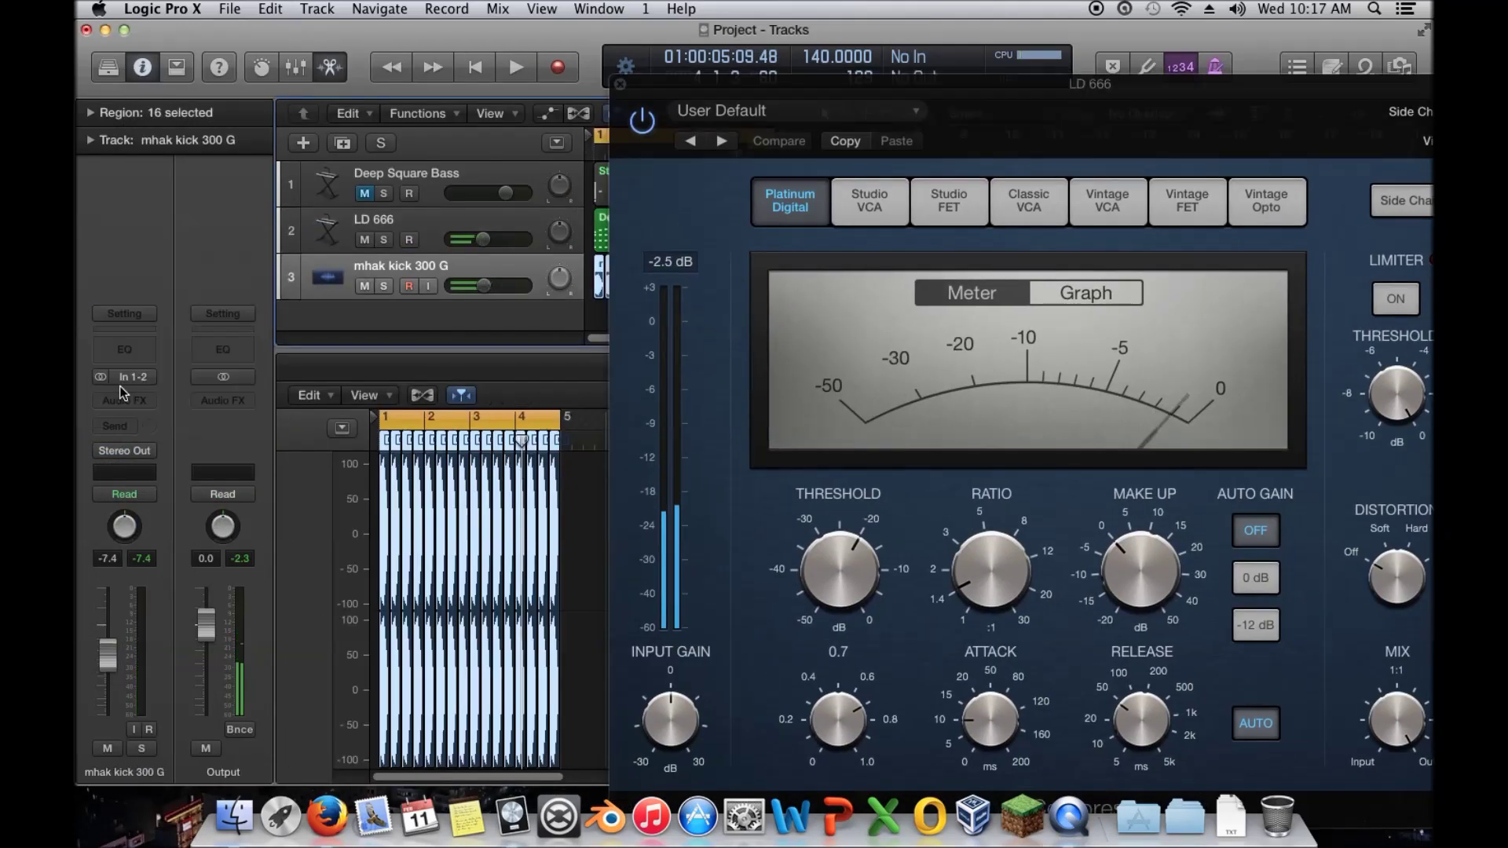
pyautogui.click(126, 426)
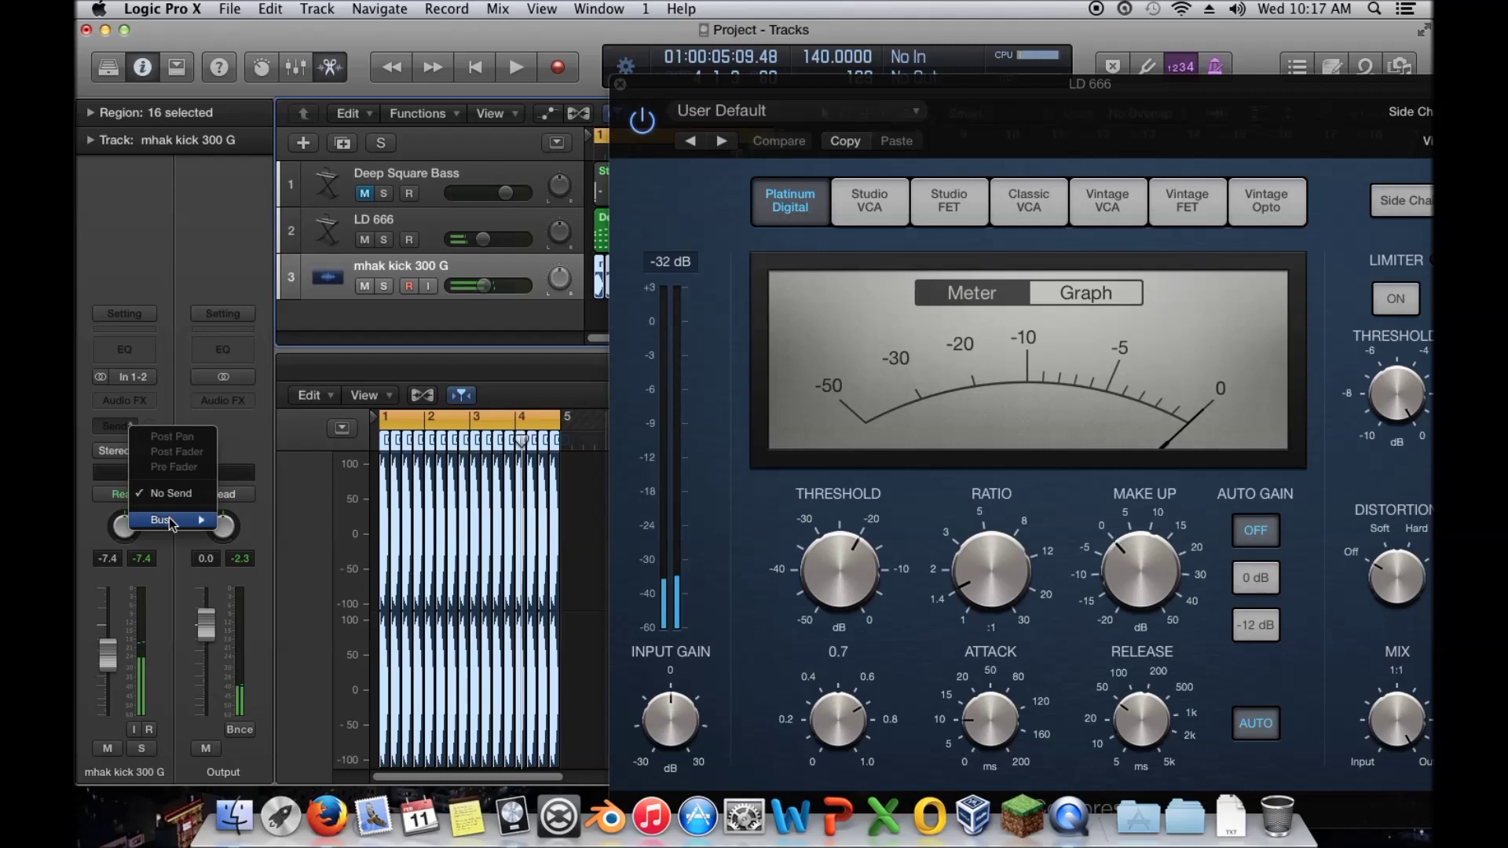
pyautogui.moveTo(169, 520)
pyautogui.moveTo(357, 677)
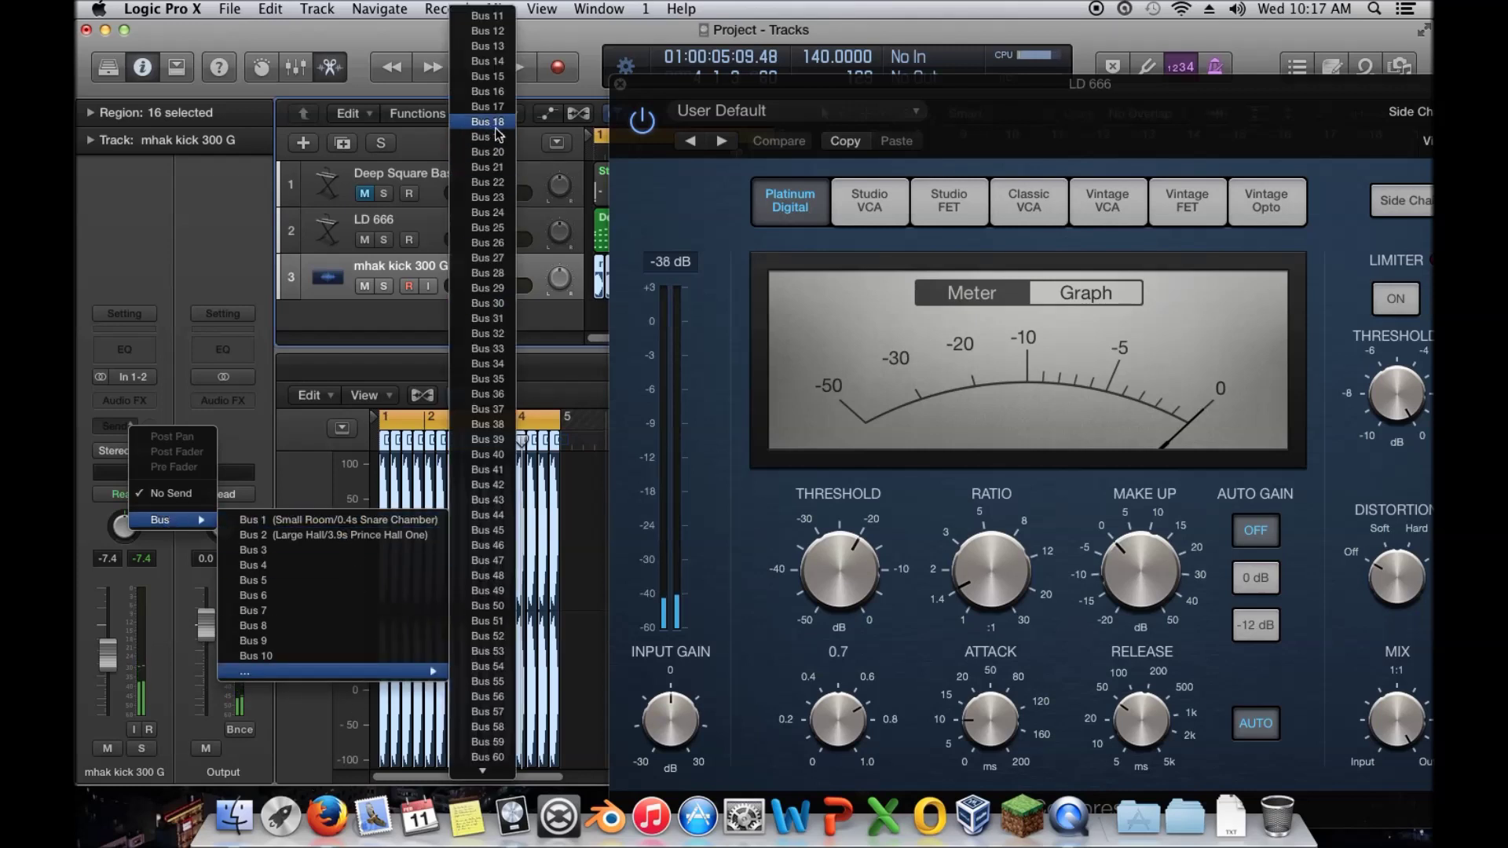
pyautogui.click(479, 155)
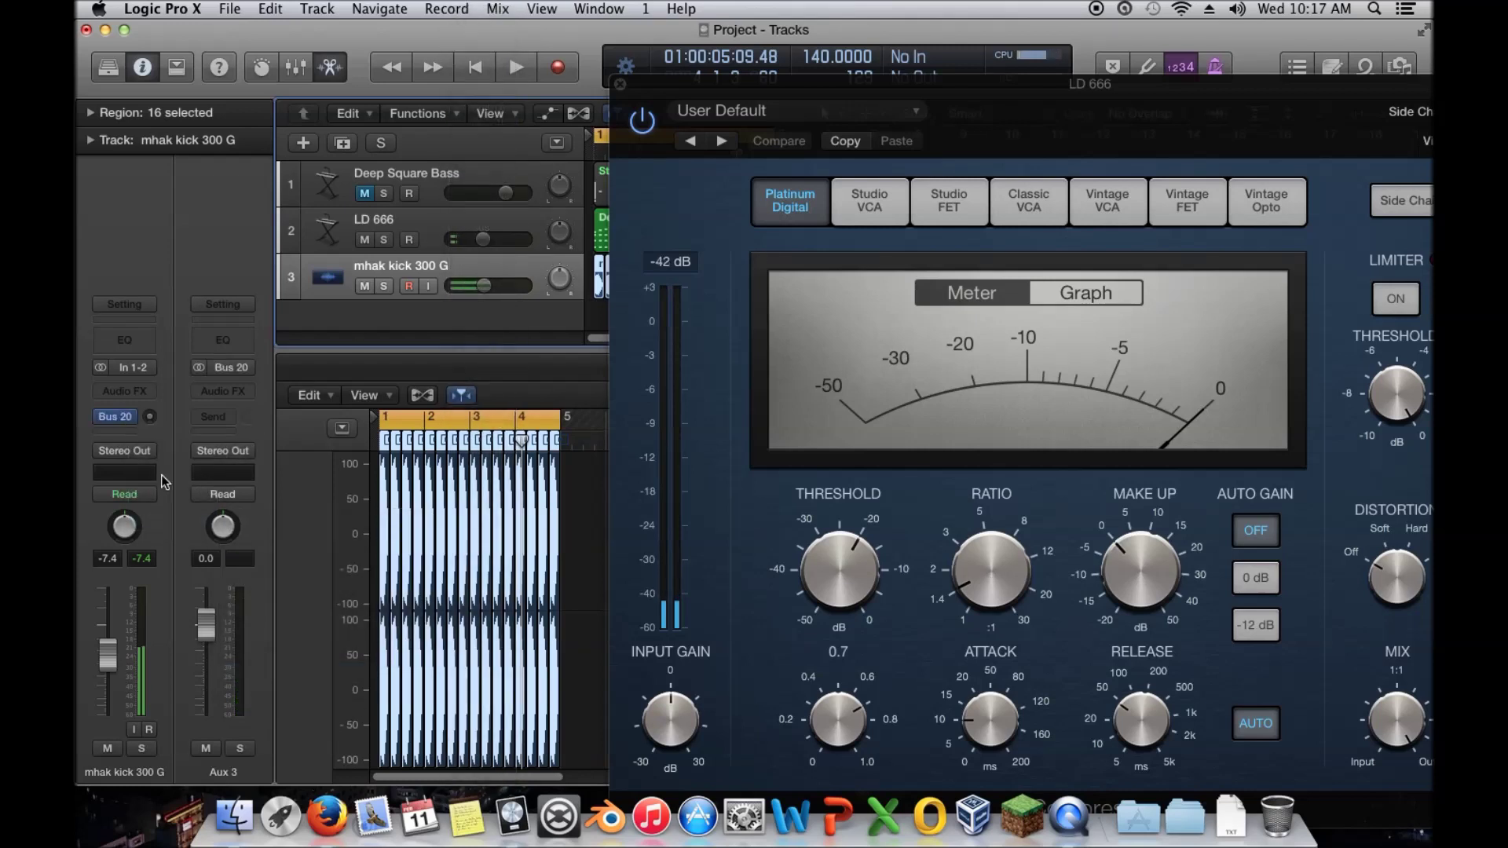
# Turn up the kick's Bus 20 send level and set the Aux 3 channel's output to No Output
pyautogui.click(240, 388)
pyautogui.click(226, 279)
pyautogui.click(246, 461)
pyautogui.click(247, 478)
# Set the LD 666 Compressor's side chain to Bus 20 and switch its display to Graph
pyautogui.moveTo(633, 81); pyautogui.dragTo(430, 73)
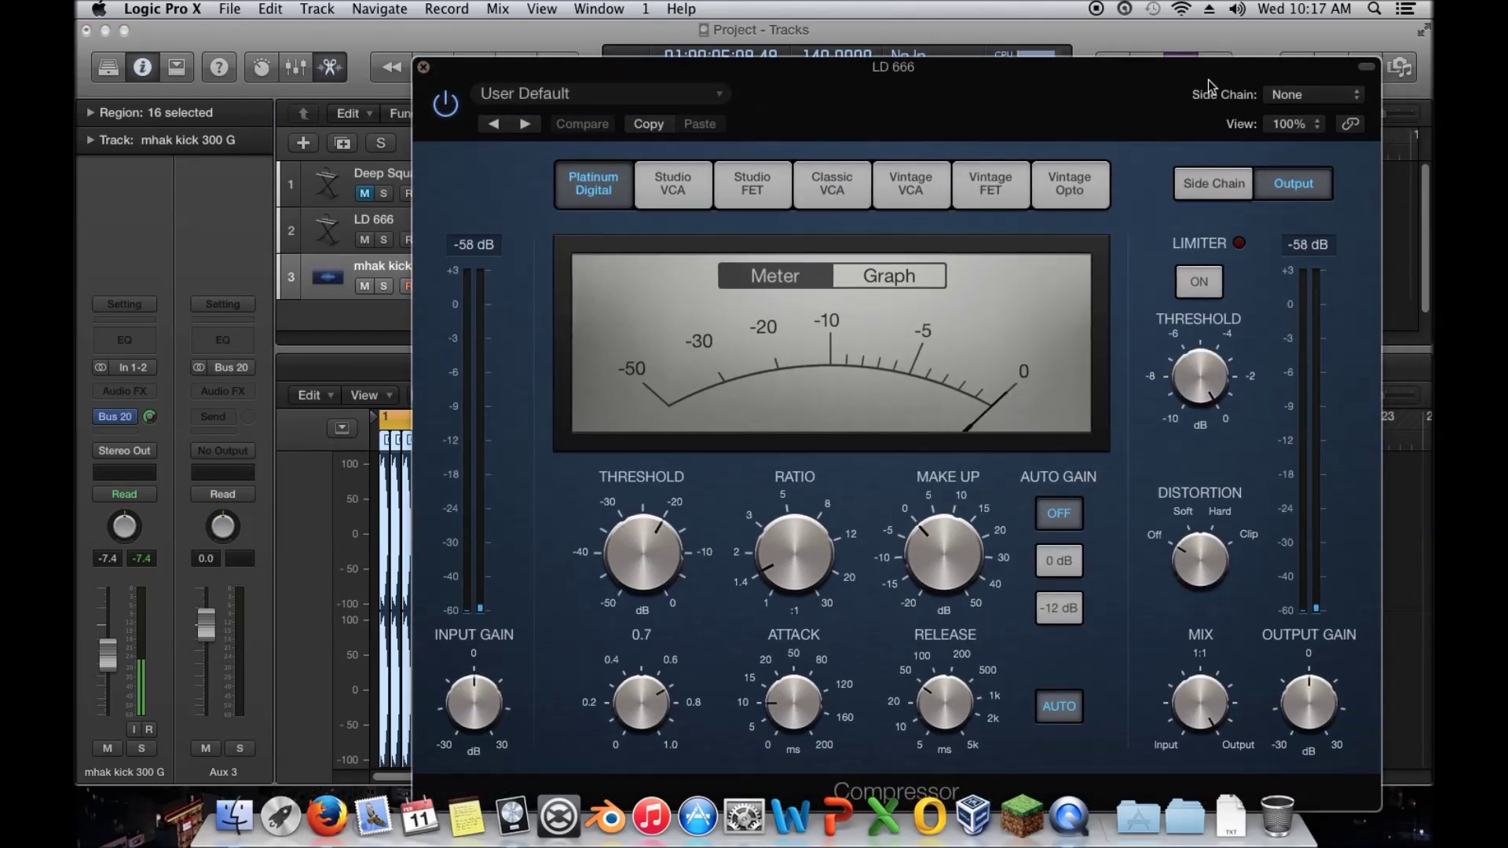
pyautogui.click(1300, 95)
pyautogui.click(1315, 231)
pyautogui.click(883, 281)
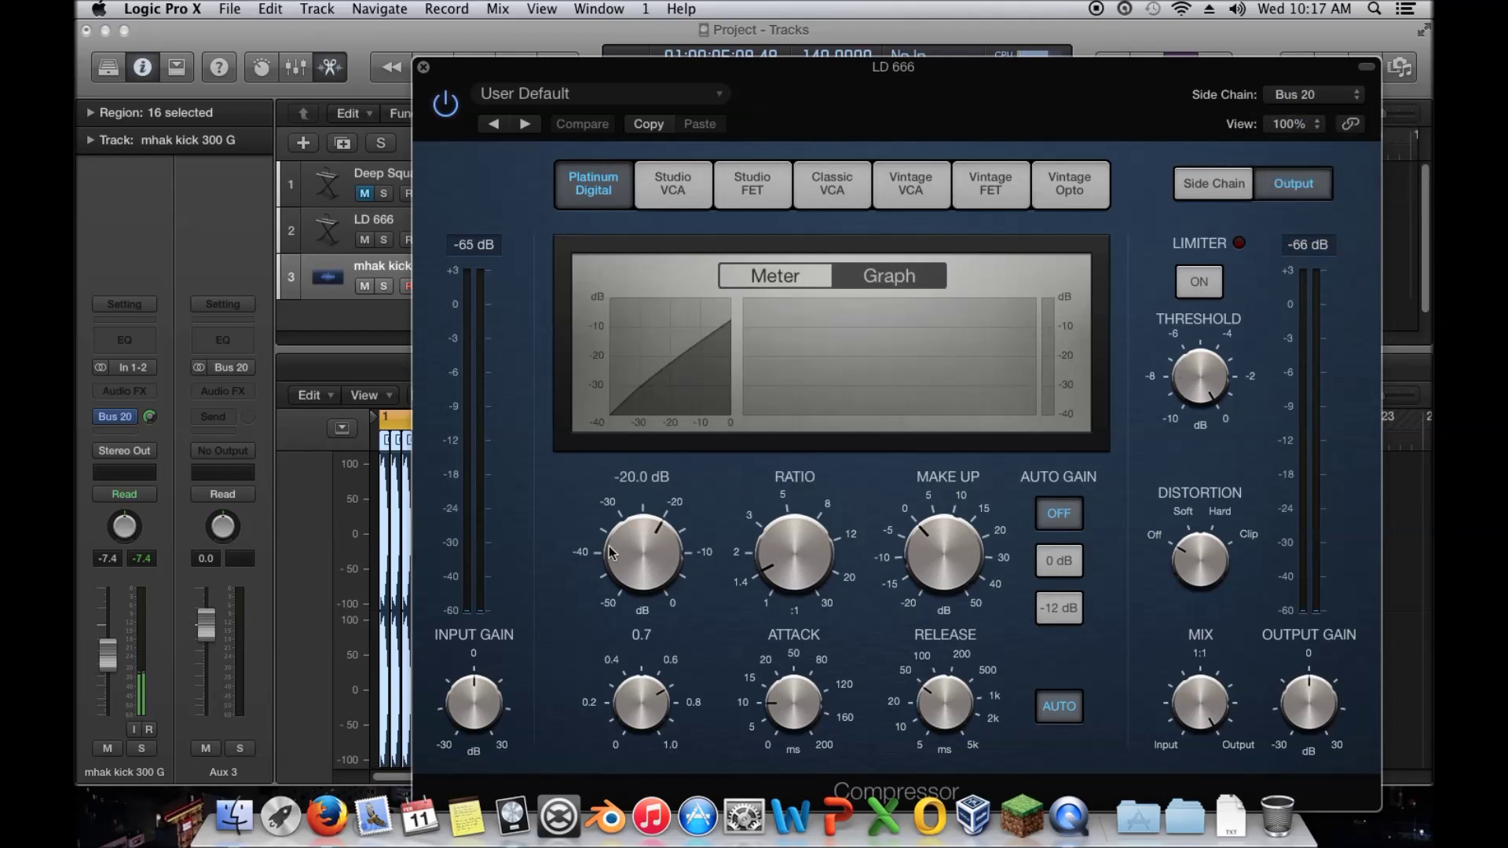
# Set the Compressor's ratio to about 7:1, knee to 1.0 and attack to minimum, and raise the threshold slightly above -20 dB during playback
pyautogui.moveTo(647, 538); pyautogui.dragTo(644, 618)
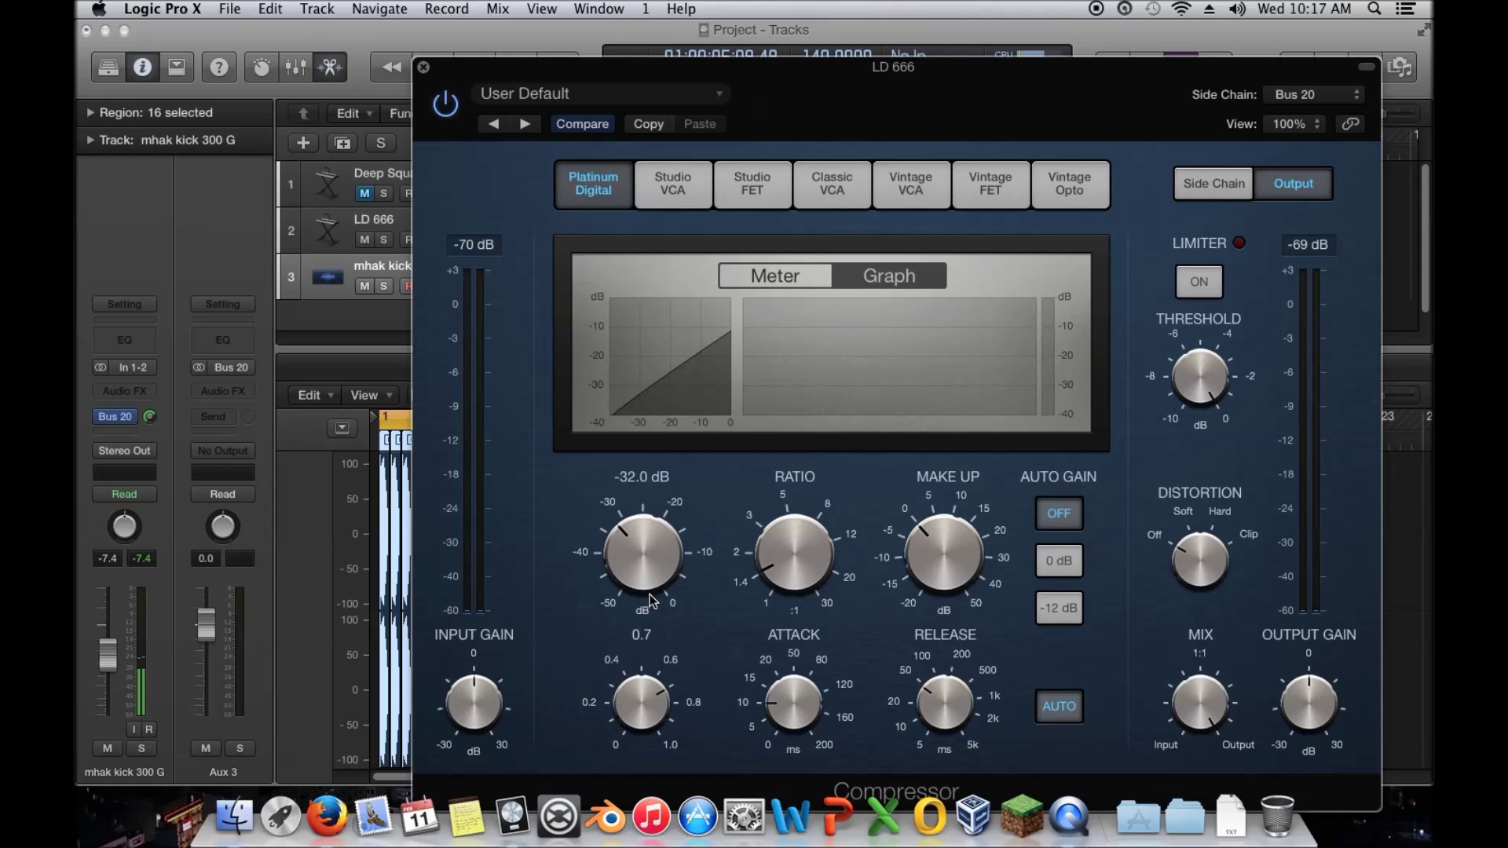
pyautogui.moveTo(782, 562); pyautogui.dragTo(800, 447)
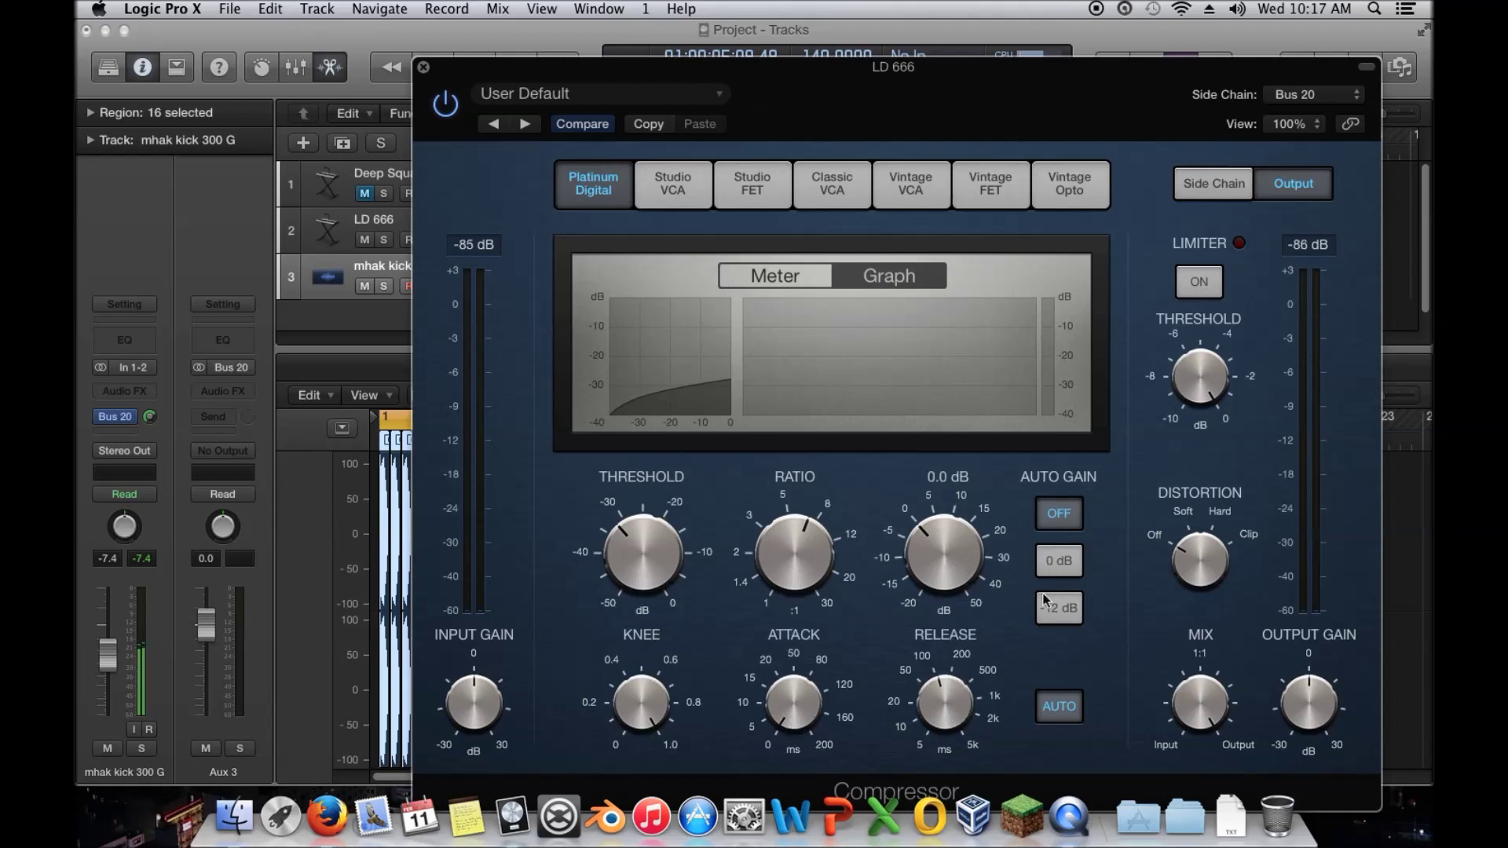
pyautogui.press('space')
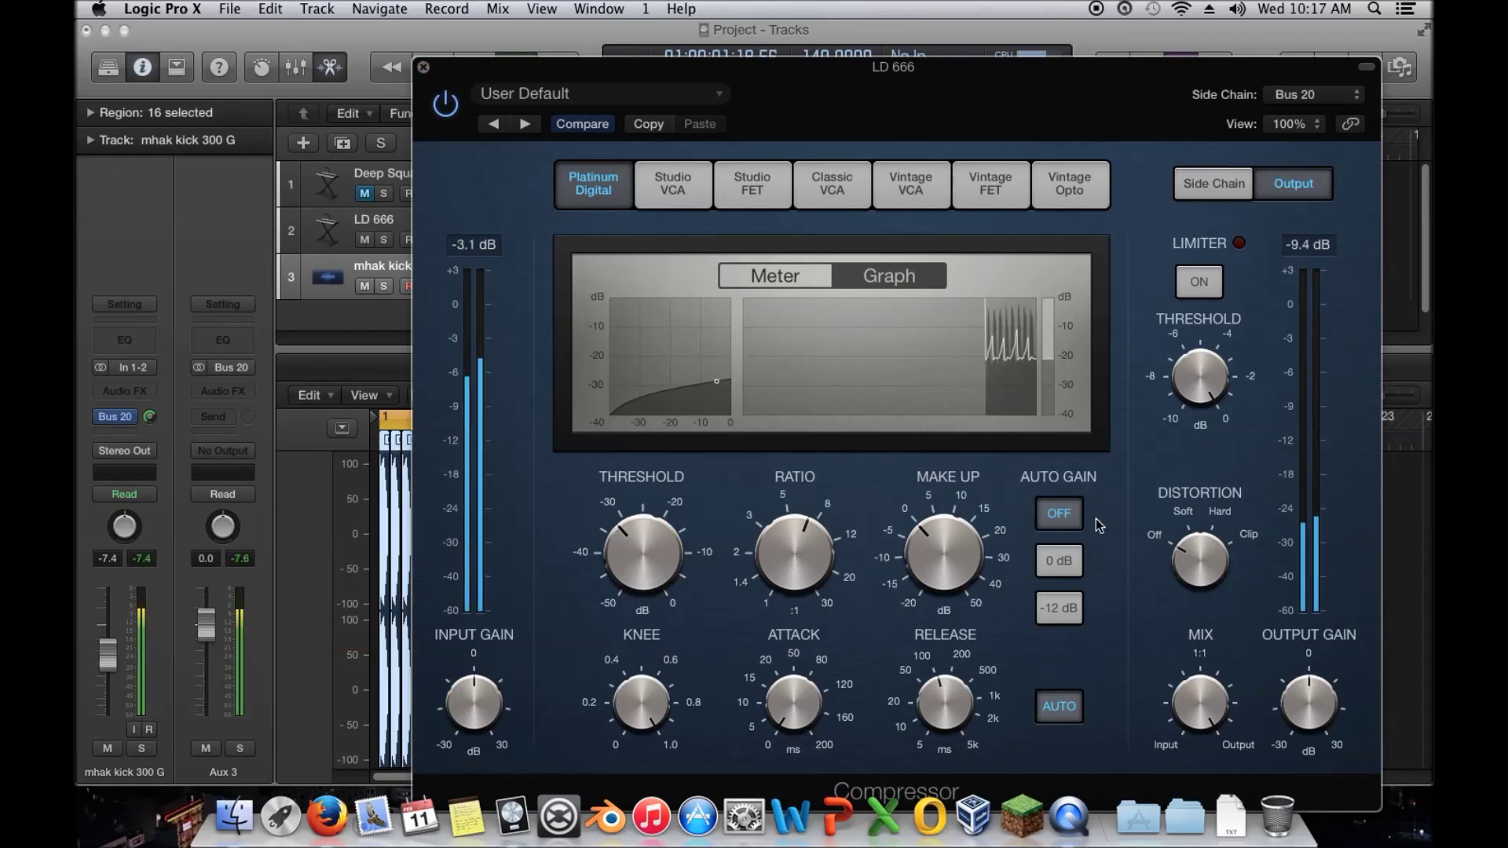
pyautogui.moveTo(620, 565); pyautogui.dragTo(647, 486)
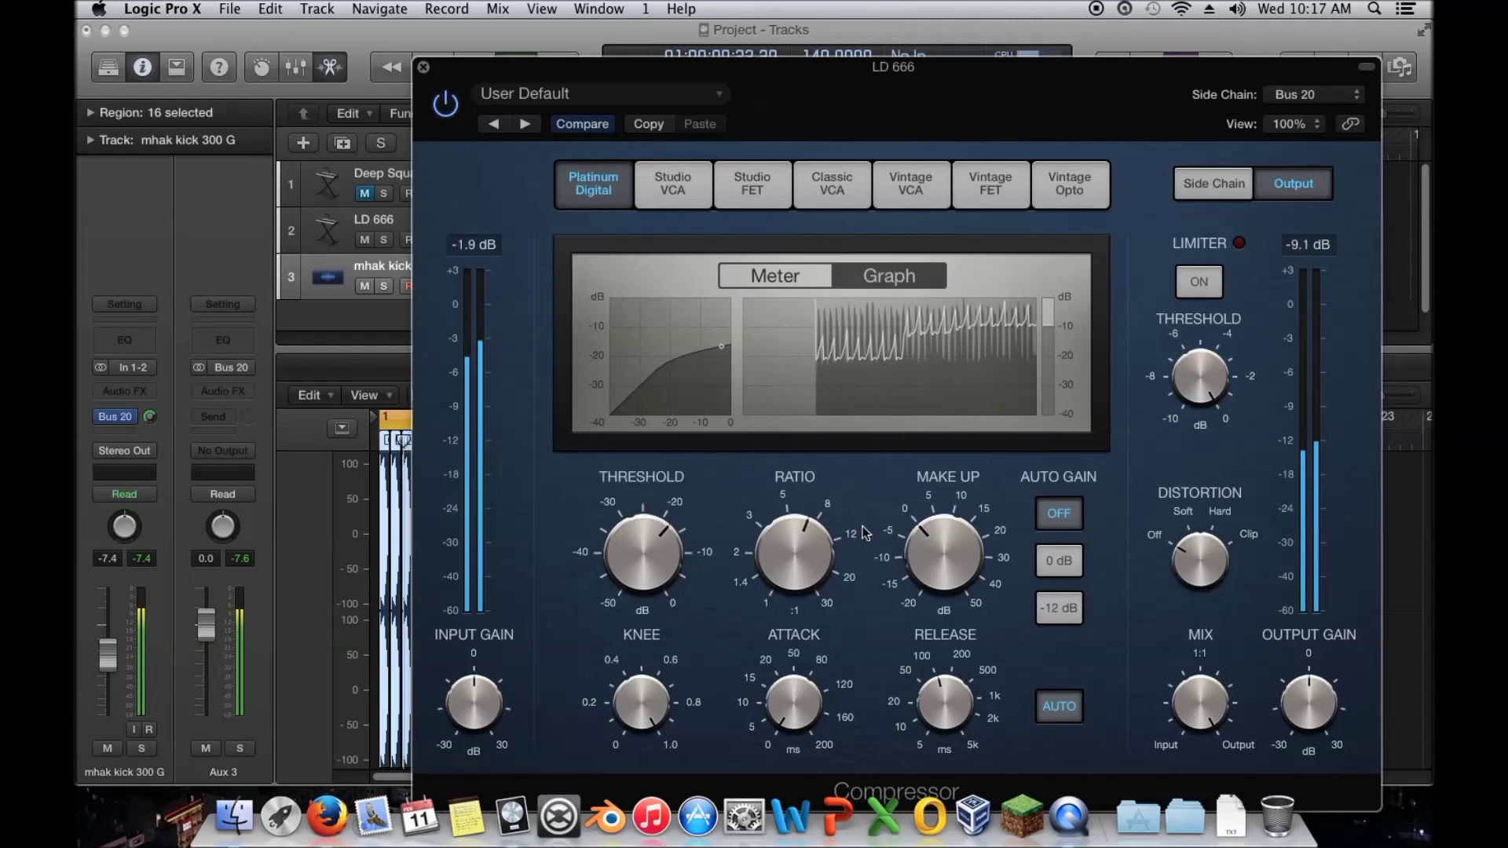
# Shorten the LD 666 Compressor's release to between 20 and 50 ms, with the threshold at -12 dB and slightly more make-up gain
pyautogui.moveTo(791, 549)
pyautogui.moveTo(943, 695); pyautogui.dragTo(936, 713)
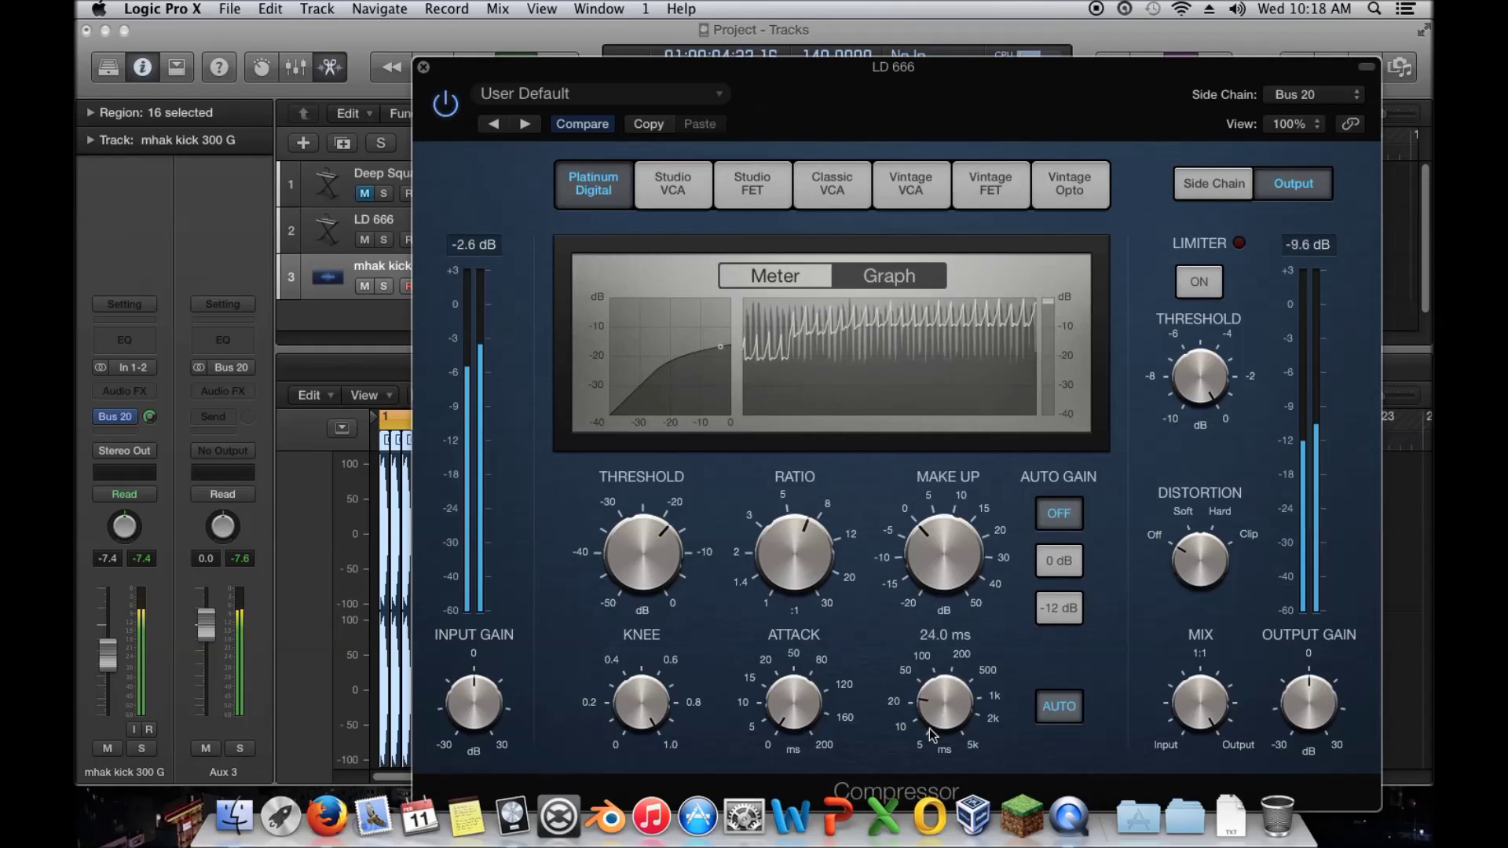
pyautogui.moveTo(679, 591); pyautogui.dragTo(651, 527)
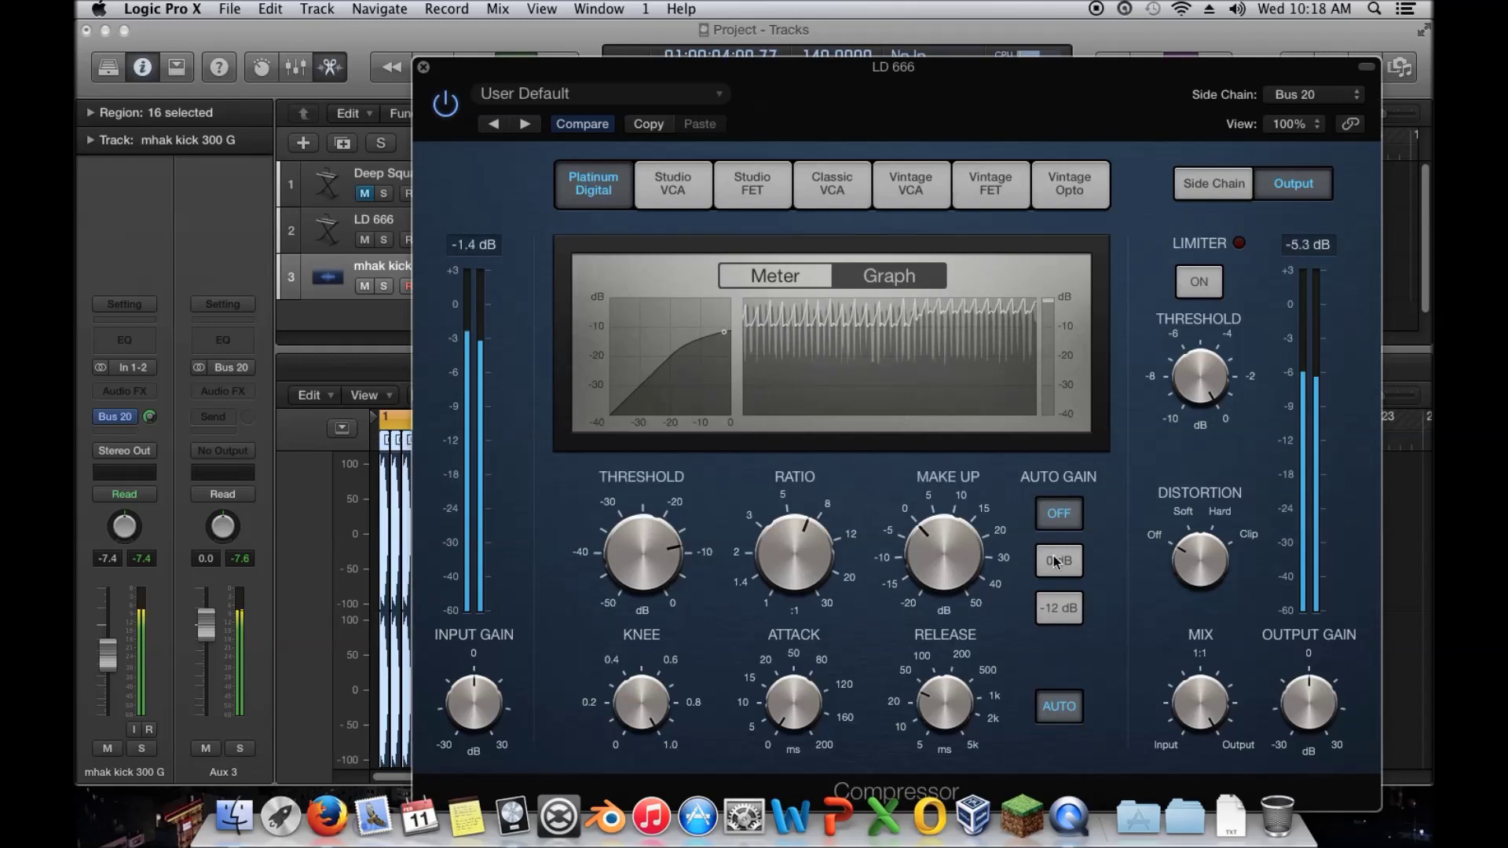
pyautogui.moveTo(927, 544); pyautogui.dragTo(931, 532)
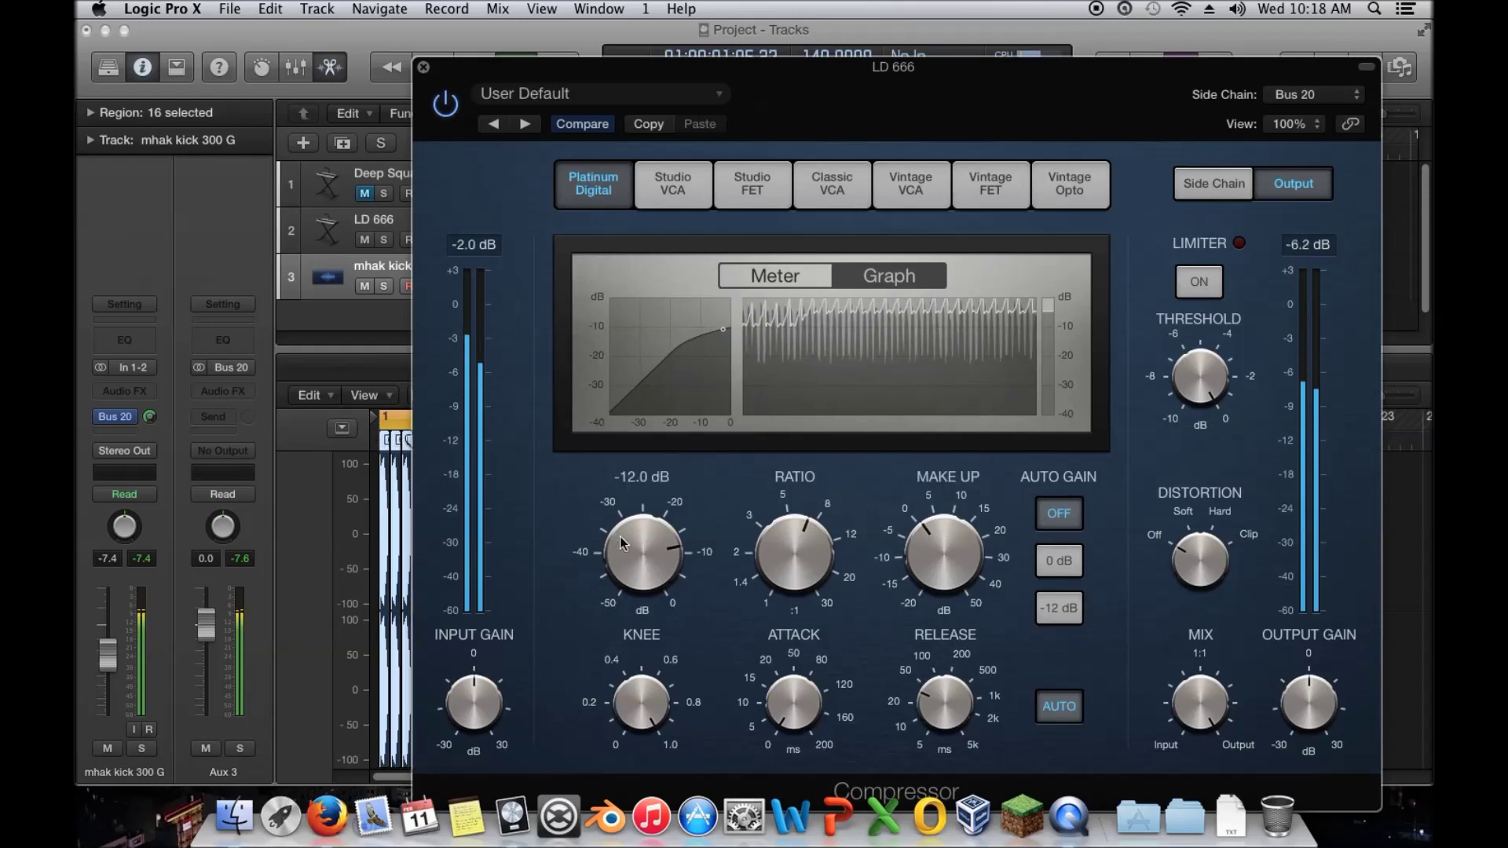
# Lower the Compressor's threshold to just above -30 dB and its ratio to about 1.8:1, and close the plug-in and stop playback
pyautogui.moveTo(658, 553); pyautogui.dragTo(664, 594)
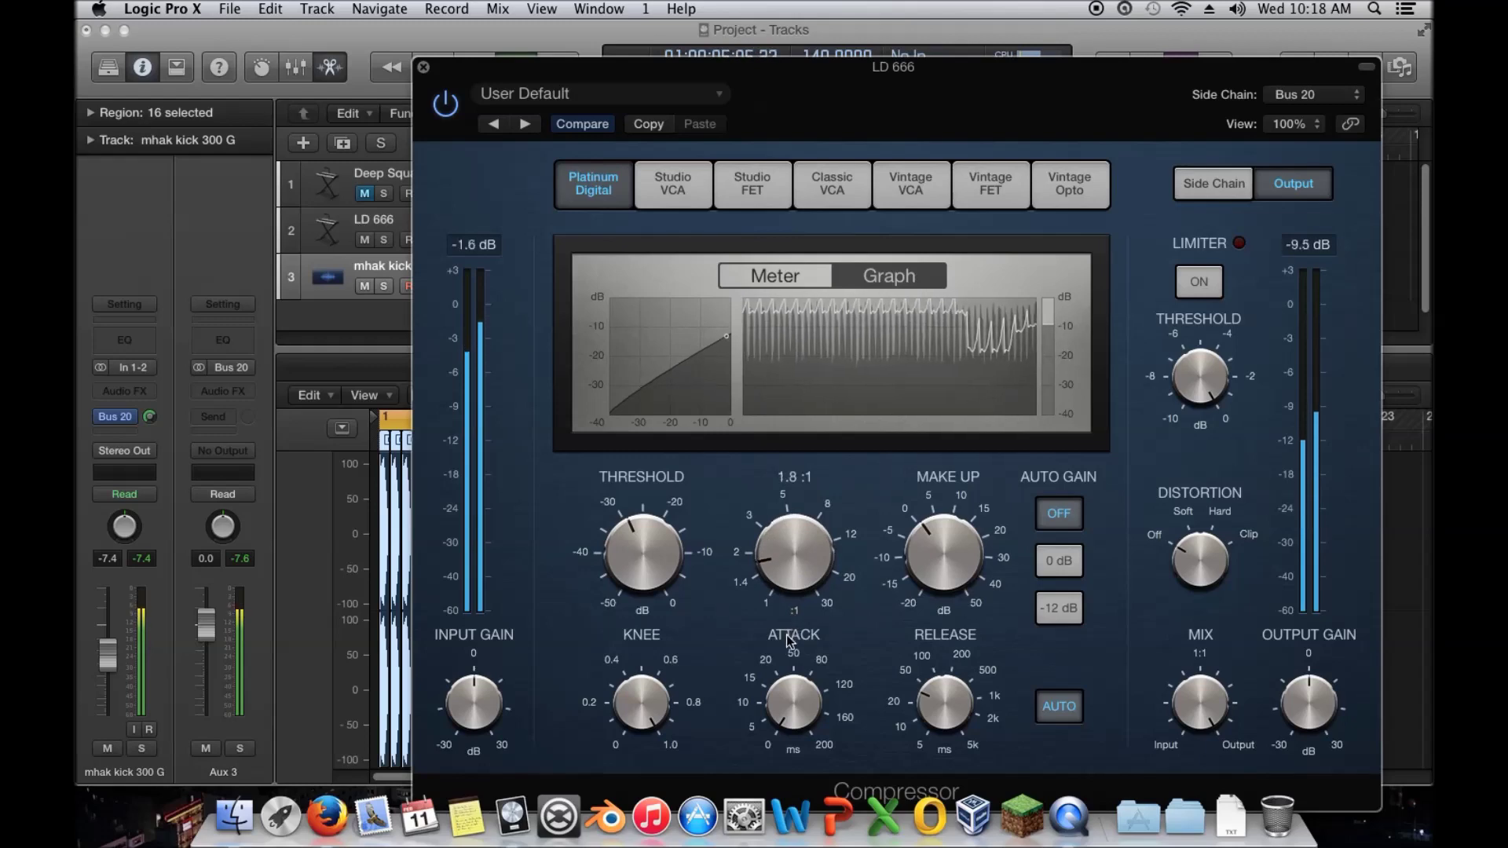
pyautogui.moveTo(629, 560); pyautogui.dragTo(635, 534)
pyautogui.click(423, 68)
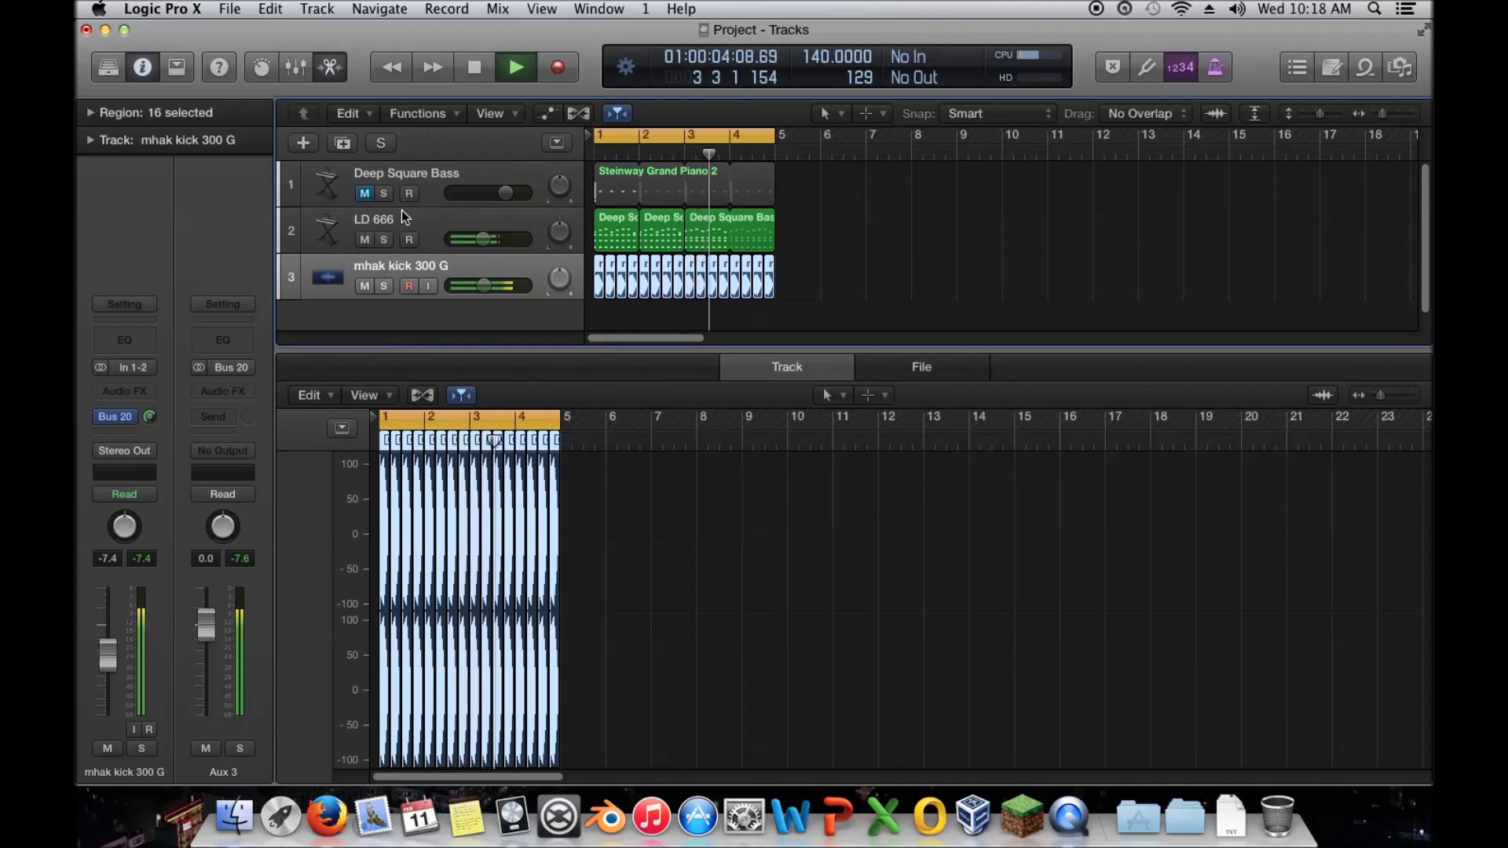
pyautogui.press('space')
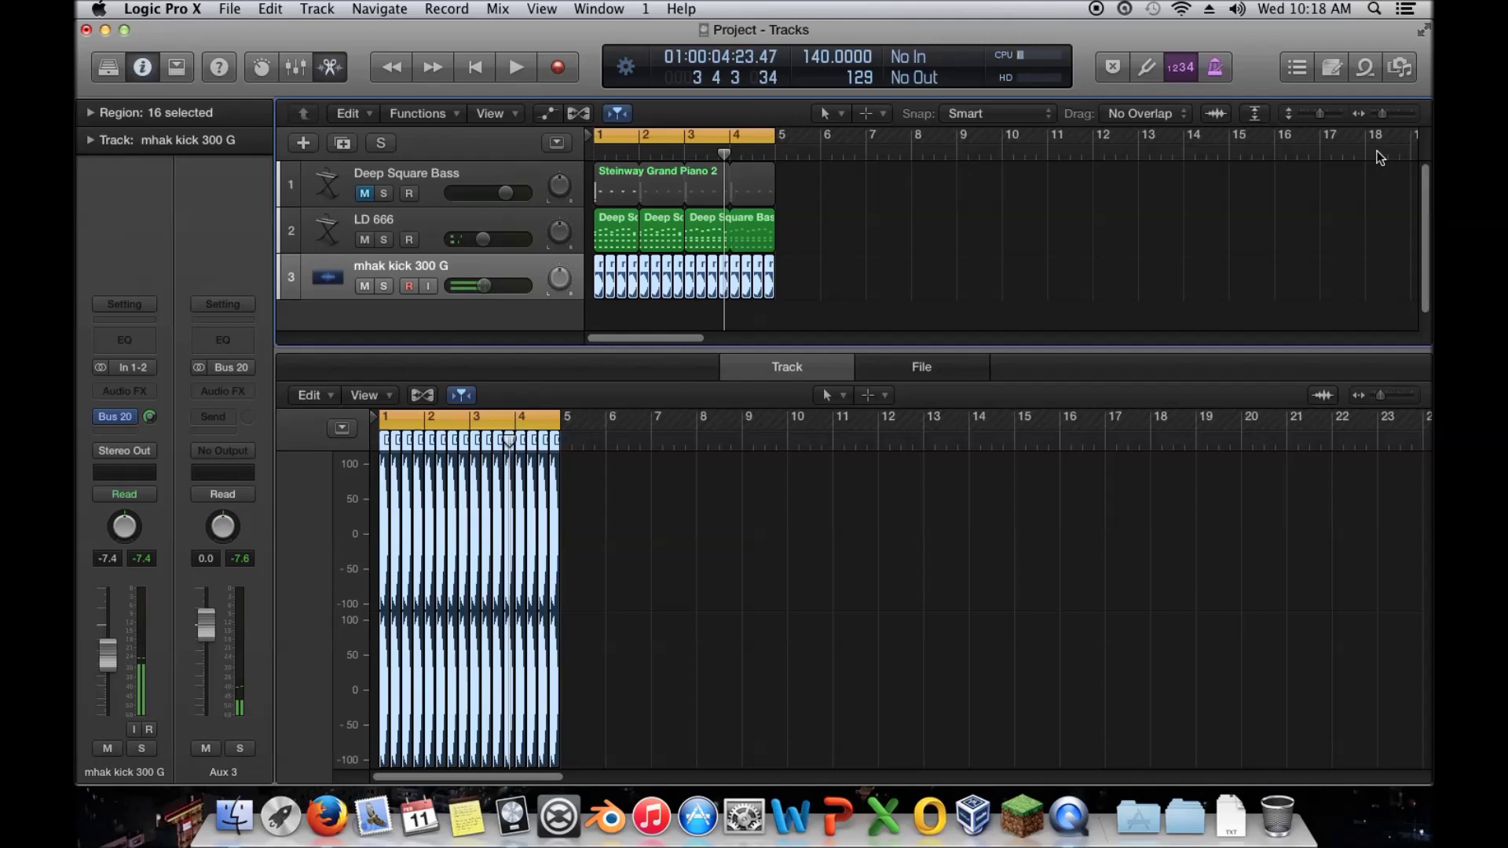
# Expand the Region parameters for the selected mhak kick 300 G regions
pyautogui.moveTo(1382, 113); pyautogui.dragTo(1387, 113)
pyautogui.moveTo(622, 291); pyautogui.dragTo(574, 272)
pyautogui.click(91, 114)
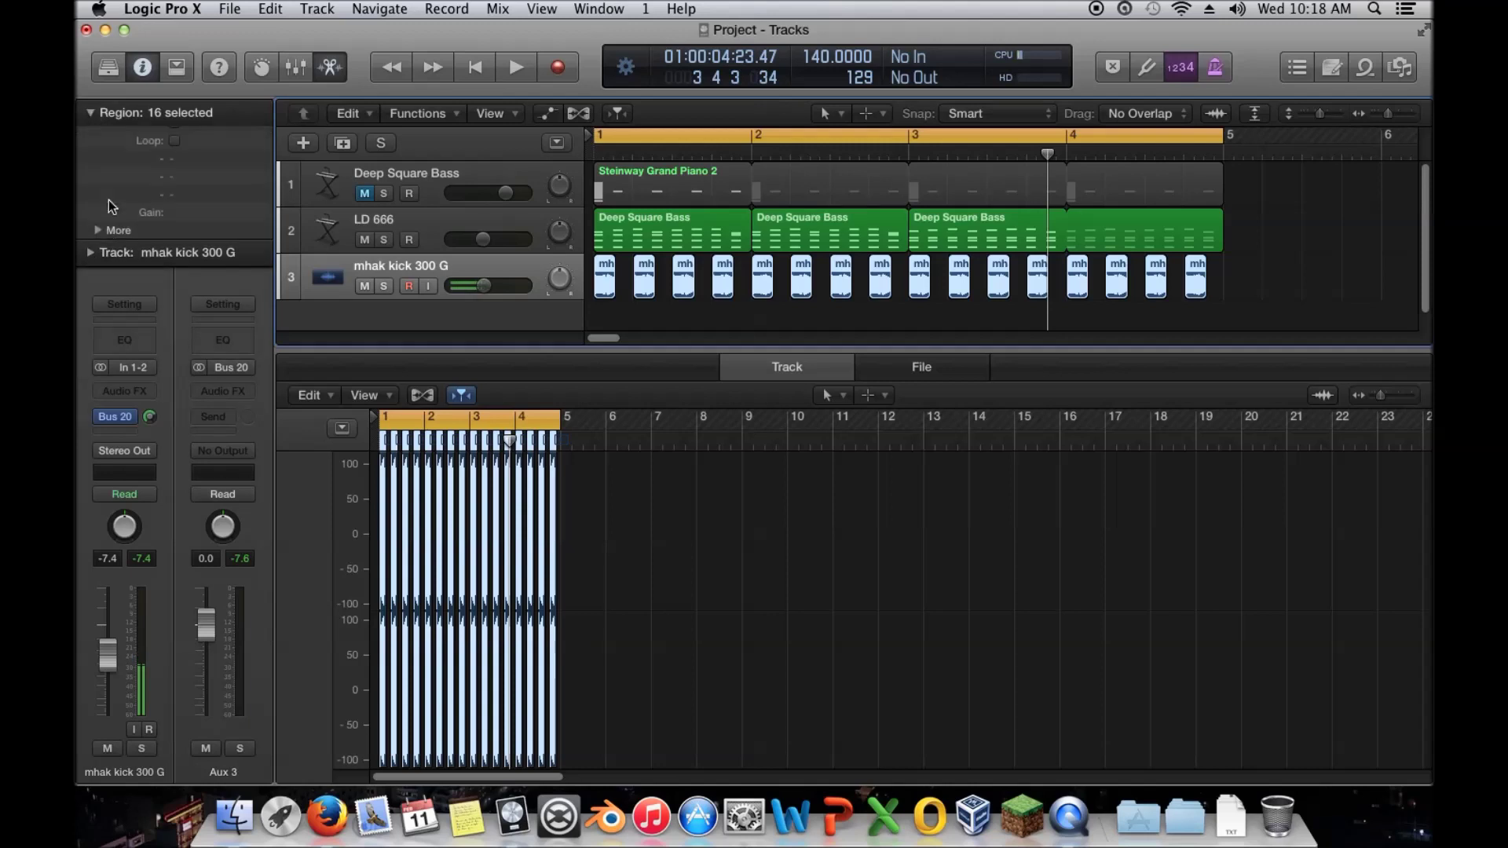
# Set a fade-out of 130 on the 16 selected kick regions and play the loop with it
pyautogui.click(97, 245)
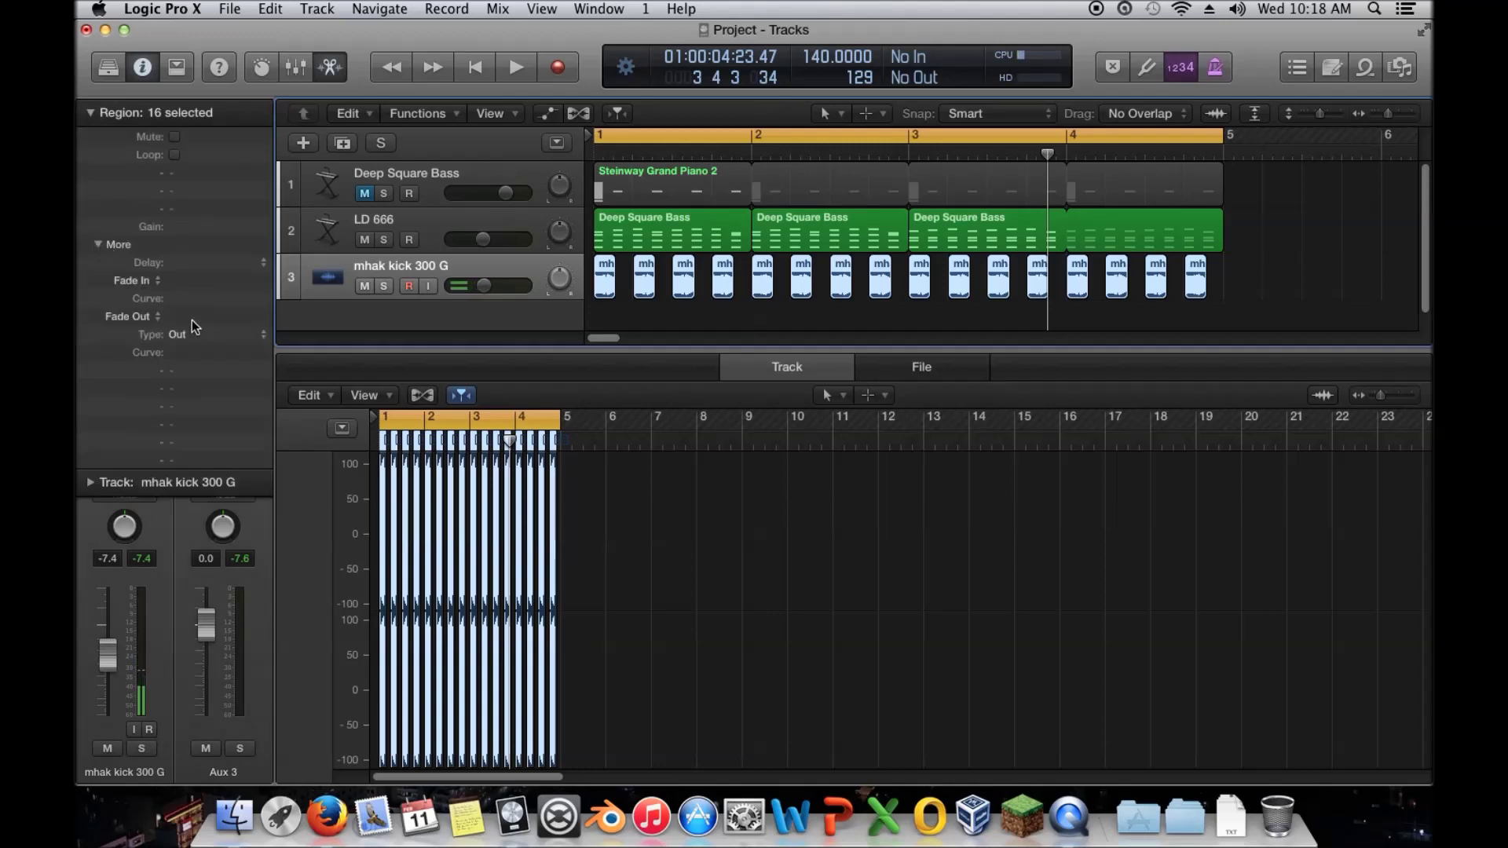
pyautogui.moveTo(187, 96); pyautogui.dragTo(187, 67)
pyautogui.press('space')
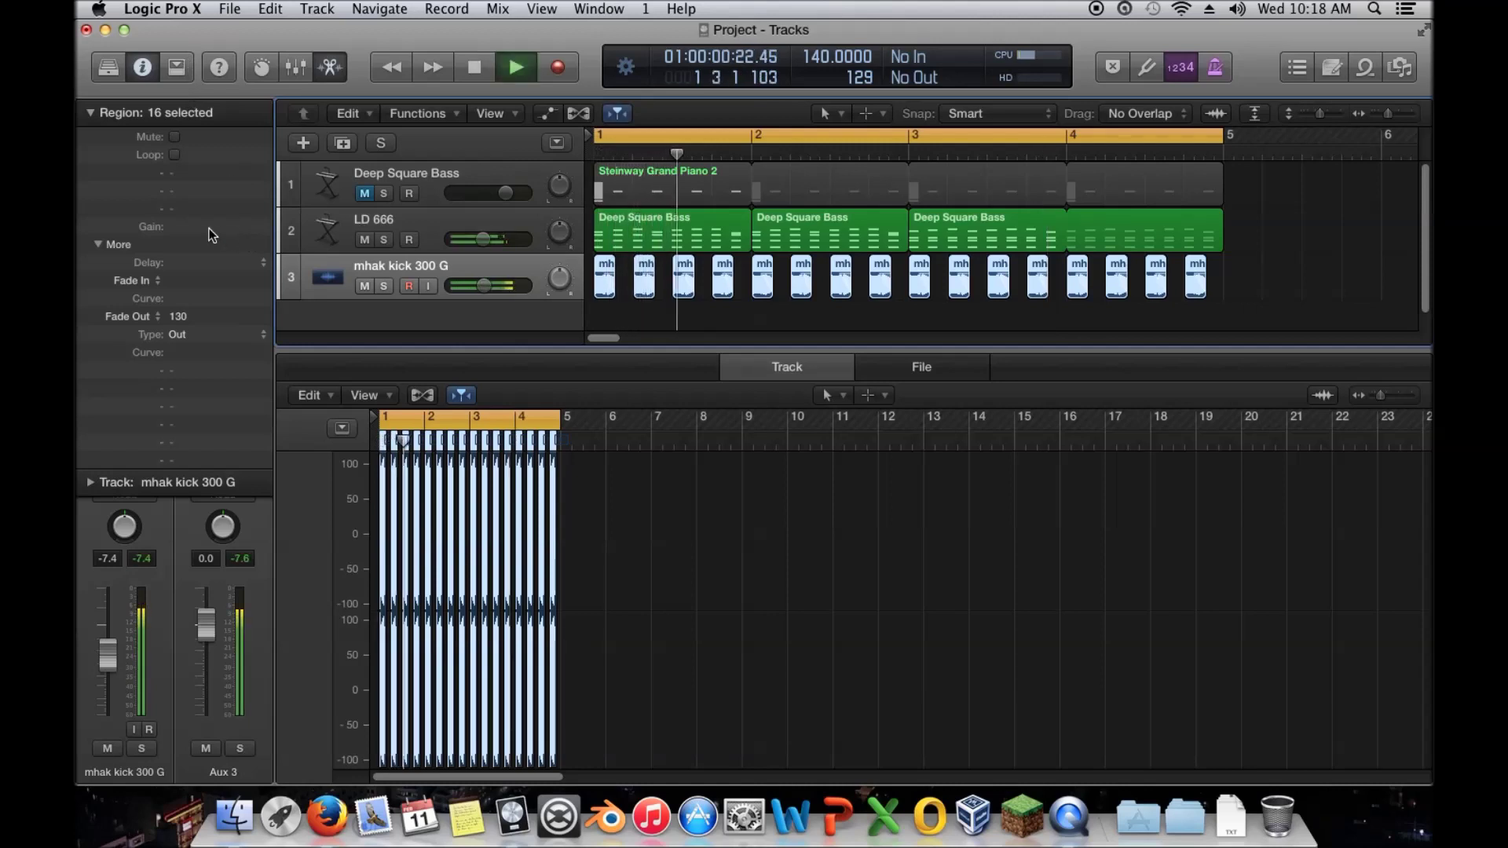
pyautogui.click(91, 112)
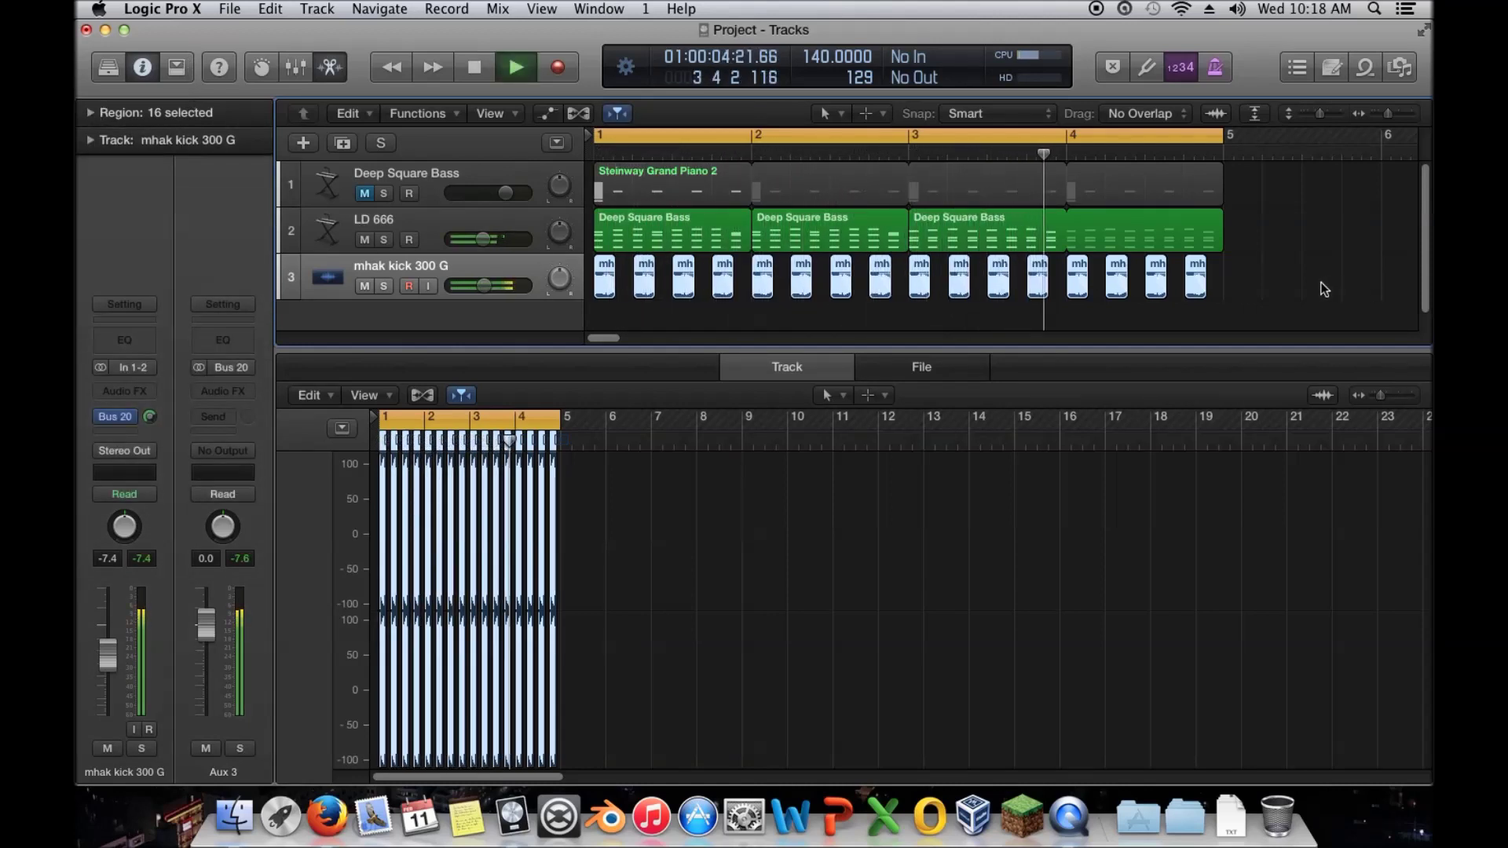
# Set the SynthMaster engine quality on the LD 666 track to Better, close the plug-in and play the loop
pyautogui.click(404, 217)
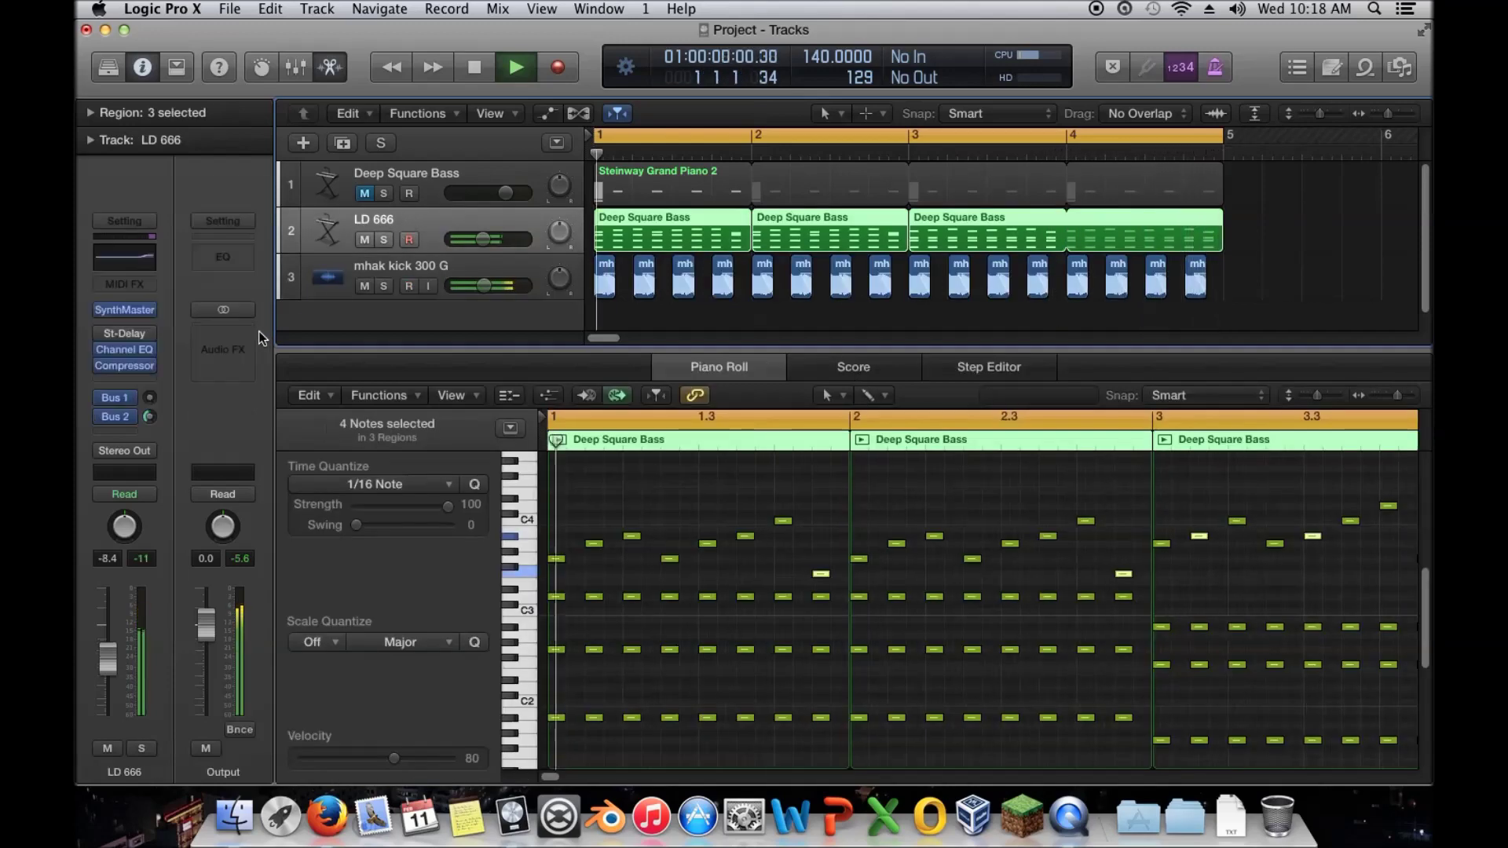
pyautogui.click(125, 310)
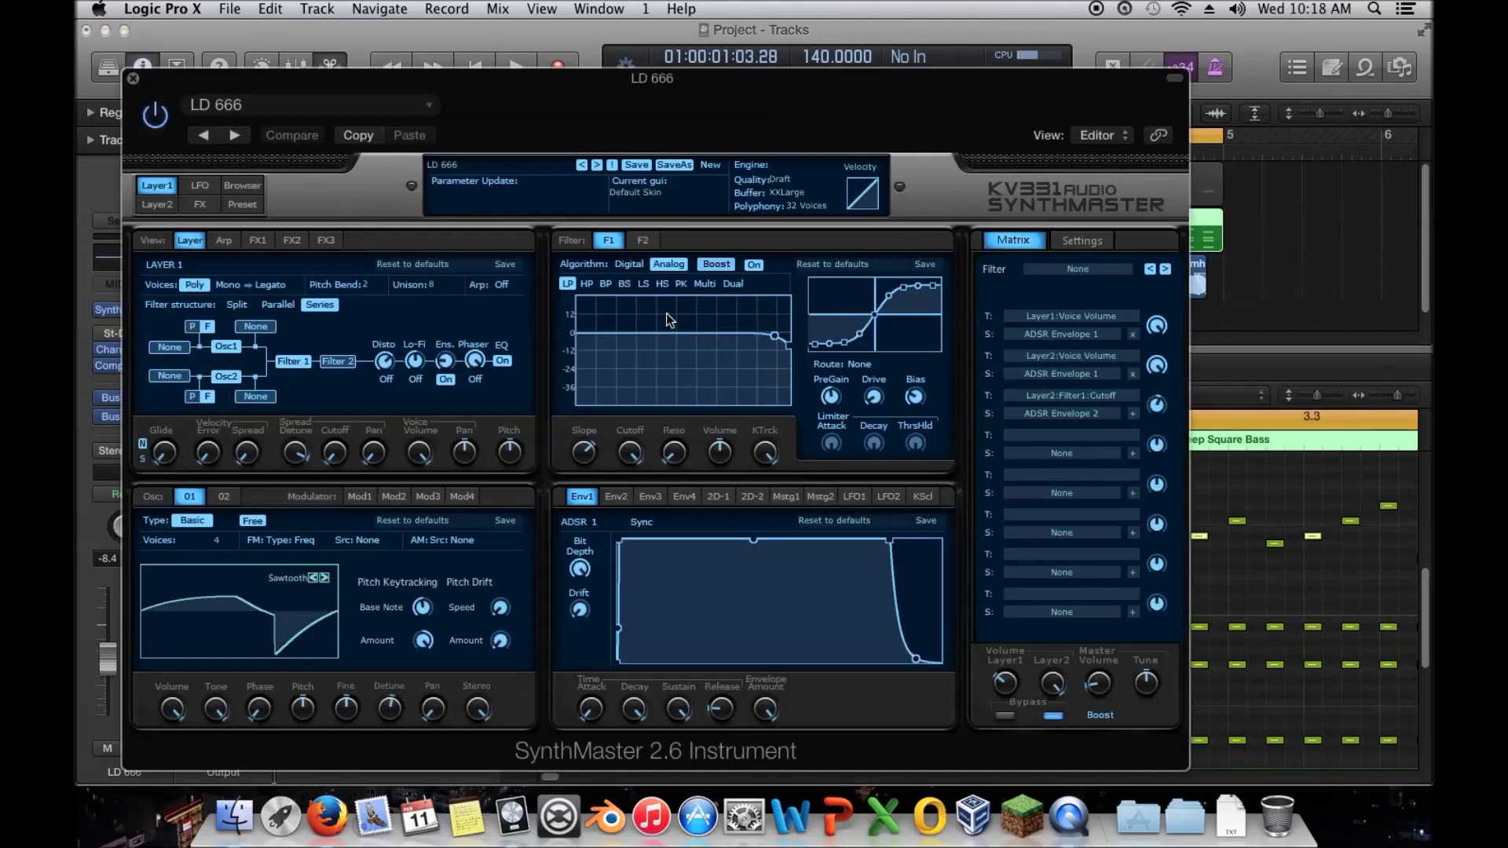
pyautogui.click(1084, 241)
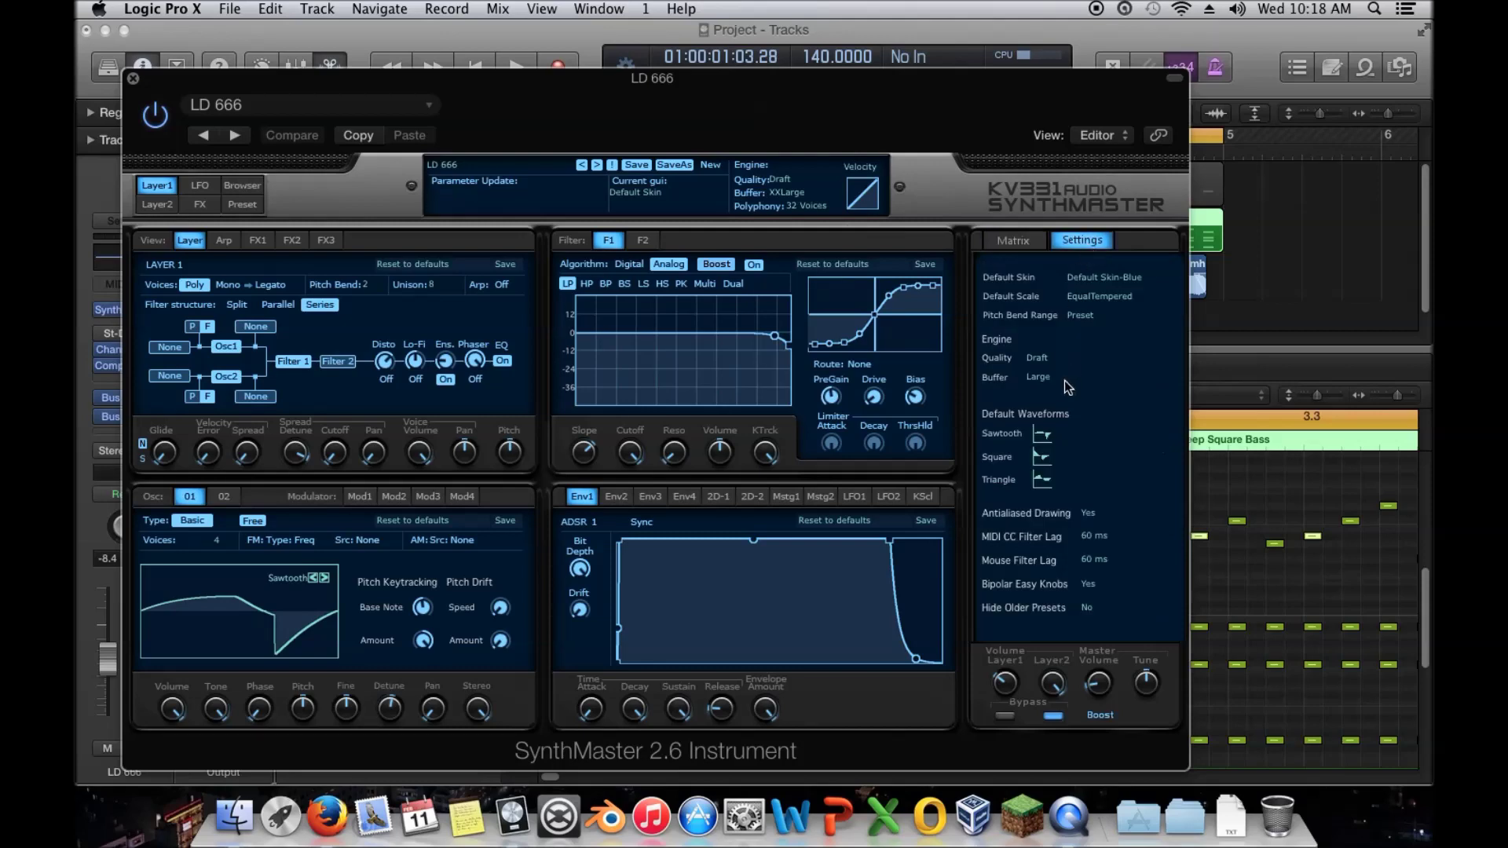
pyautogui.click(1036, 359)
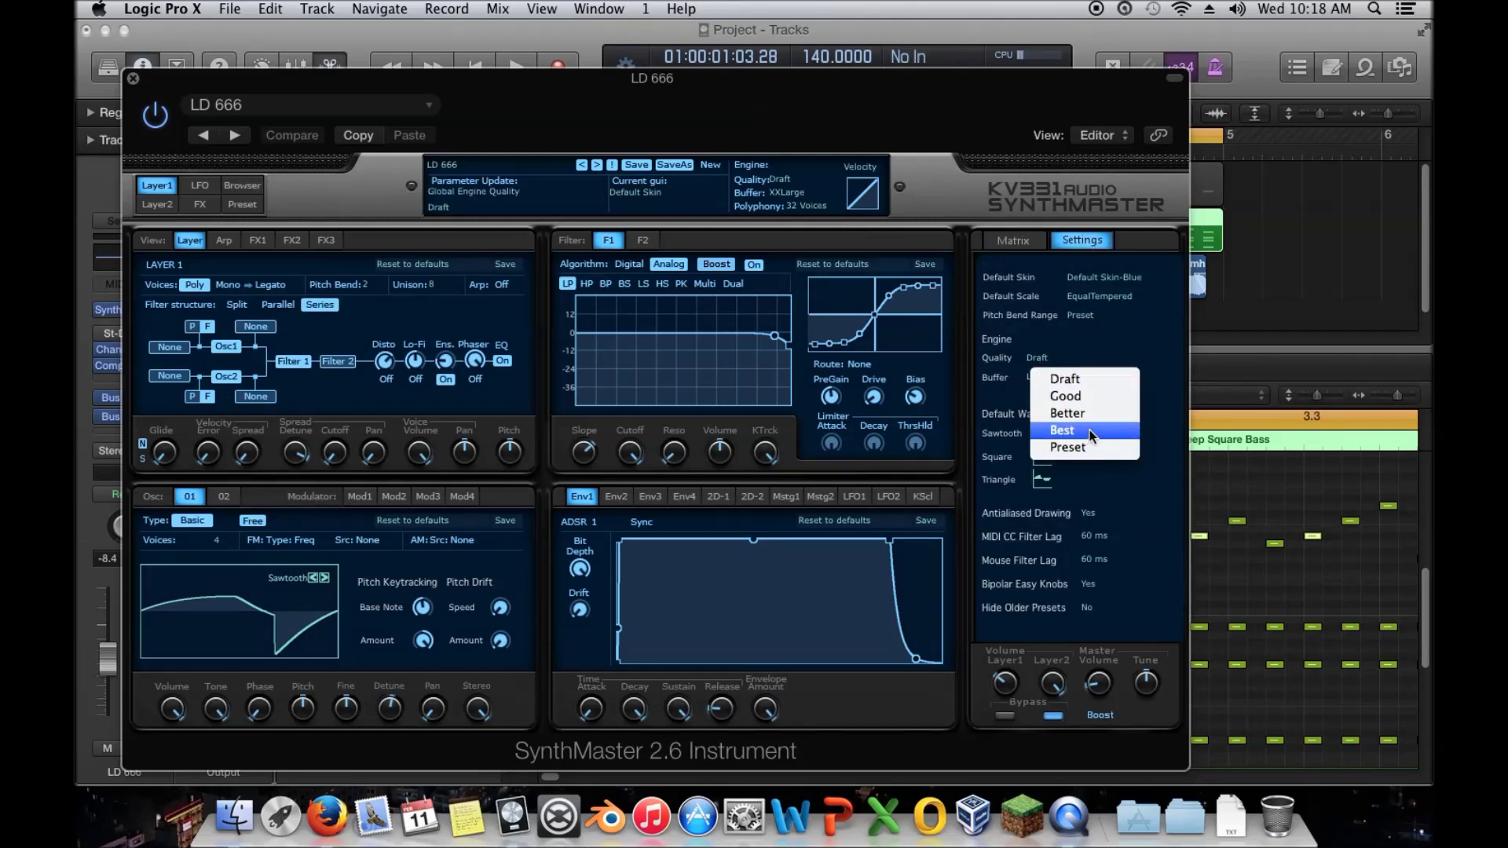
pyautogui.click(1074, 407)
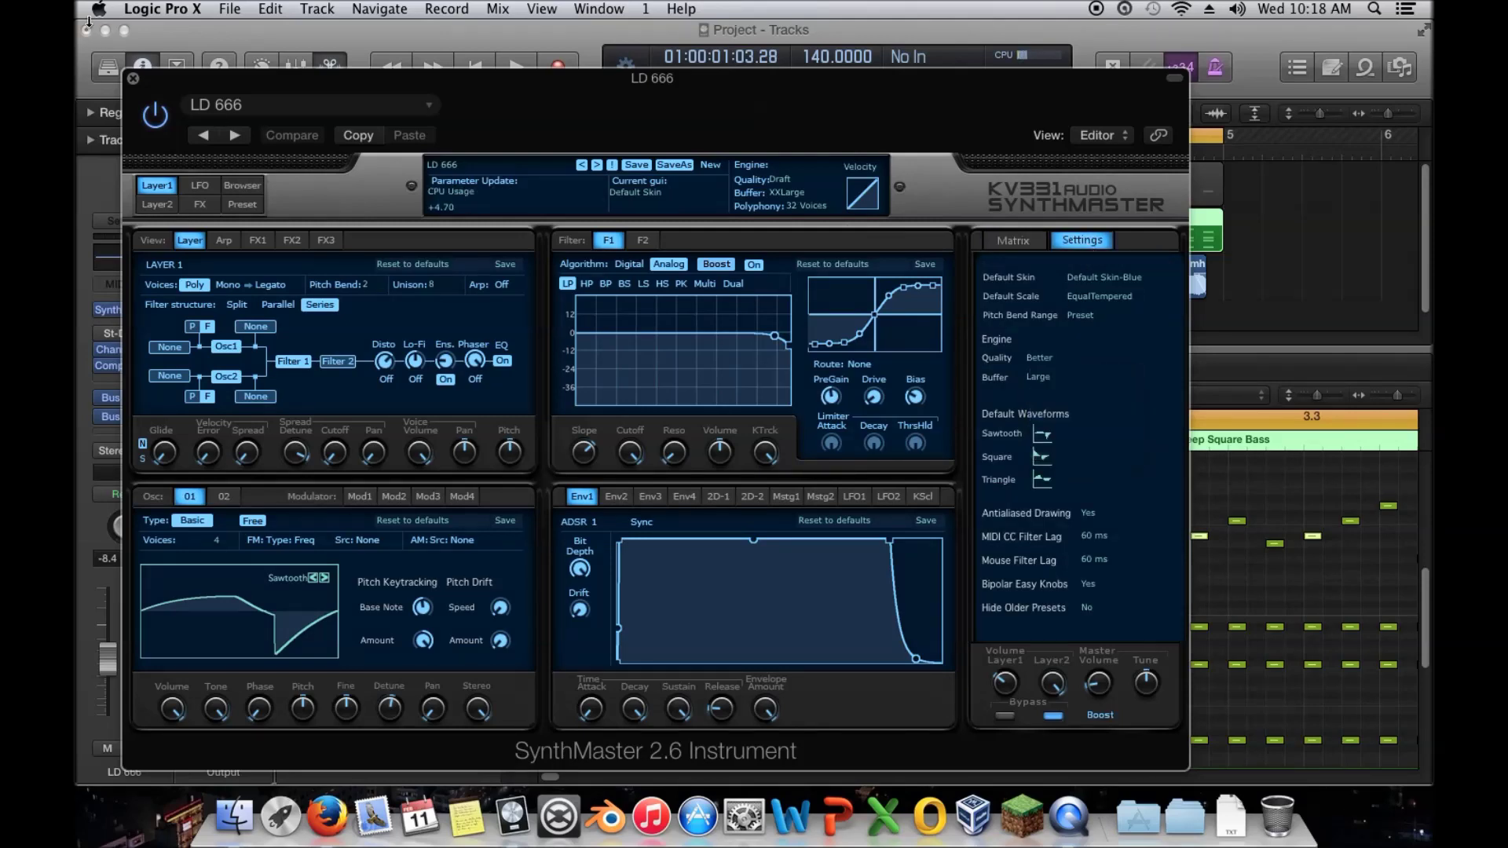
pyautogui.click(133, 80)
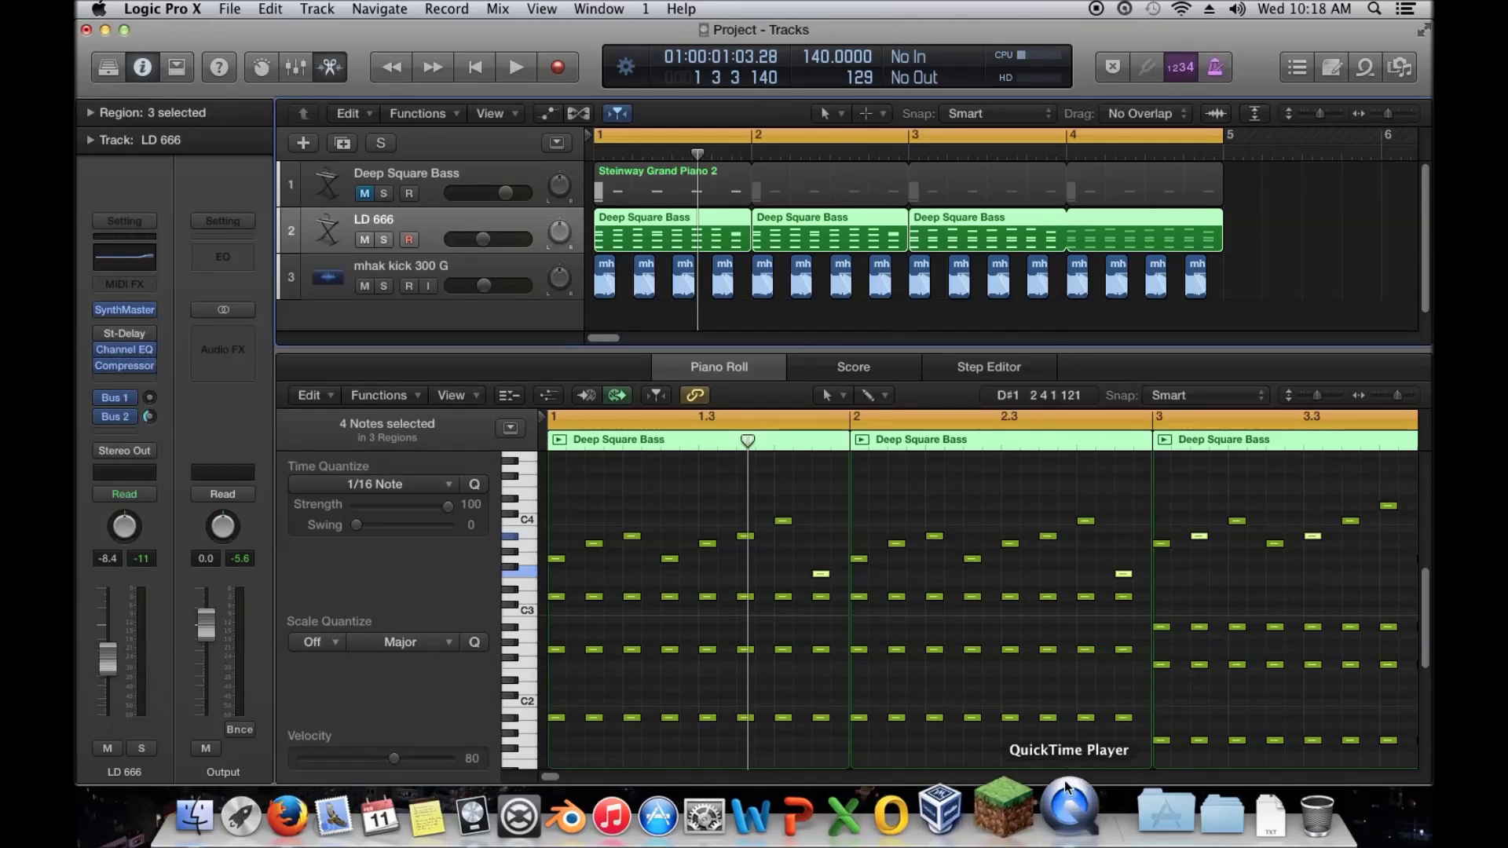
pyautogui.press('space')
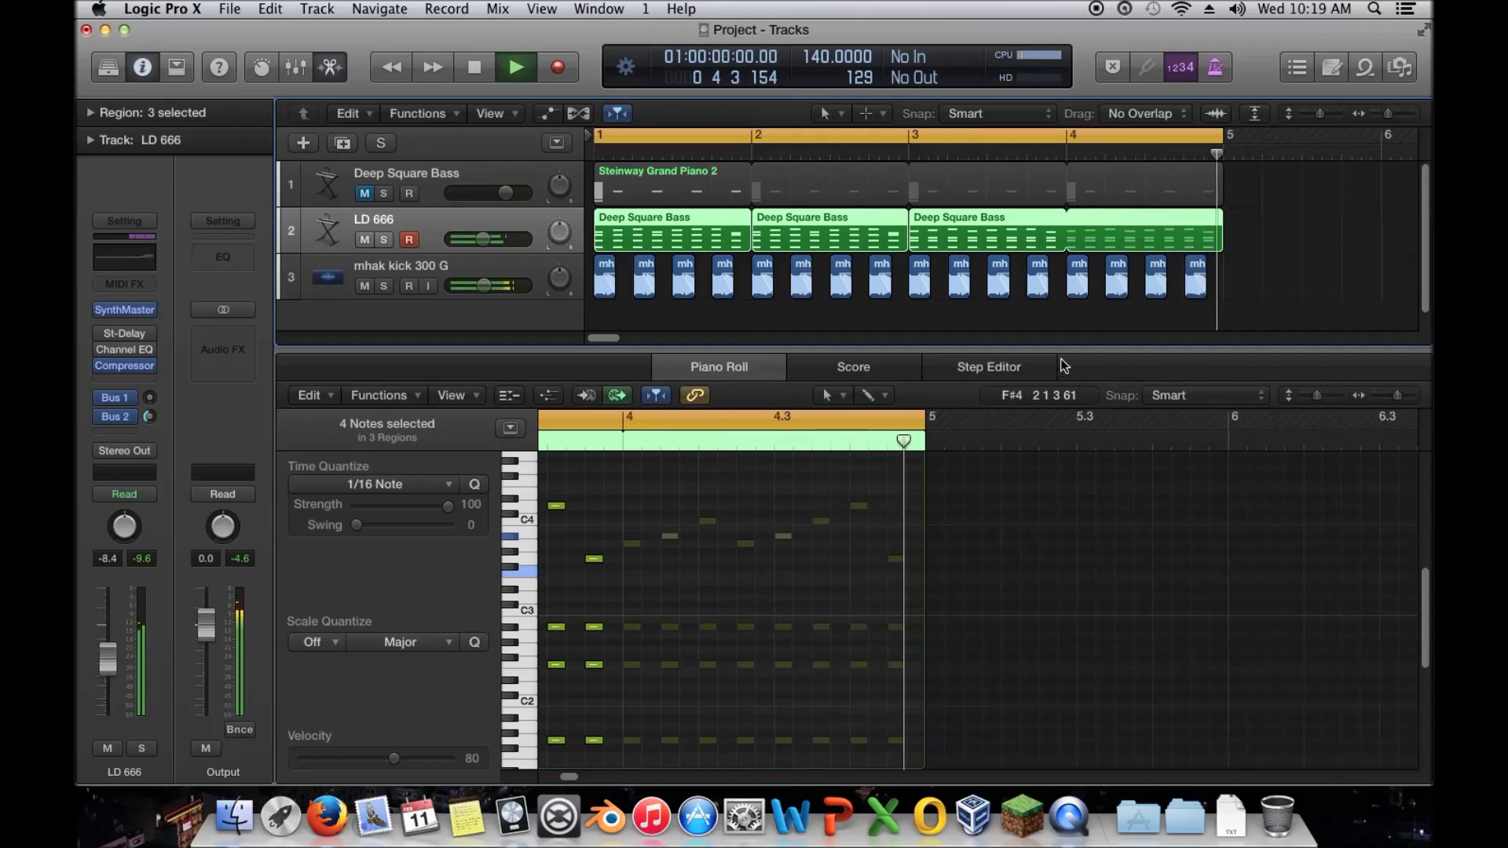
pyautogui.press('space')
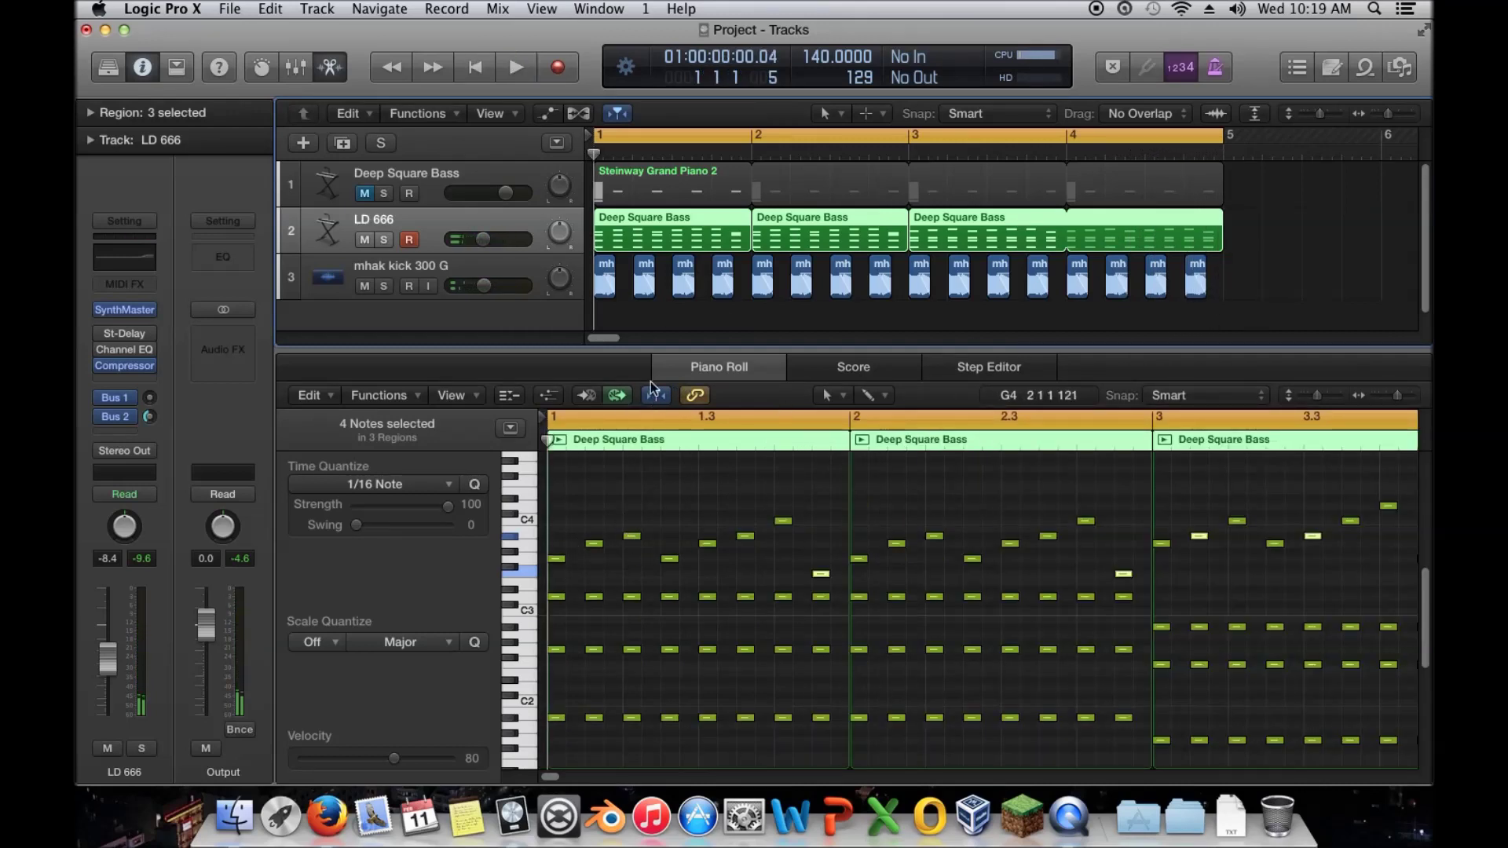
# Examine the notes of the first region on LD 666 and of the Steinway Grand Piano 2 bass region
pyautogui.click(681, 319)
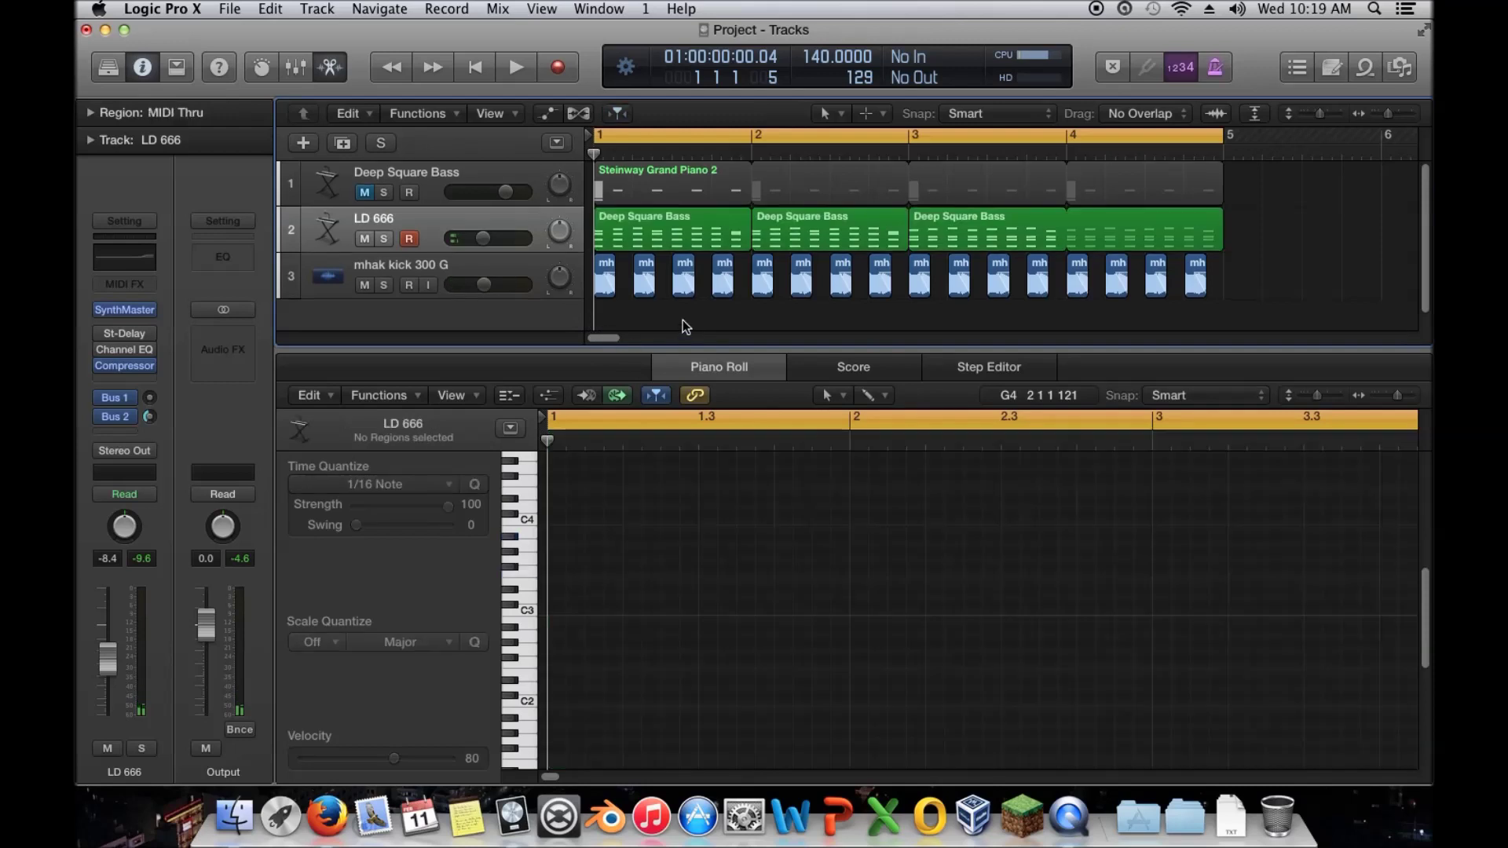
pyautogui.click(616, 220)
pyautogui.click(573, 568)
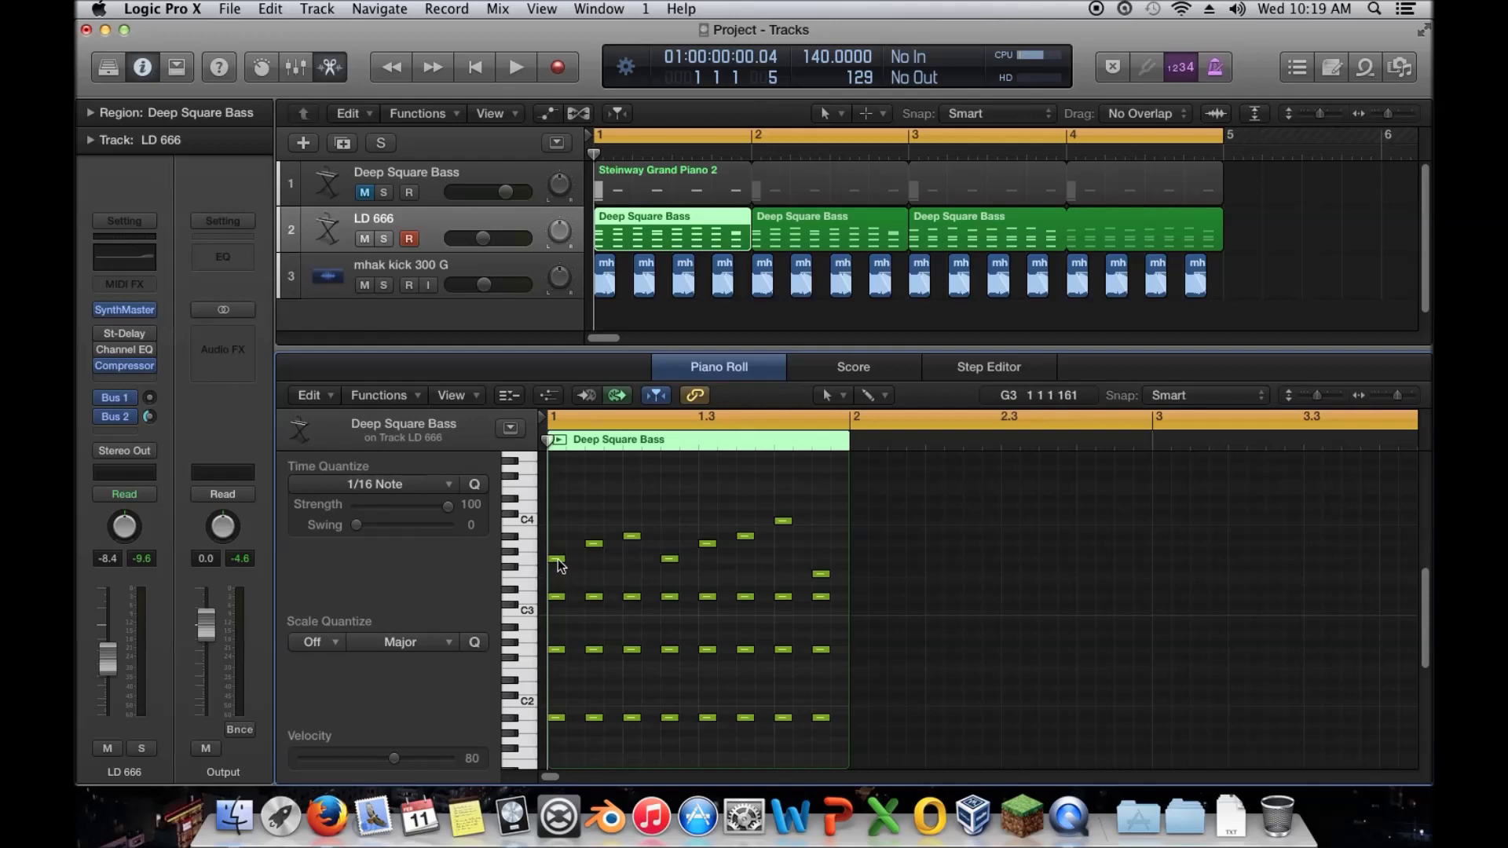
pyautogui.click(611, 179)
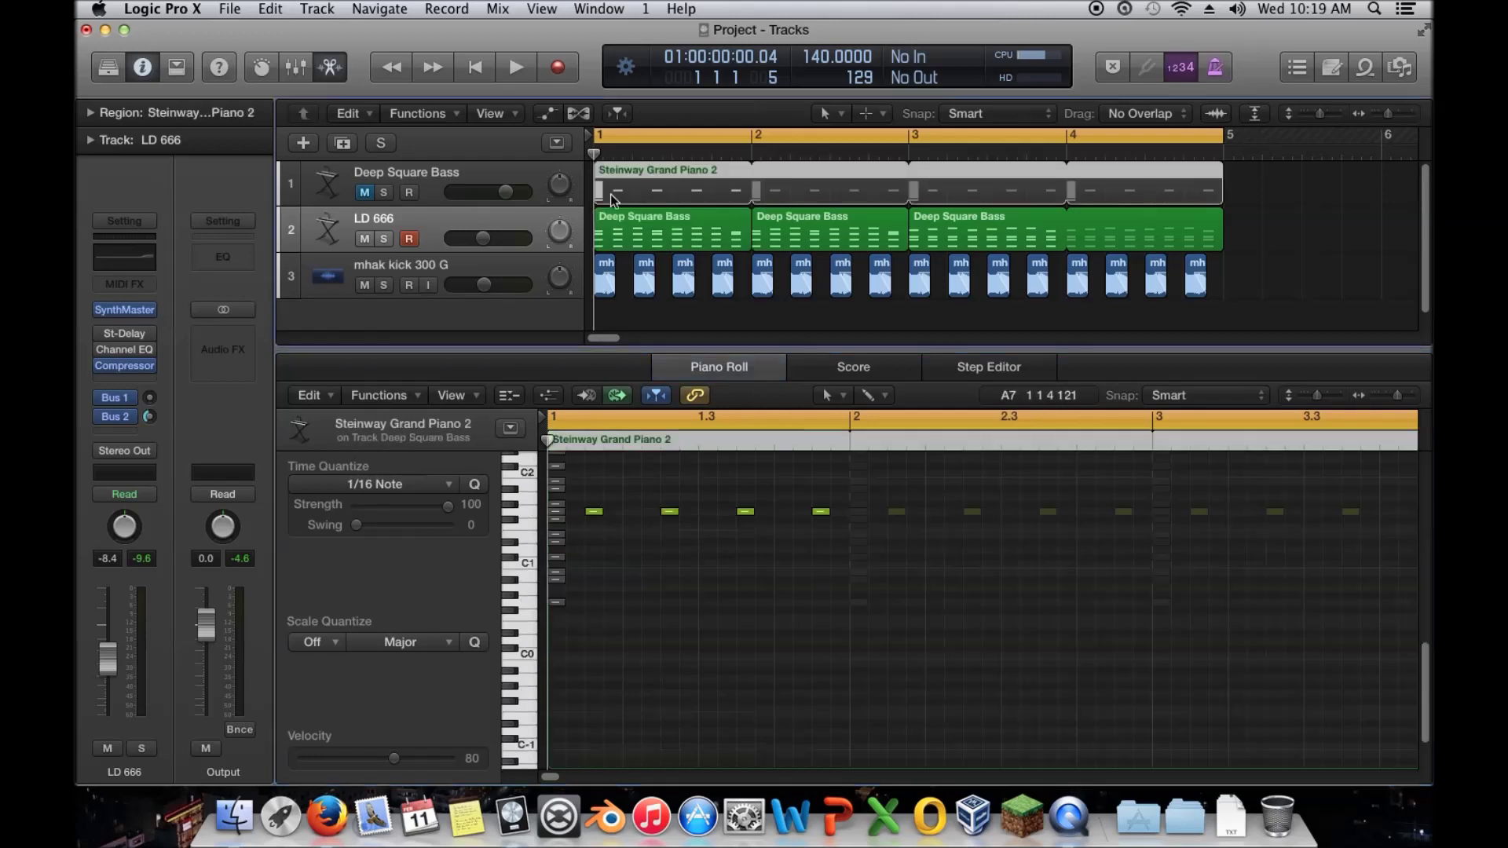
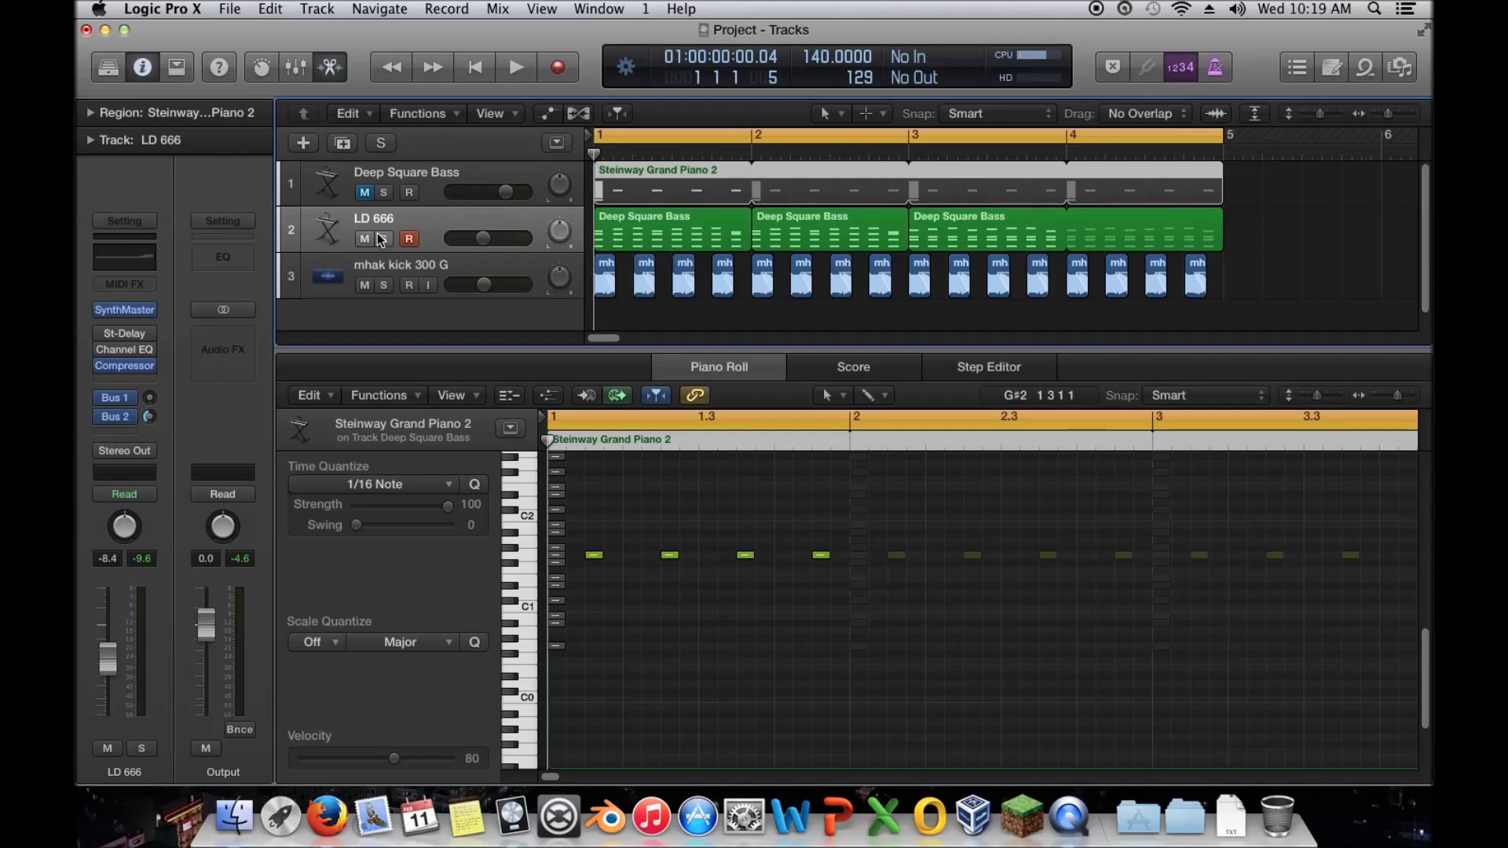
# Solo the LD 666 track and listen to its chord progression
pyautogui.click(365, 193)
pyautogui.click(365, 193)
pyautogui.click(384, 238)
pyautogui.press('space')
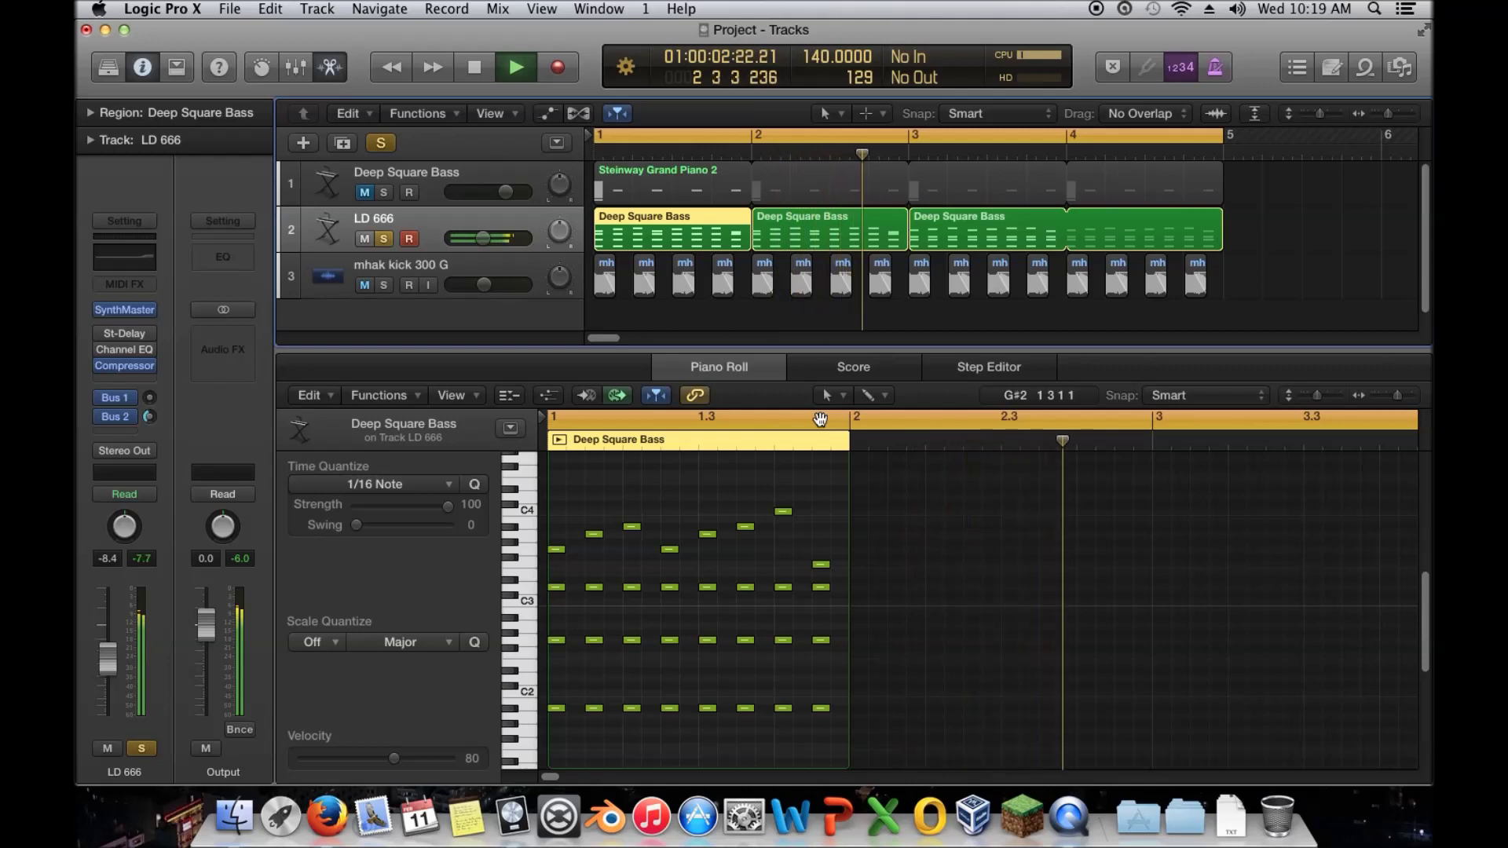
pyautogui.press('space')
# Compare the bass notes with the lowest chord notes in the bar 1 and bar 3 regions of the LD 666 track
pyautogui.click(380, 176)
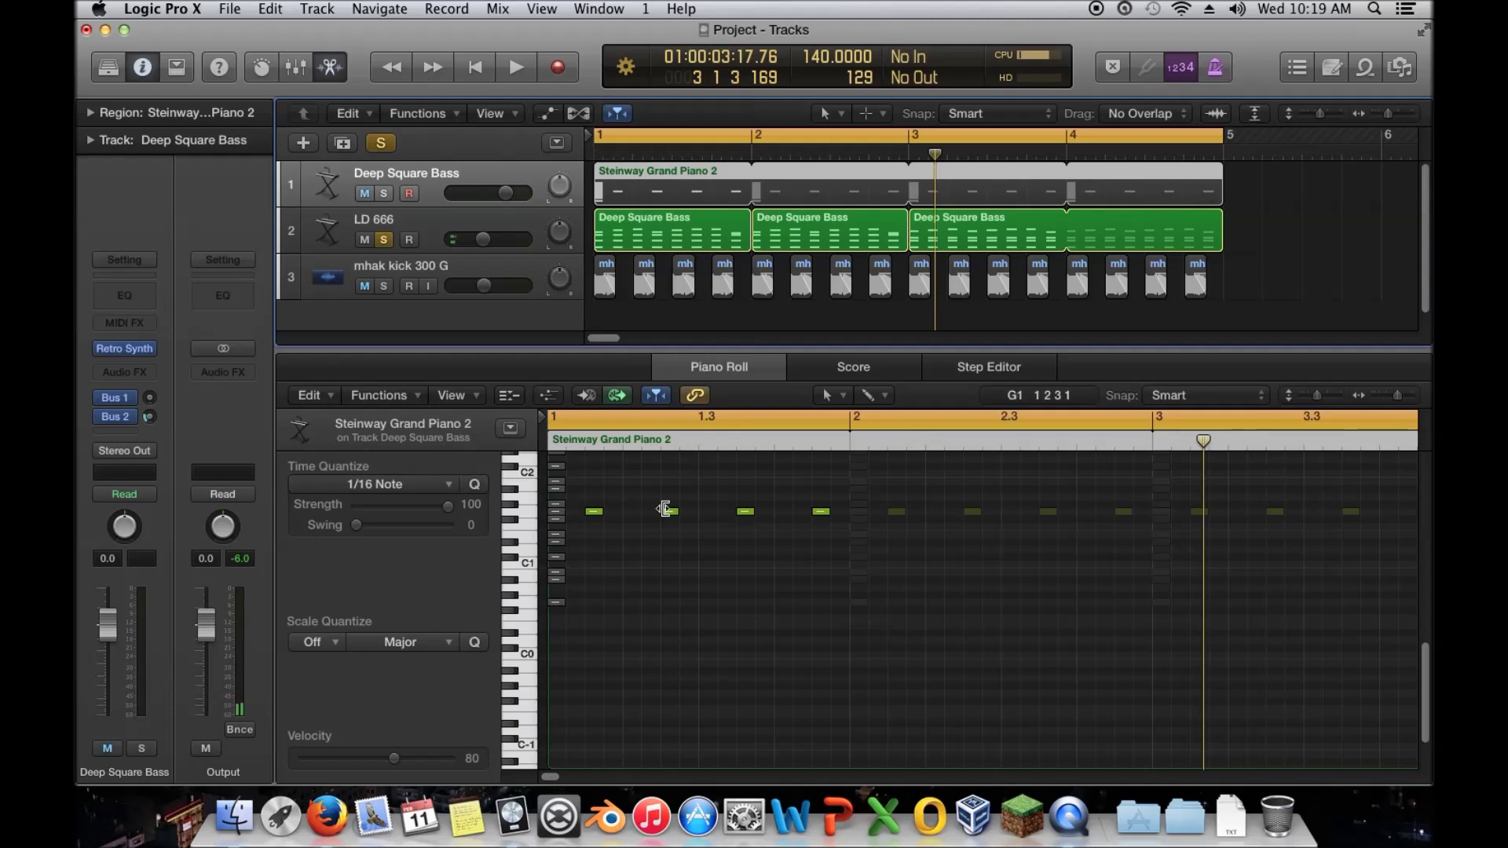
pyautogui.click(652, 222)
pyautogui.scroll(6, 642, 537)
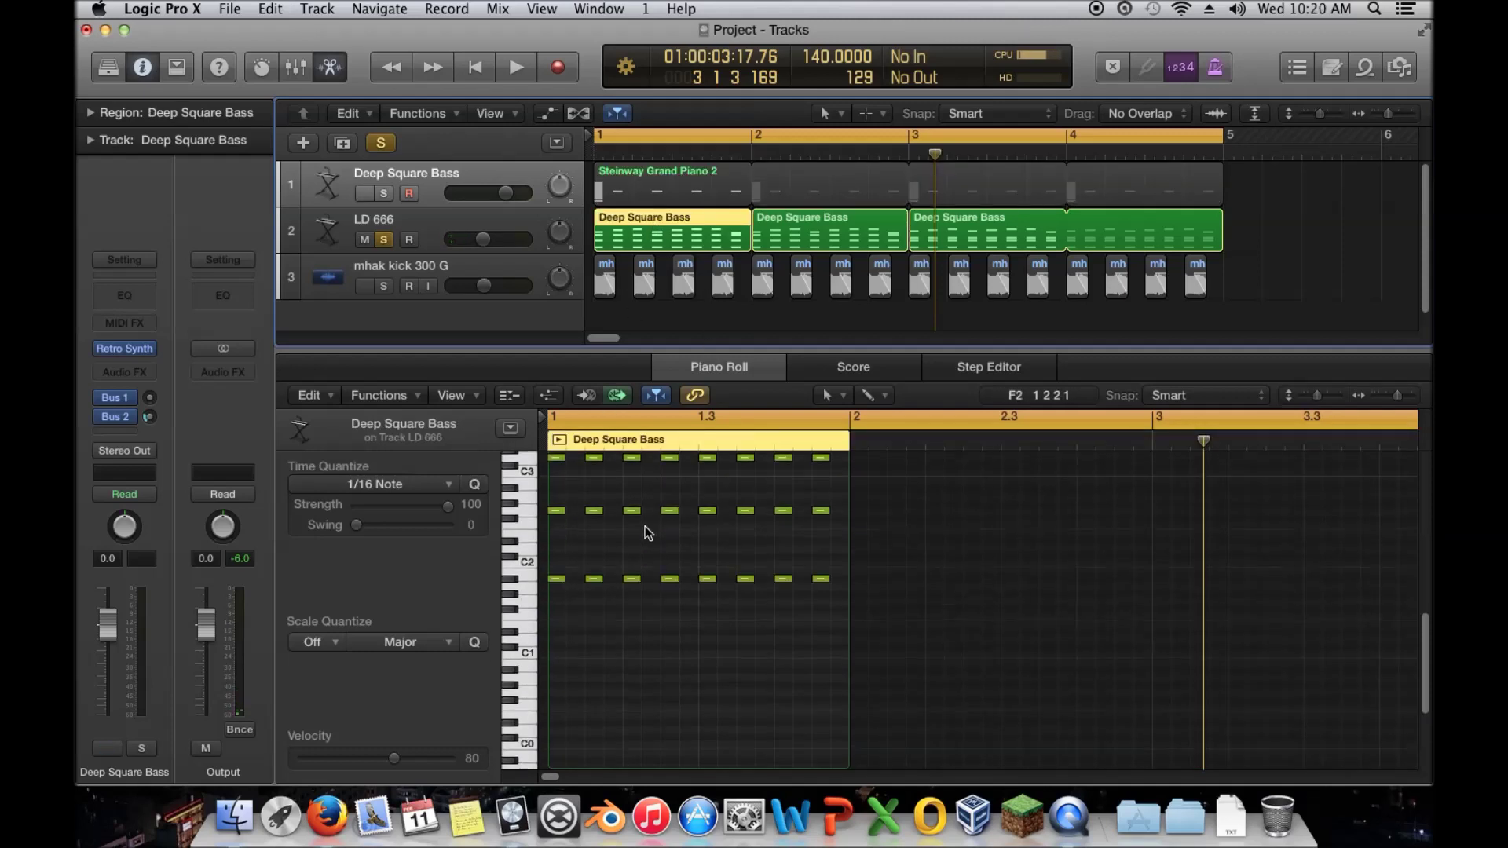
pyautogui.scroll(2, 648, 540)
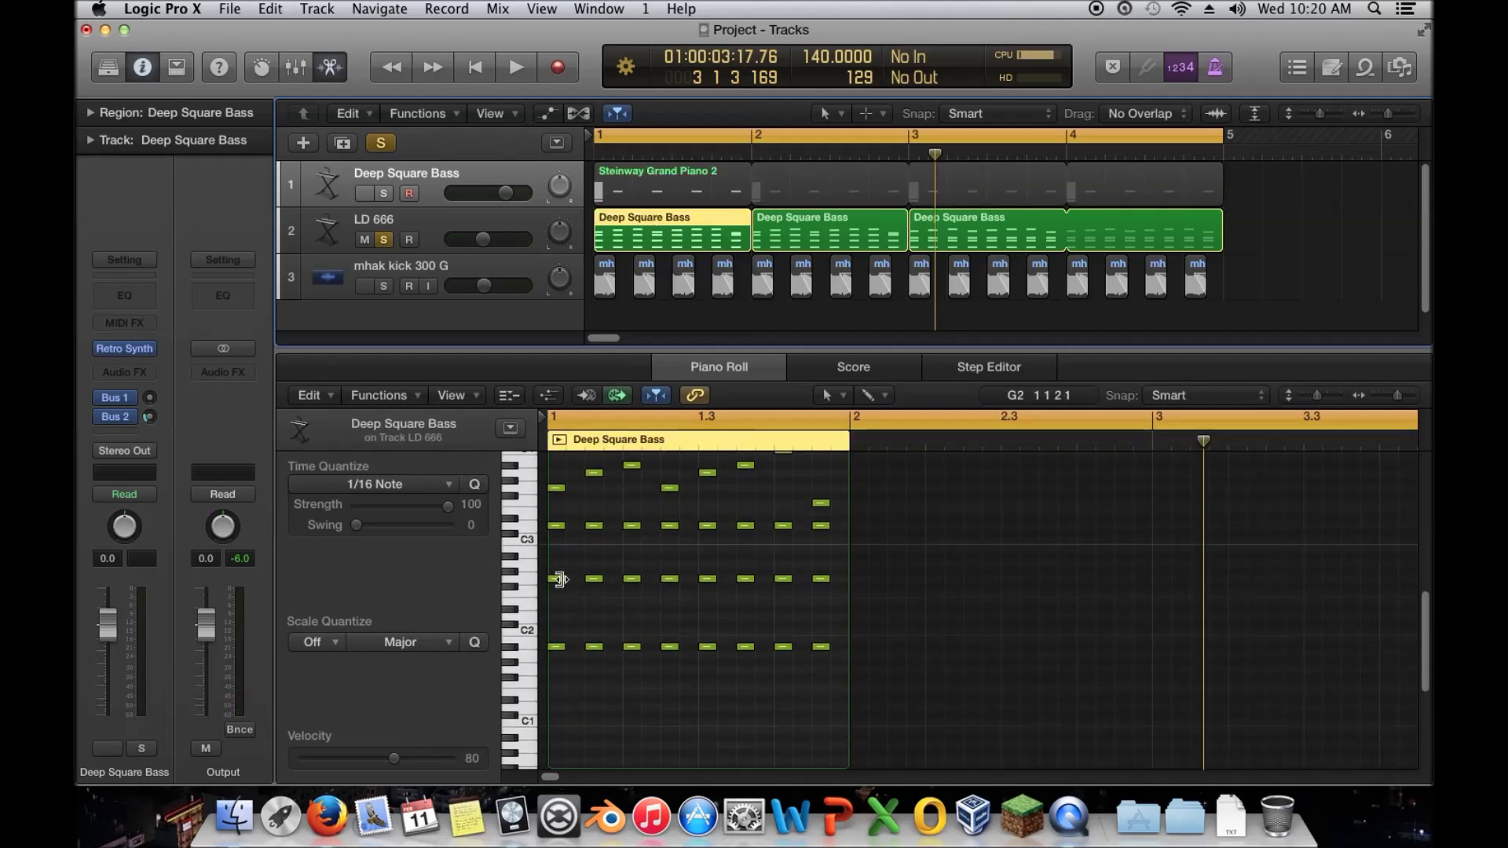
pyautogui.click(556, 579)
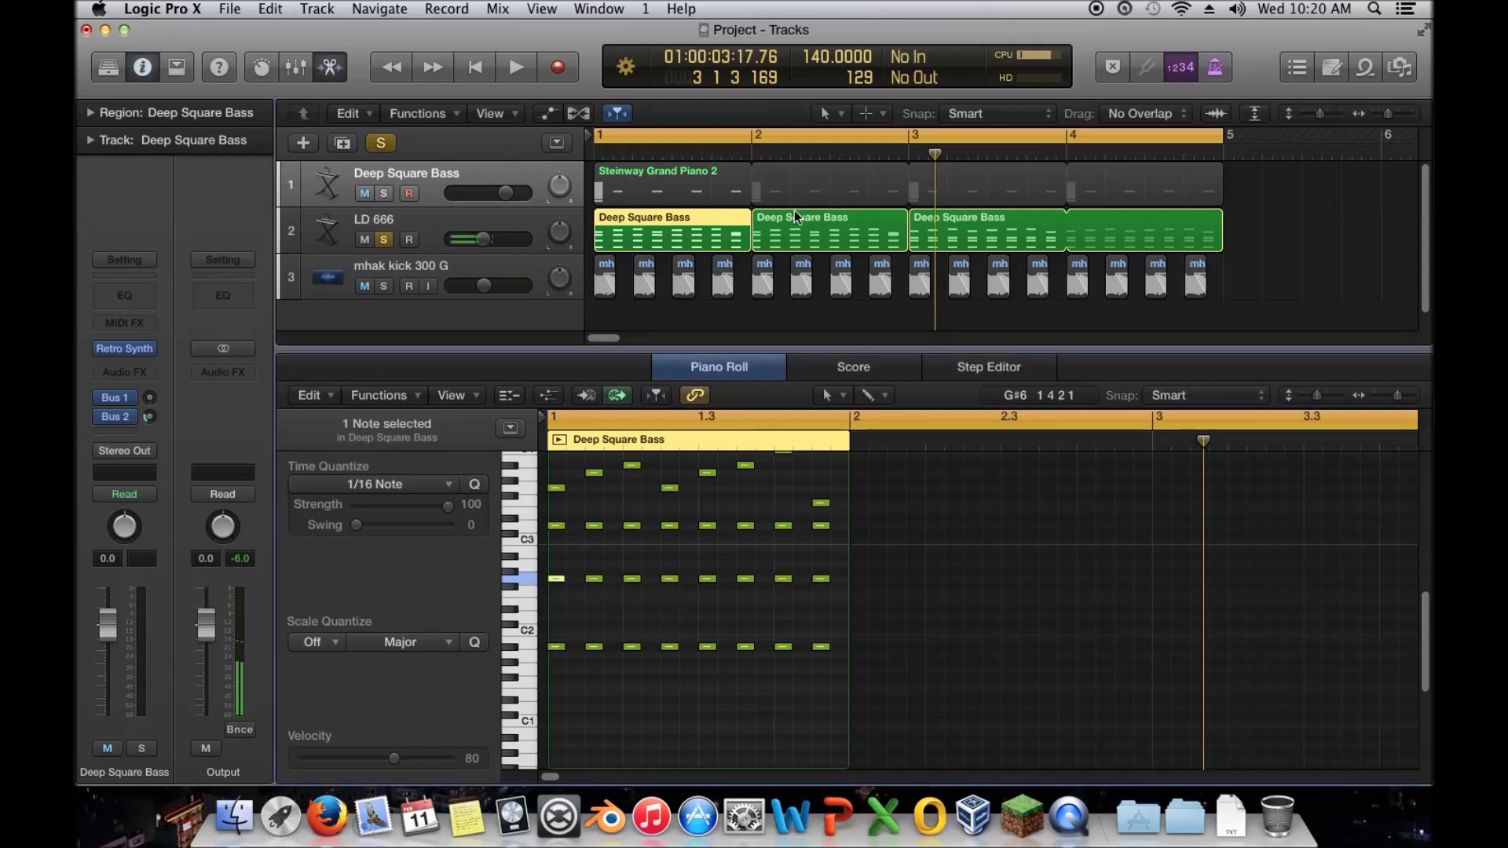
pyautogui.click(930, 236)
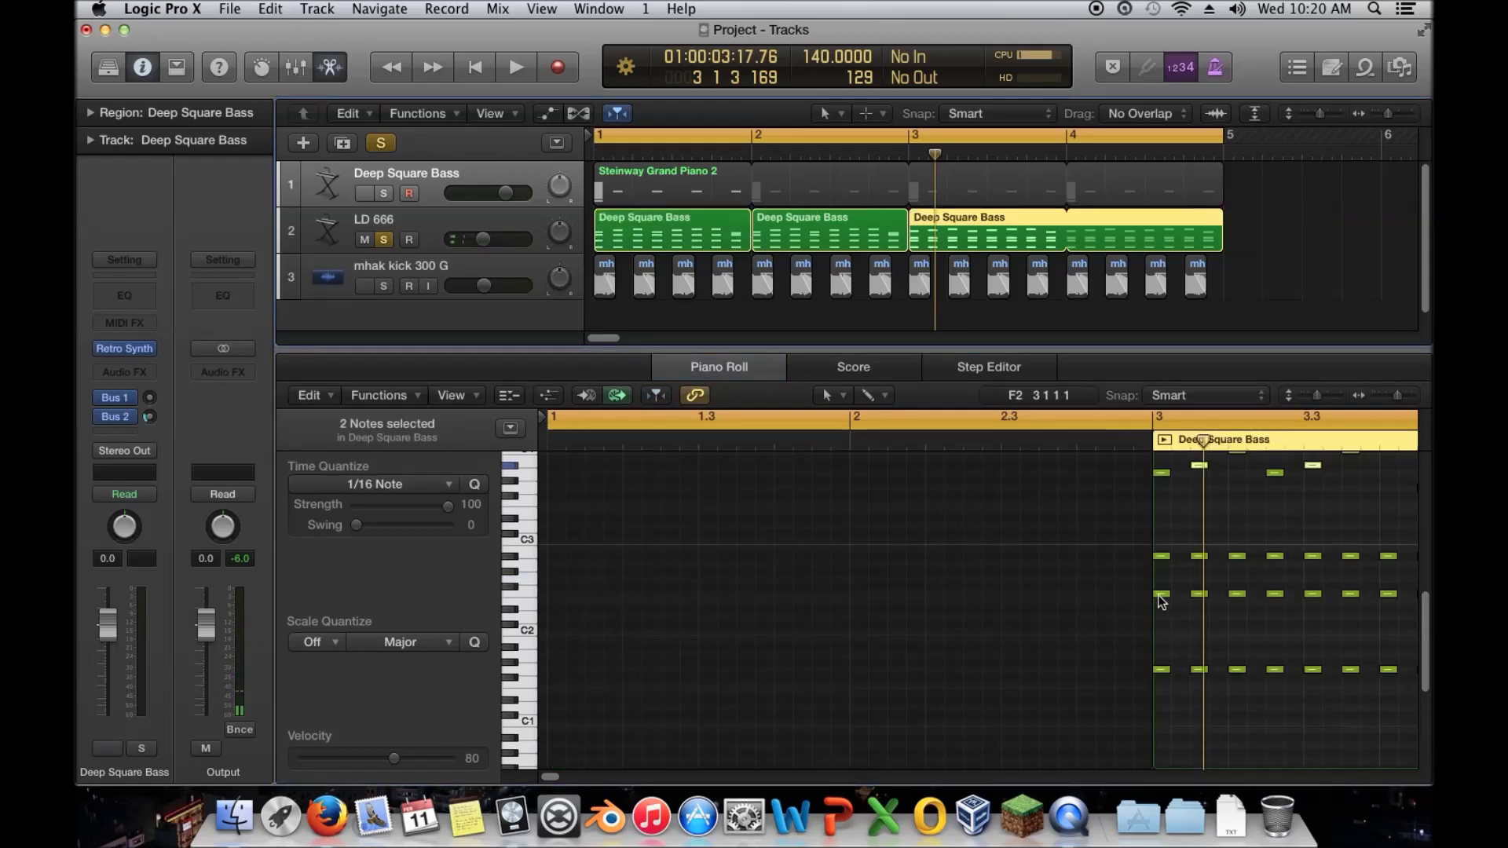
pyautogui.moveTo(1163, 600)
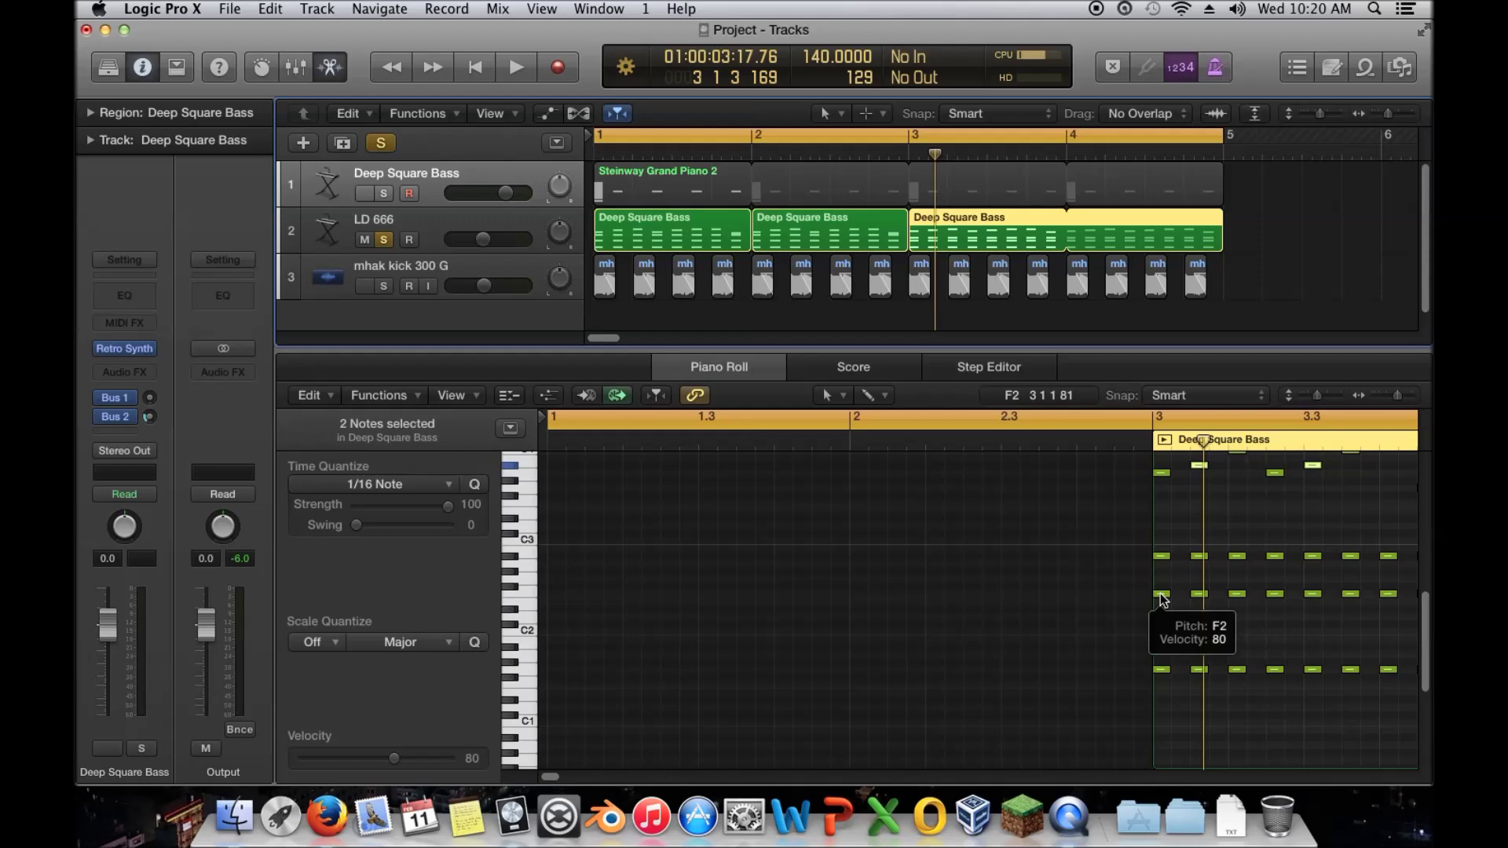
pyautogui.moveTo(1162, 673)
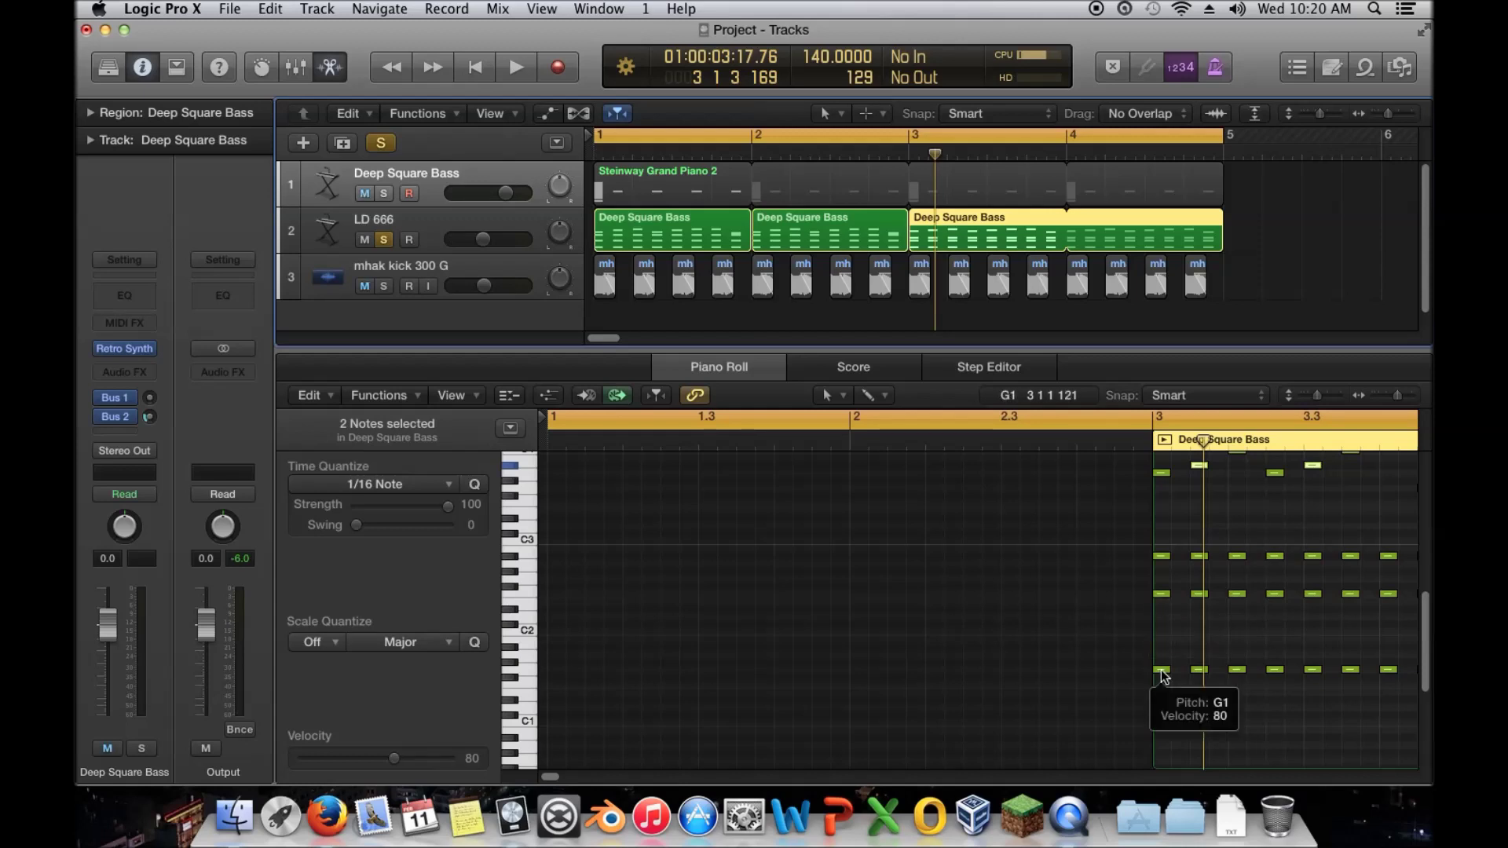
# Try other voicings of the bar 3 region's first chord by shifting its G1, F2 and A#2 notes by an octave
pyautogui.moveTo(1163, 676); pyautogui.dragTo(1163, 581)
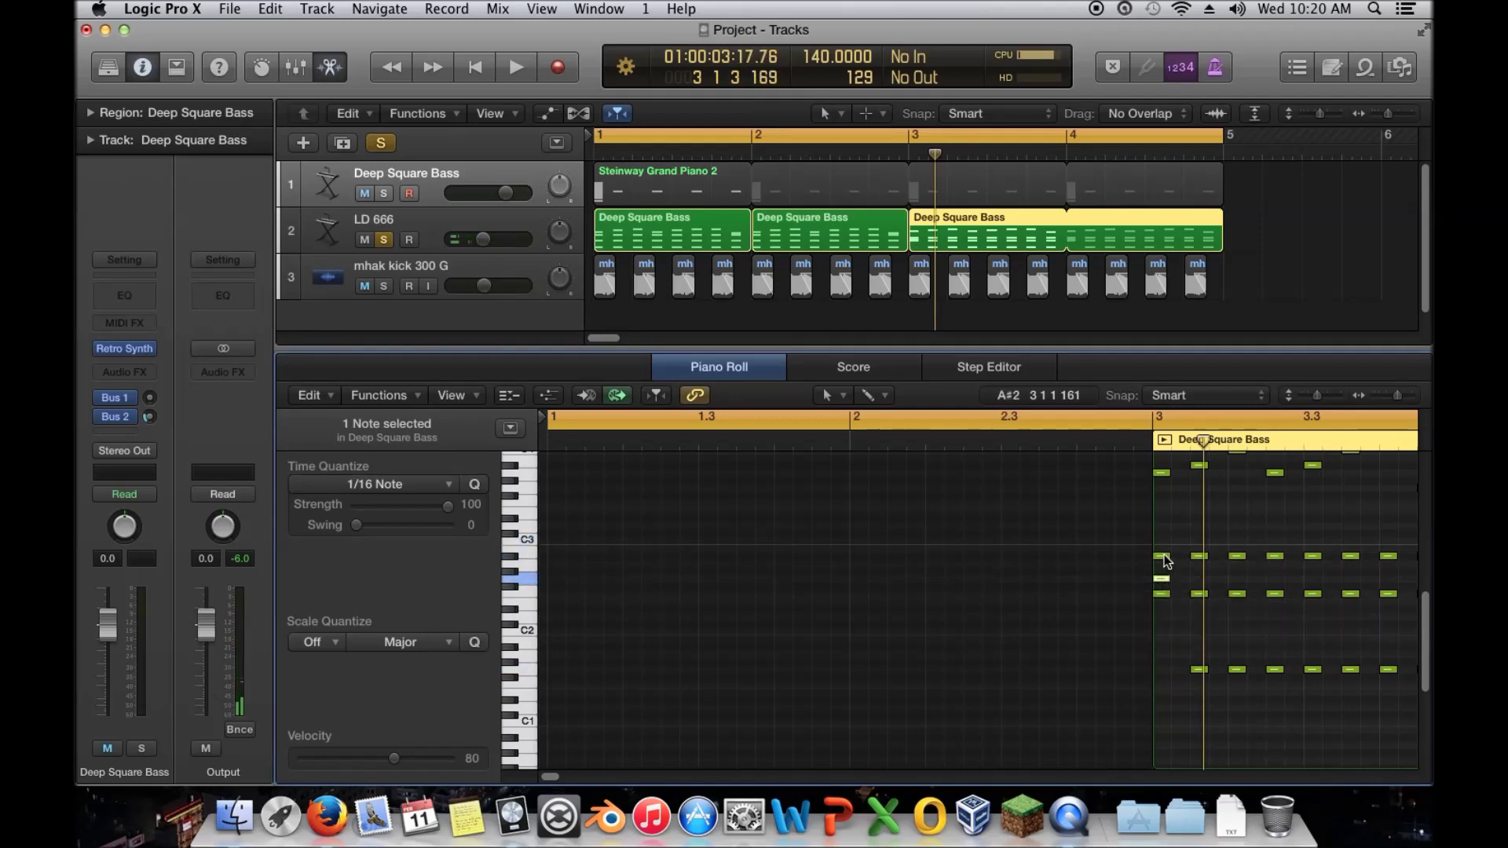
pyautogui.click(1161, 595)
pyautogui.moveTo(1161, 599); pyautogui.dragTo(1167, 650)
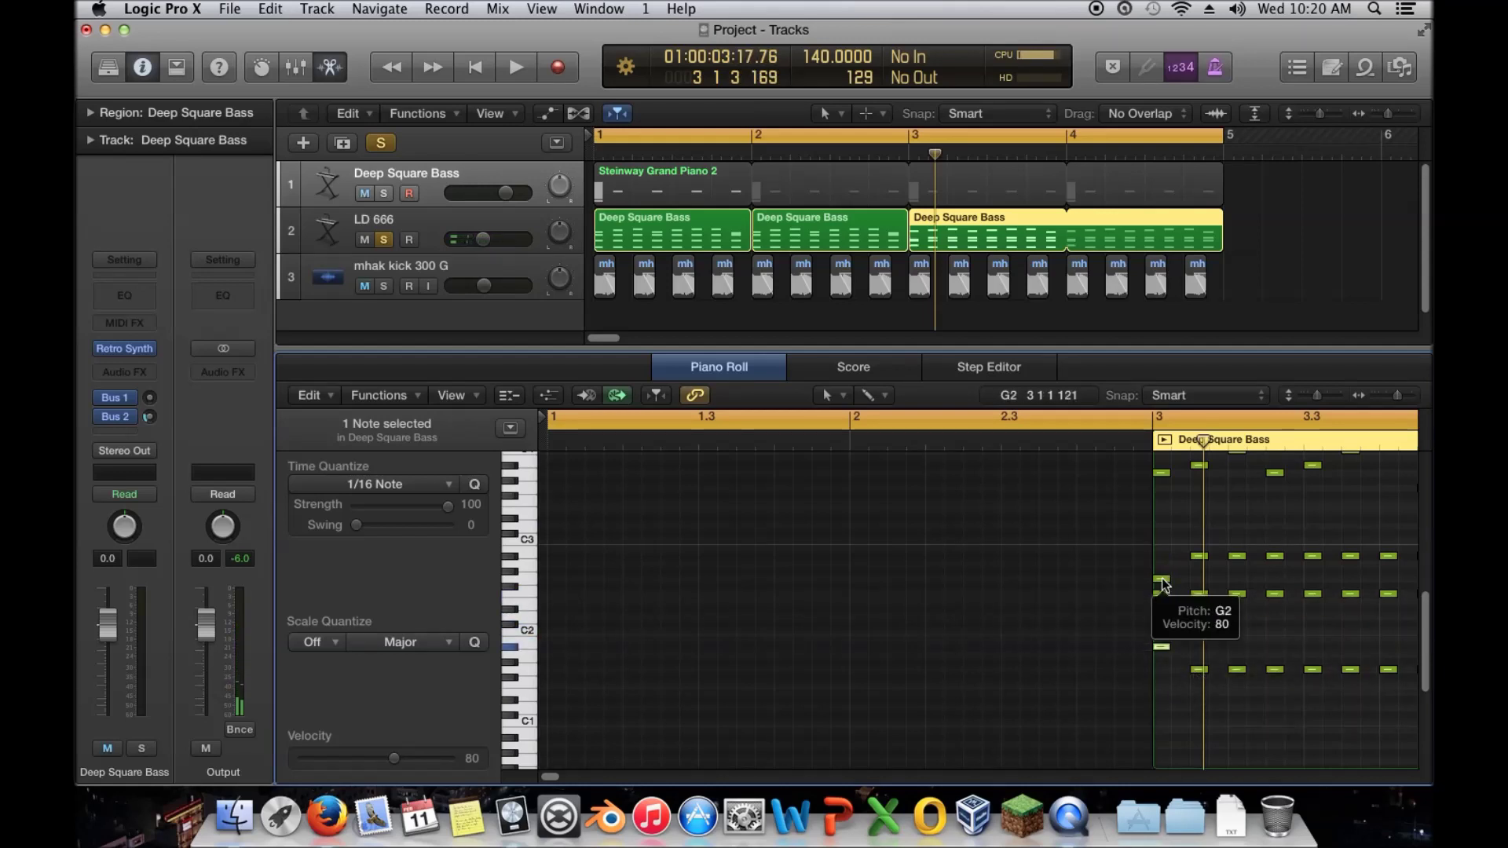
pyautogui.moveTo(1163, 584); pyautogui.dragTo(1164, 686)
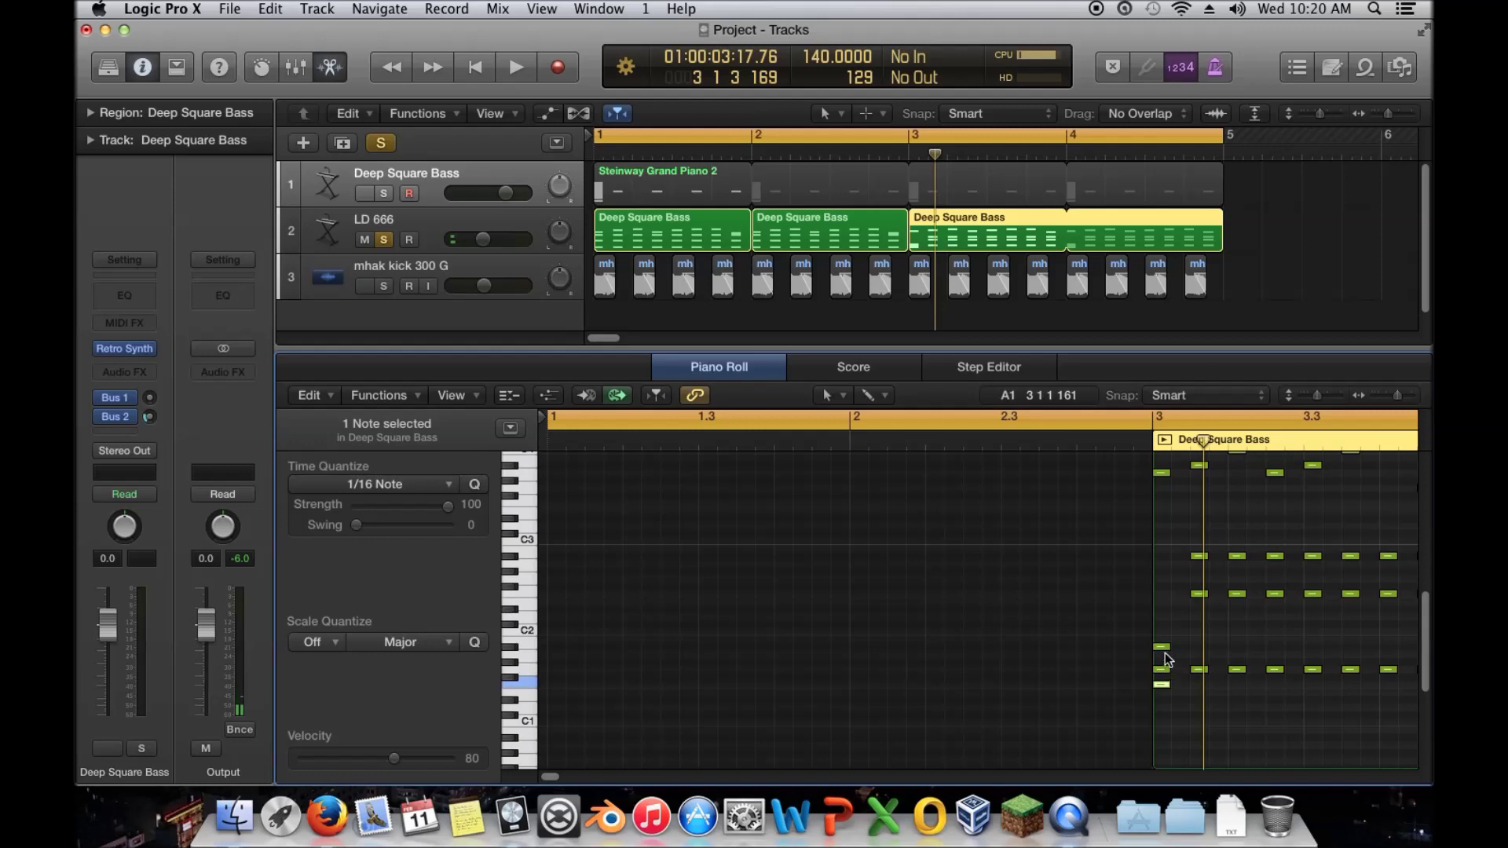
pyautogui.moveTo(1166, 688); pyautogui.dragTo(1162, 685)
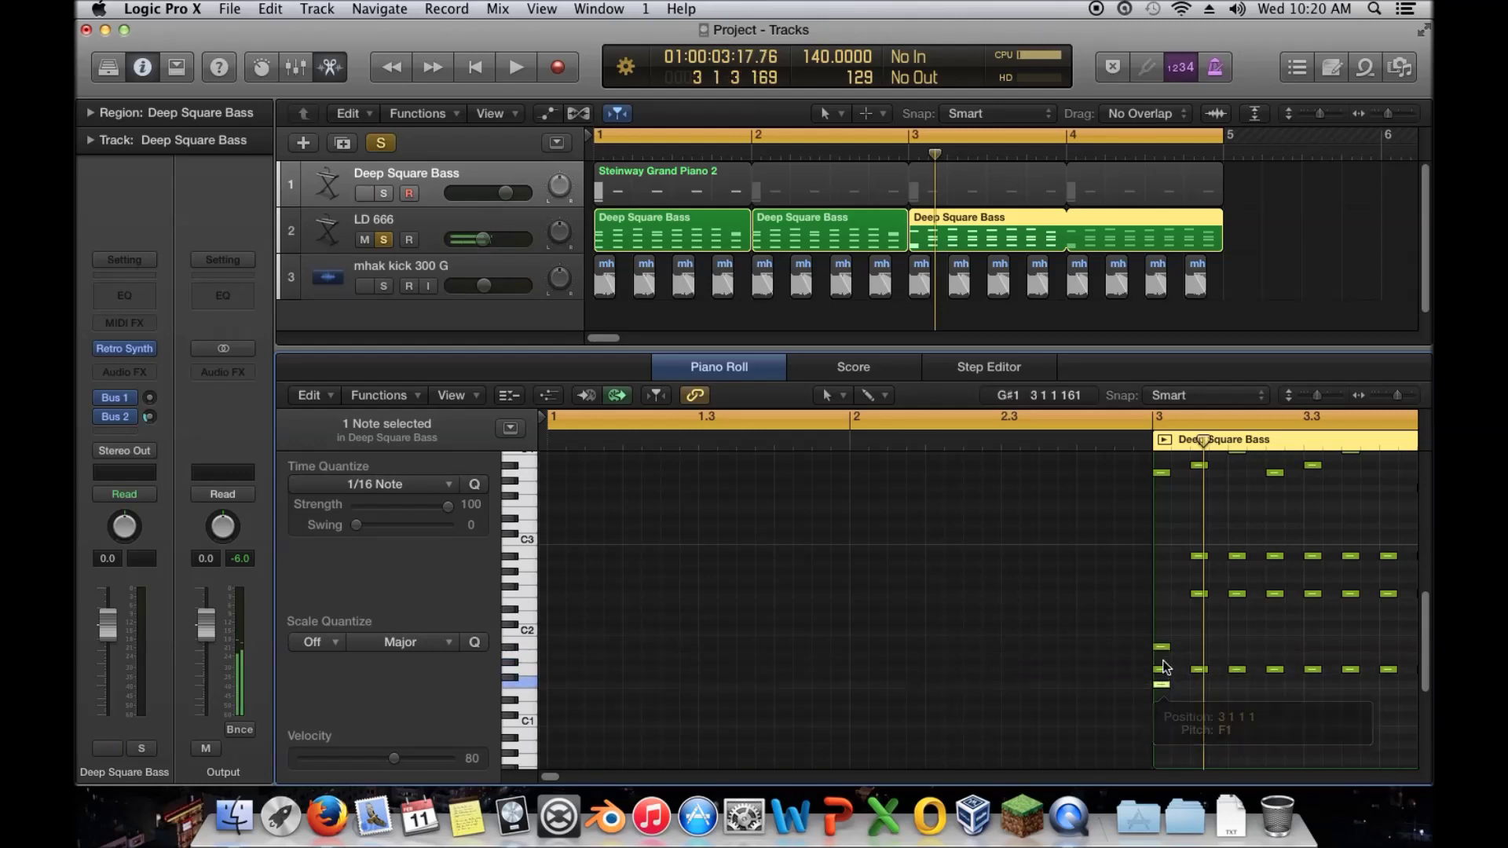
pyautogui.click(1162, 687)
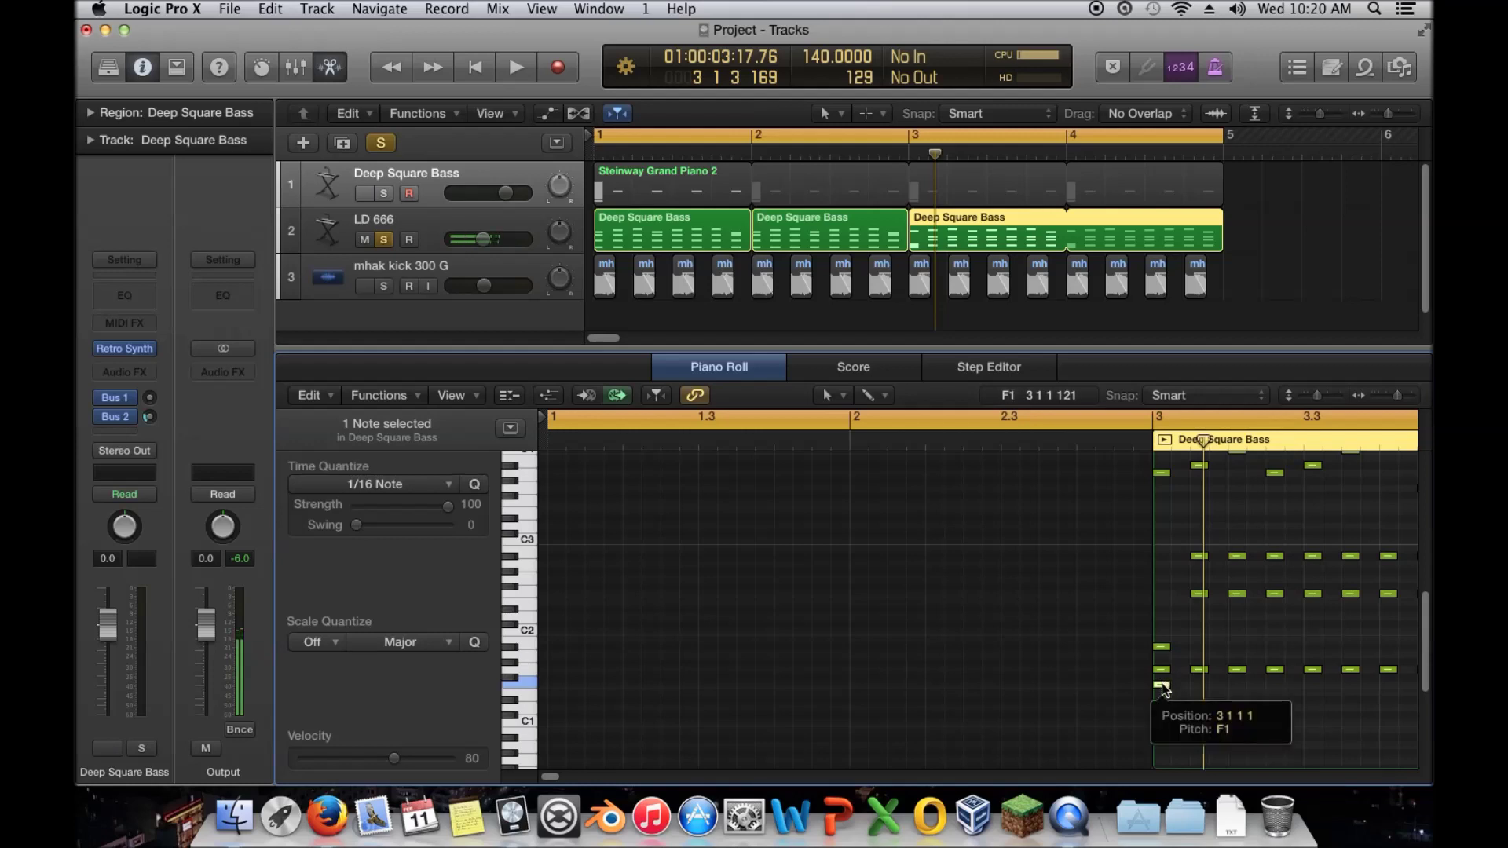
pyautogui.click(1162, 685)
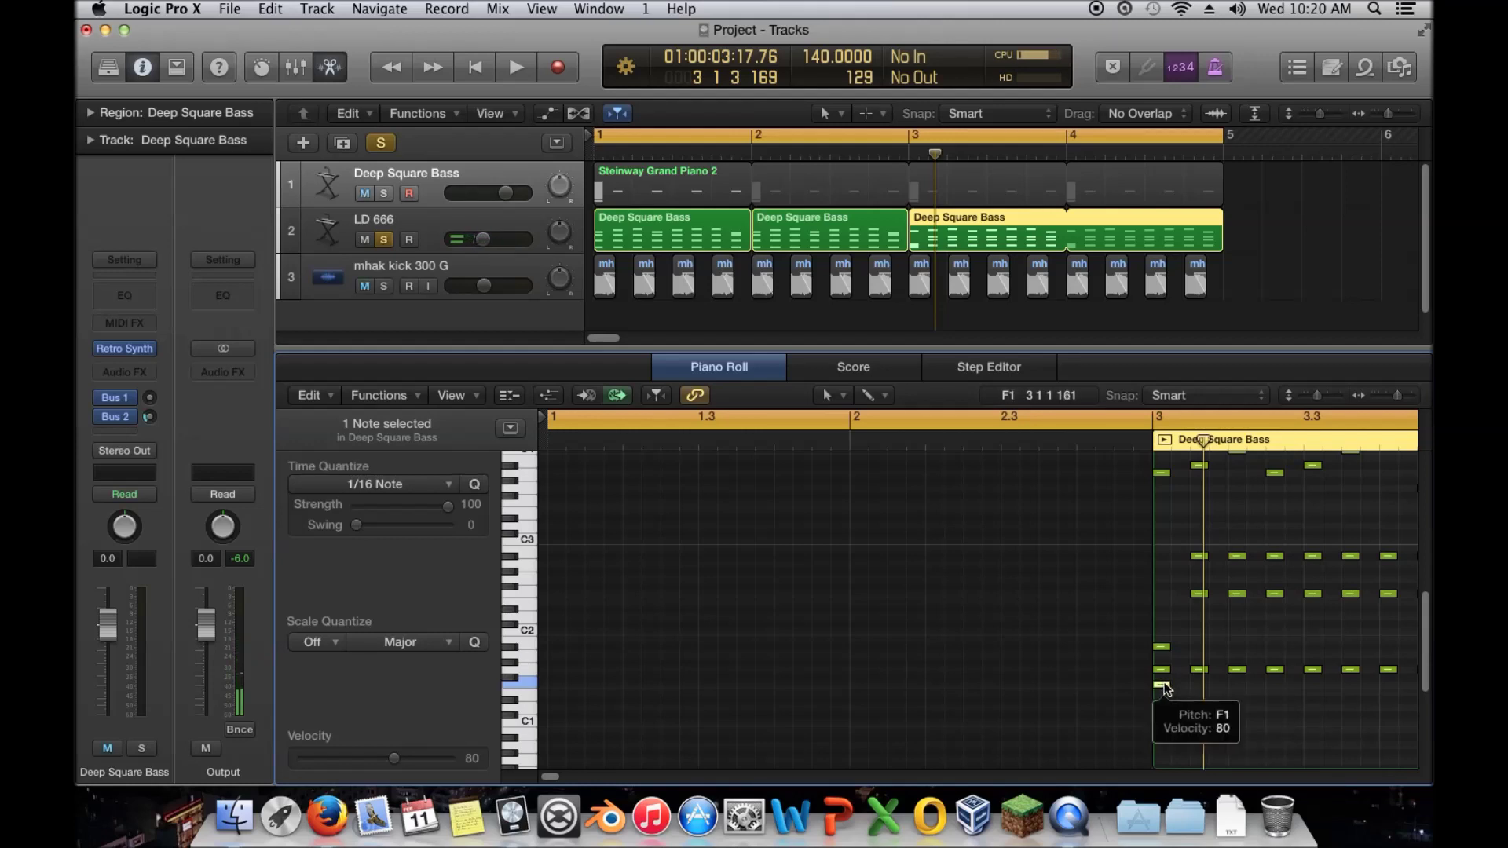
# Return the first chord of the bar 3 region to its original voicing of G1, F2 and A#2
pyautogui.moveTo(1165, 655); pyautogui.dragTo(1166, 556)
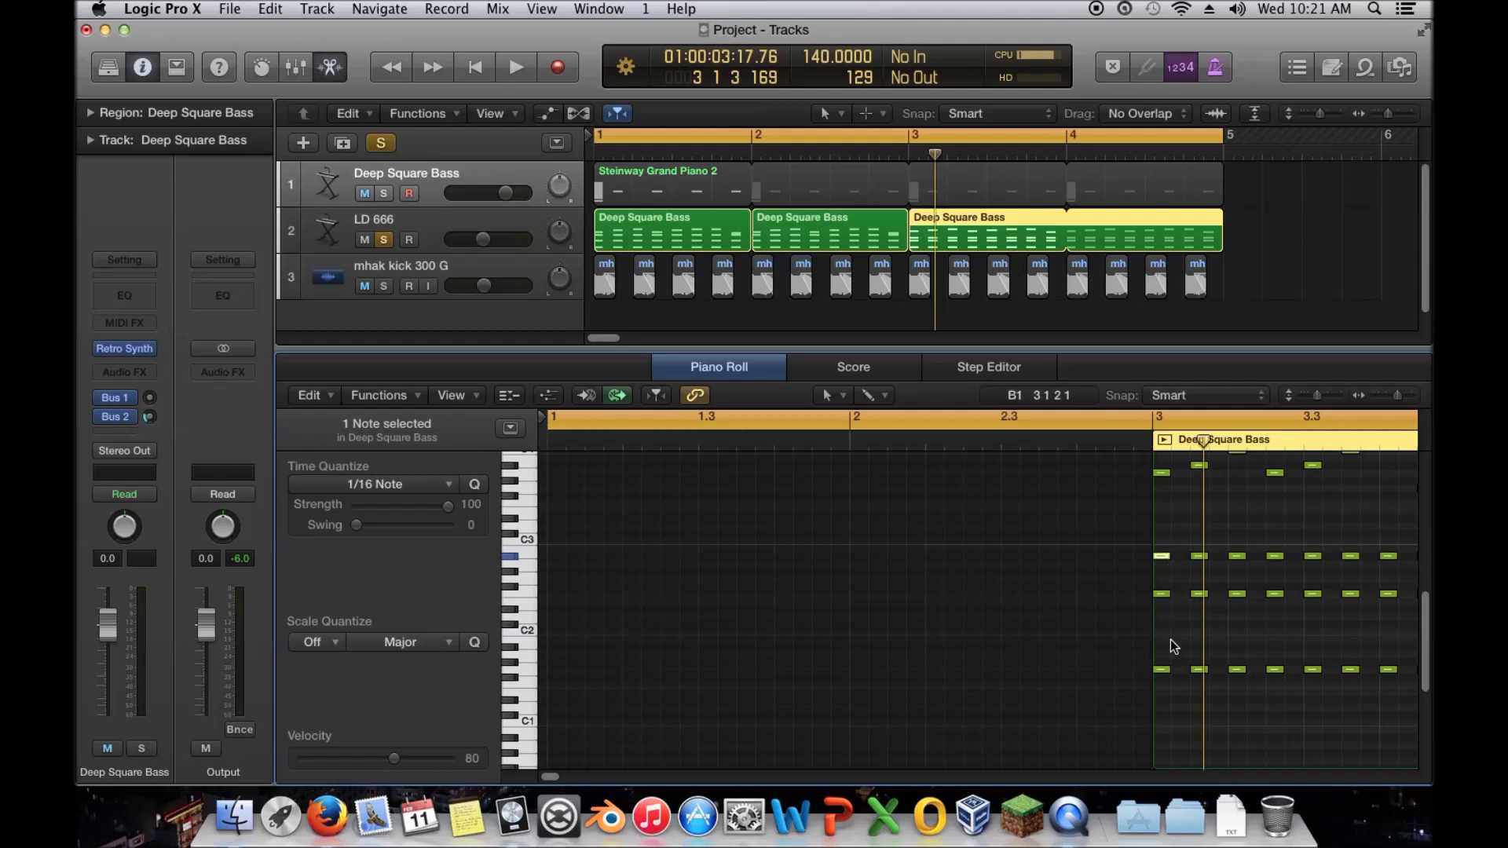
pyautogui.click(1161, 669)
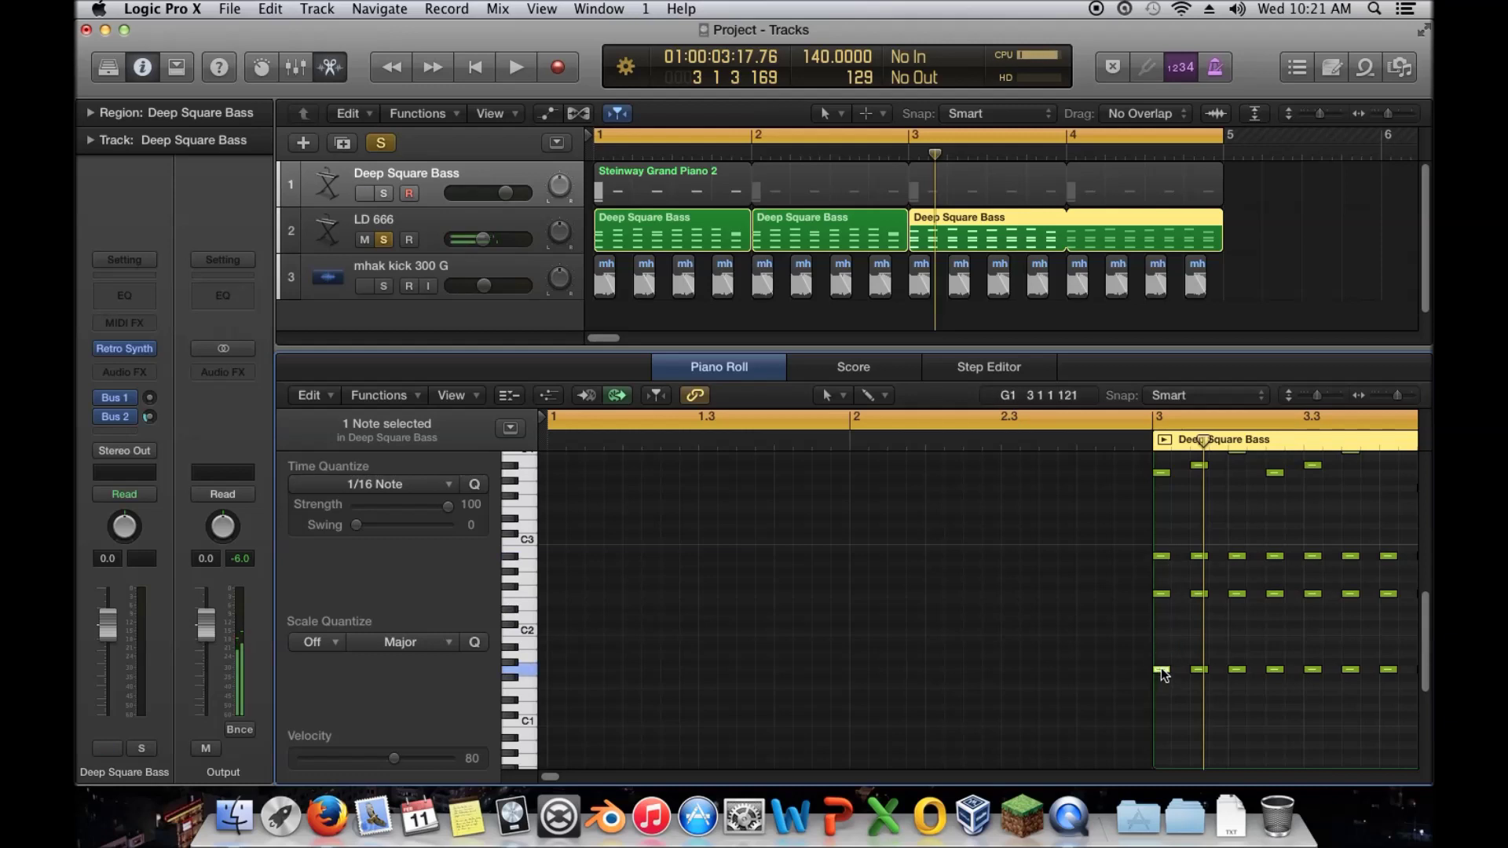
pyautogui.hotkey('shift', 'alt', 'Up')
pyautogui.hotkey('shift', 'alt', 'Down')
# Shorten the bass region to two bars, copy it to bar 3 and lower the copy's four notes two semitones to F1
pyautogui.moveTo(1221, 169); pyautogui.dragTo(908, 169)
pyautogui.moveTo(668, 179); pyautogui.dragTo(982, 179)
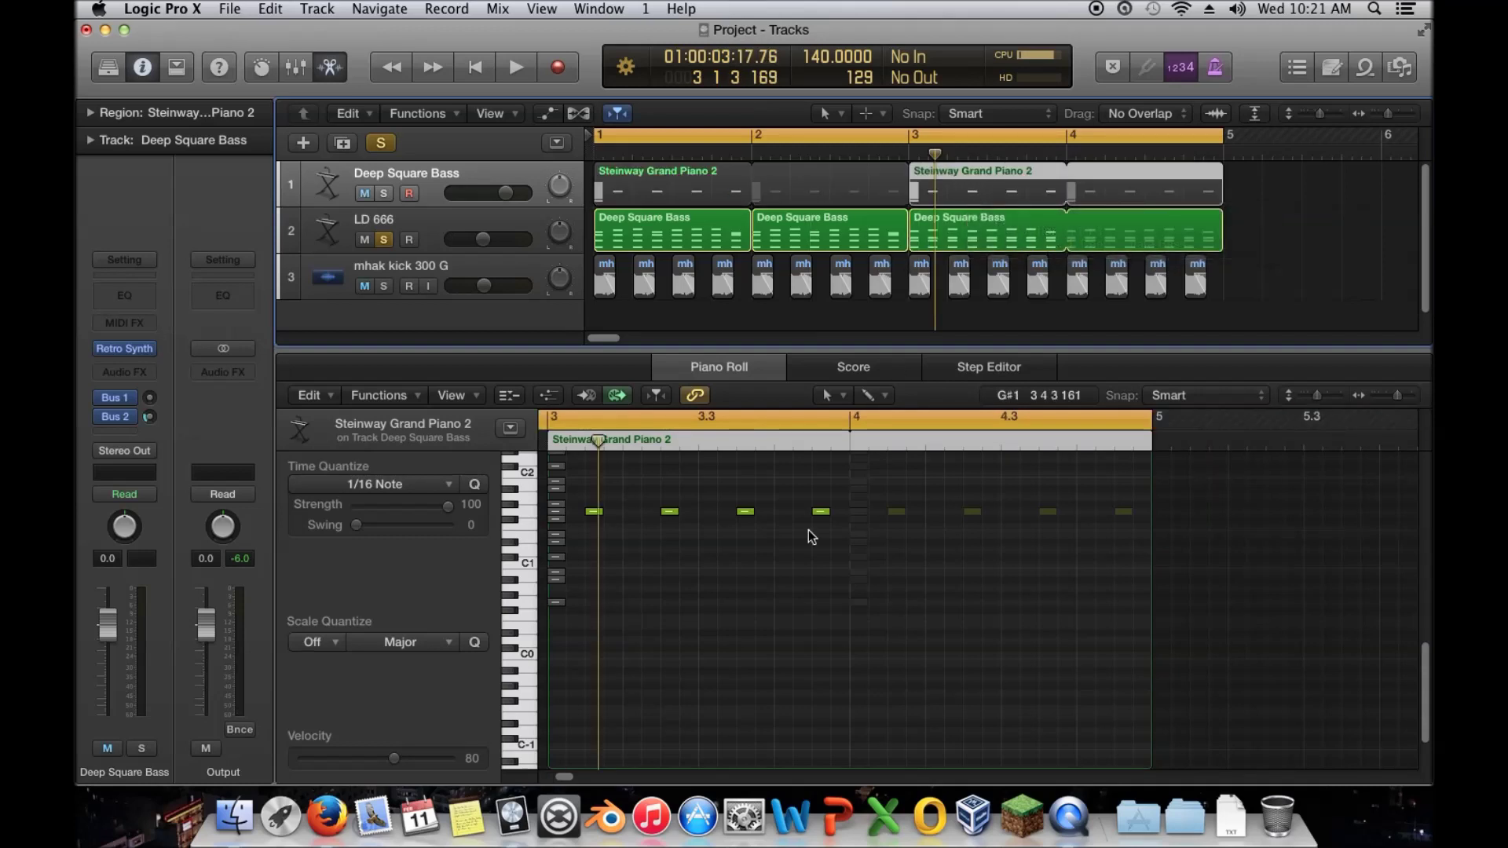
pyautogui.moveTo(863, 487); pyautogui.dragTo(593, 524)
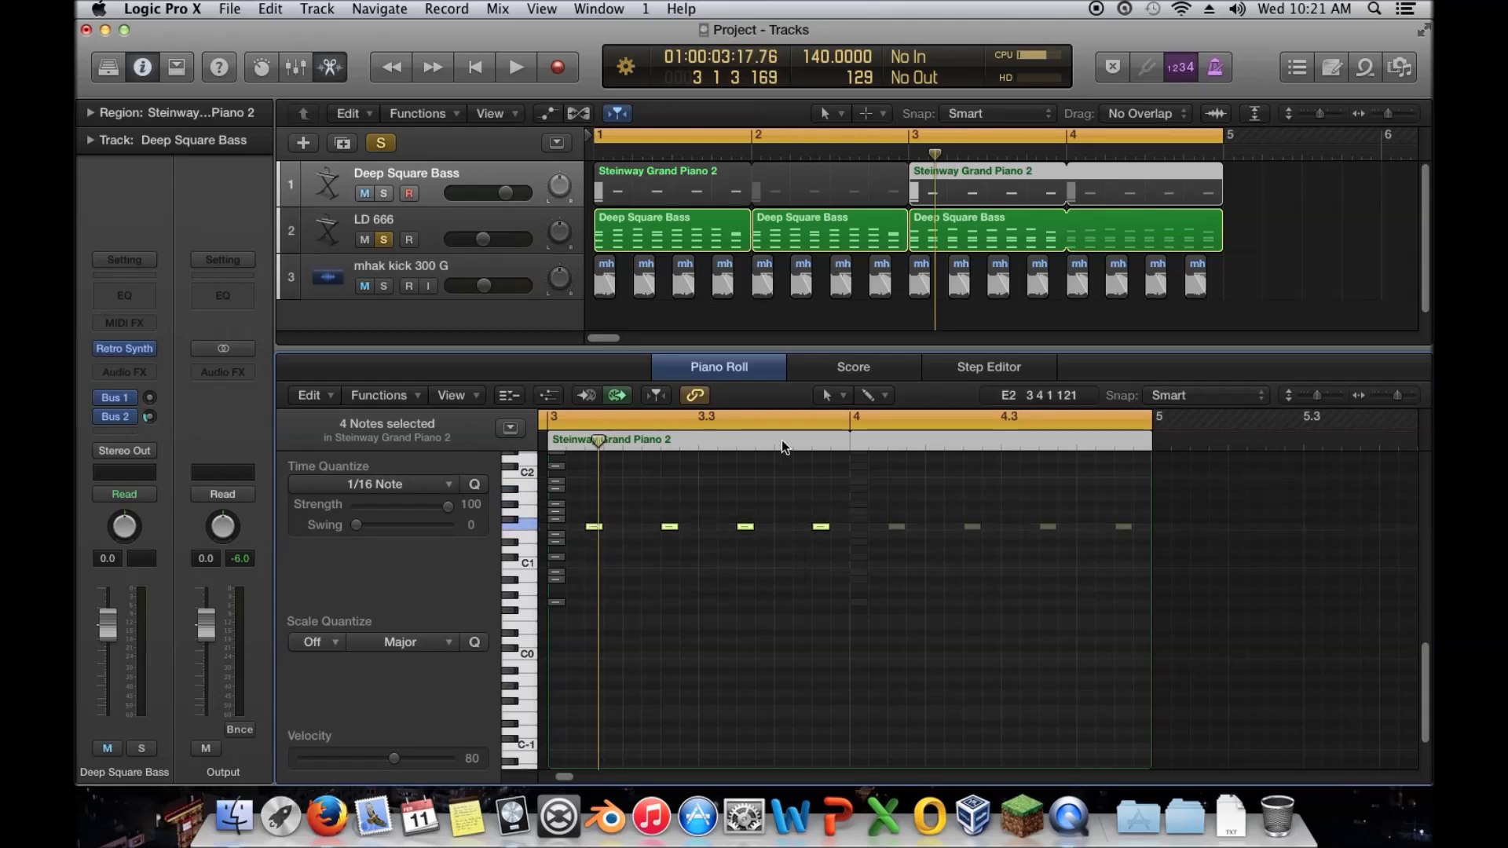
# Turn off solo on LD 666, unmute the Deep Square Bass track and play the full loop
pyautogui.press('space')
pyautogui.press('space')
pyautogui.click(380, 237)
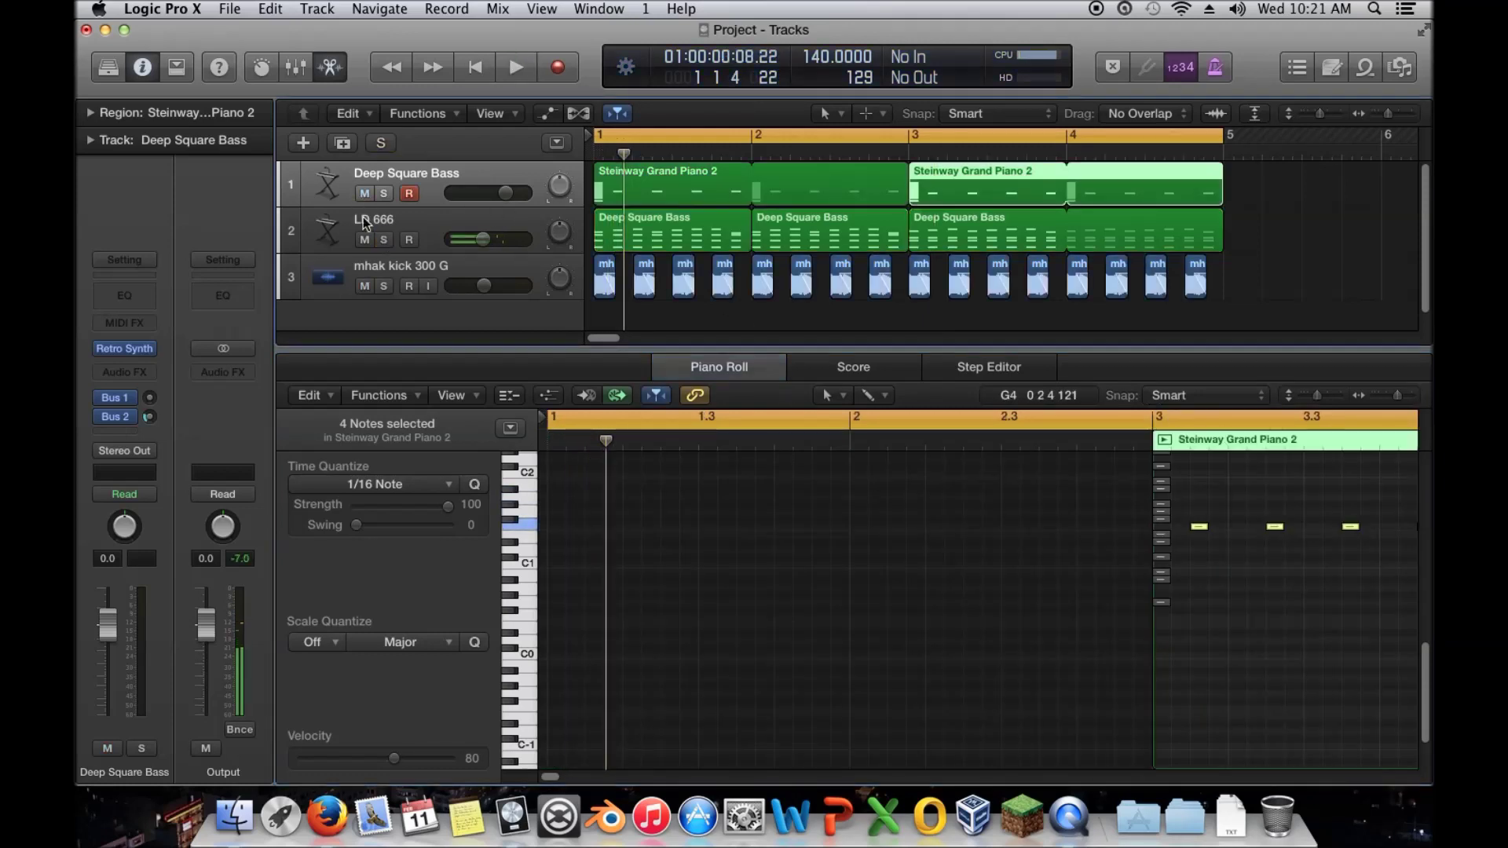
pyautogui.press('space')
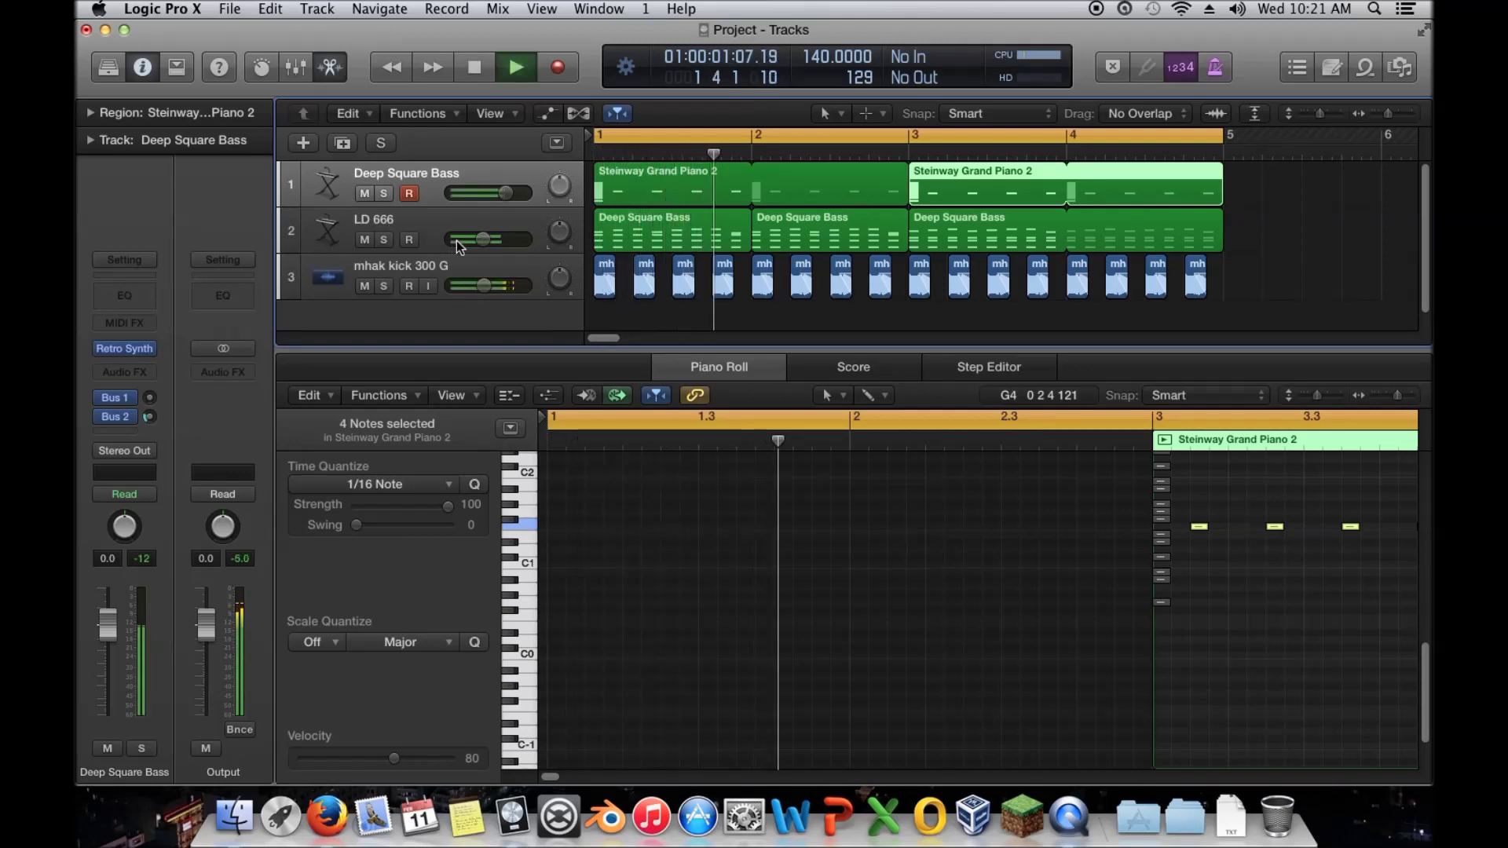
# Lower the Deep Square Bass track's volume to -5.6 dB and switch its Retro Synth to the Classic Analog Bass preset
pyautogui.moveTo(506, 193); pyautogui.dragTo(487, 192)
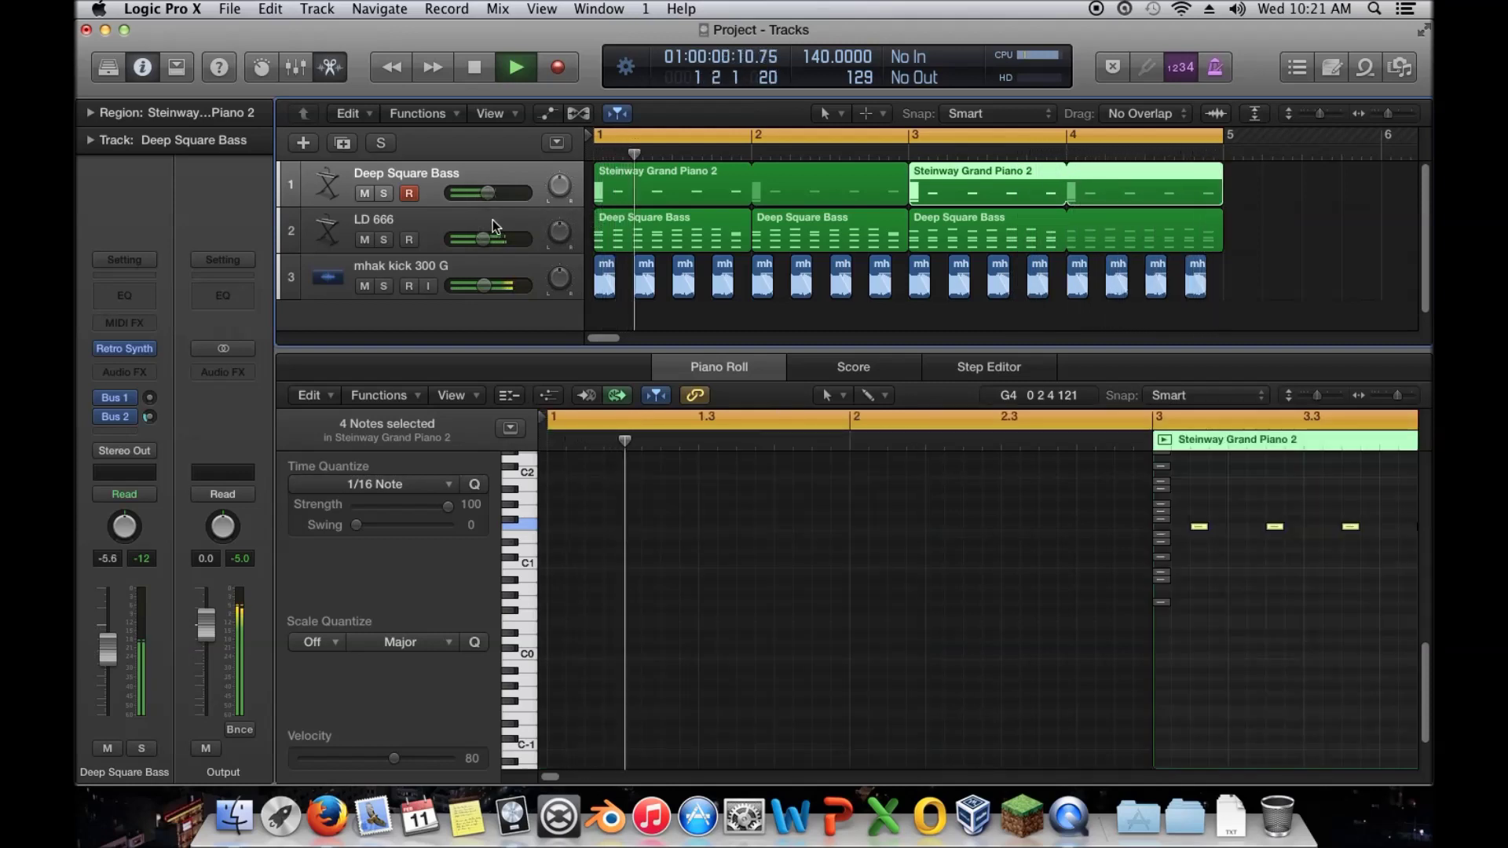
pyautogui.press('space')
pyautogui.click(394, 173)
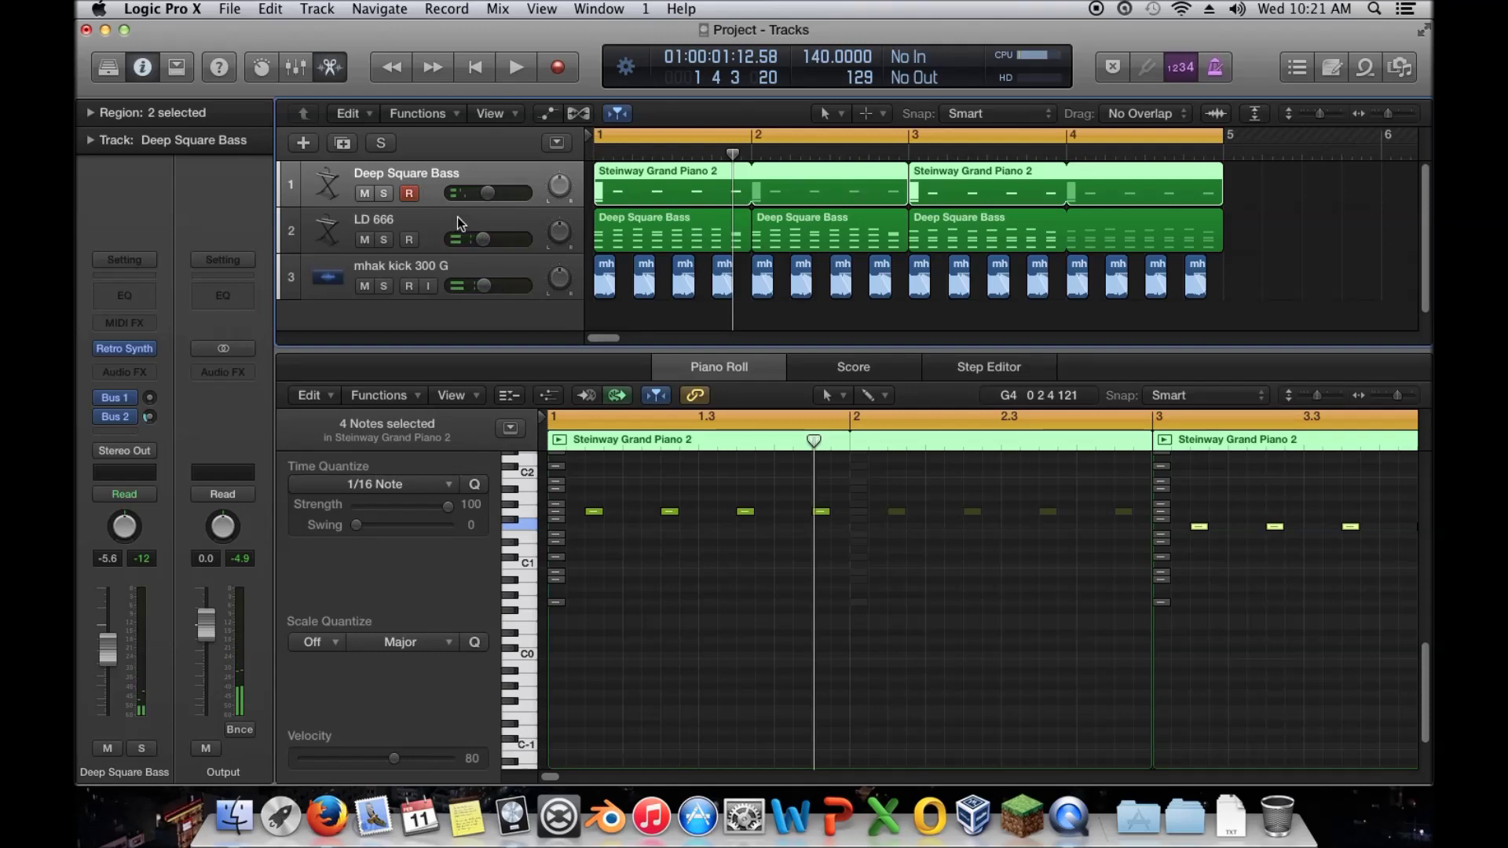
pyautogui.click(126, 350)
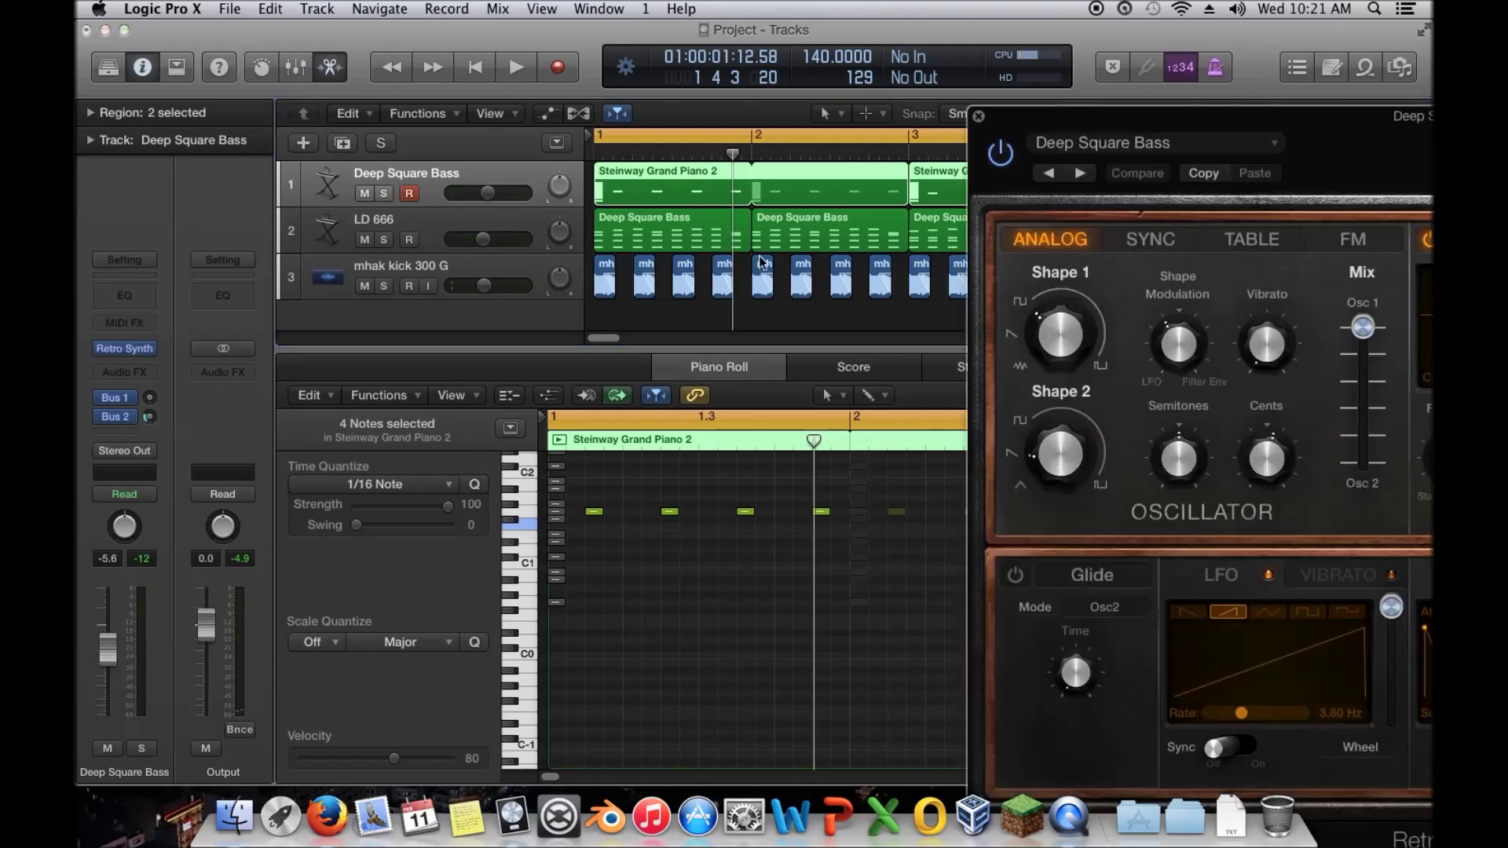
pyautogui.click(1050, 174)
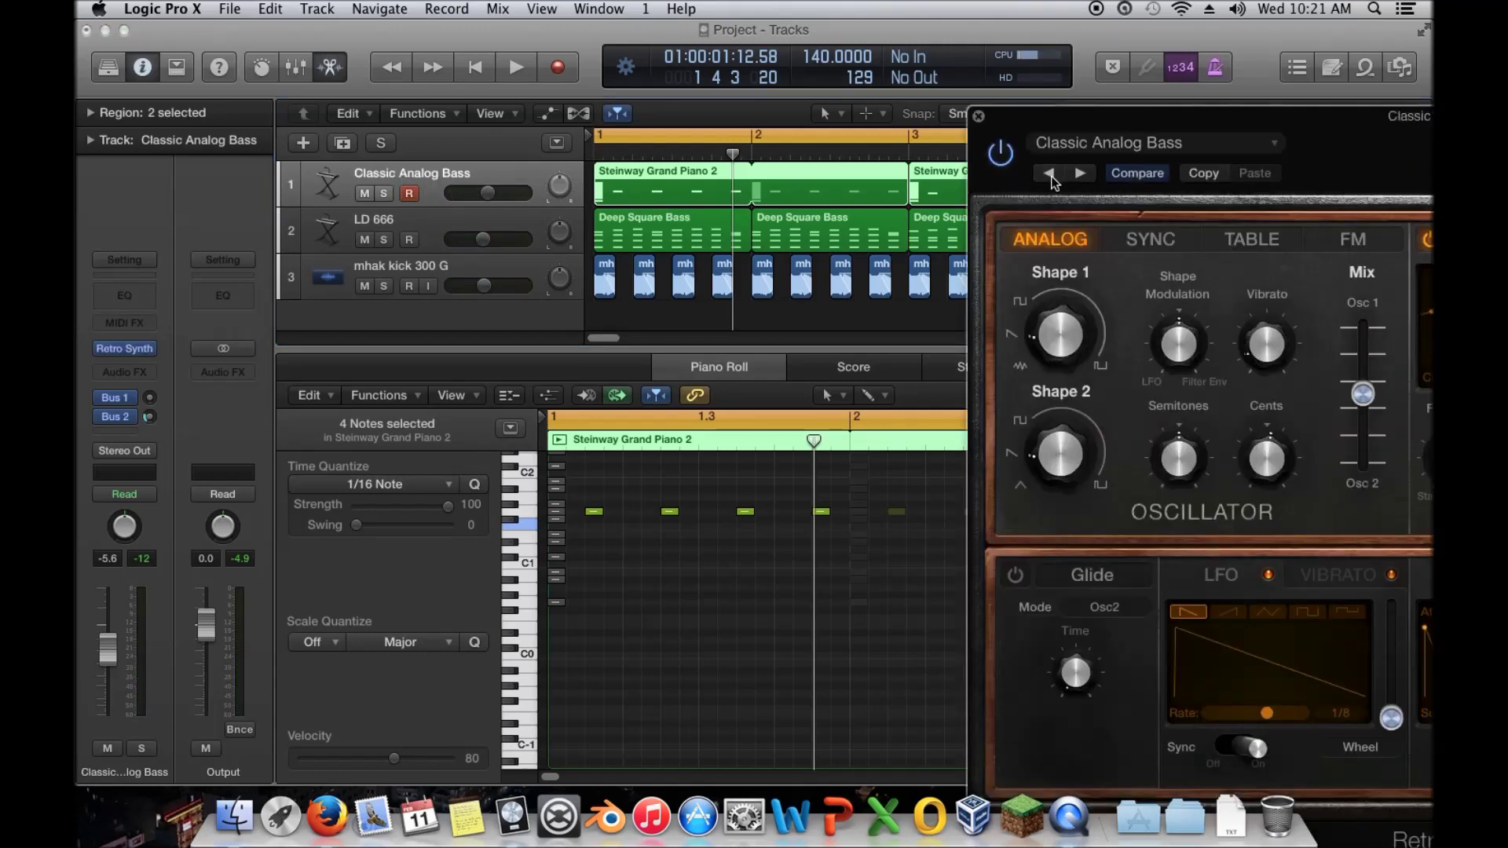
pyautogui.press('space')
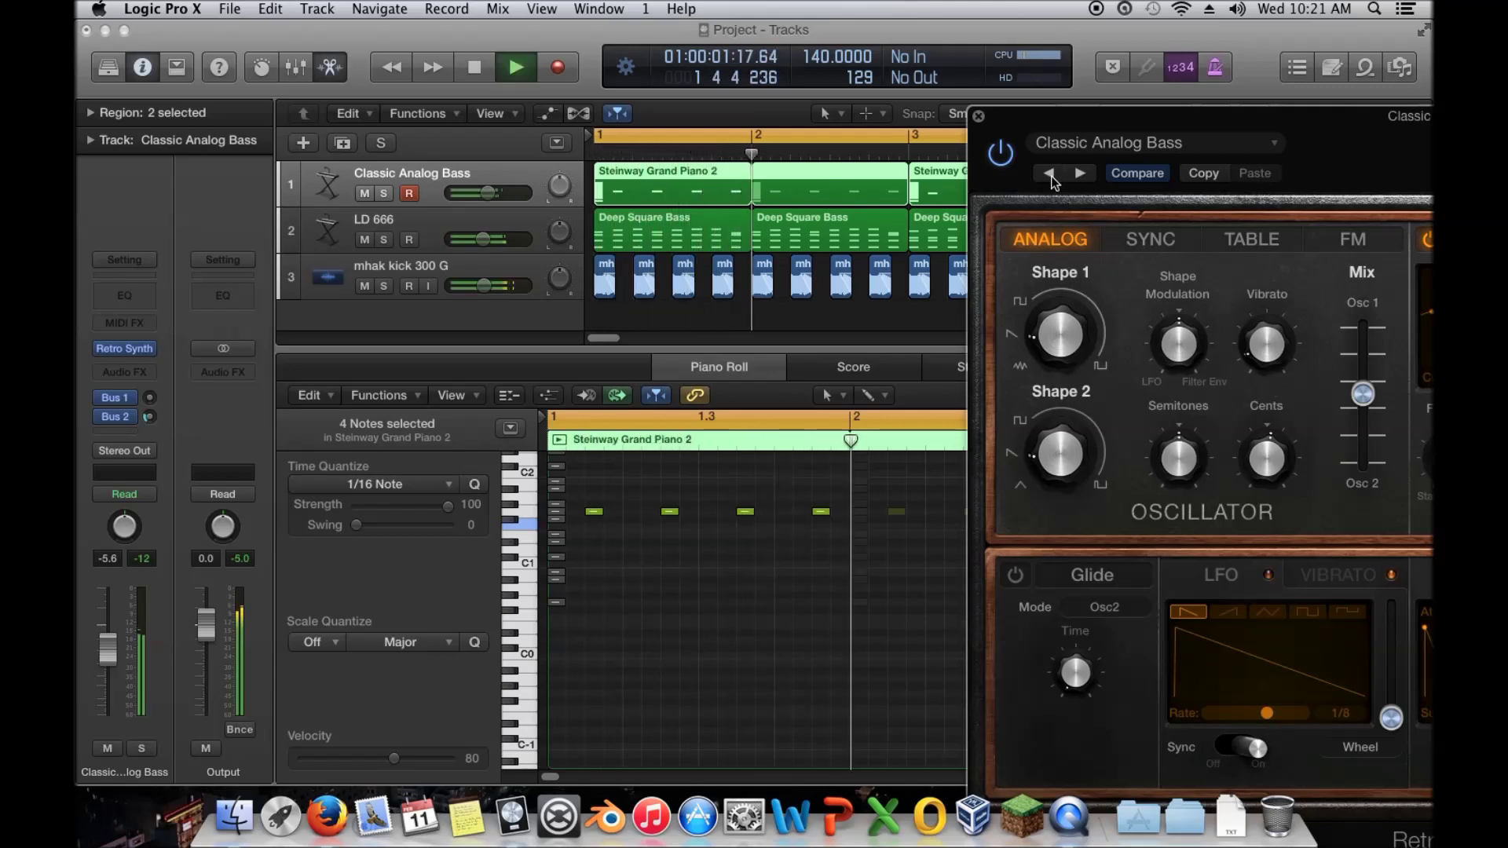
pyautogui.click(977, 117)
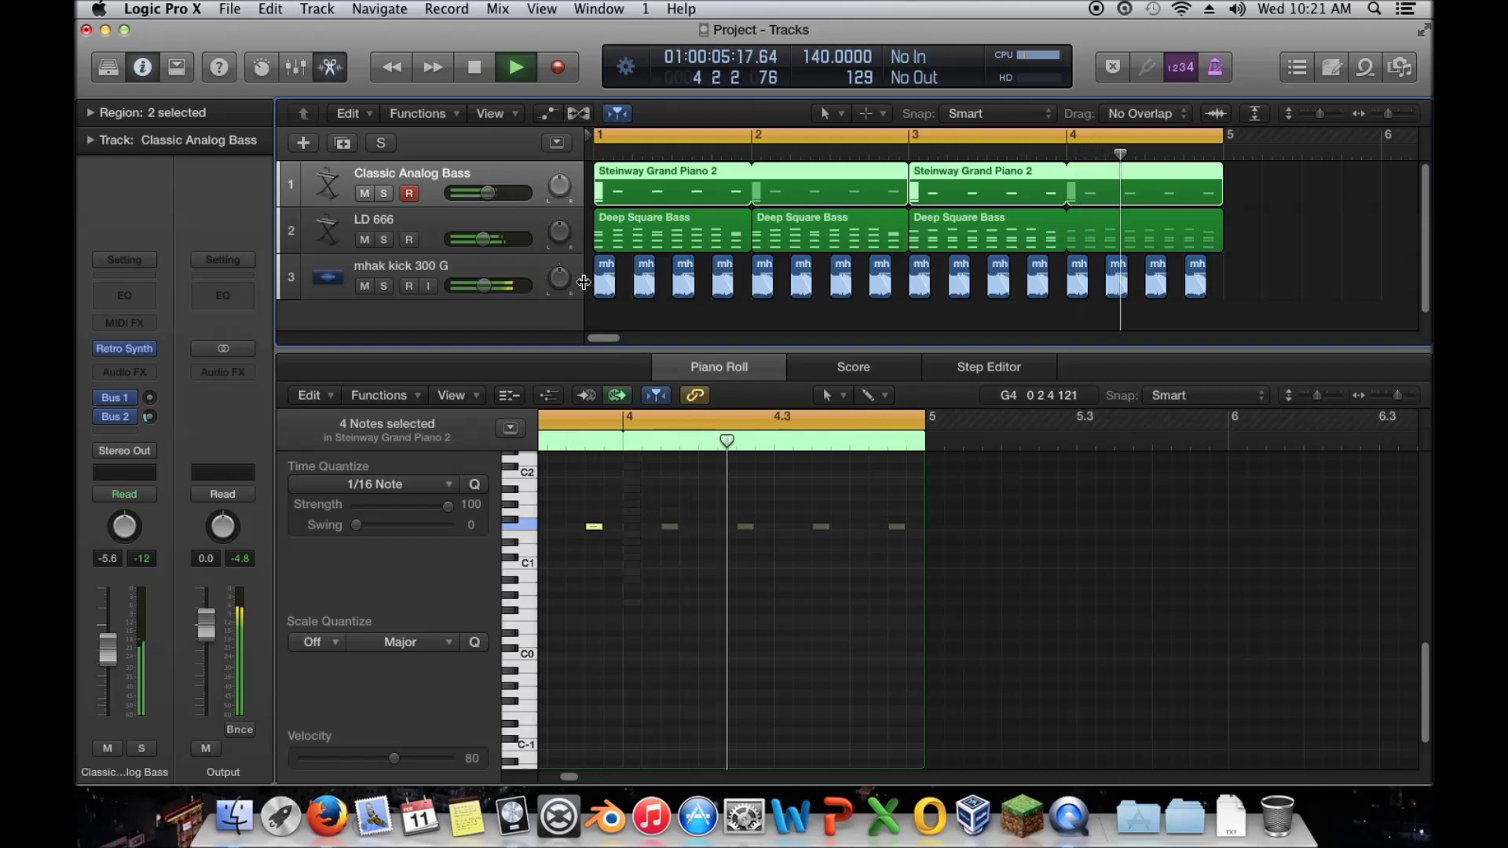
# Play the loop from the beginning to hear the Classic Analog Bass with the chords and kick
pyautogui.press('space')
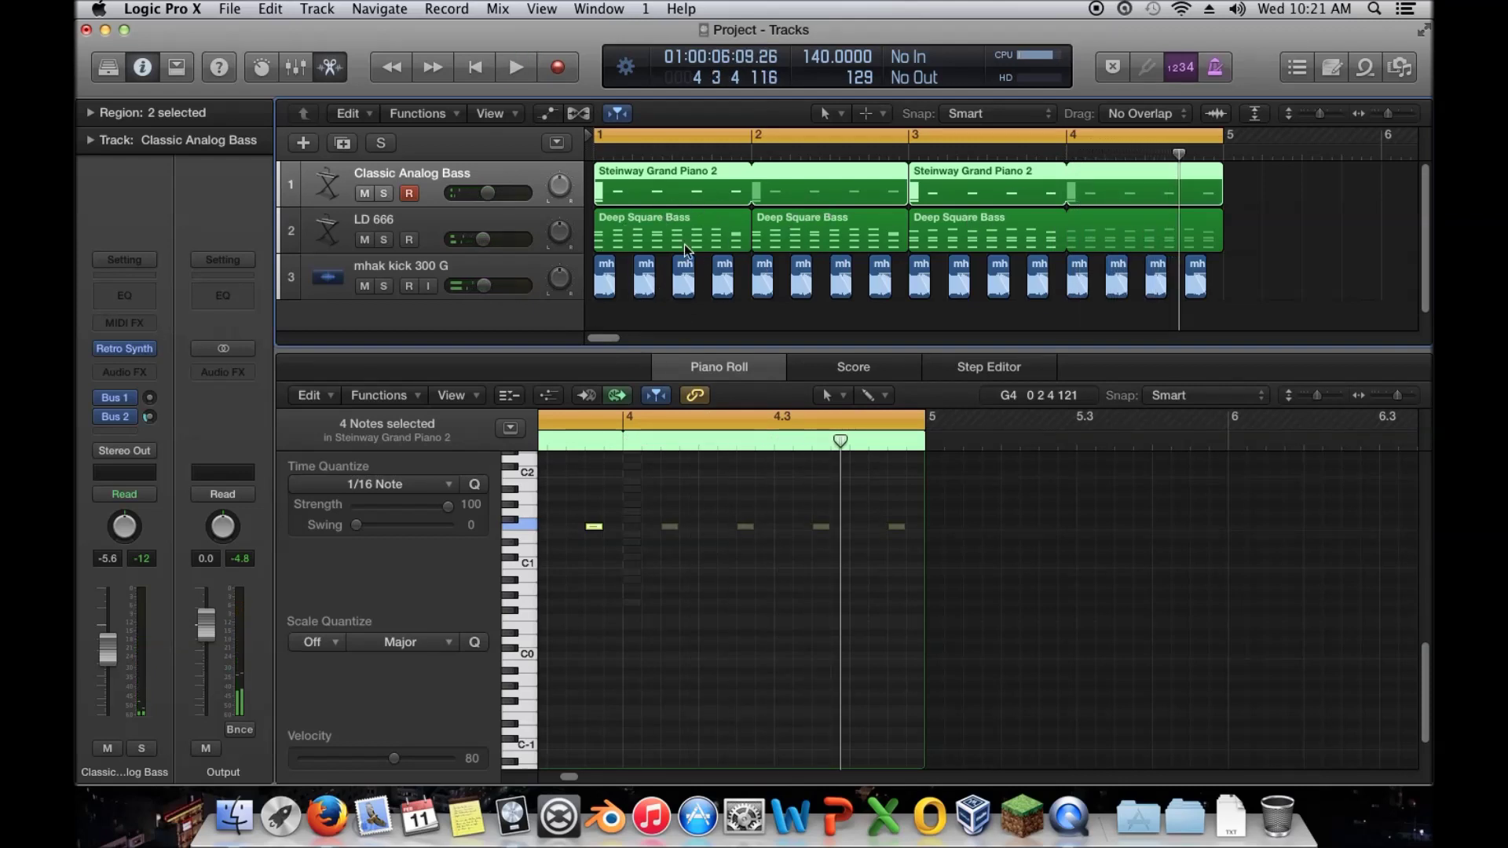
pyautogui.press('Return')
pyautogui.press('space')
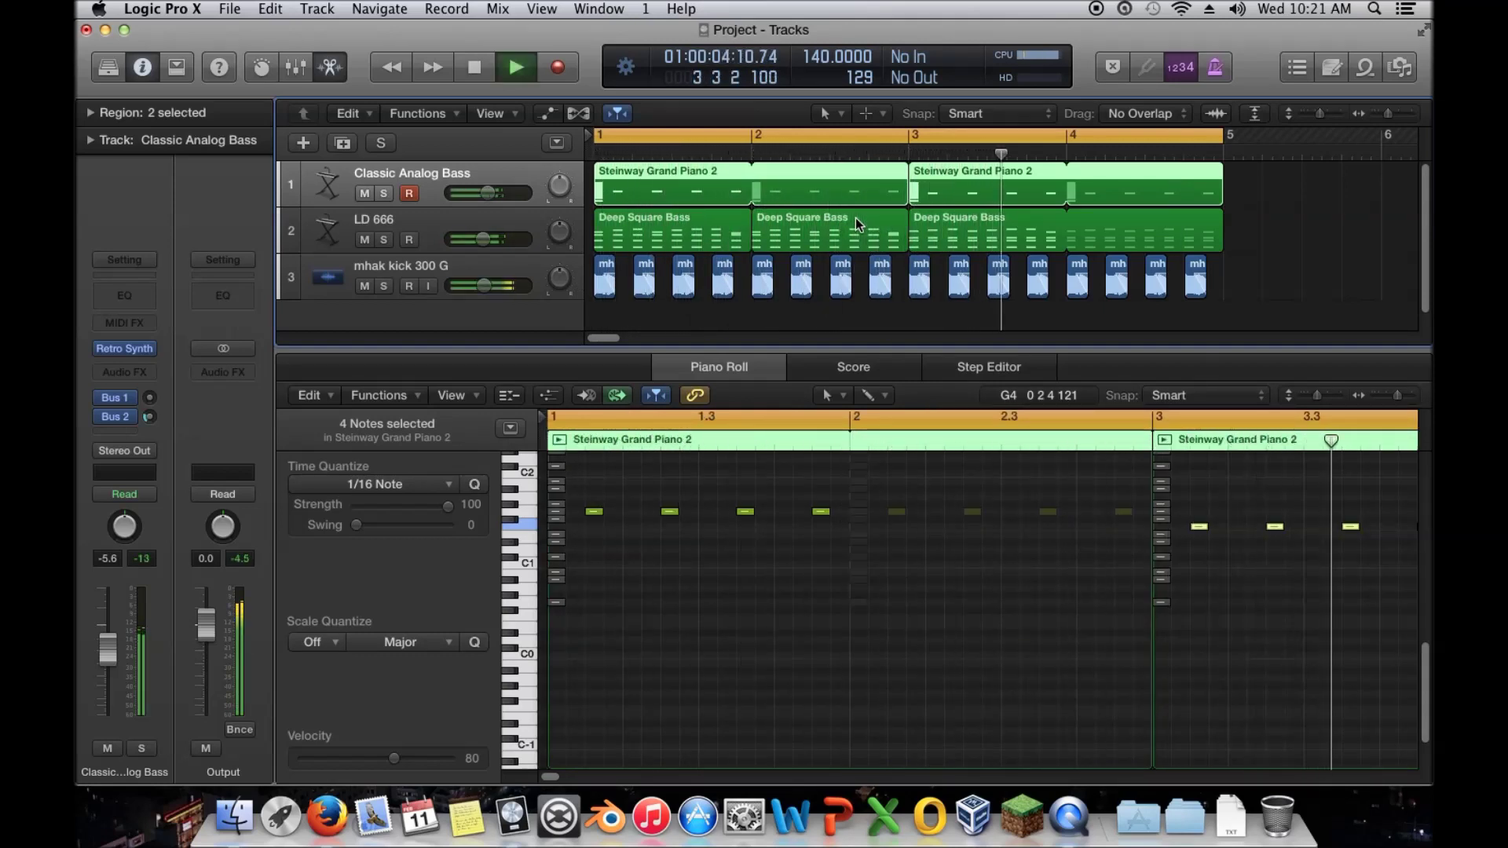
pyautogui.press('Return')
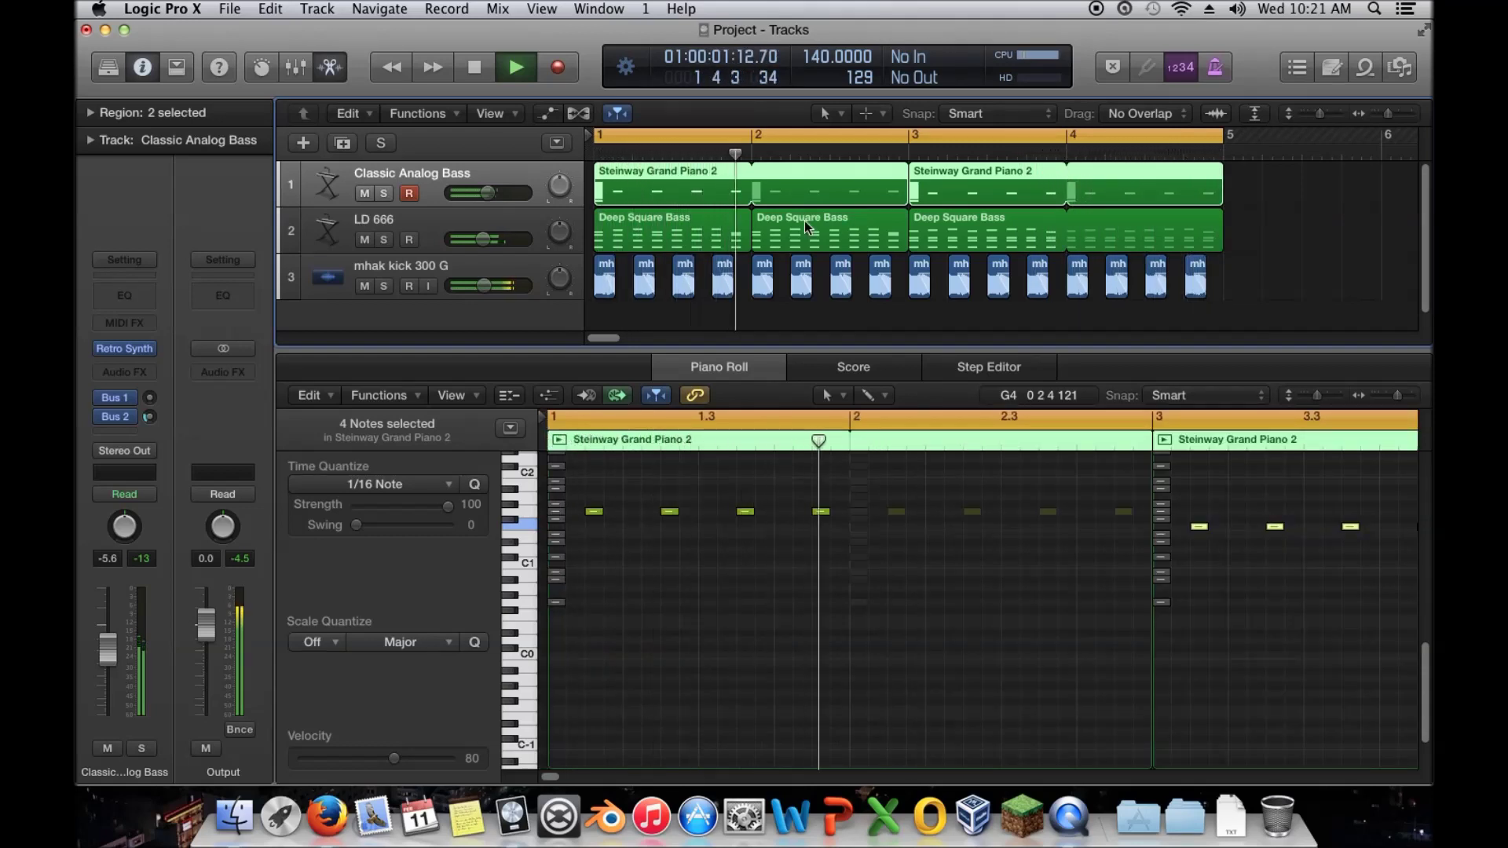
pyautogui.press('space')
pyautogui.click(659, 223)
pyautogui.click(364, 193)
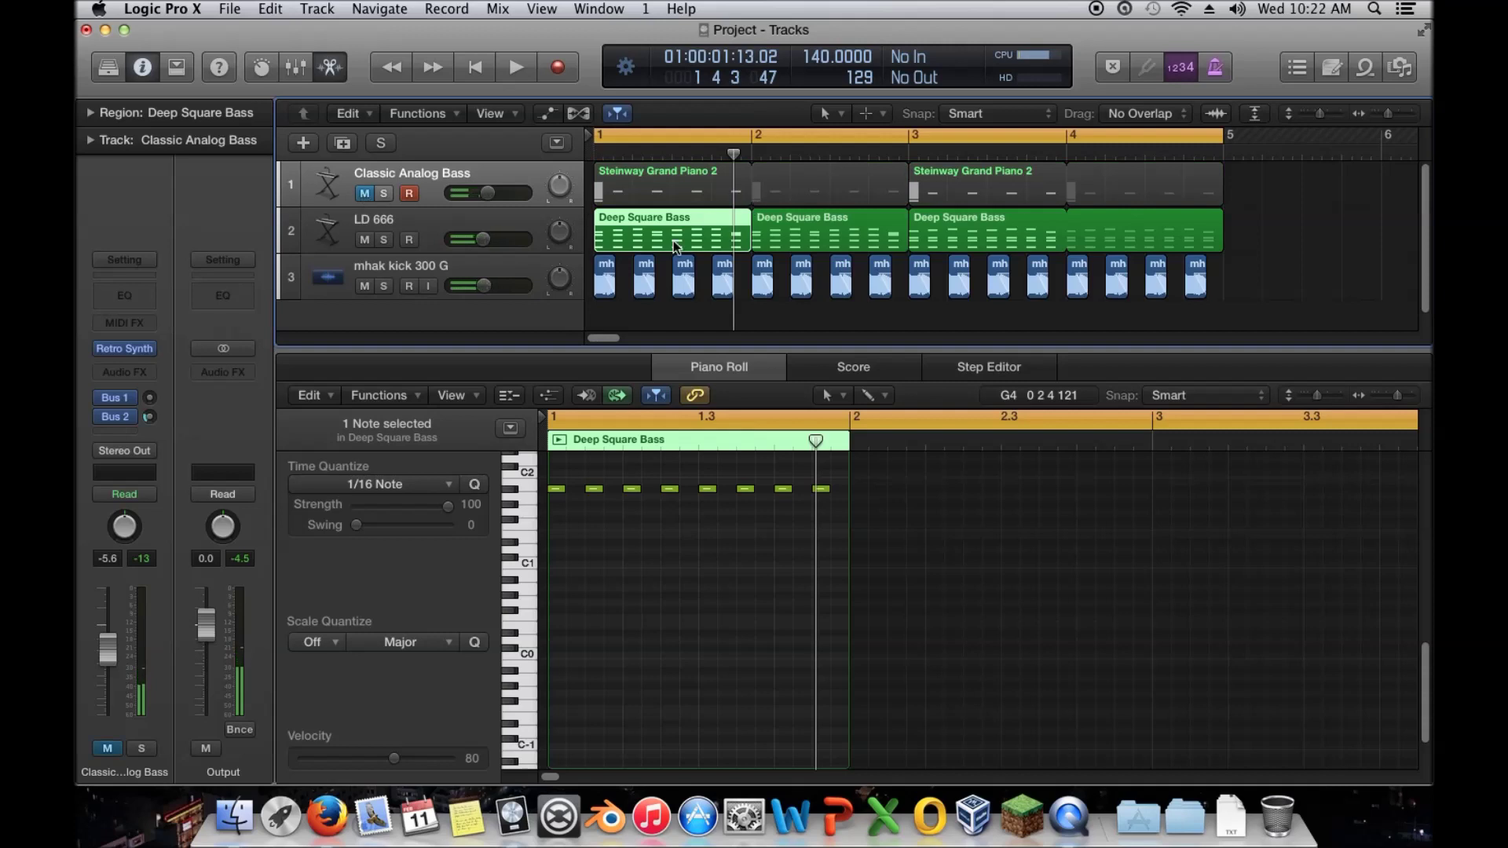
pyautogui.click(364, 194)
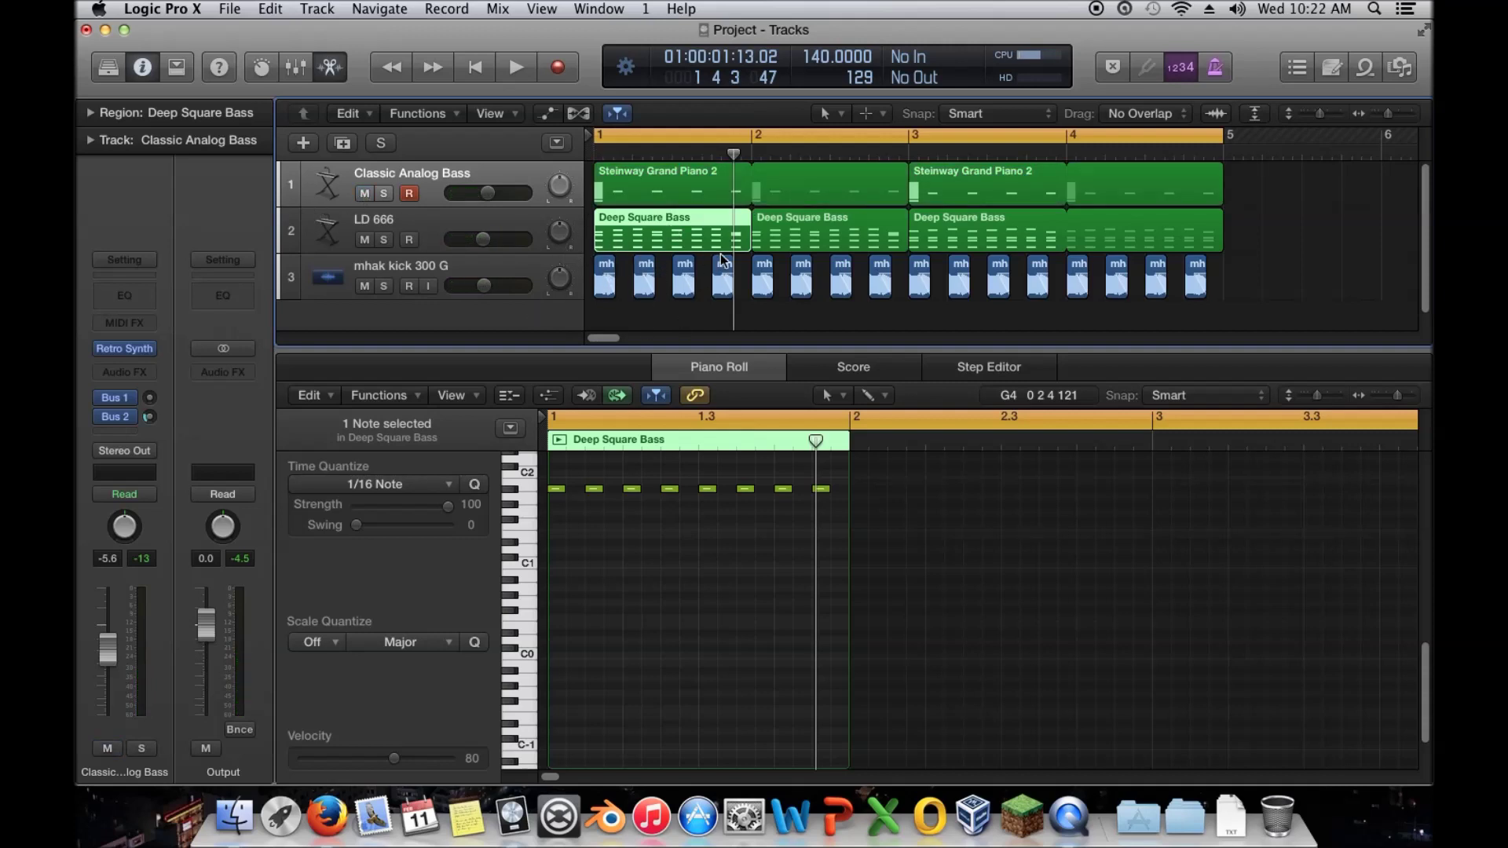
# In the bar 1 LD 666 region, delete the second and fifth chords and move the third and sixth chords a sixteenth note earlier
pyautogui.doubleClick(660, 231)
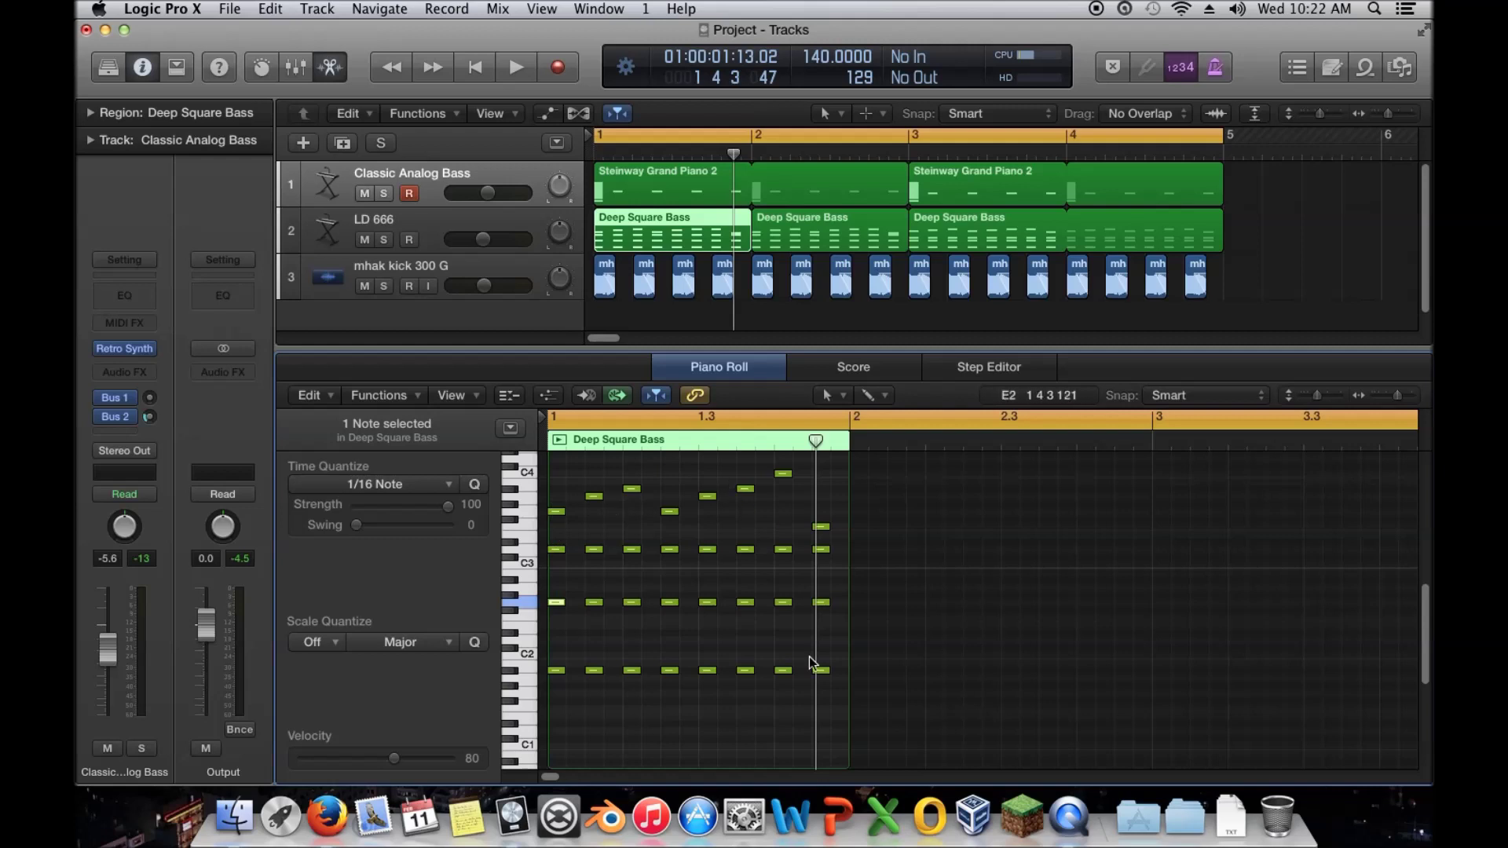
pyautogui.moveTo(596, 720); pyautogui.dragTo(615, 673)
pyautogui.press('Delete')
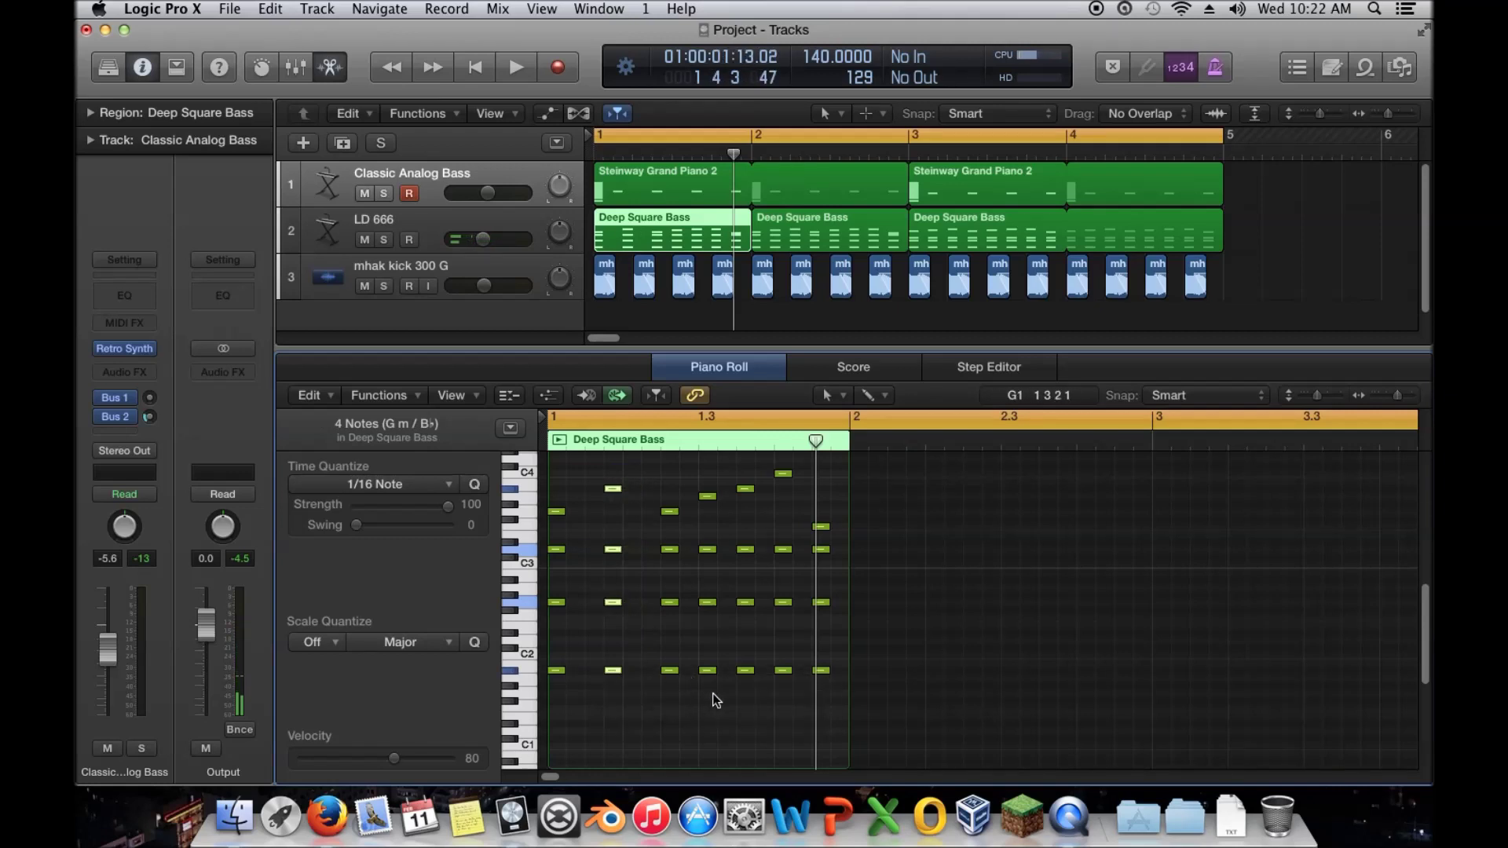
pyautogui.moveTo(709, 699)
pyautogui.mouseDown()
pyautogui.moveTo(718, 475)
pyautogui.moveTo(773, 707)
pyautogui.moveTo(718, 673)
pyautogui.mouseUp()
pyautogui.press('Delete')
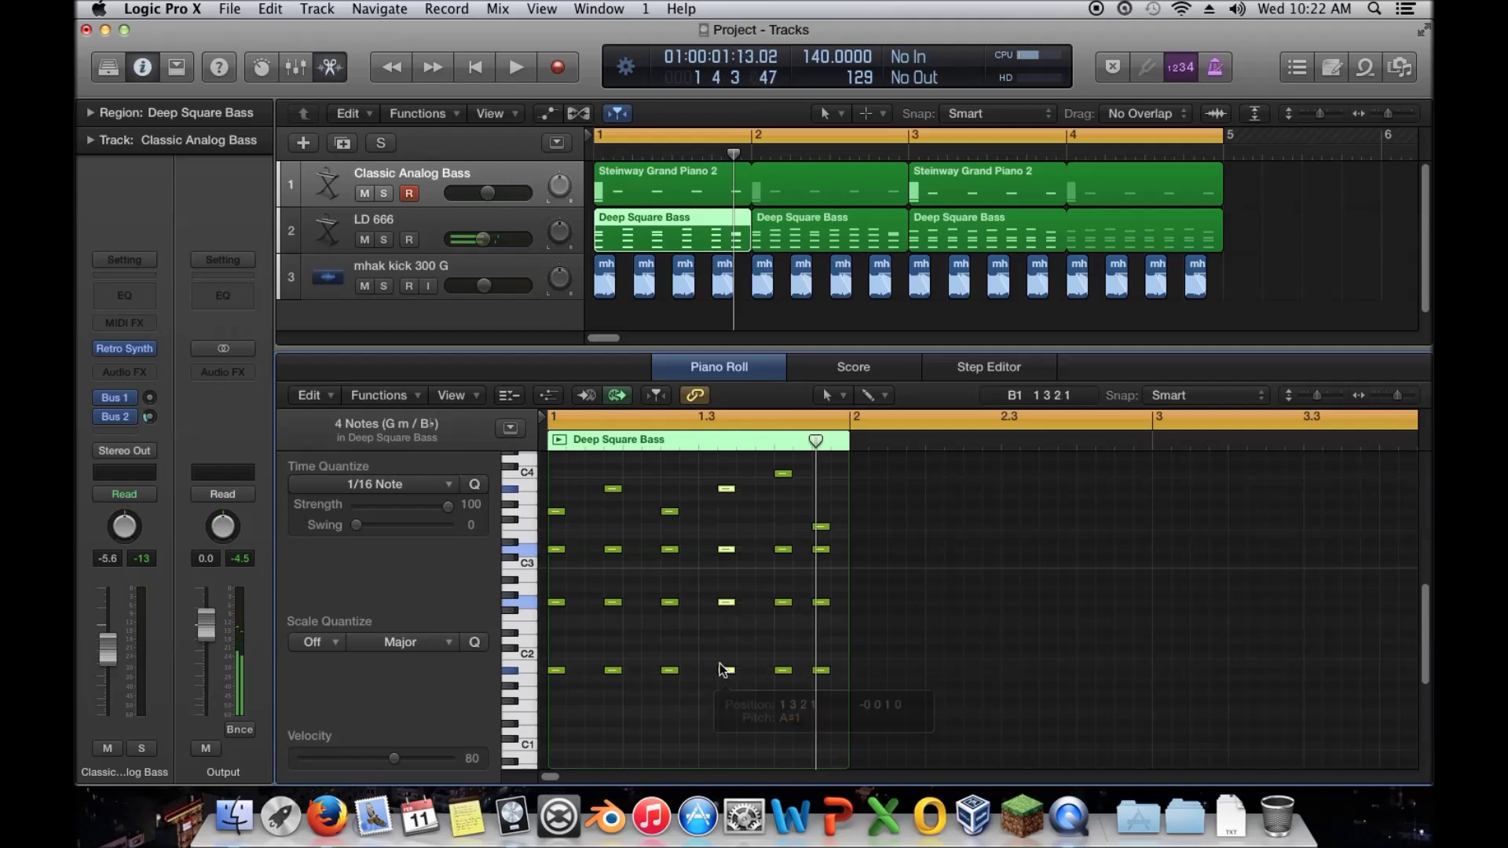
# Play the loop to hear the changed chord rhythm in bar 1
pyautogui.press('space')
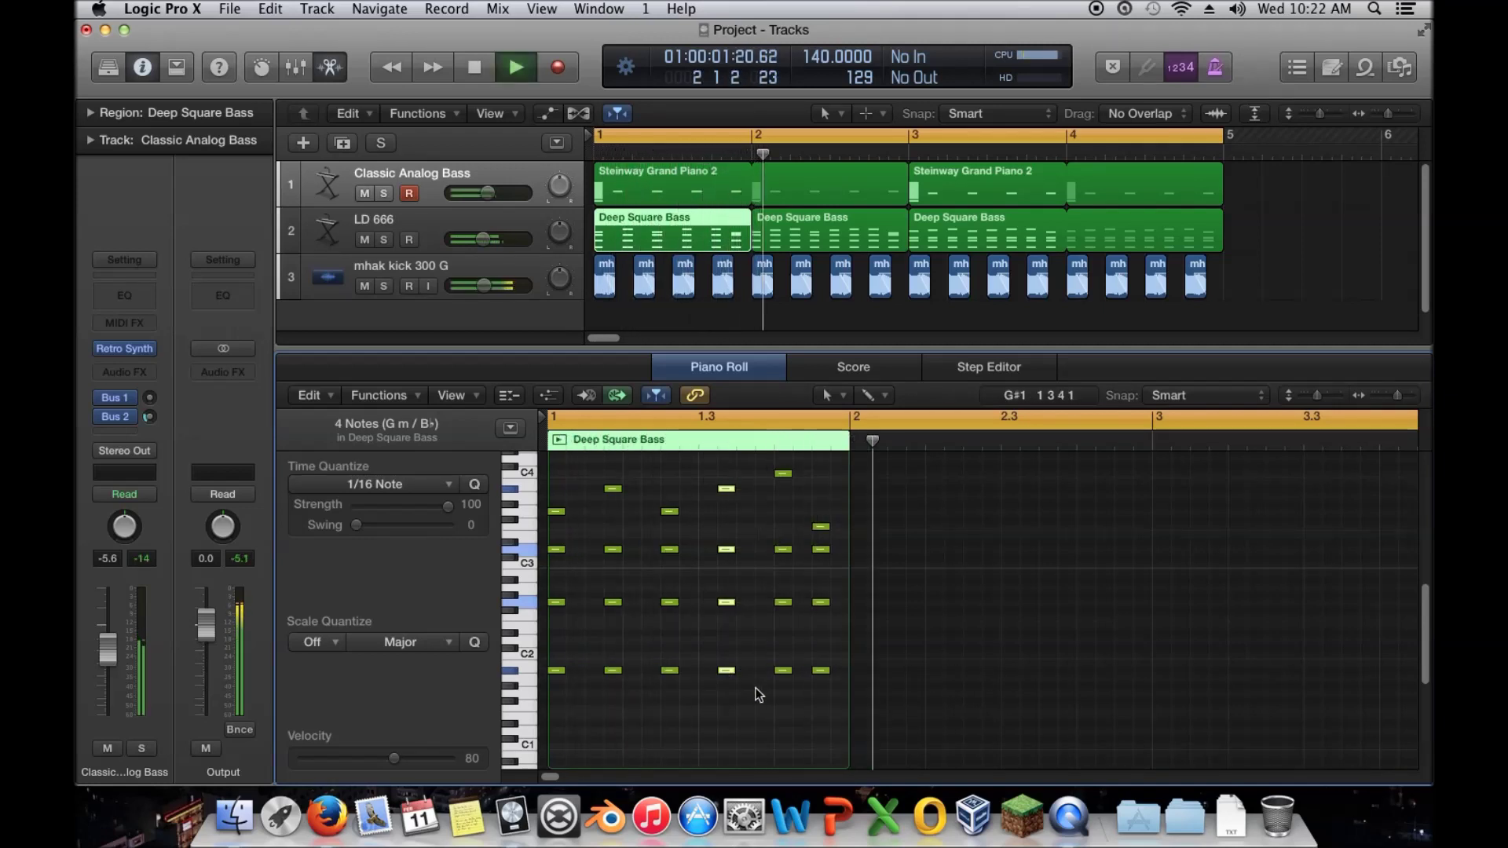
pyautogui.press('space')
pyautogui.press('space')
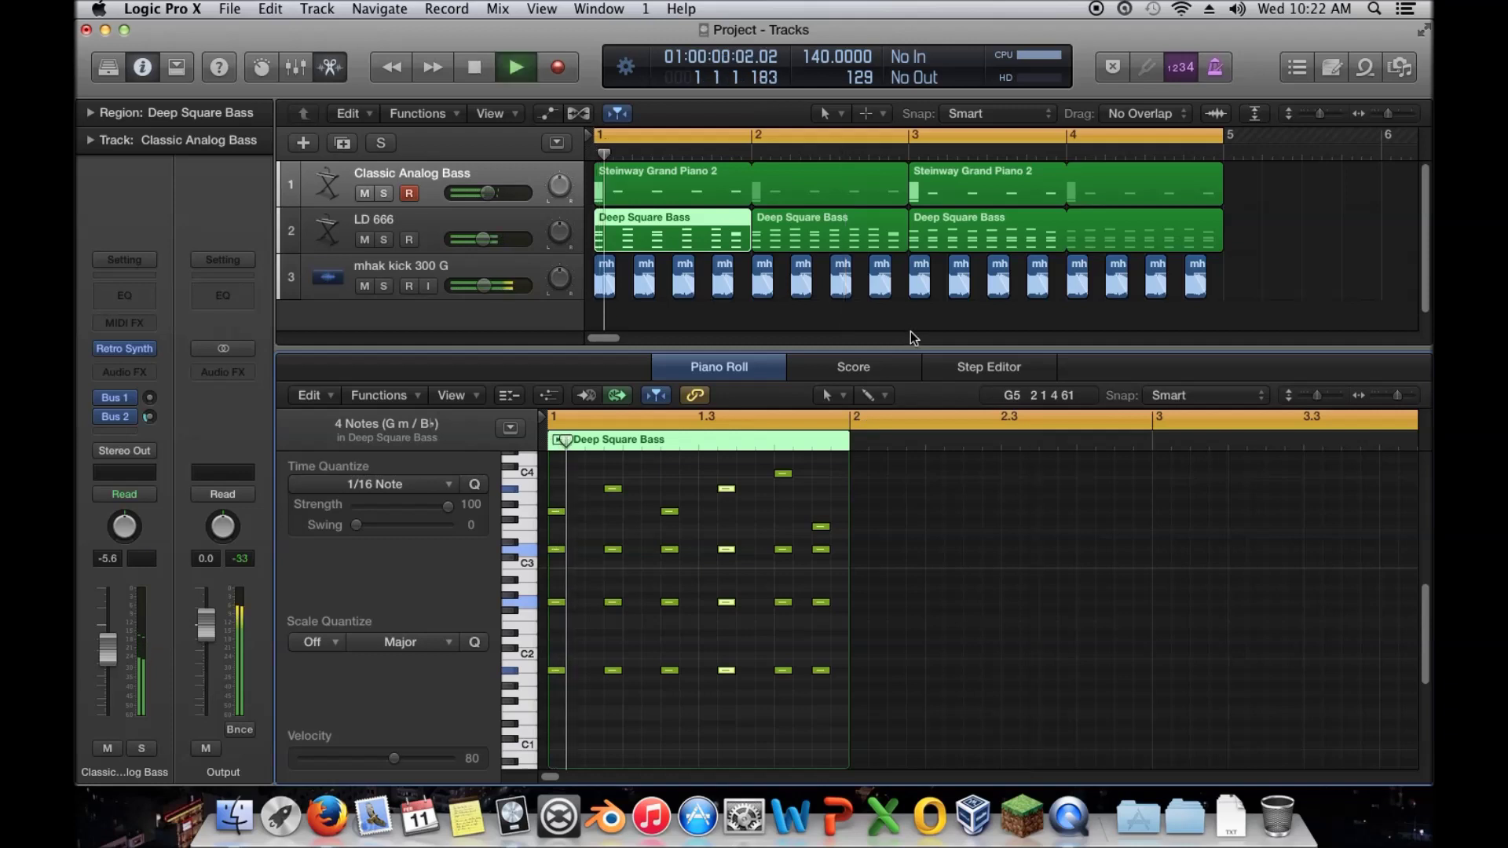
# Try moving the bar 3 regions of the bass and LD 666 tracks to bar 5
pyautogui.moveTo(1007, 234); pyautogui.dragTo(1321, 235)
pyautogui.moveTo(1092, 185); pyautogui.dragTo(1290, 182)
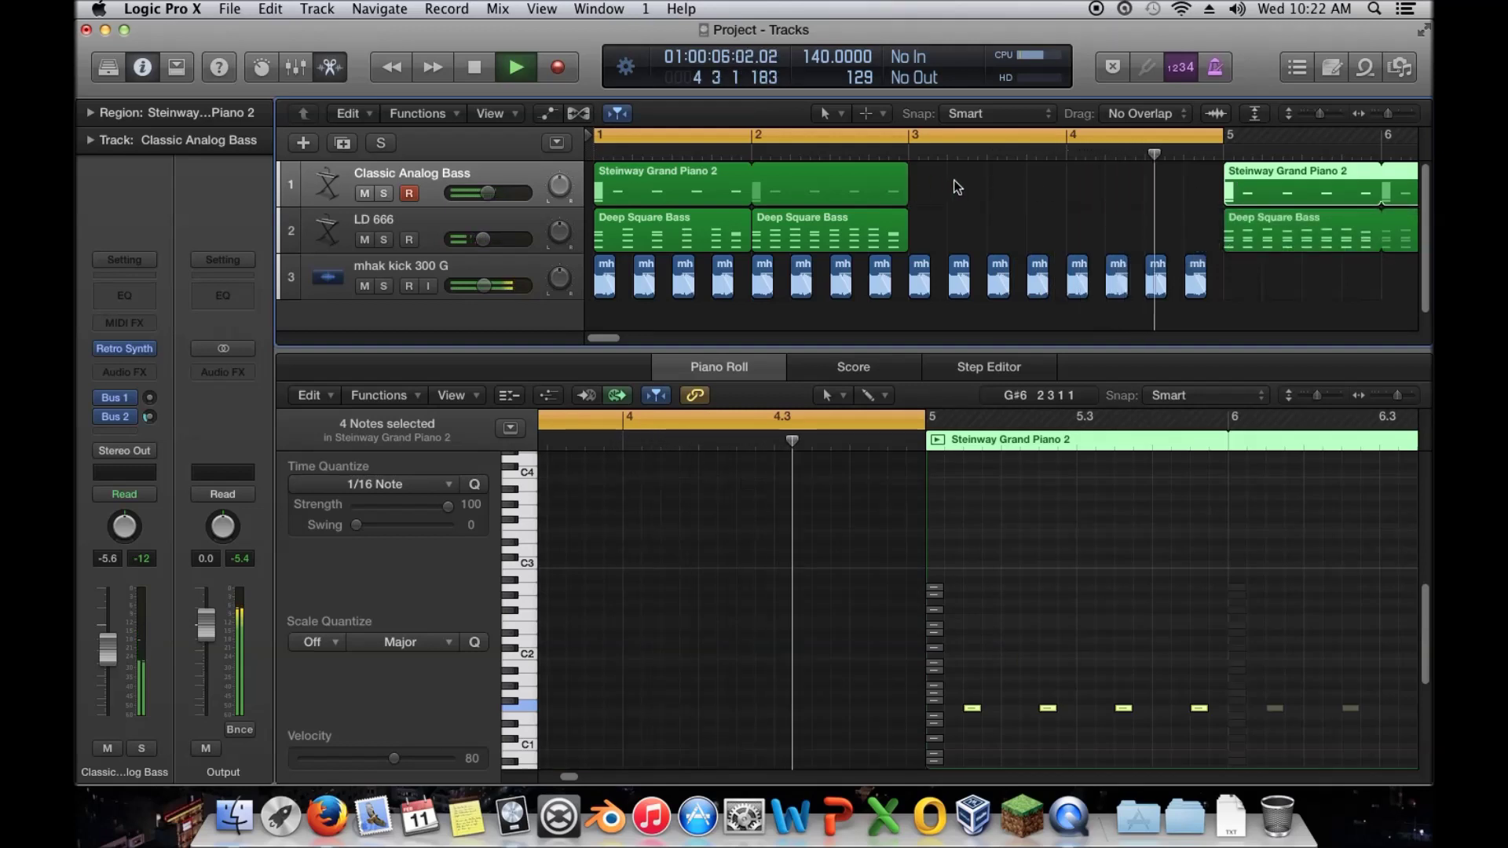
pyautogui.press('space')
pyautogui.click(1262, 242)
pyautogui.press('super+z')
pyautogui.press('super+z')
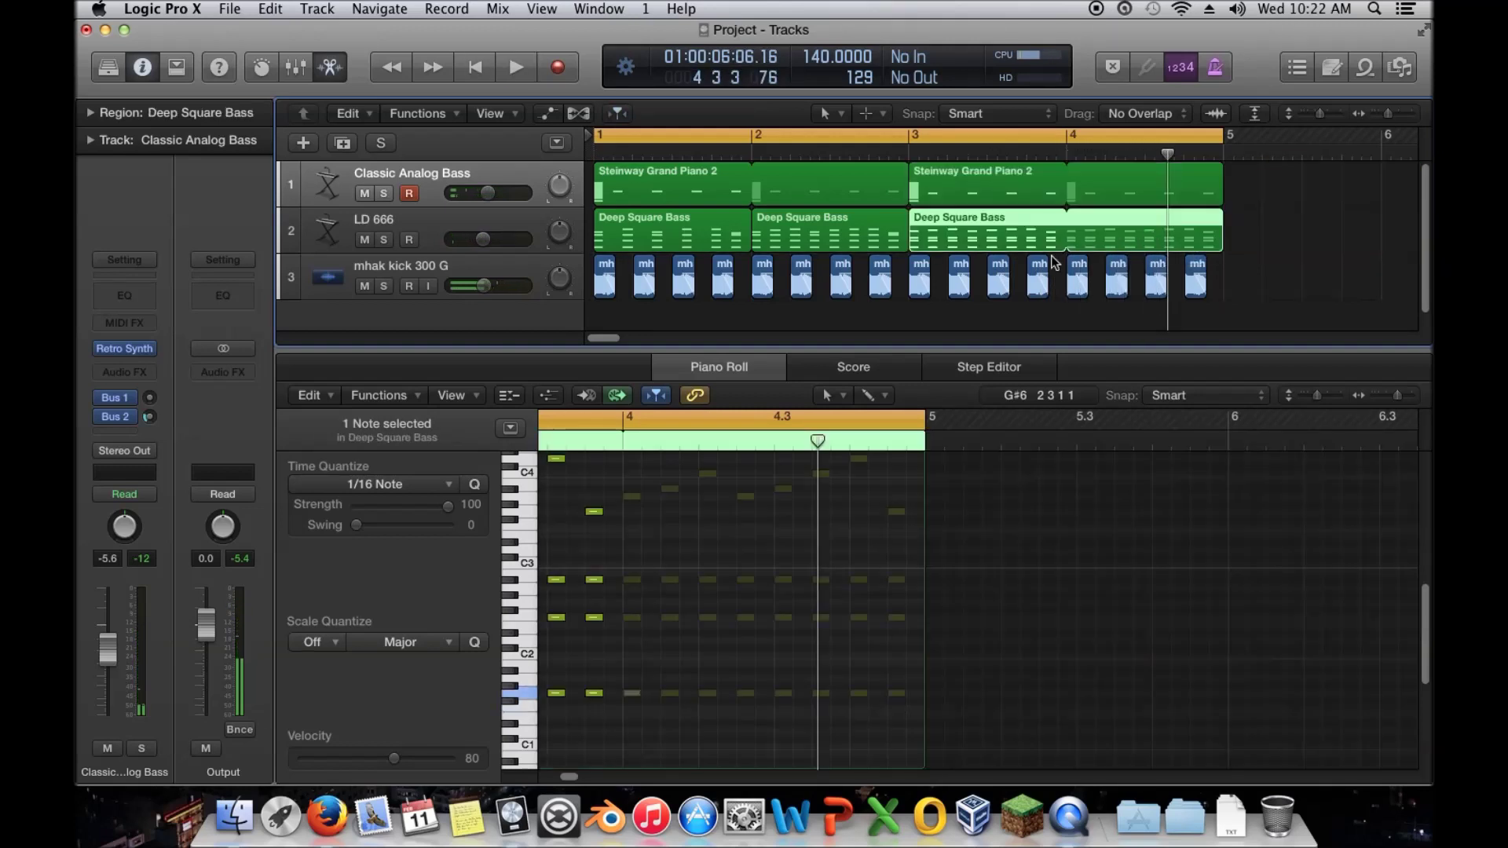
# Try the bar 1 rhythm in the looped bar 3 LD 666 region by deleting its second and fifth chords and shifting the following ones earlier
pyautogui.click(949, 229)
pyautogui.moveTo(626, 728); pyautogui.dragTo(649, 459)
pyautogui.moveTo(587, 462)
pyautogui.mouseDown()
pyautogui.moveTo(591, 744)
pyautogui.moveTo(650, 493)
pyautogui.moveTo(609, 476)
pyautogui.mouseUp()
pyautogui.press('Delete')
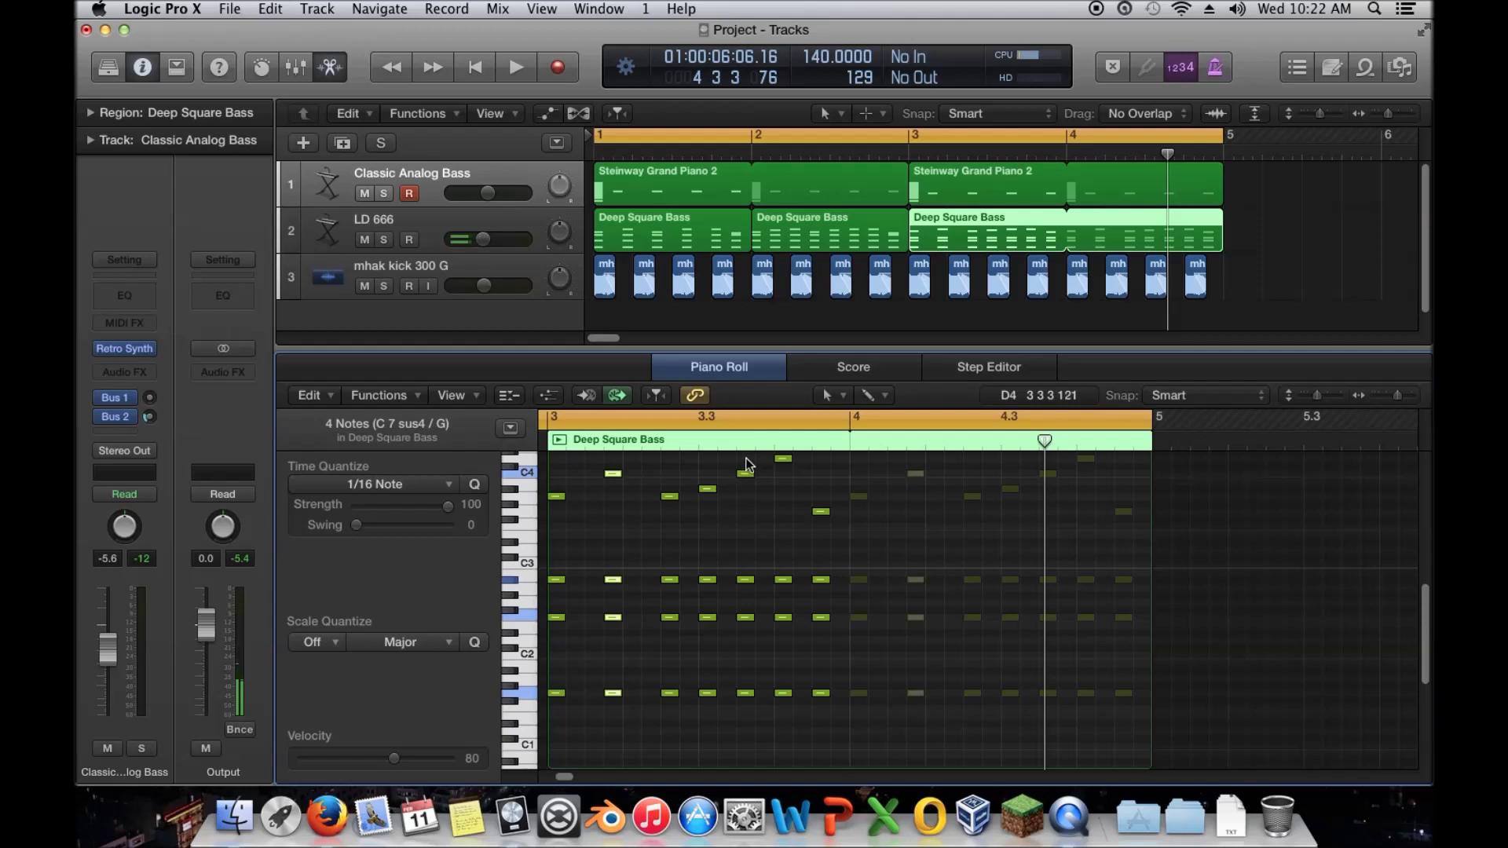
pyautogui.moveTo(710, 465)
pyautogui.mouseDown()
pyautogui.moveTo(716, 722)
pyautogui.moveTo(741, 608)
pyautogui.moveTo(741, 468)
pyautogui.moveTo(725, 474)
pyautogui.mouseUp()
pyautogui.press('Delete')
# Play the loop briefly and undo the rhythm changes in the looped bar 3 LD 666 region
pyautogui.press('Return')
pyautogui.press('space')
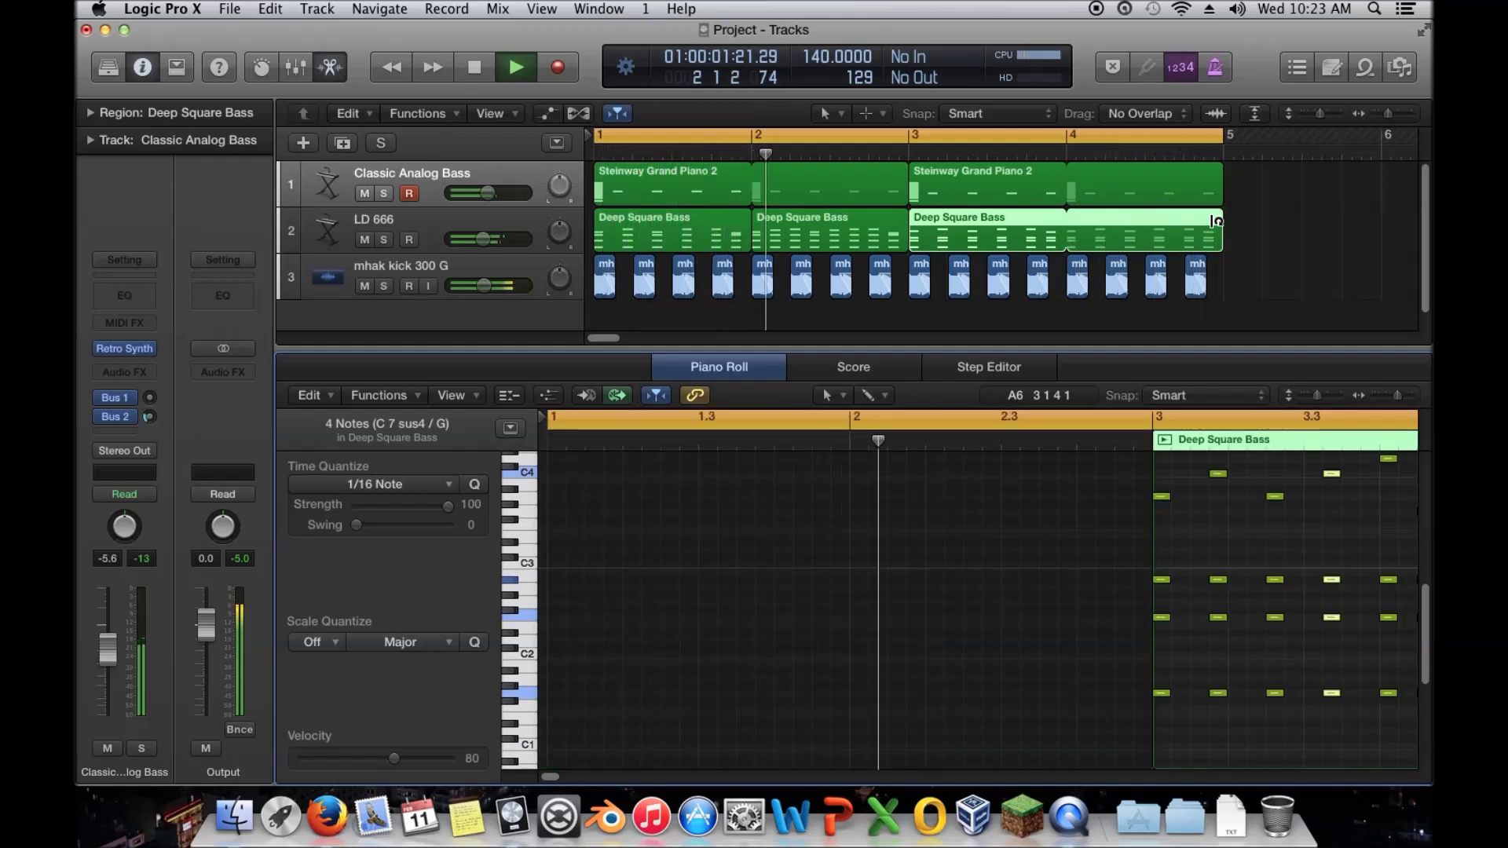
pyautogui.press('space')
pyautogui.press('super+z')
pyautogui.press('super+z')
pyautogui.press('super+z')
pyautogui.press('super+z')
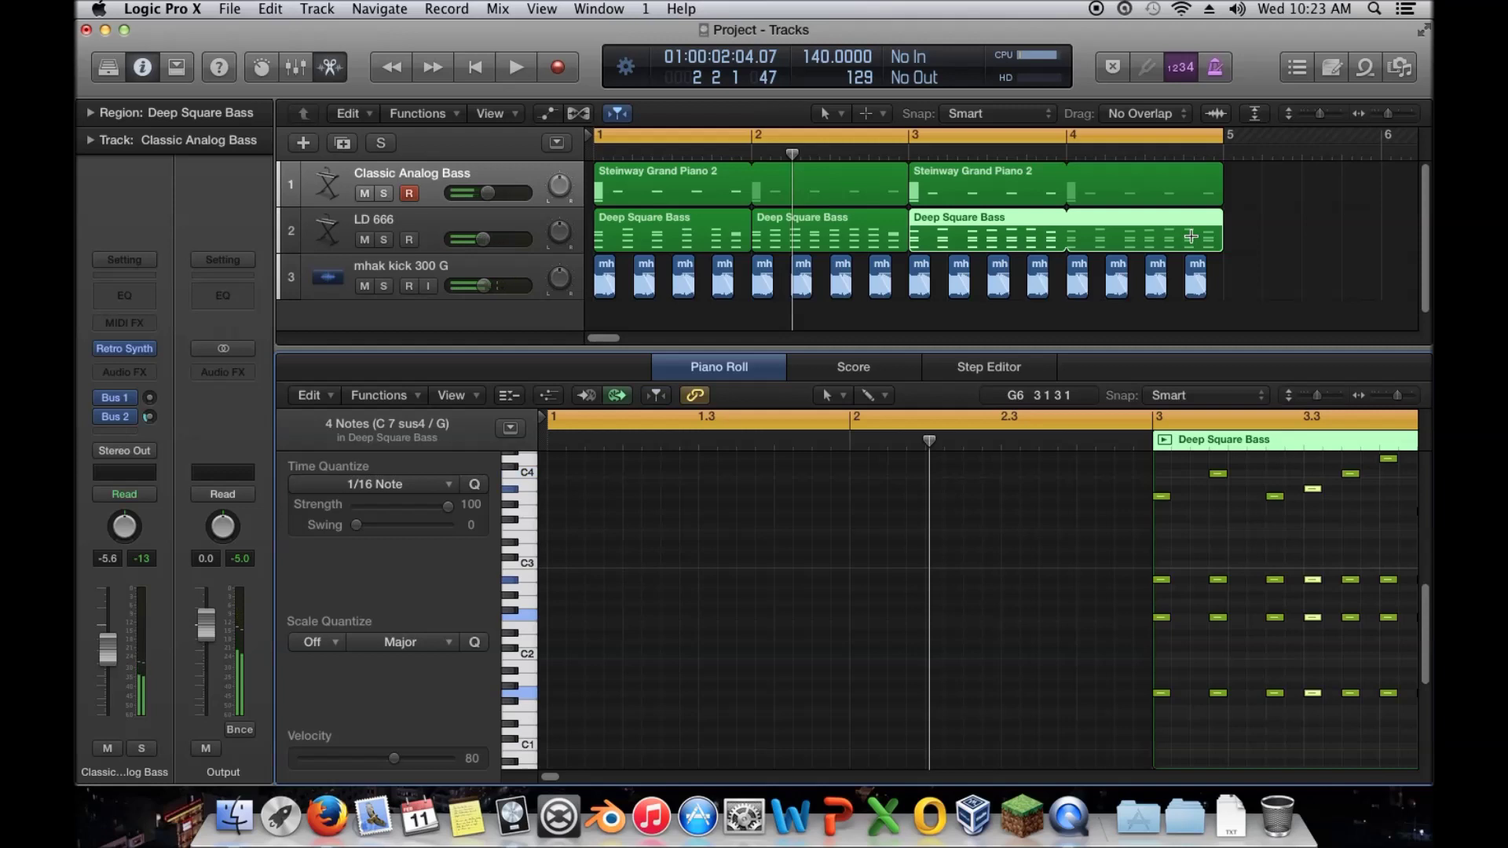
# Turn off looping for the bar 3 LD 666 region and place a separate copy of it at bar 4
pyautogui.press('l')
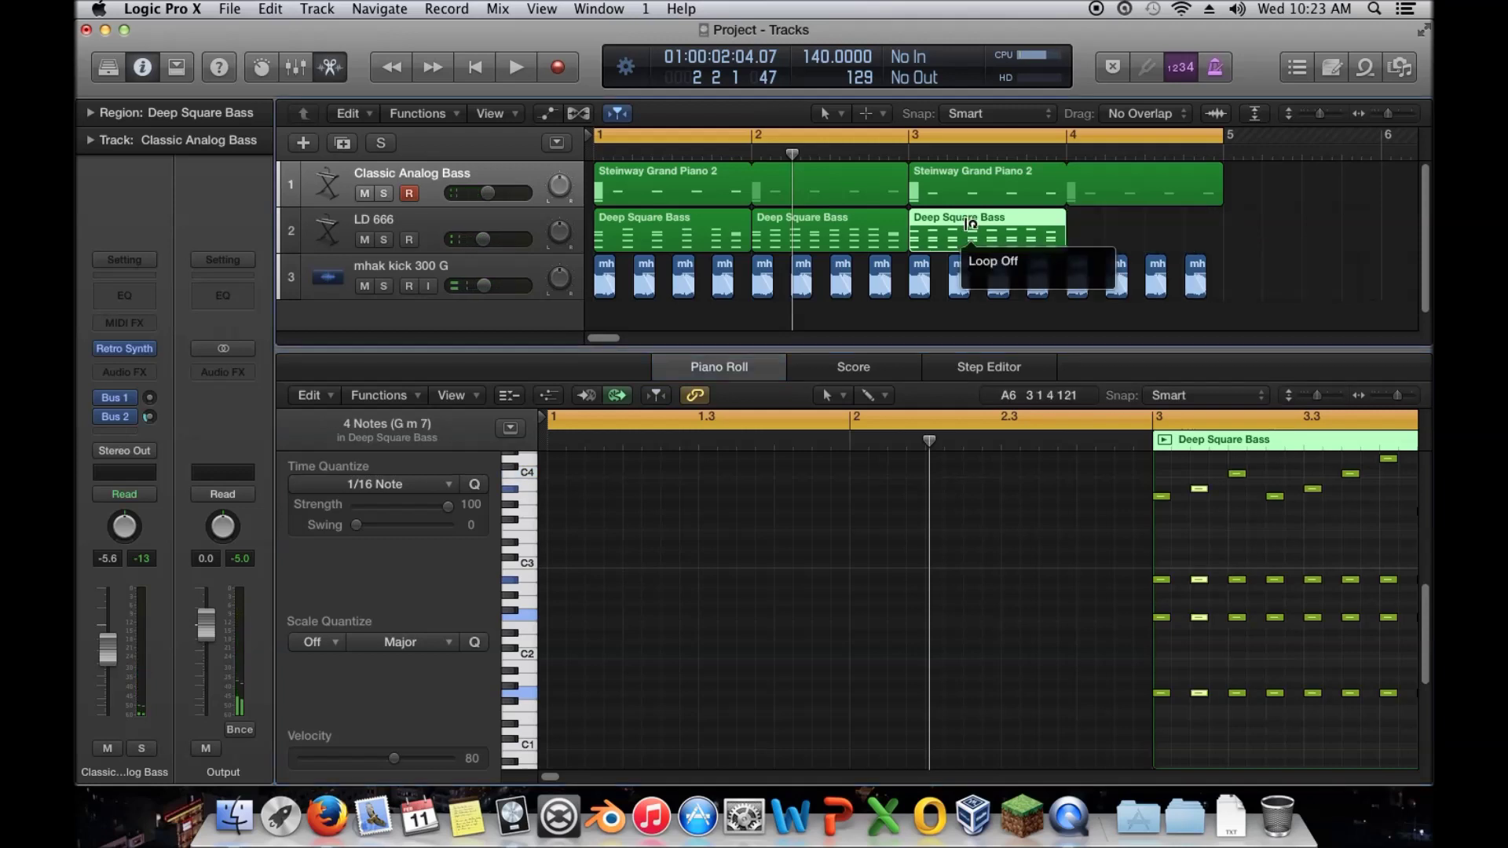
pyautogui.moveTo(1021, 229); pyautogui.dragTo(1159, 238)
pyautogui.click(963, 230)
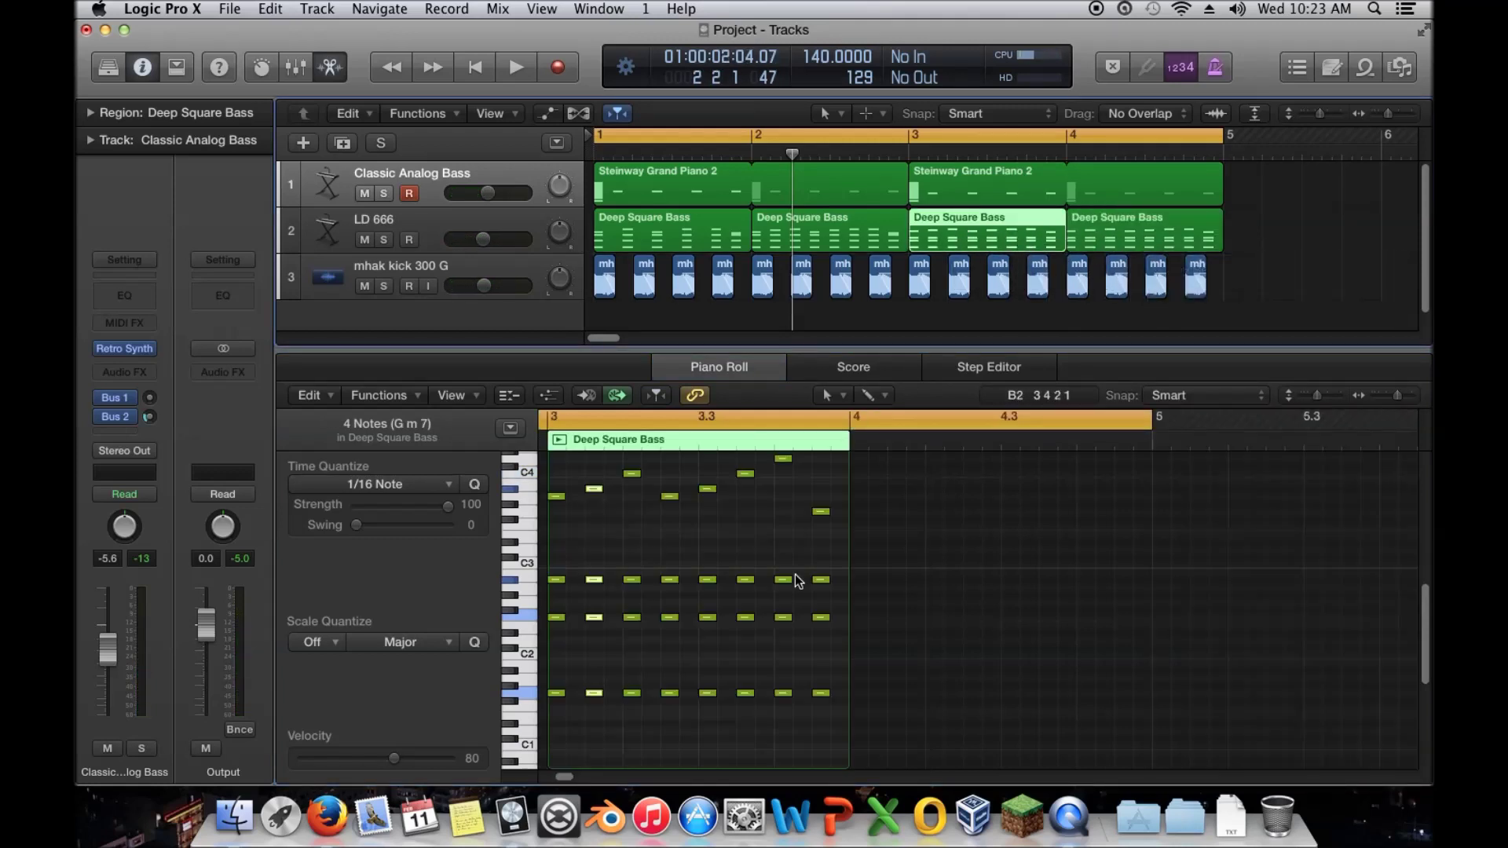
# In the one-bar LD 666 region at bar 3, delete the second and fifth chords and move the third and sixth a sixteenth note earlier
pyautogui.moveTo(593, 732)
pyautogui.mouseDown()
pyautogui.moveTo(608, 439)
pyautogui.moveTo(633, 721)
pyautogui.moveTo(617, 721)
pyautogui.mouseUp()
pyautogui.press('Delete')
pyautogui.moveTo(713, 734)
pyautogui.mouseDown()
pyautogui.moveTo(704, 481)
pyautogui.moveTo(755, 736)
pyautogui.moveTo(727, 716)
pyautogui.mouseUp()
pyautogui.press('Delete')
# Play the four-bar loop to check the chord rhythm in bars 3 and 4
pyautogui.press('Return')
pyautogui.press('space')
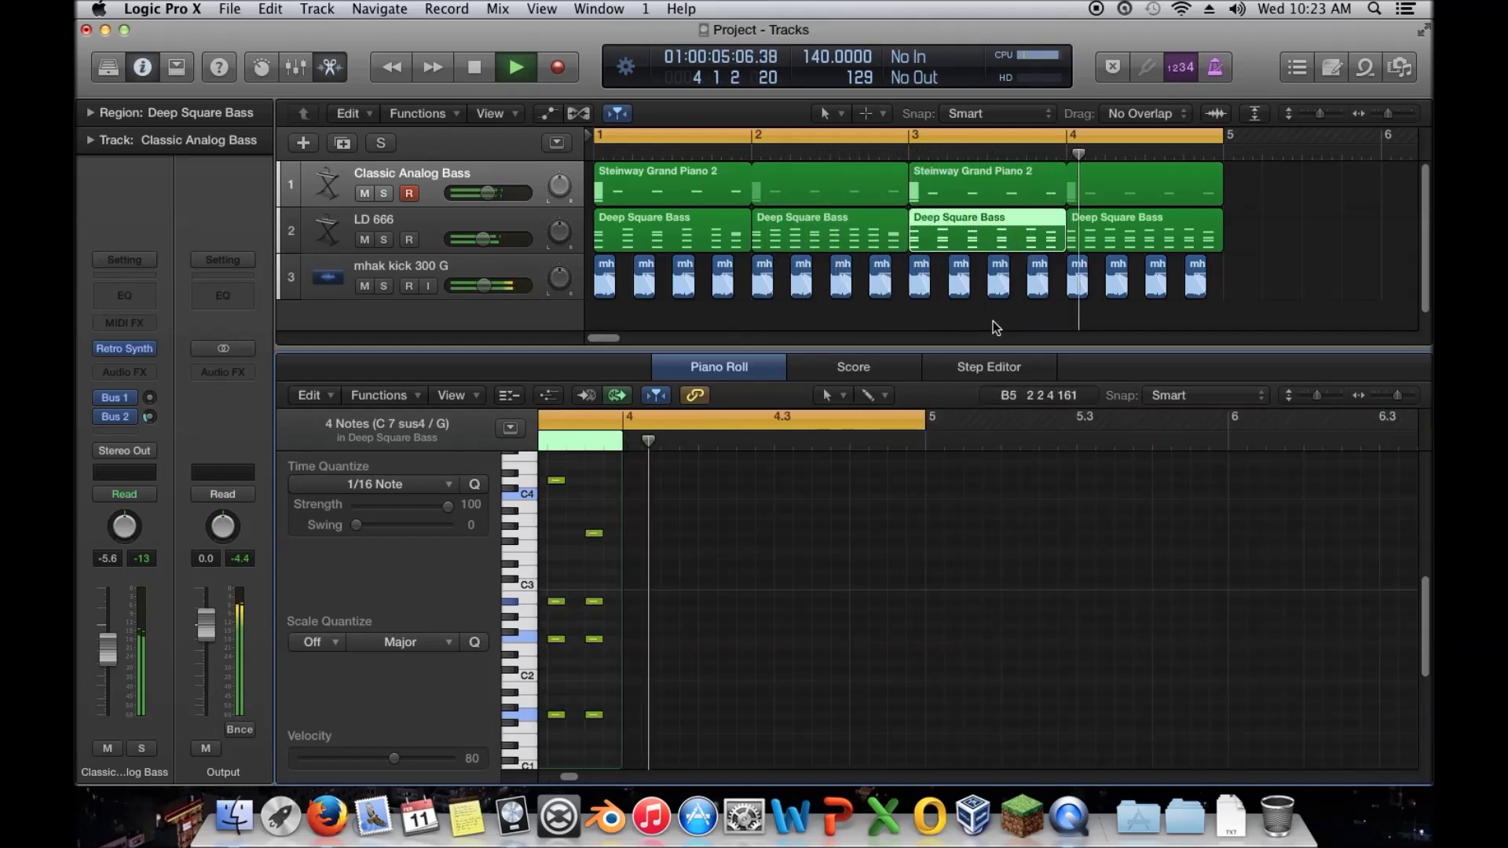
pyautogui.press('space')
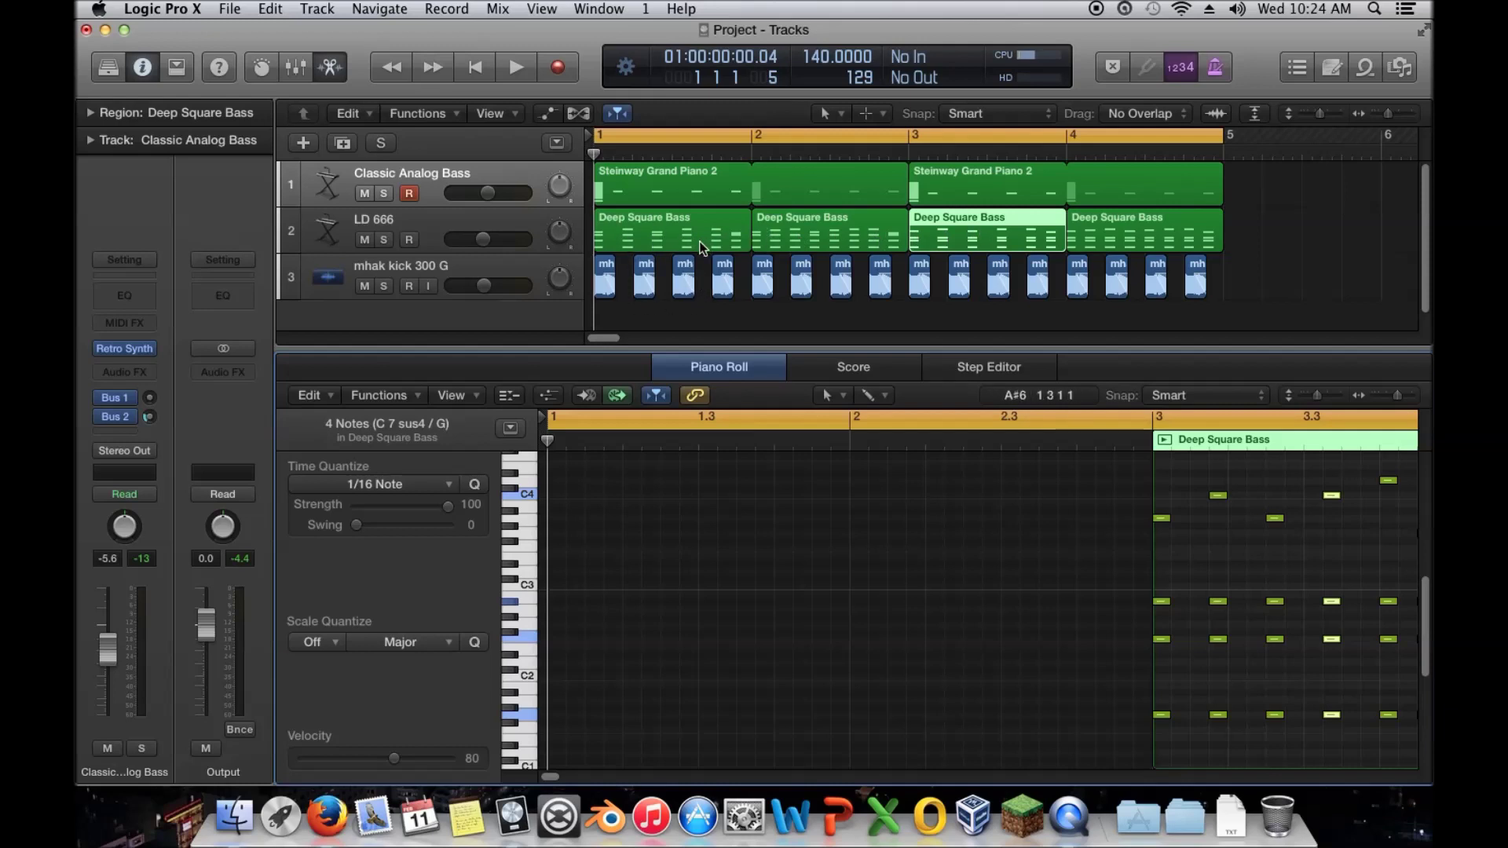
pyautogui.press('space')
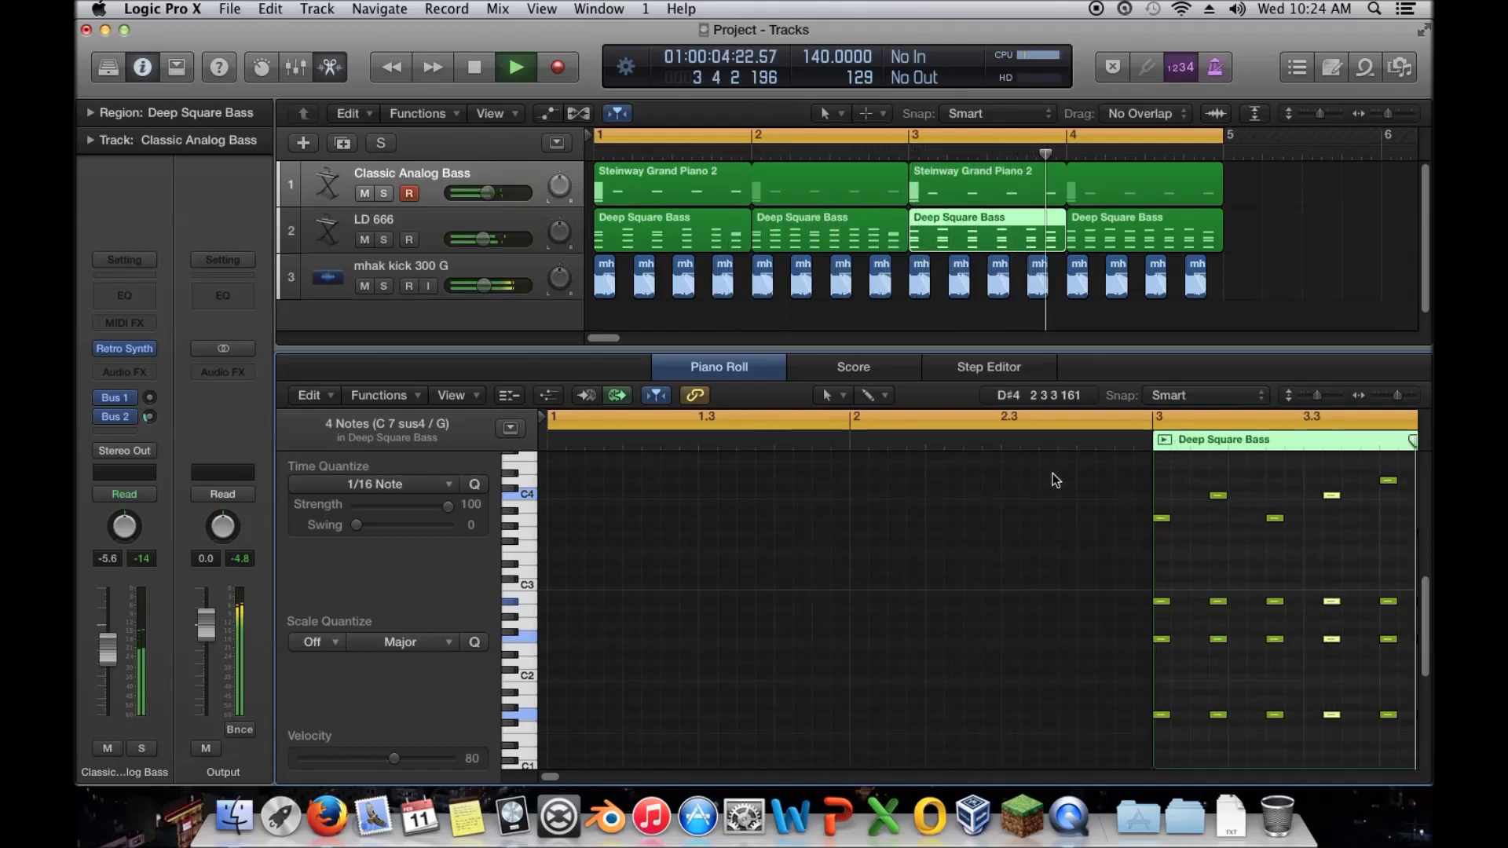
pyautogui.press('space')
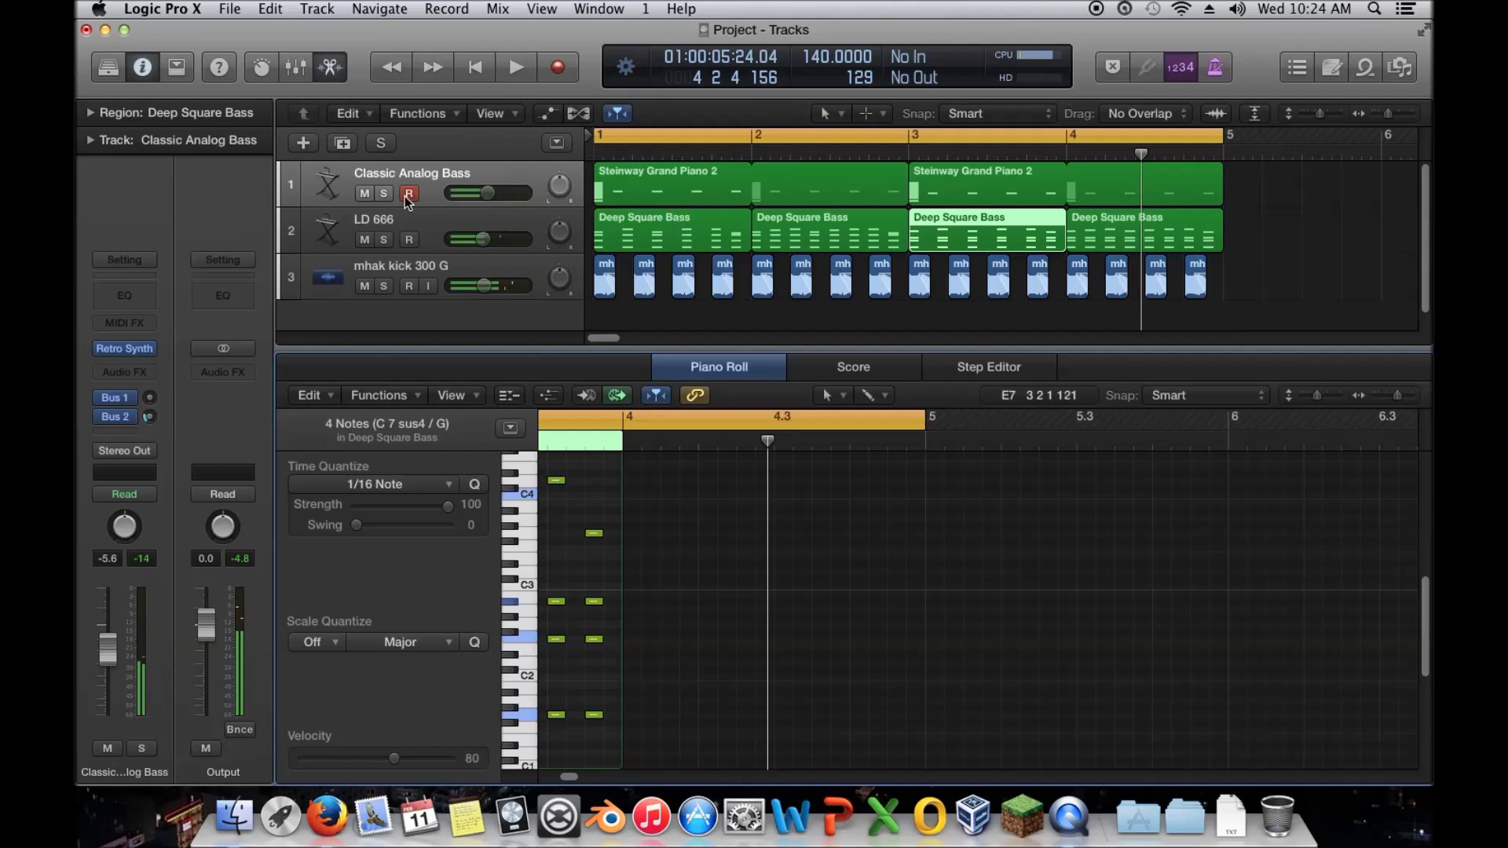
pyautogui.click(383, 193)
pyautogui.click(383, 175)
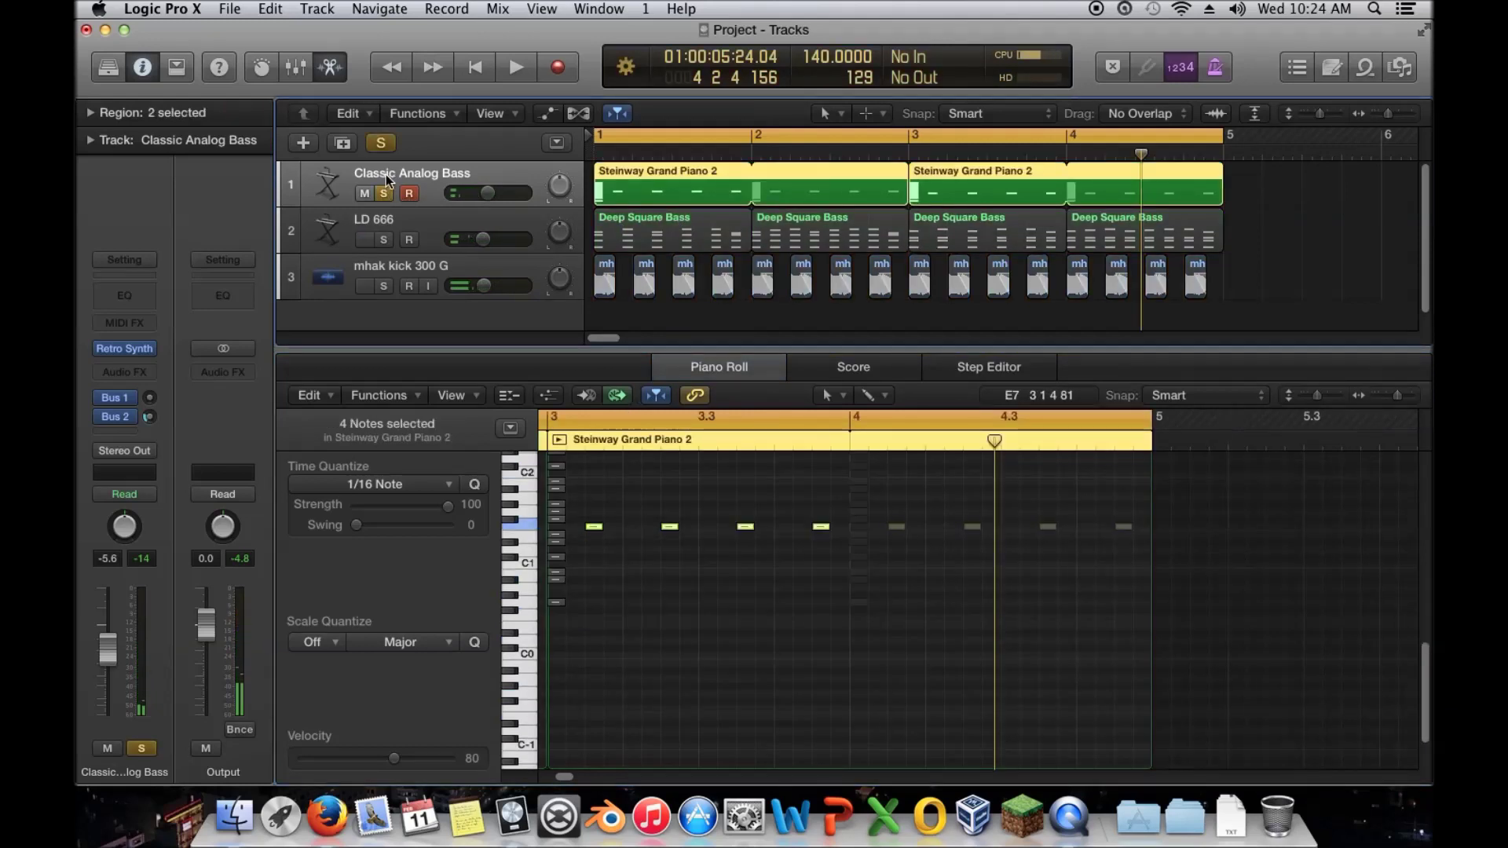
pyautogui.click(650, 228)
pyautogui.press('s')
# Show the bar 1 LD 666 region in the Piano Roll and examine its chord notes
pyautogui.doubleClick(712, 237)
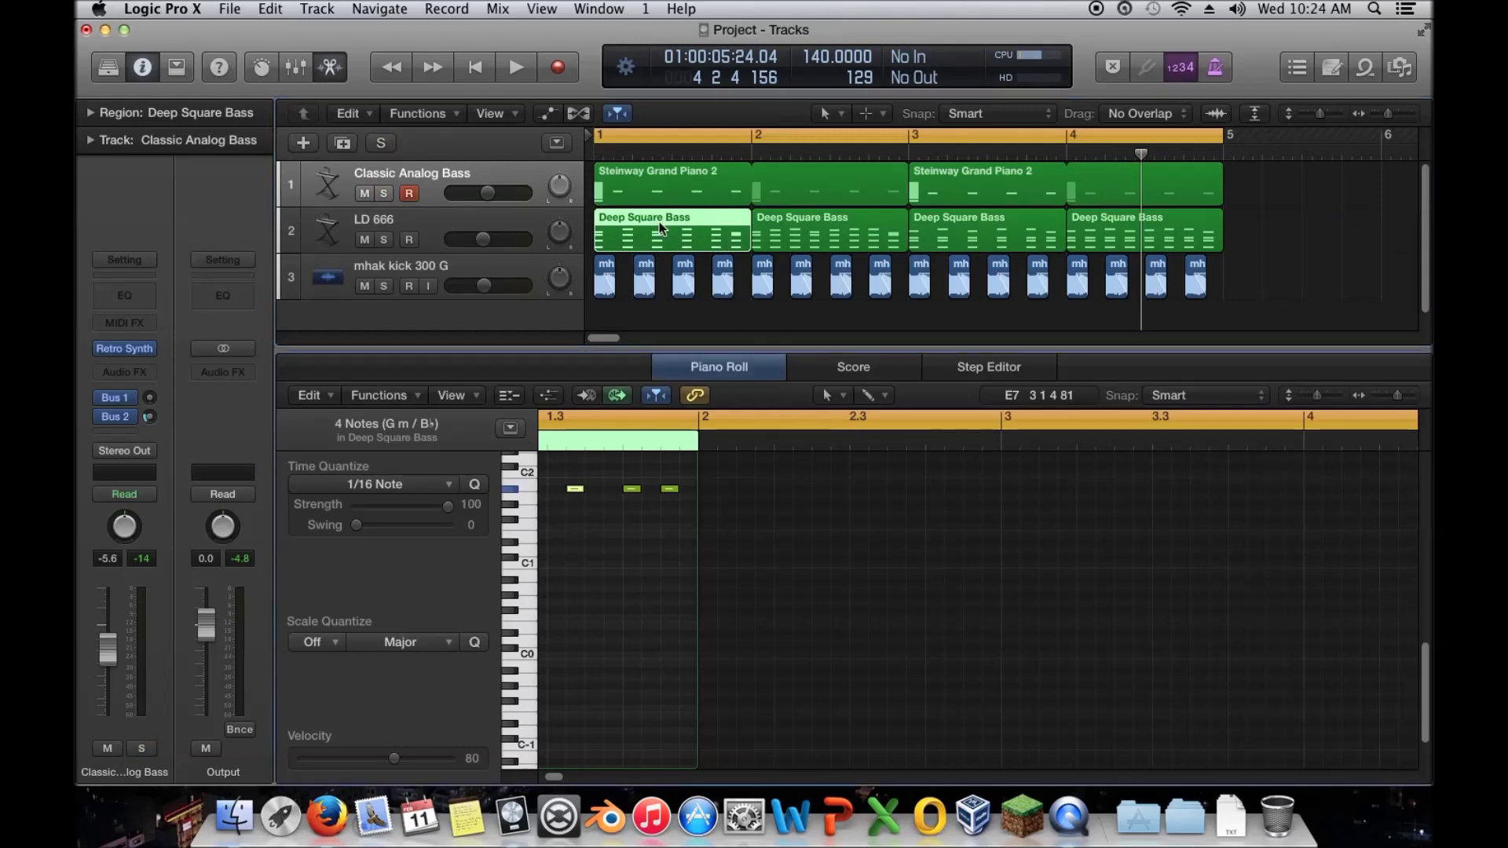
pyautogui.click(684, 596)
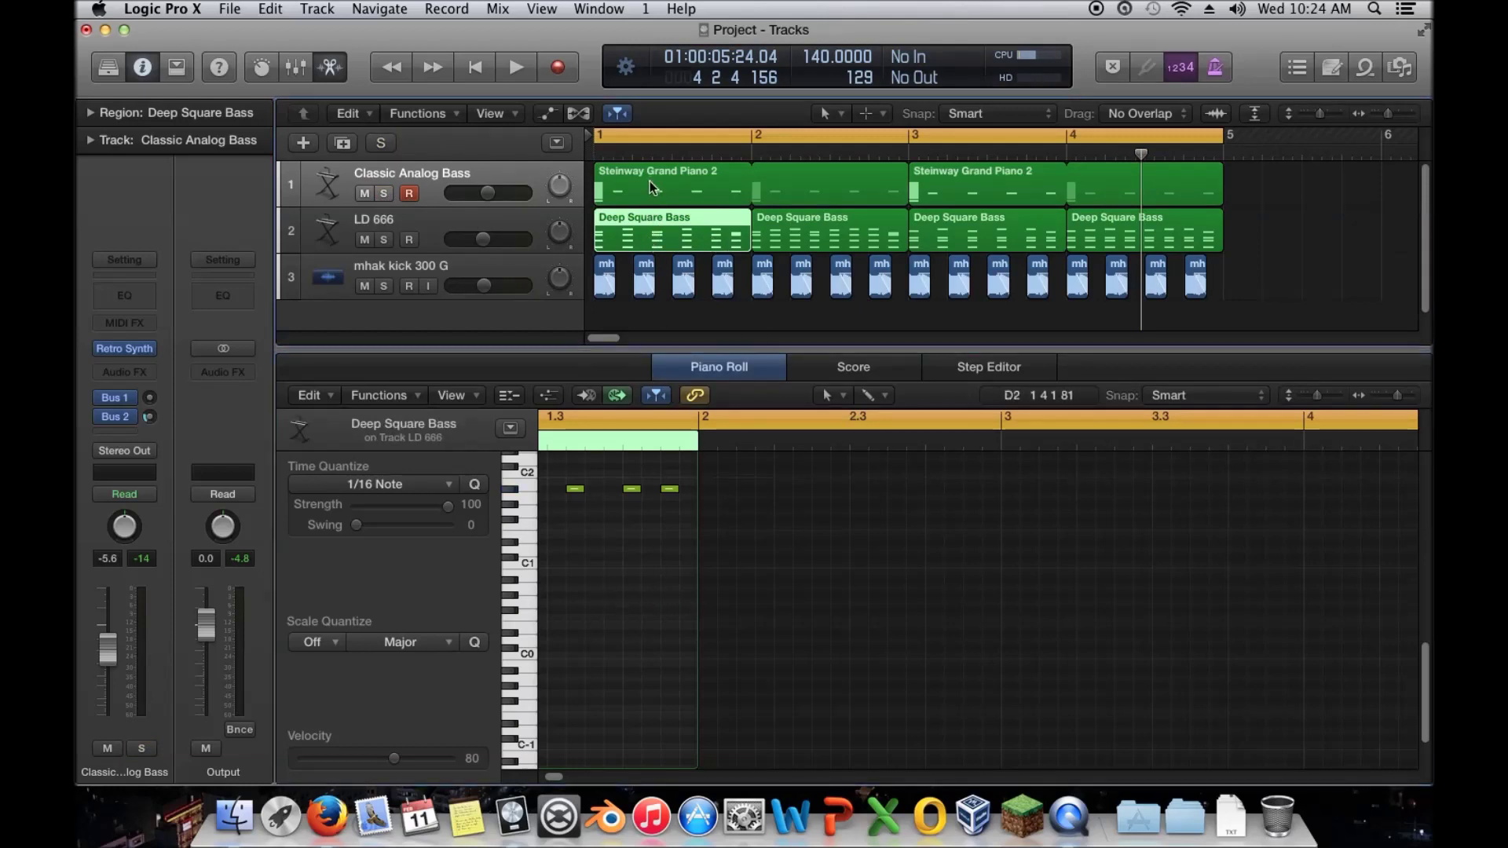
pyautogui.click(651, 234)
pyautogui.scroll(8, 635, 671)
pyautogui.scroll(1, 638, 673)
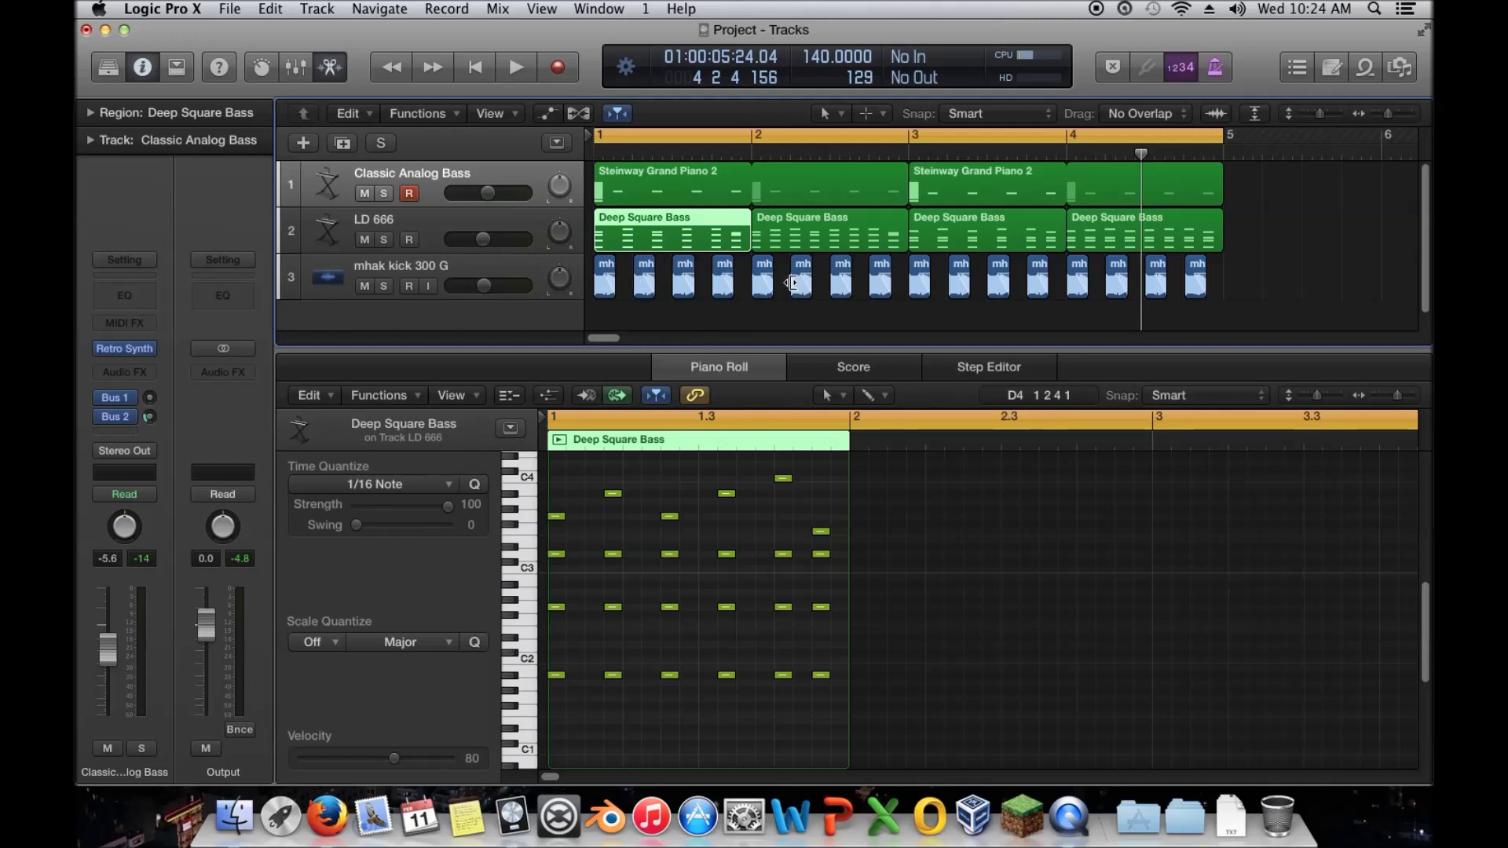
# Play all tracks together through the four bars and return the playhead to the start
pyautogui.press('space')
pyautogui.press('space')
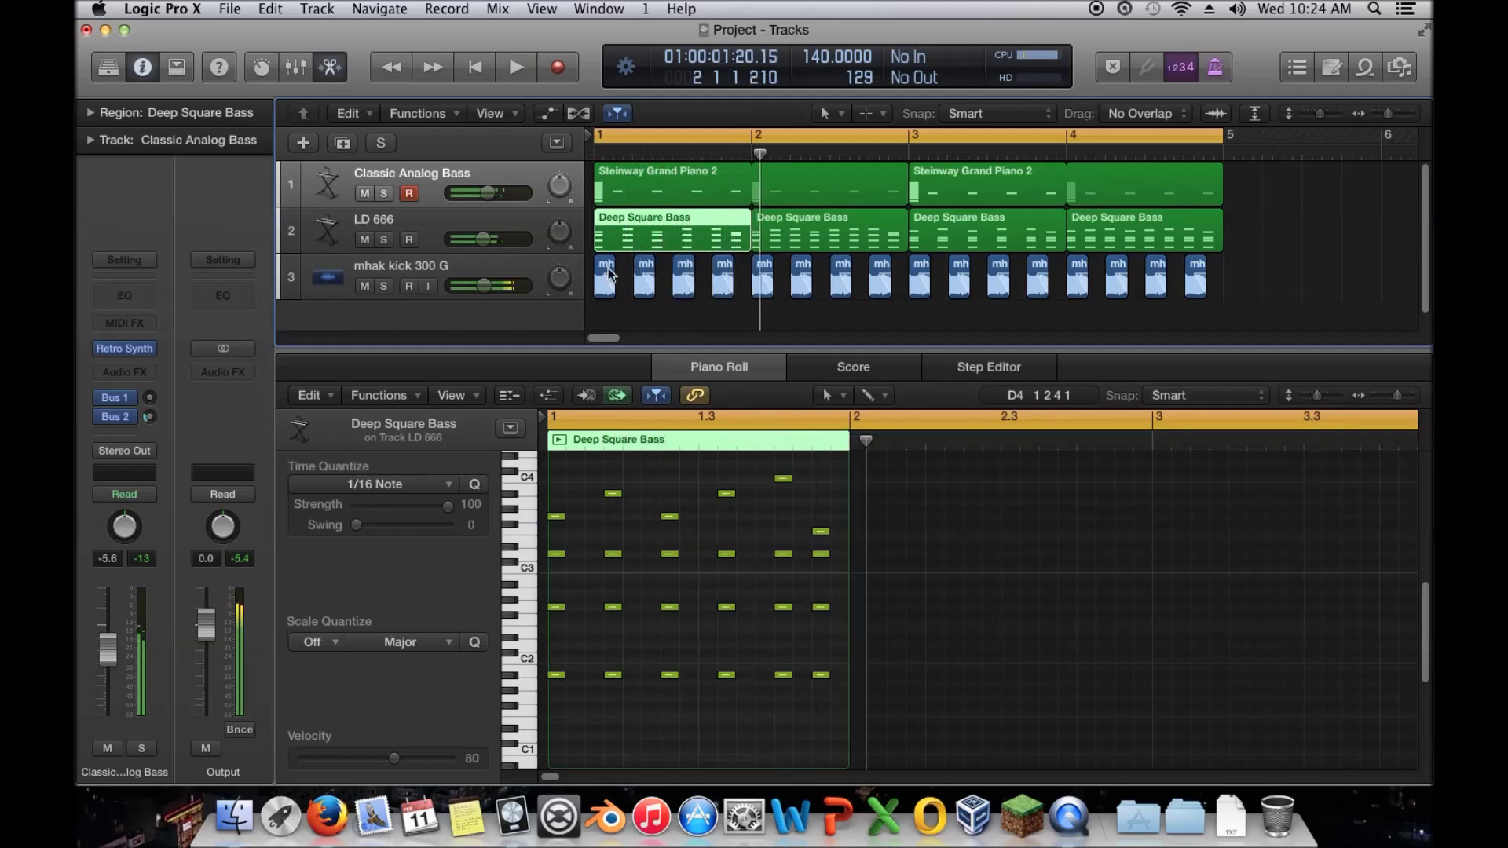
pyautogui.press('Return')
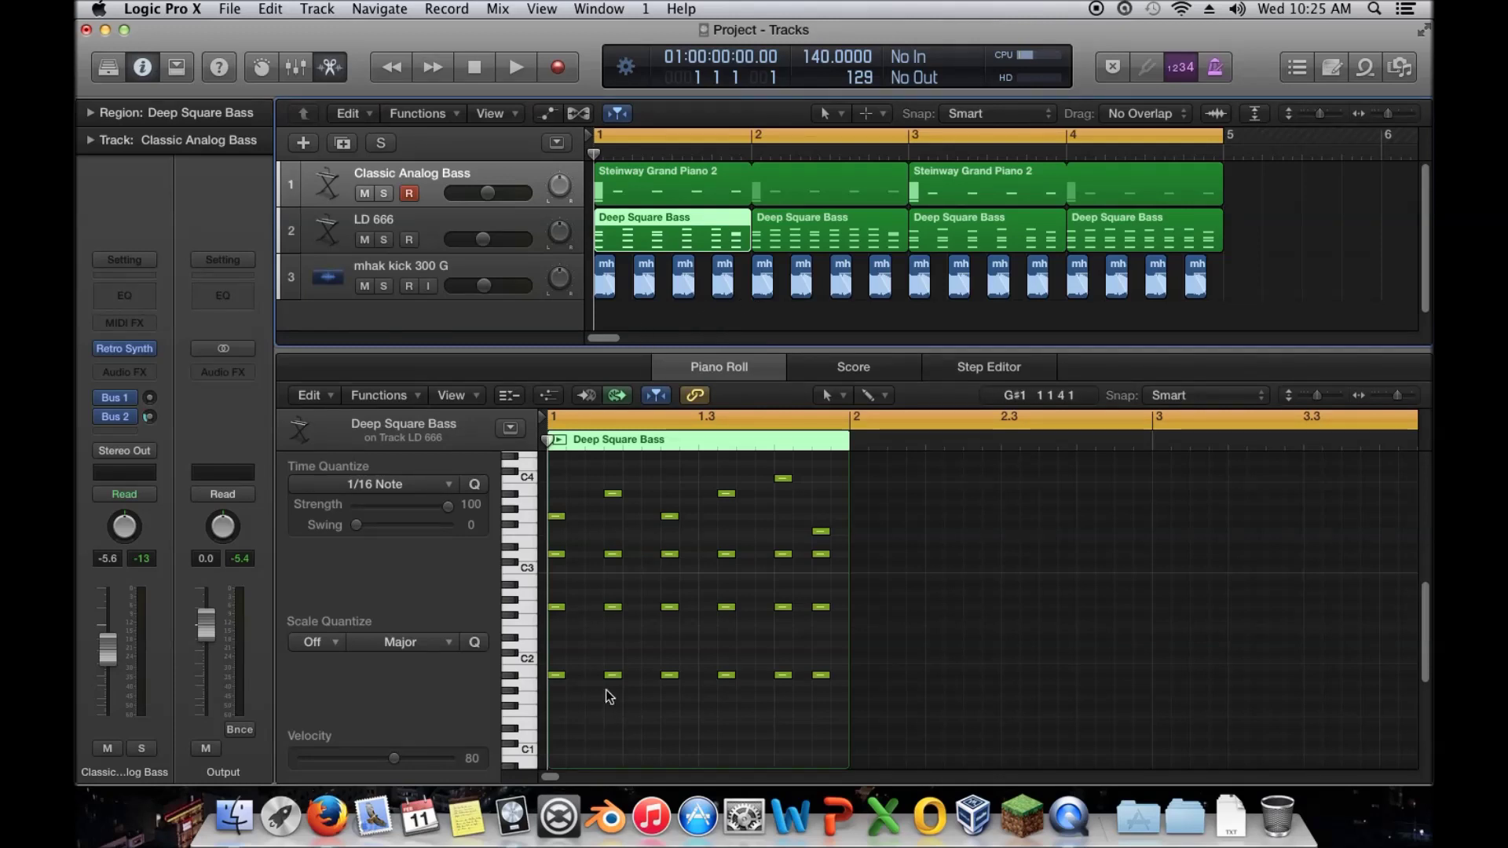
pyautogui.click(747, 151)
pyautogui.press('space')
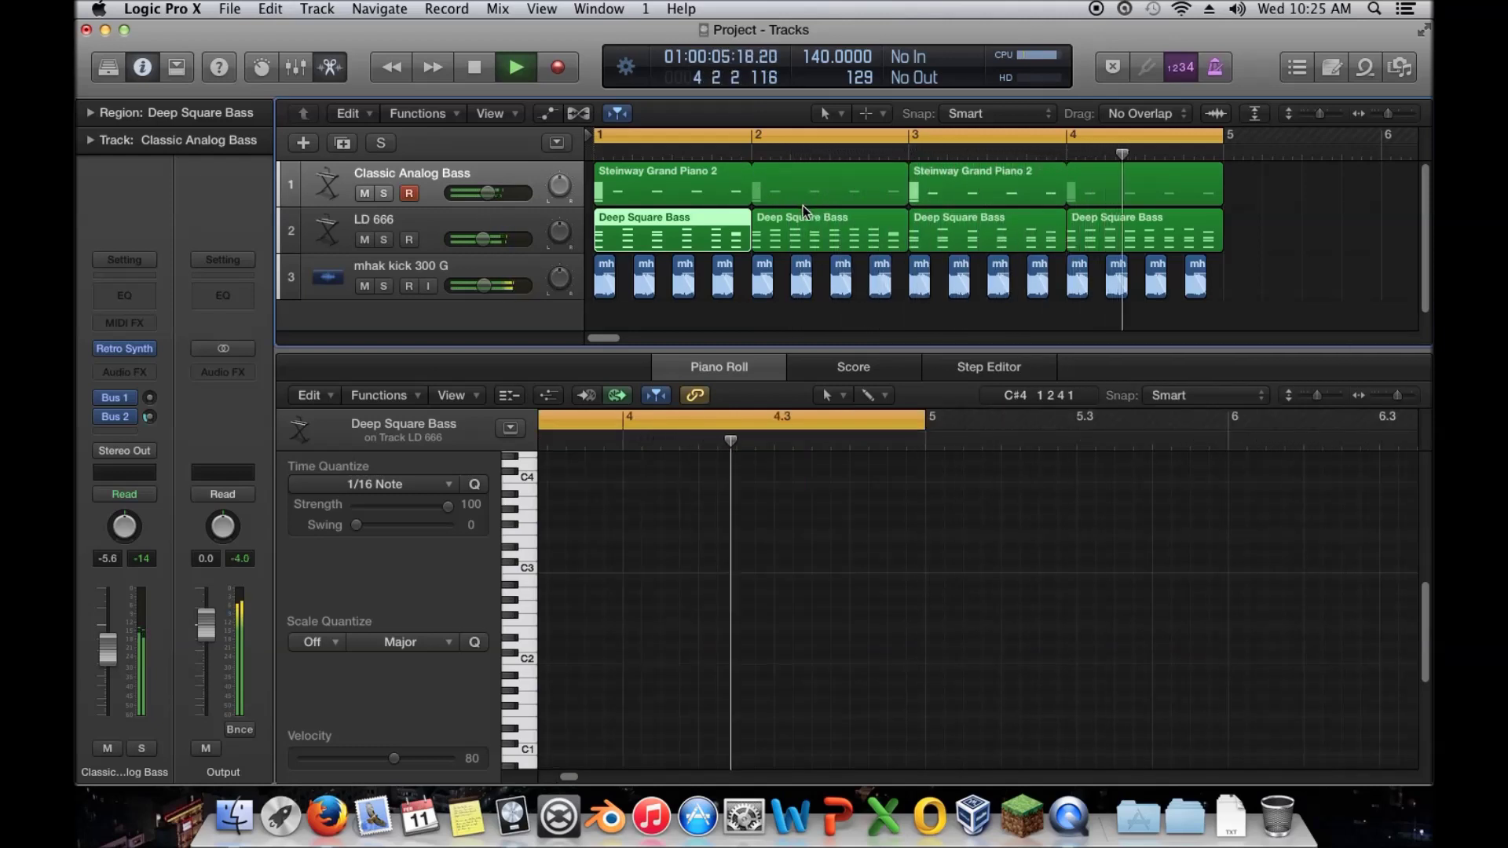
pyautogui.press('space')
pyautogui.press('Return')
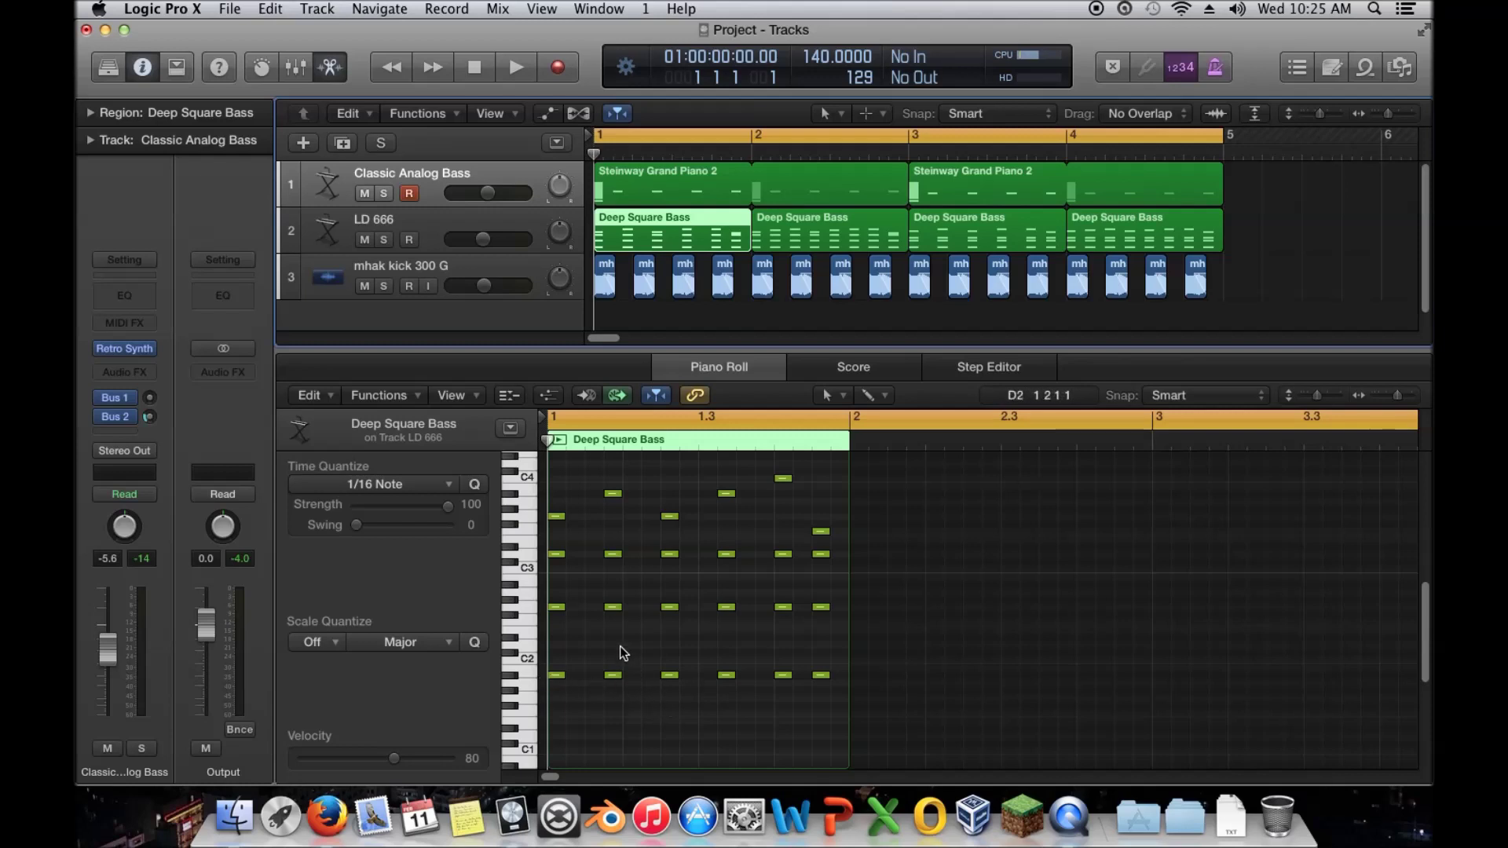
# Play the four-bar loop and replay it starting from the bar 1 LD 666 region
pyautogui.press('space')
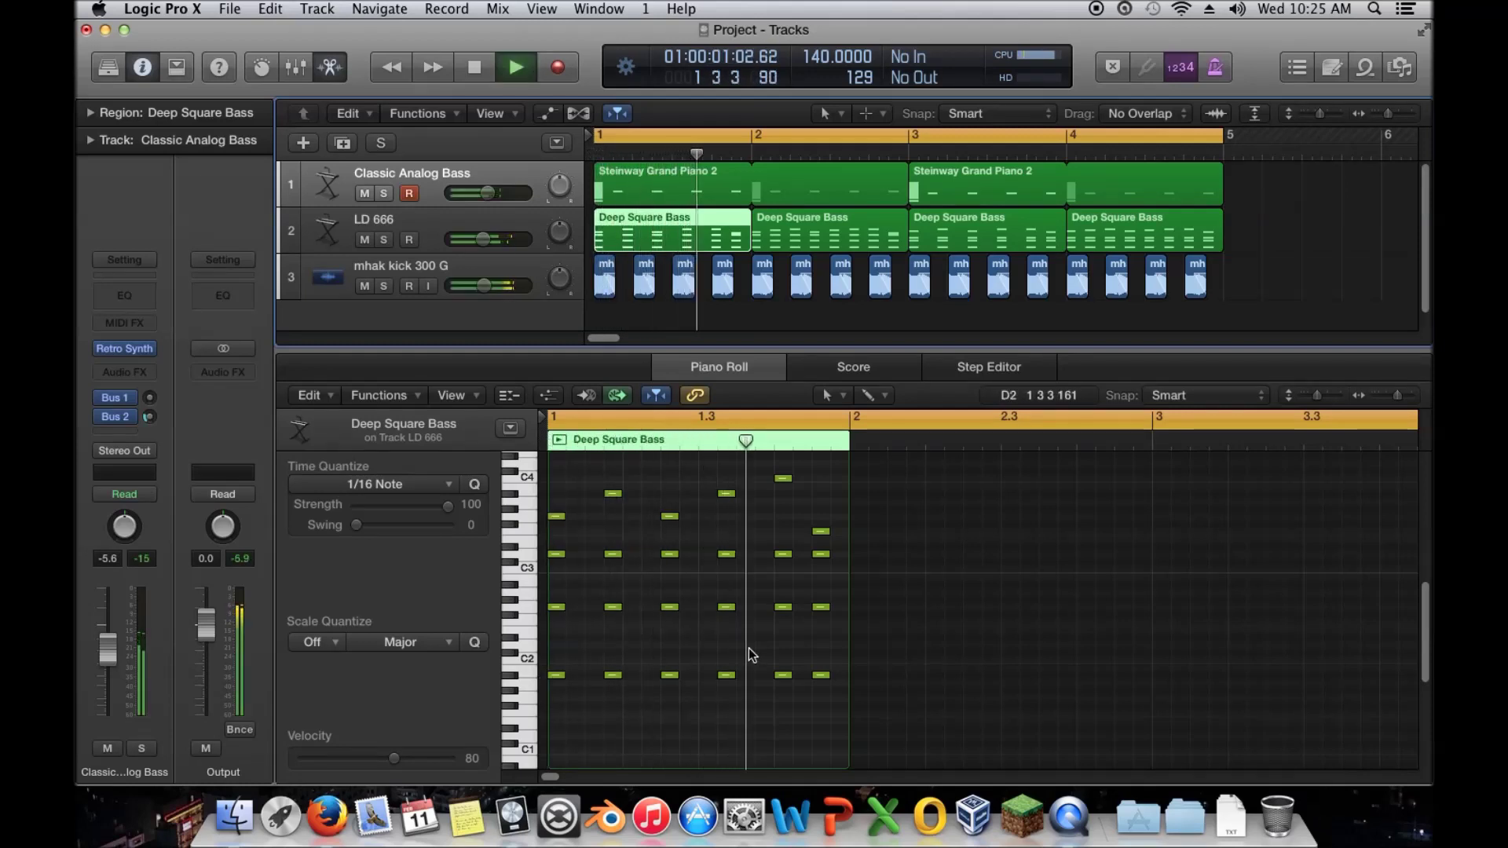
pyautogui.press('space')
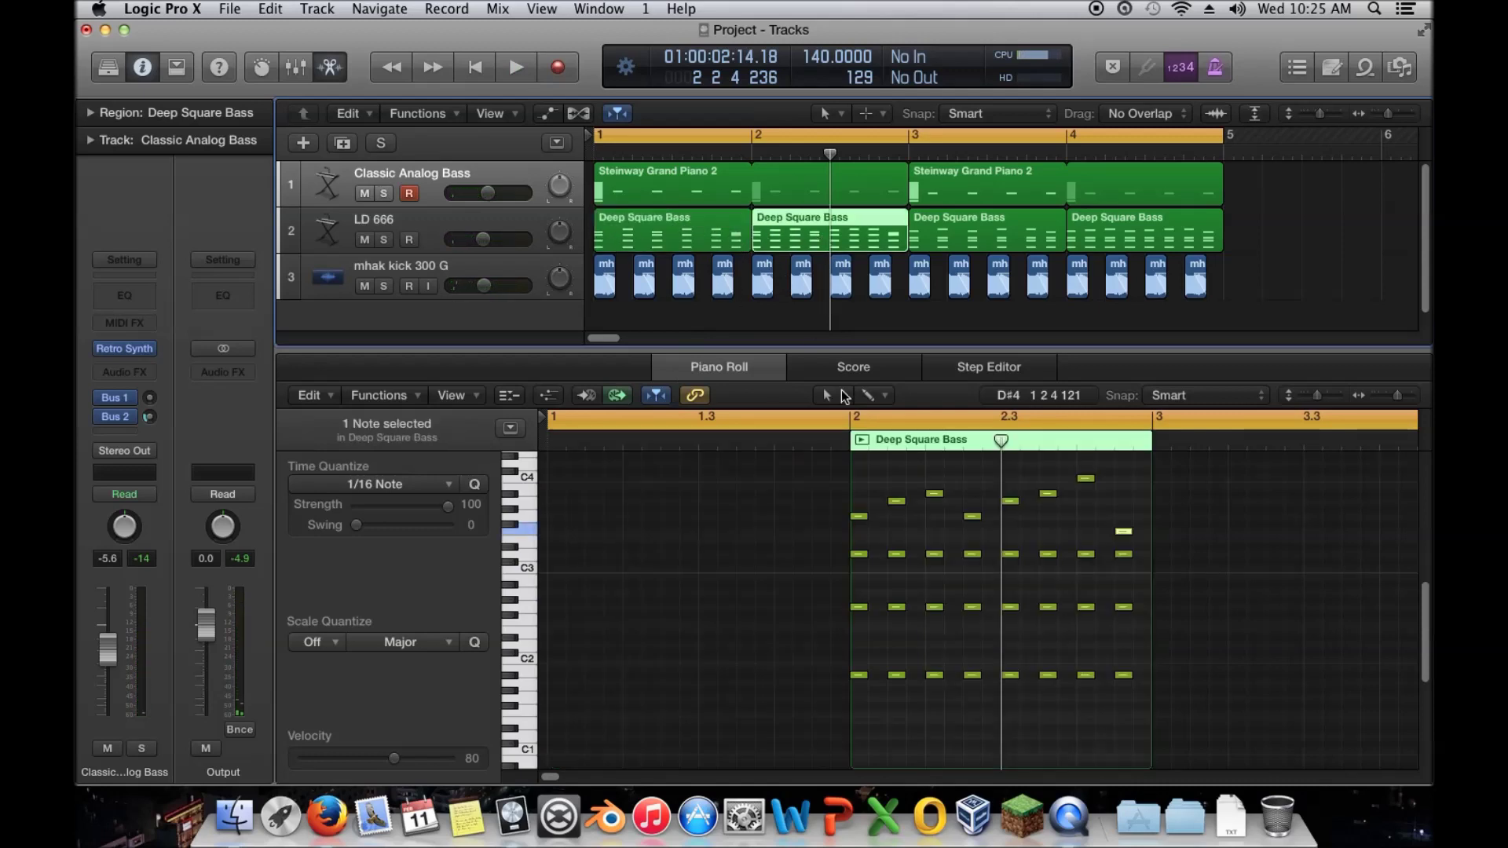
pyautogui.click(653, 229)
pyautogui.hotkey('shift', 'space')
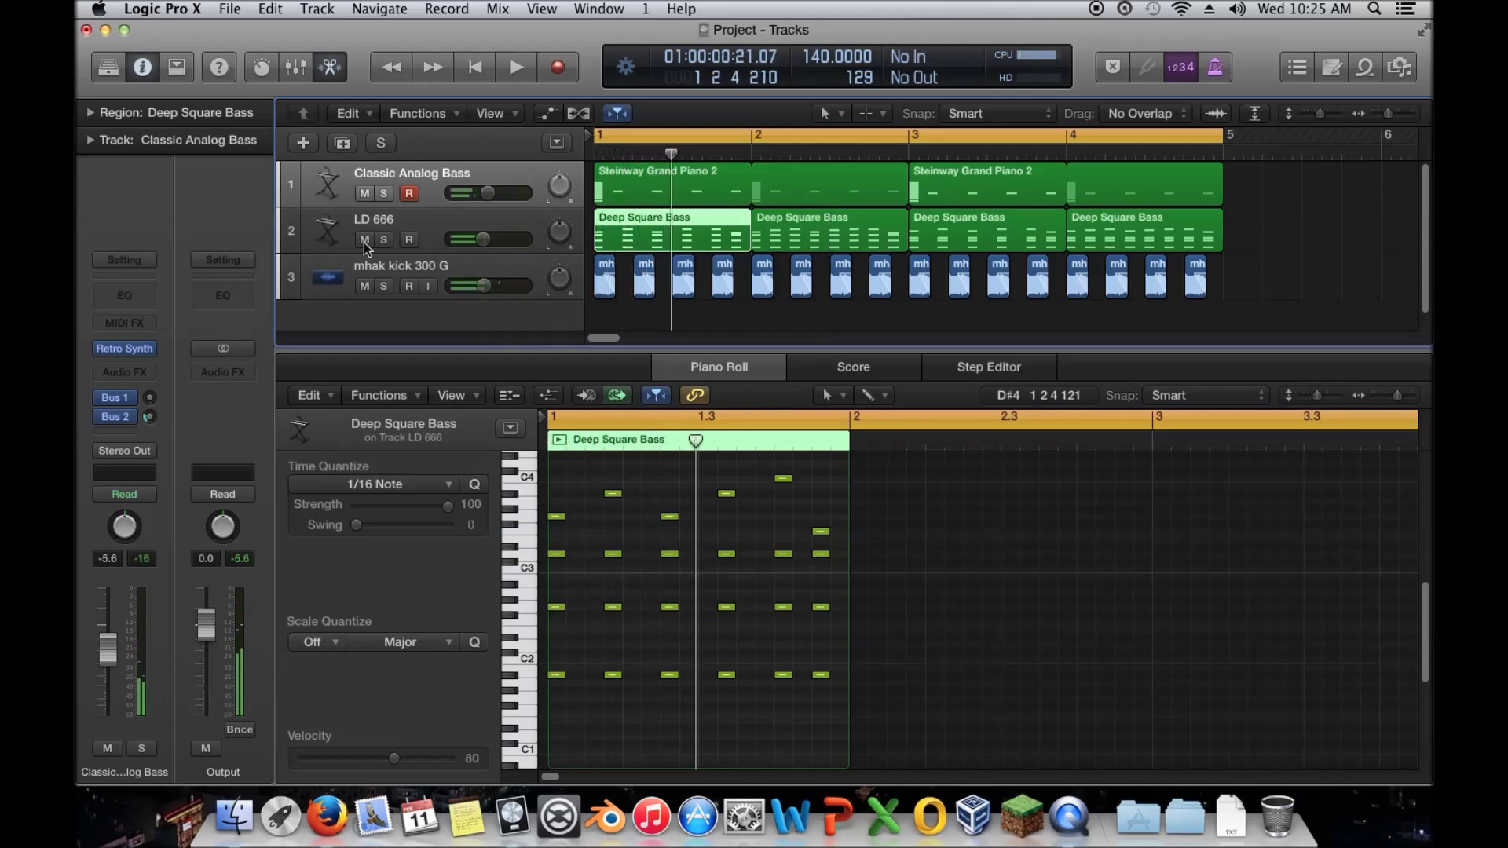
# Choose a side-chain source for the Compressor on the LD 666 track and close the plug-in
pyautogui.click(330, 225)
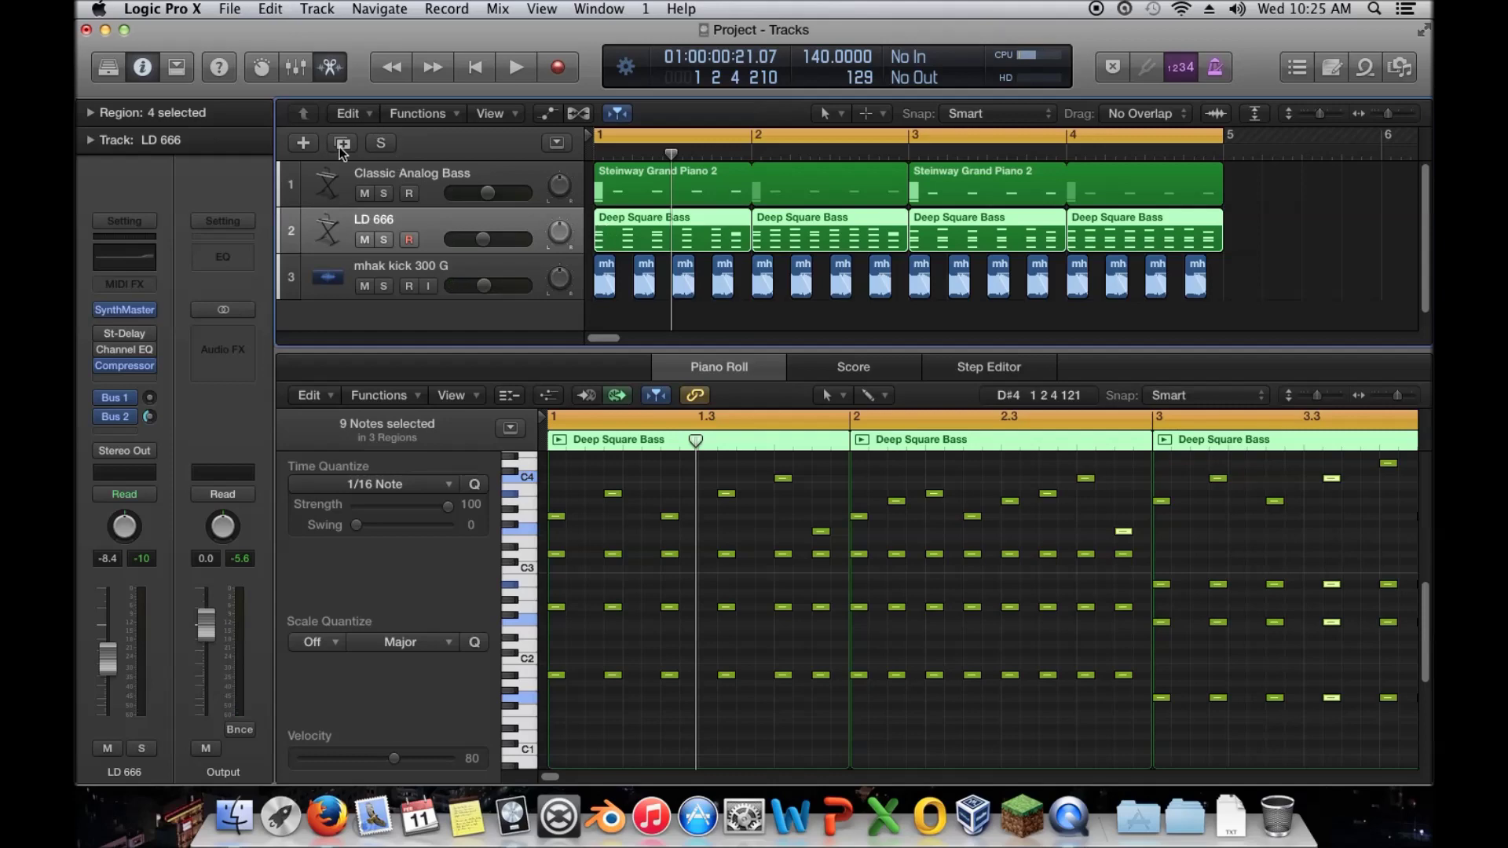
pyautogui.click(124, 366)
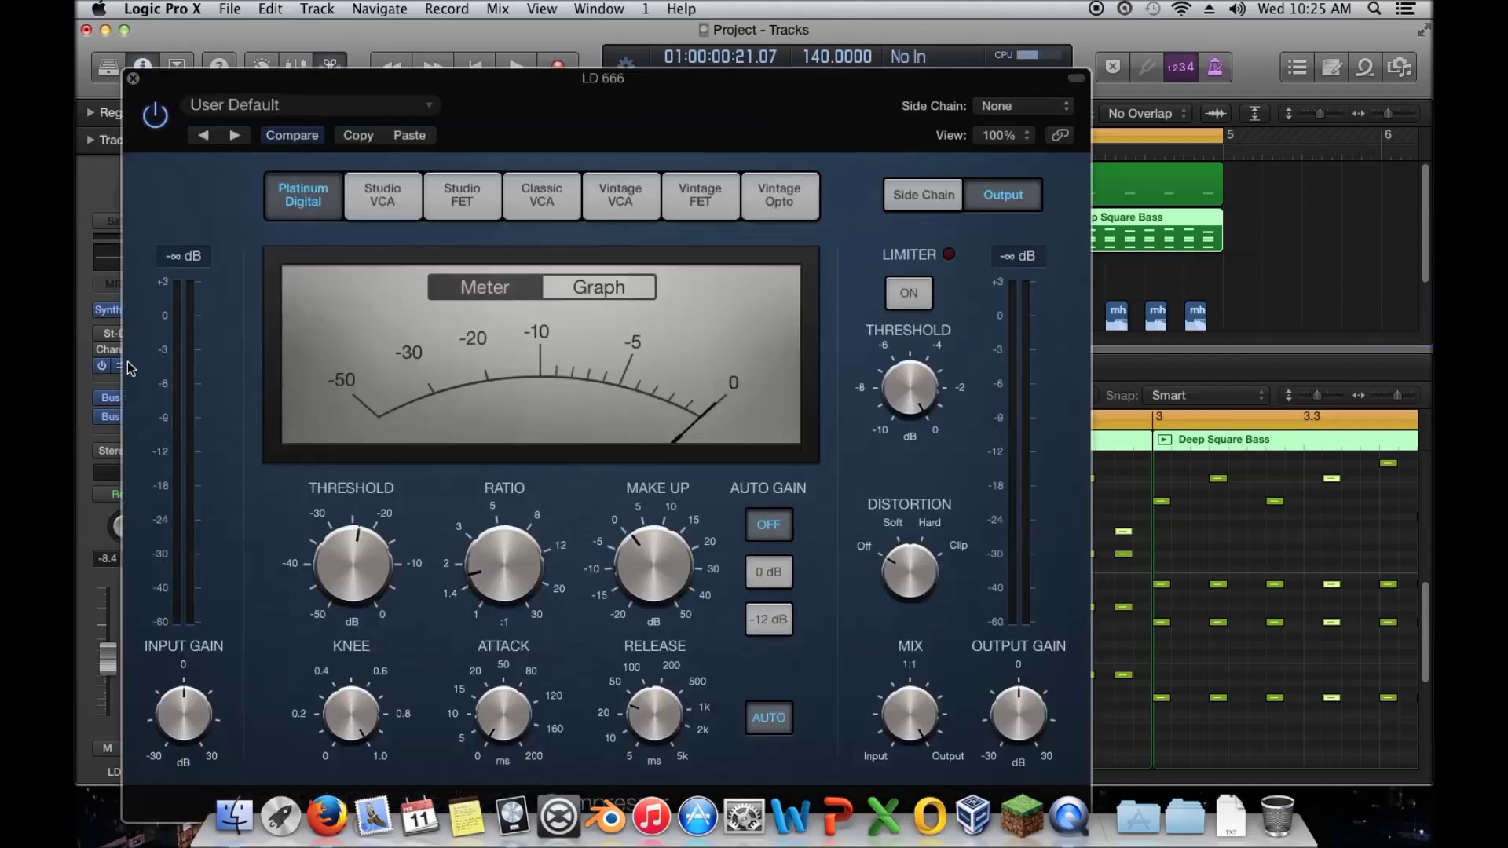
pyautogui.click(1025, 105)
pyautogui.click(1013, 239)
pyautogui.click(132, 77)
# Duplicate the LD 666 track, mute the original and copy its four chord regions onto the duplicate
pyautogui.click(365, 239)
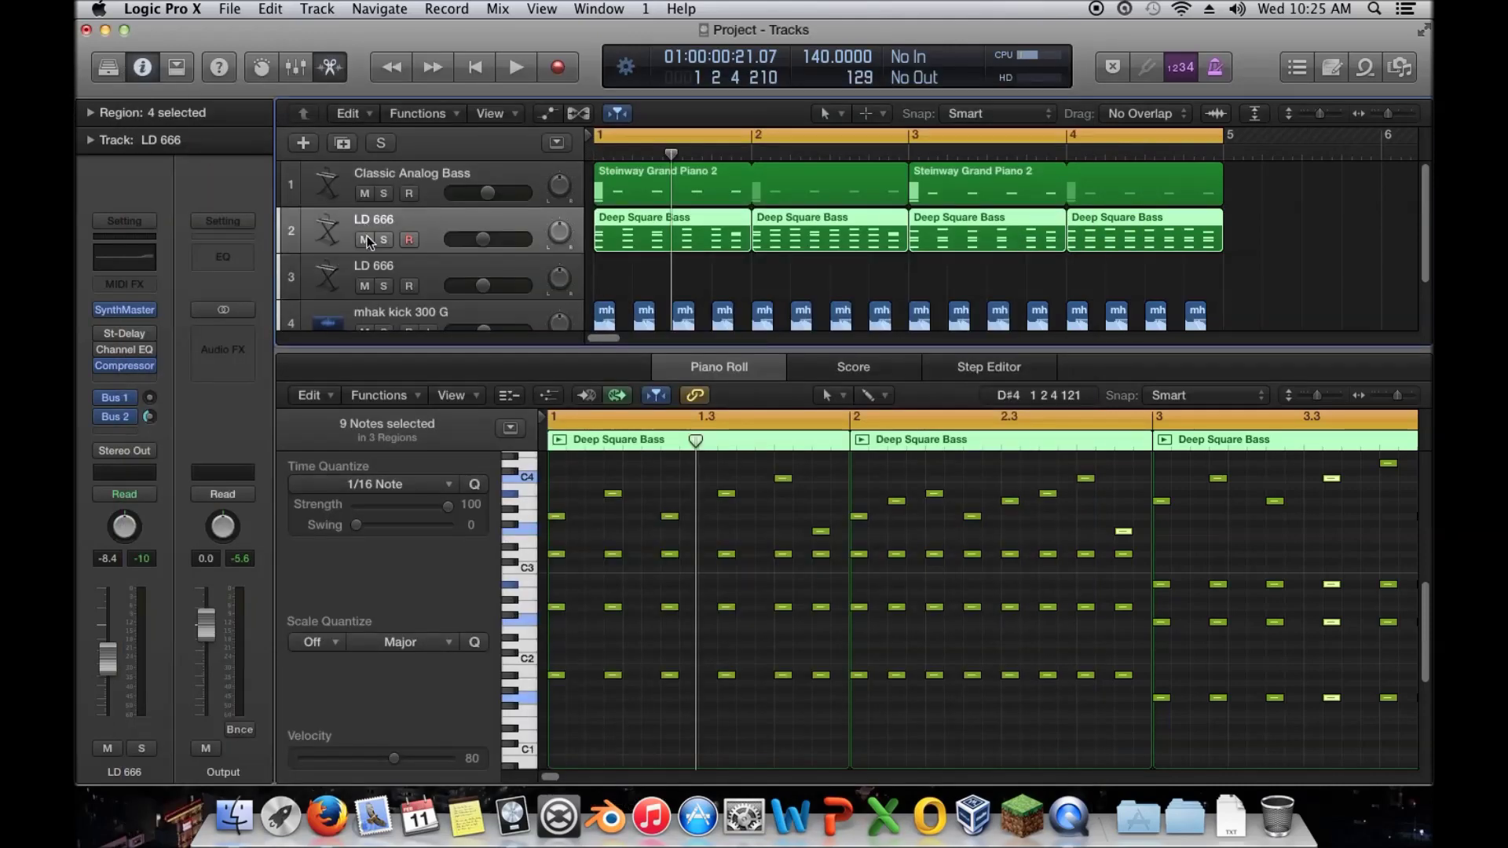
pyautogui.moveTo(1220, 264); pyautogui.dragTo(664, 283)
pyautogui.click(381, 267)
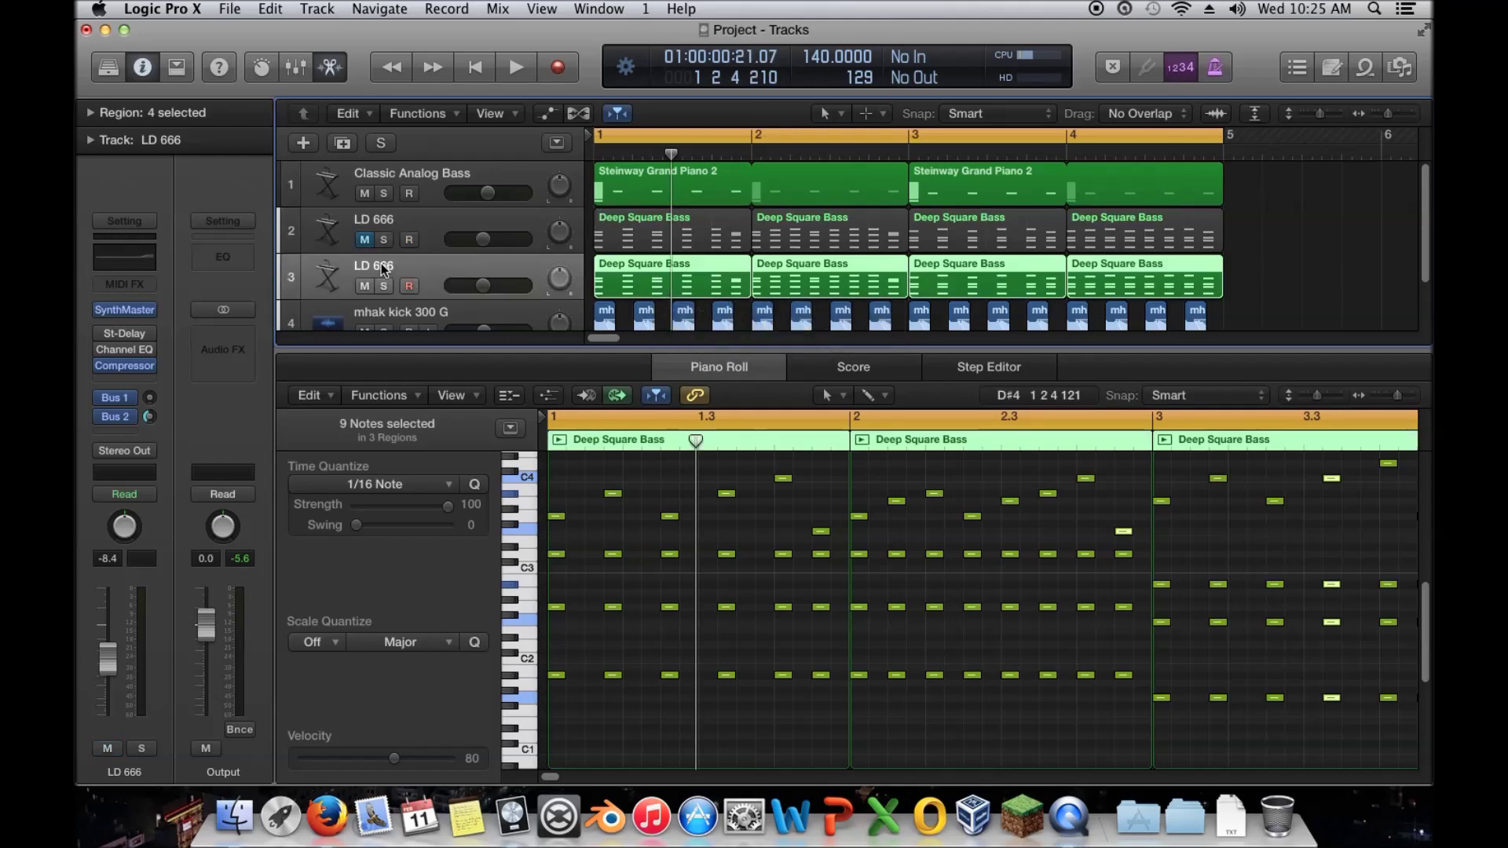
# Load the KB Trance Keys preset in SynthMaster on the duplicated LD 666 track
pyautogui.click(131, 310)
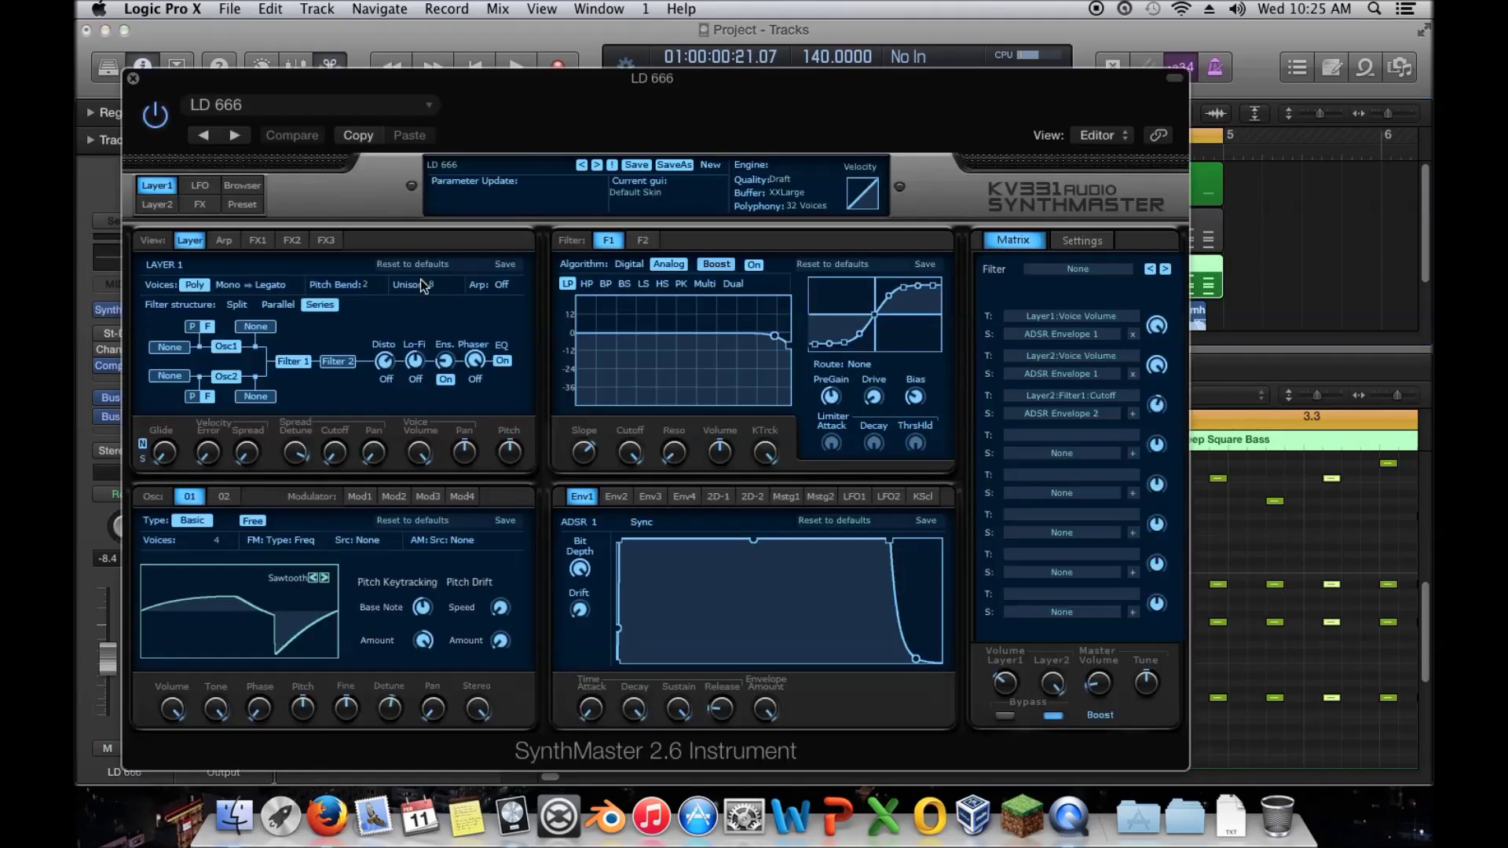
pyautogui.click(245, 189)
pyautogui.scroll(-15, 883, 472)
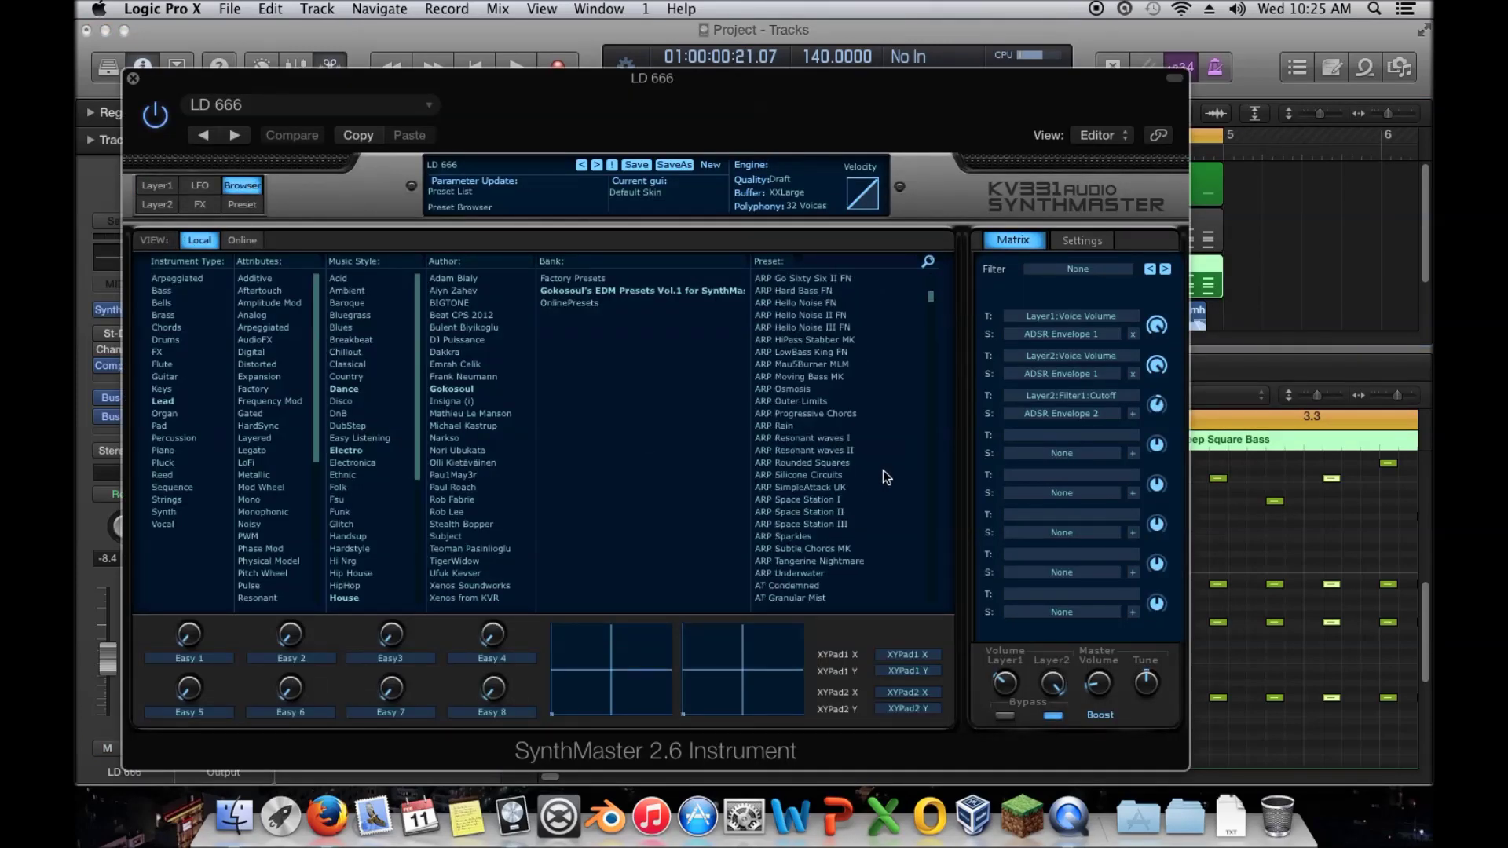
pyautogui.scroll(-15, 884, 476)
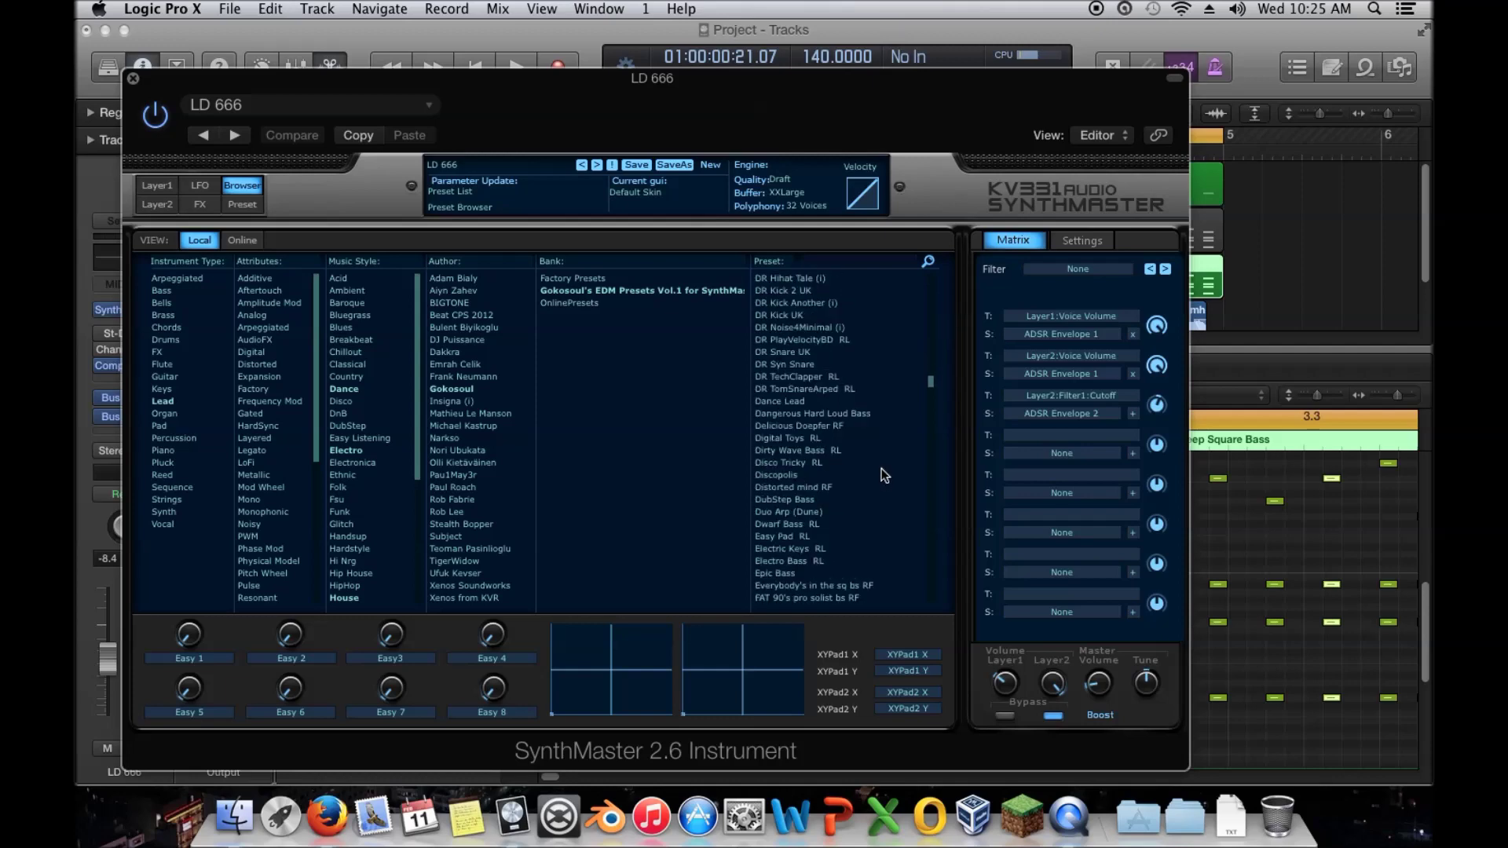
pyautogui.scroll(3, 883, 475)
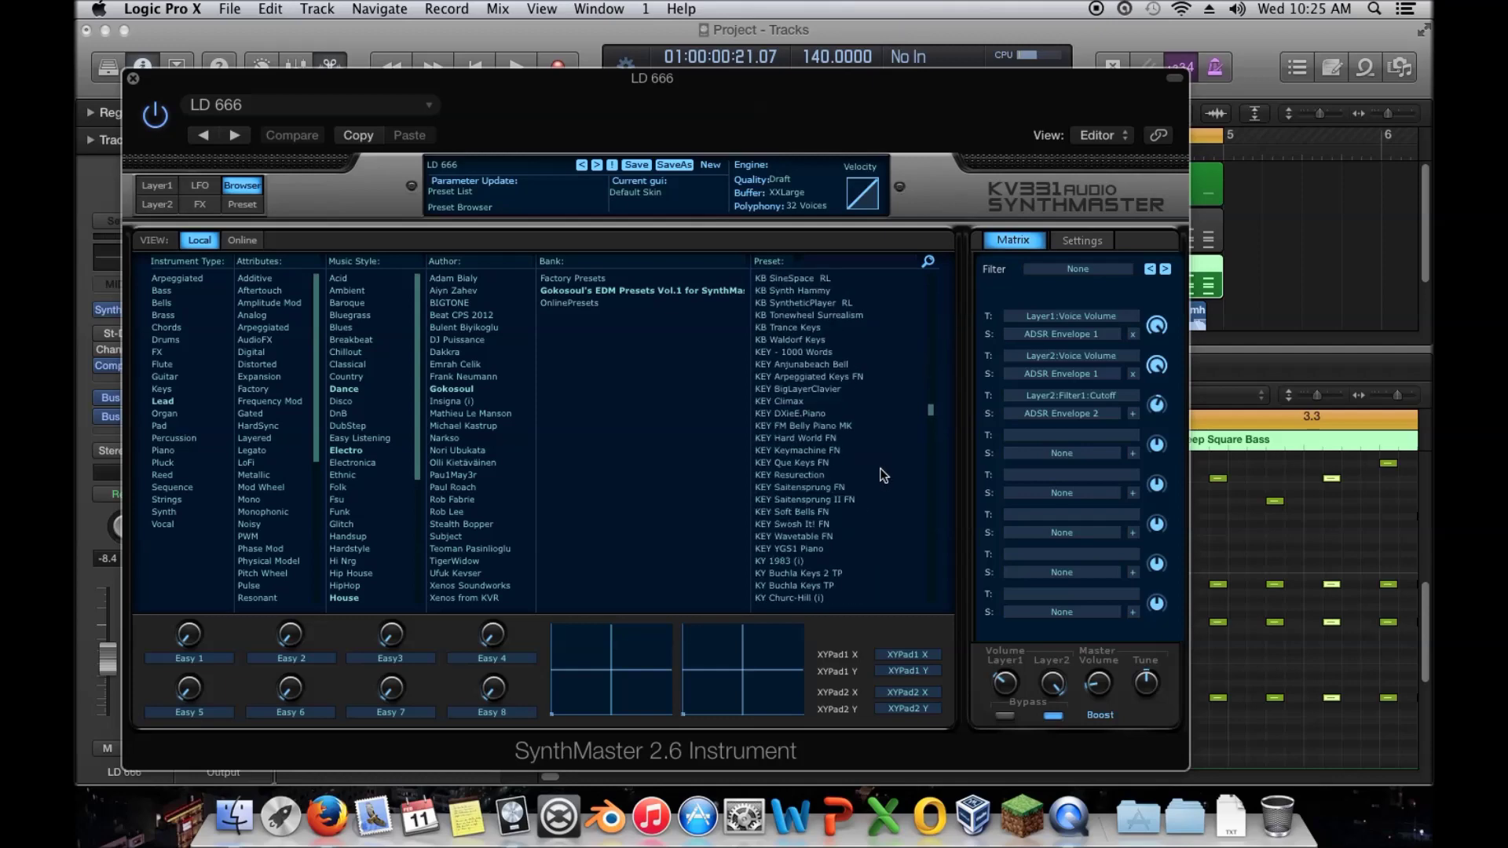
pyautogui.click(817, 329)
pyautogui.click(133, 78)
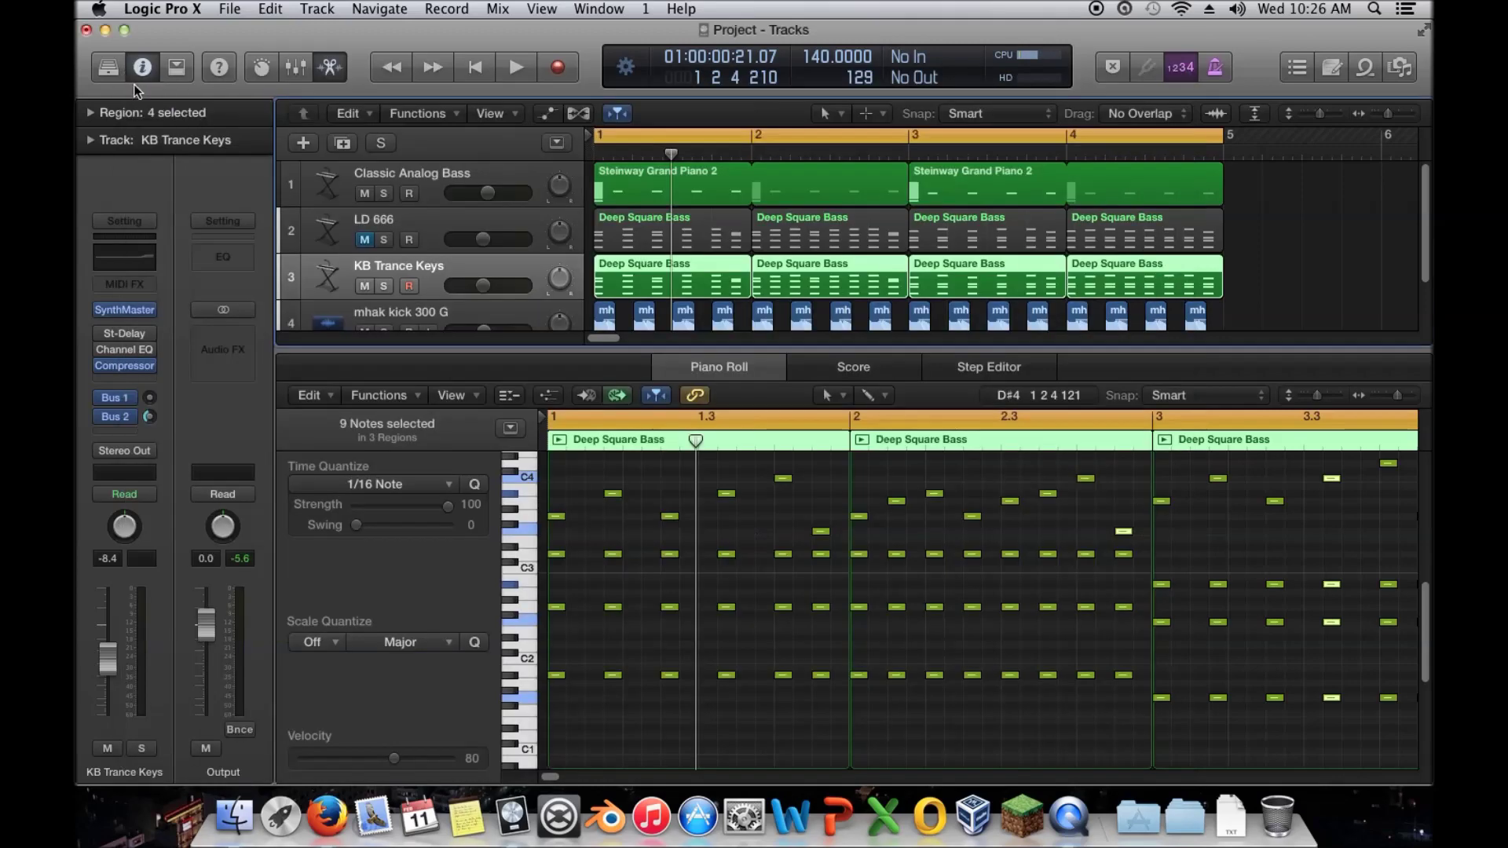
# Audition KEY Soft Bells FN, KEY Swosh It! FN and KEY YGS1 Piano on the duplicate chord track during loop playback
pyautogui.click(124, 309)
pyautogui.scroll(-15, 804, 388)
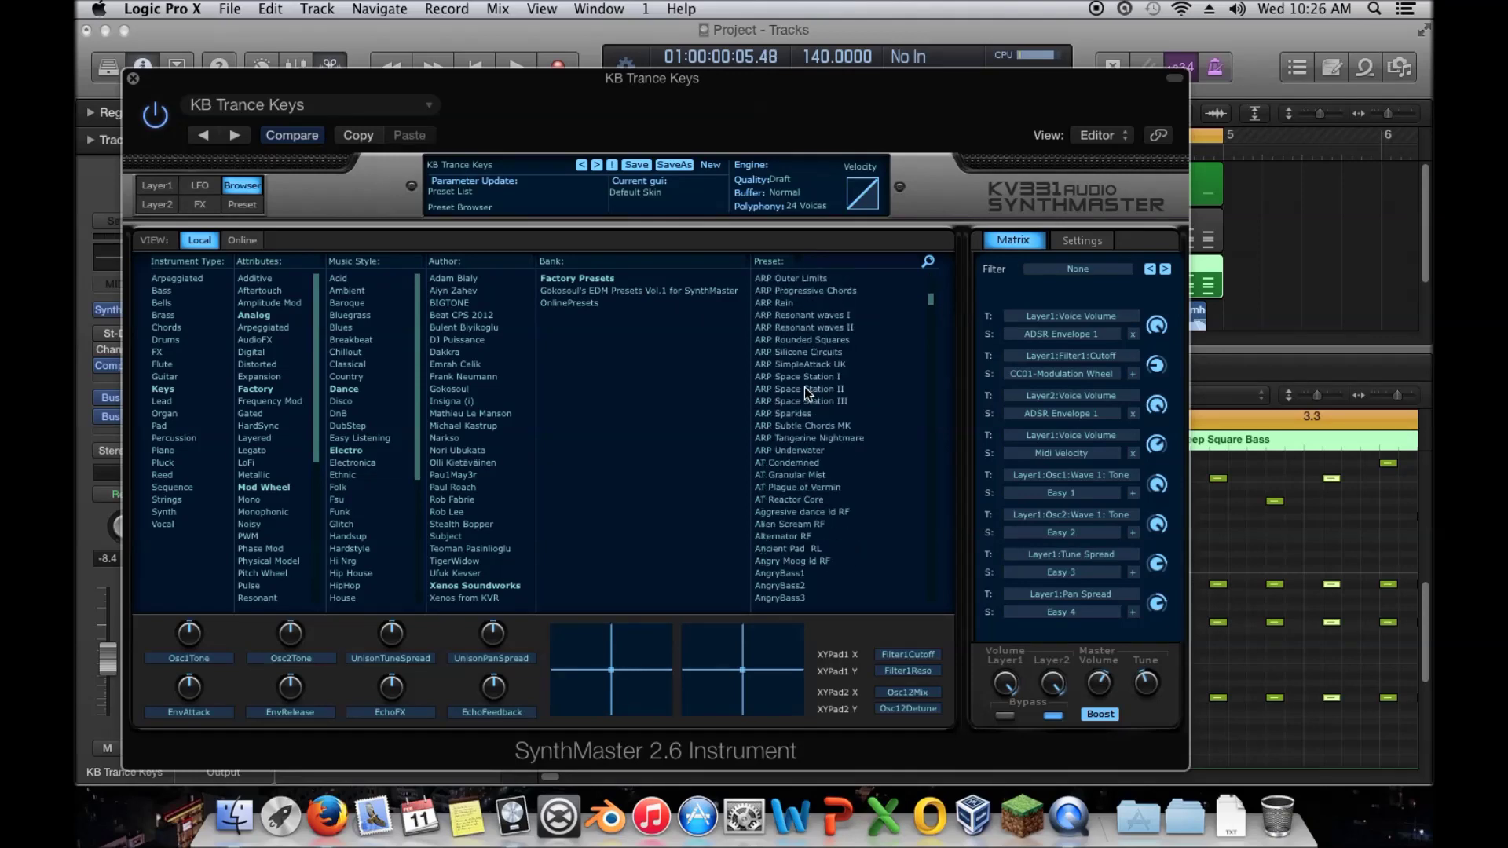
pyautogui.scroll(-13, 817, 394)
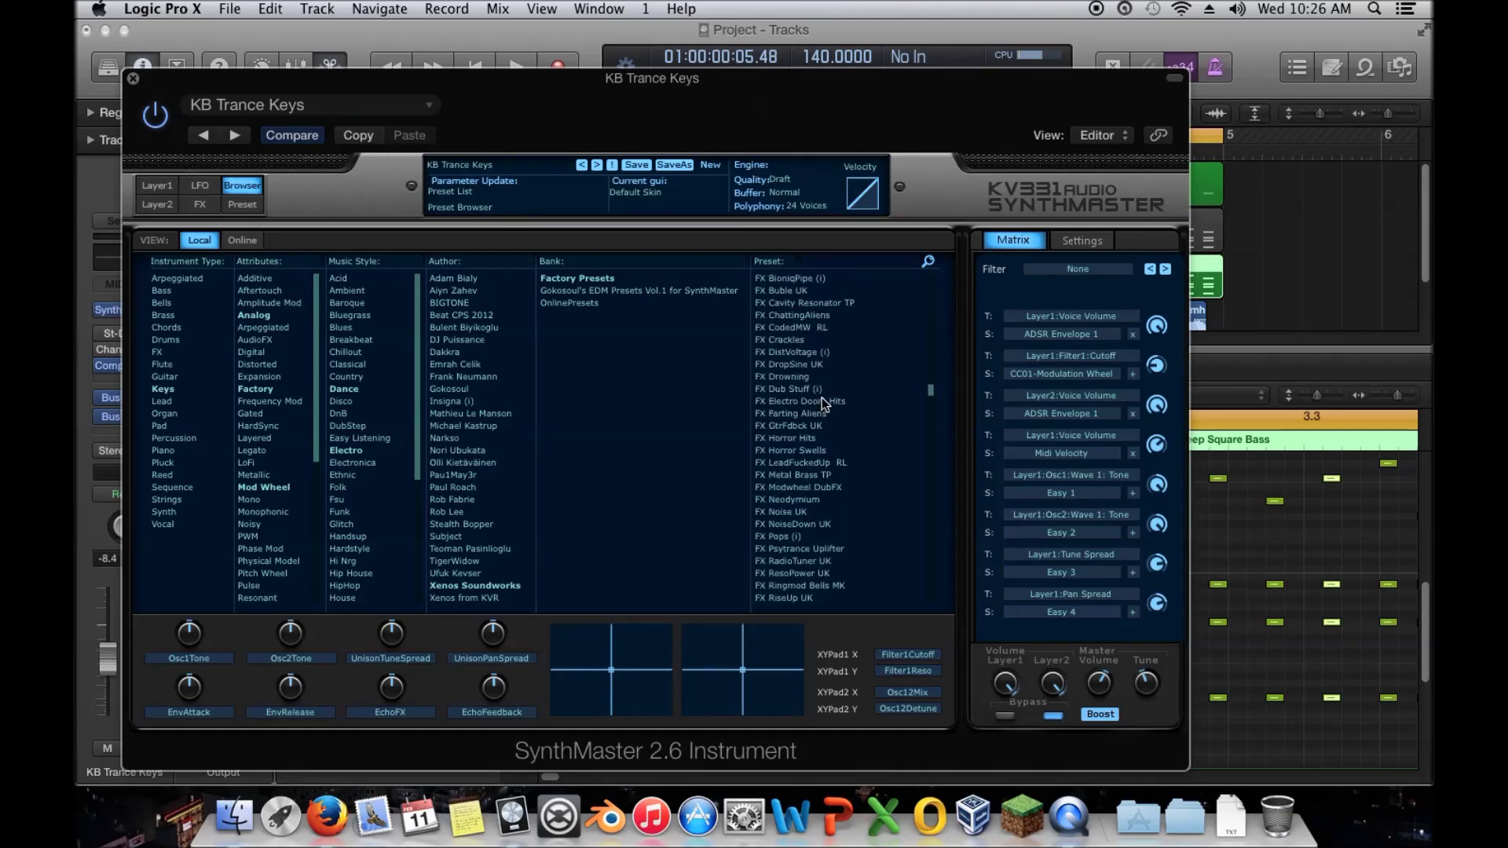
pyautogui.scroll(5, 821, 398)
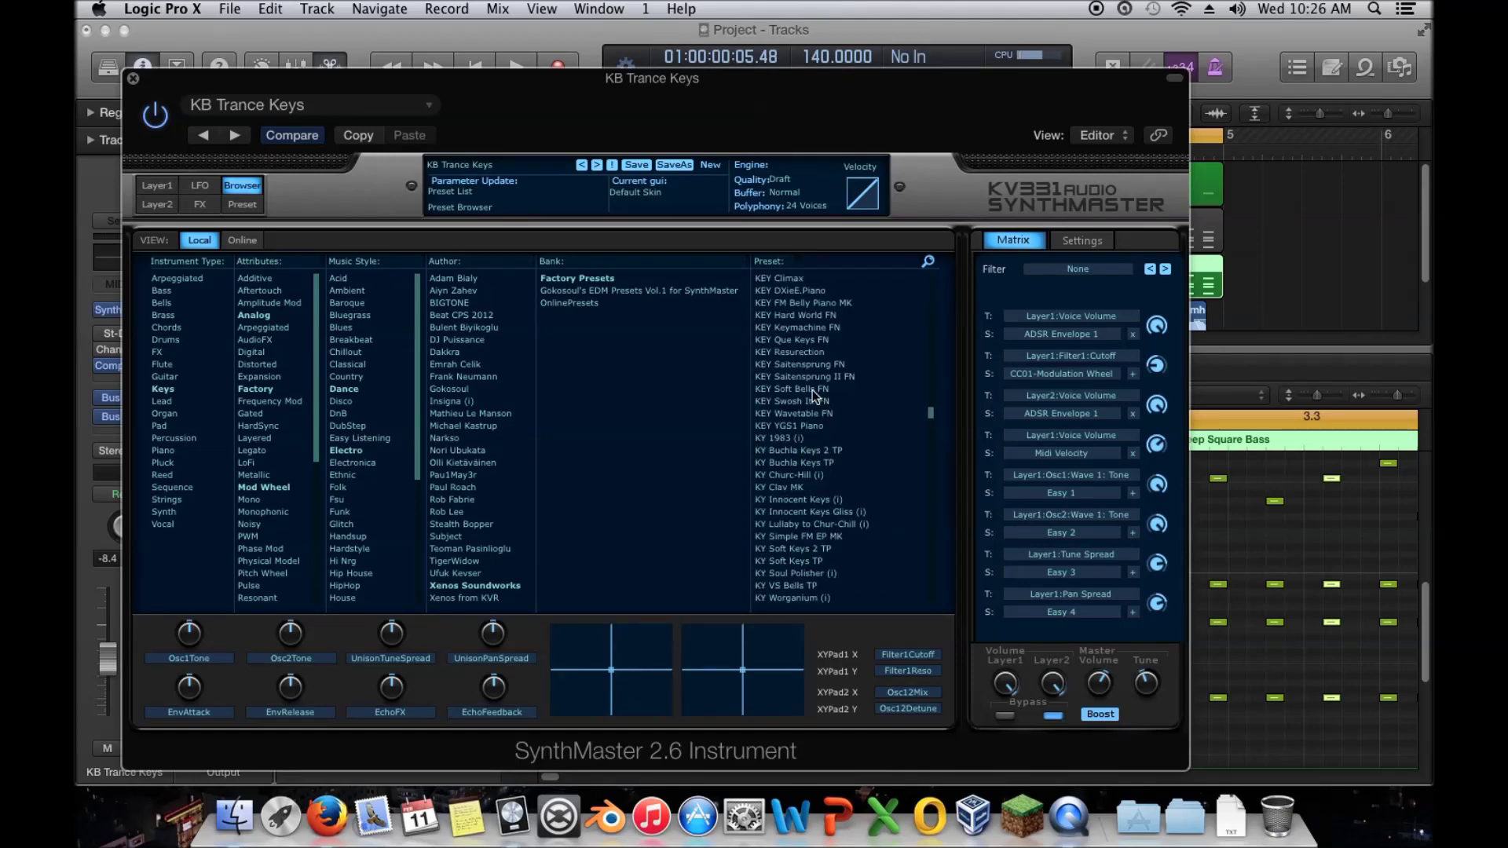
pyautogui.click(794, 389)
pyautogui.press('space')
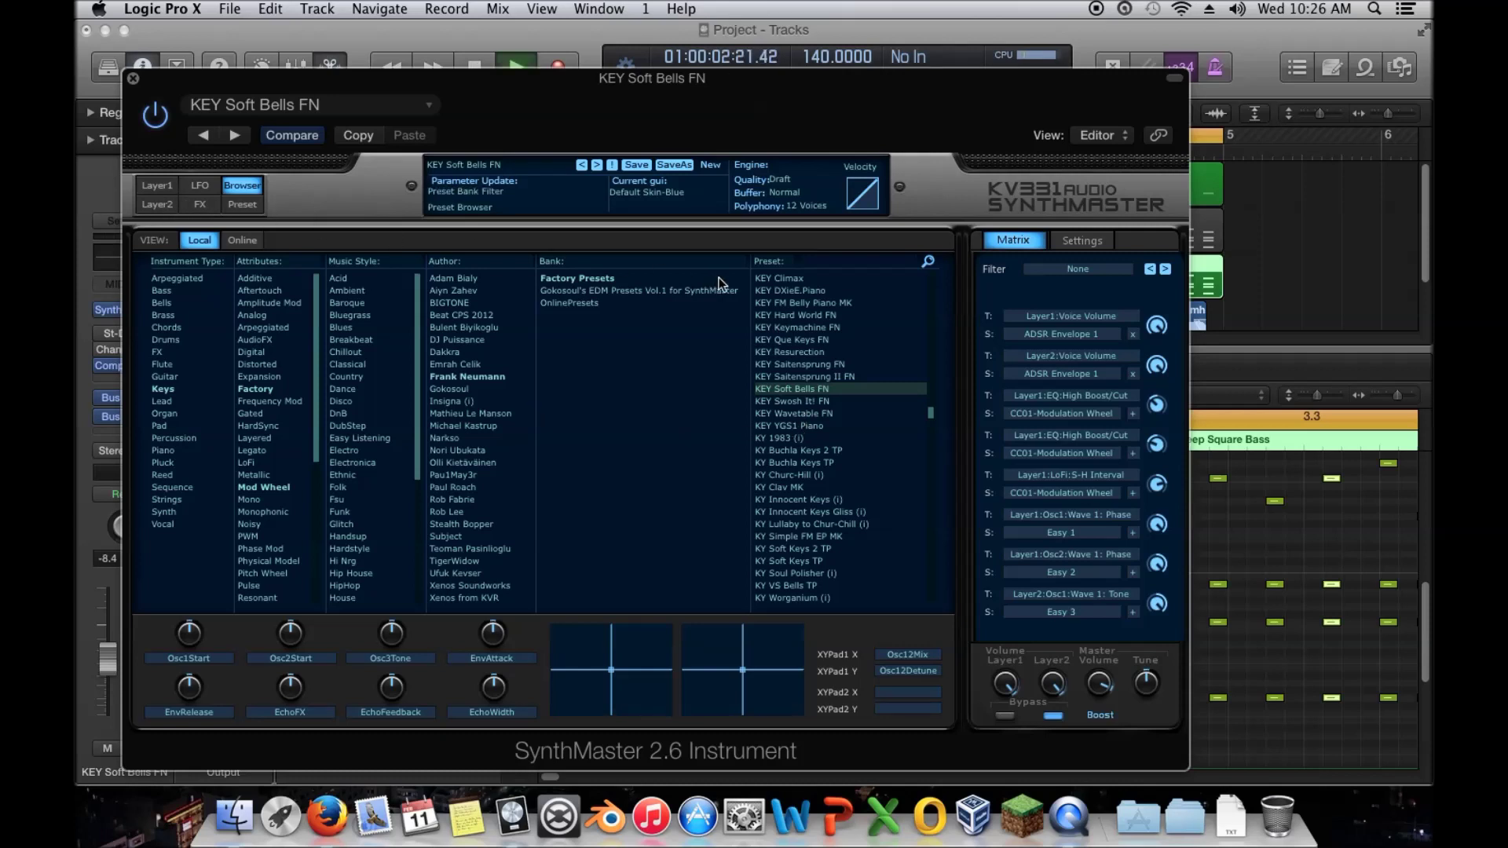
pyautogui.click(804, 400)
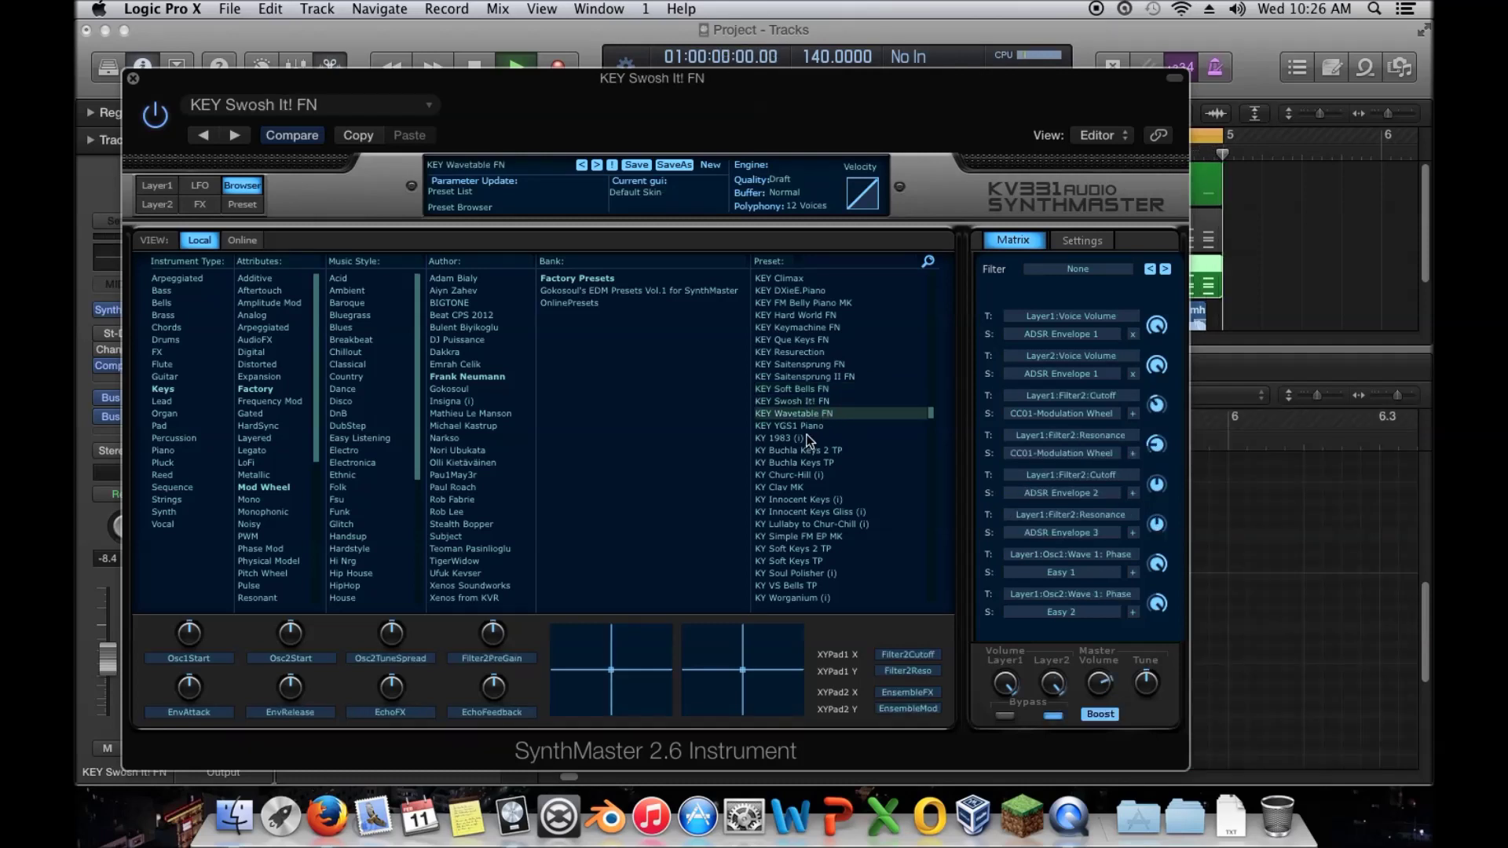
pyautogui.click(807, 431)
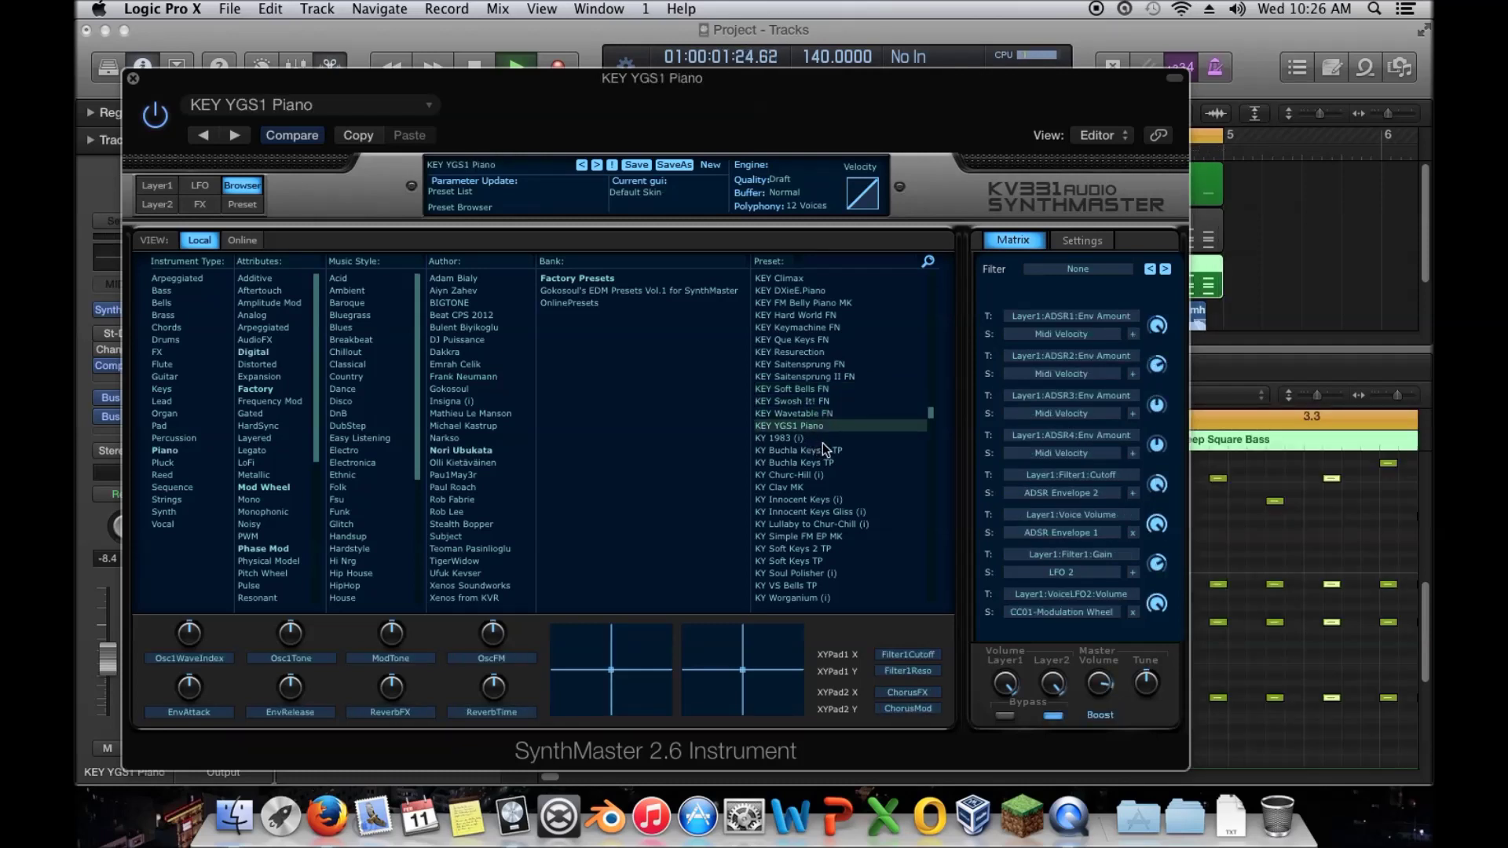
# Move the SynthMaster window clear of the channel strips and restart loop playback with KEY YGS1 Piano loaded
pyautogui.press('space')
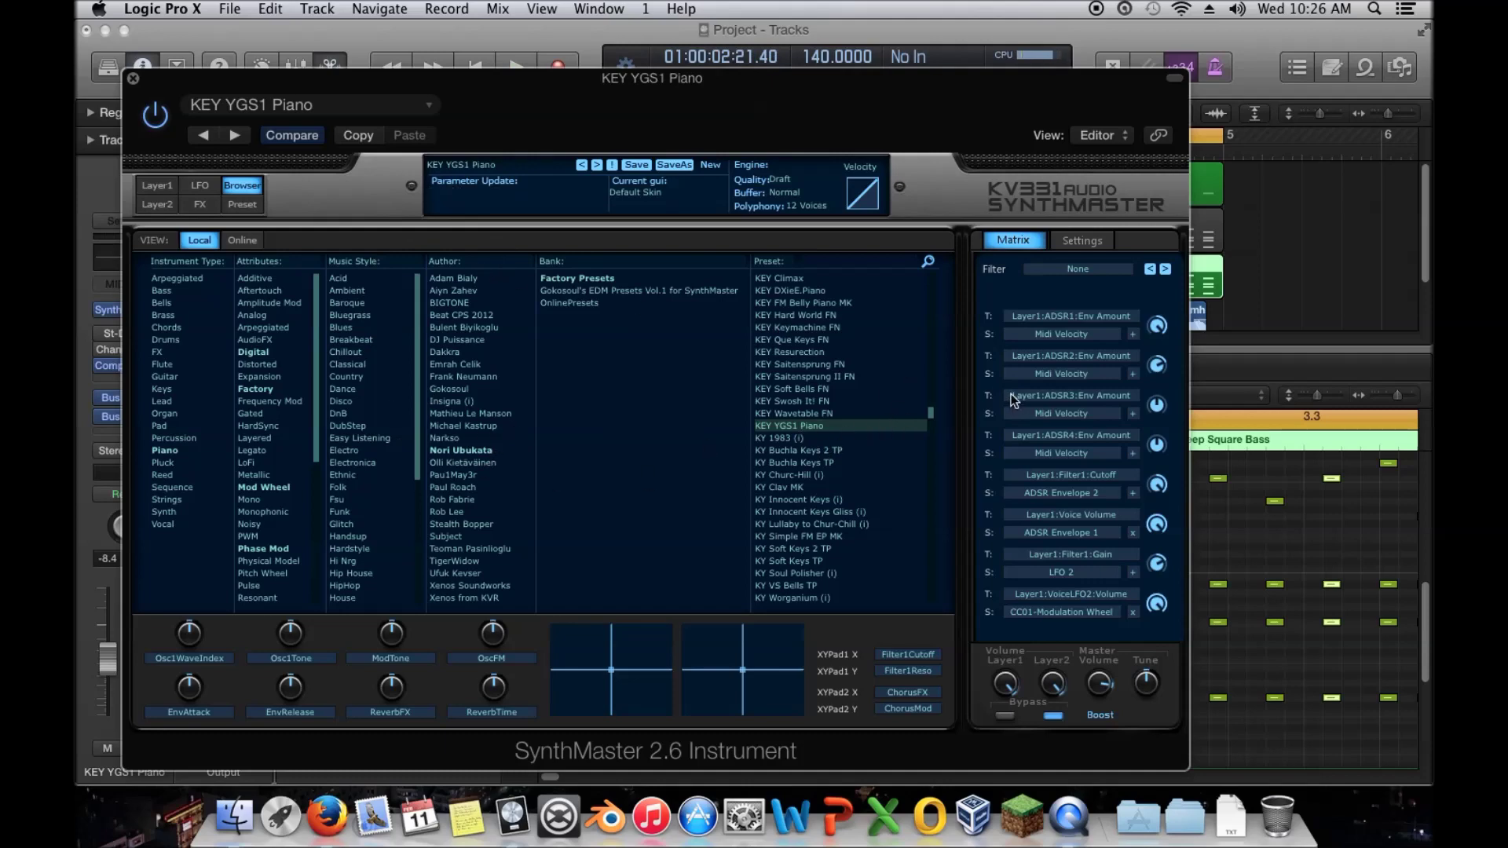
pyautogui.moveTo(186, 85); pyautogui.dragTo(477, 97)
pyautogui.press('space')
pyautogui.moveTo(638, 98); pyautogui.dragTo(558, 78)
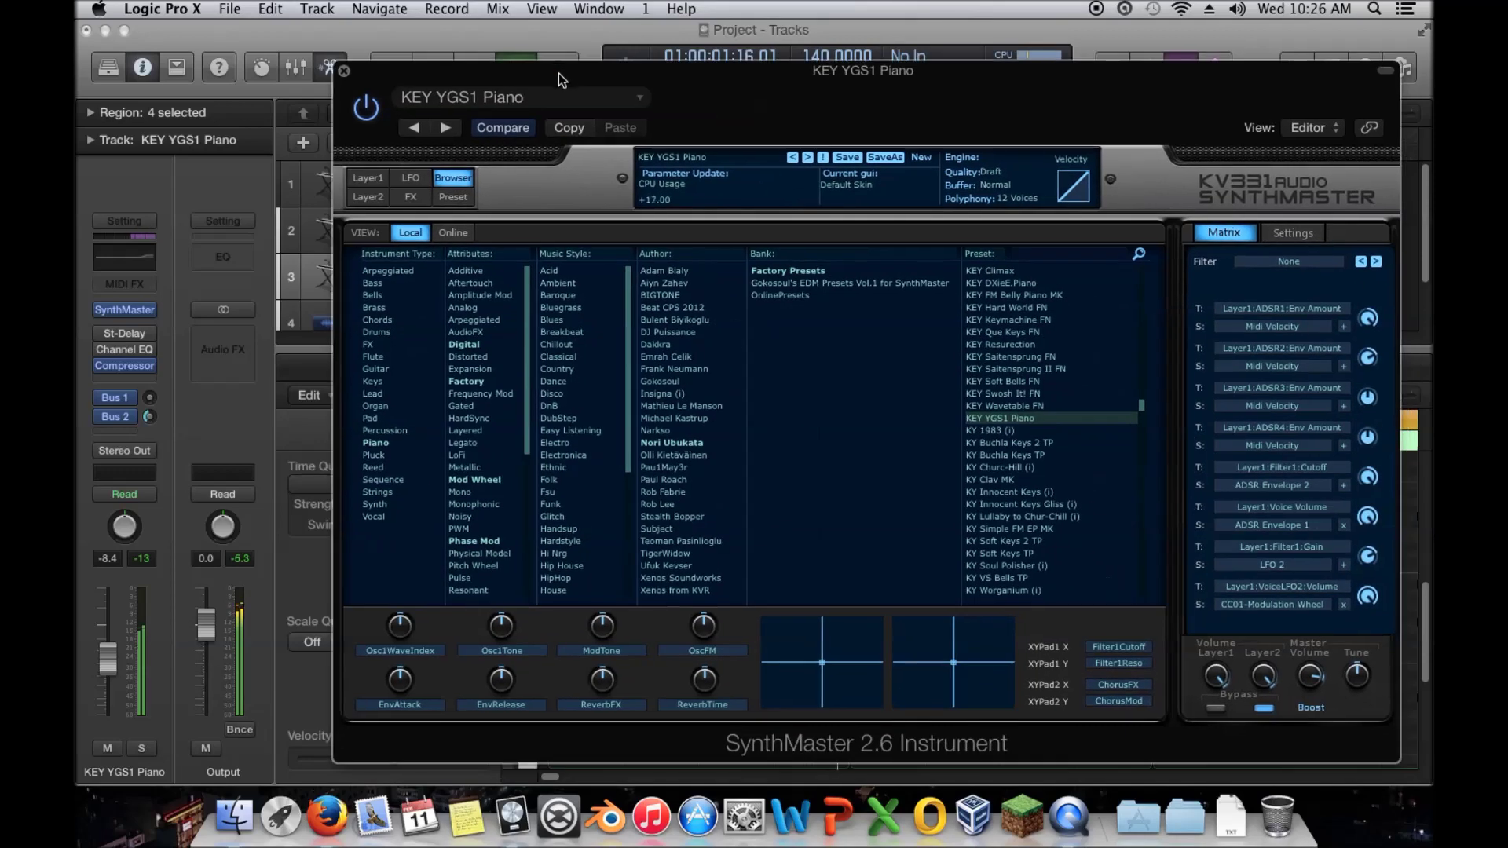
# Audition the chords with the KY presets Innocent Keys, Innocent Keys Gliss, Lullaby to Chur-Chill, Simple FM EP, Soul Polisher and Worganium
pyautogui.click(1013, 492)
pyautogui.click(1039, 504)
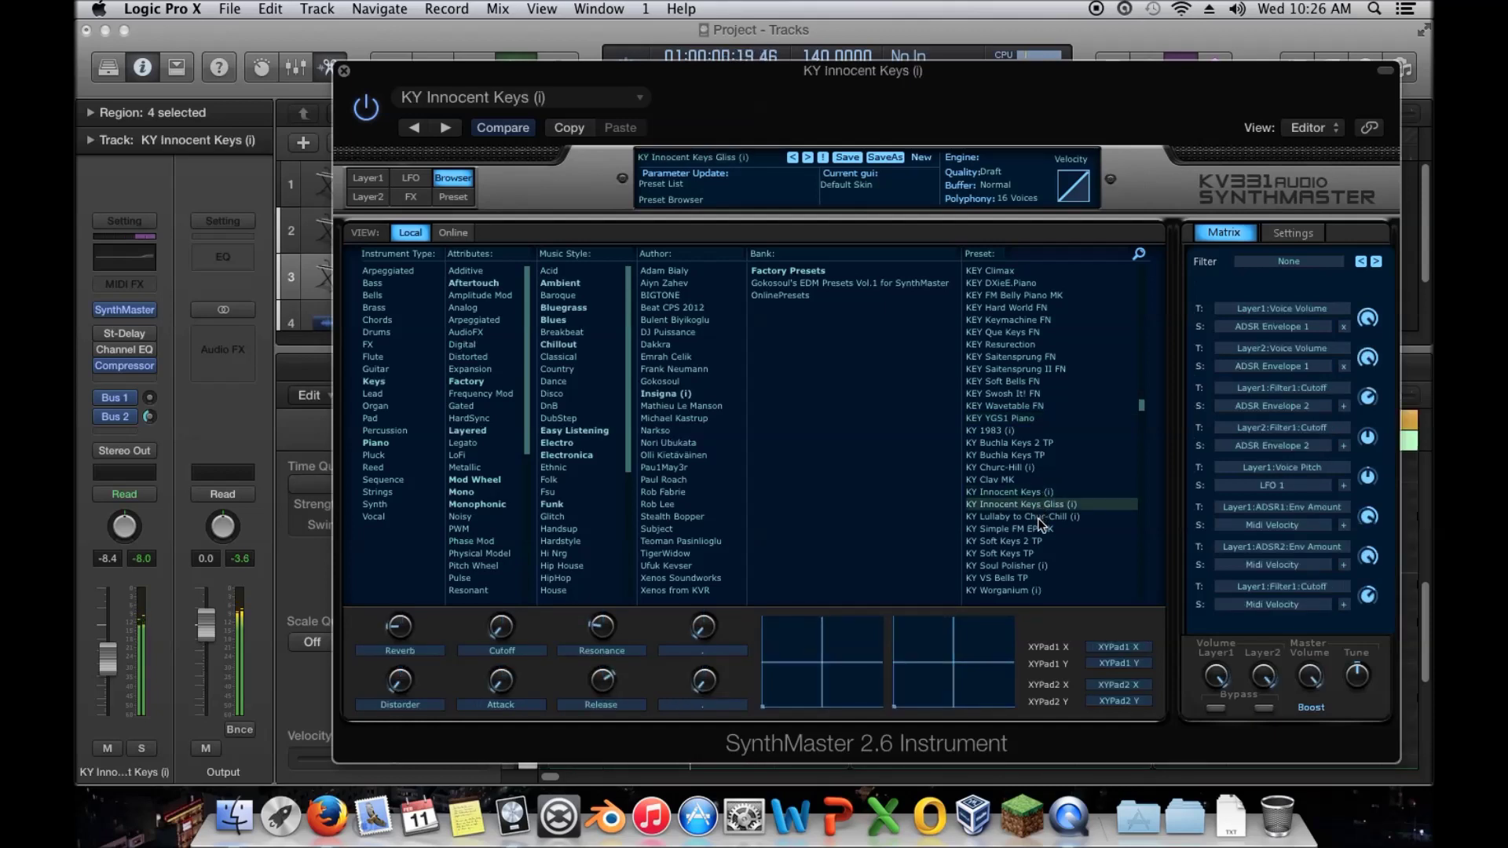
pyautogui.click(1039, 517)
pyautogui.click(1035, 529)
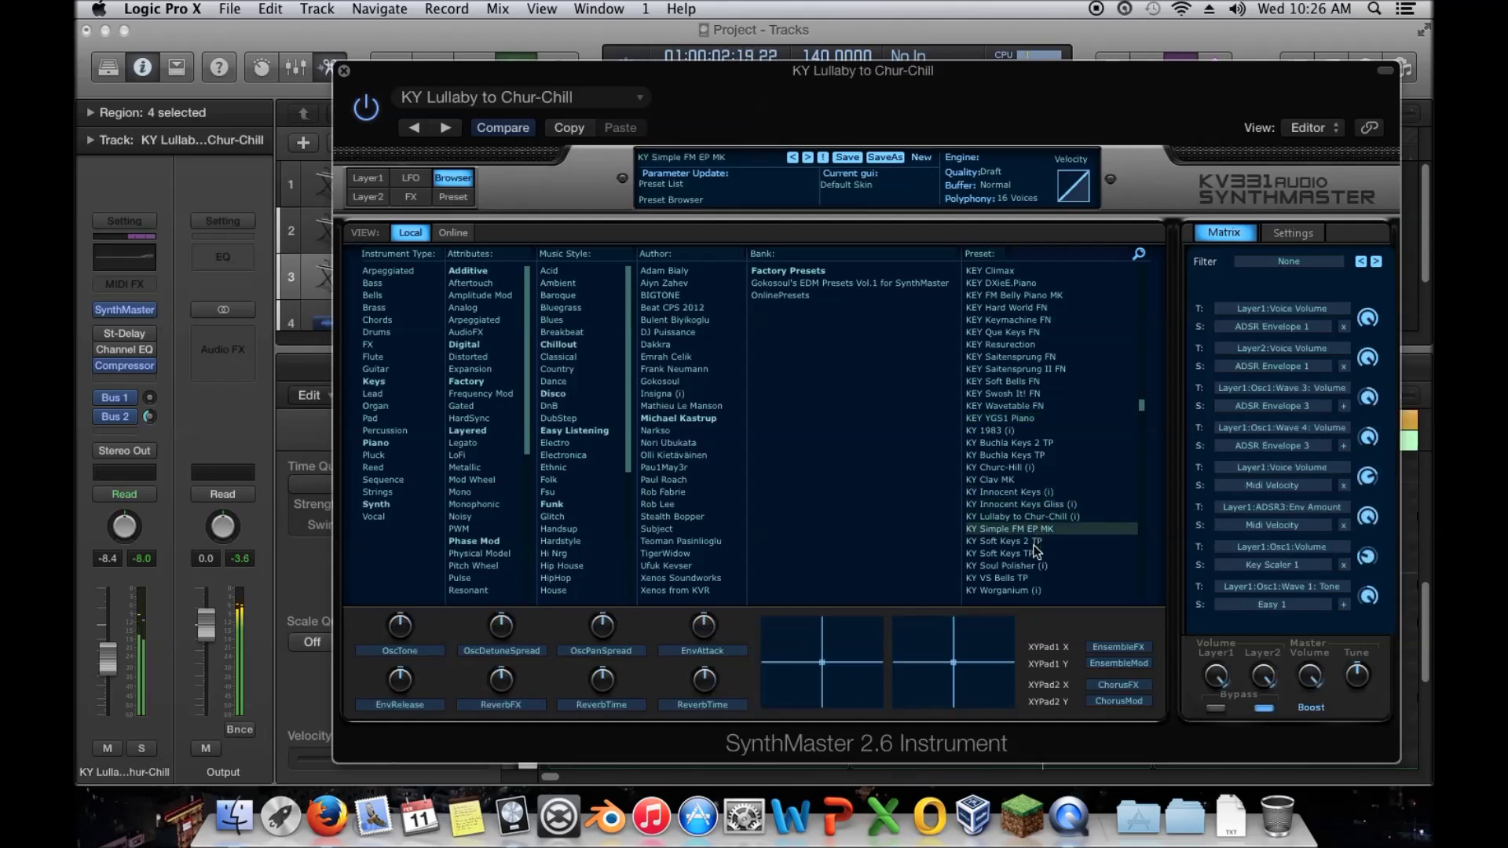
pyautogui.click(1035, 566)
pyautogui.click(1028, 591)
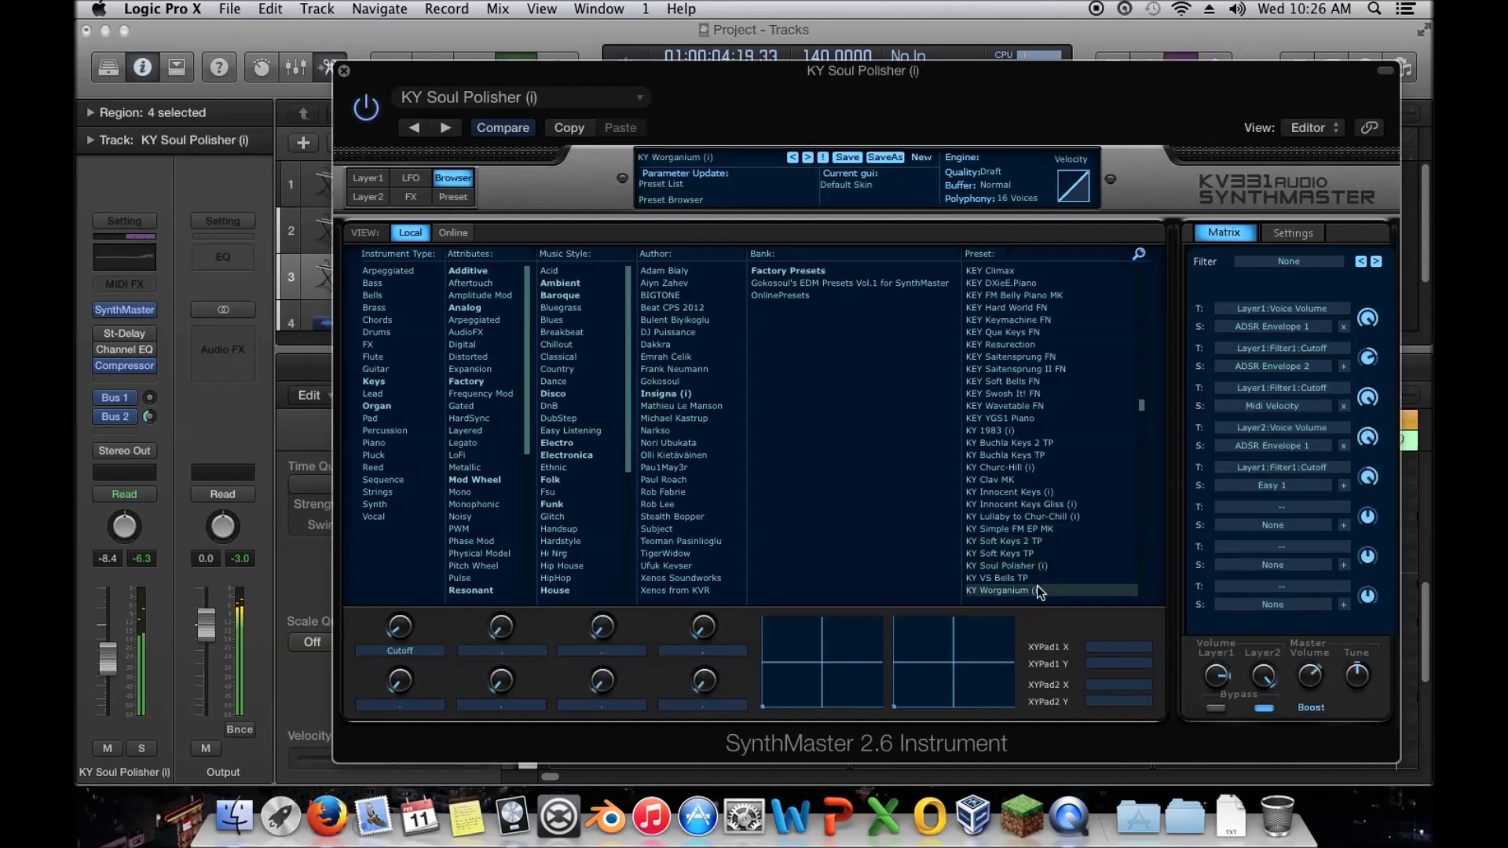
# Audition both KY Buchla Keys presets, then the KEY presets from Wavetable FN up the list to Resurection
pyautogui.click(1026, 456)
pyautogui.click(1025, 443)
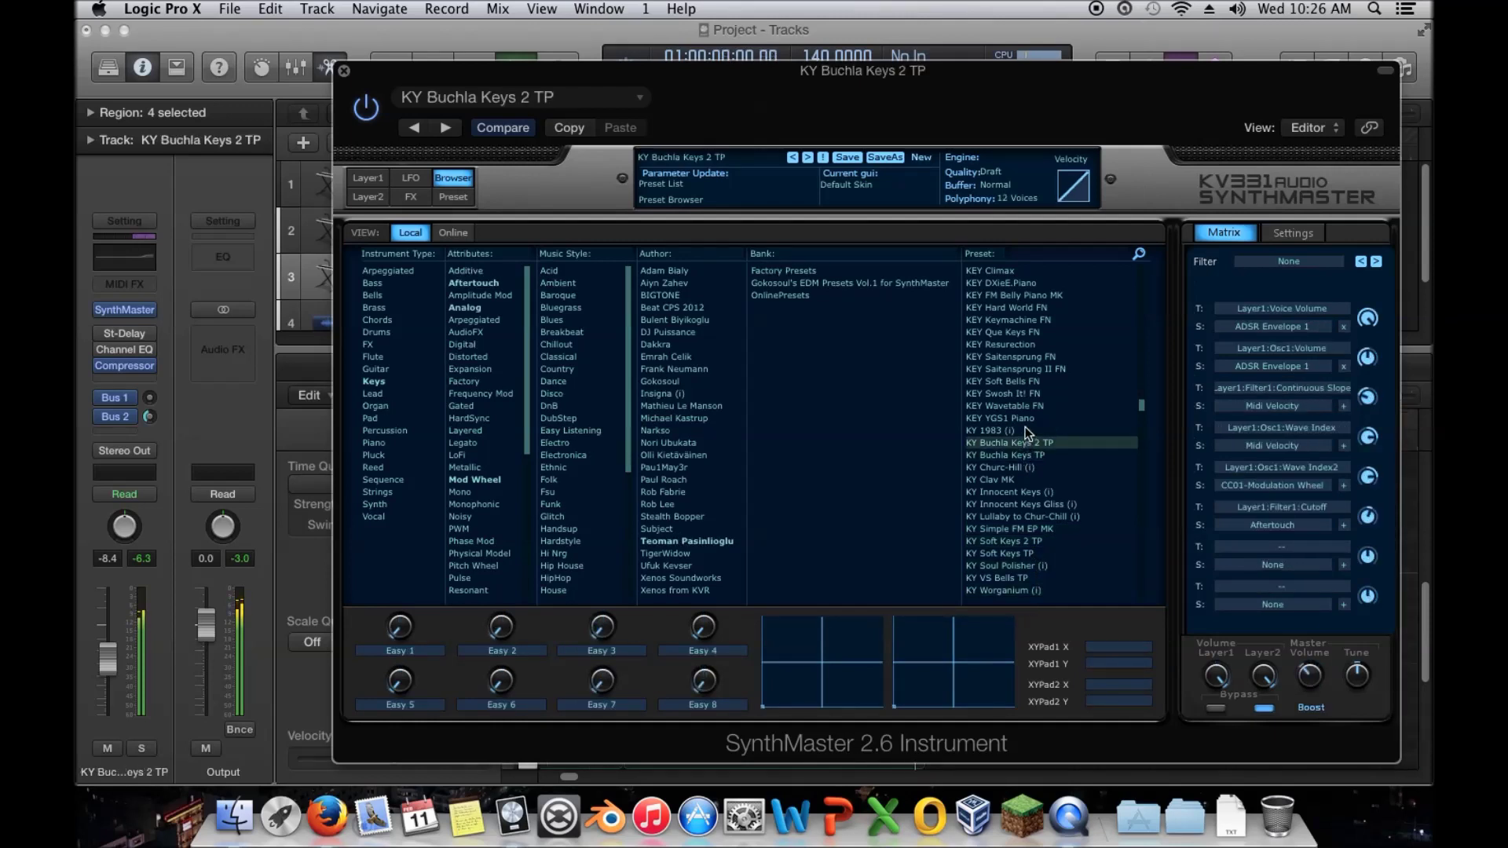
pyautogui.click(1025, 407)
pyautogui.click(1030, 392)
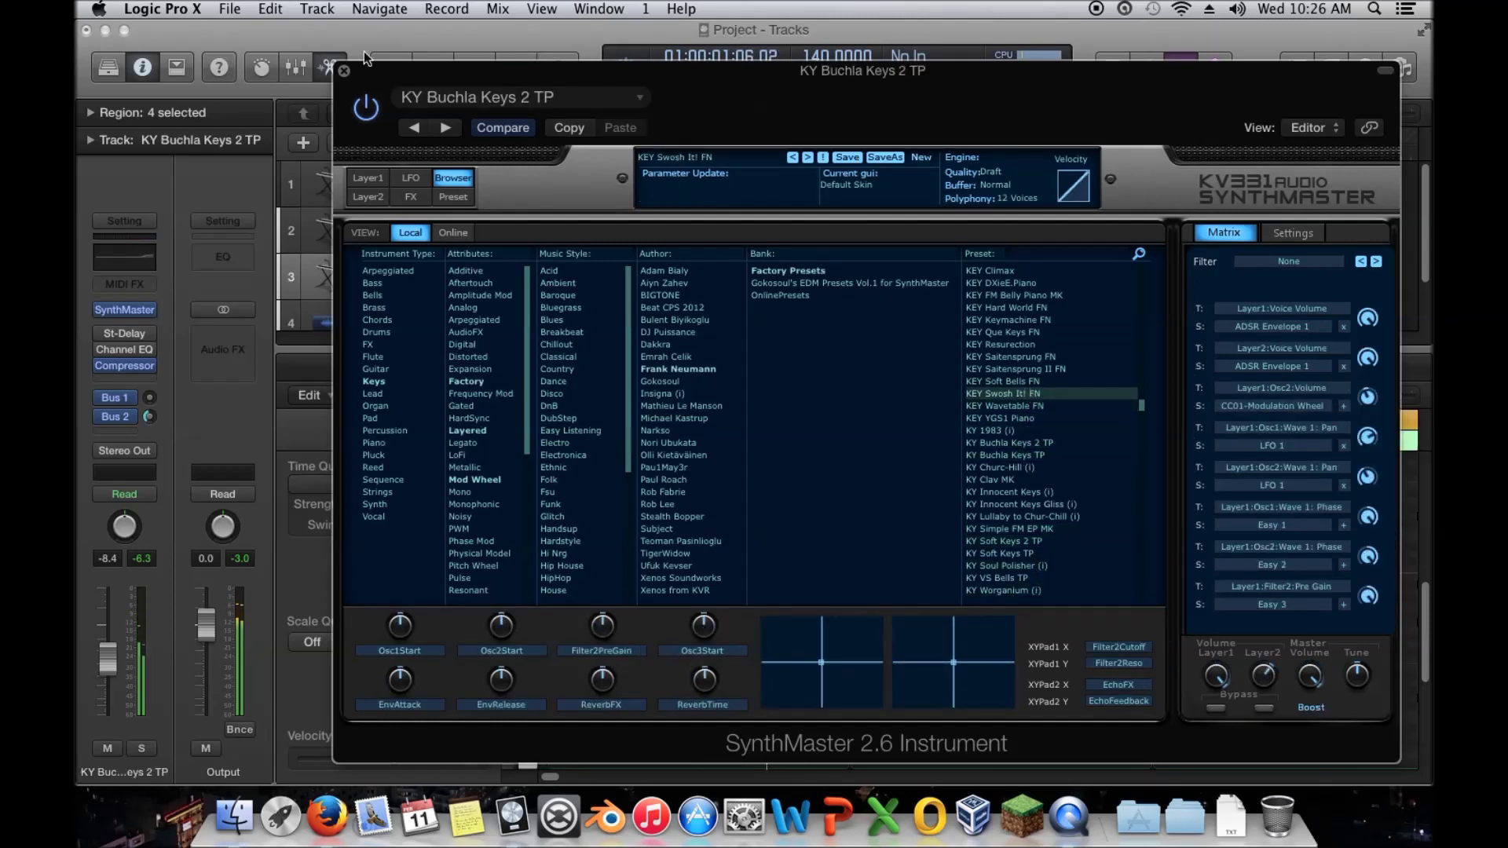
pyautogui.click(1029, 381)
pyautogui.click(1025, 368)
pyautogui.click(1024, 357)
pyautogui.click(1024, 344)
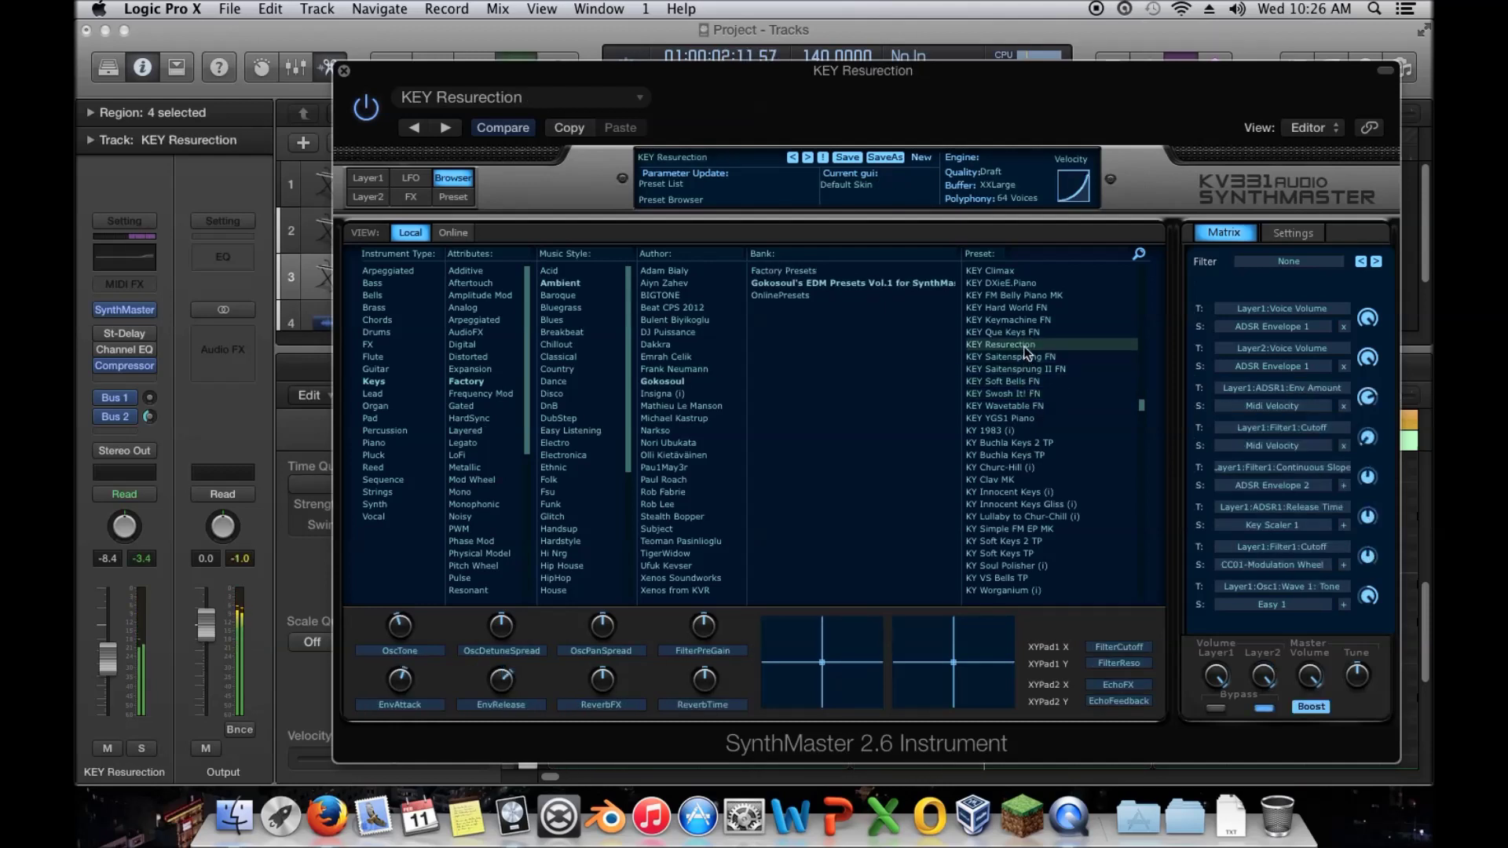
# Compare KEY Saitensprung FN, KEY YGS1 Piano, KY Buchla Keys 2 TP, KY Churc-Hill (i) and KY Clav MK on the chords
pyautogui.click(1022, 357)
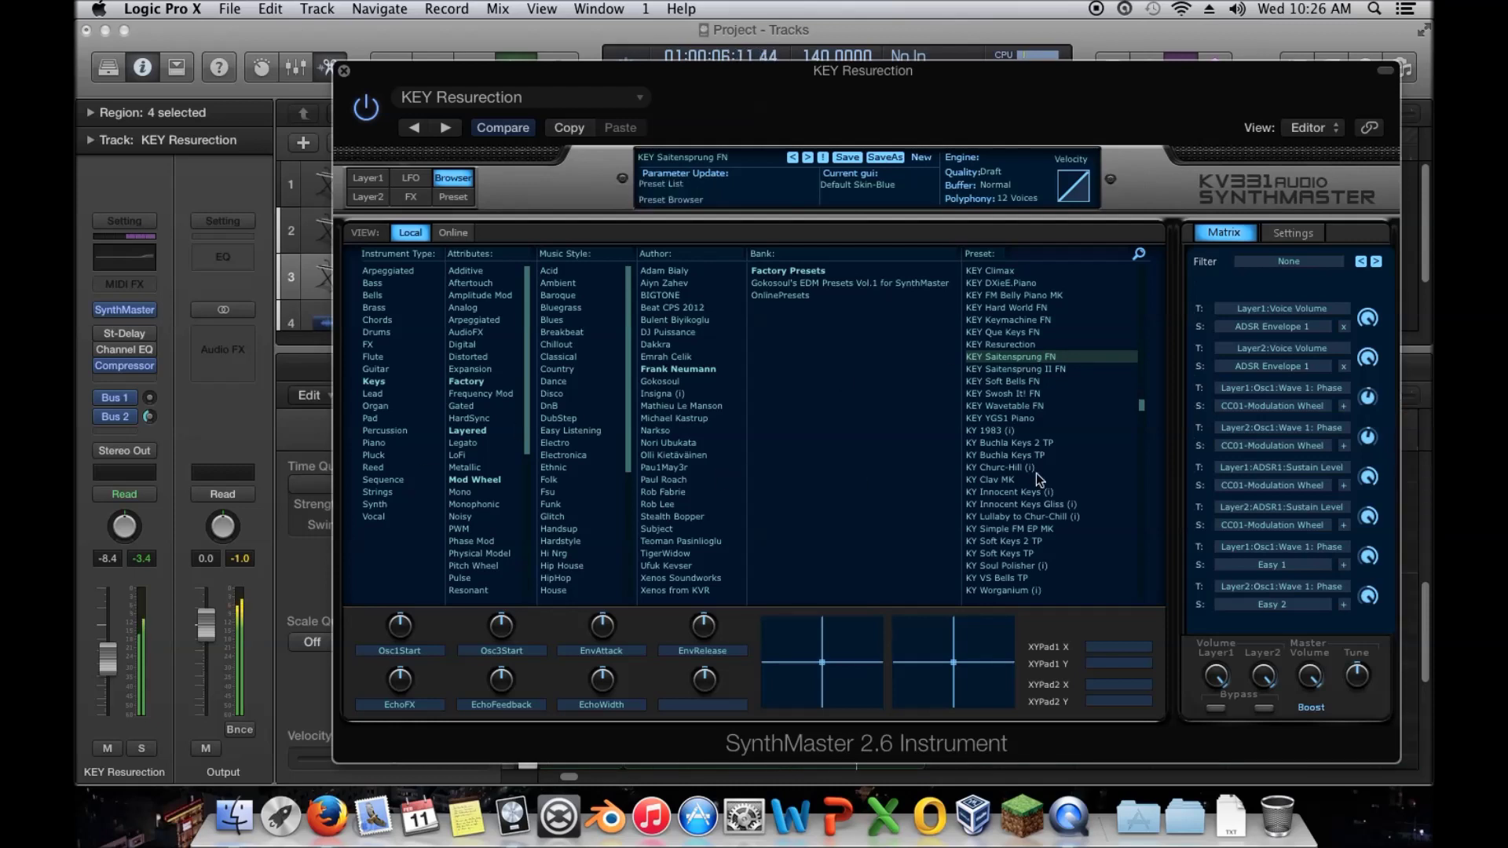
pyautogui.click(1017, 419)
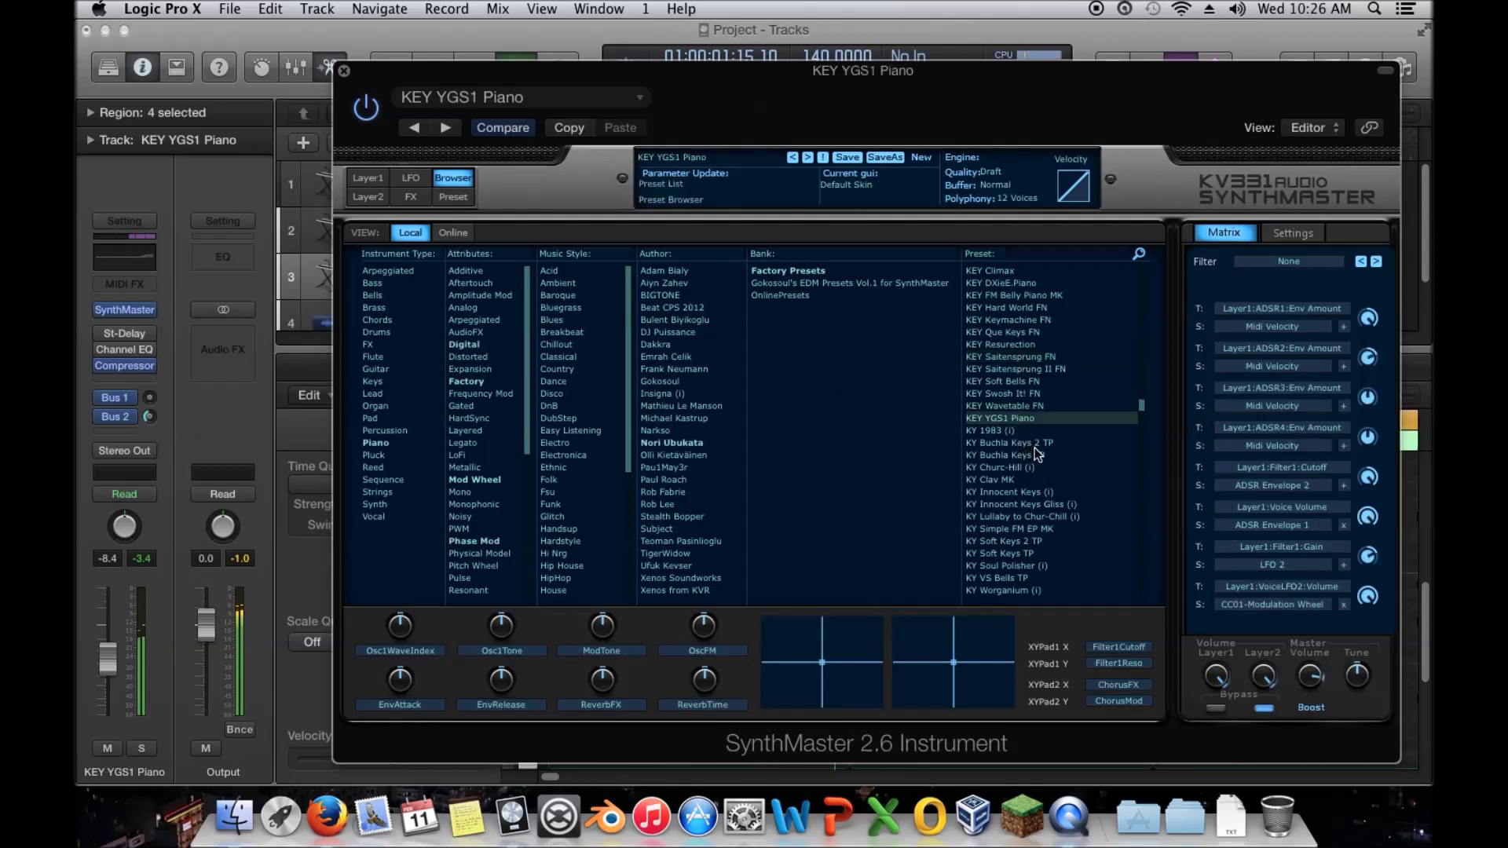
pyautogui.click(1035, 446)
pyautogui.click(1021, 465)
pyautogui.click(1016, 479)
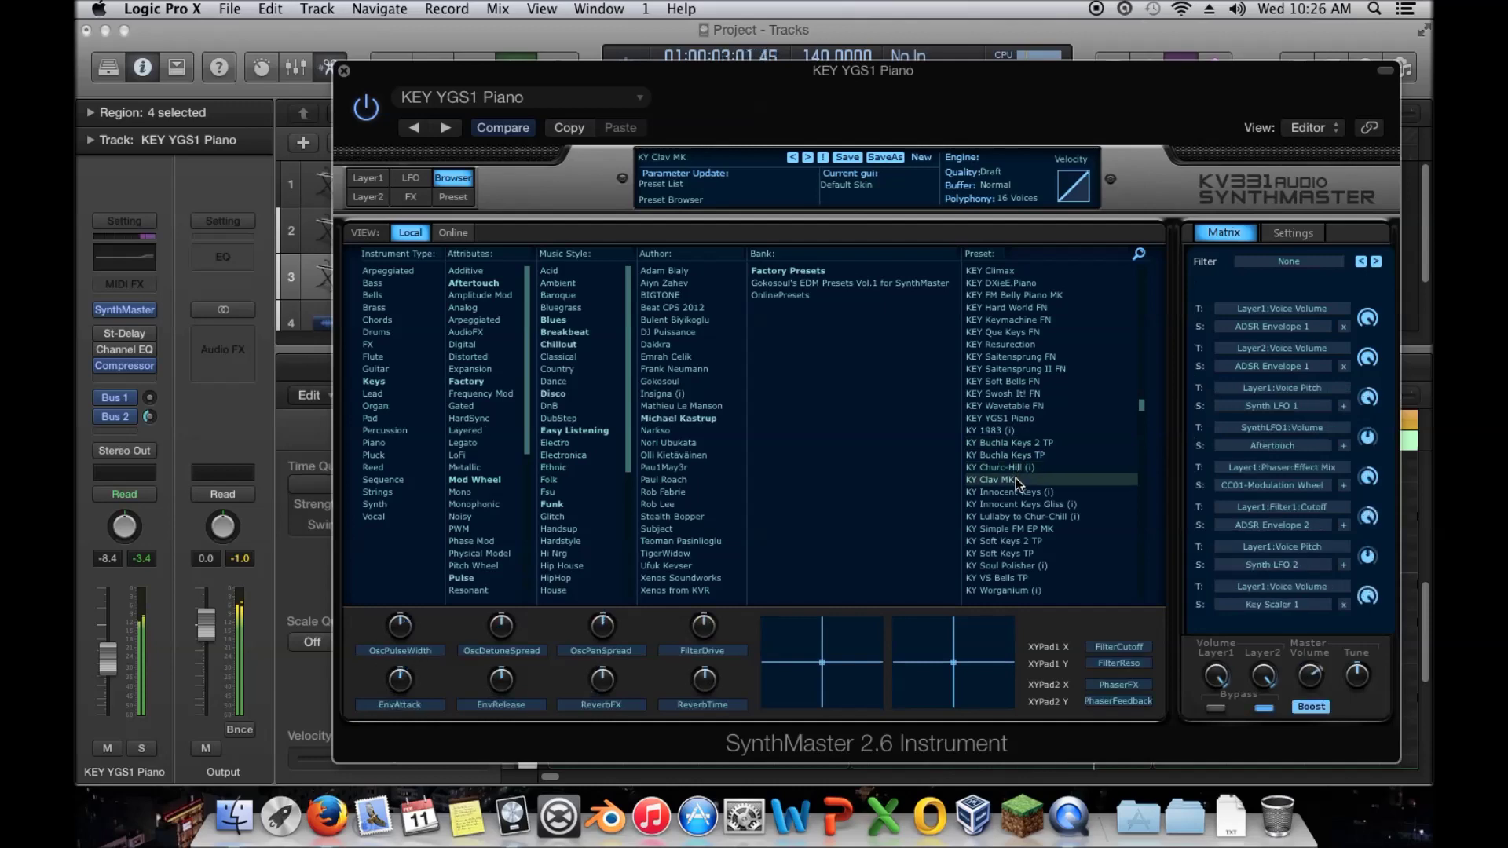
# Audition the KEY presets down the list from KEY Climax through KEY Hard World FN to KEY Swosh It! FN
pyautogui.click(1018, 271)
pyautogui.click(1016, 283)
pyautogui.click(1016, 295)
pyautogui.click(1016, 308)
pyautogui.click(1016, 333)
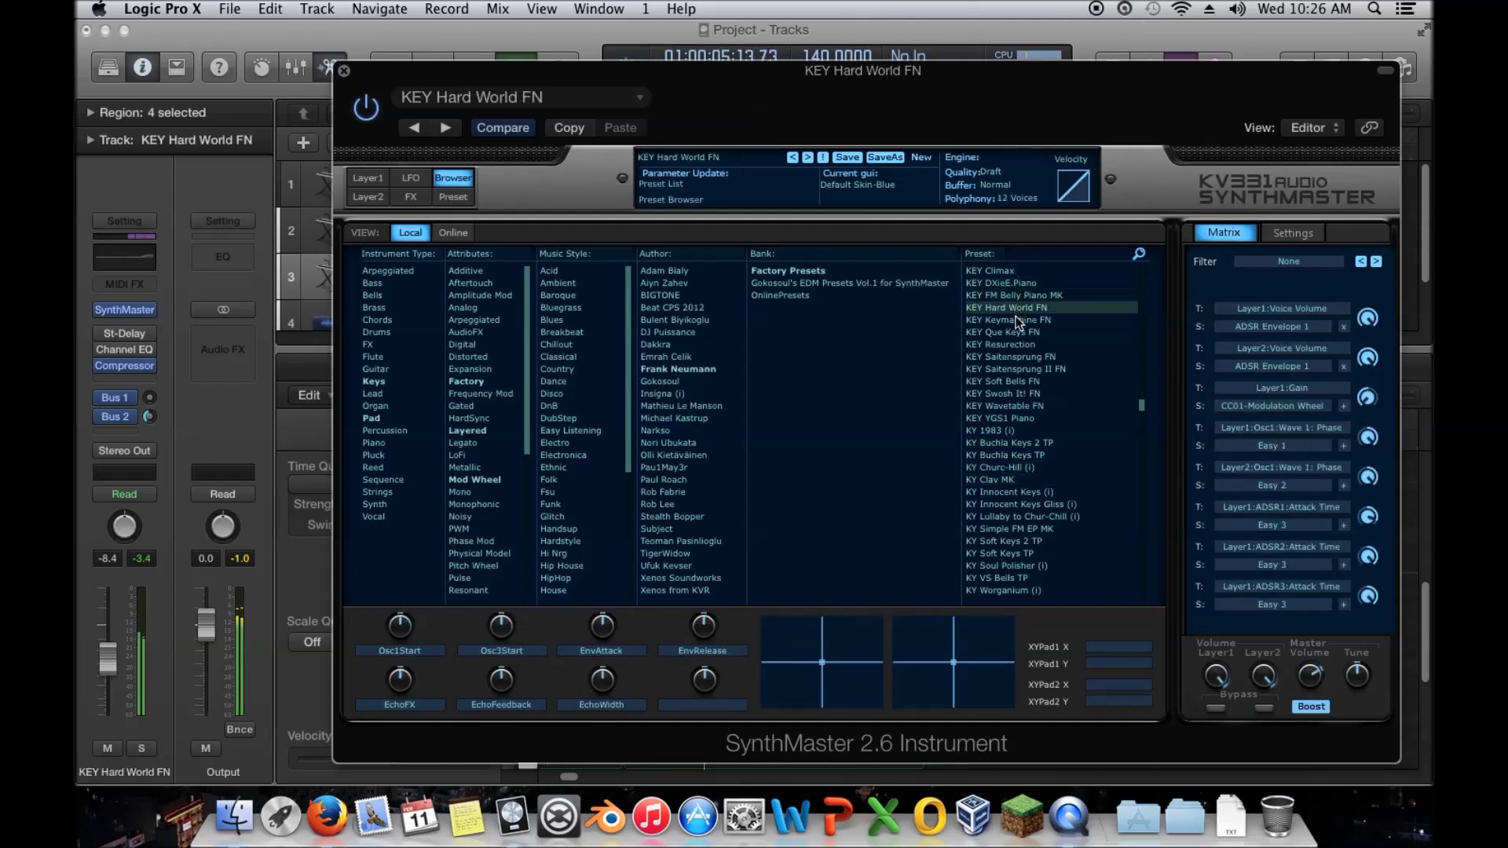
pyautogui.click(1016, 344)
pyautogui.click(1017, 356)
pyautogui.click(1017, 381)
pyautogui.click(1018, 393)
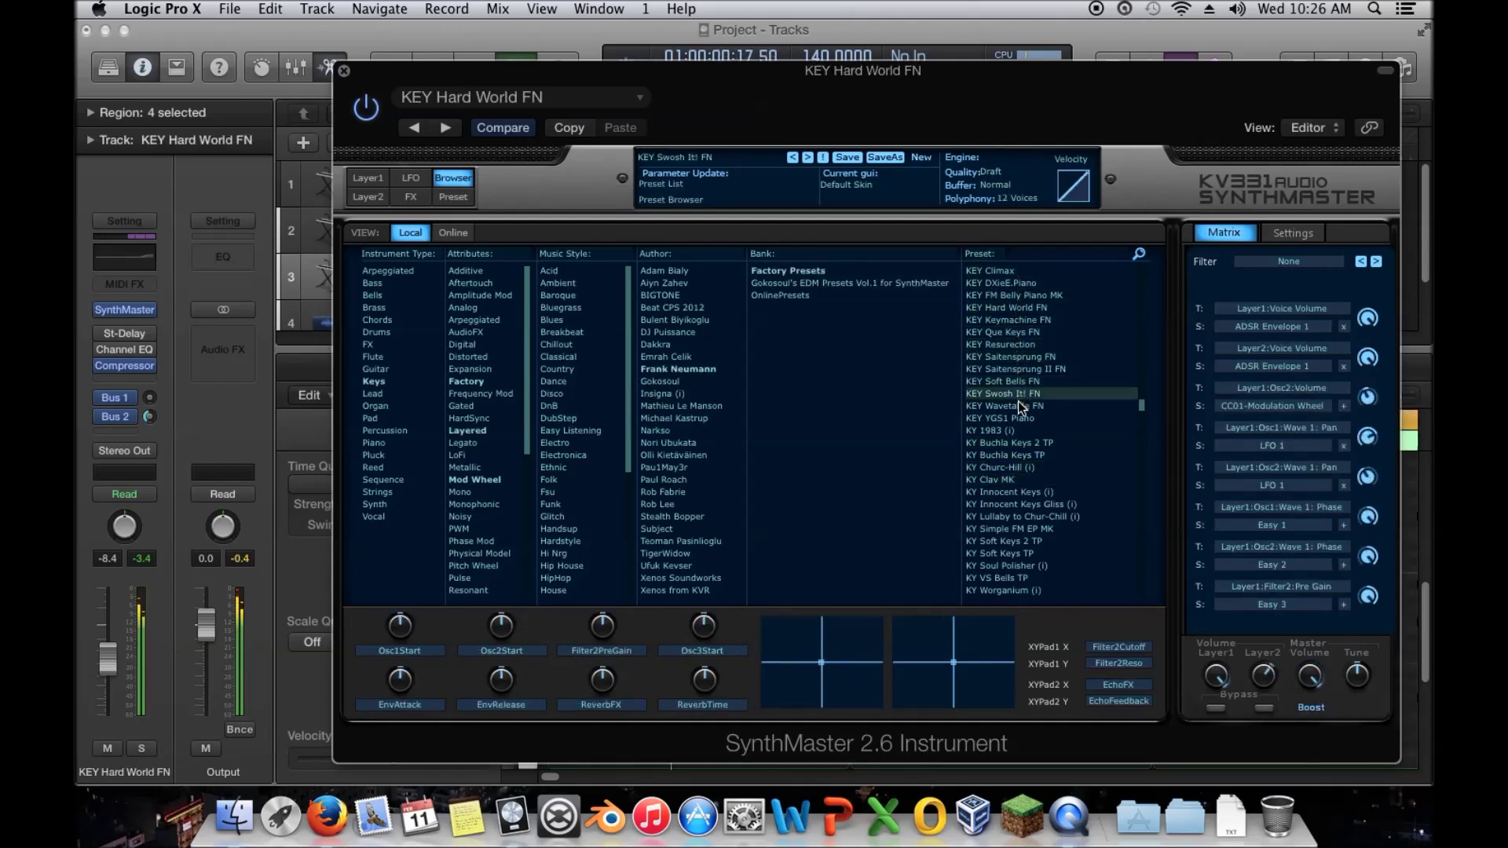
# Audition the chord sounds from KEY YGS1 Piano through the KY Buchla Keys presets and KY Clav MK to KY Innocent Keys Gliss (i)
pyautogui.click(1021, 418)
pyautogui.click(1025, 442)
pyautogui.click(1025, 455)
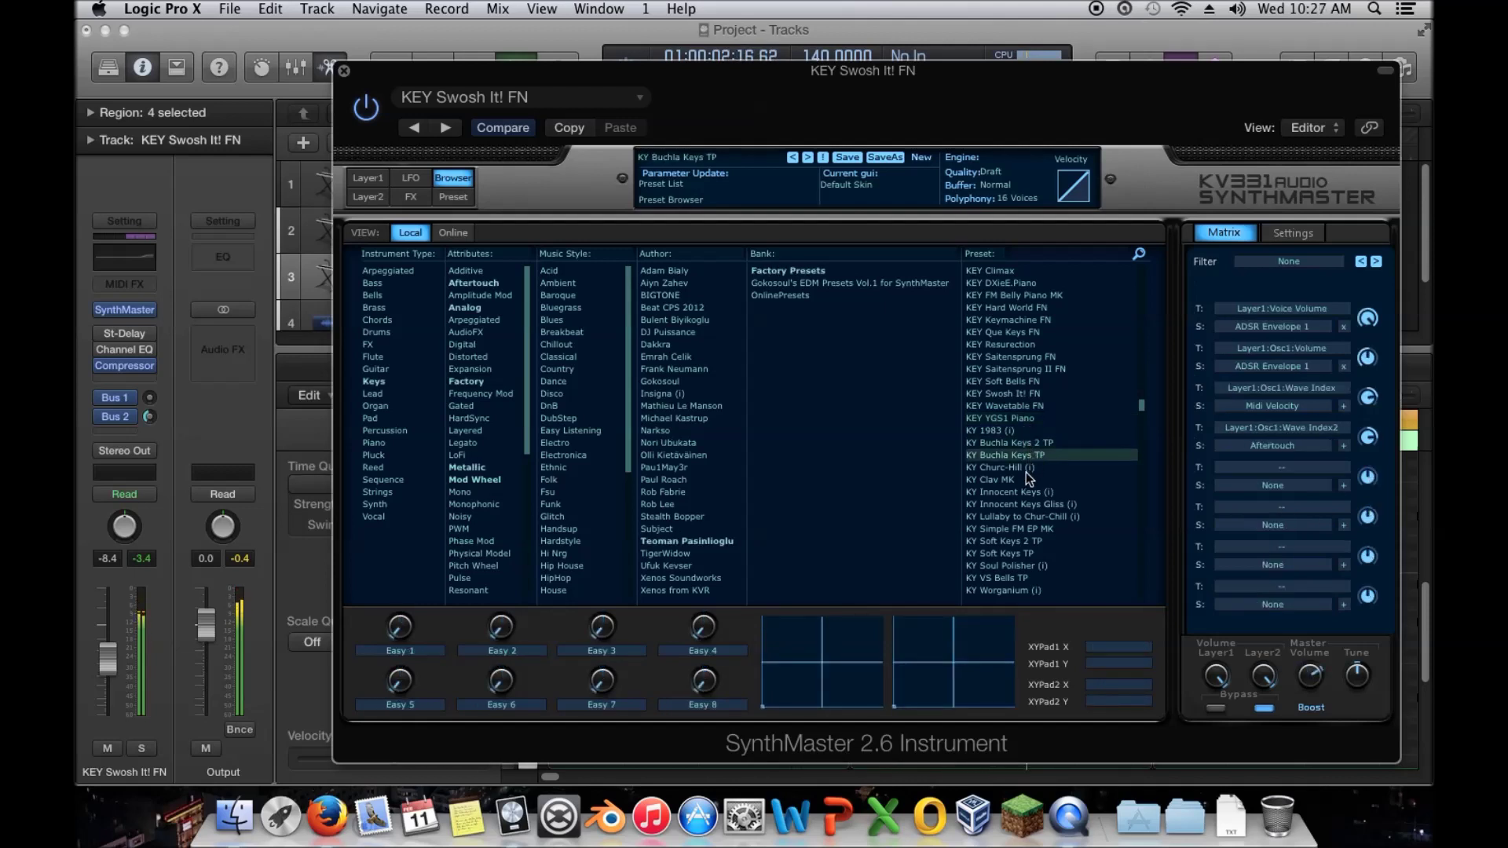
pyautogui.click(1025, 476)
pyautogui.click(1022, 491)
pyautogui.click(1022, 504)
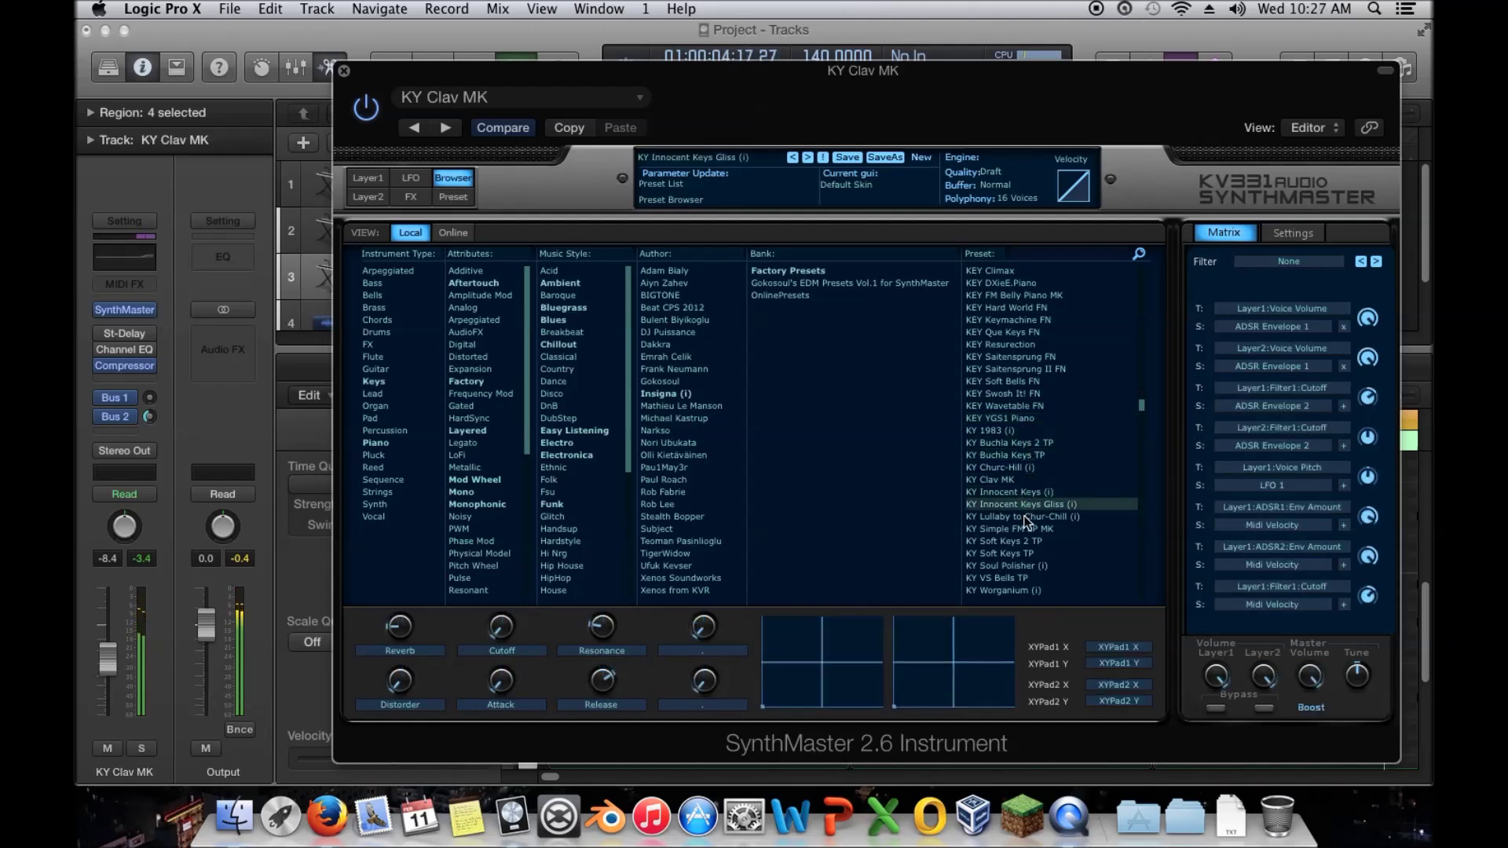
# Compare the KY Buchla Keys presets, KY 1983 (i) and KY Clav MK, and load KY Churc-Hill (i) on the duplicate chord track
pyautogui.click(1021, 466)
pyautogui.click(1022, 454)
pyautogui.click(1023, 442)
pyautogui.click(1021, 430)
pyautogui.click(1013, 467)
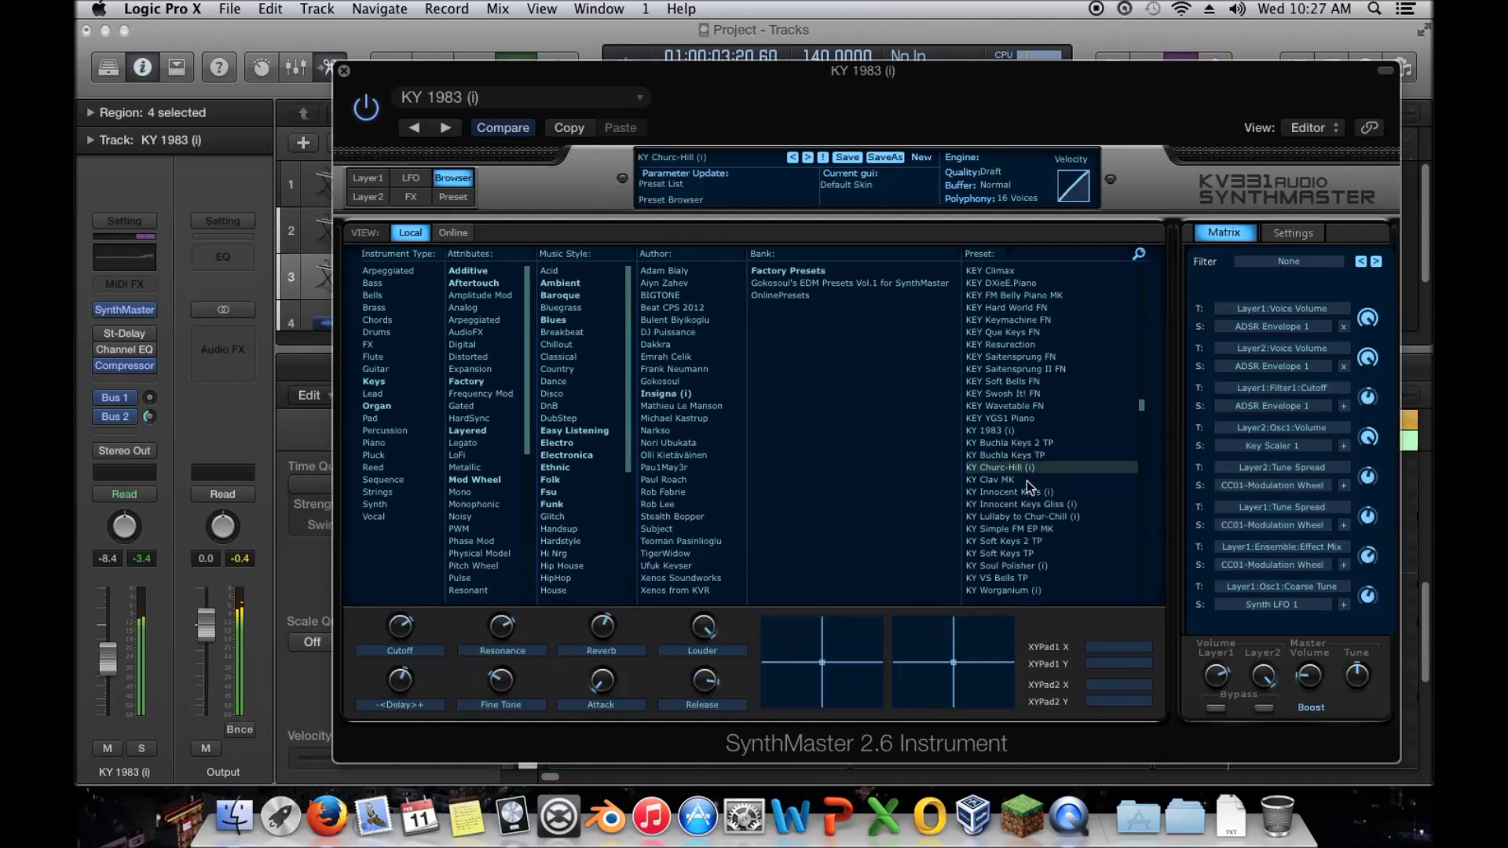
pyautogui.click(1026, 481)
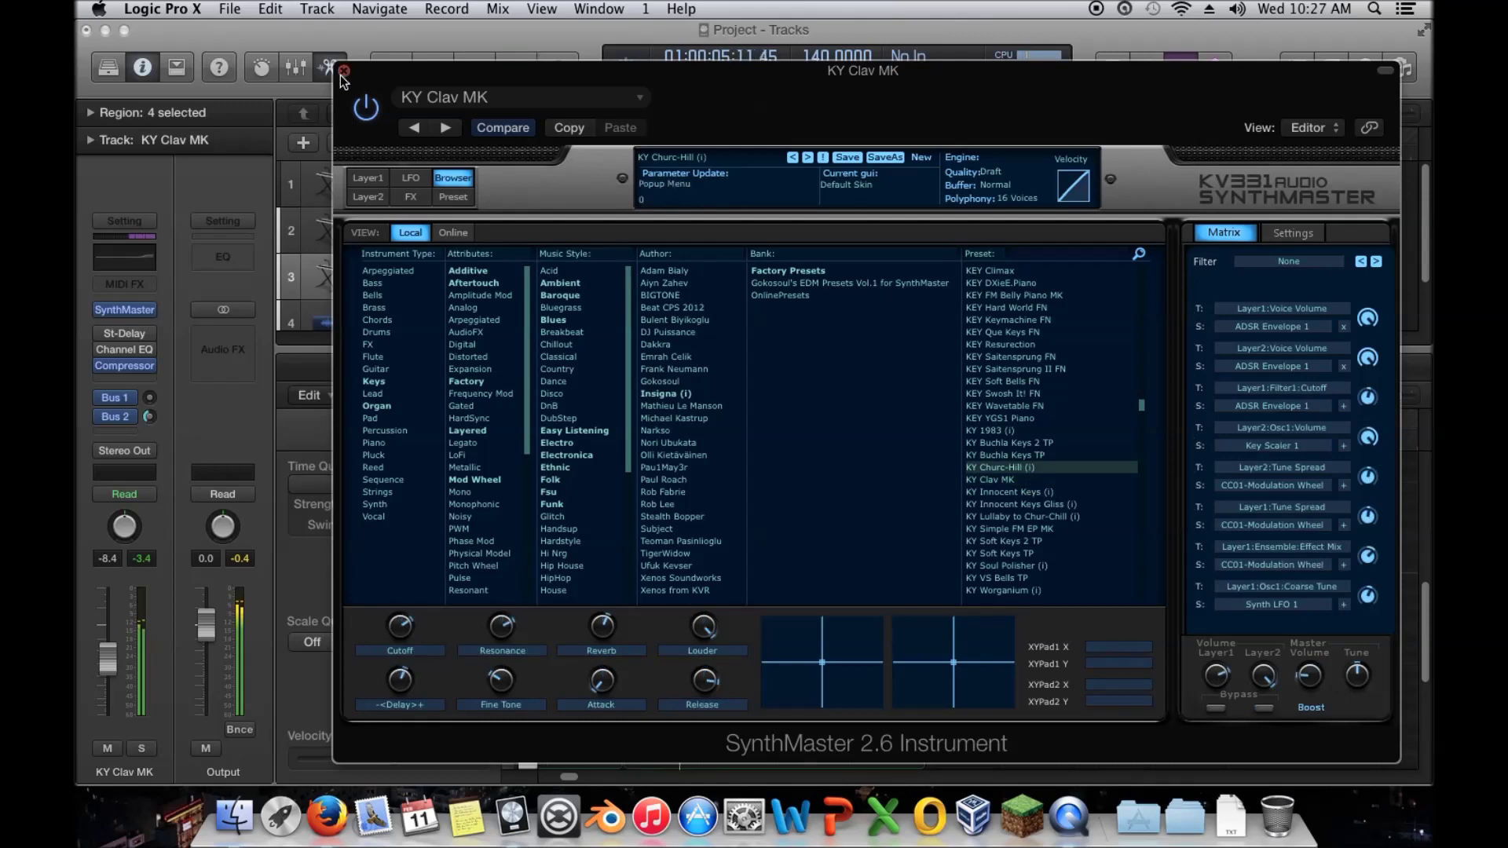
# Duplicate the KY Clav MK track together with its four chord regions, and mute the original KY Clav MK track
pyautogui.click(344, 71)
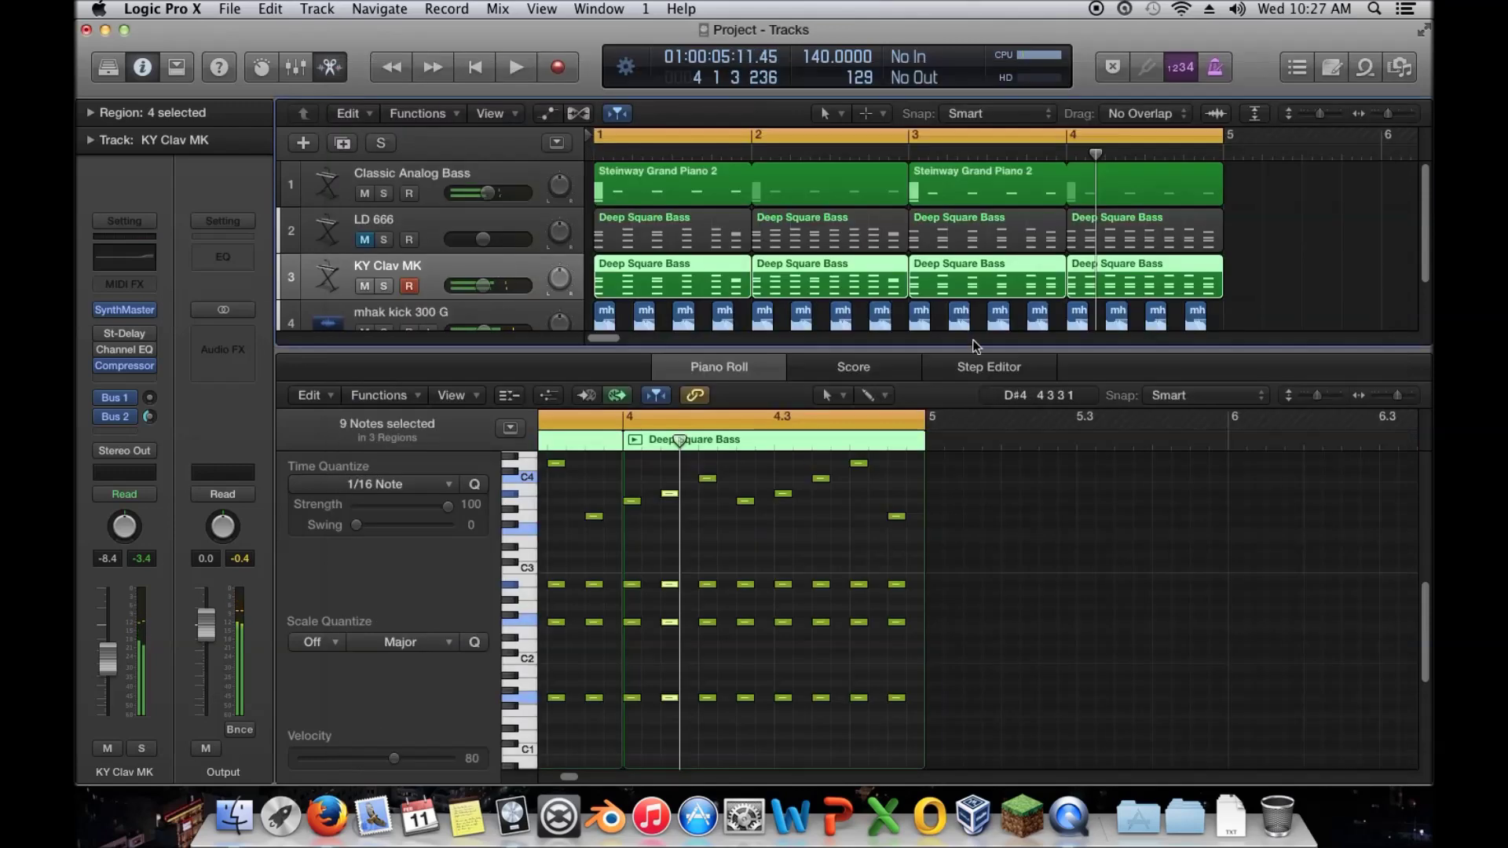
pyautogui.click(342, 145)
pyautogui.moveTo(1157, 278); pyautogui.dragTo(625, 301)
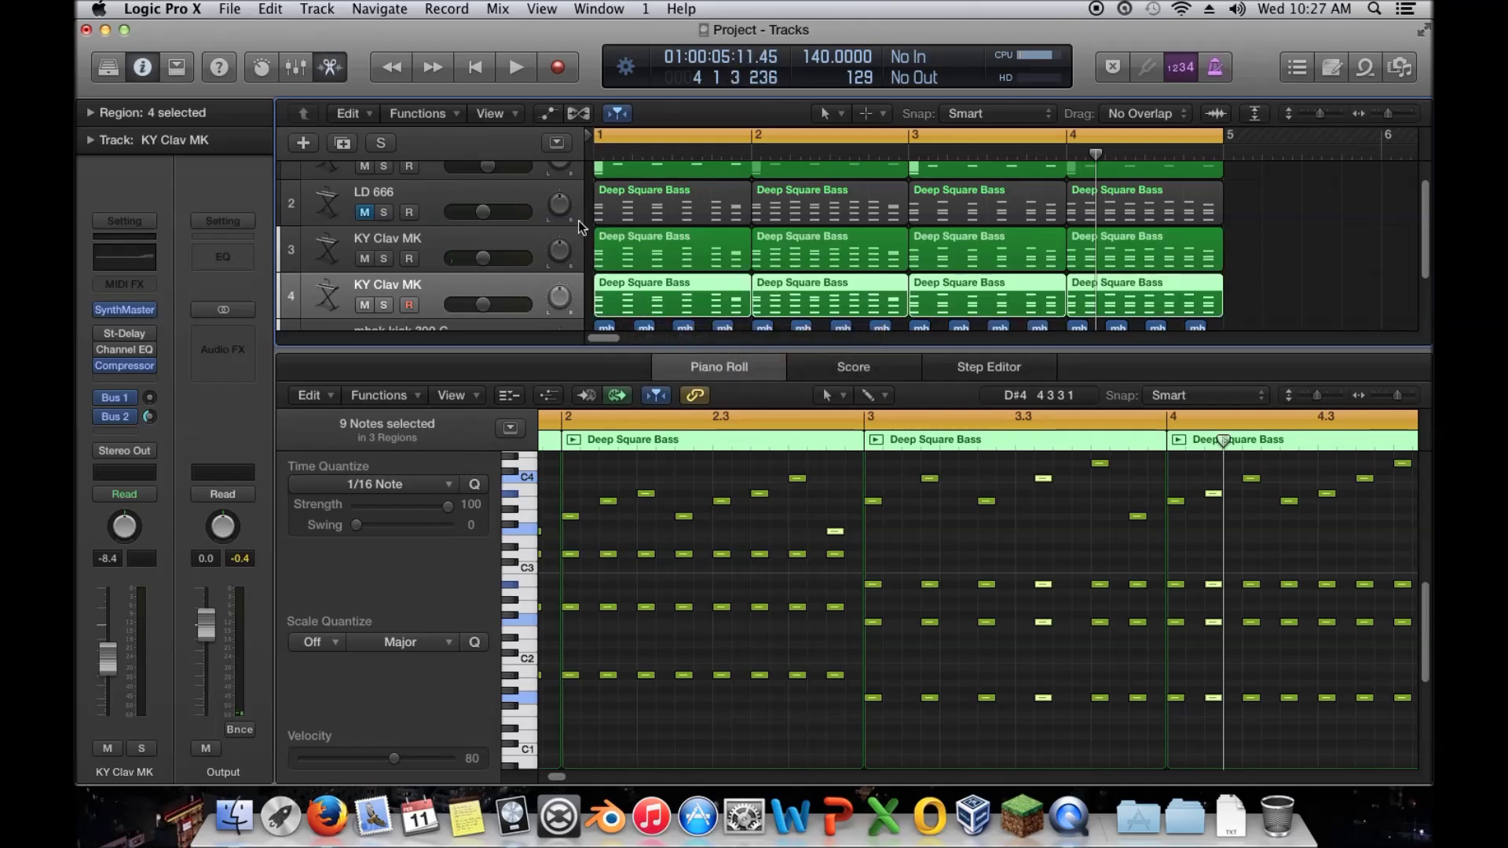
pyautogui.scroll(1, 667, 224)
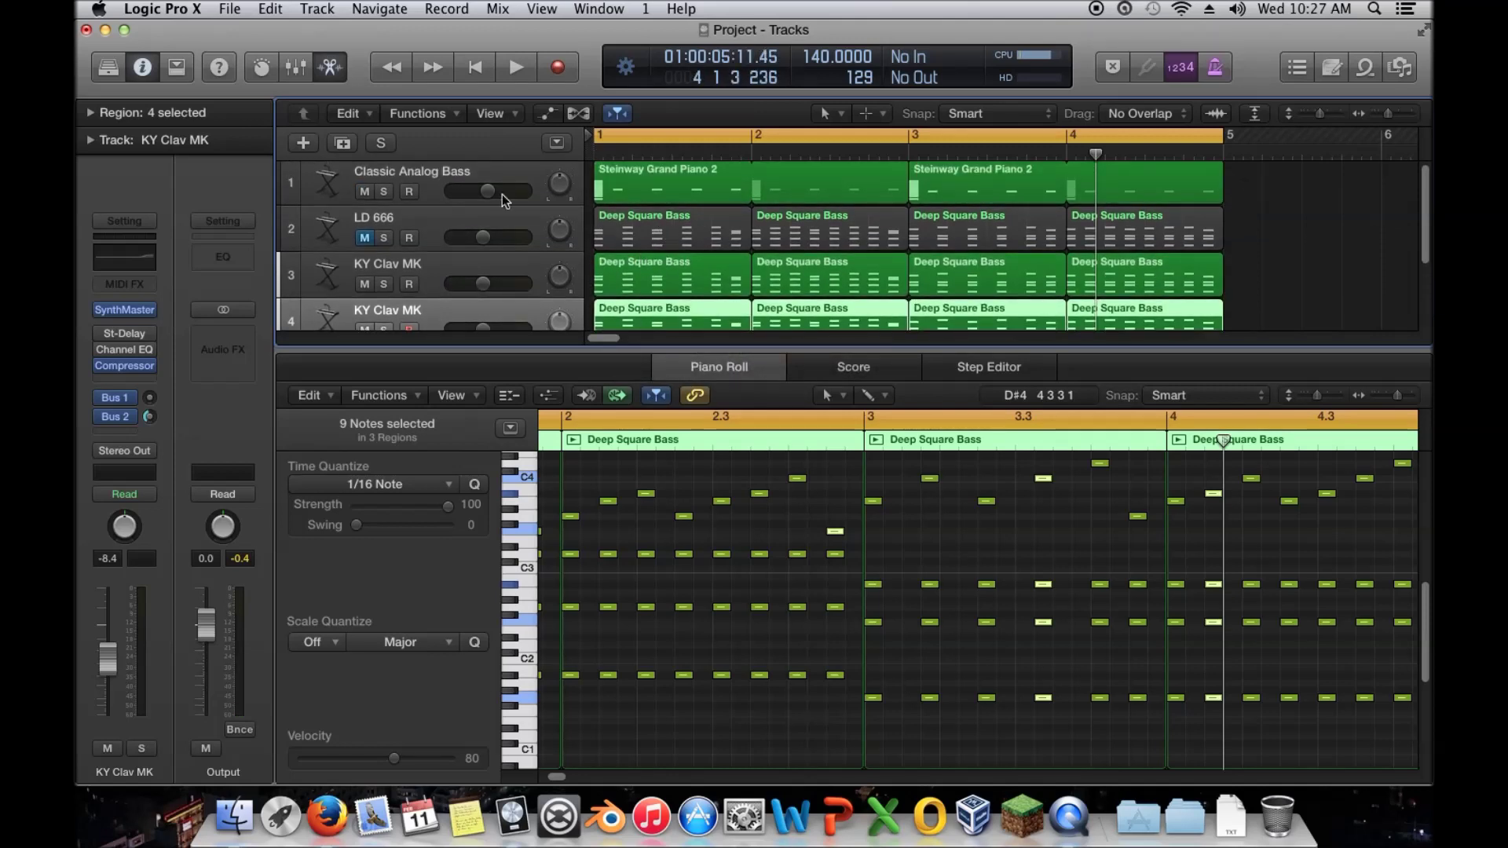
pyautogui.scroll(-1, 487, 255)
pyautogui.click(366, 269)
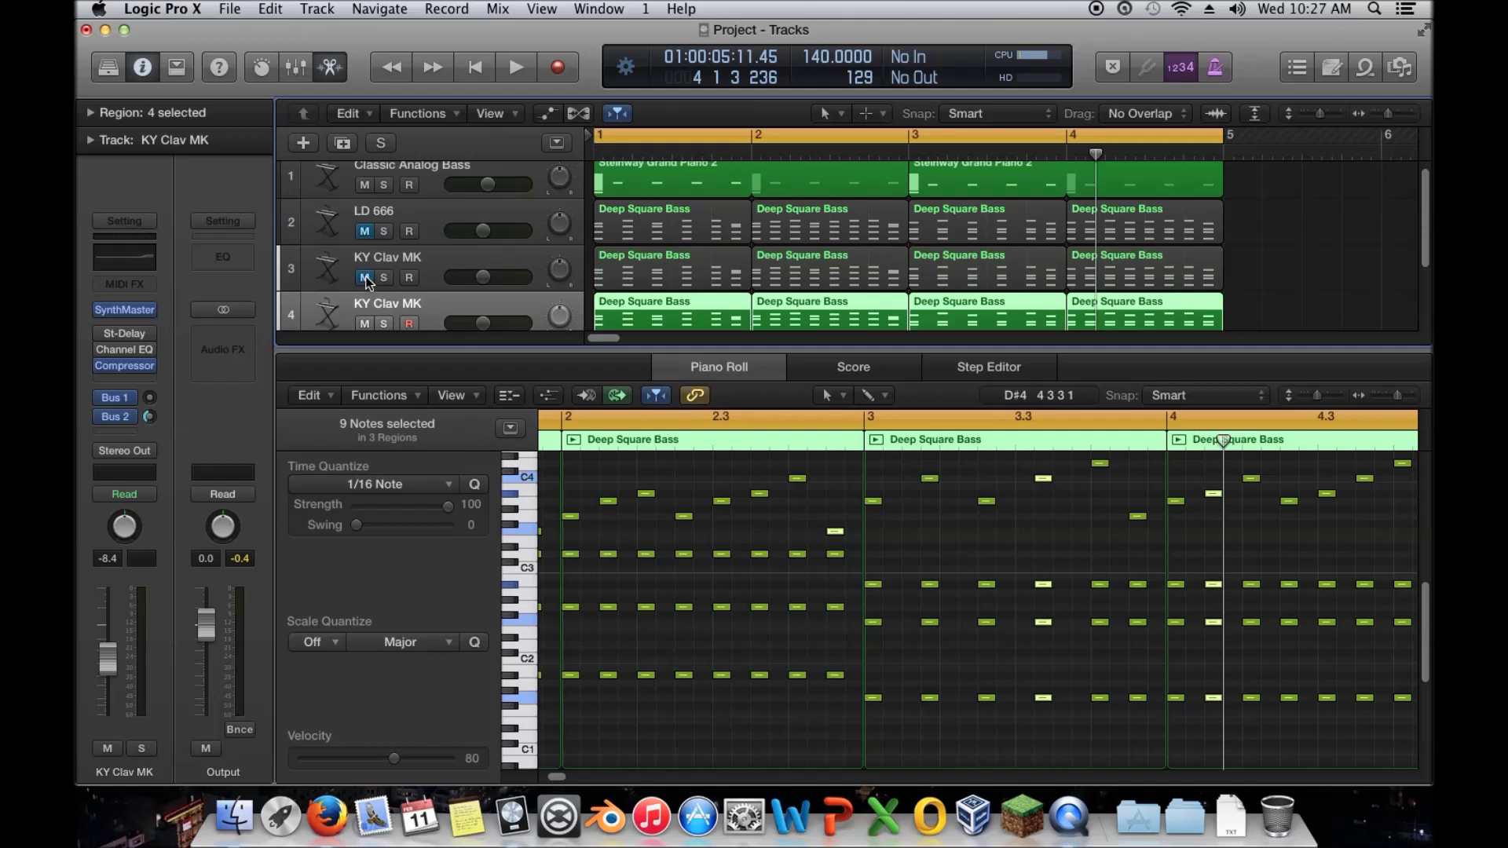
pyautogui.scroll(-1, 370, 270)
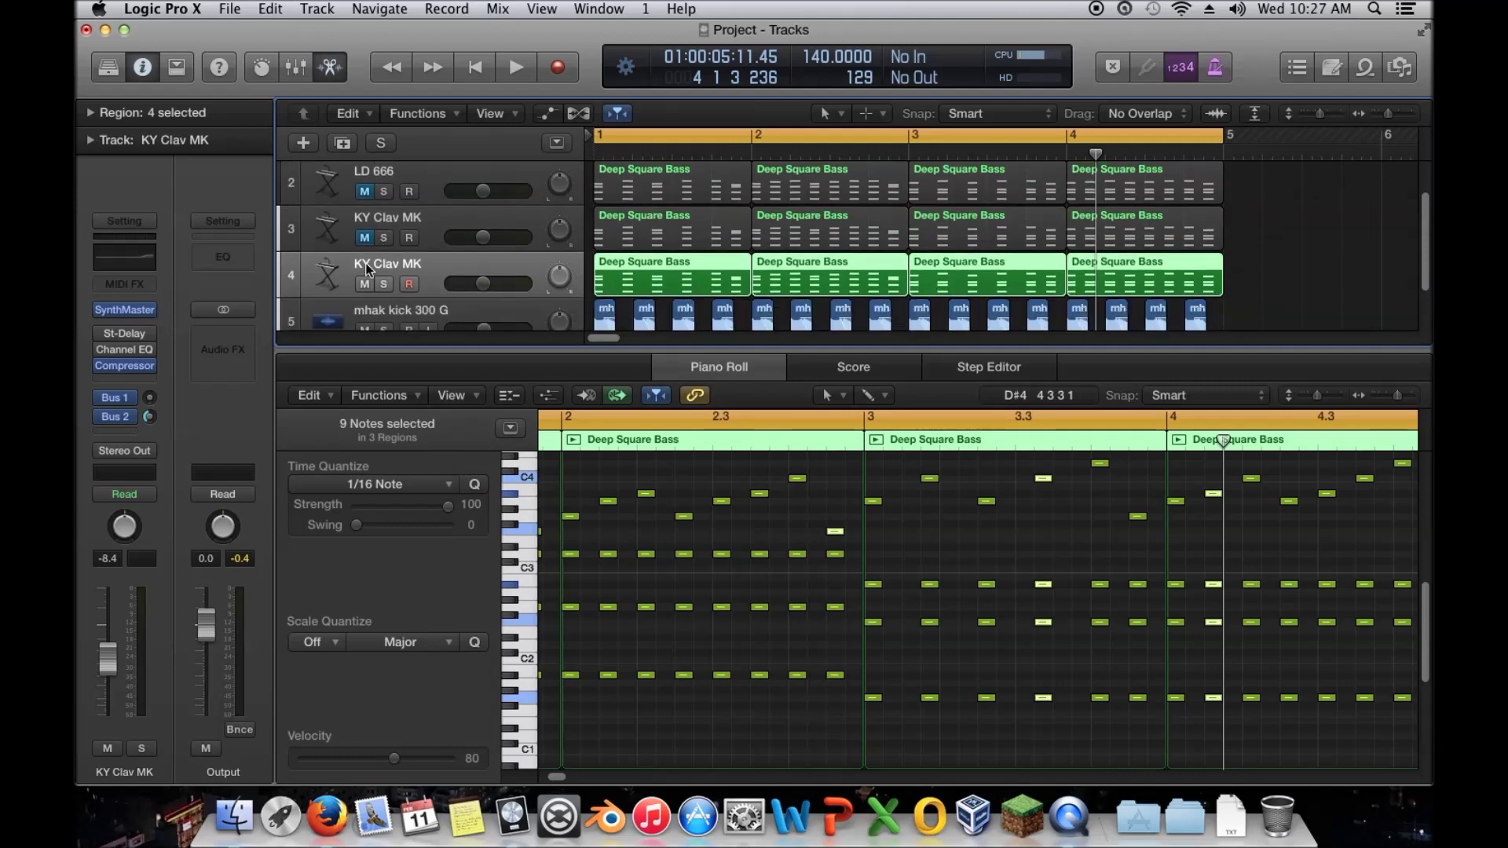
pyautogui.click(149, 314)
pyautogui.click(179, 239)
pyautogui.click(128, 369)
pyautogui.click(1021, 105)
pyautogui.press('Return')
pyautogui.press('super+w')
# Replace SynthMaster on the duplicate track with the EXS24 sampler and load its Classical Acoustic Guitar instrument
pyautogui.click(151, 310)
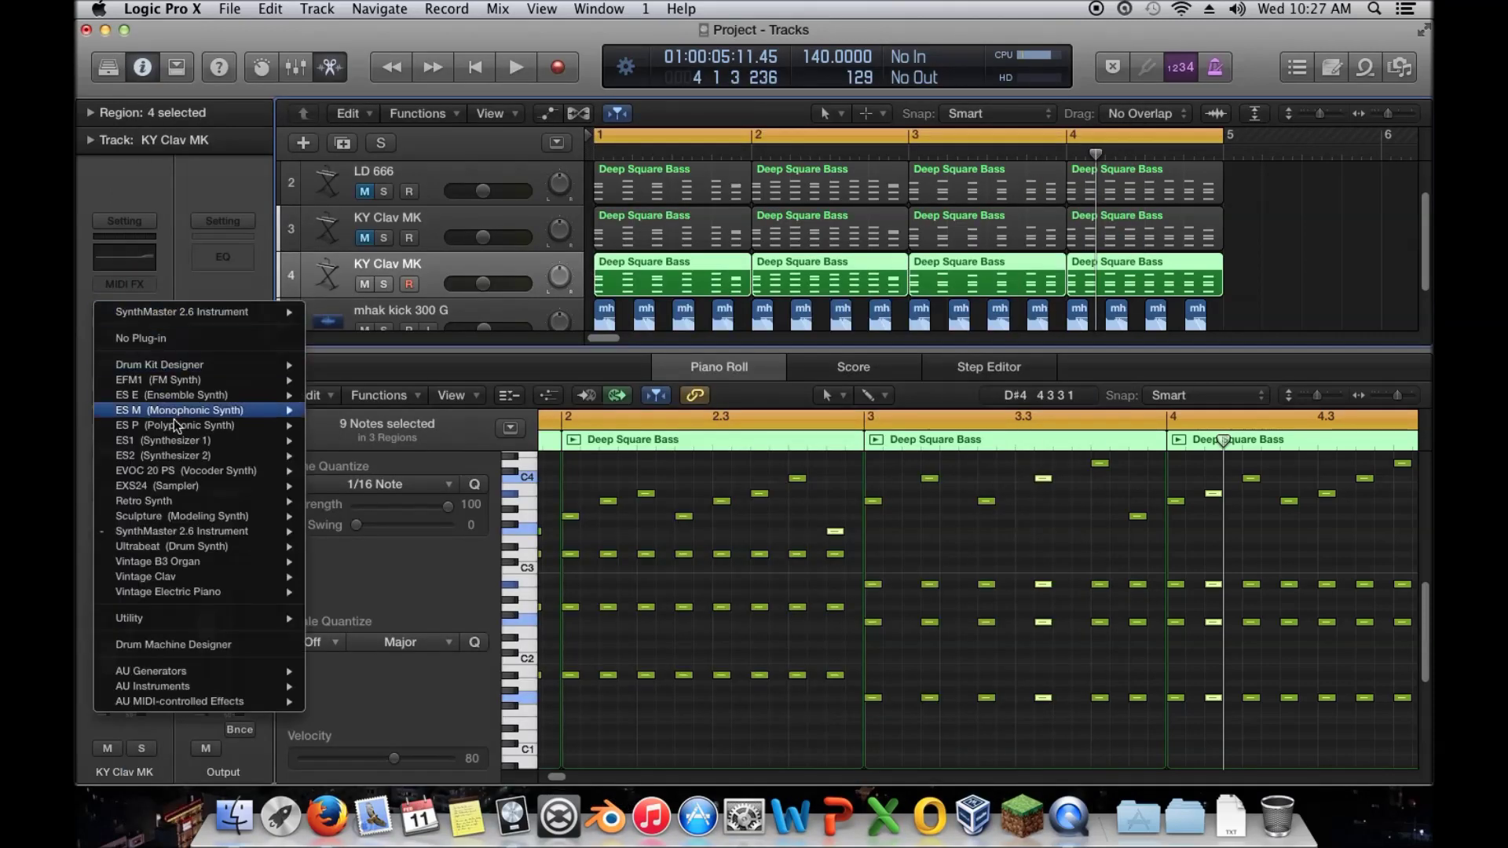
pyautogui.moveTo(234, 487)
pyautogui.click(362, 507)
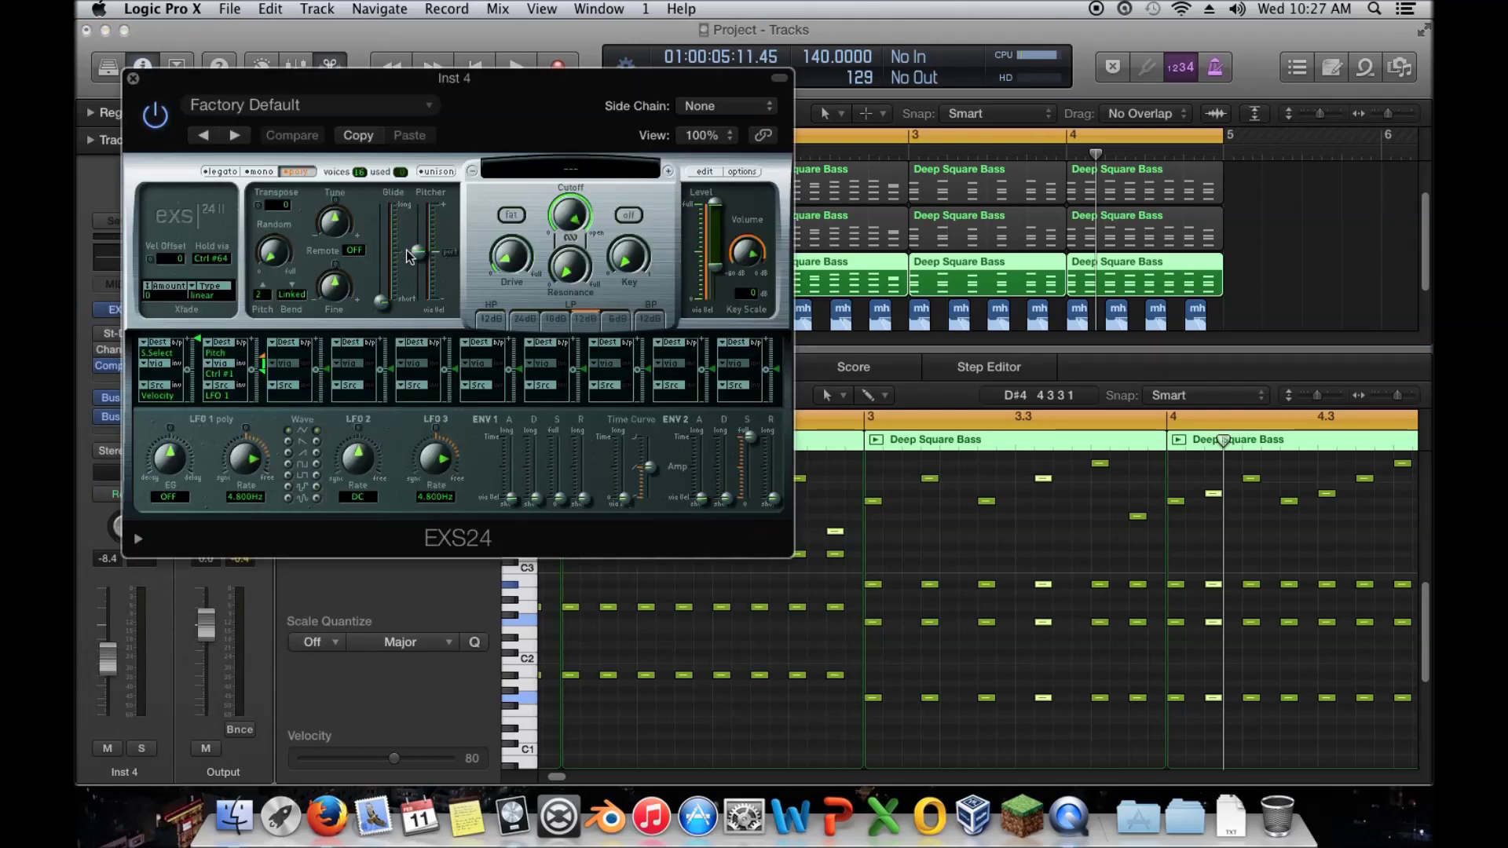
pyautogui.click(598, 165)
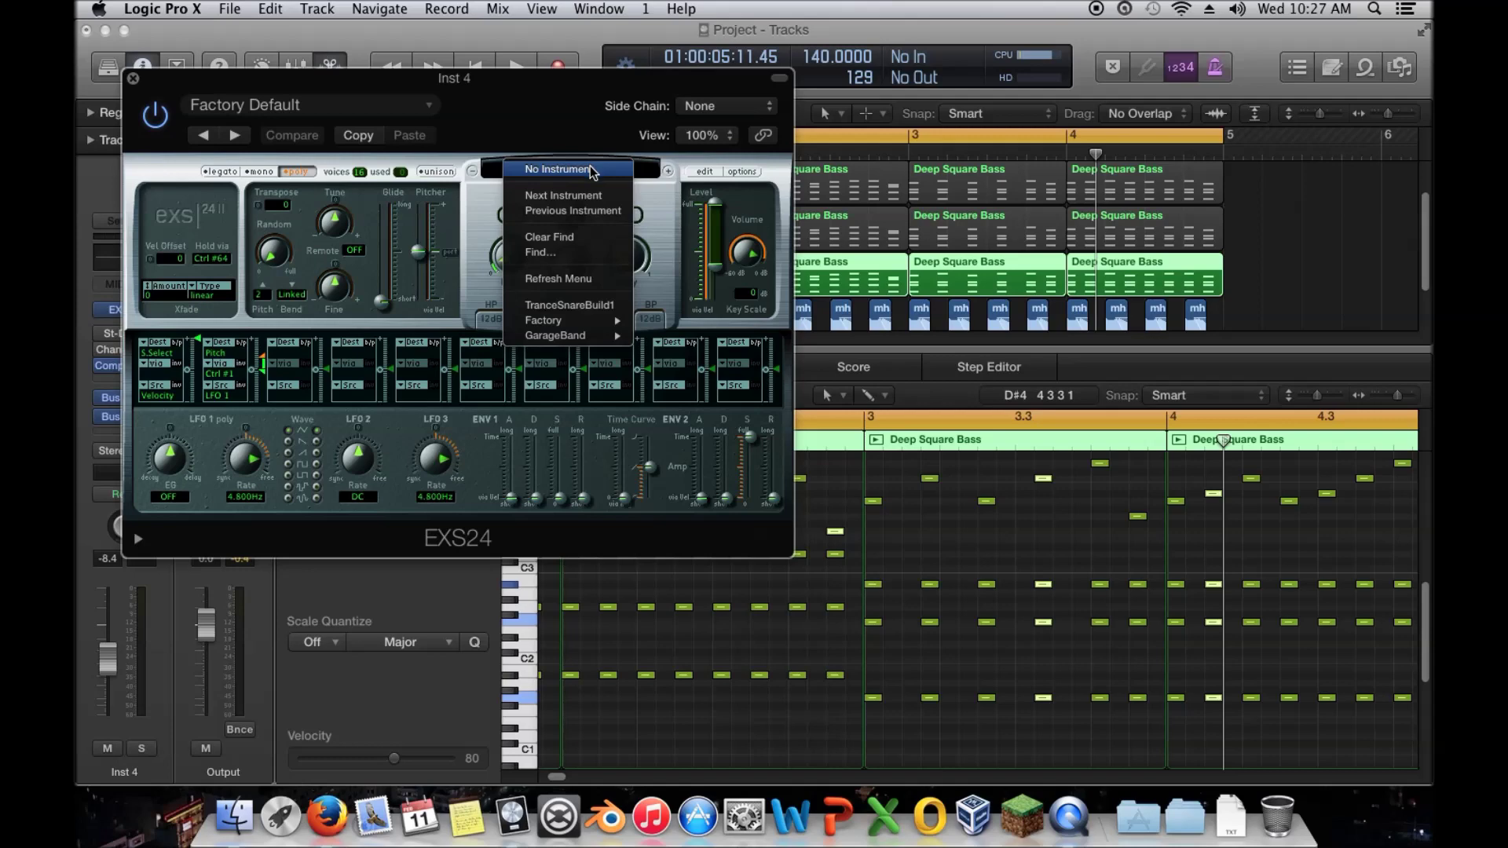
pyautogui.moveTo(580, 322)
pyautogui.moveTo(738, 335)
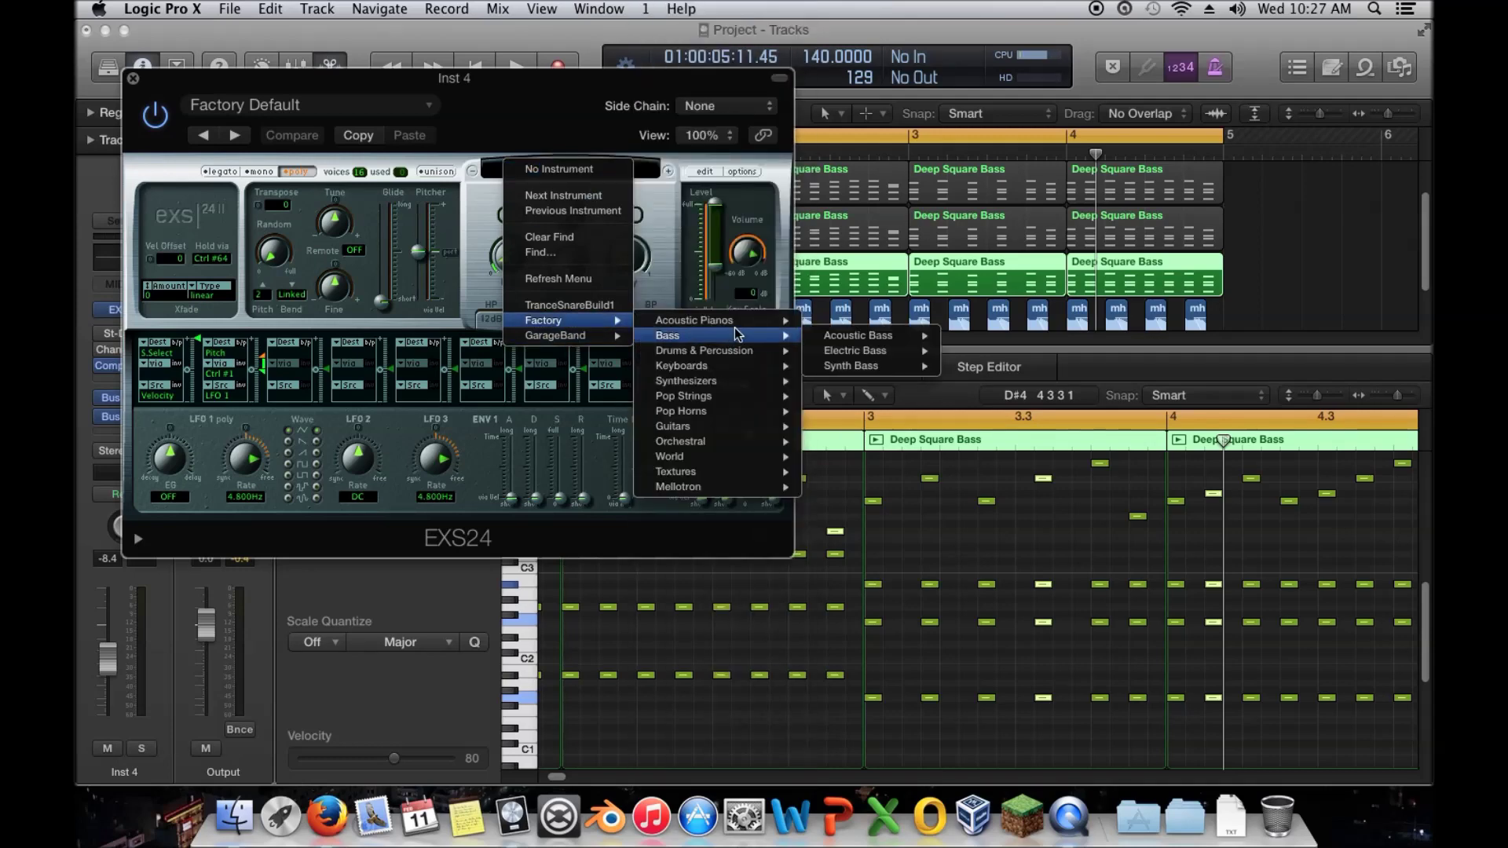
pyautogui.moveTo(752, 414)
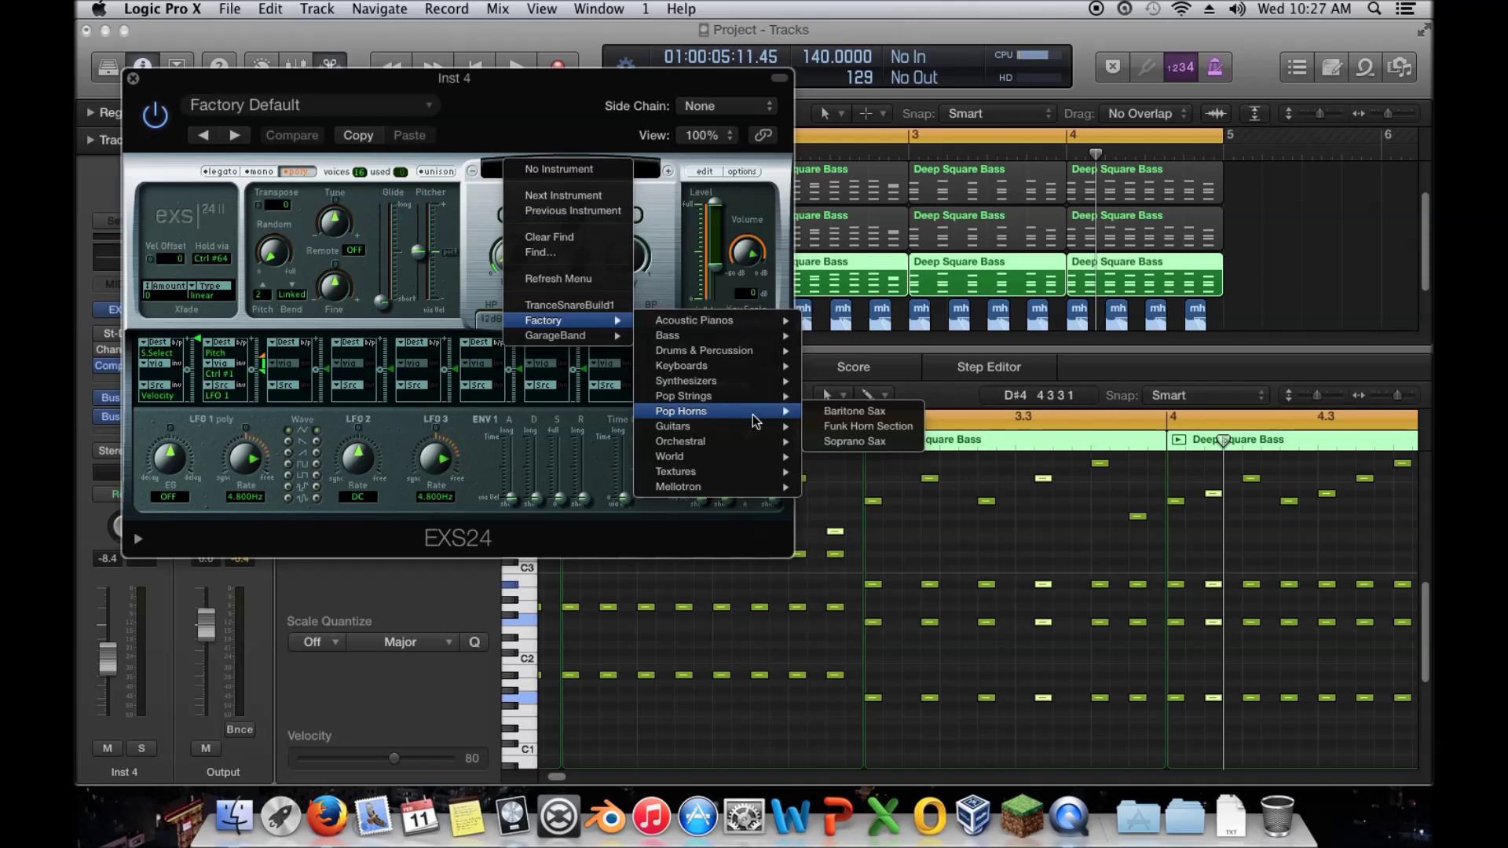
pyautogui.moveTo(918, 434)
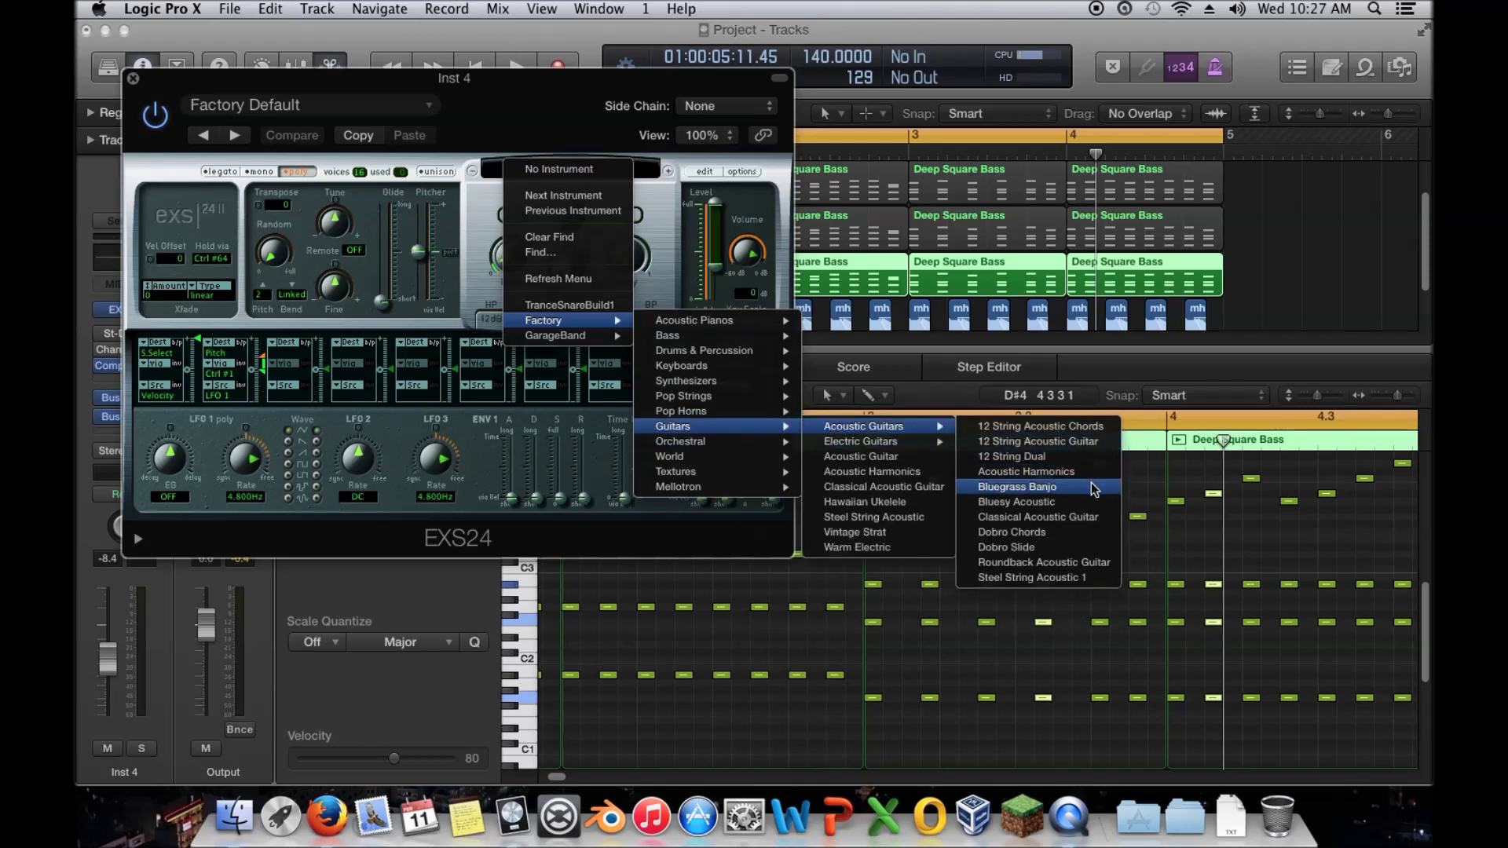
pyautogui.click(1098, 529)
# Audition the guitar chords in the loop and raise the ENV 2 release in EXS24 slightly
pyautogui.press('space')
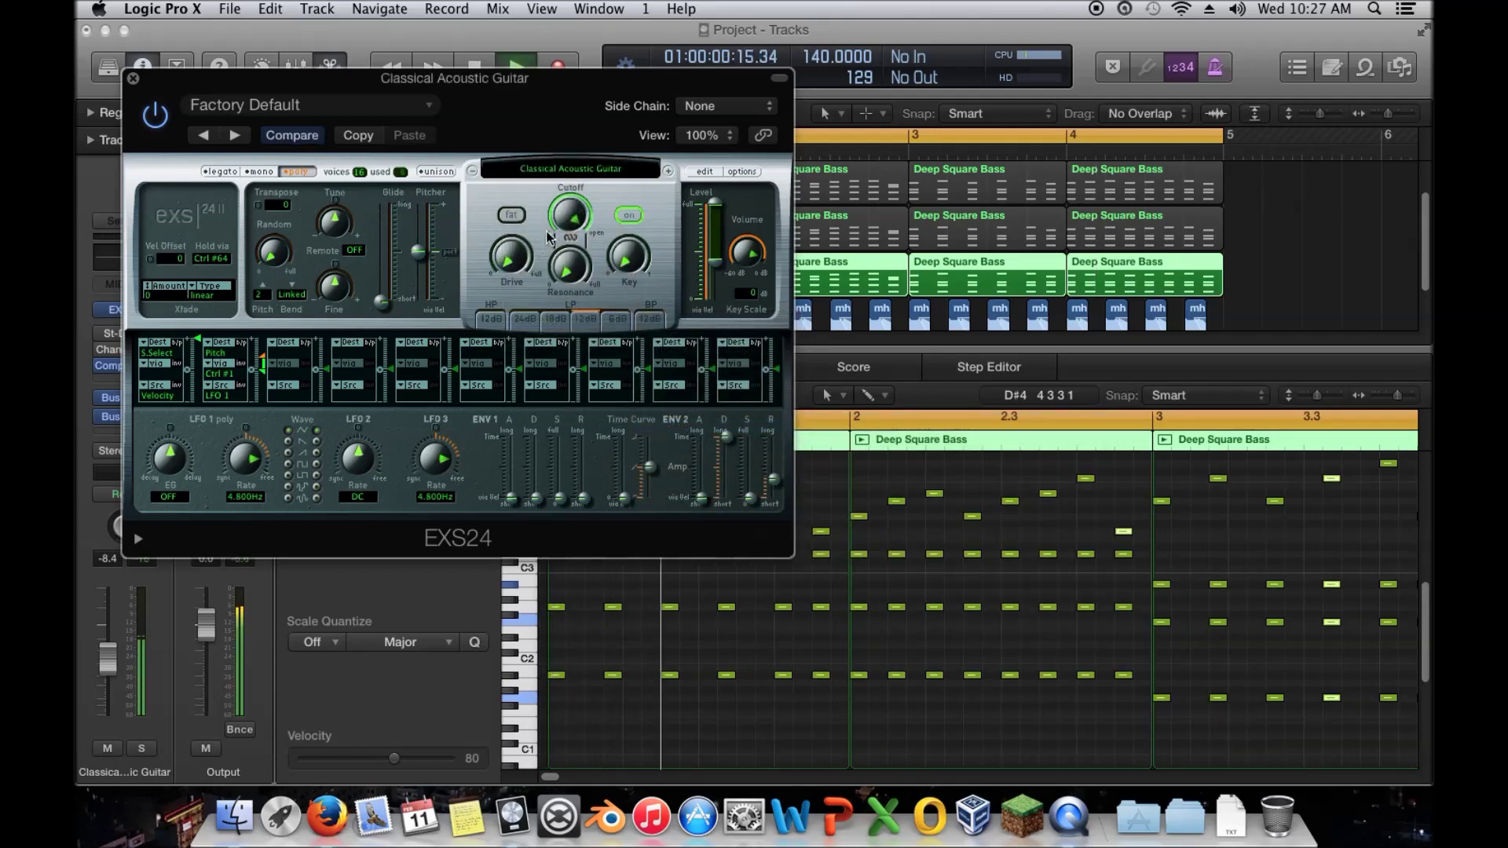
pyautogui.moveTo(775, 481); pyautogui.dragTo(779, 475)
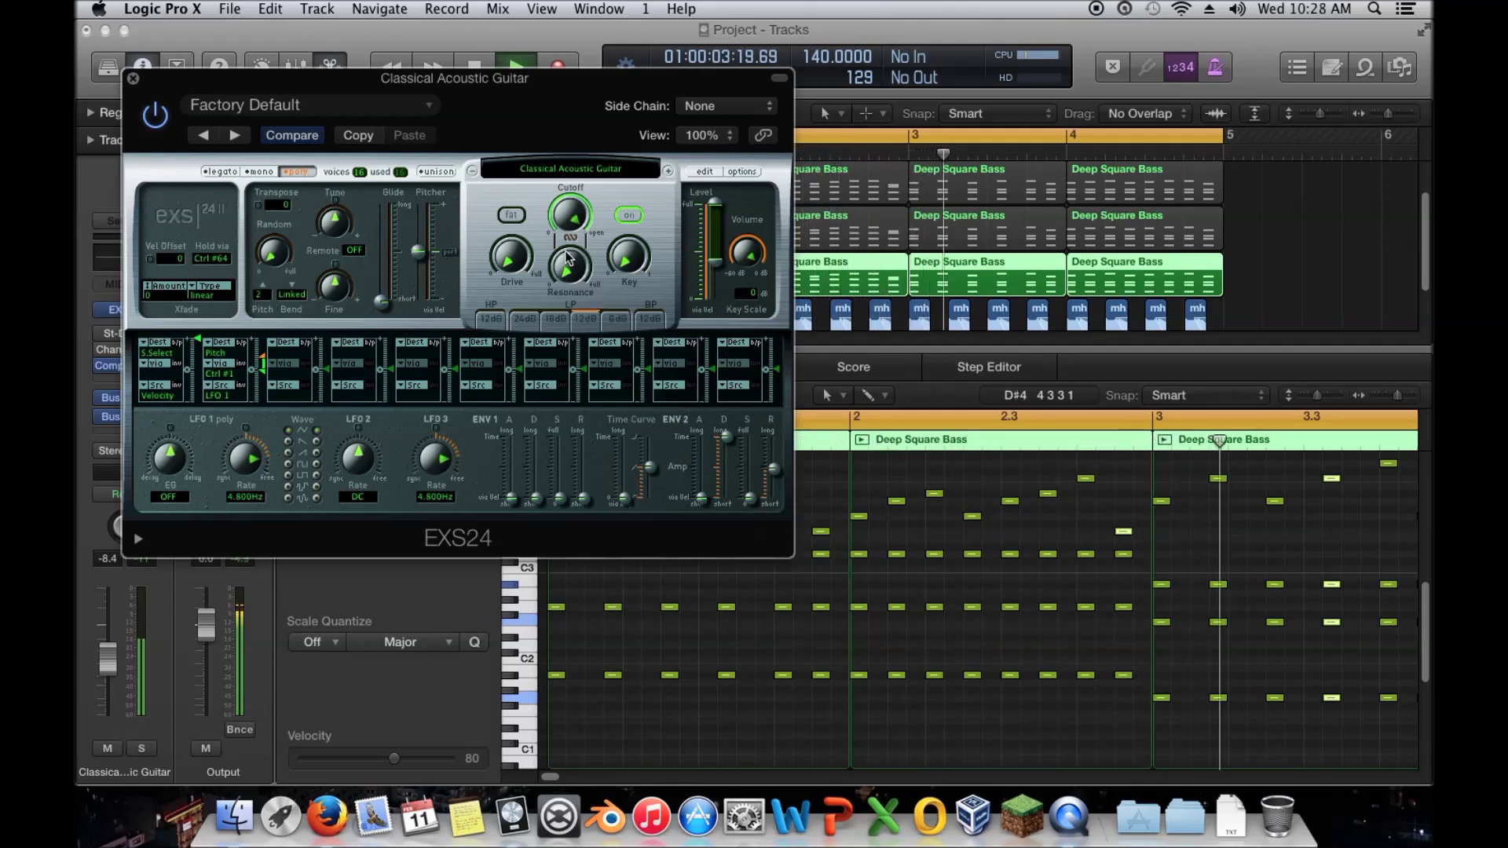
pyautogui.press('space')
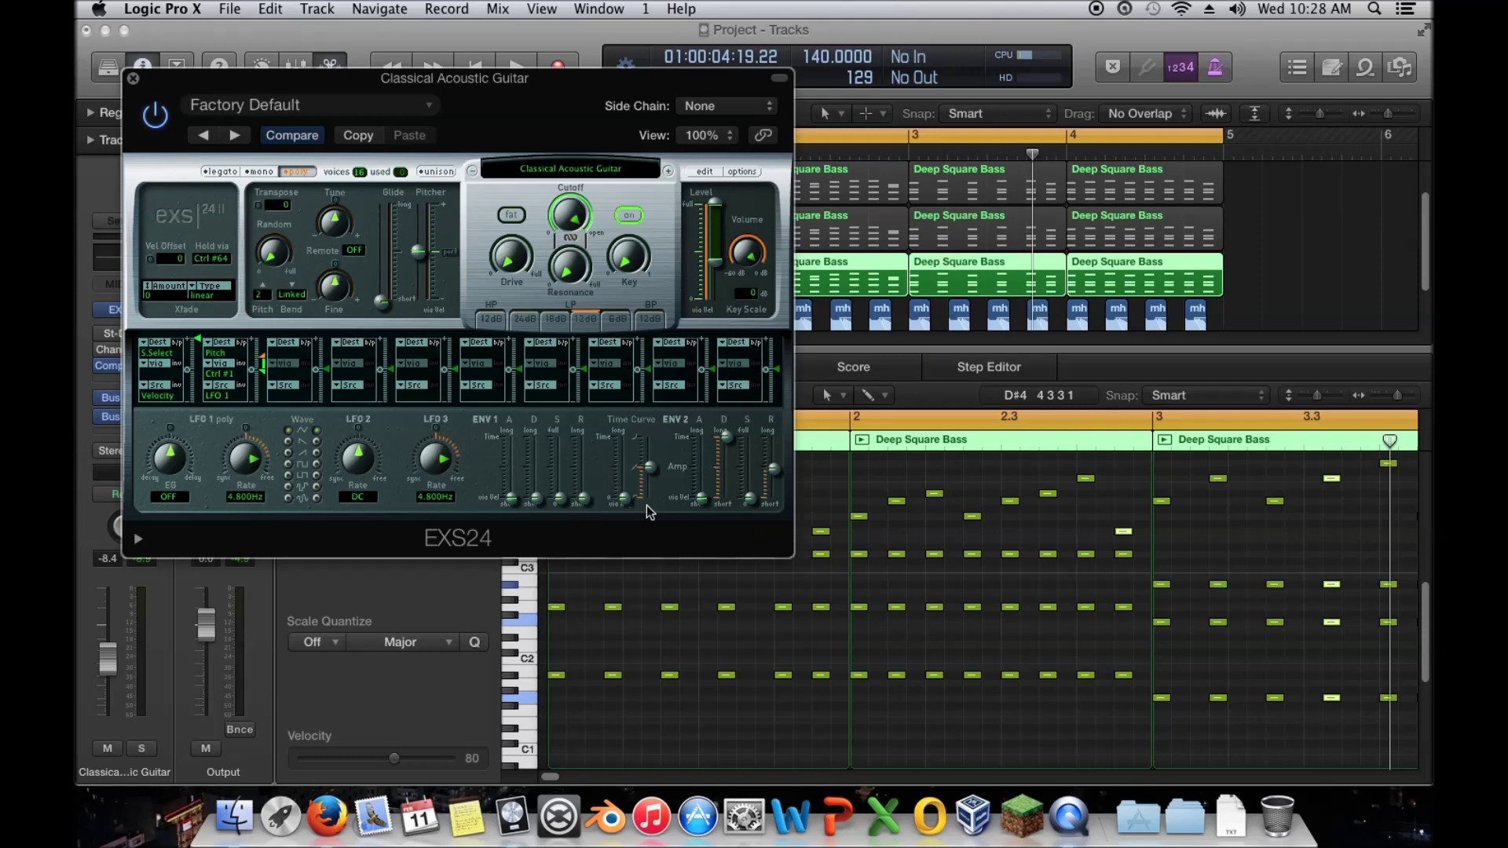
pyautogui.press('space')
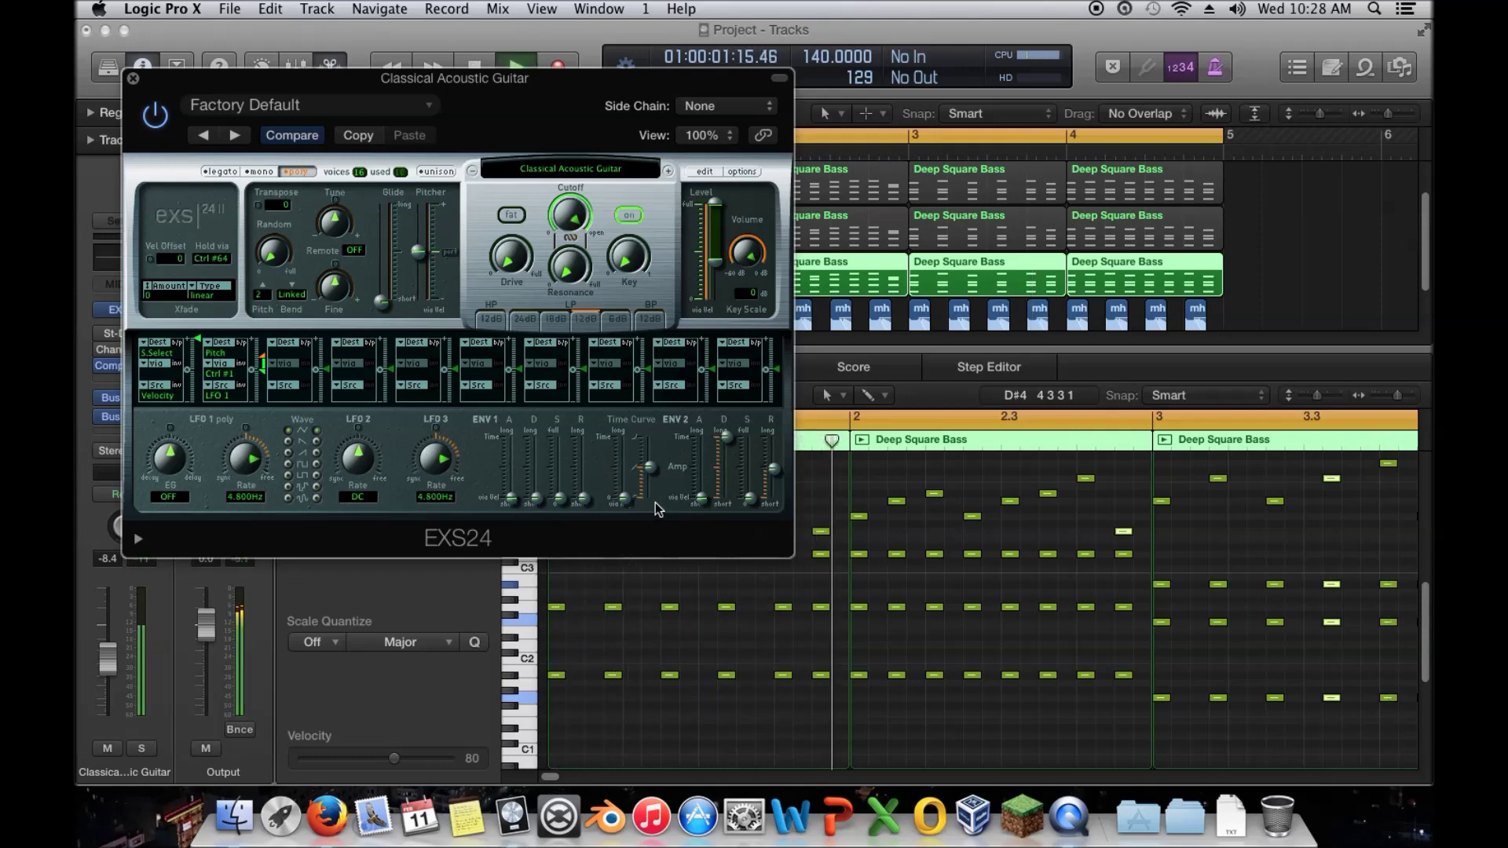
pyautogui.press('space')
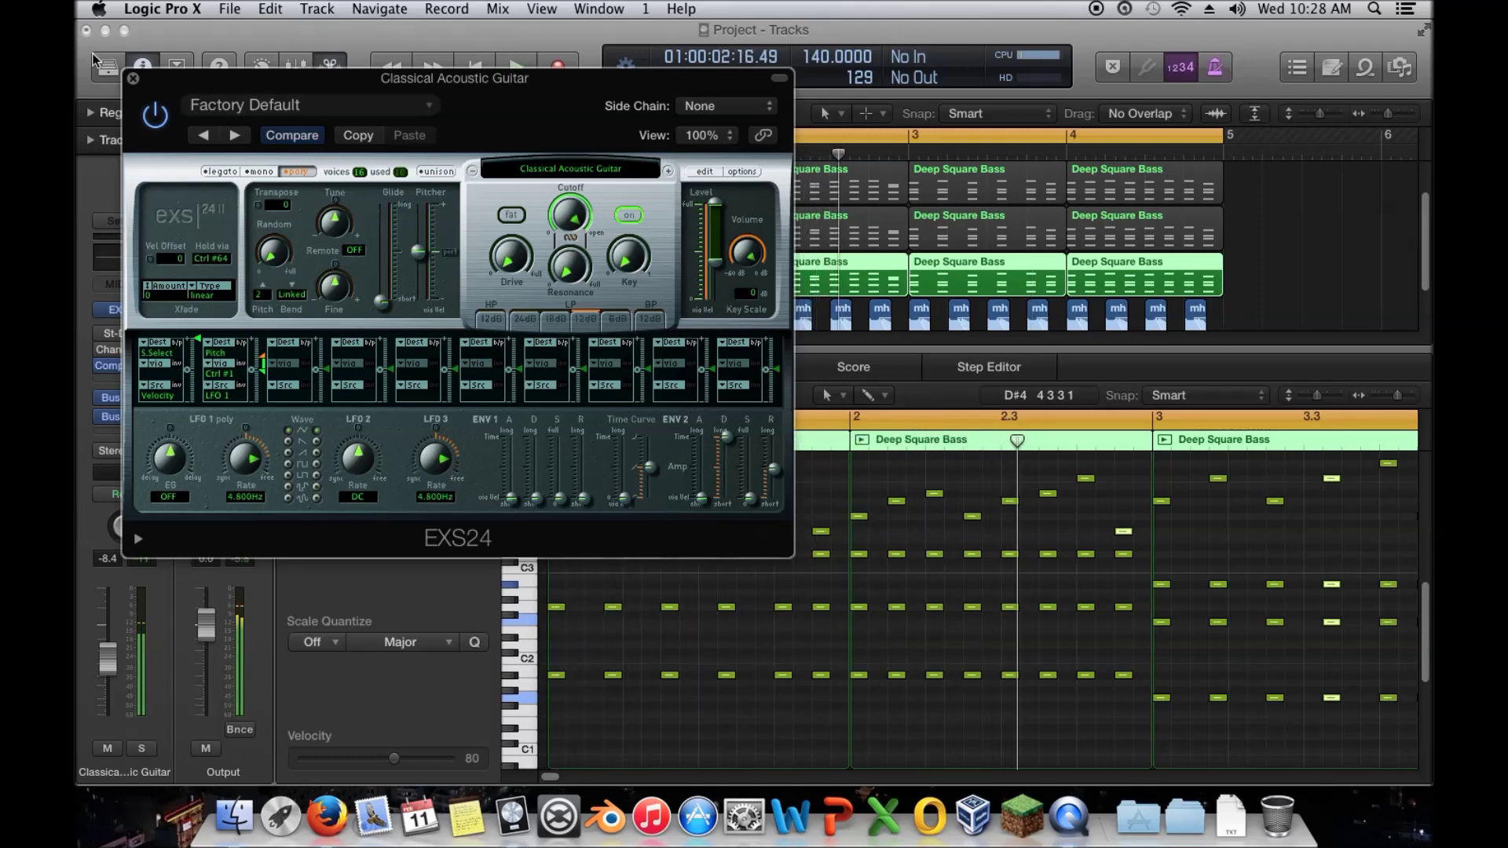
# Delete the lower chord notes from all four guitar regions, keeping only the upper melody, and play it back
pyautogui.click(132, 79)
pyautogui.moveTo(1282, 278); pyautogui.dragTo(666, 285)
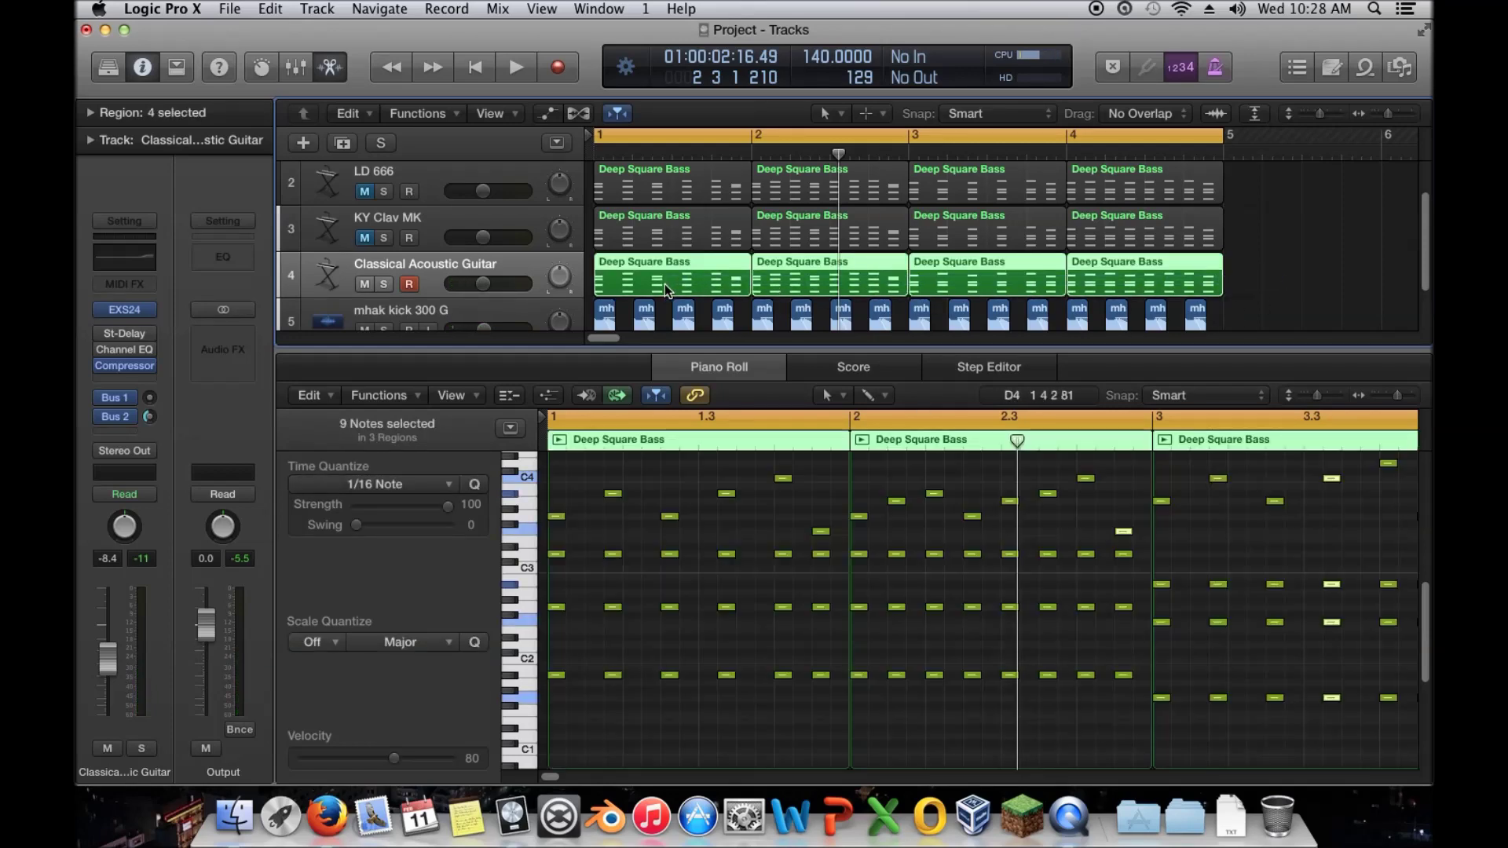
pyautogui.moveTo(548, 528); pyautogui.dragTo(1045, 679)
pyautogui.press('super+z')
pyautogui.moveTo(558, 541); pyautogui.dragTo(1414, 759)
pyautogui.press('Delete')
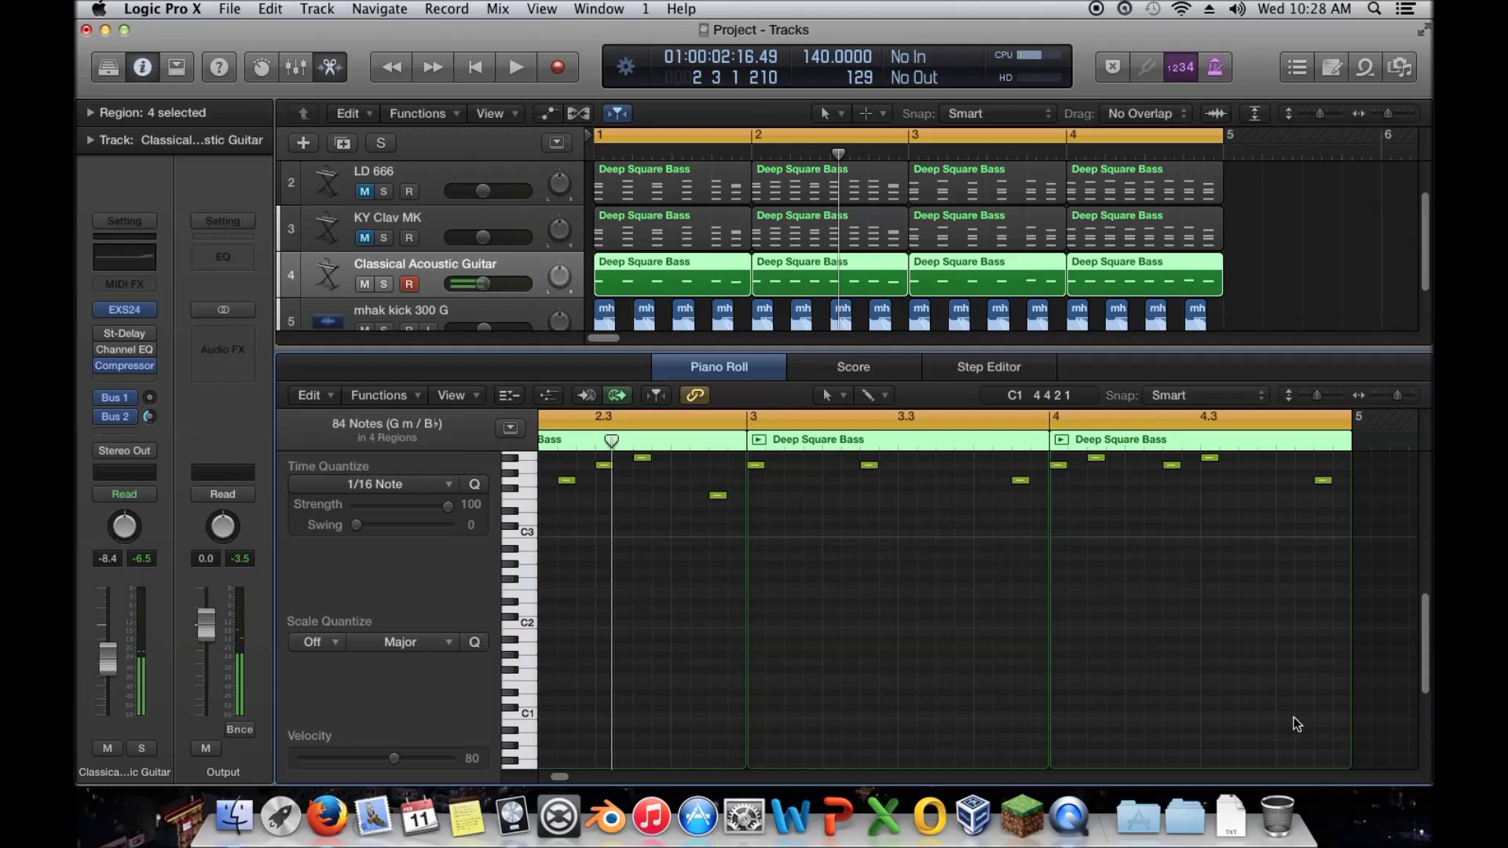
pyautogui.press('space')
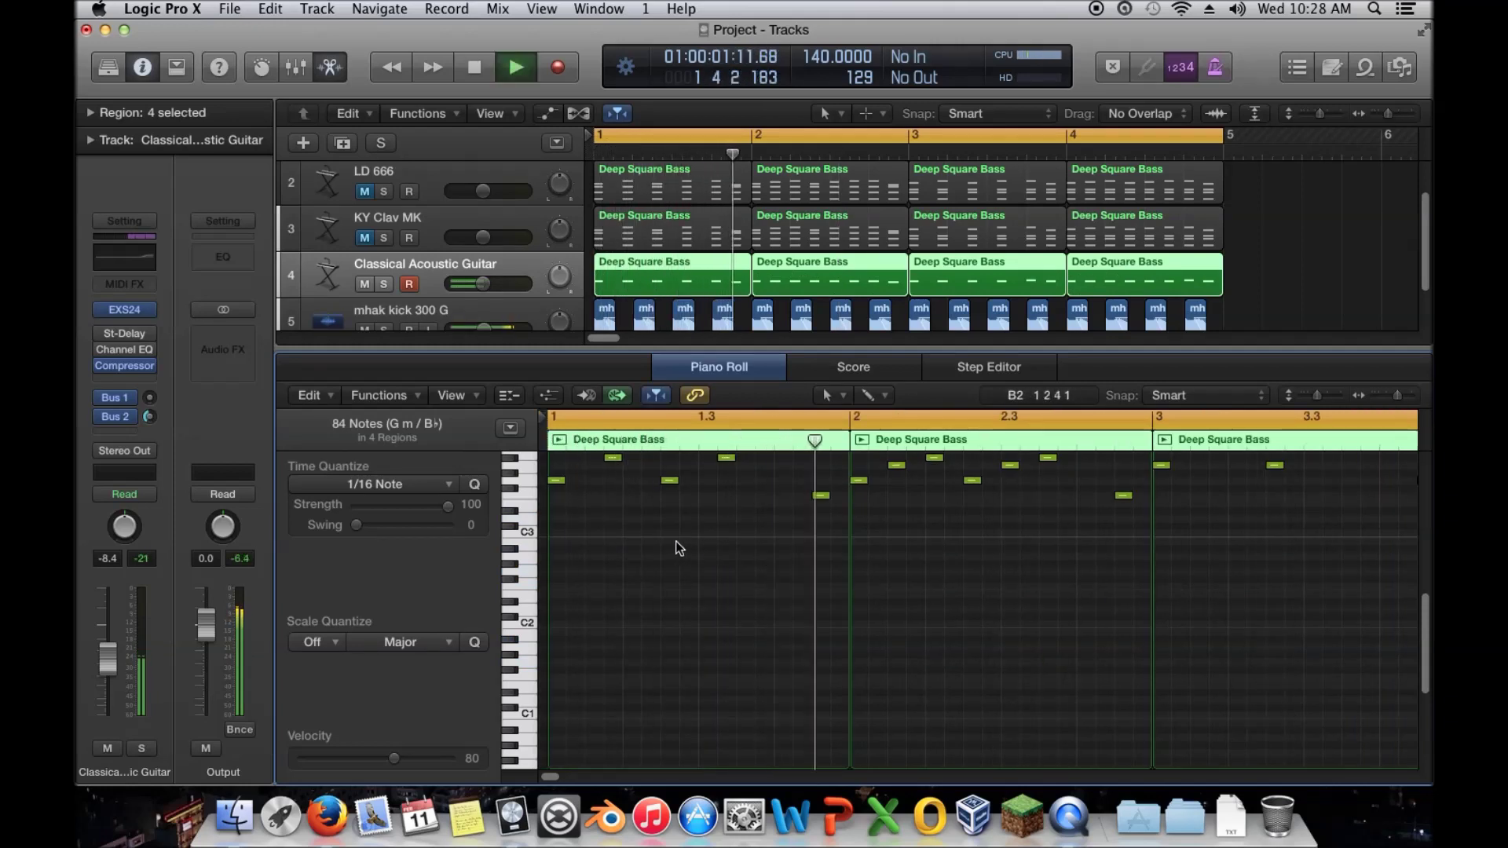
pyautogui.press('space')
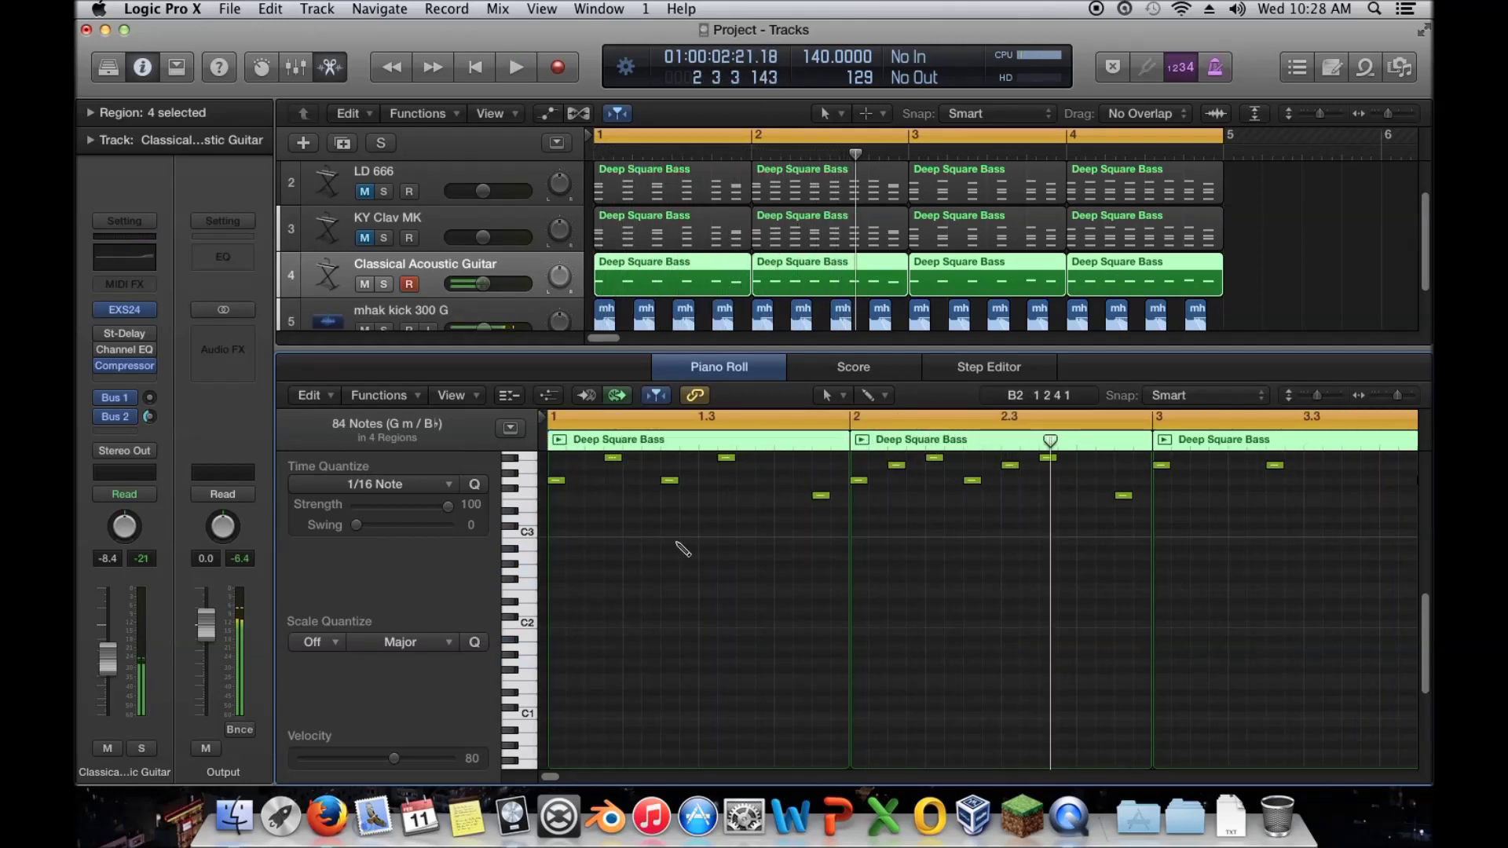
# Undo the deletion of the lower guitar notes and step back to the creation of the duplicate track
pyautogui.press('super+z')
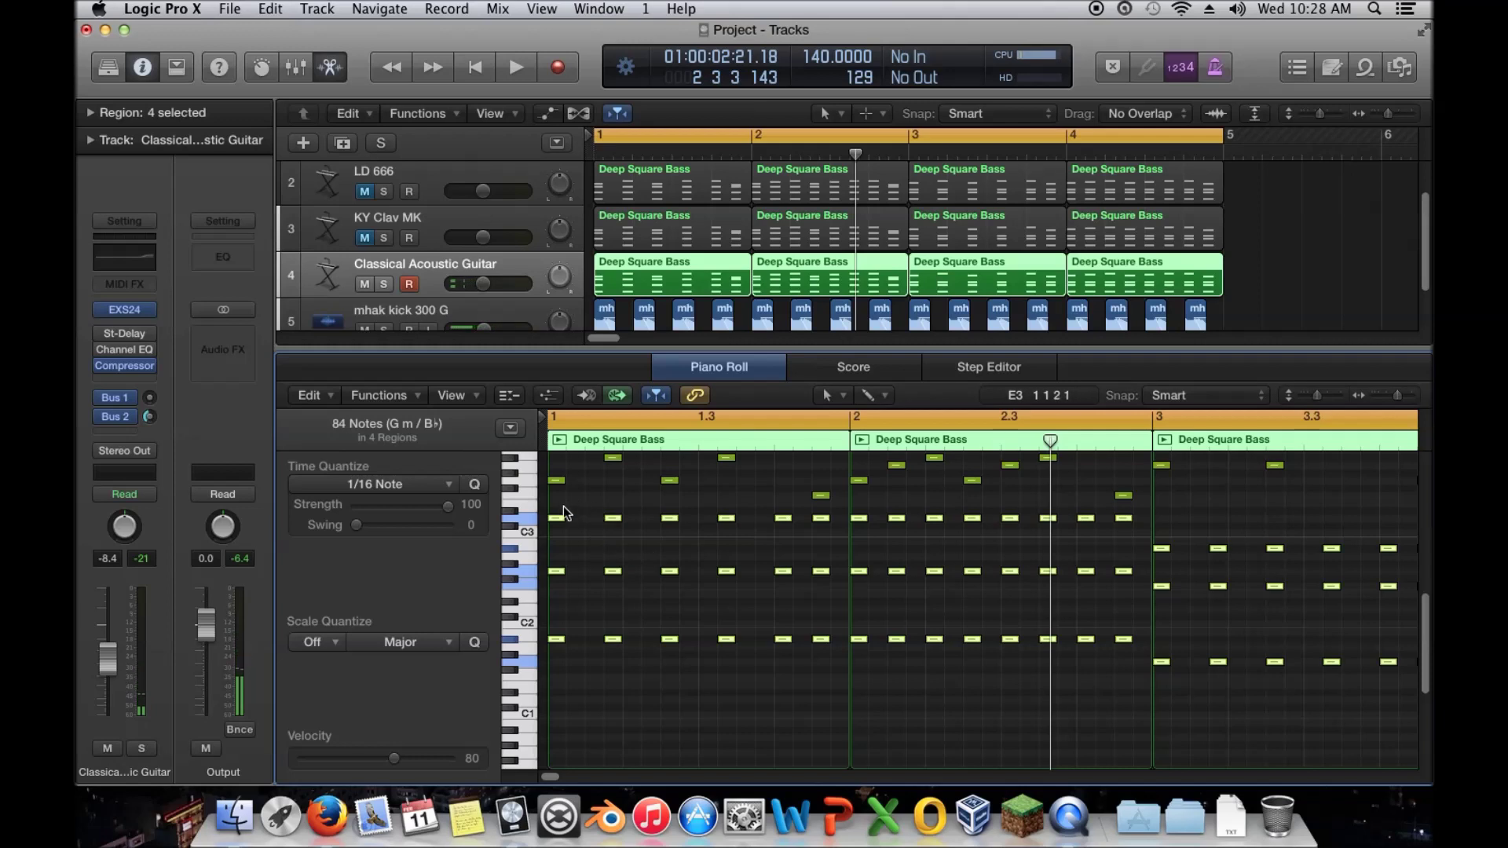
pyautogui.click(612, 519)
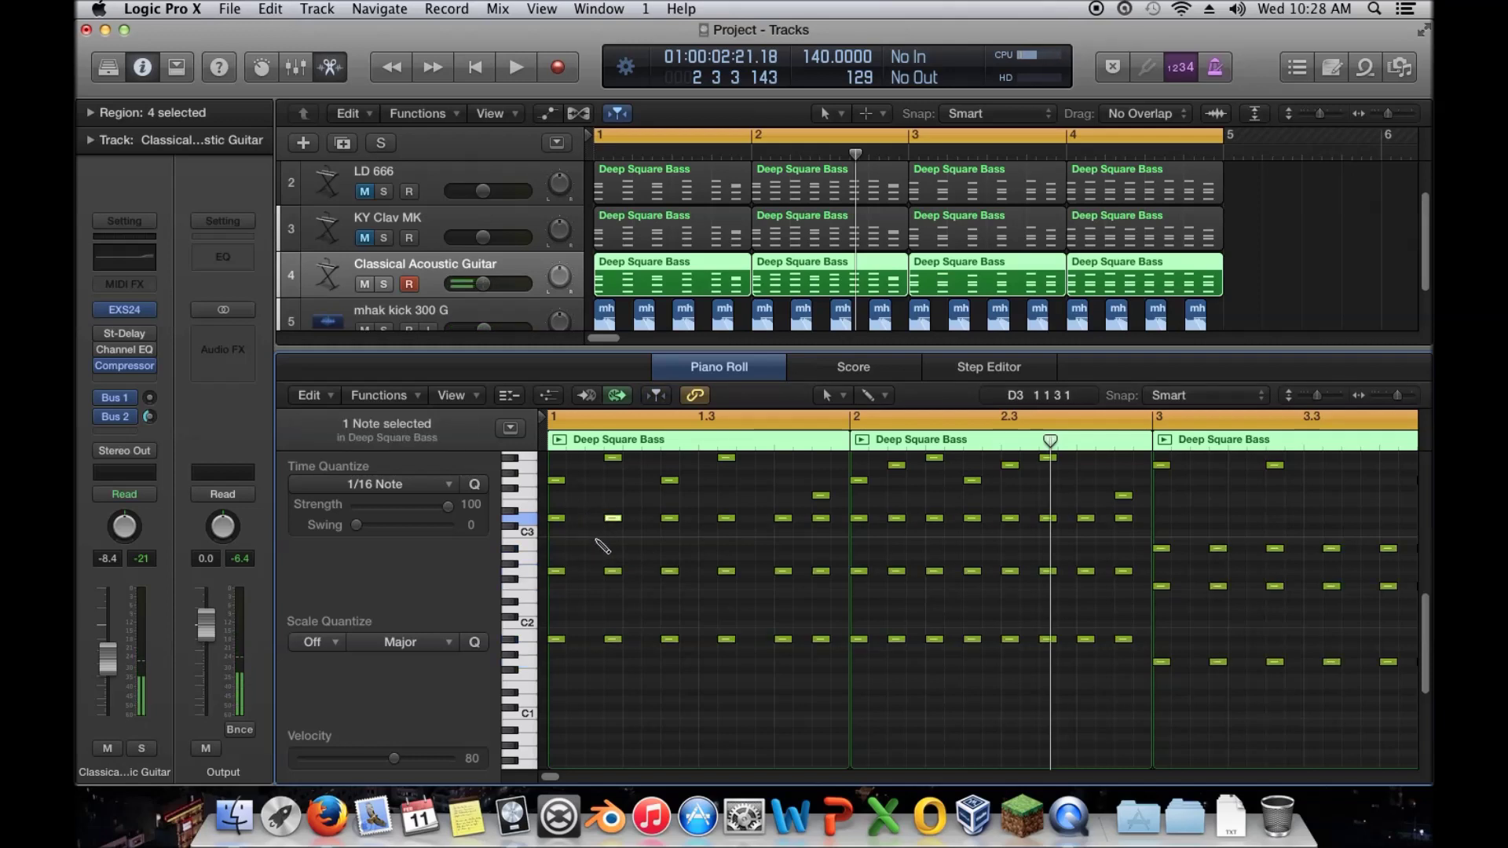
pyautogui.press('super+z')
# Redo the region copy, the instrument change and the deletion of the lower chord notes
pyautogui.click(271, 8)
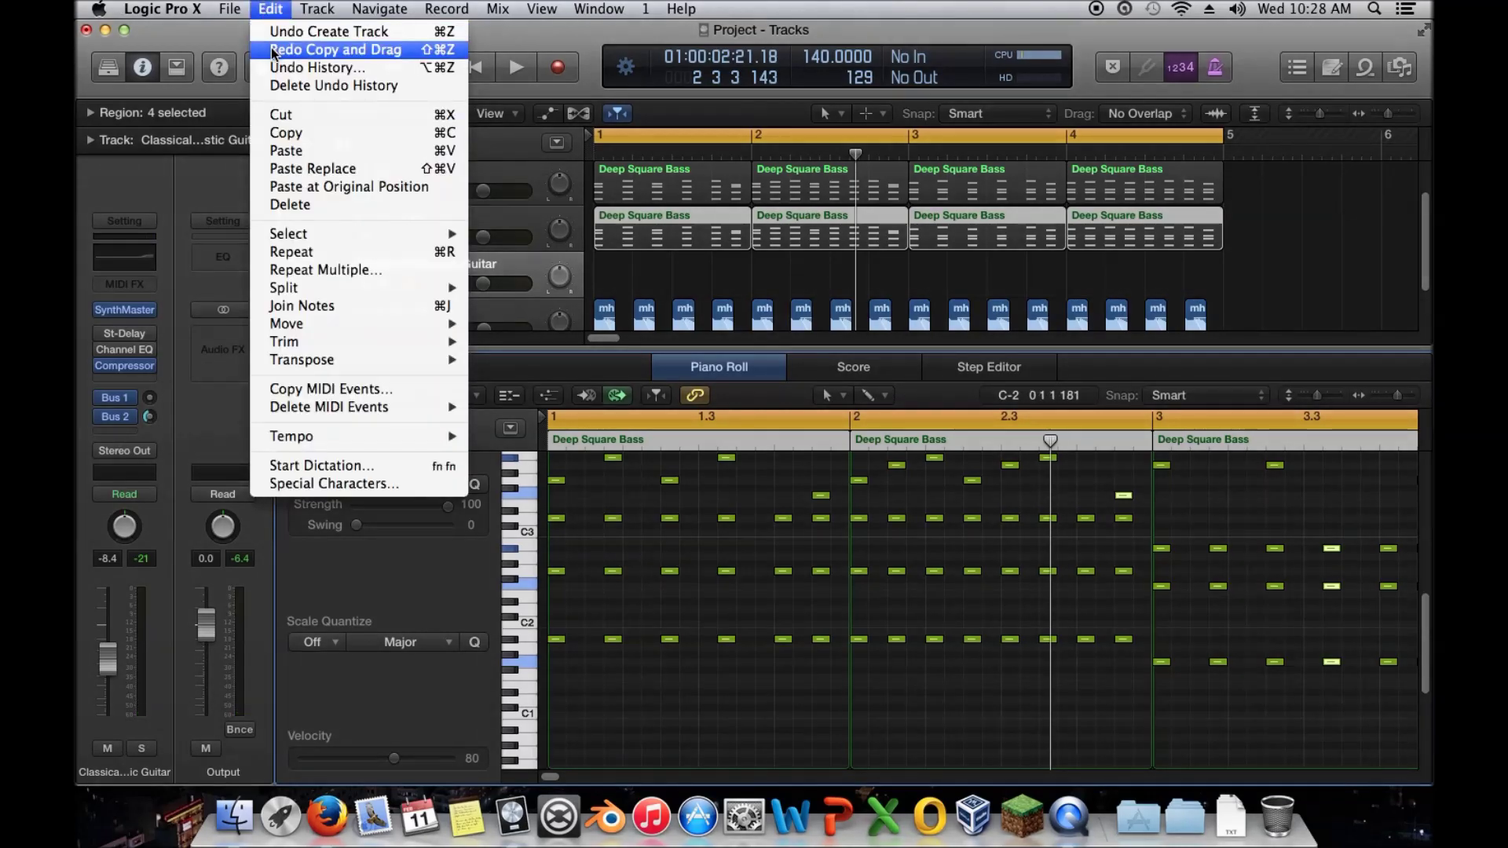
pyautogui.click(273, 50)
pyautogui.click(270, 9)
pyautogui.click(272, 49)
pyautogui.click(271, 9)
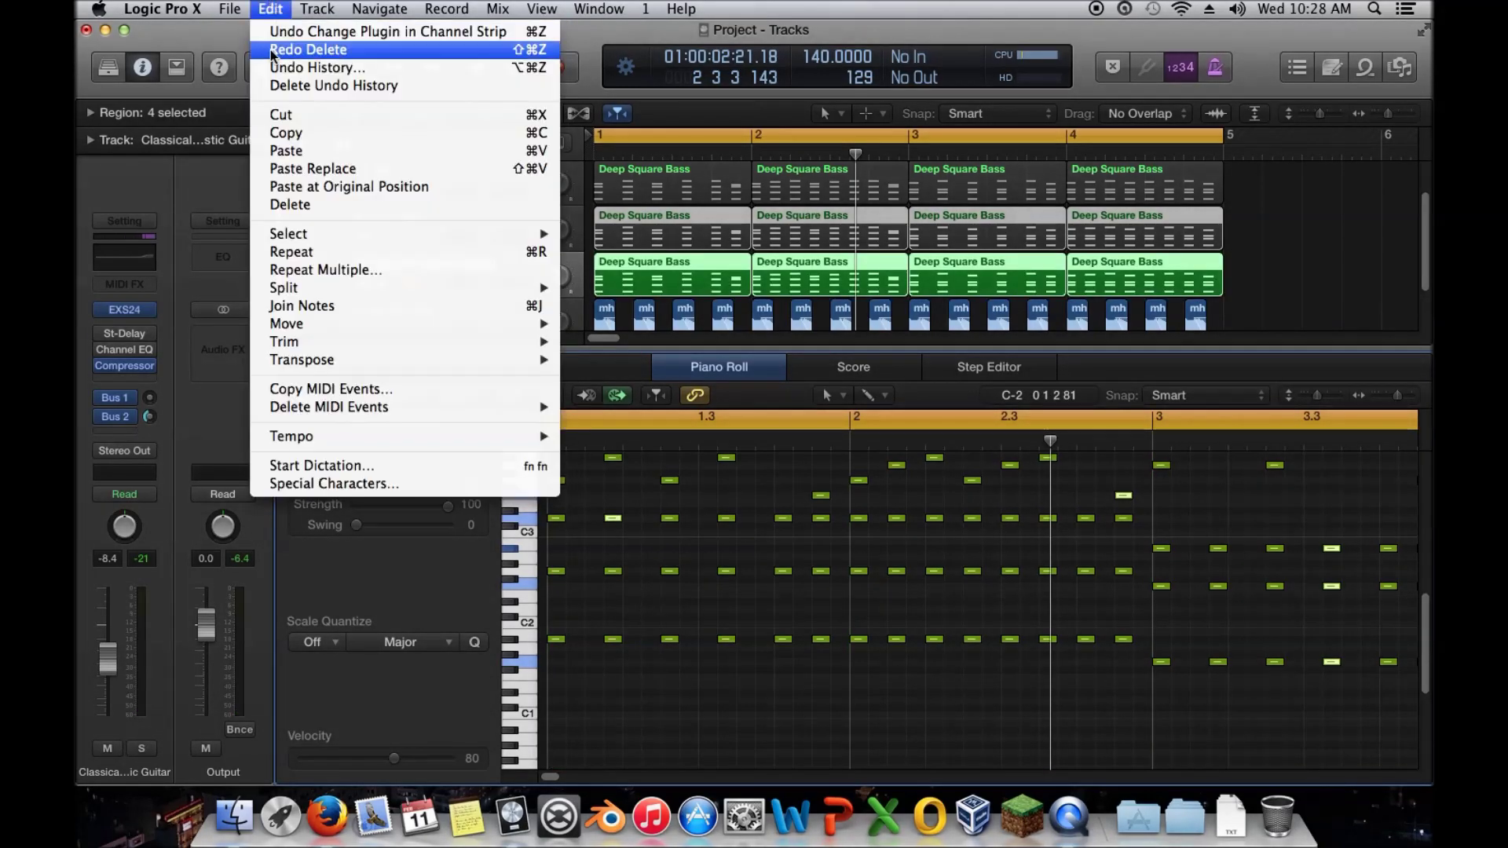
pyautogui.click(272, 53)
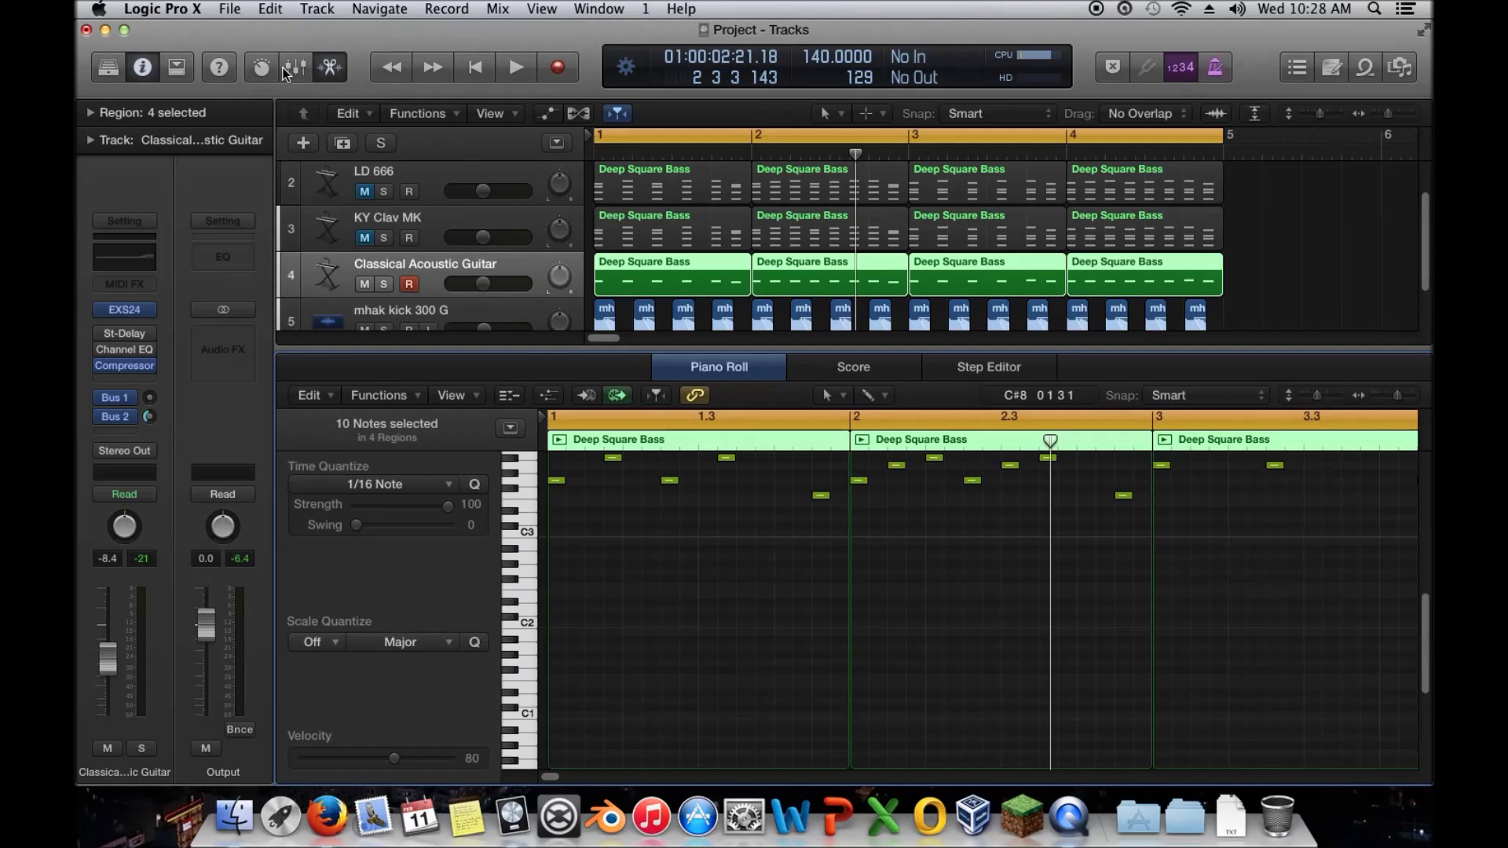
# Check the guitar melody by playback and reload the Classical Acoustic Guitar instrument in EXS24
pyautogui.press('Return')
pyautogui.press('space')
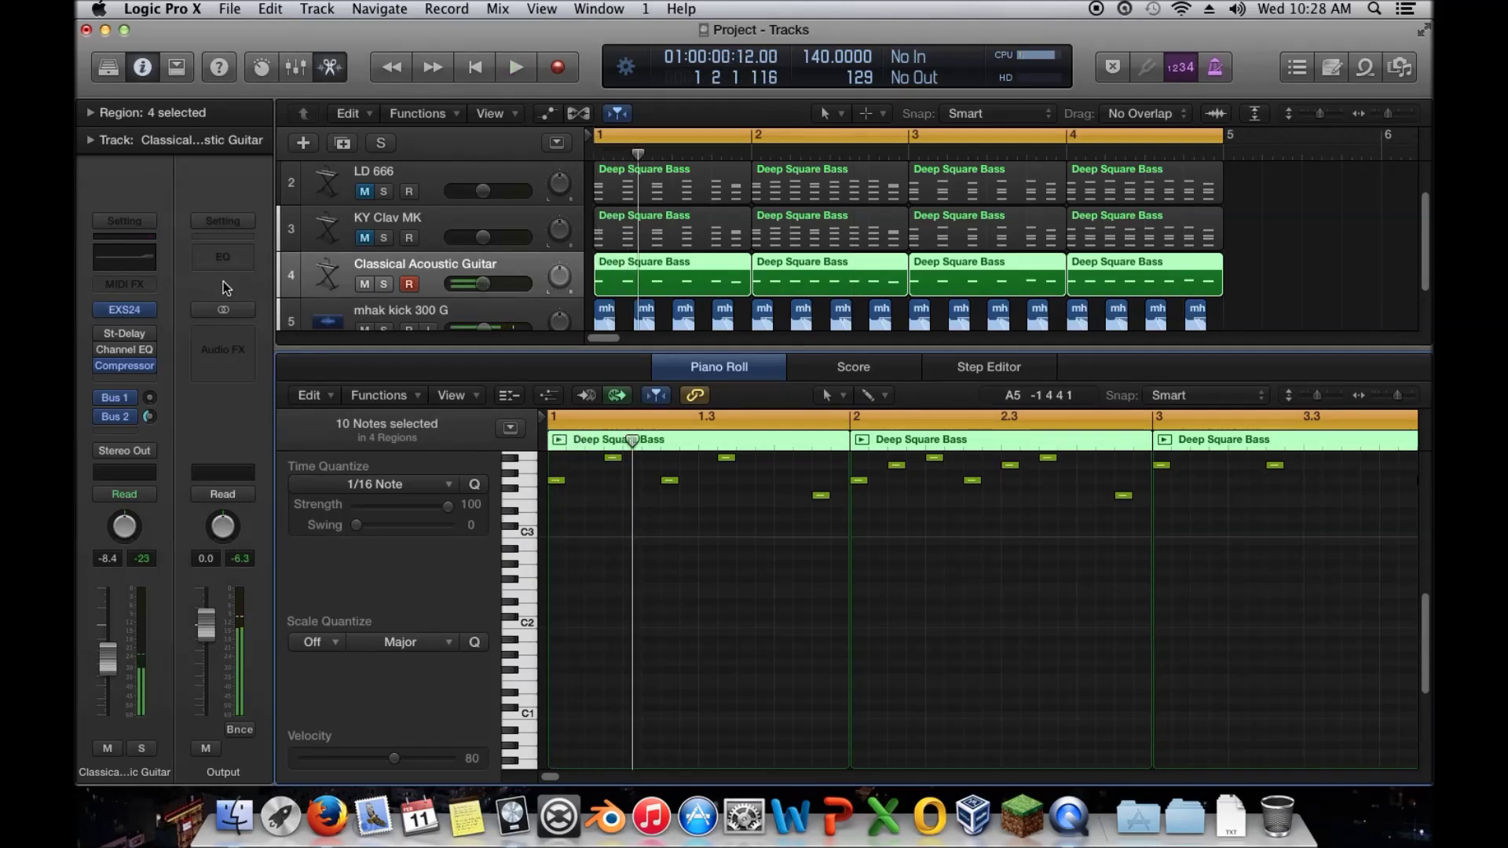
pyautogui.click(124, 310)
pyautogui.click(590, 173)
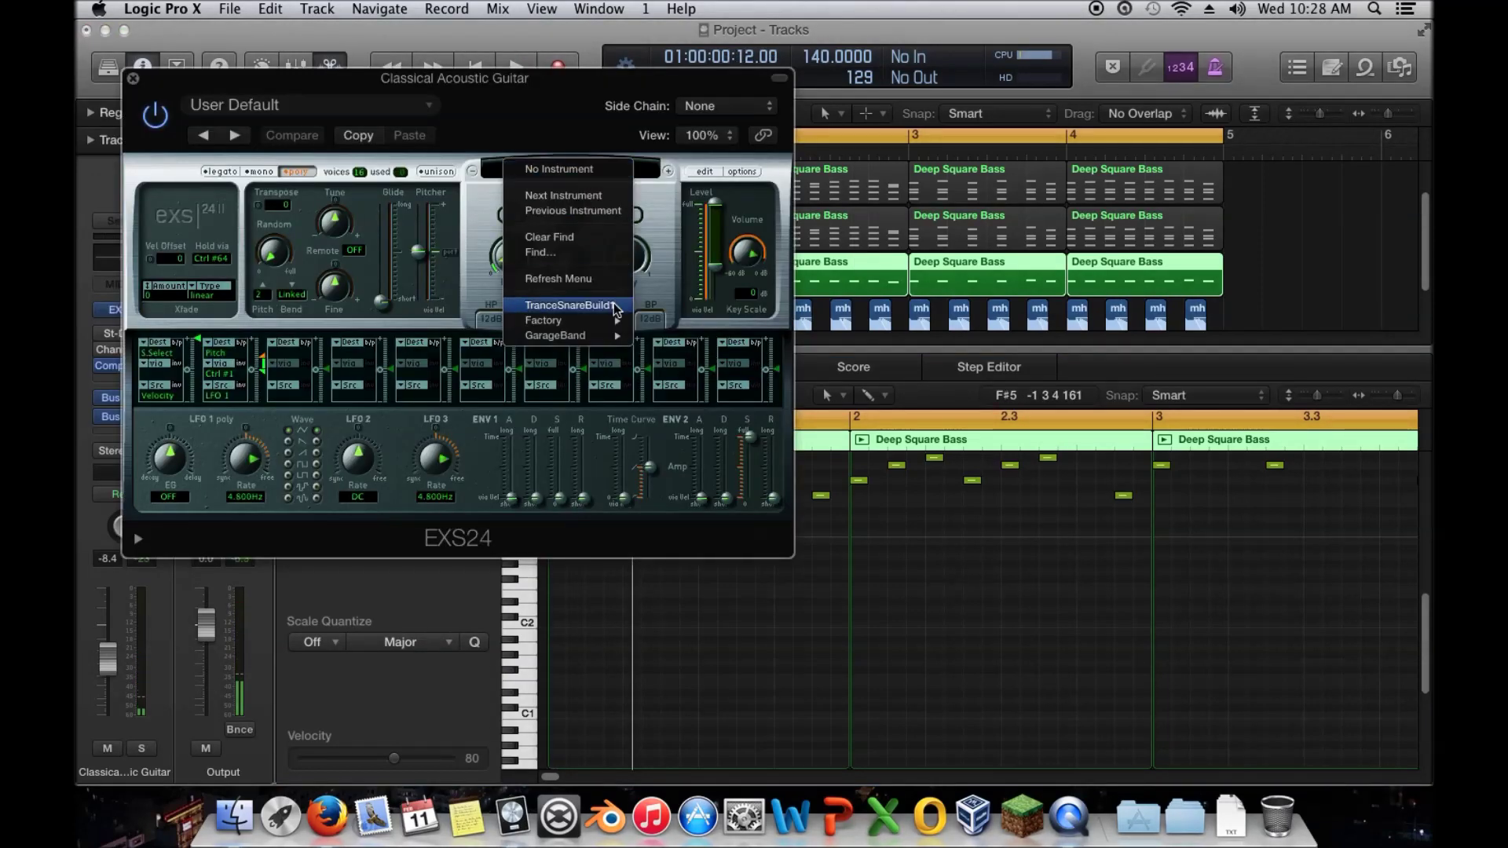
pyautogui.moveTo(597, 320)
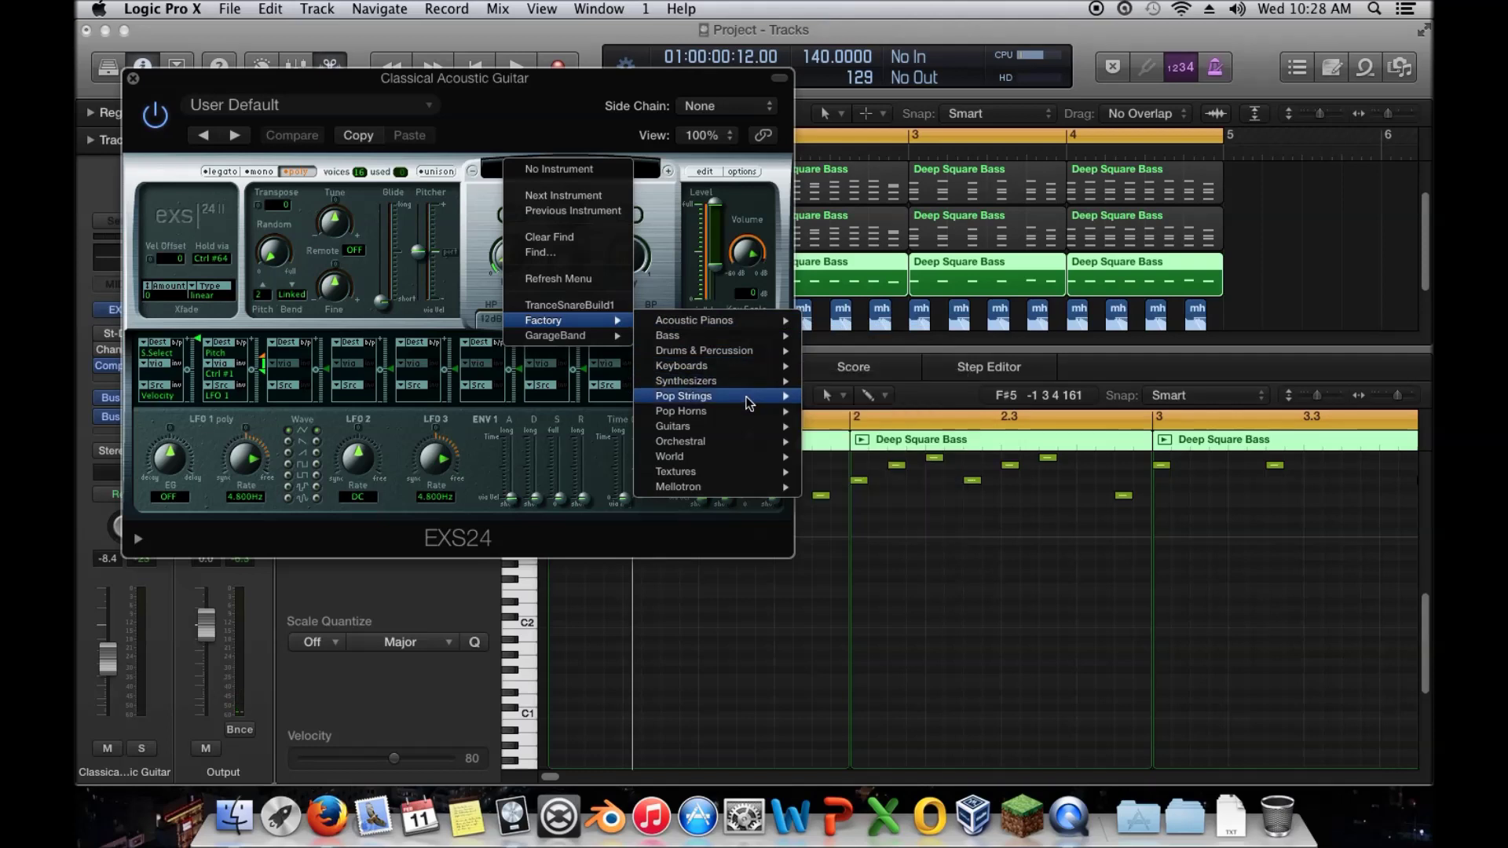
pyautogui.moveTo(756, 427)
pyautogui.moveTo(865, 426)
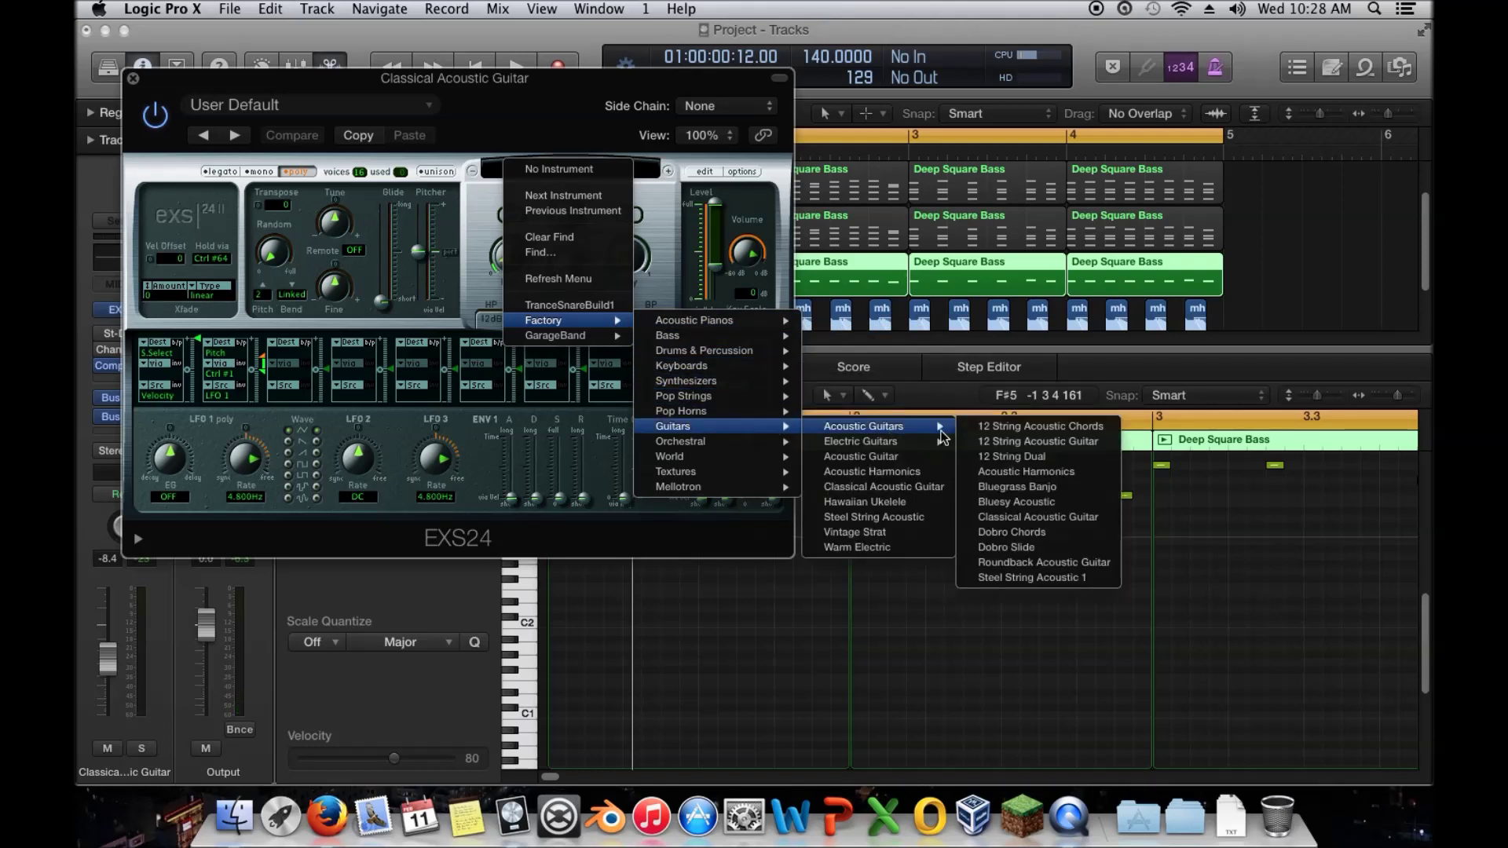
pyautogui.click(1037, 517)
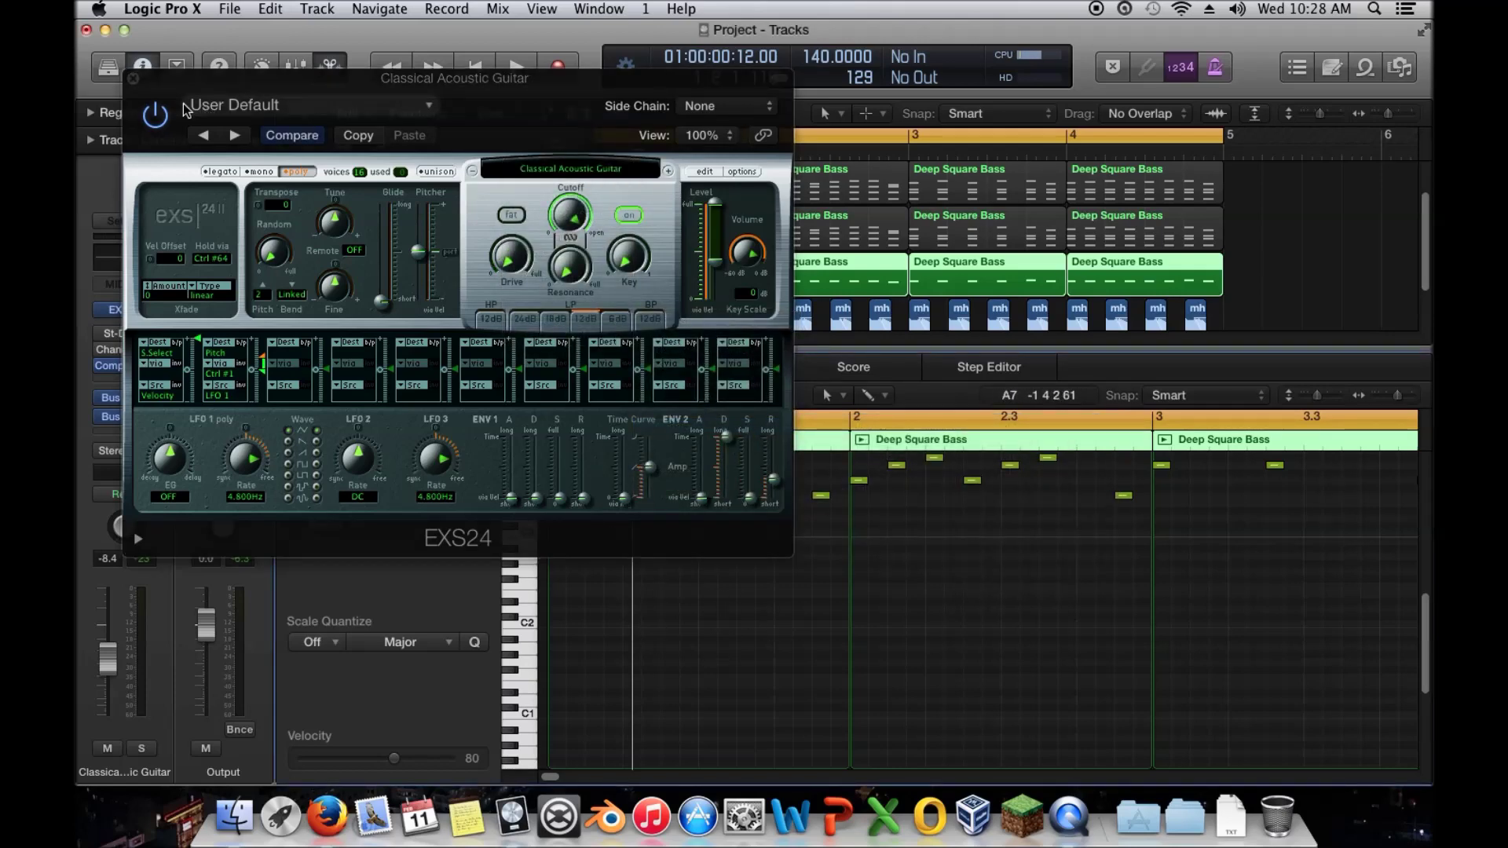
pyautogui.click(133, 80)
# Add an A#2 note near the start of the first guitar region, copy it to position 1 3 1 1, and play it back
pyautogui.scroll(3, 649, 526)
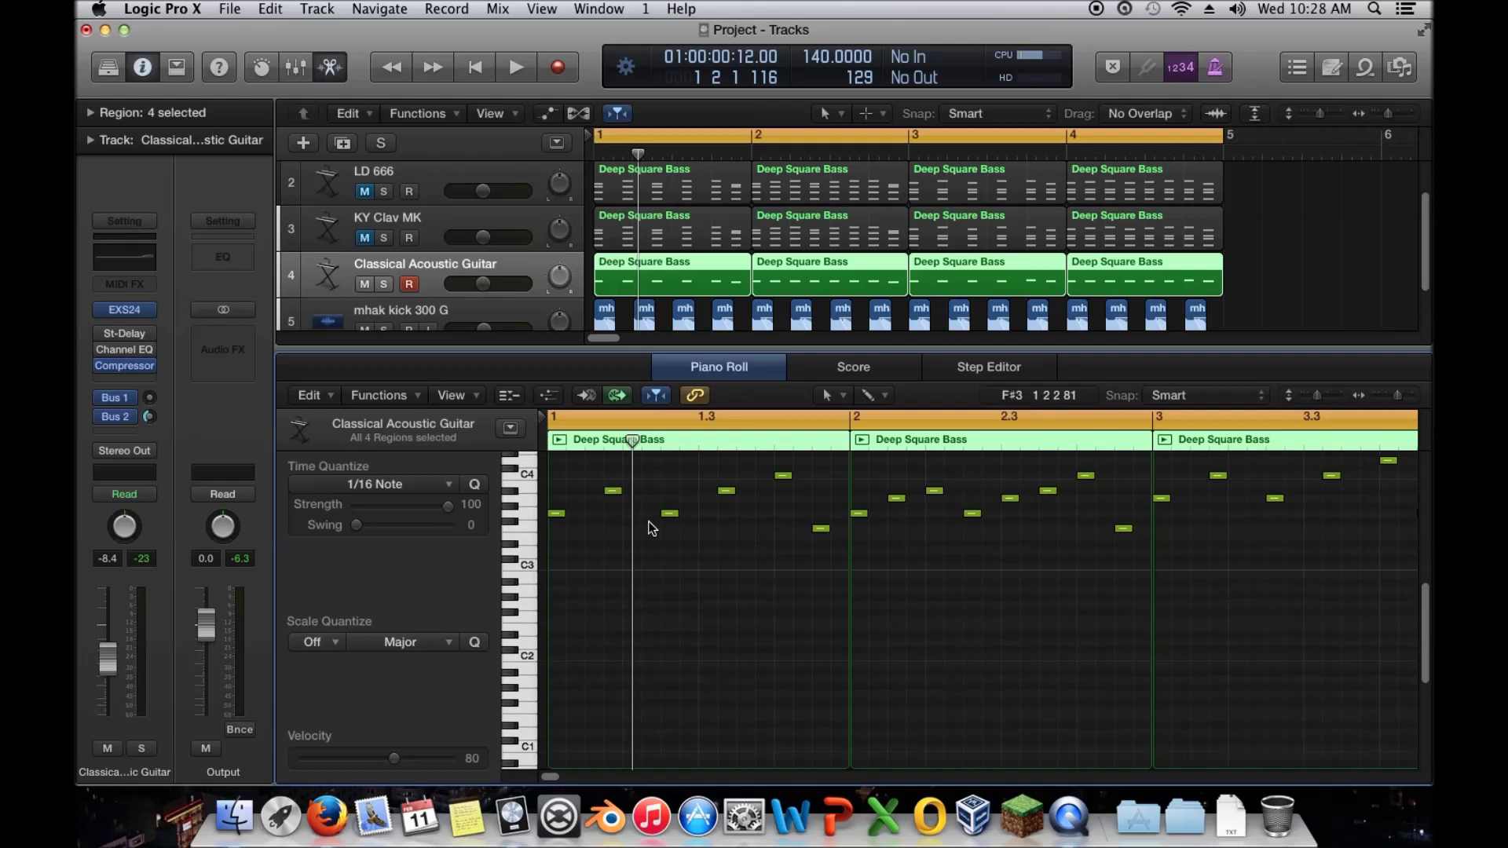
pyautogui.moveTo(612, 528); pyautogui.dragTo(594, 618)
pyautogui.press('space')
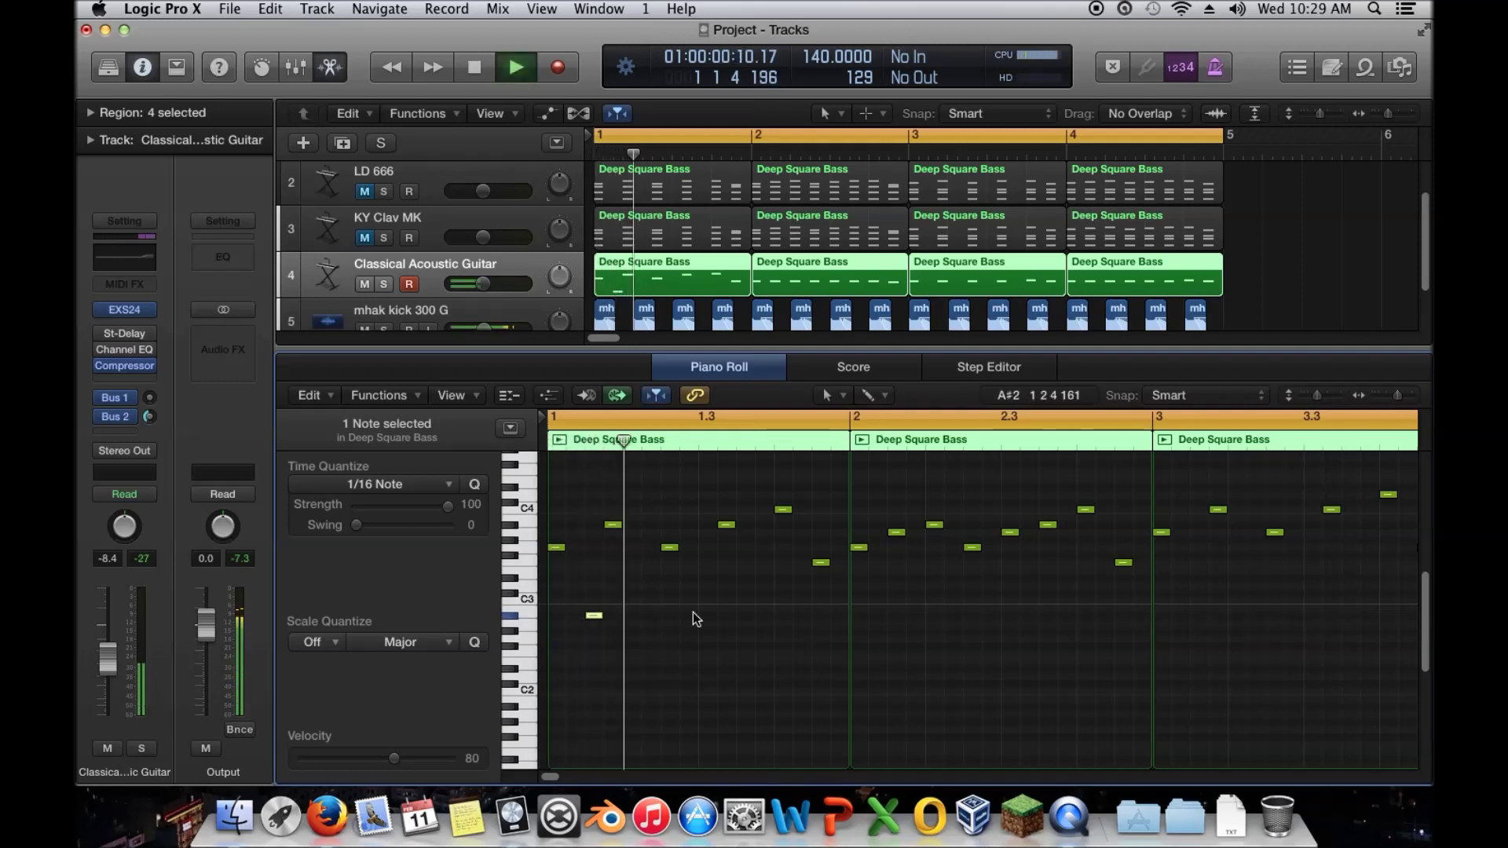
pyautogui.press('space')
pyautogui.moveTo(595, 617); pyautogui.dragTo(709, 617)
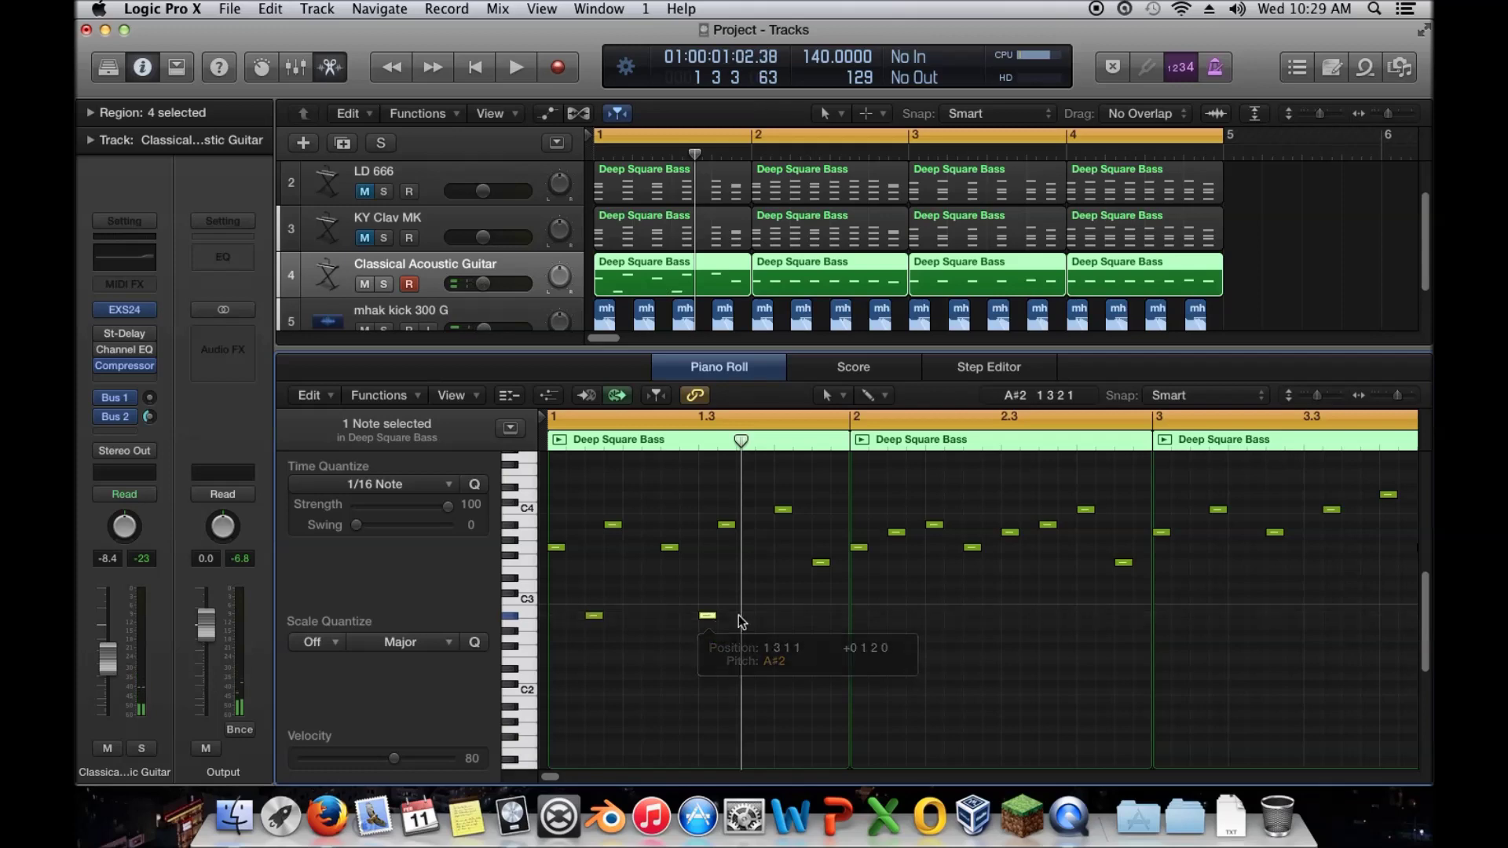
pyautogui.press('space')
pyautogui.press('space')
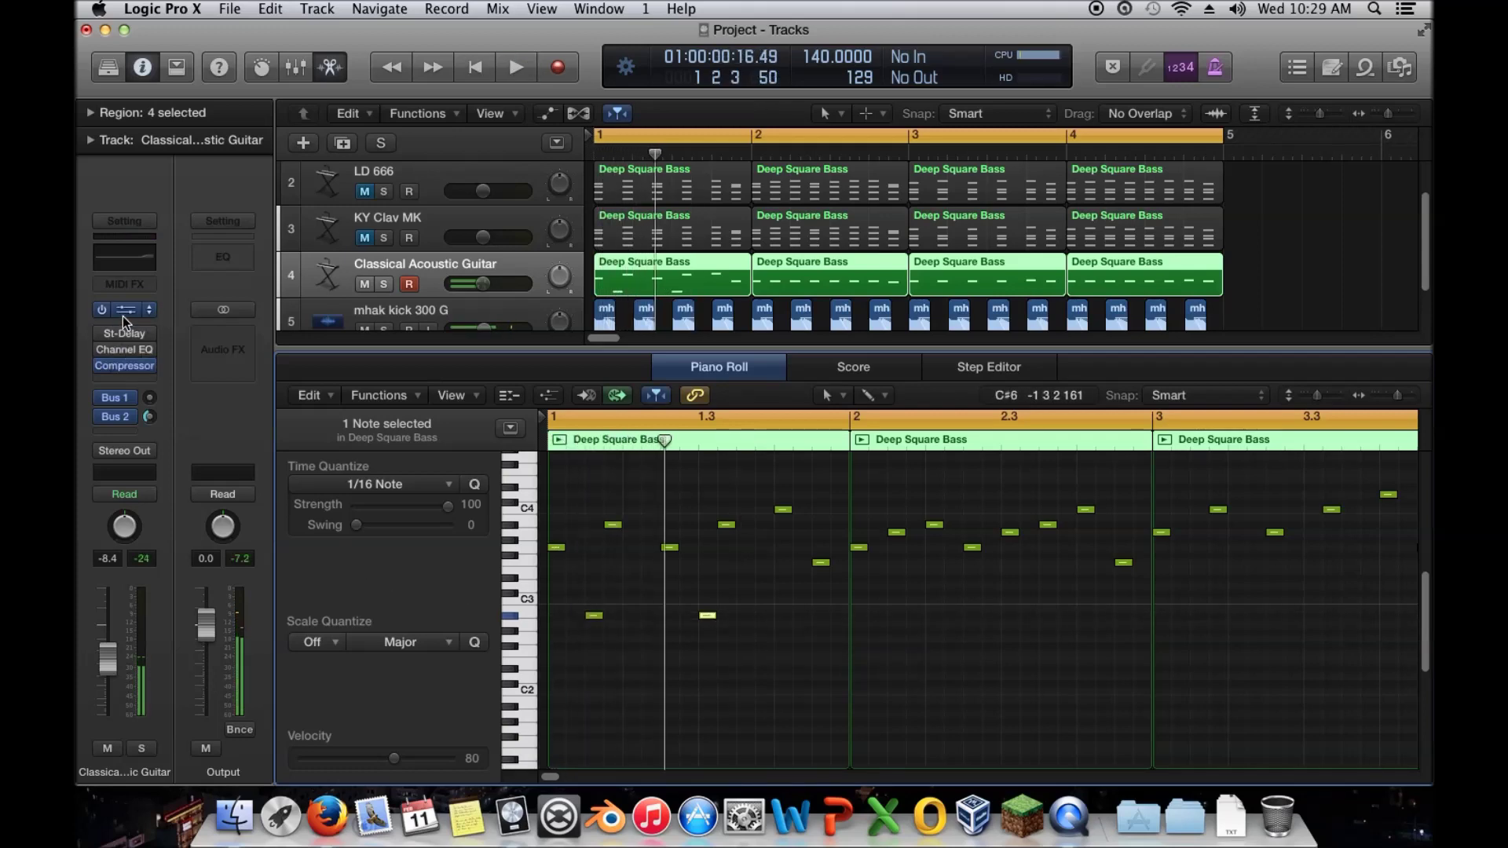
# Set the guitar's EXS24 amp envelope release to about 3844 ms and play the loop to hear it
pyautogui.click(123, 314)
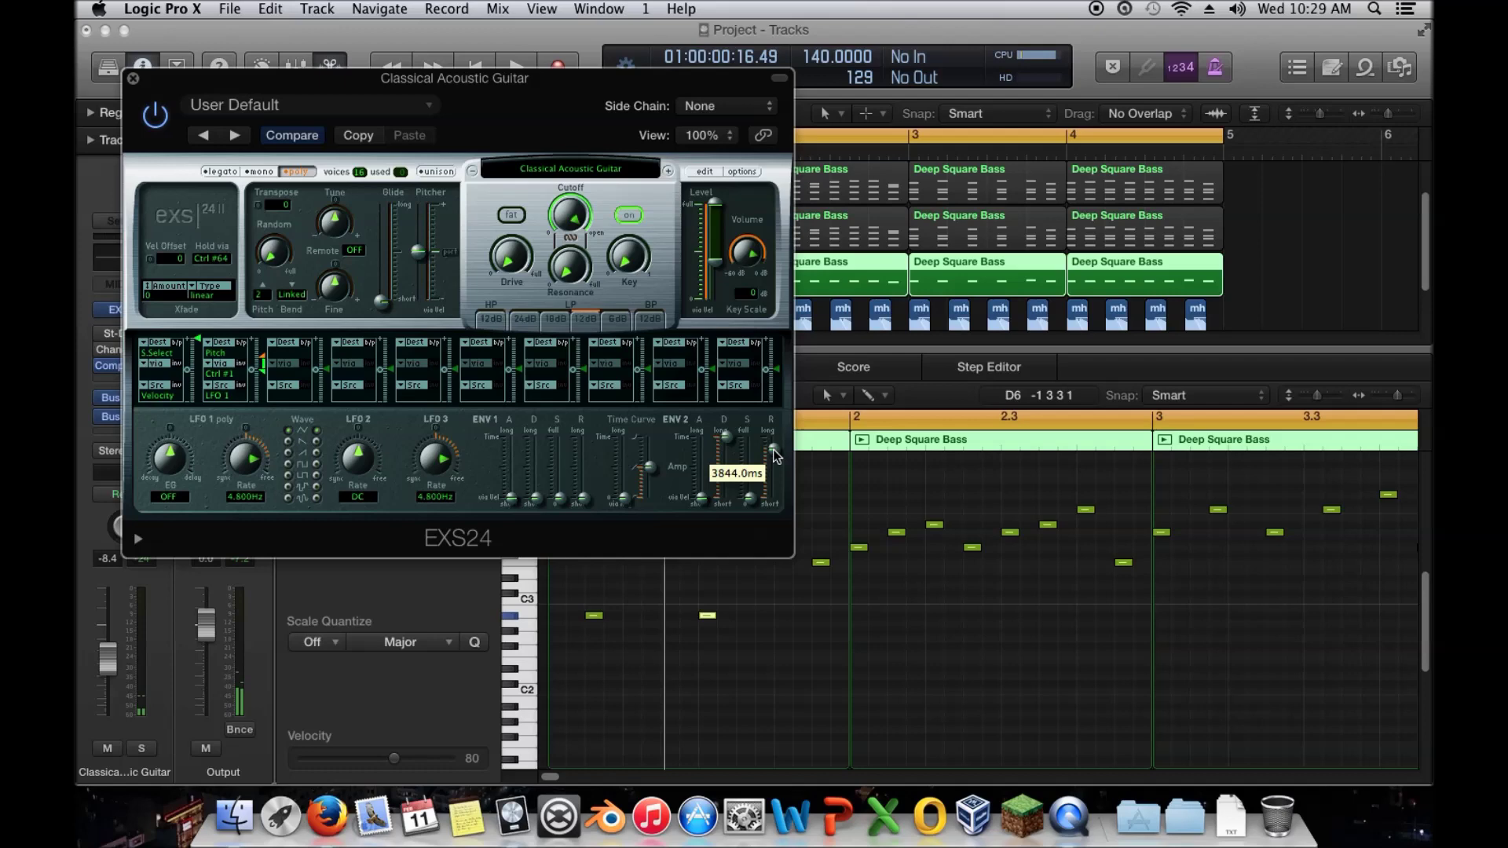
pyautogui.click(133, 79)
pyautogui.press('space')
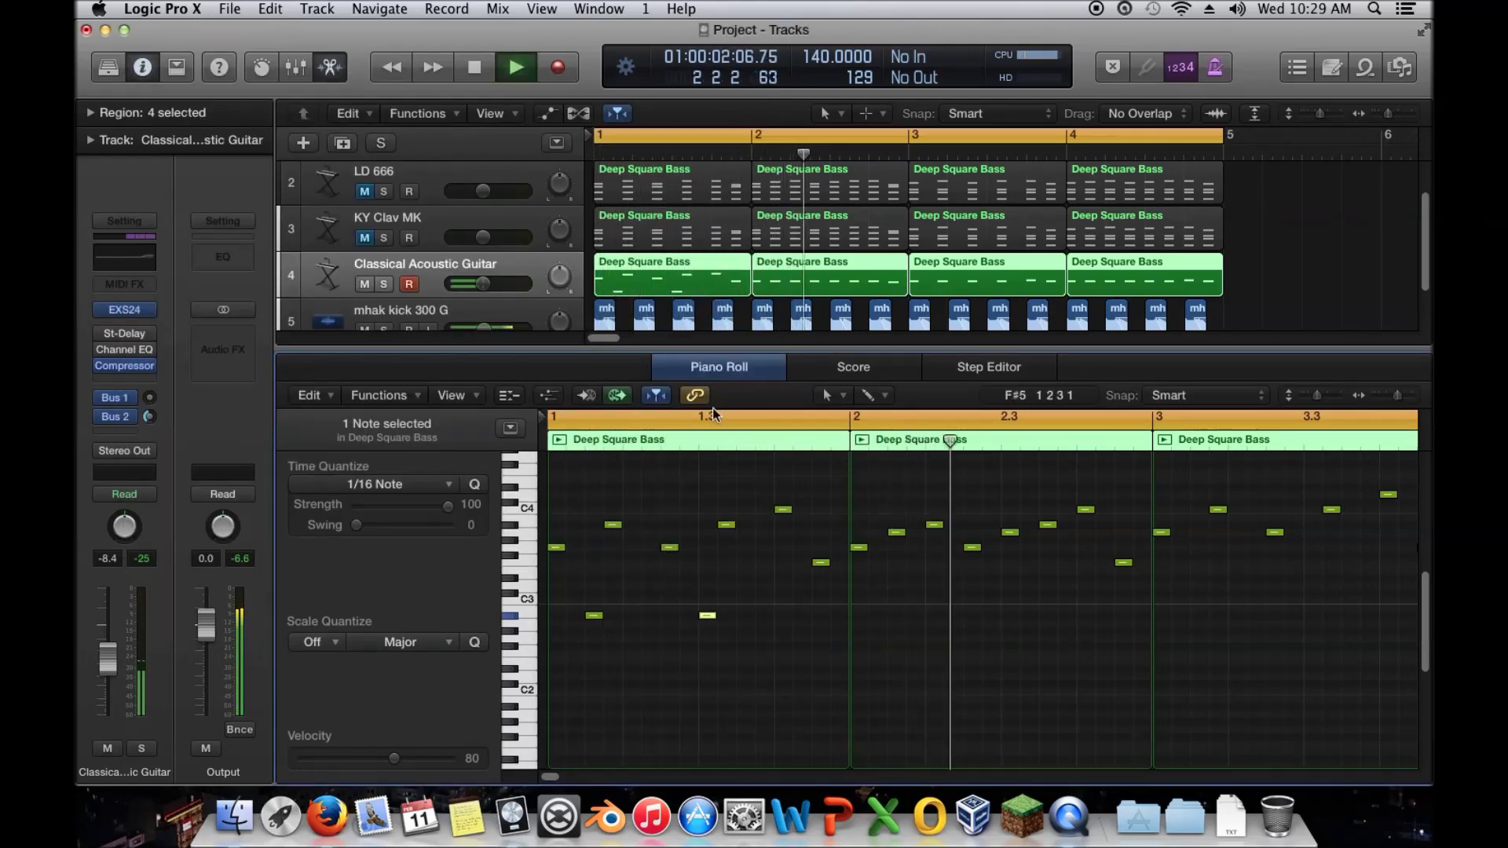
pyautogui.press('space')
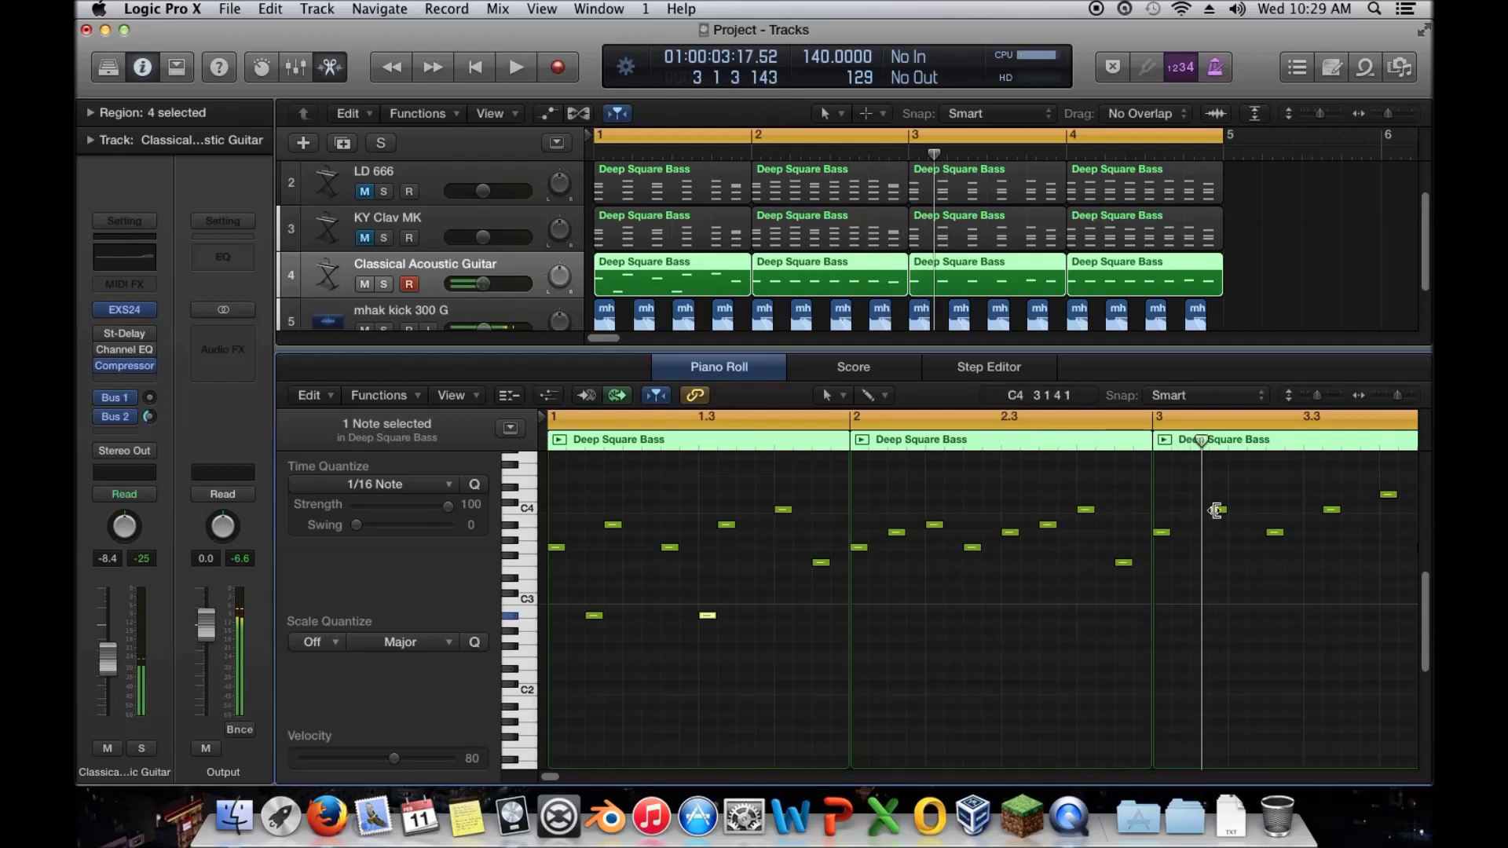
# Add a C3 note near the start of the third guitar region, copy it to beat 3.3, and play it back
pyautogui.moveTo(1215, 511); pyautogui.dragTo(1206, 604)
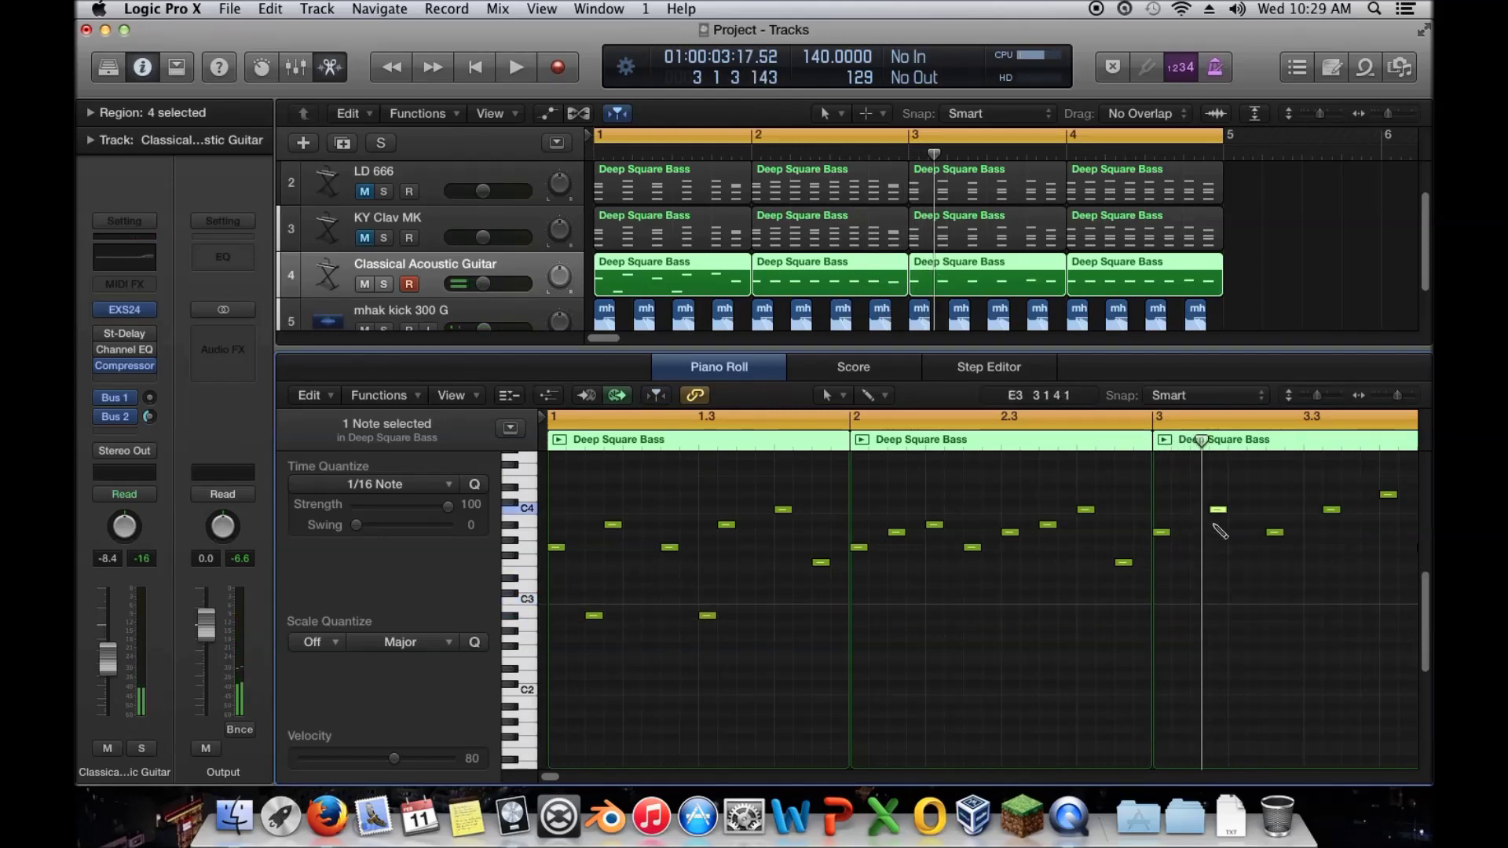
pyautogui.click(1199, 602)
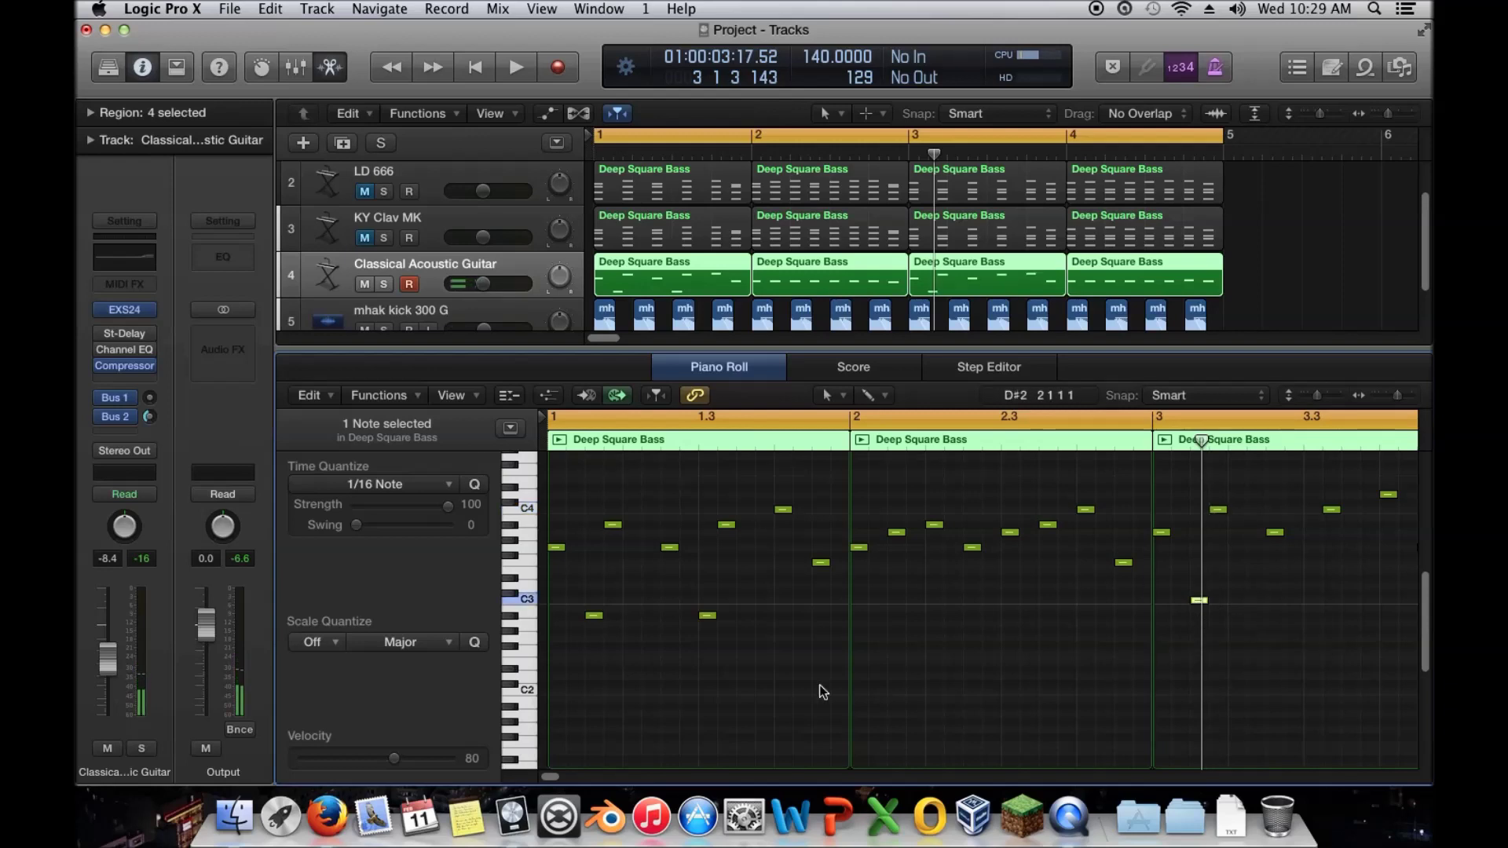
pyautogui.moveTo(551, 778); pyautogui.dragTo(560, 781)
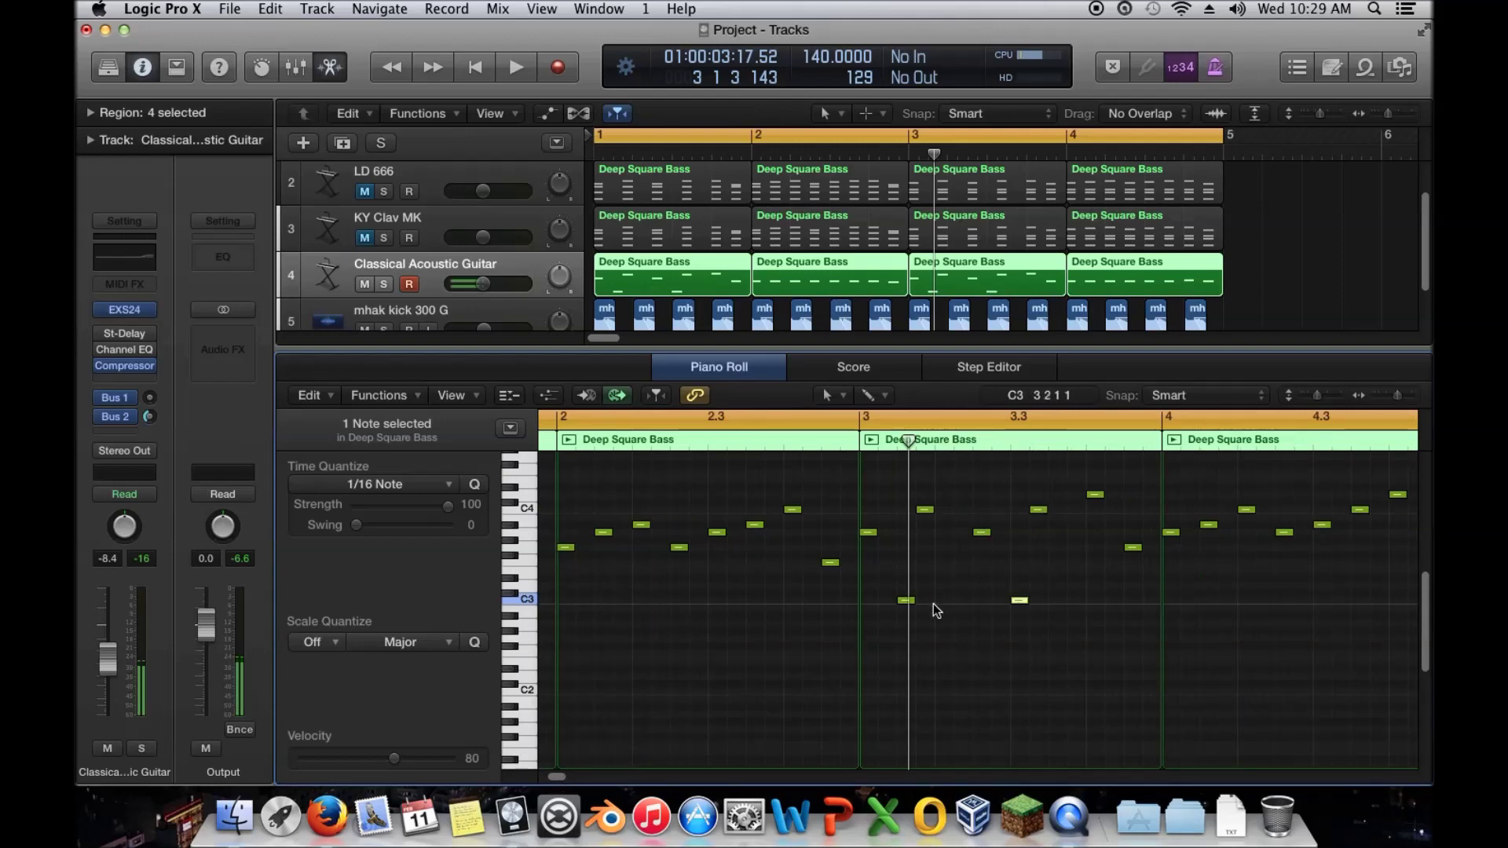
pyautogui.press('space')
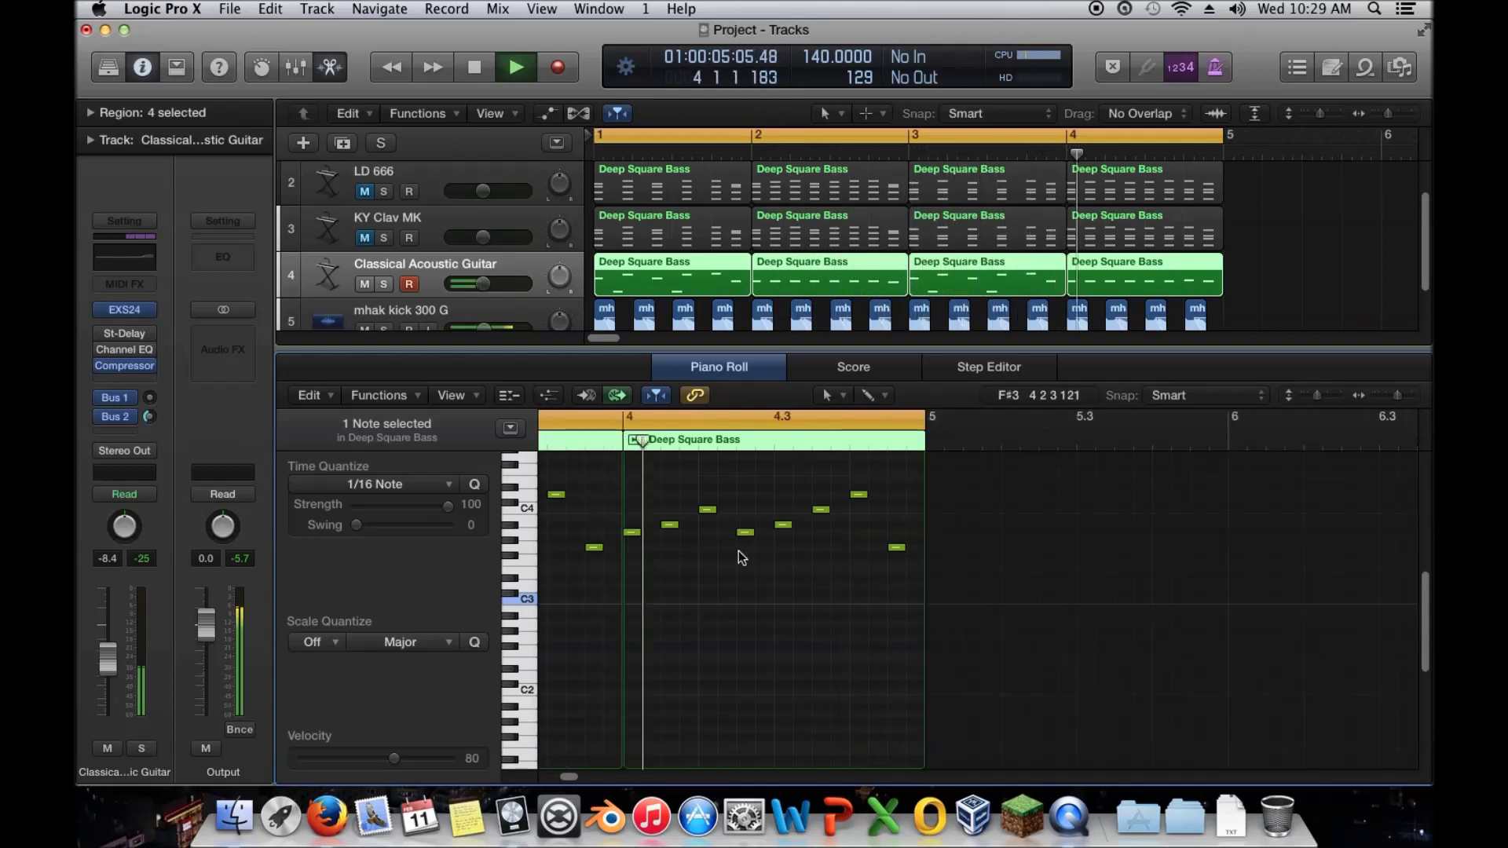
# Enable the guitar's Channel EQ and shape it with -2.5 dB at 620 Hz and +3.5 dB at 2950 Hz
pyautogui.click(125, 348)
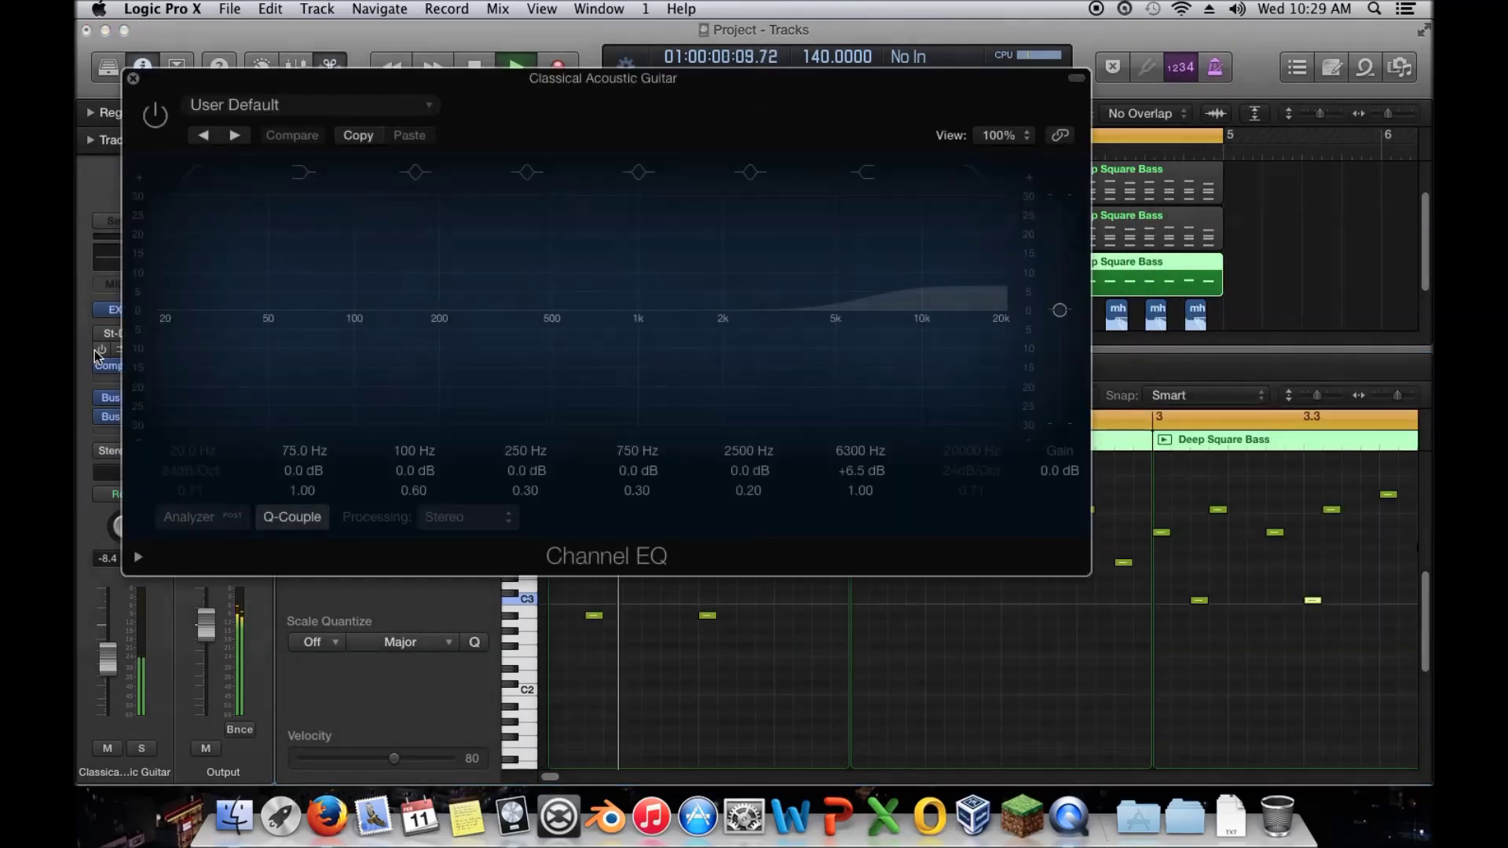
pyautogui.moveTo(600, 309); pyautogui.dragTo(587, 358)
pyautogui.moveTo(754, 364)
pyautogui.mouseDown()
pyautogui.moveTo(754, 343)
pyautogui.moveTo(777, 348)
pyautogui.mouseUp()
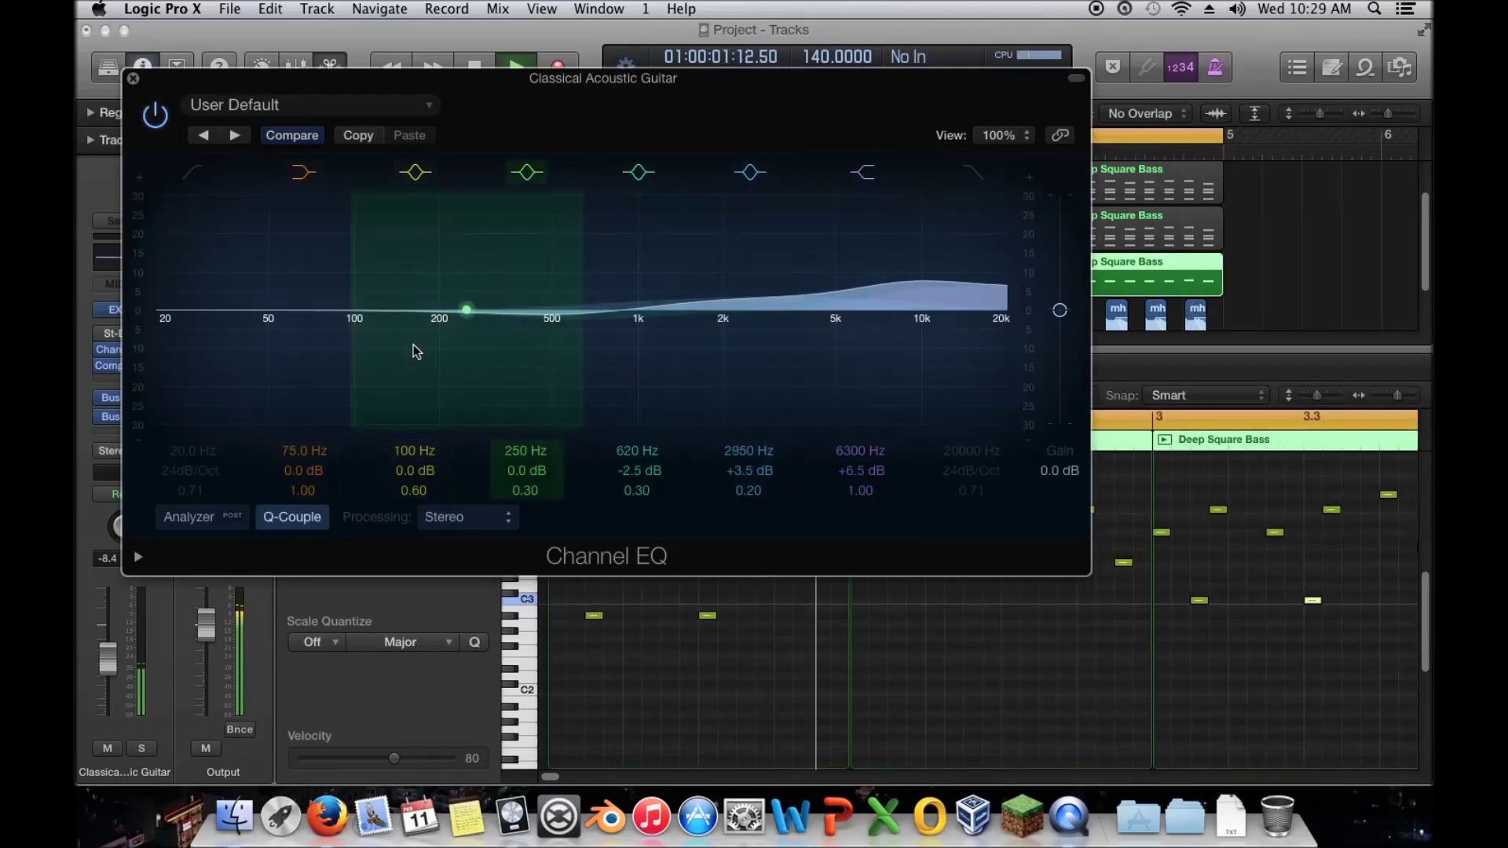
# Enable the EQ's low cut at 158 Hz with 12 dB/Oct and check the guitar with the analyzer during playback
pyautogui.moveTo(170, 187); pyautogui.dragTo(569, 255)
pyautogui.moveTo(195, 472)
pyautogui.mouseDown()
pyautogui.moveTo(196, 452)
pyautogui.moveTo(195, 482)
pyautogui.mouseUp()
pyautogui.moveTo(496, 367); pyautogui.dragTo(400, 367)
pyautogui.click(188, 517)
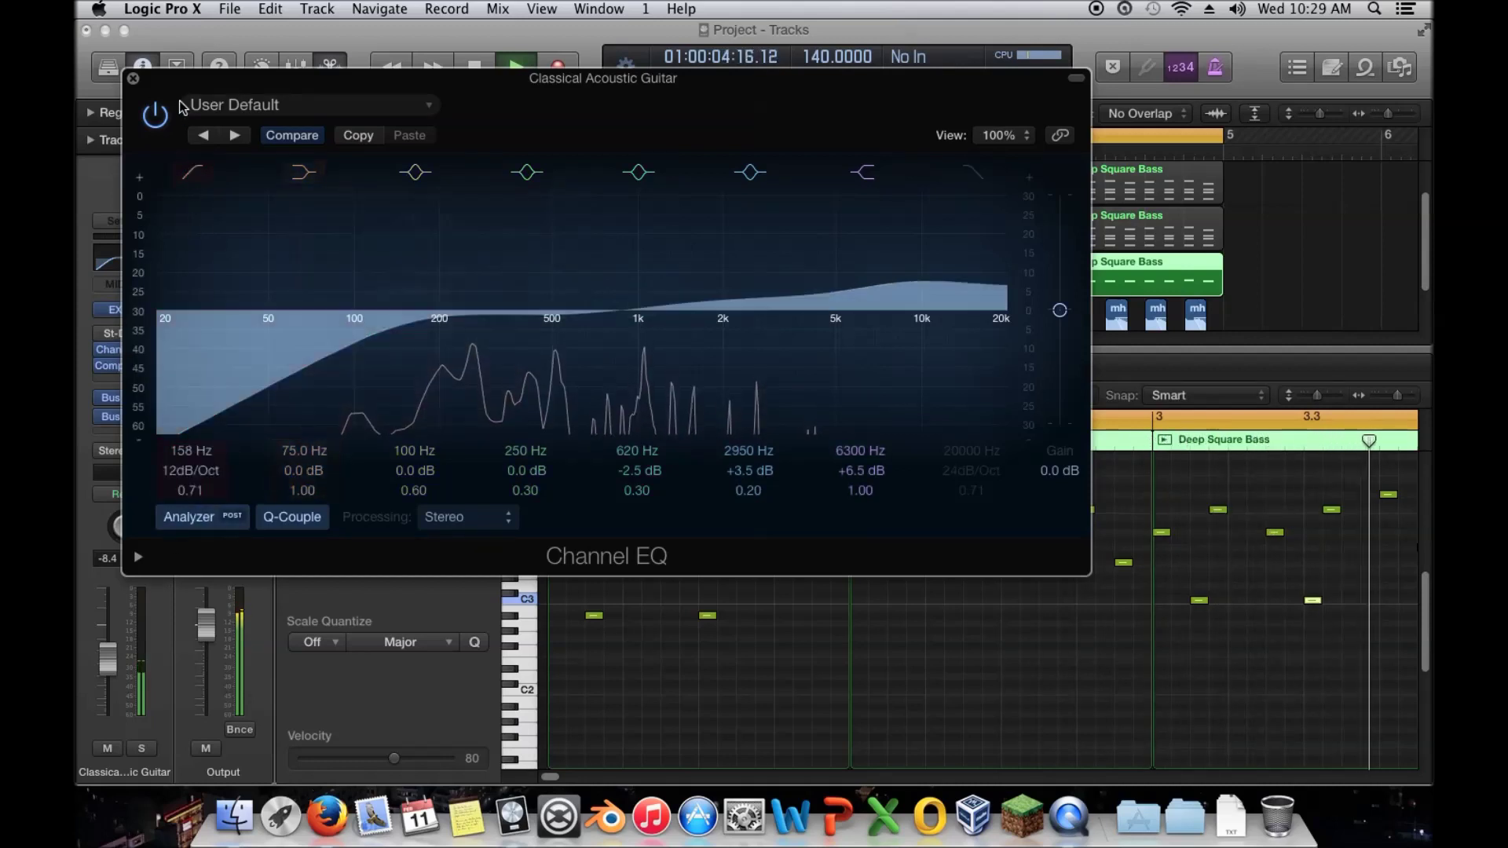
pyautogui.click(133, 79)
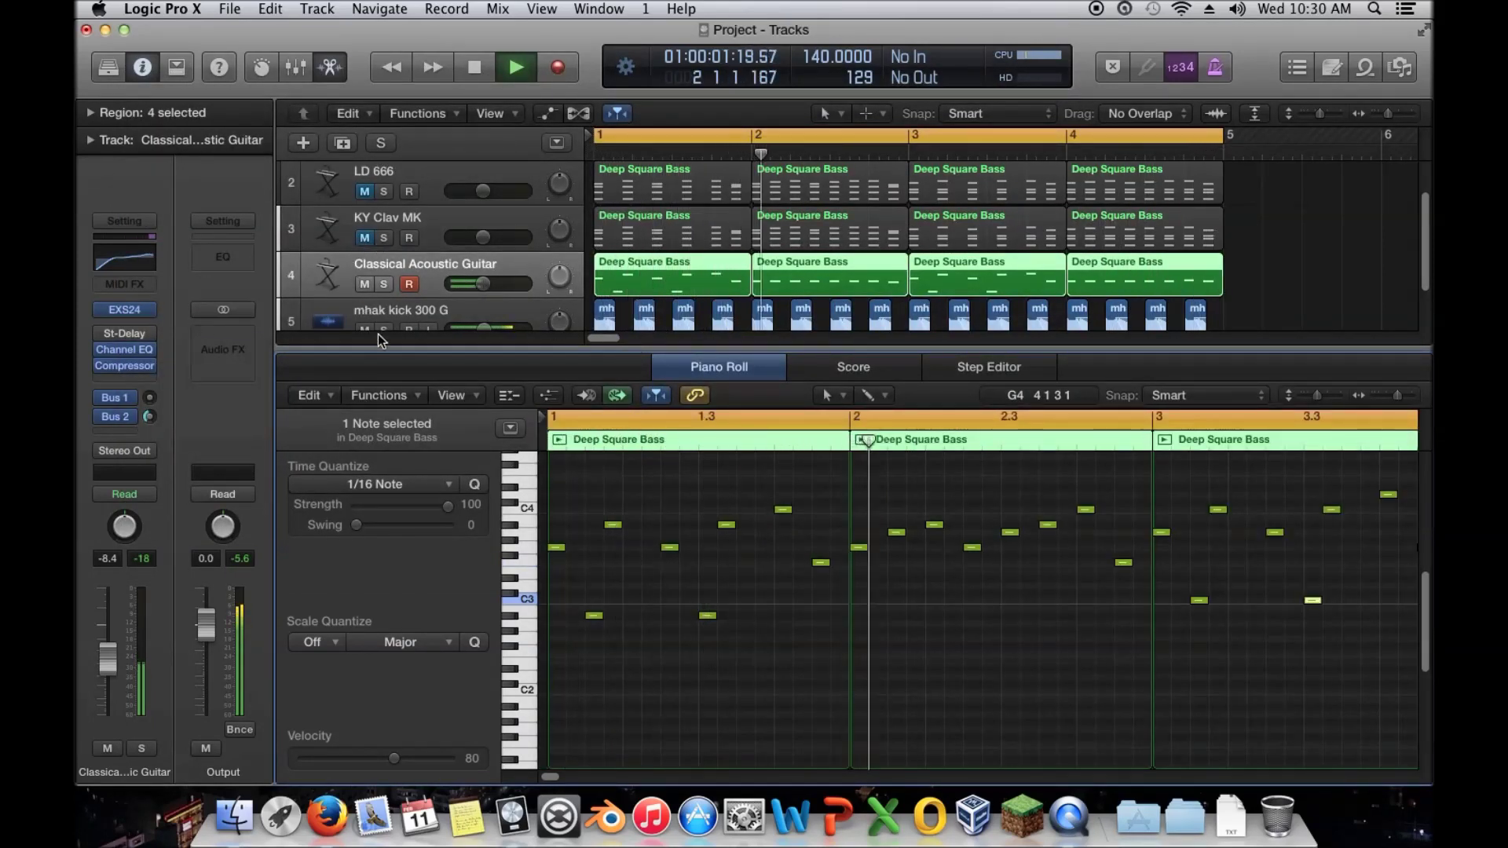
pyautogui.press('space')
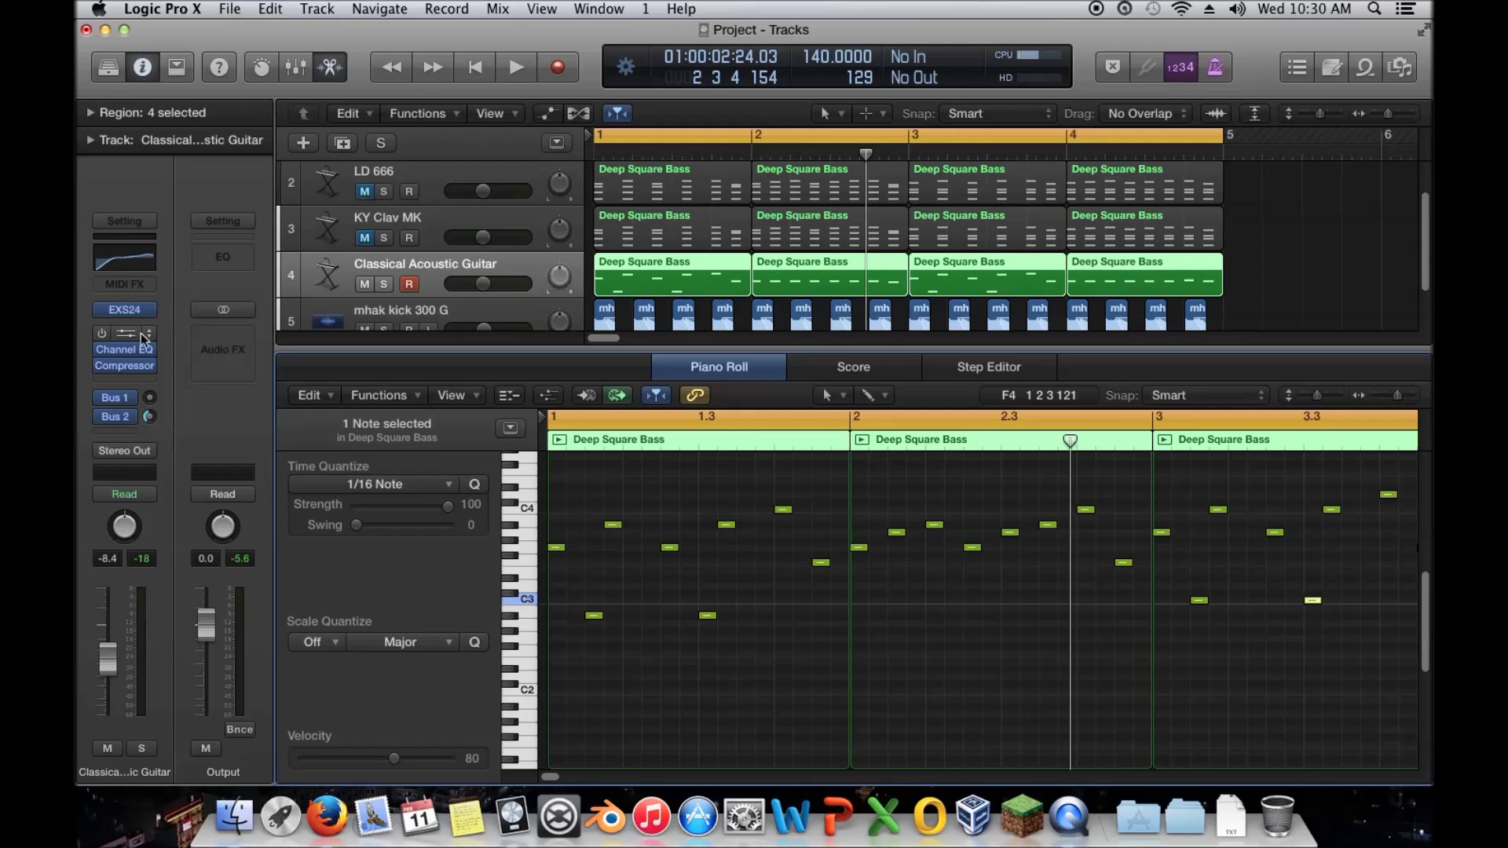
# Add a stereo Tremolo to the guitar with 41% depth and a 0.58 Hz rate while playing the loop
pyautogui.click(139, 381)
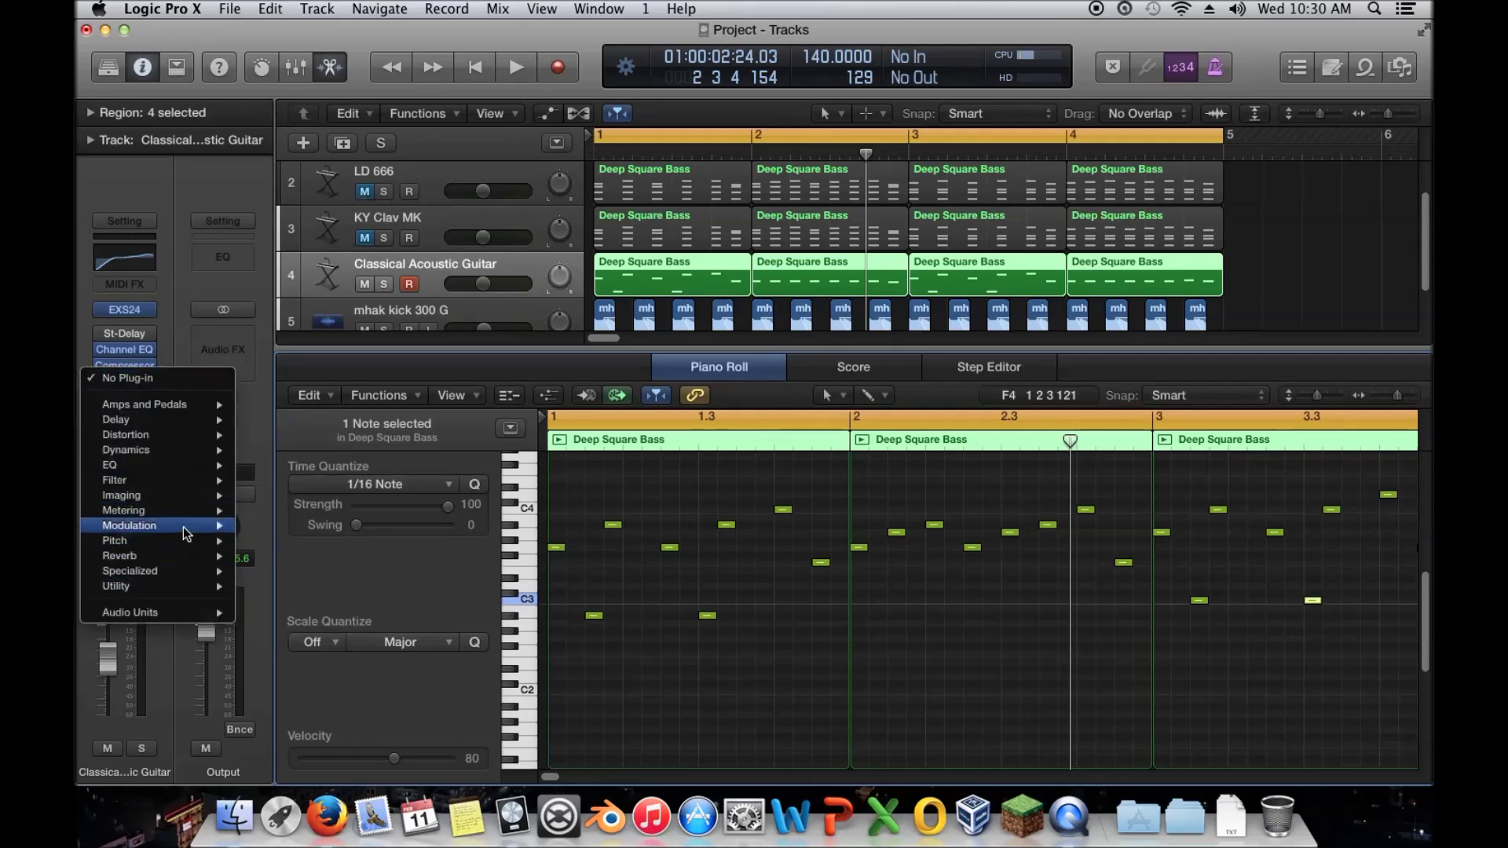
pyautogui.moveTo(182, 528)
pyautogui.moveTo(354, 680)
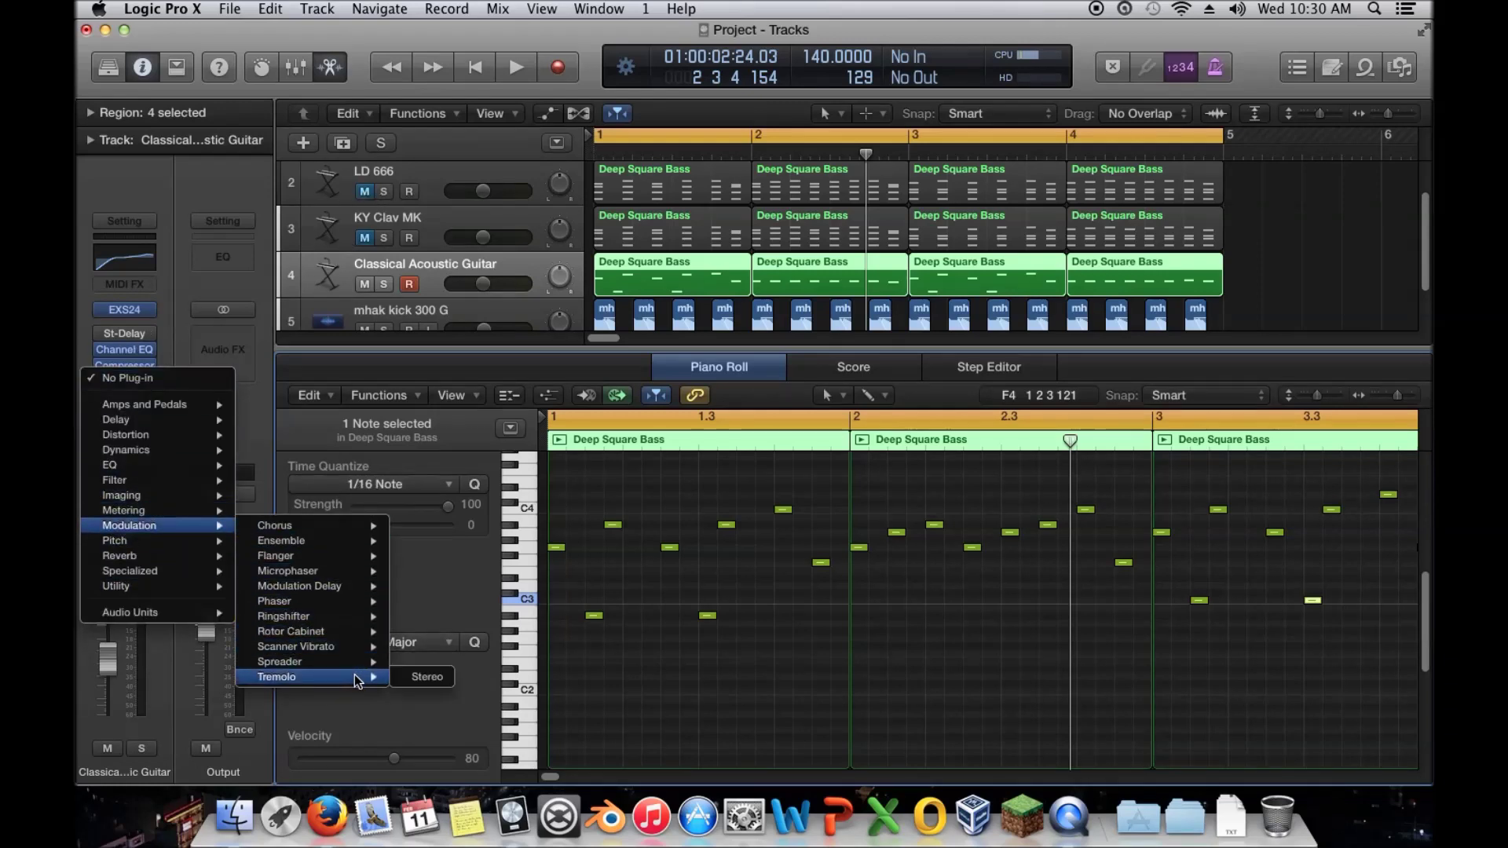
pyautogui.click(428, 677)
pyautogui.moveTo(164, 240); pyautogui.dragTo(166, 256)
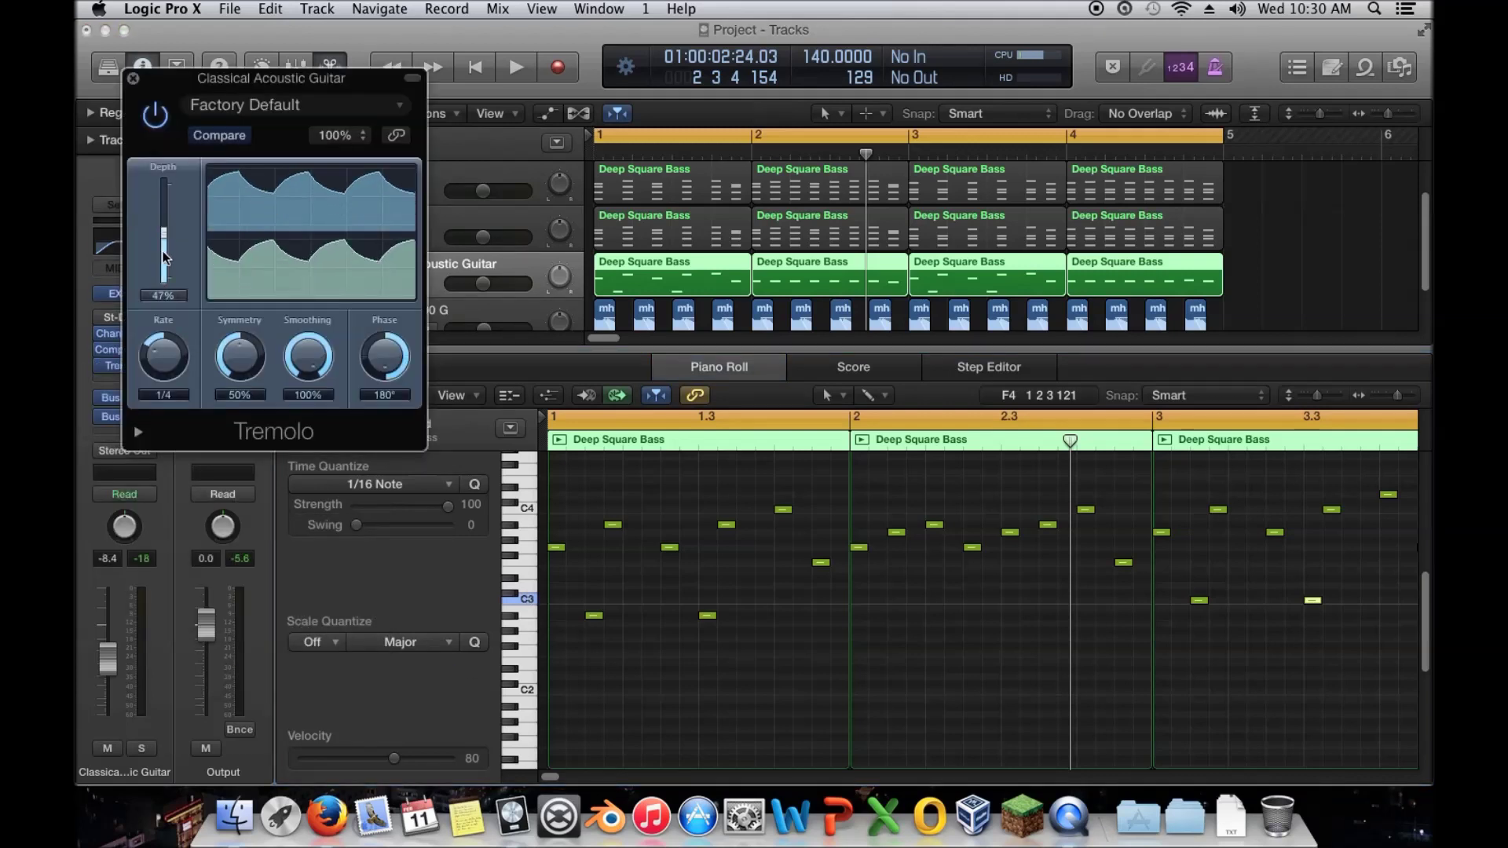
pyautogui.press('Return')
pyautogui.press('space')
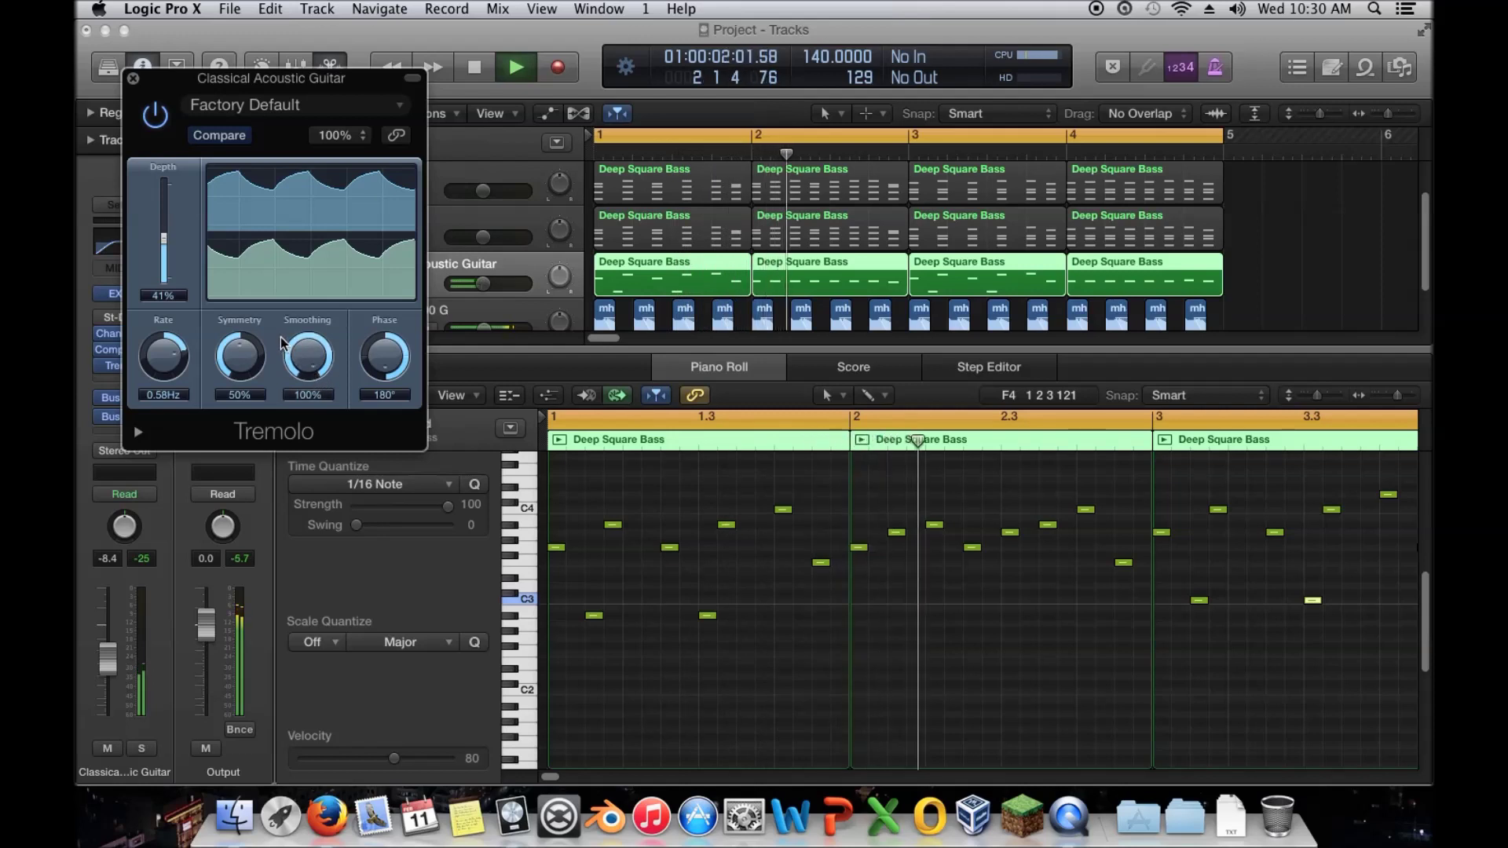
pyautogui.click(132, 79)
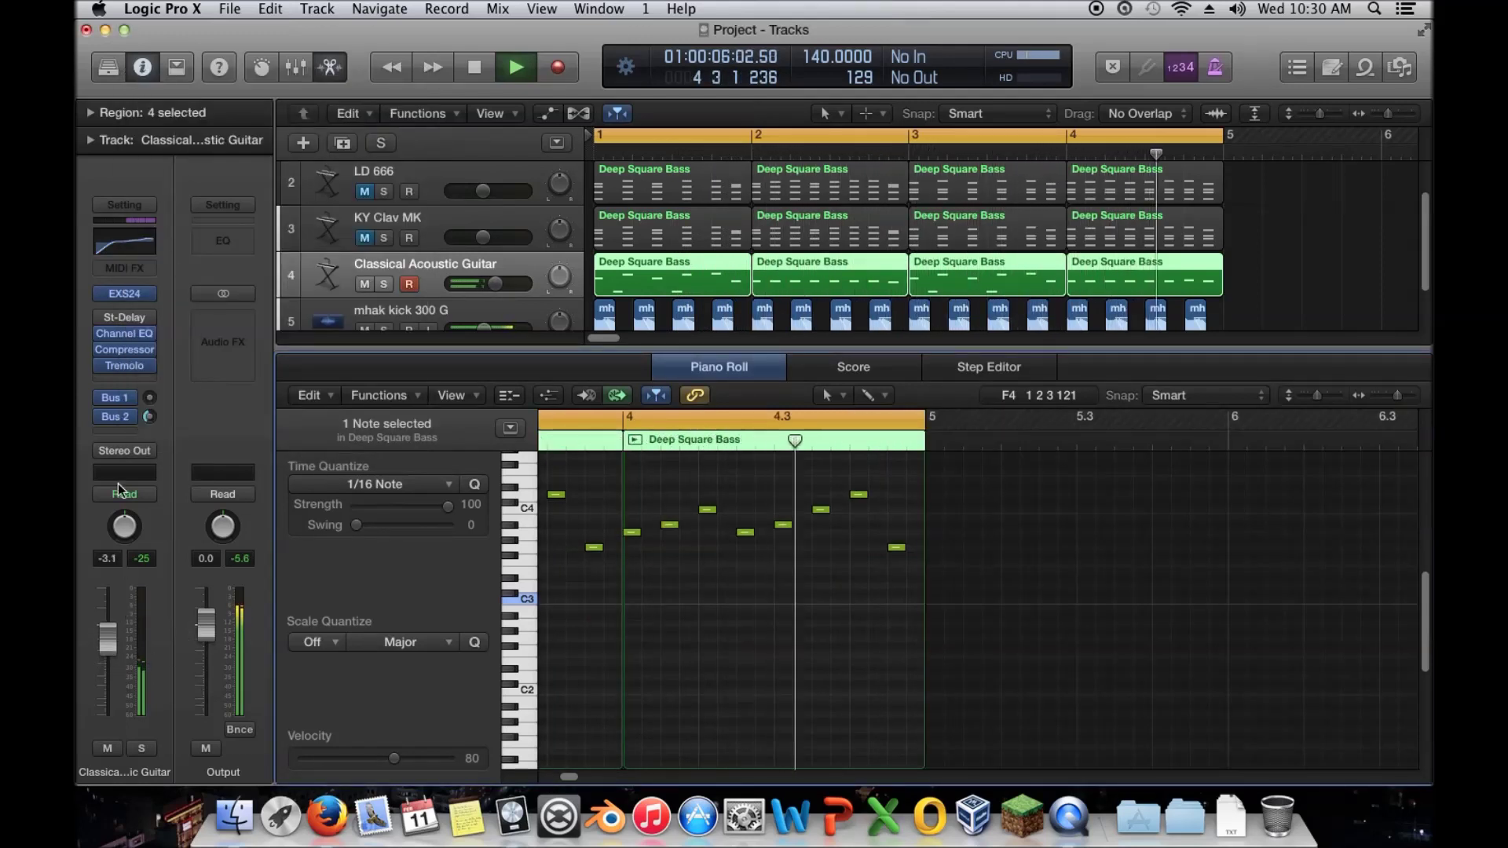
# Raise the guitar's Bus 2 send and enable its Stereo Delay with a 1/16 left and 1/8 right note value
pyautogui.moveTo(149, 417); pyautogui.dragTo(146, 376)
pyautogui.moveTo(125, 322)
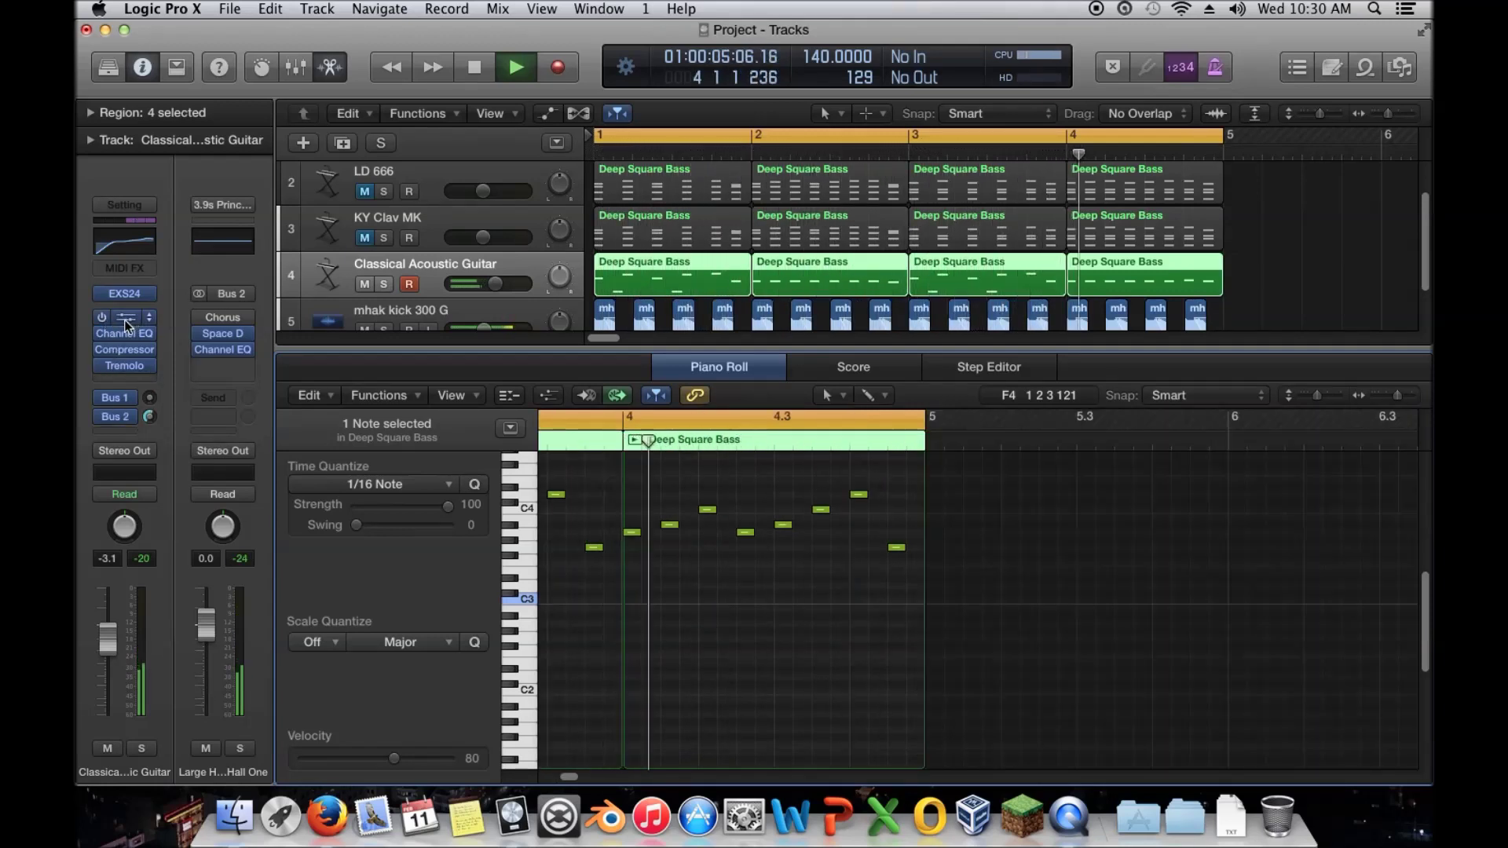
pyautogui.click(127, 324)
pyautogui.click(501, 261)
pyautogui.click(247, 261)
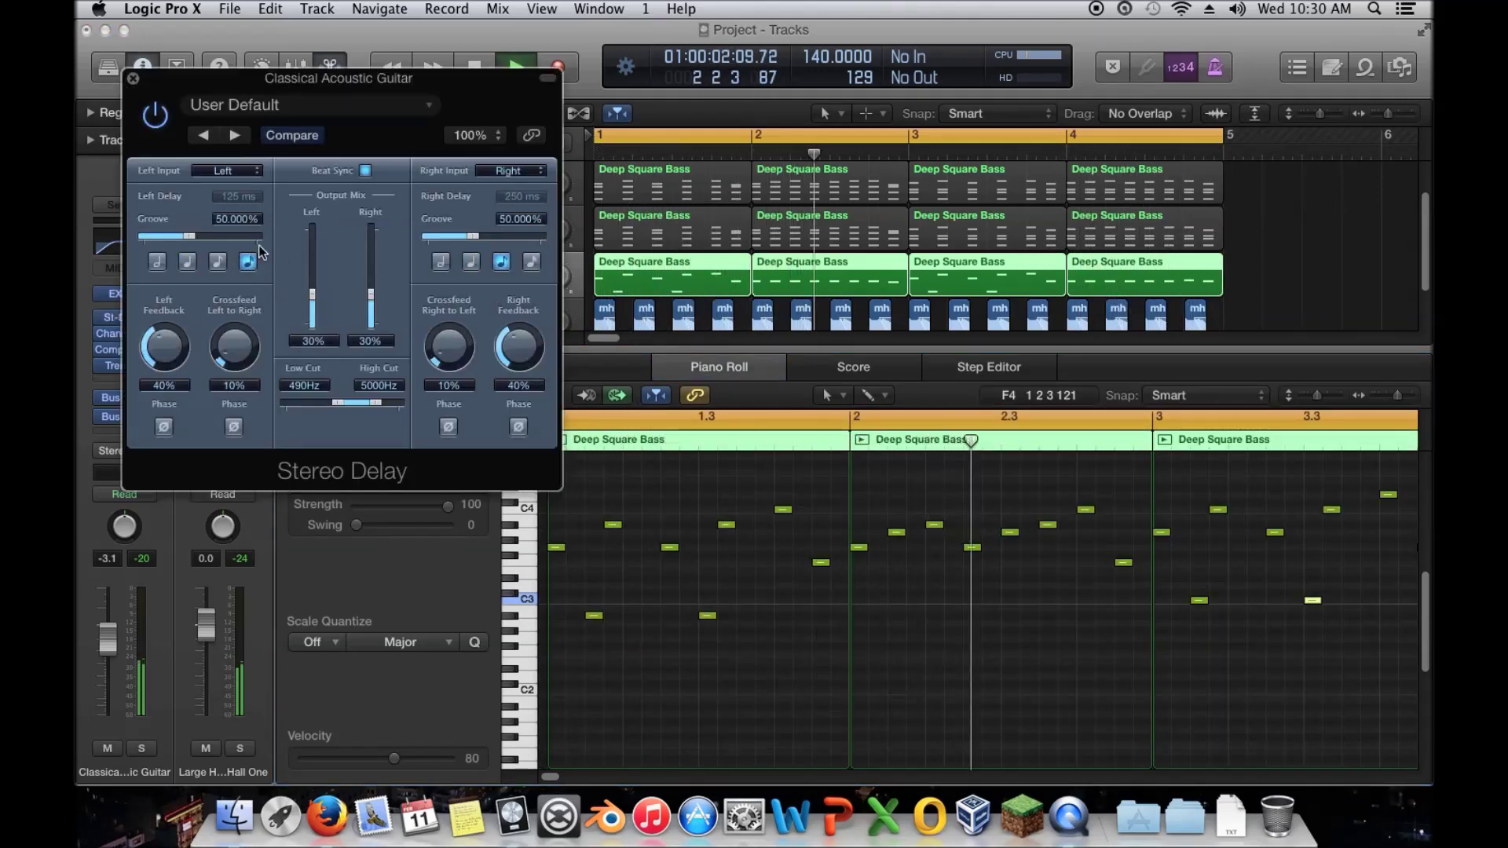
pyautogui.click(131, 77)
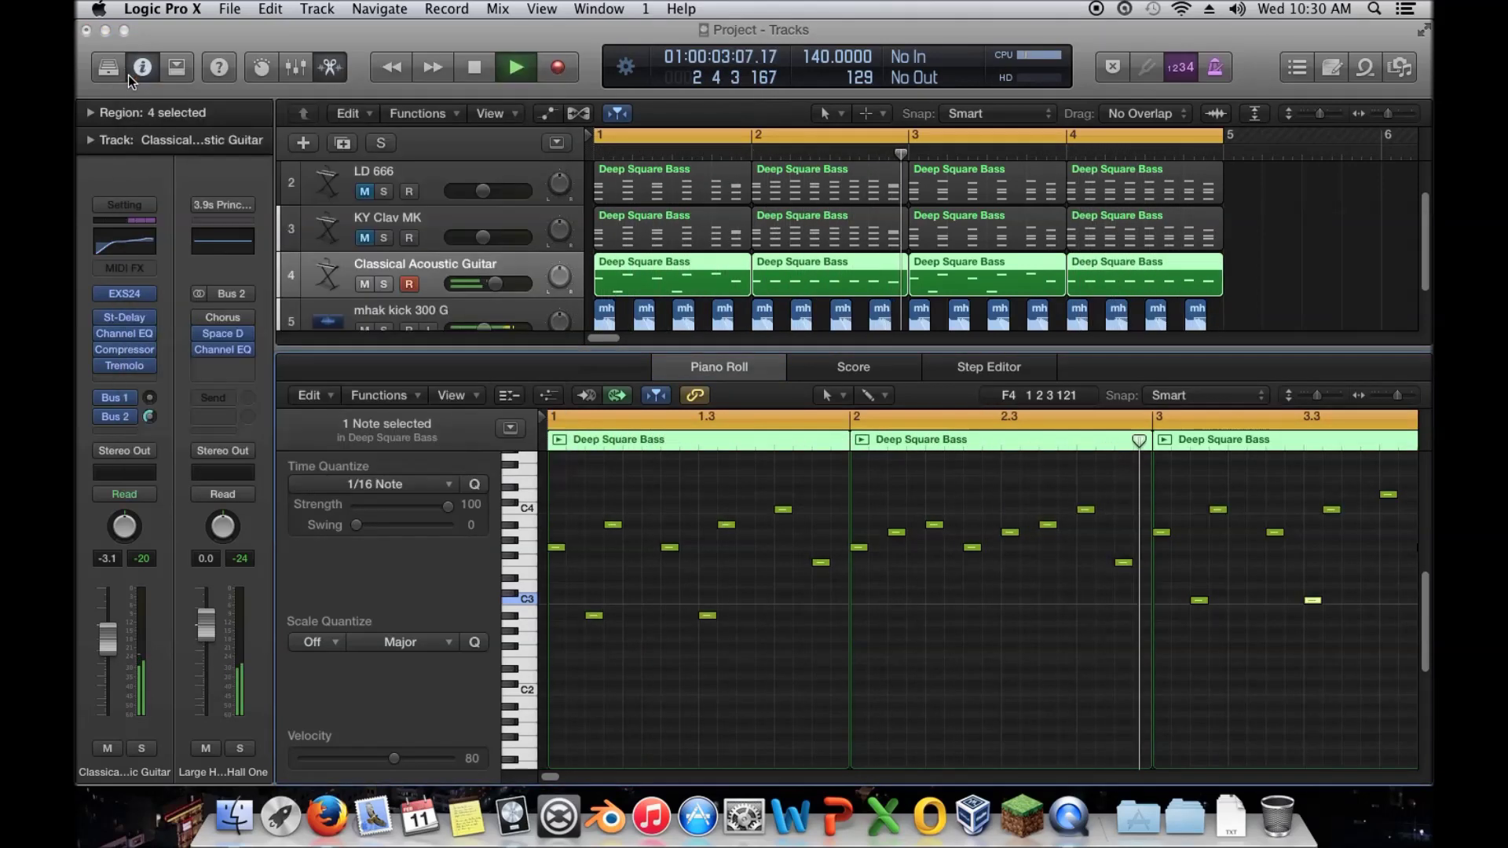
# Unmute the LD 666 track and move the guitar EQ's mid cut to 450 Hz at -4.5 dB during playback
pyautogui.click(364, 190)
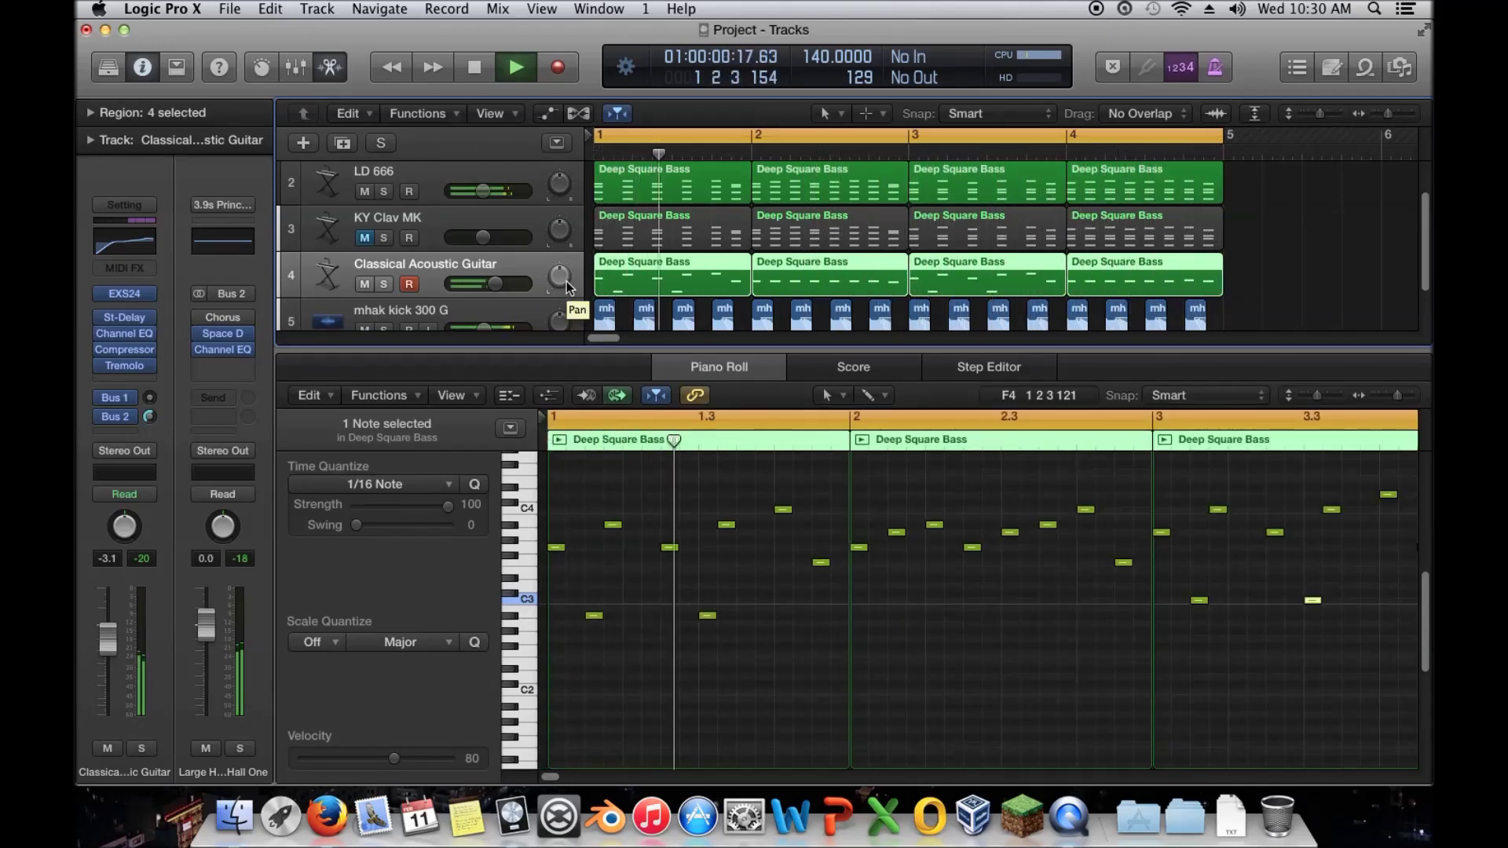
pyautogui.click(127, 336)
pyautogui.moveTo(537, 339); pyautogui.dragTo(501, 387)
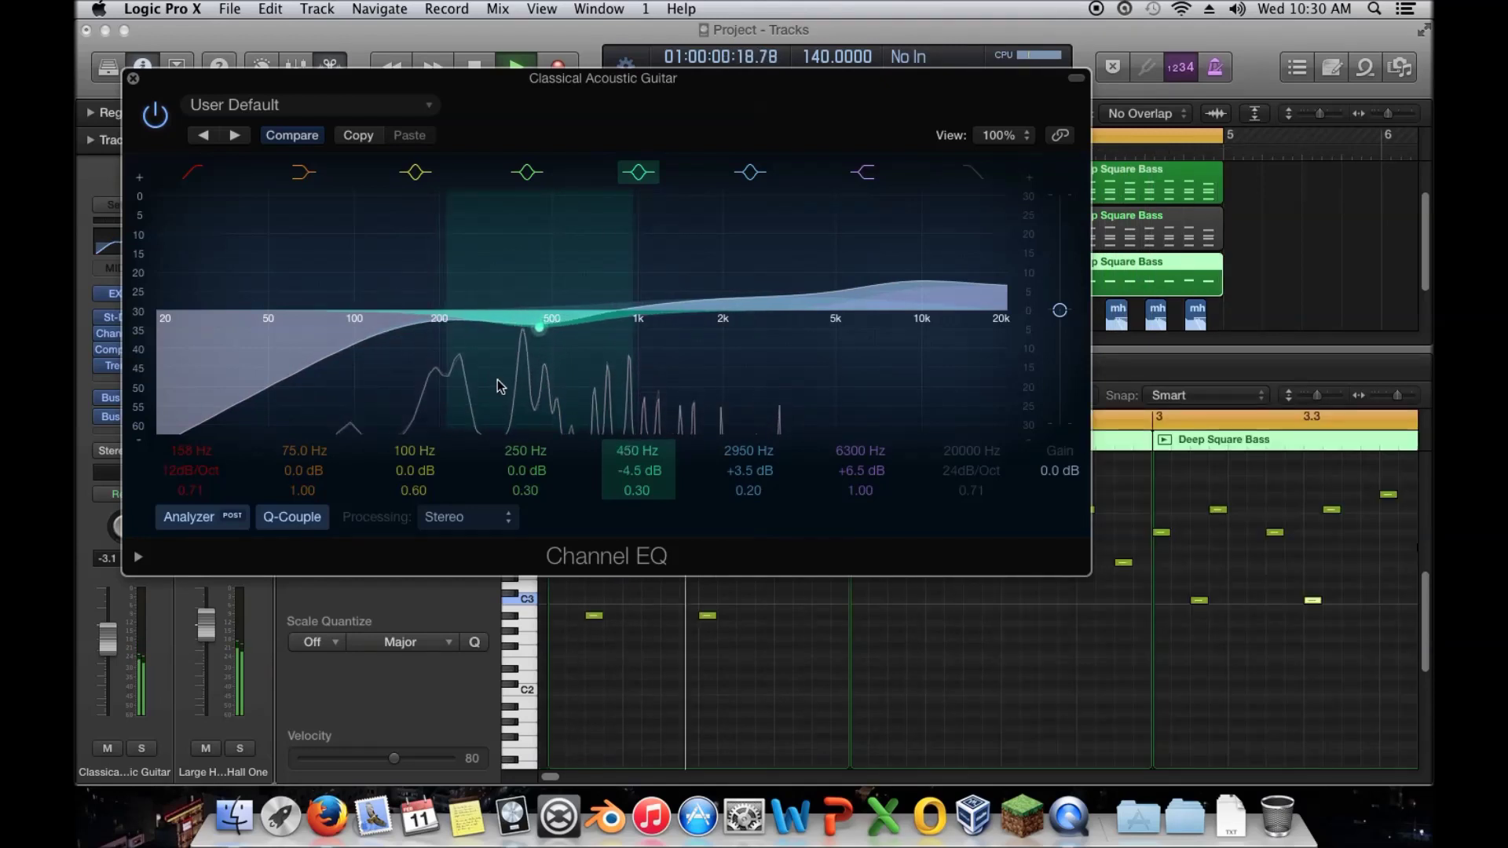
pyautogui.click(133, 79)
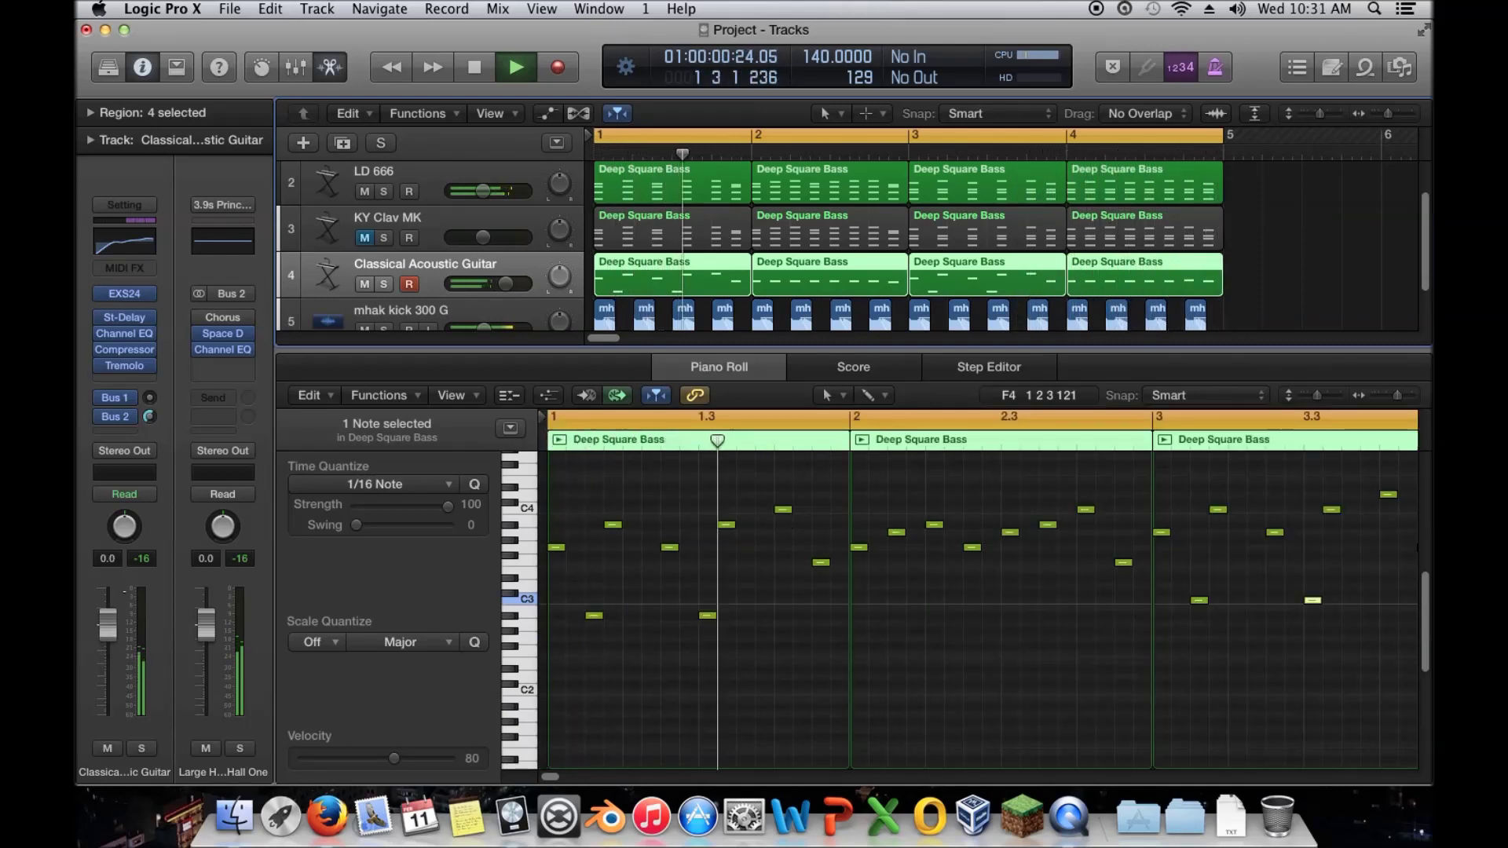
pyautogui.press('space')
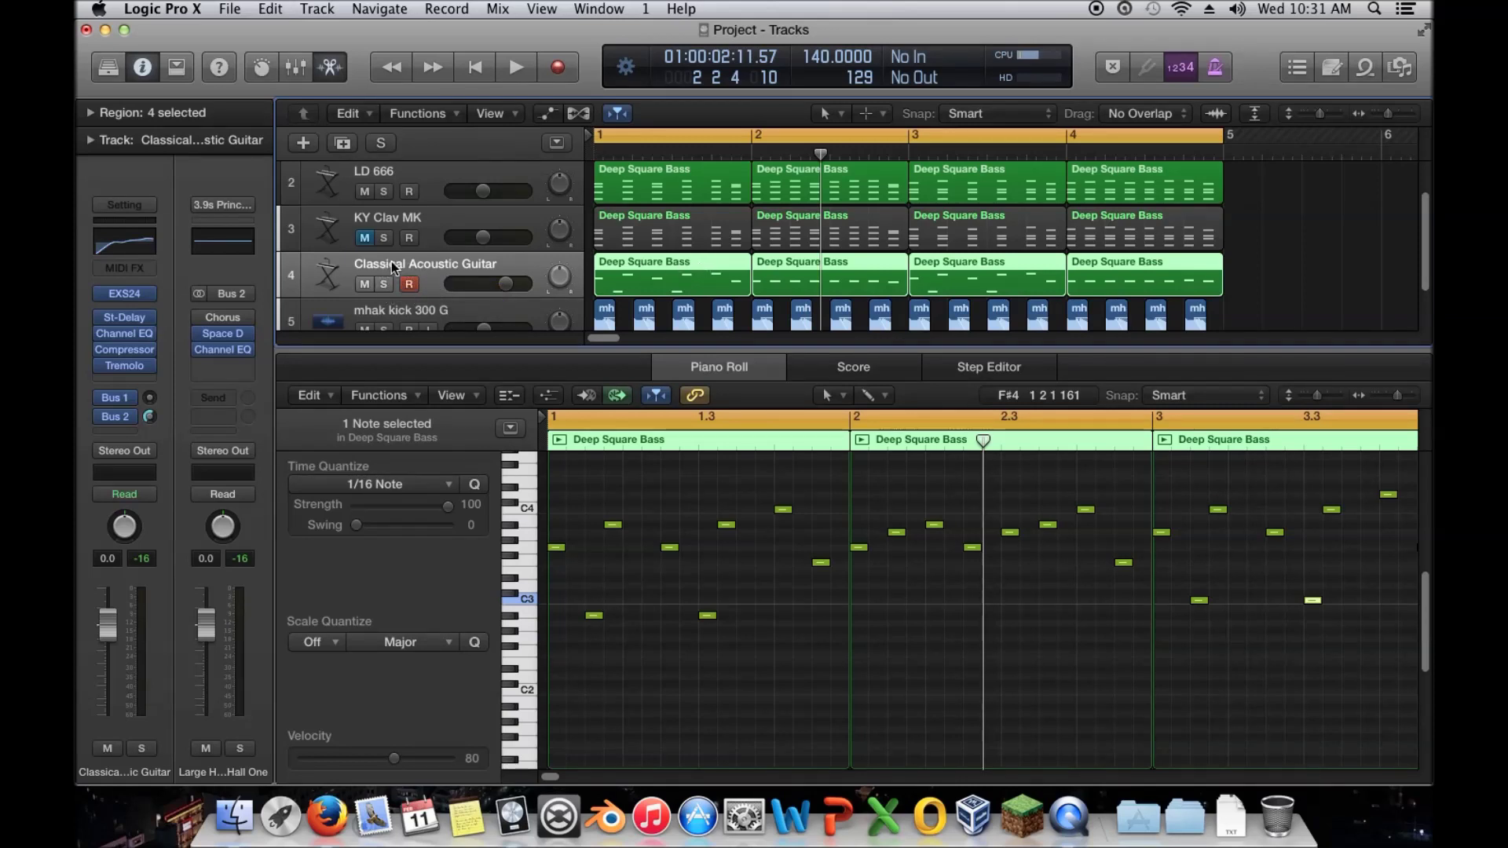
# Replace the Classical Acoustic Guitar in EXS24 with the factory 12 String Acoustic Guitar and play the loop
pyautogui.click(418, 172)
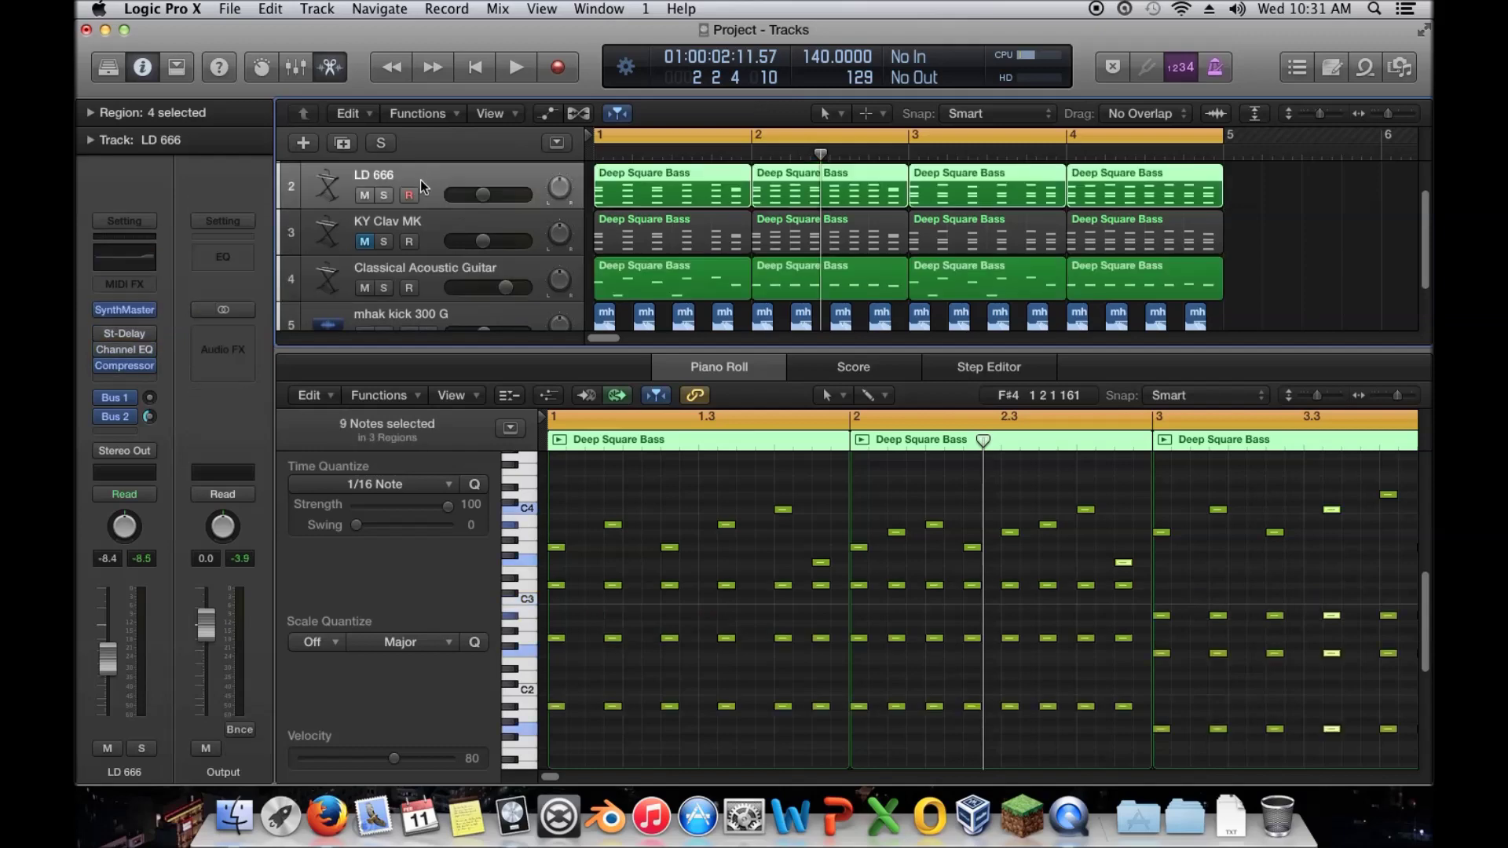
pyautogui.click(393, 271)
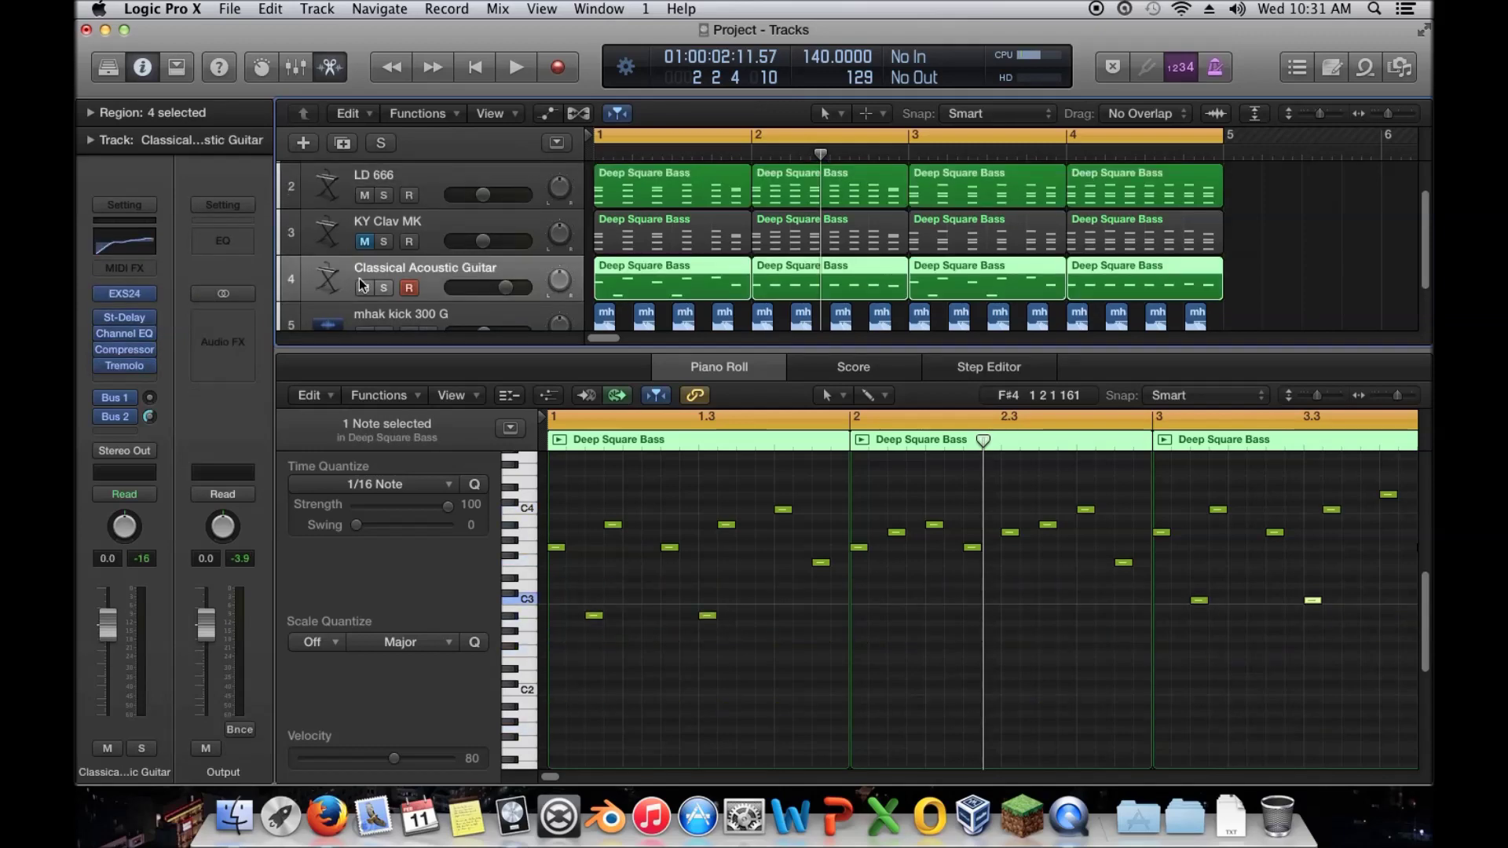
pyautogui.click(124, 296)
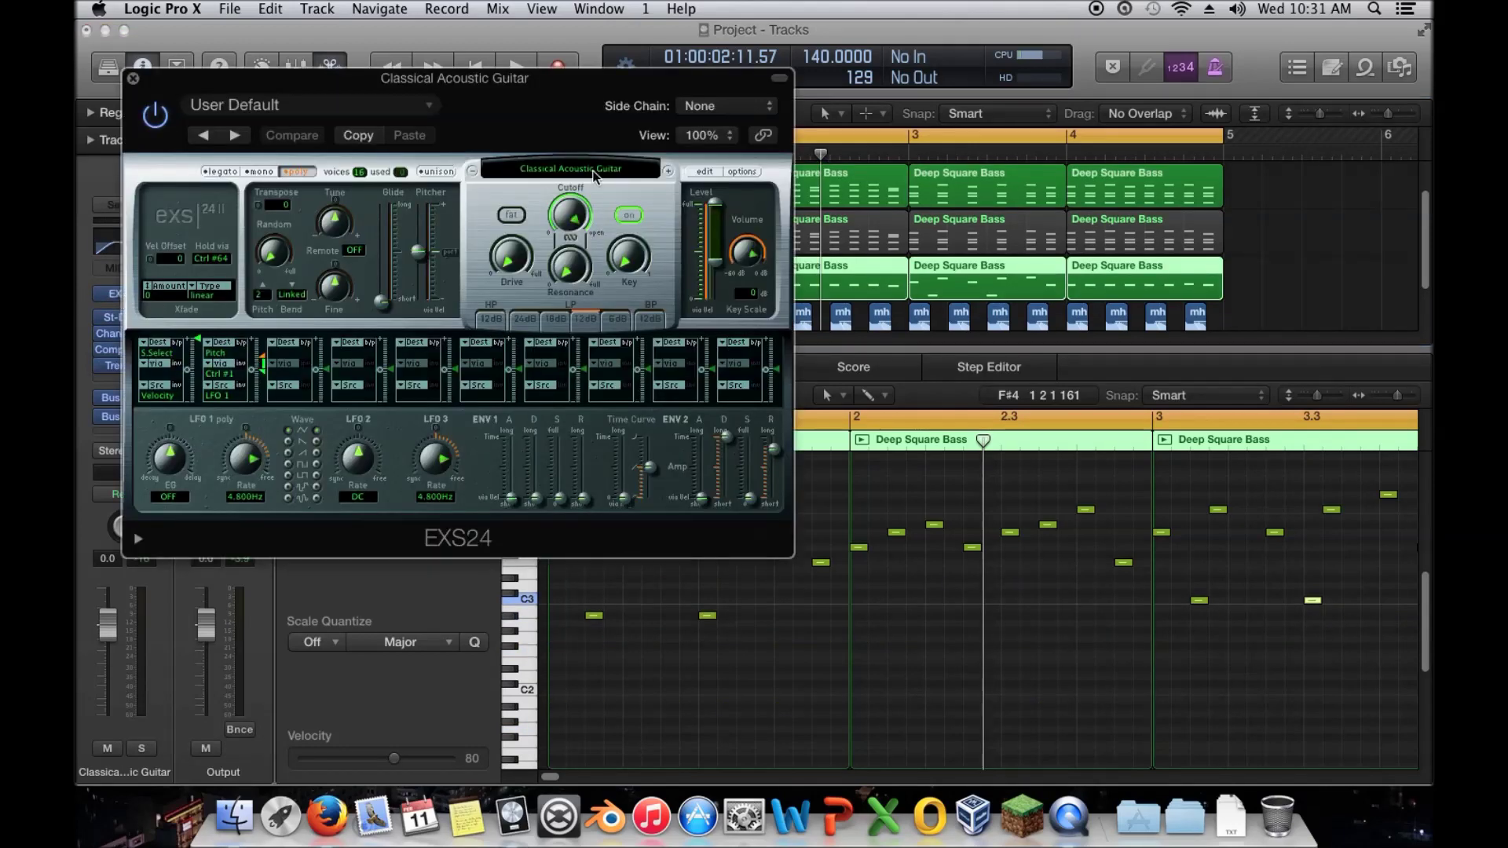
pyautogui.click(666, 176)
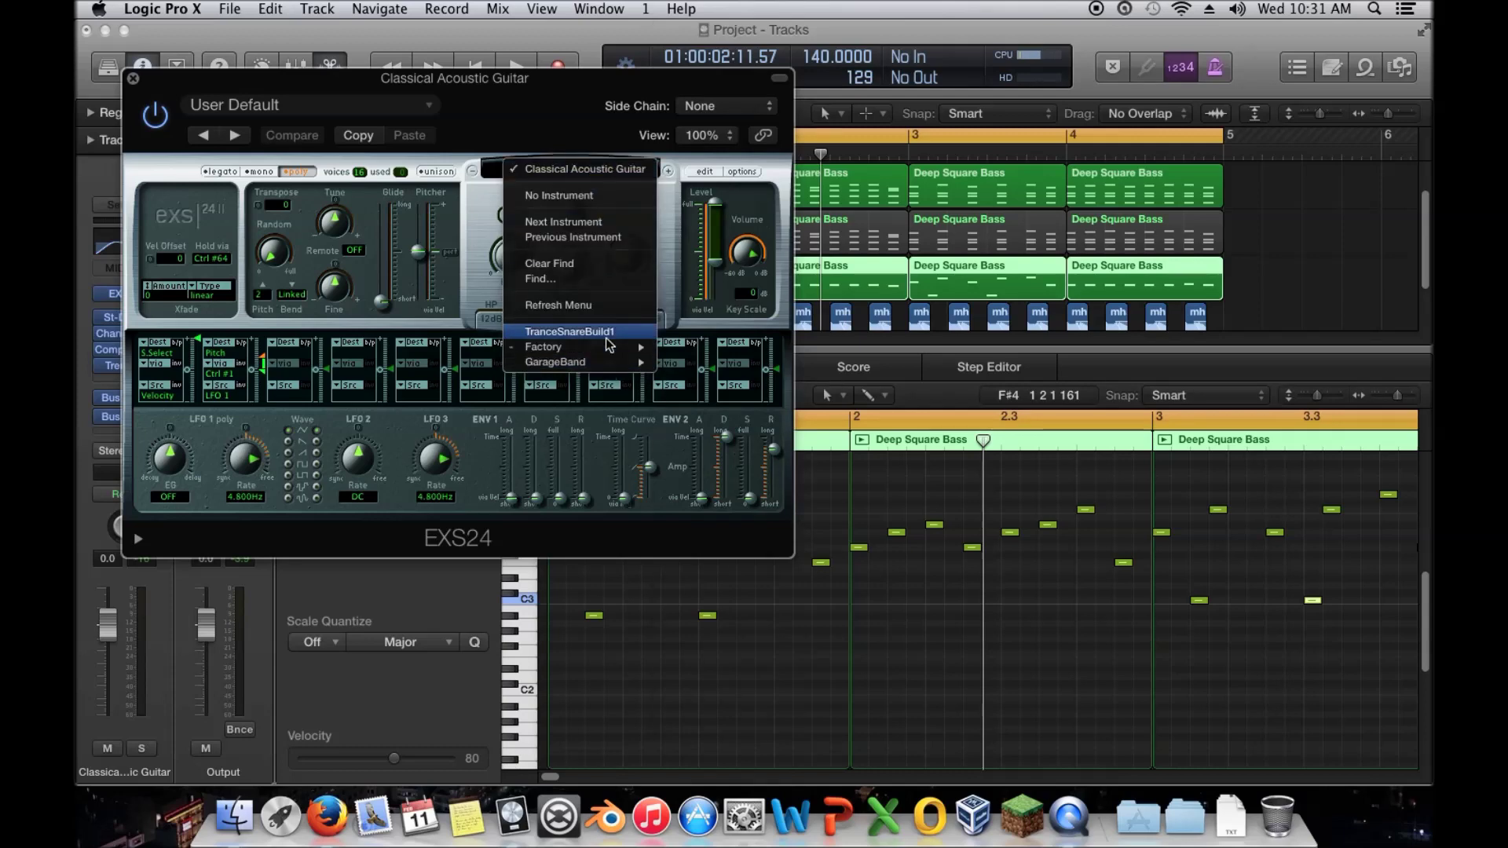
pyautogui.moveTo(611, 349)
pyautogui.moveTo(754, 453)
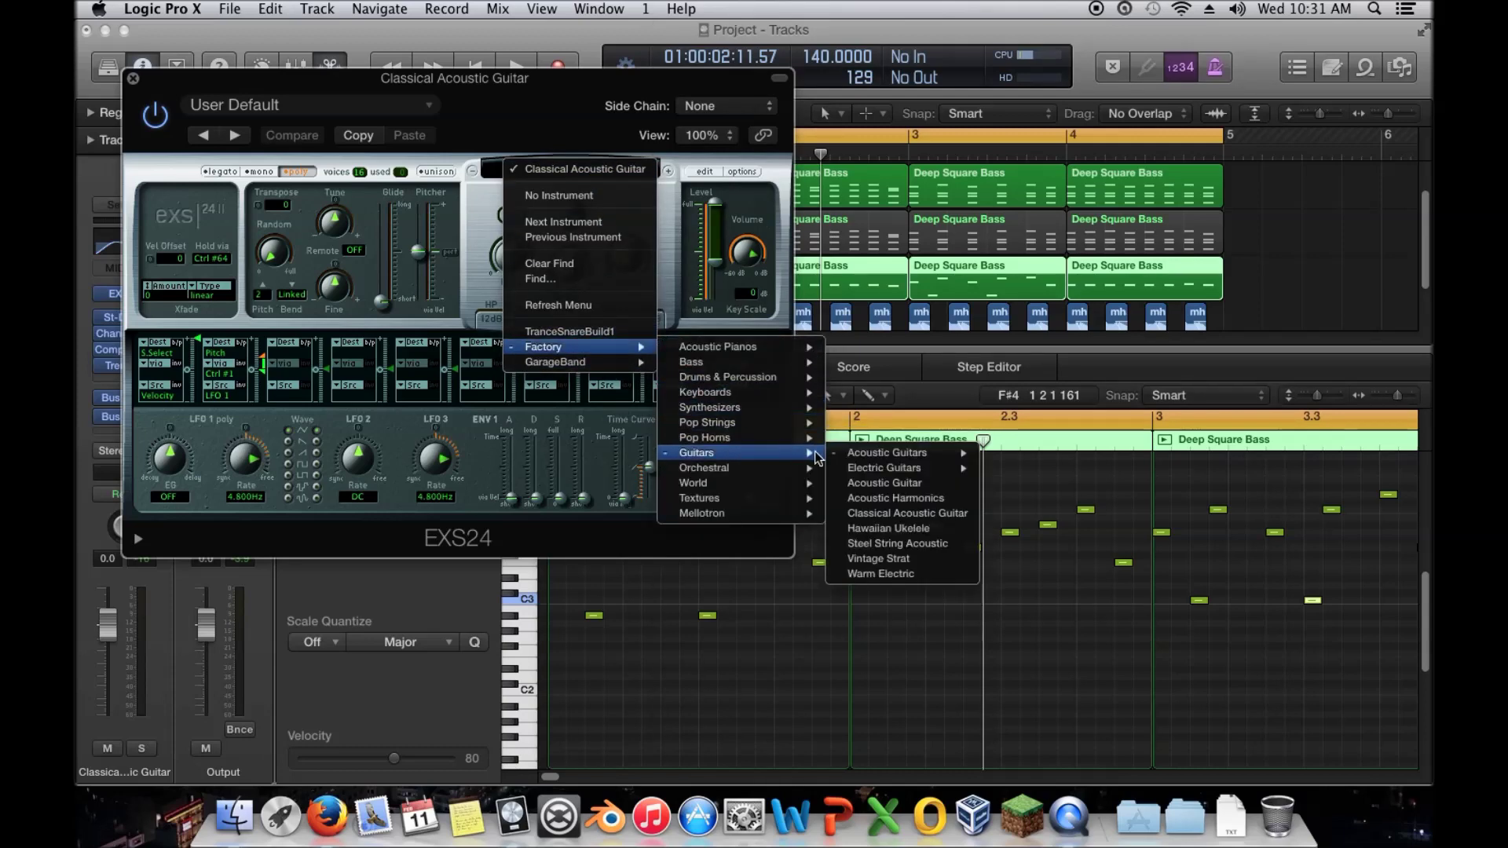
pyautogui.moveTo(903, 453)
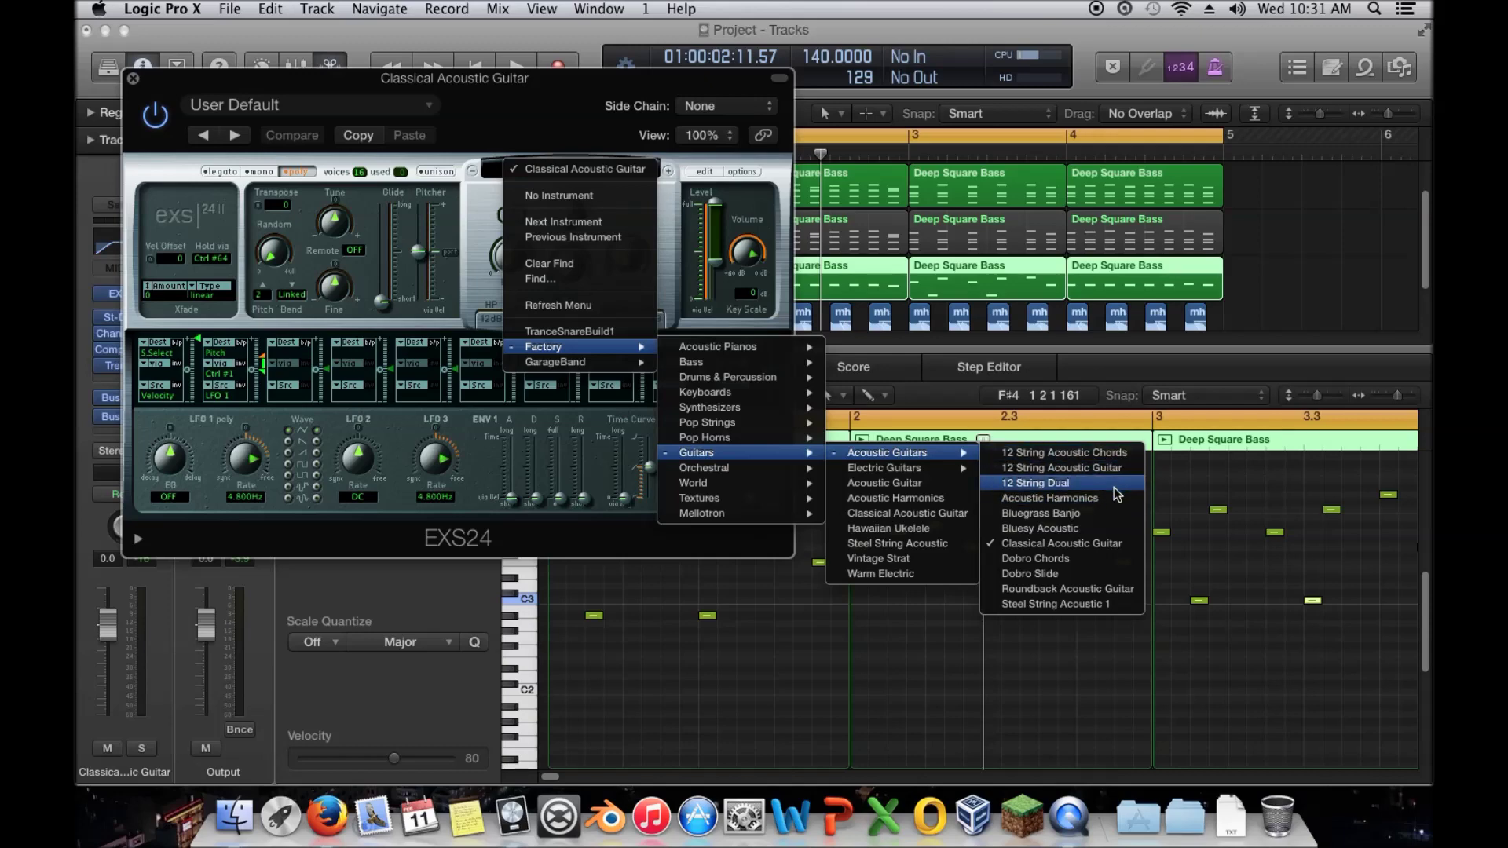
pyautogui.click(1100, 468)
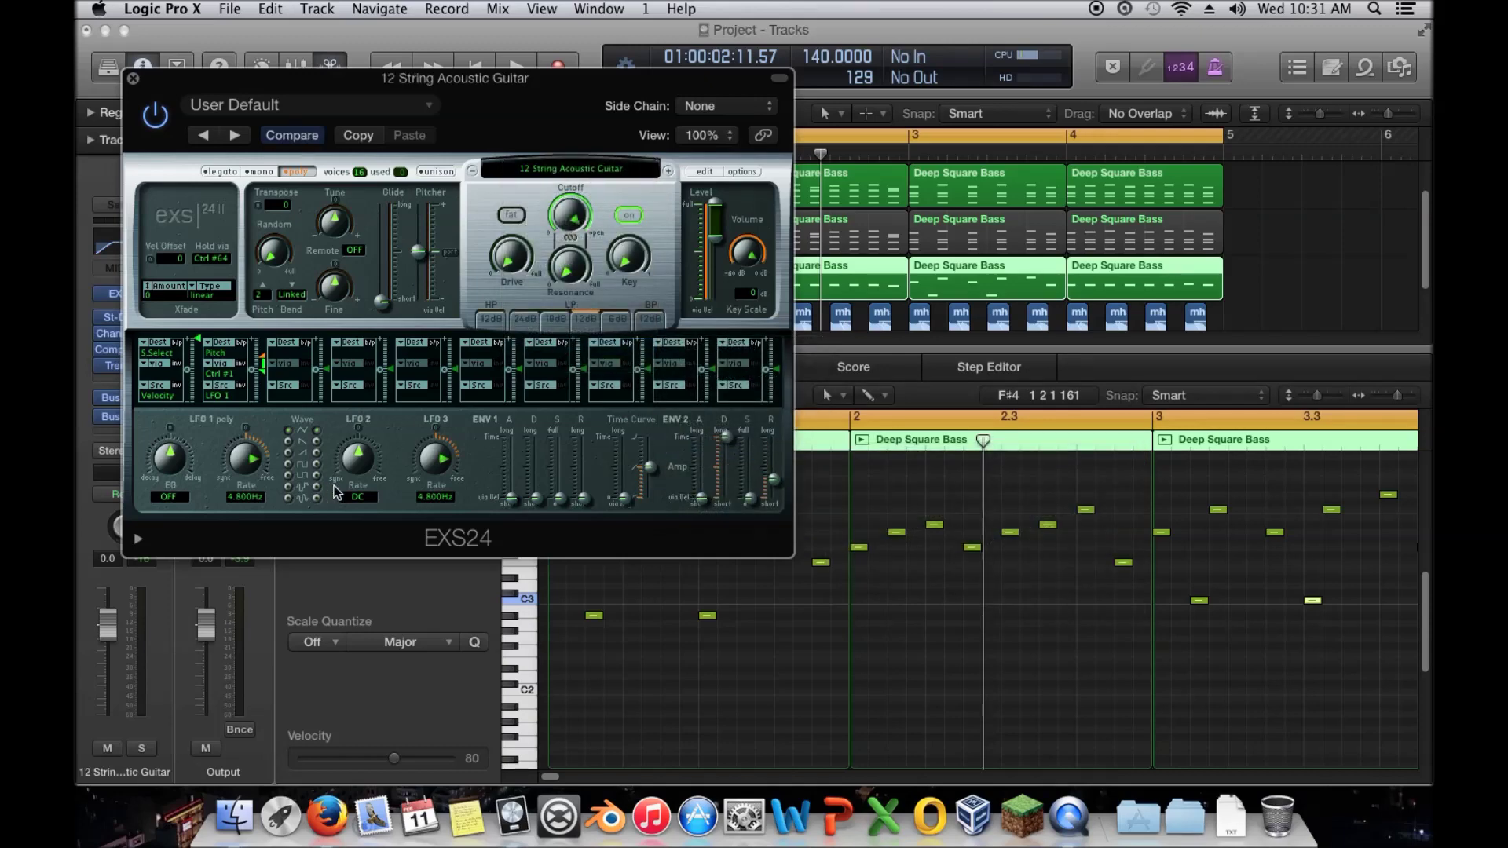
pyautogui.press('space')
pyautogui.press('space')
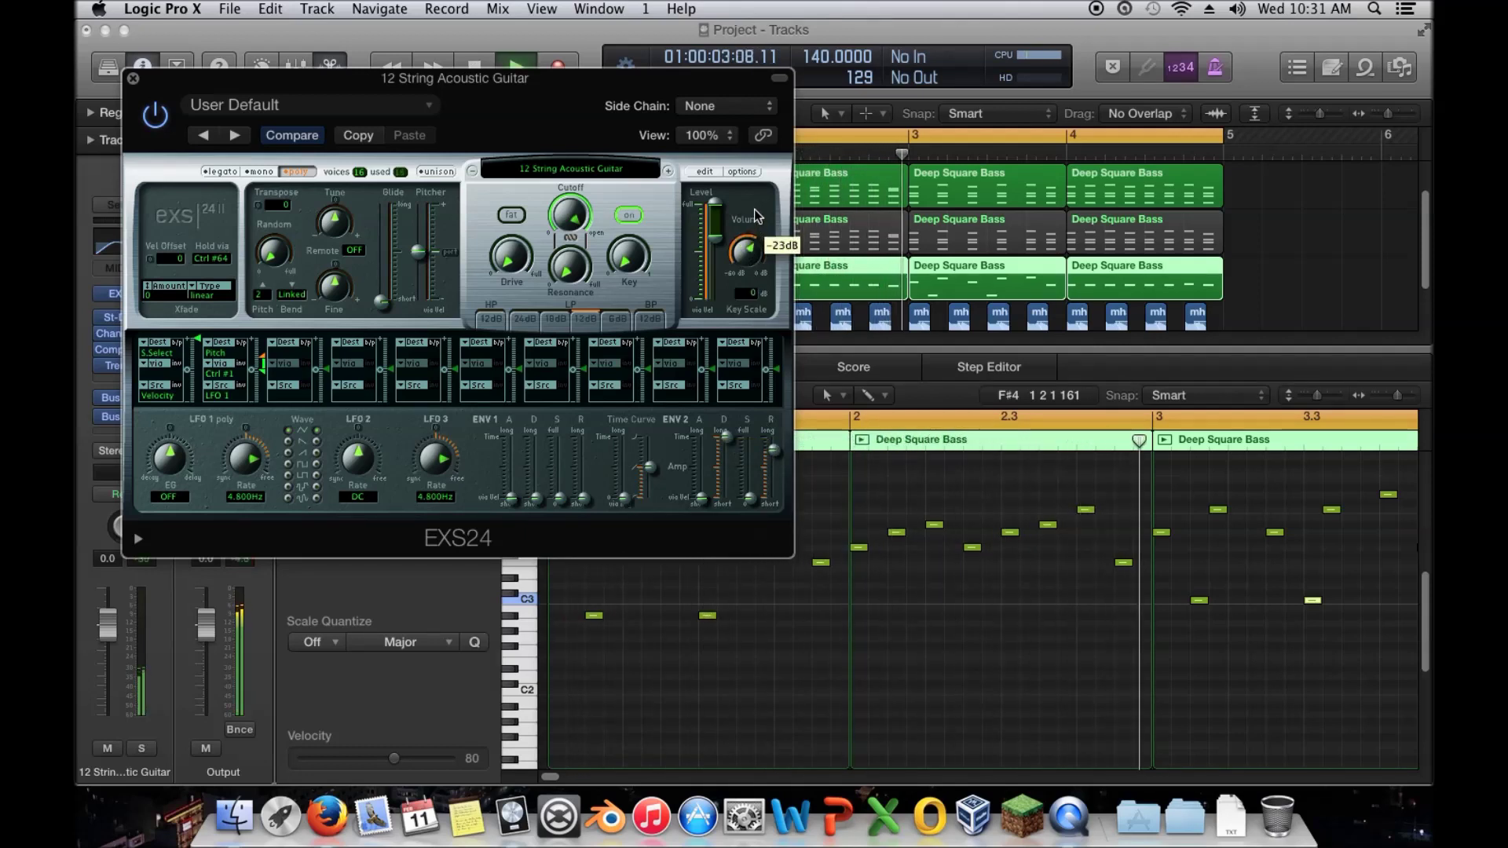
# Adjust the EXS24 volume and solo the 12 String Acoustic Guitar track with its Channel EQ bypassed
pyautogui.moveTo(219, 83); pyautogui.dragTo(521, 92)
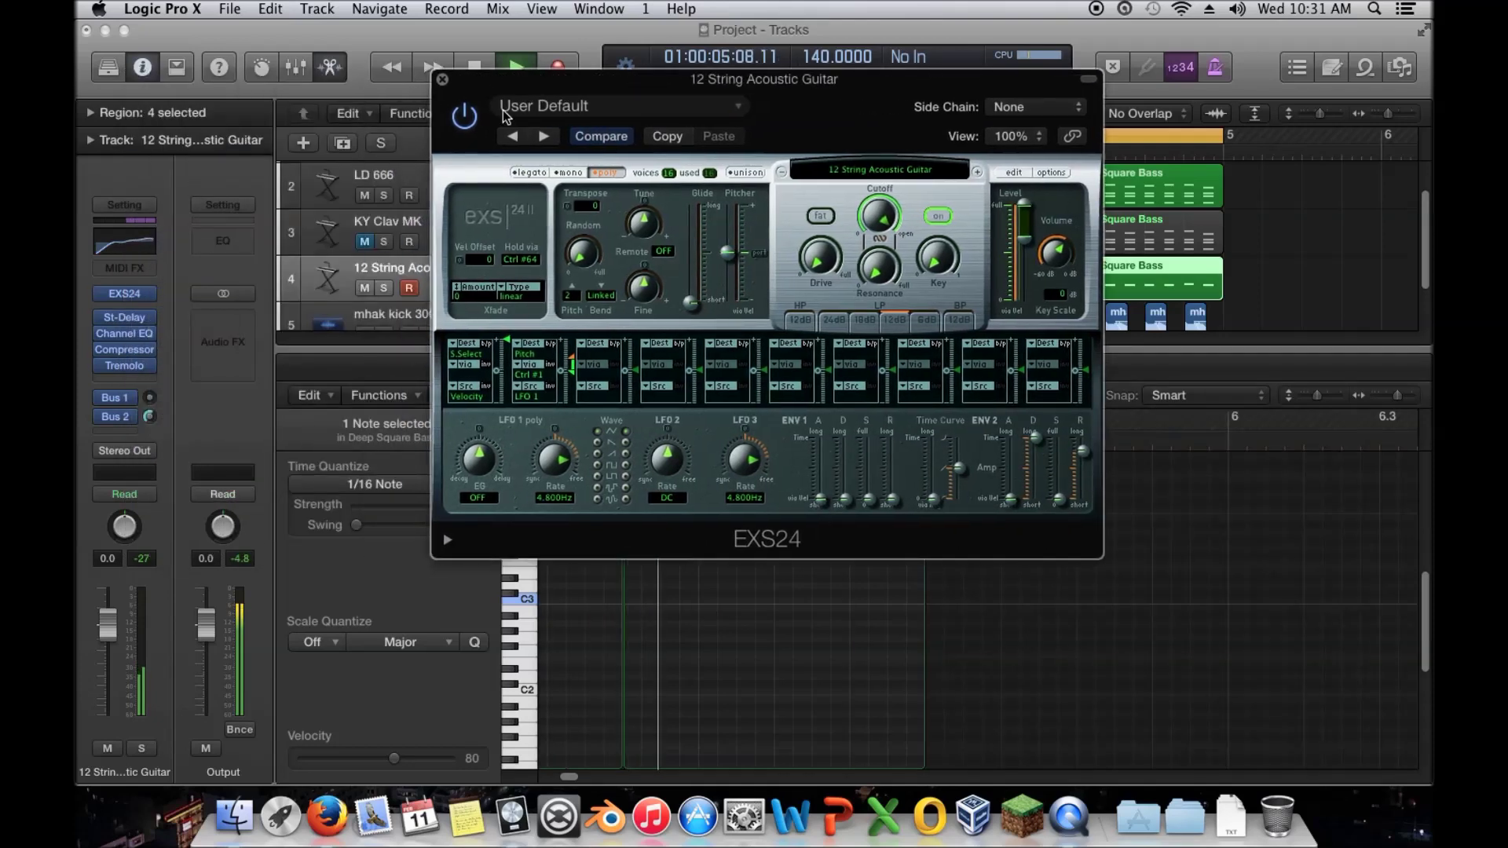
pyautogui.moveTo(1057, 257); pyautogui.dragTo(1056, 253)
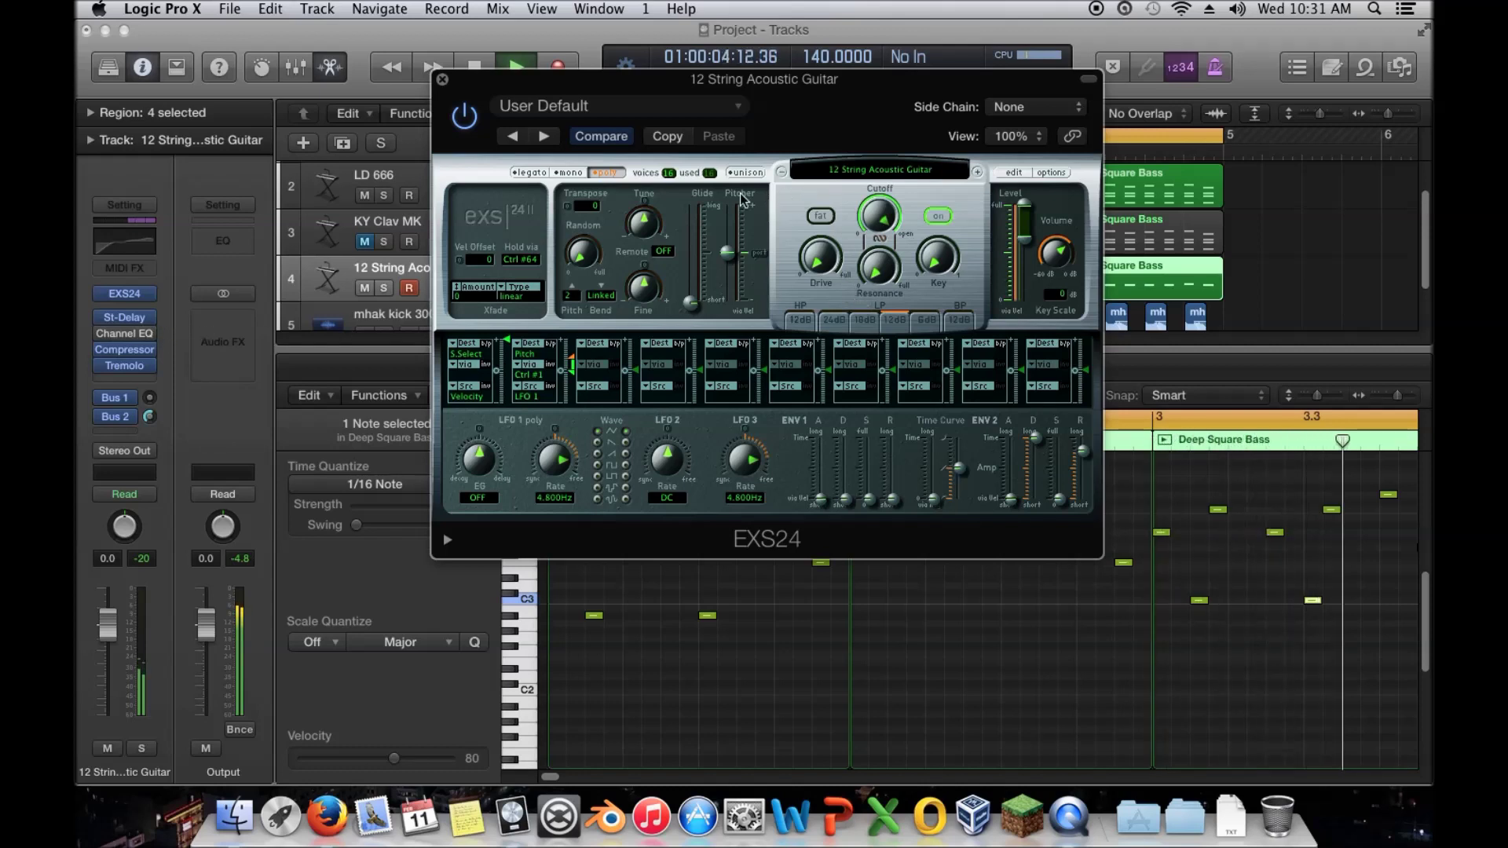
pyautogui.click(142, 750)
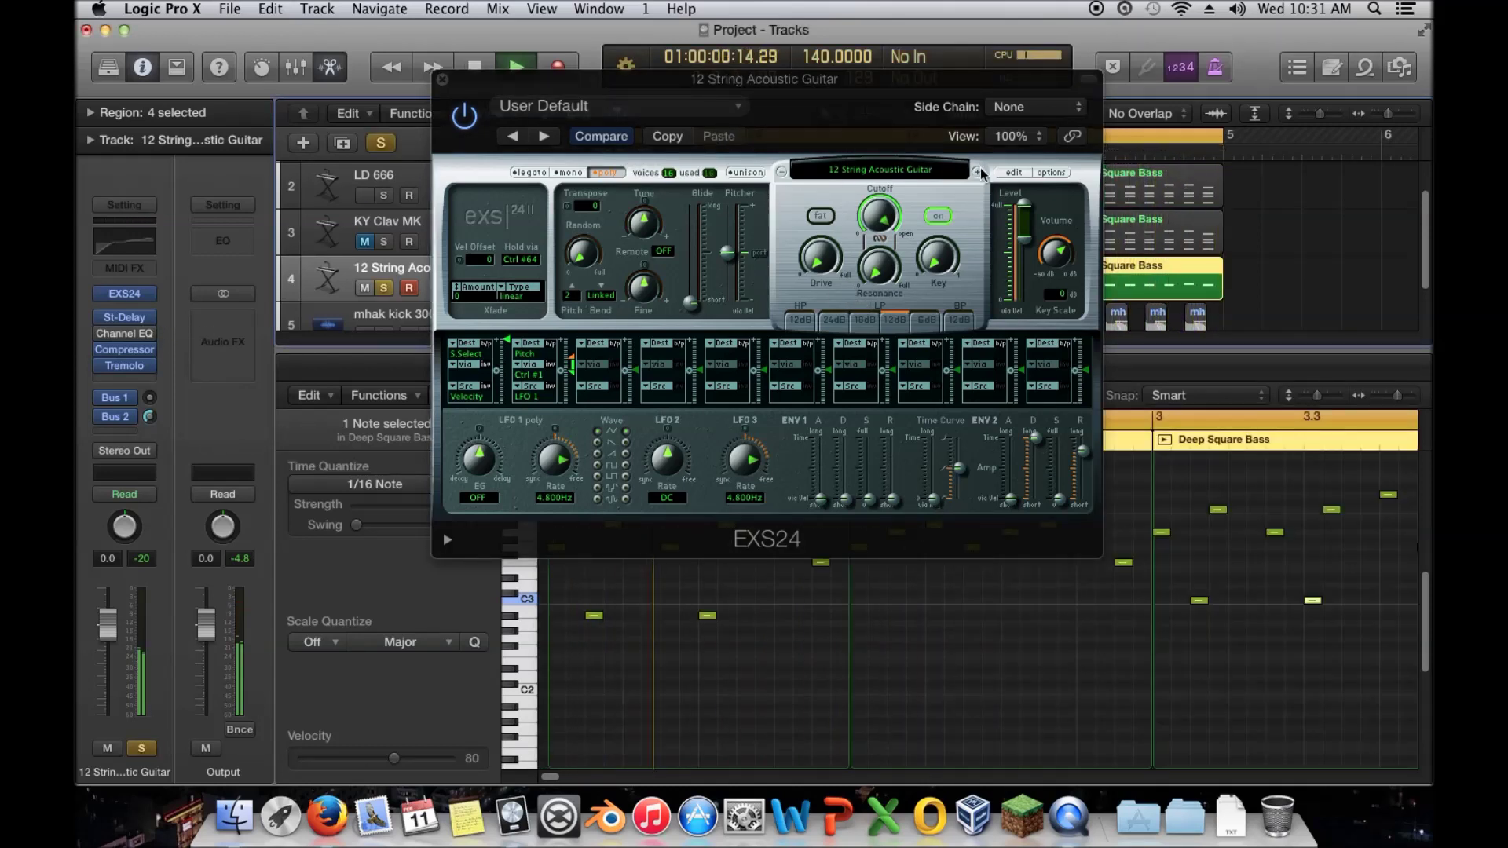
# Browse the EXS24 instruments during playback to load Bluesy Acoustic, and lengthen its ENV 2 release
pyautogui.click(978, 172)
pyautogui.click(979, 172)
pyautogui.click(979, 172)
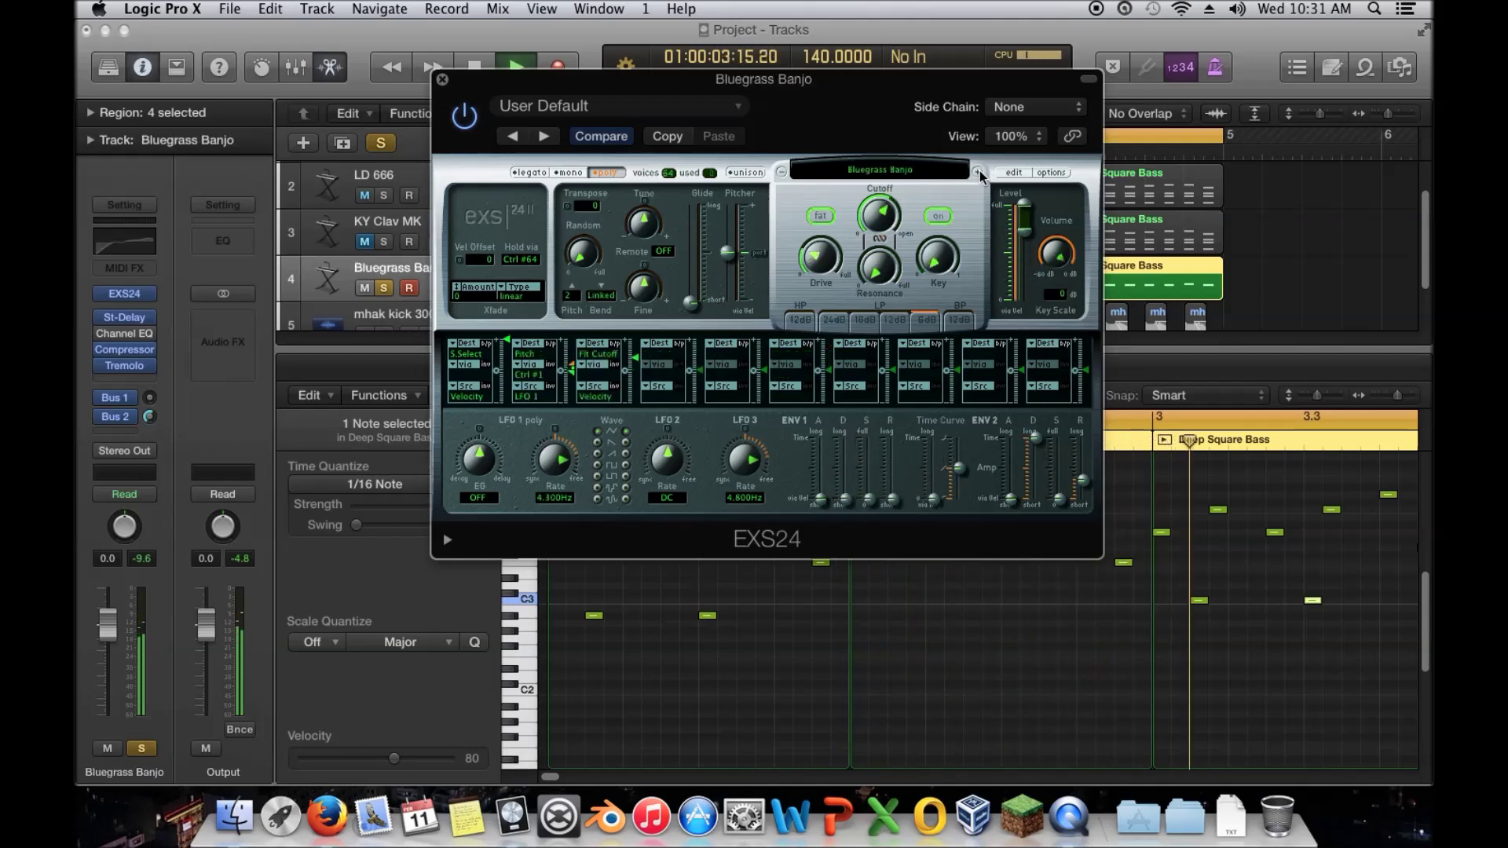
pyautogui.click(979, 172)
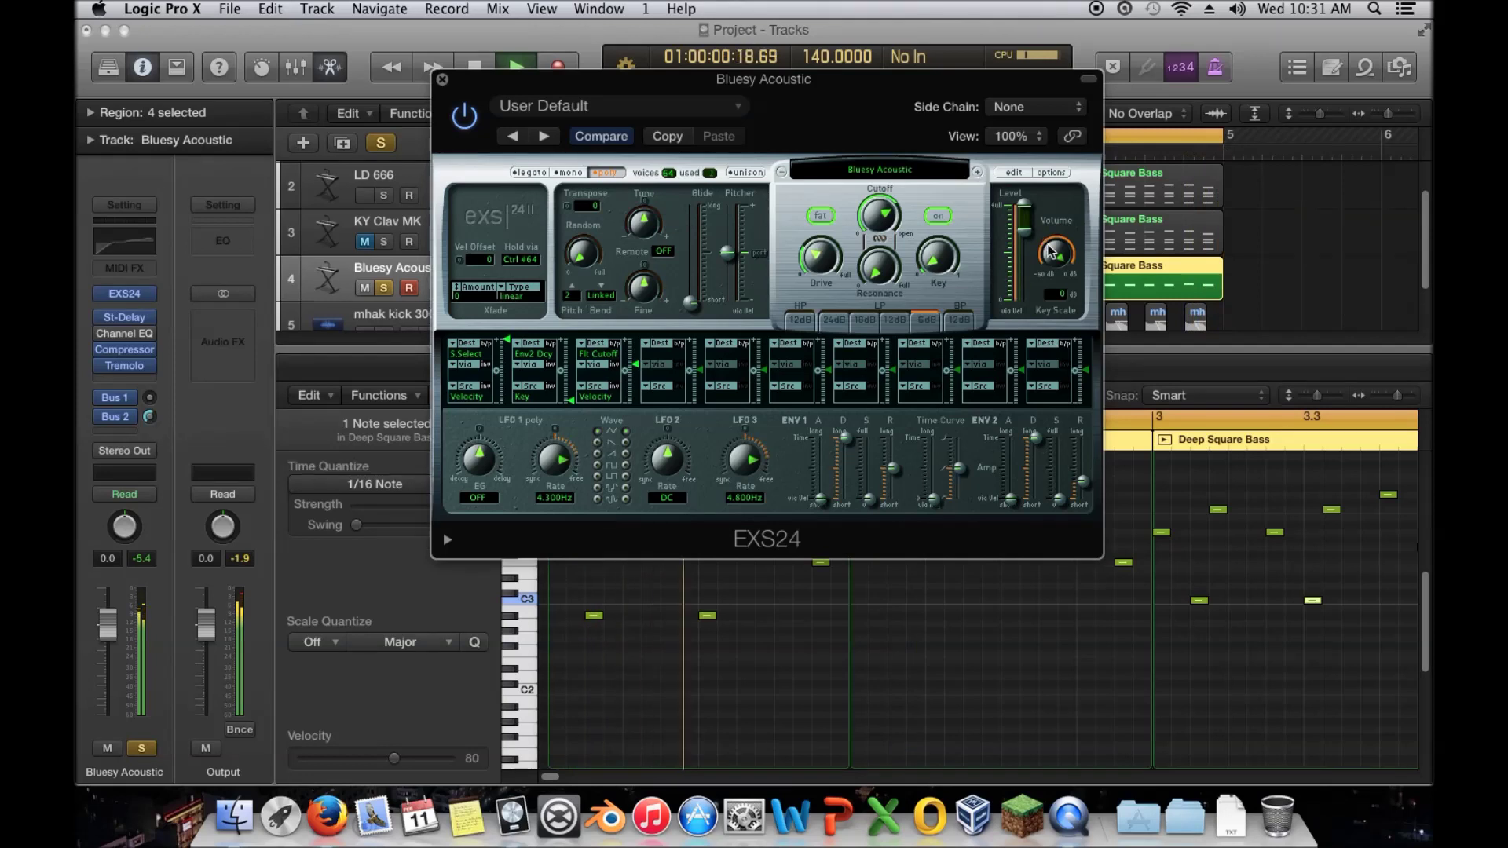
pyautogui.click(1088, 468)
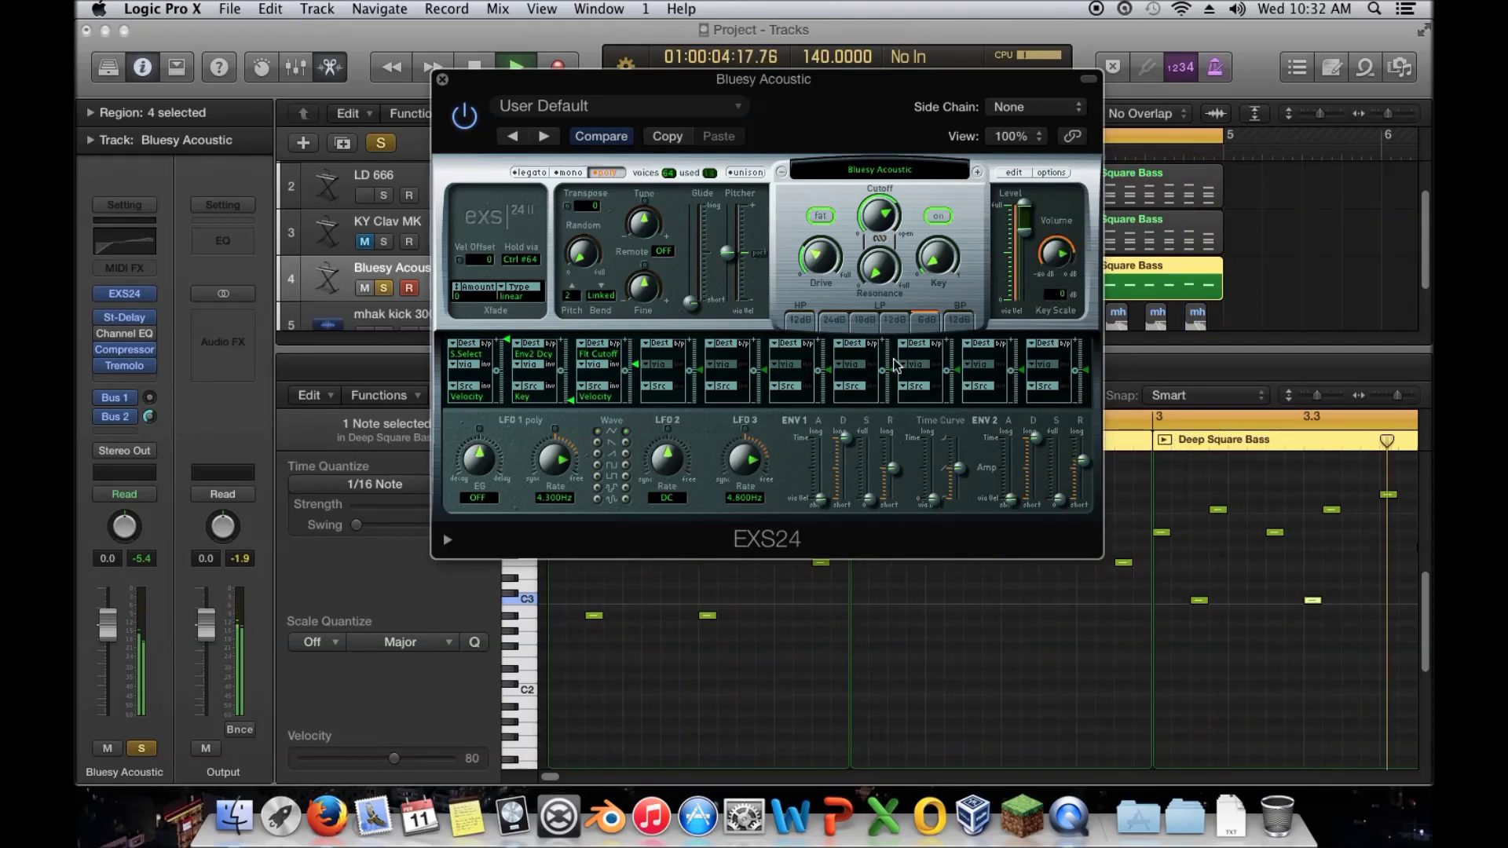
# Unsolo the Bluesy Acoustic track, set its EXS24 volume to -15 dB during playback, and close the instrument window
pyautogui.click(141, 748)
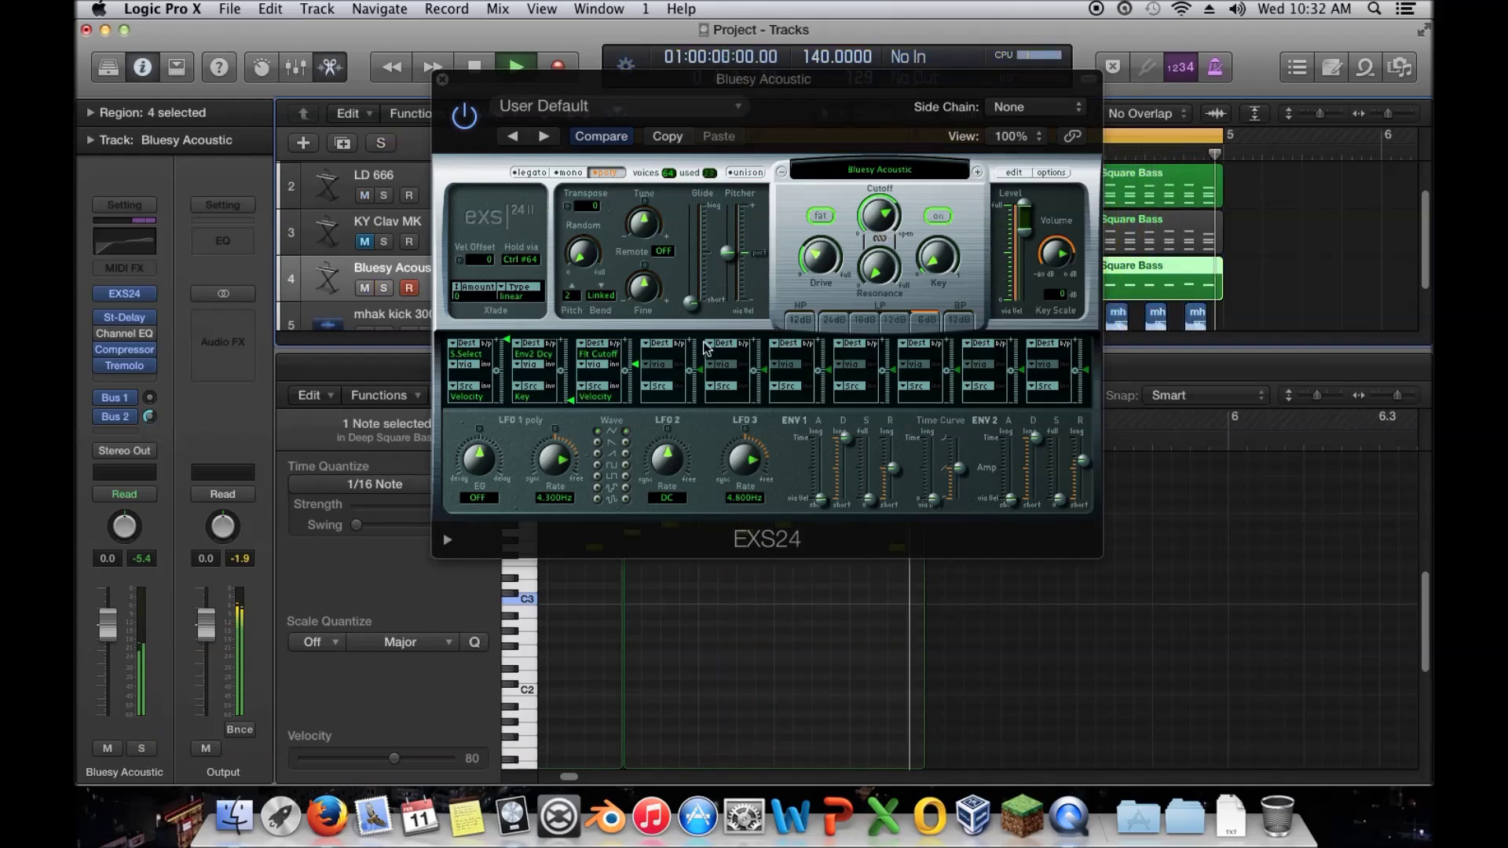
pyautogui.moveTo(1050, 256); pyautogui.dragTo(1056, 259)
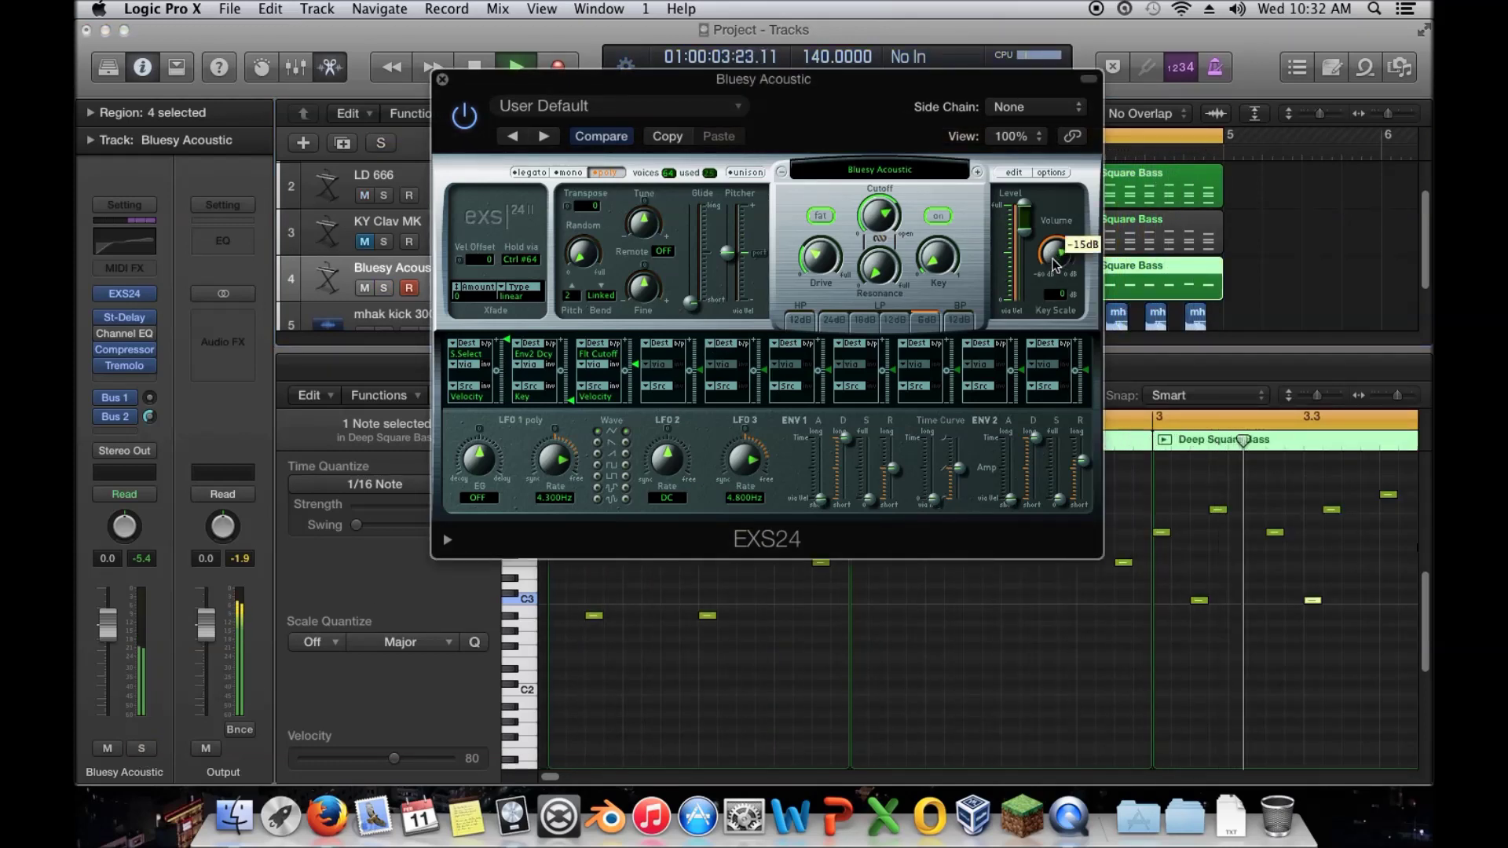
pyautogui.click(442, 79)
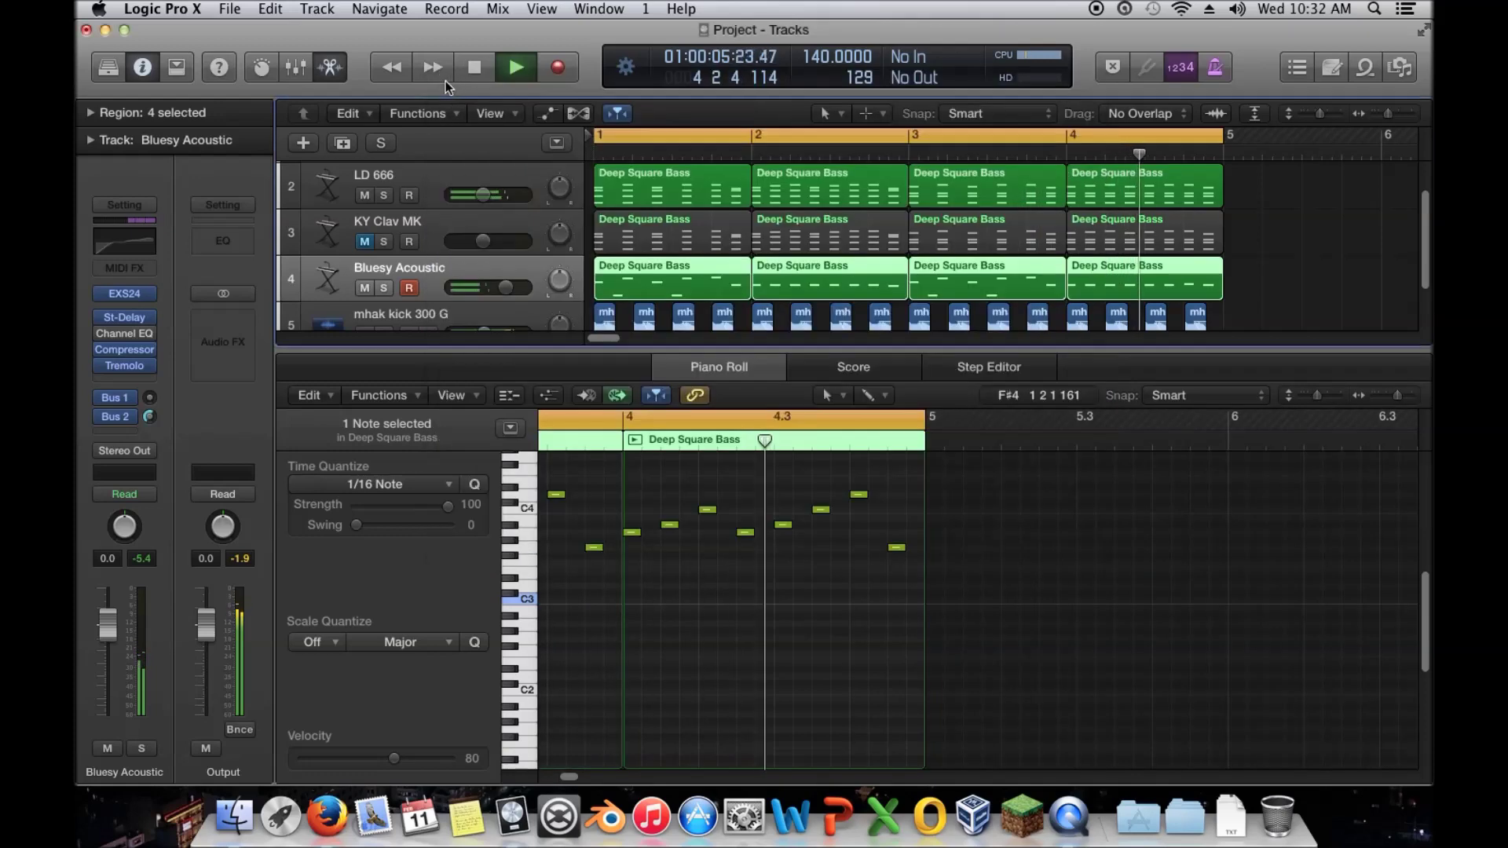
# Compare LD 666 and Bluesy Acoustic in solo, and play a short section with only Bluesy Acoustic soloed
pyautogui.click(431, 169)
pyautogui.click(385, 196)
pyautogui.press('space')
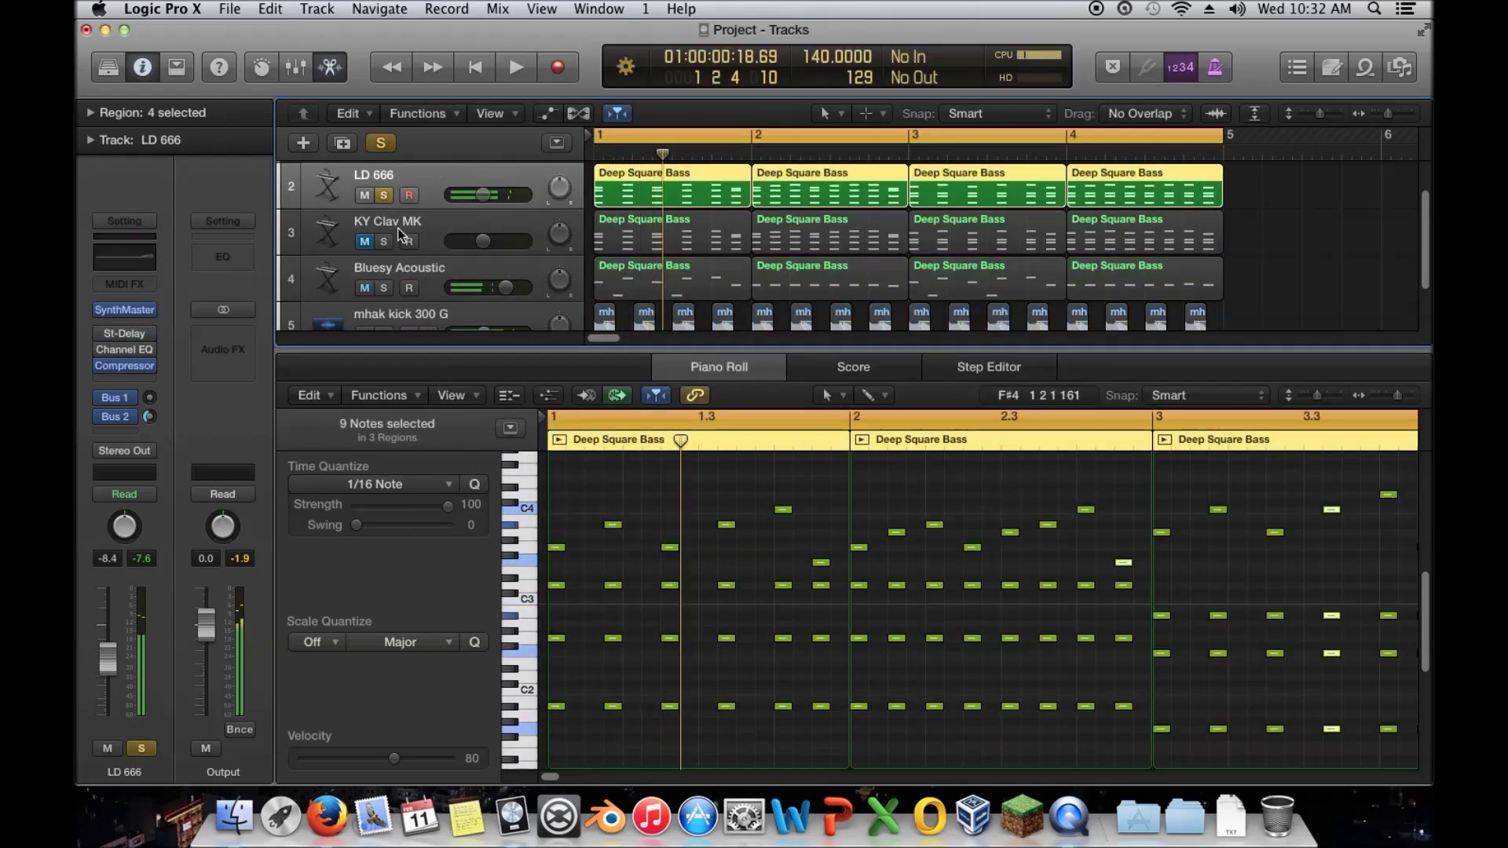
pyautogui.click(385, 288)
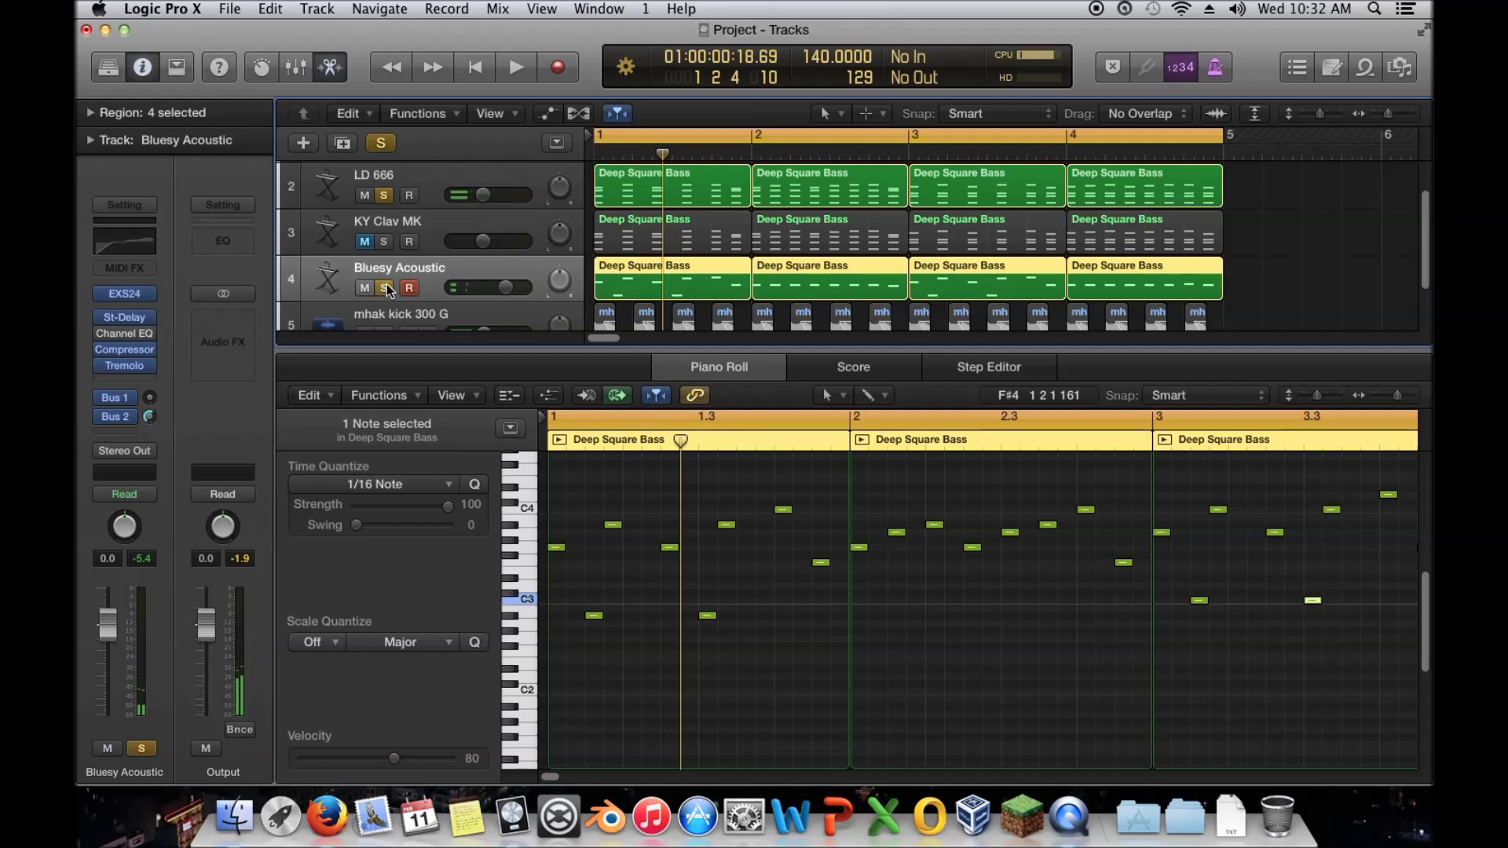
pyautogui.click(383, 196)
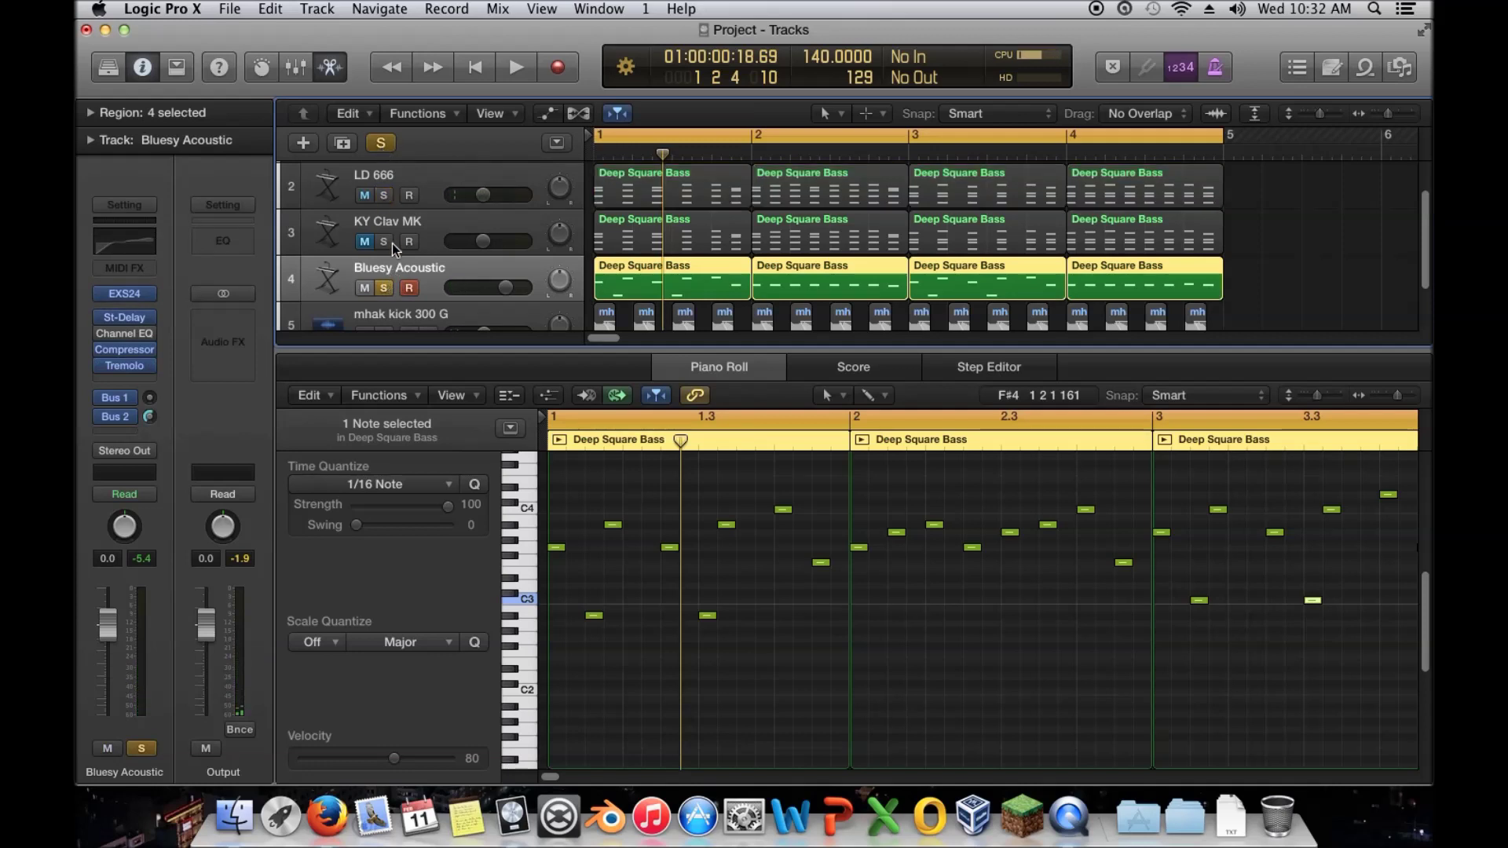
pyautogui.press('space')
pyautogui.press('space')
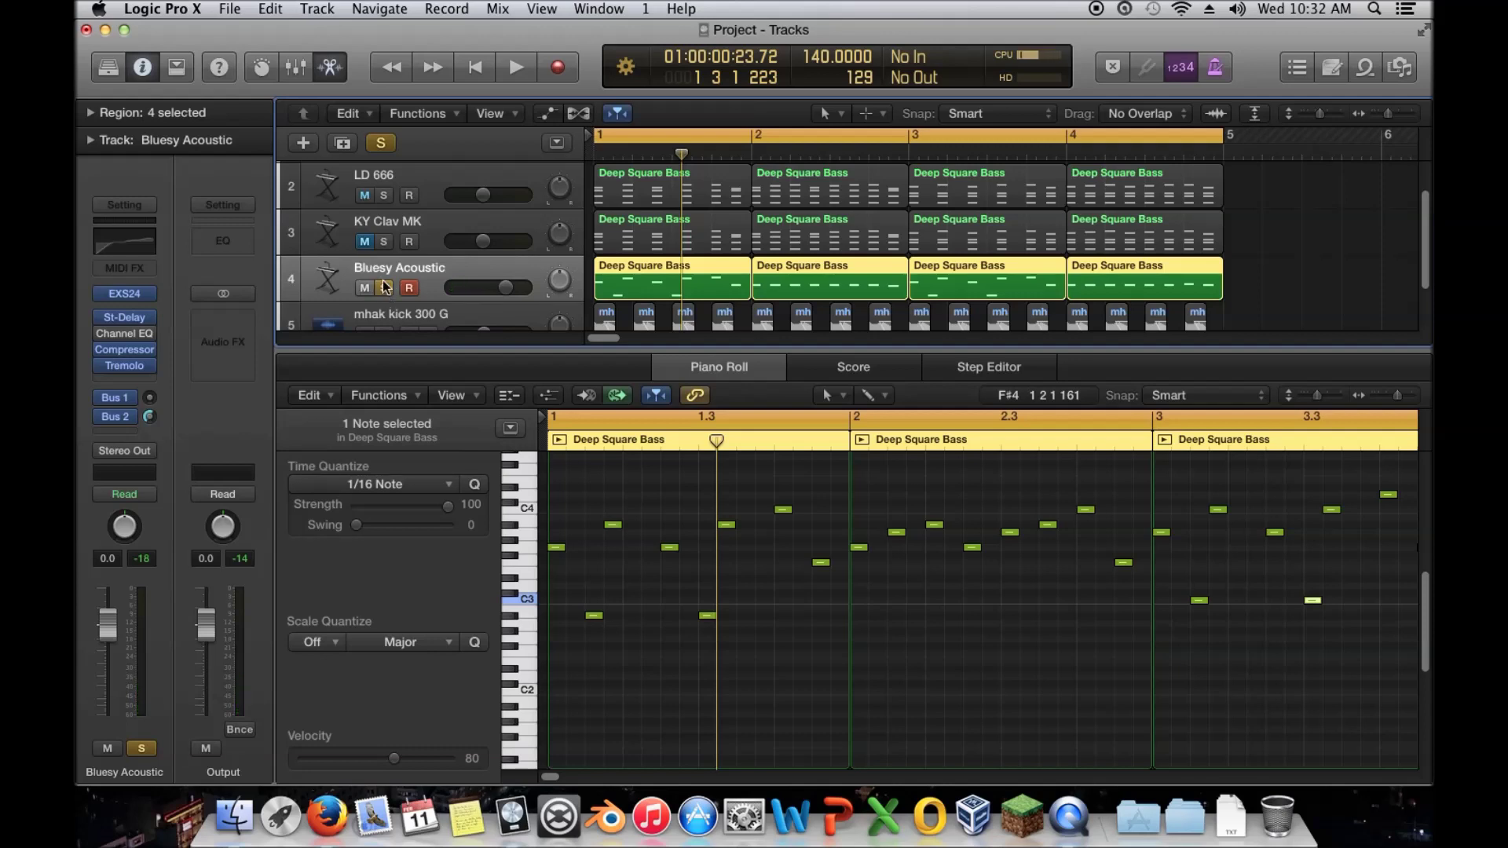
# Enable the Bluesy Acoustic Channel EQ, setting the upper-mid band to 3000 Hz at -3.0 dB and the high shelf to 6000 Hz at -8.5 dB
pyautogui.click(106, 332)
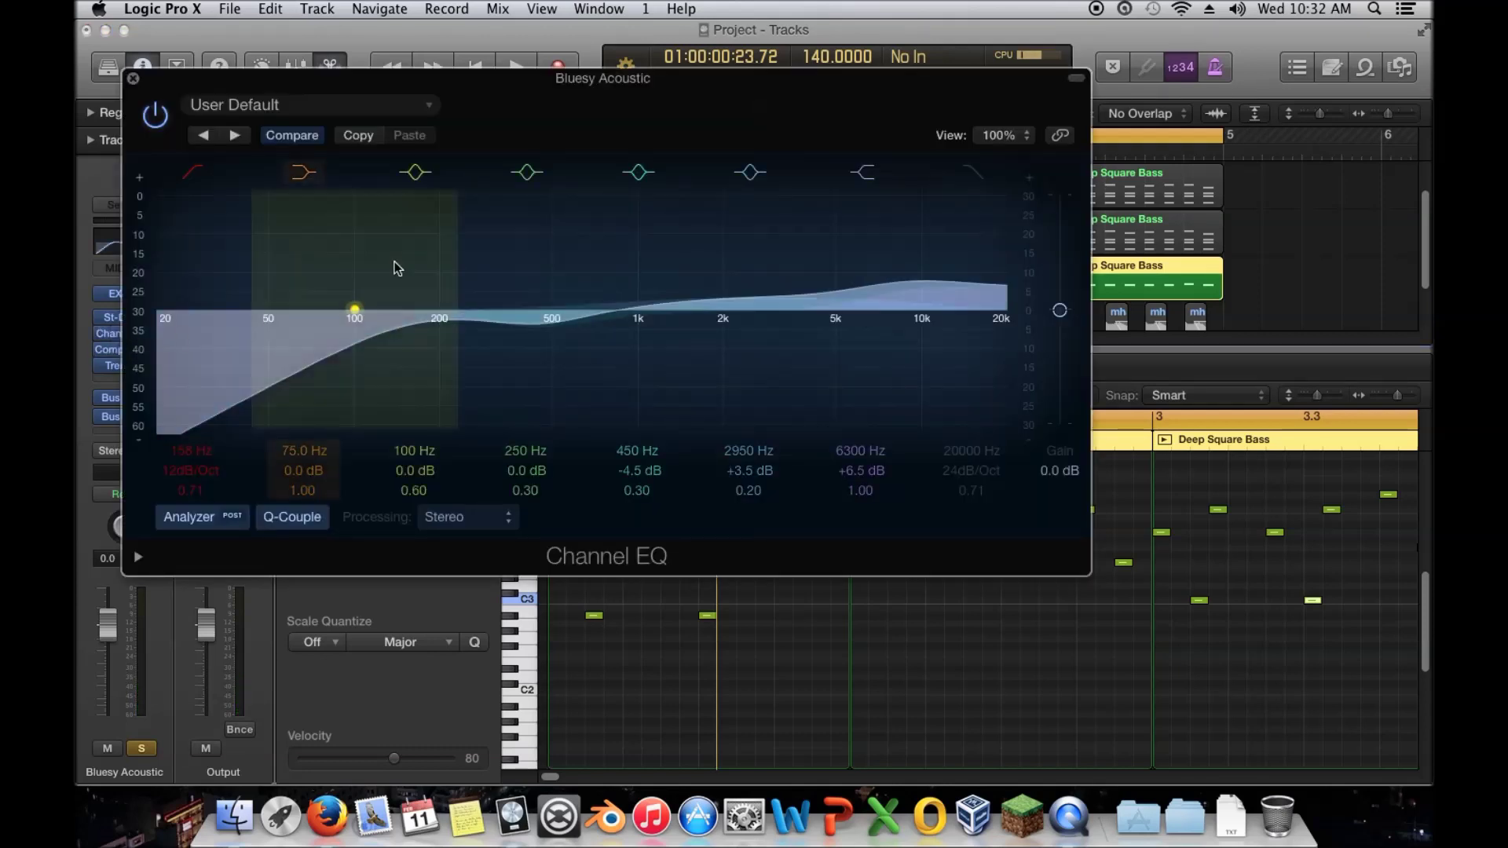
pyautogui.moveTo(907, 235); pyautogui.dragTo(898, 303)
pyautogui.moveTo(796, 250); pyautogui.dragTo(795, 284)
pyautogui.click(133, 79)
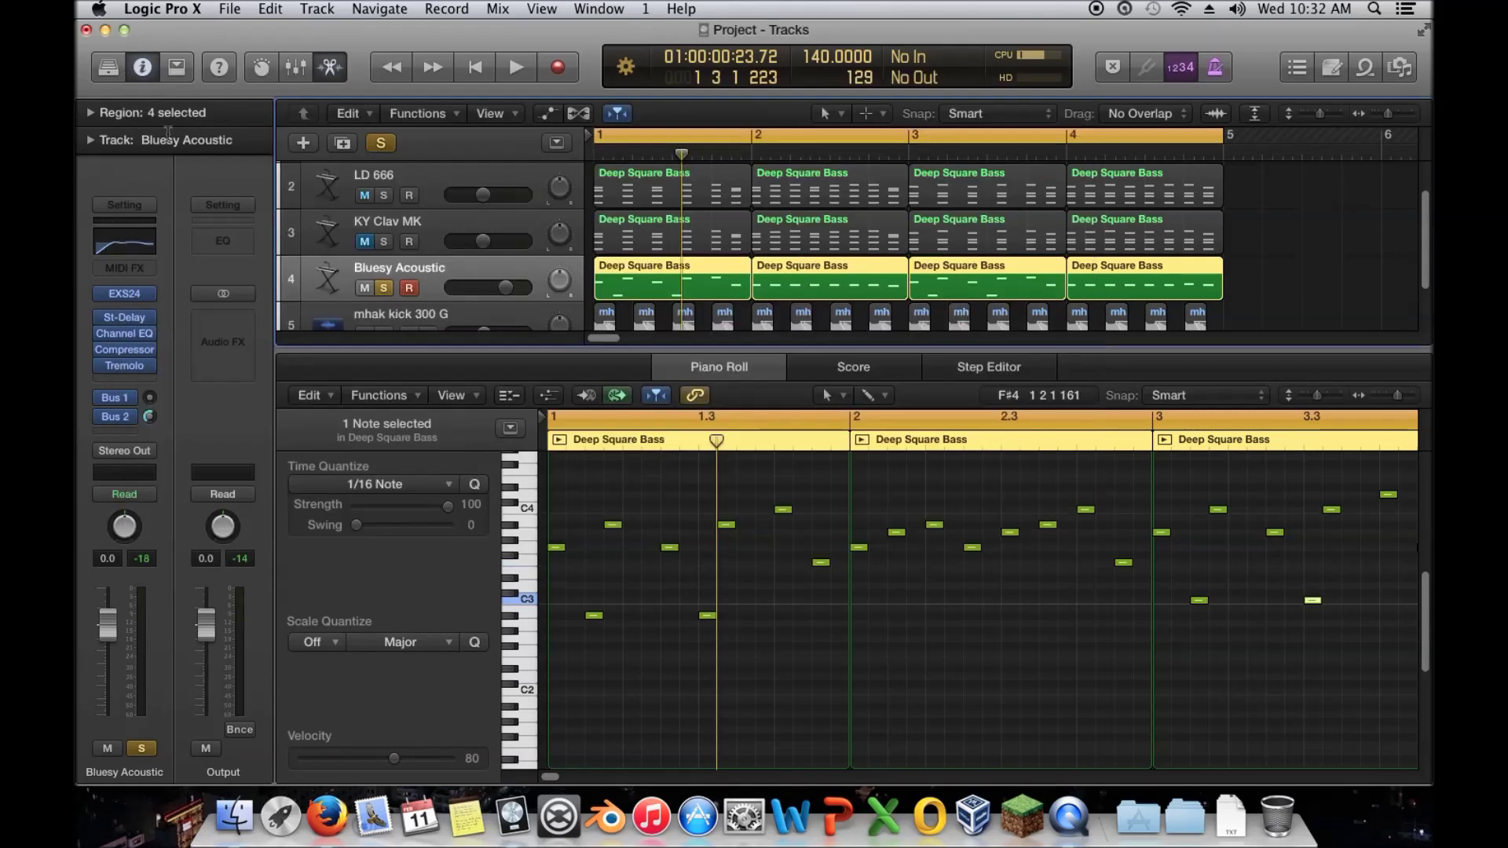
# Lower the Bluesy Acoustic EQ's high shelf to -16.0 dB at 6600 Hz while the loop plays
pyautogui.press('space')
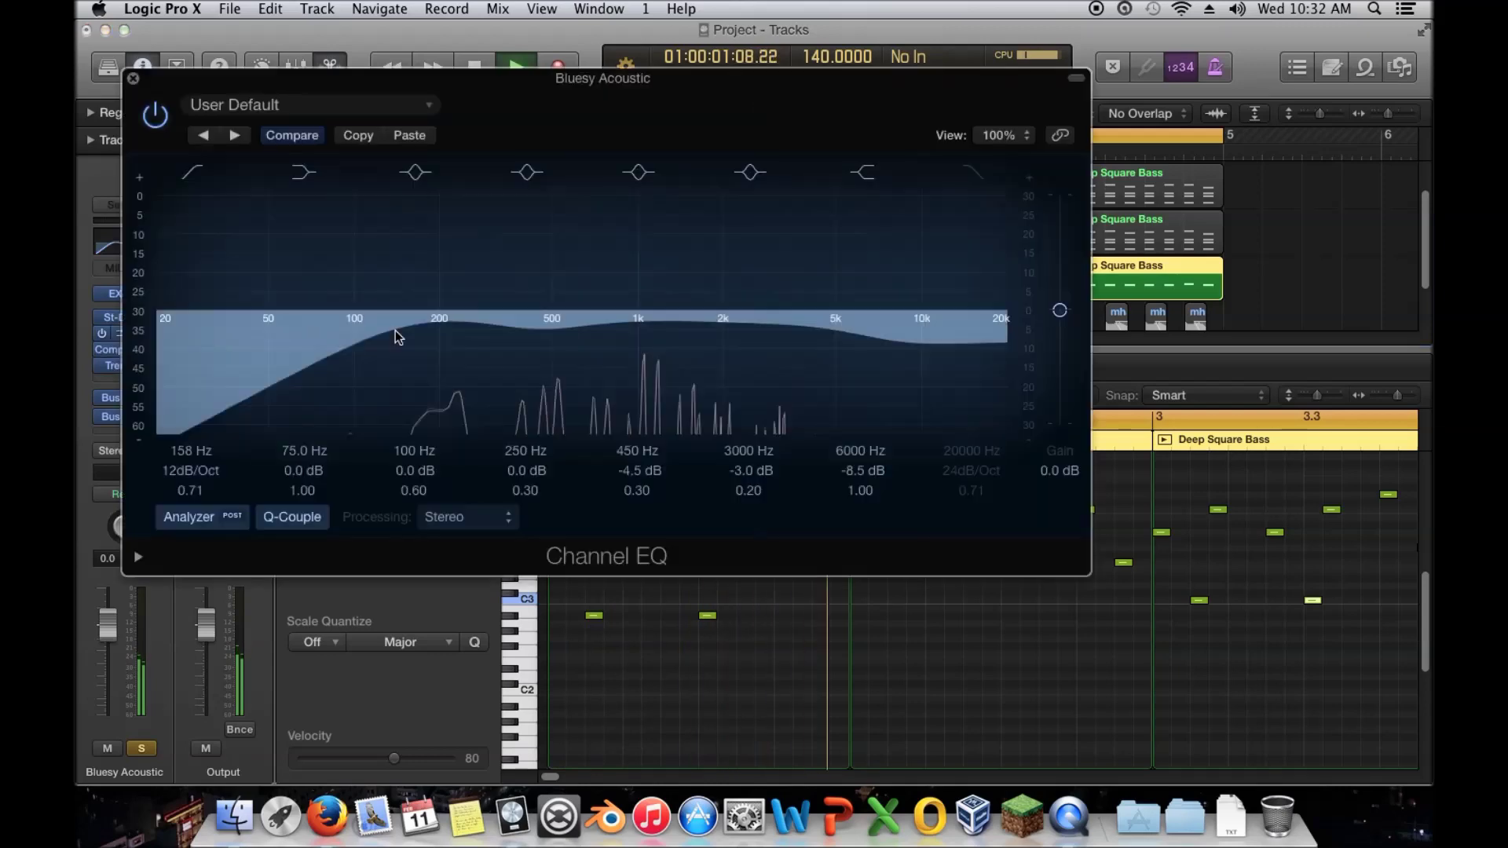
pyautogui.click(124, 333)
pyautogui.moveTo(897, 371); pyautogui.dragTo(909, 410)
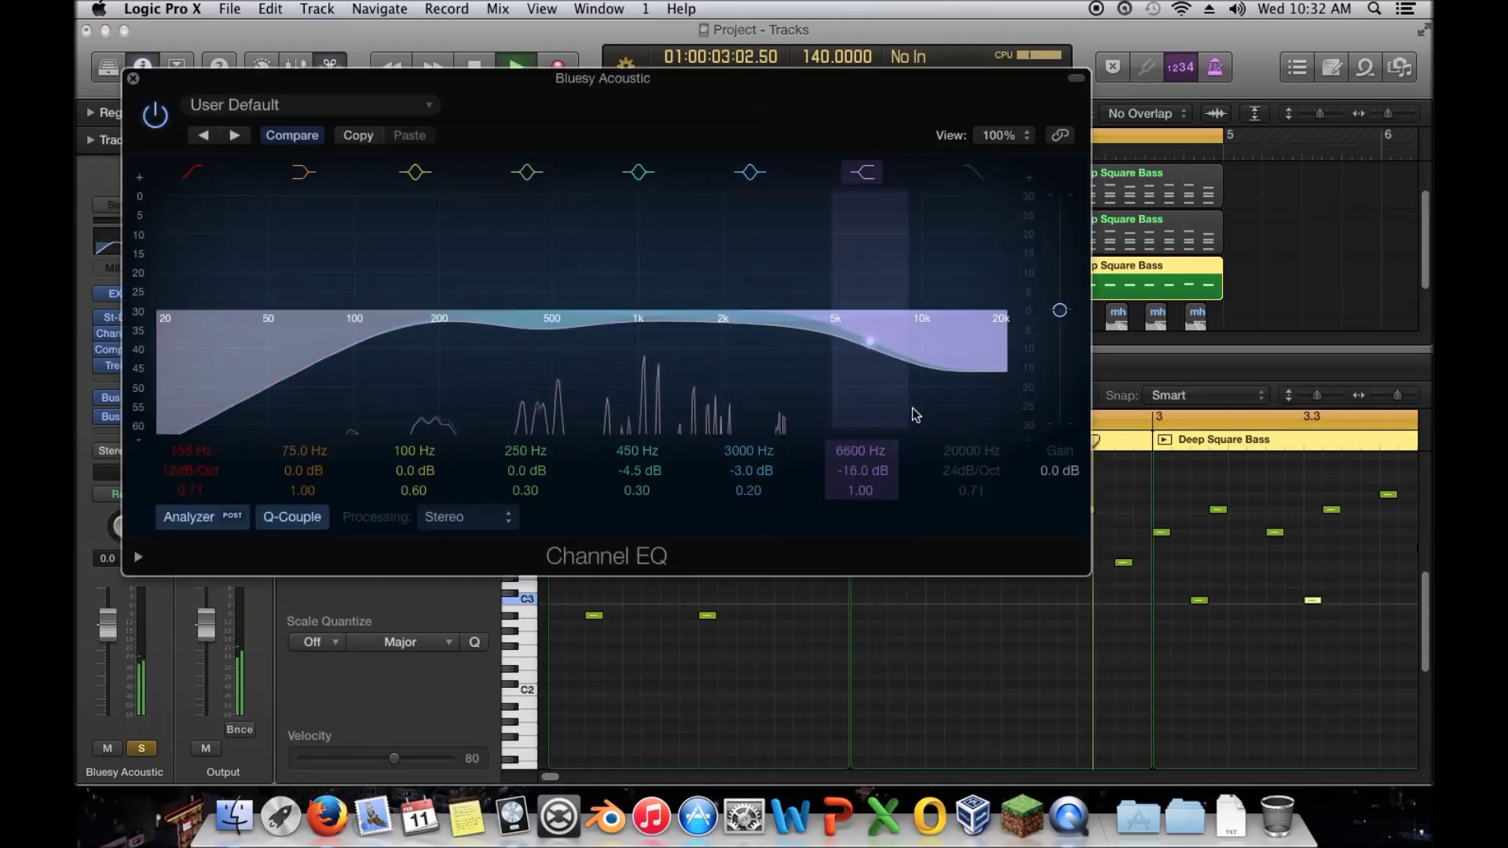
pyautogui.click(133, 78)
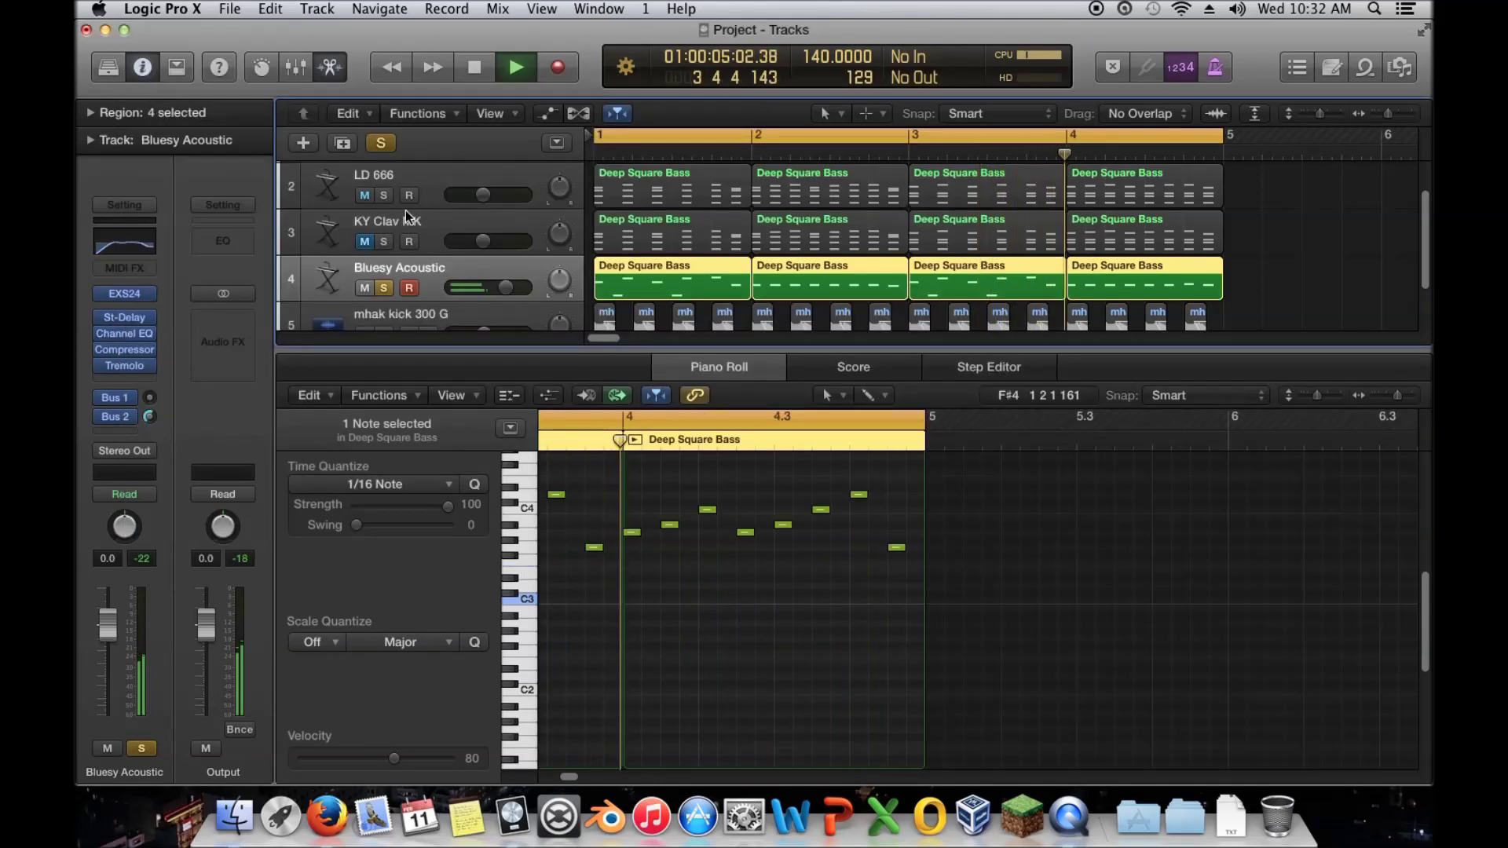
# Solo LD 666, enable its Channel EQ, and replace the high-shelf boost with a 4450 Hz peak at +5.5 dB, Q 0.28
pyautogui.click(384, 195)
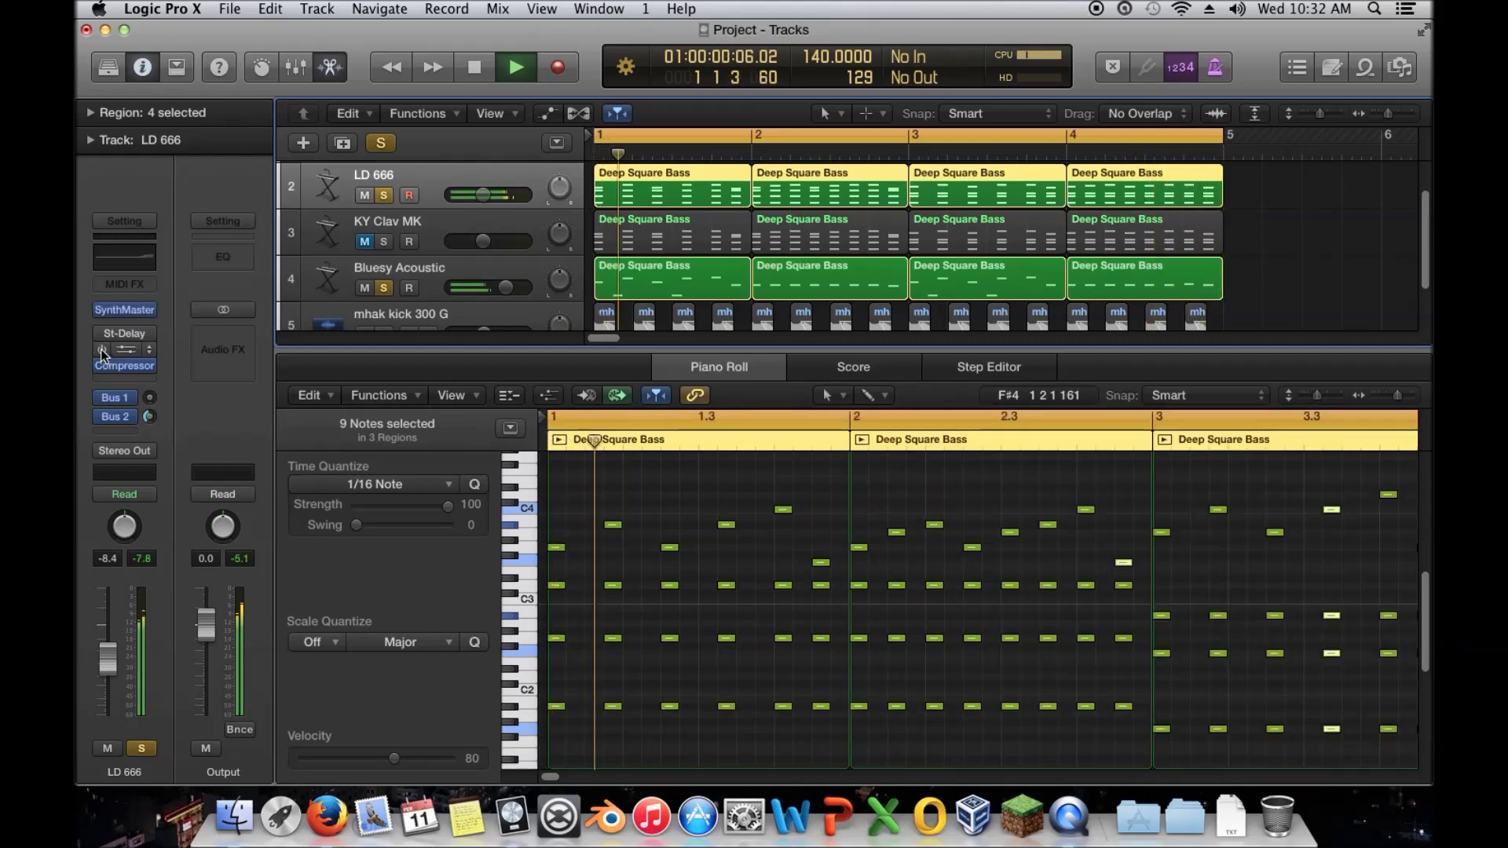
pyautogui.click(126, 350)
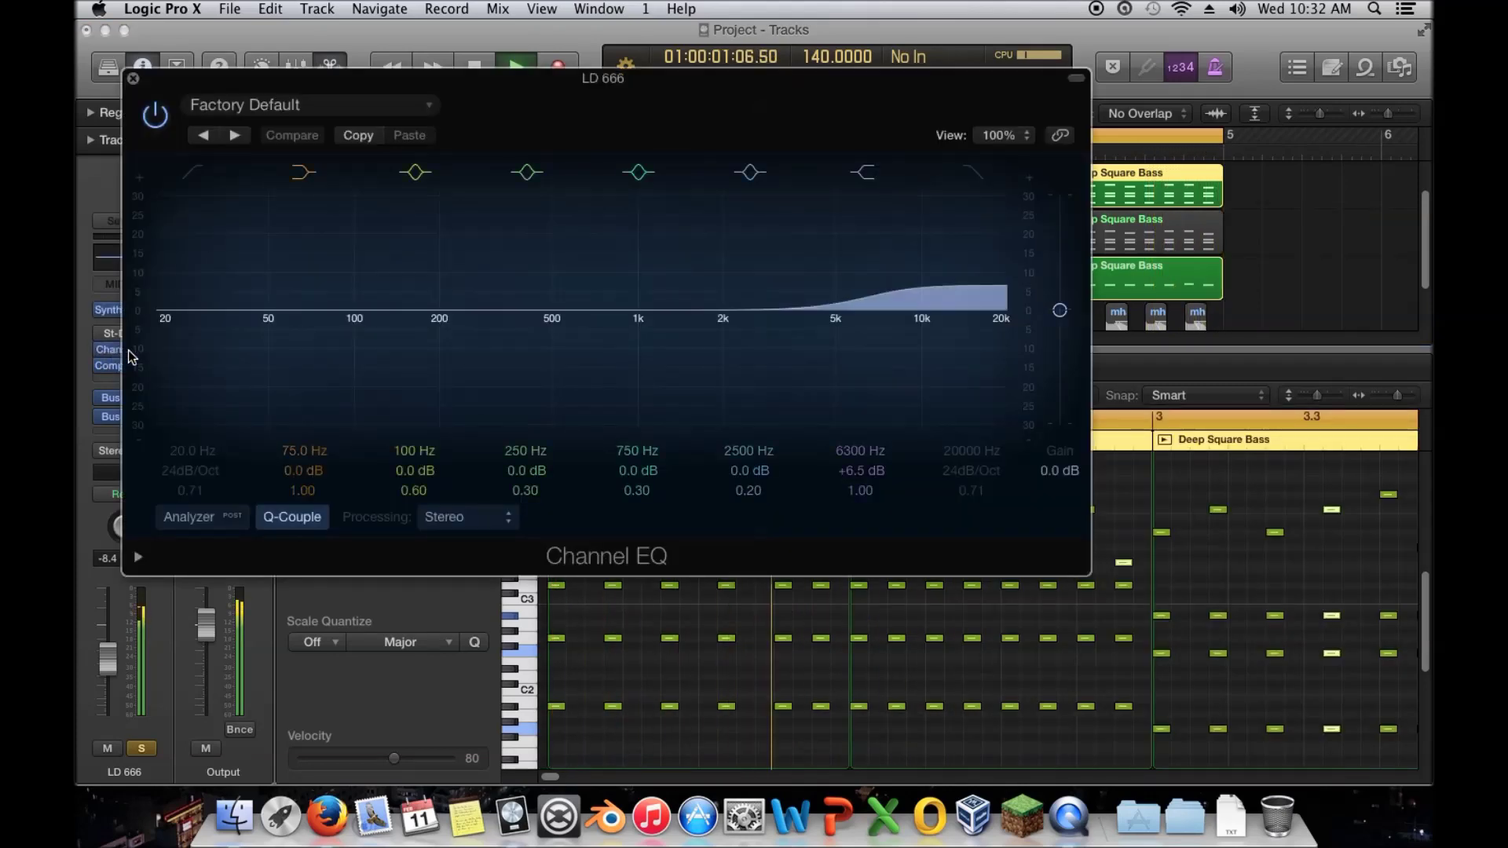
pyautogui.click(860, 179)
pyautogui.moveTo(772, 339); pyautogui.dragTo(851, 309)
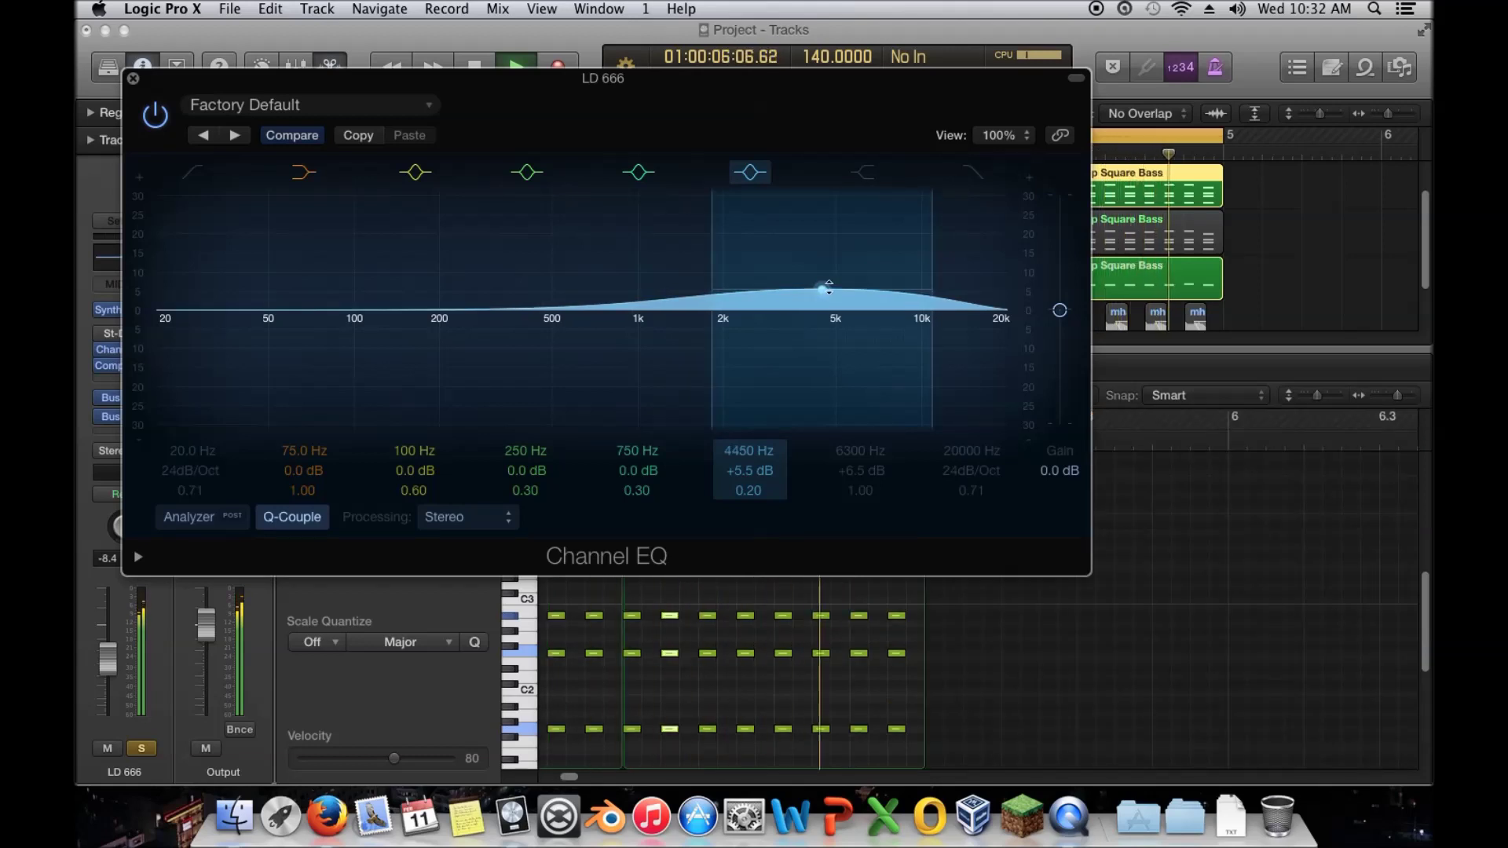
pyautogui.moveTo(929, 300); pyautogui.dragTo(919, 301)
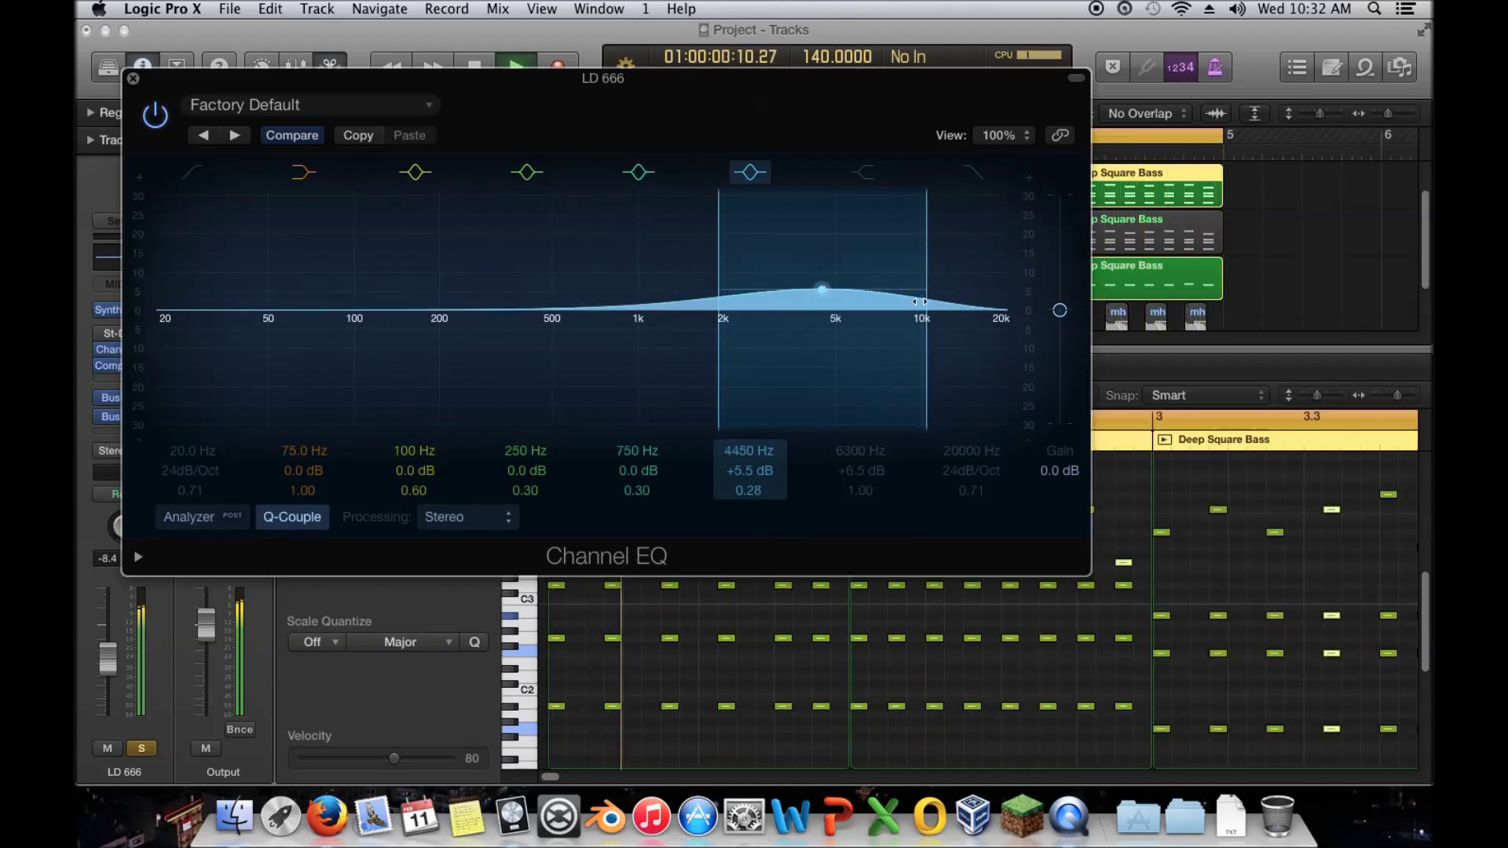
pyautogui.click(133, 78)
# Clear all track solos and play back the opening of the full loop
pyautogui.press('space')
pyautogui.keyDown('alt'); pyautogui.click(385, 194); pyautogui.keyUp('alt')
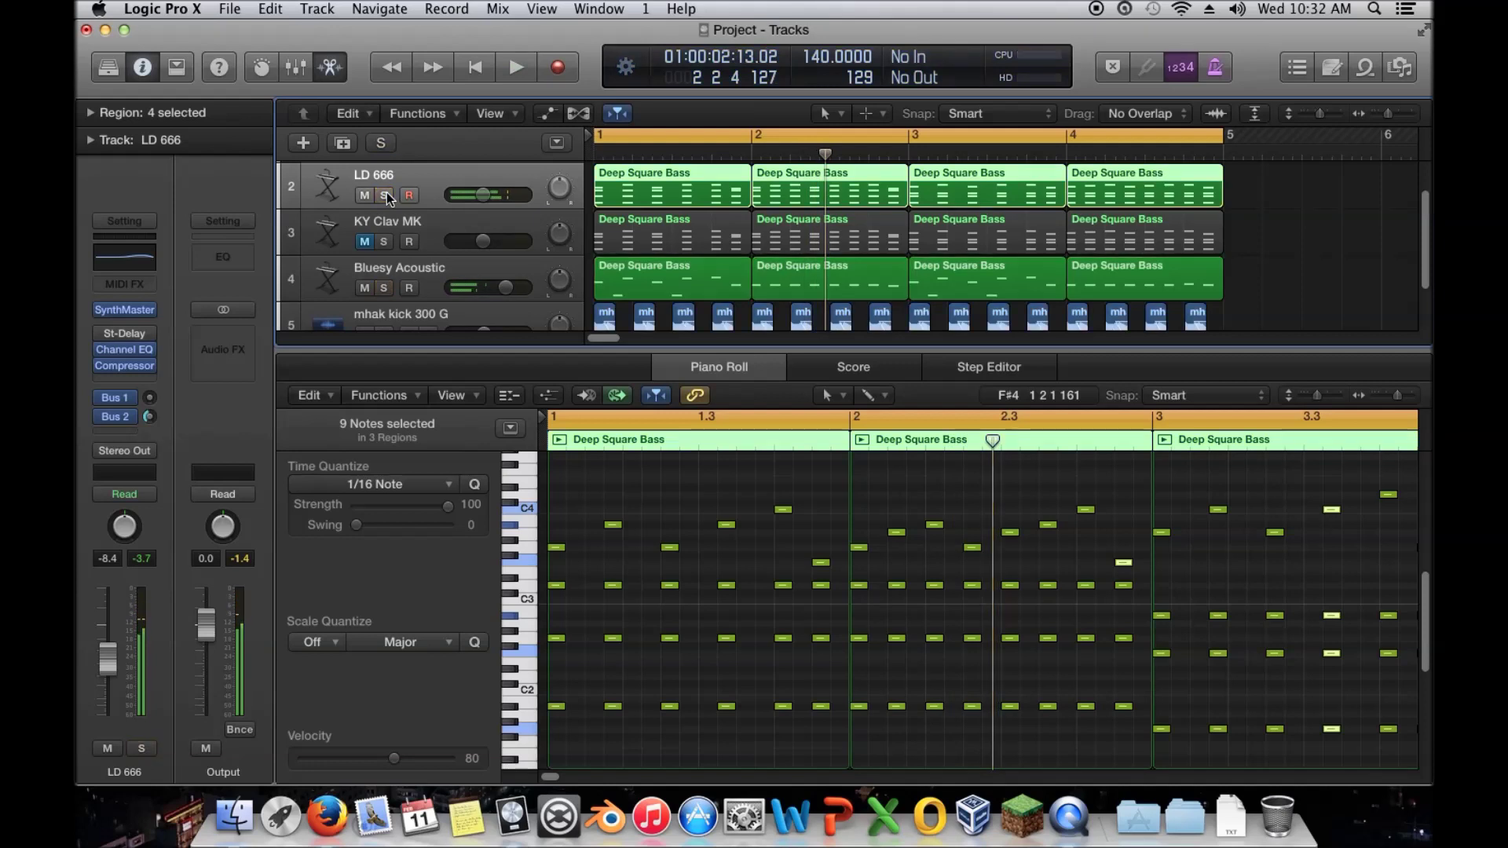
pyautogui.press('space')
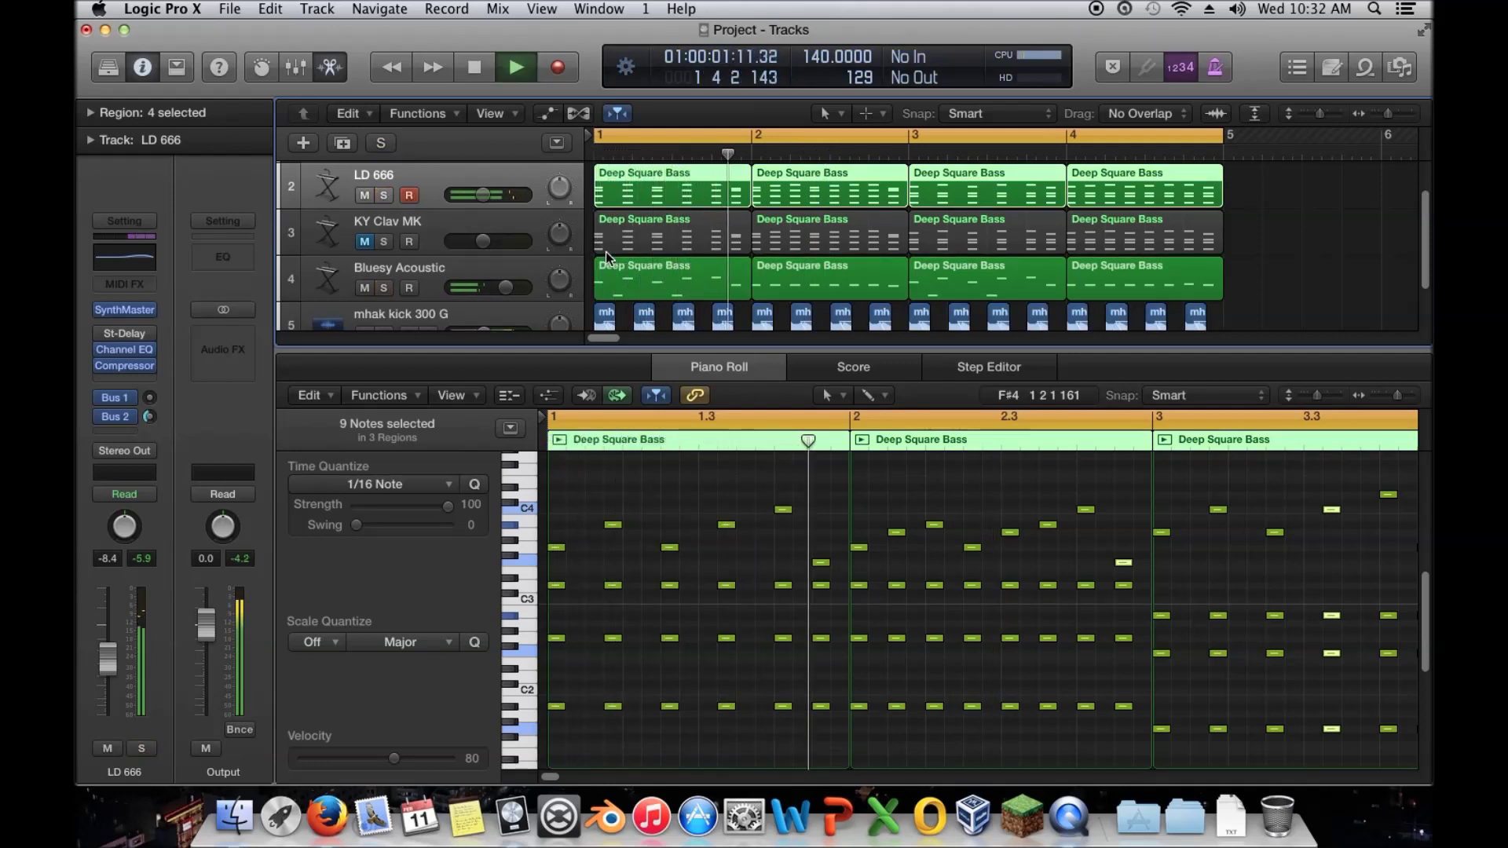
pyautogui.press('space')
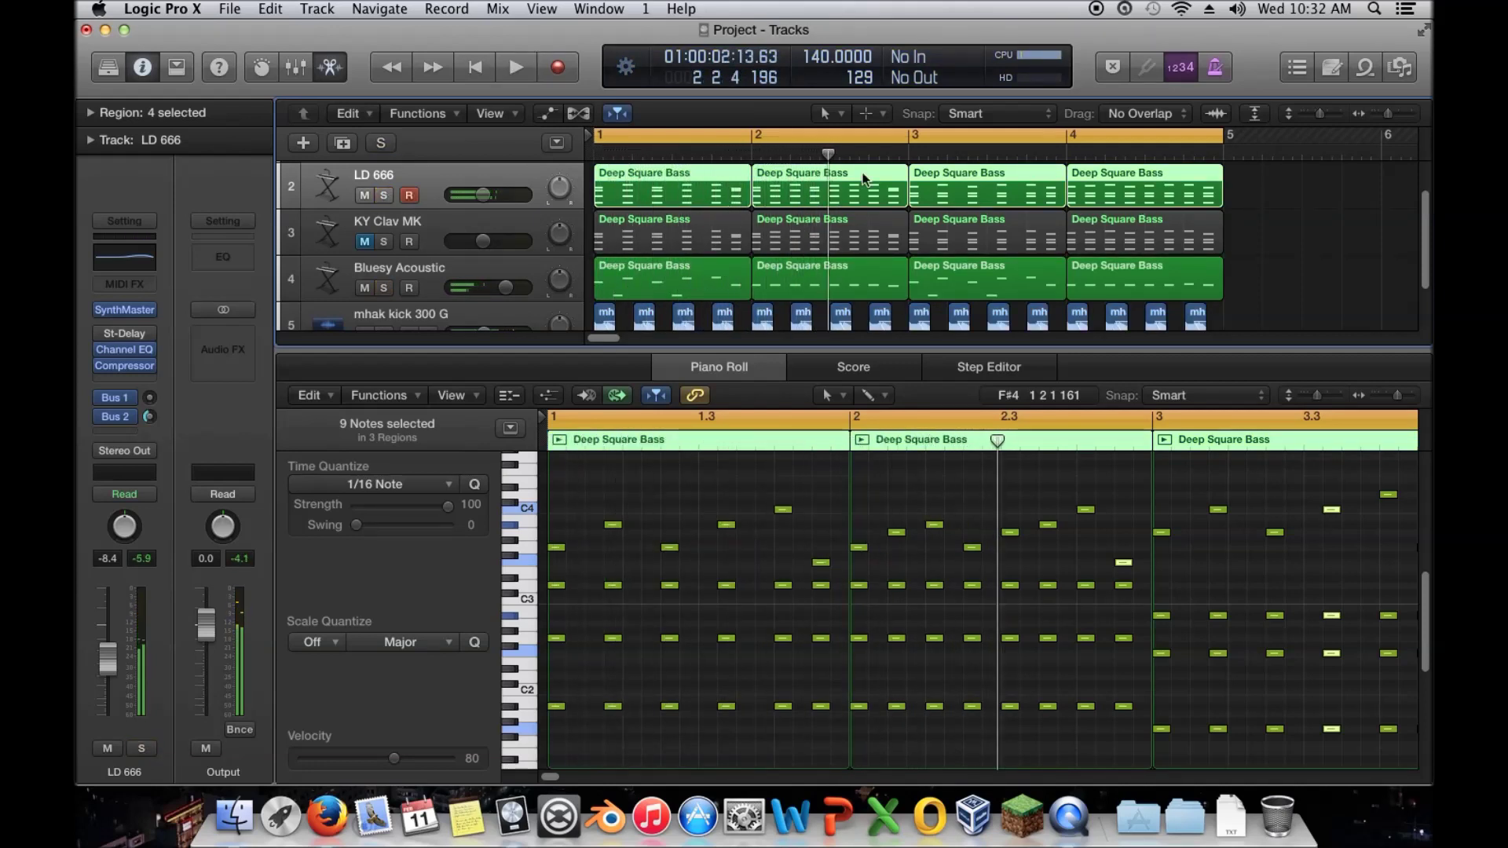
# Examine the CPU/HD load meter, close it, and replay the opening bars of the loop
pyautogui.click(1047, 61)
pyautogui.moveTo(732, 273); pyautogui.dragTo(1040, 288)
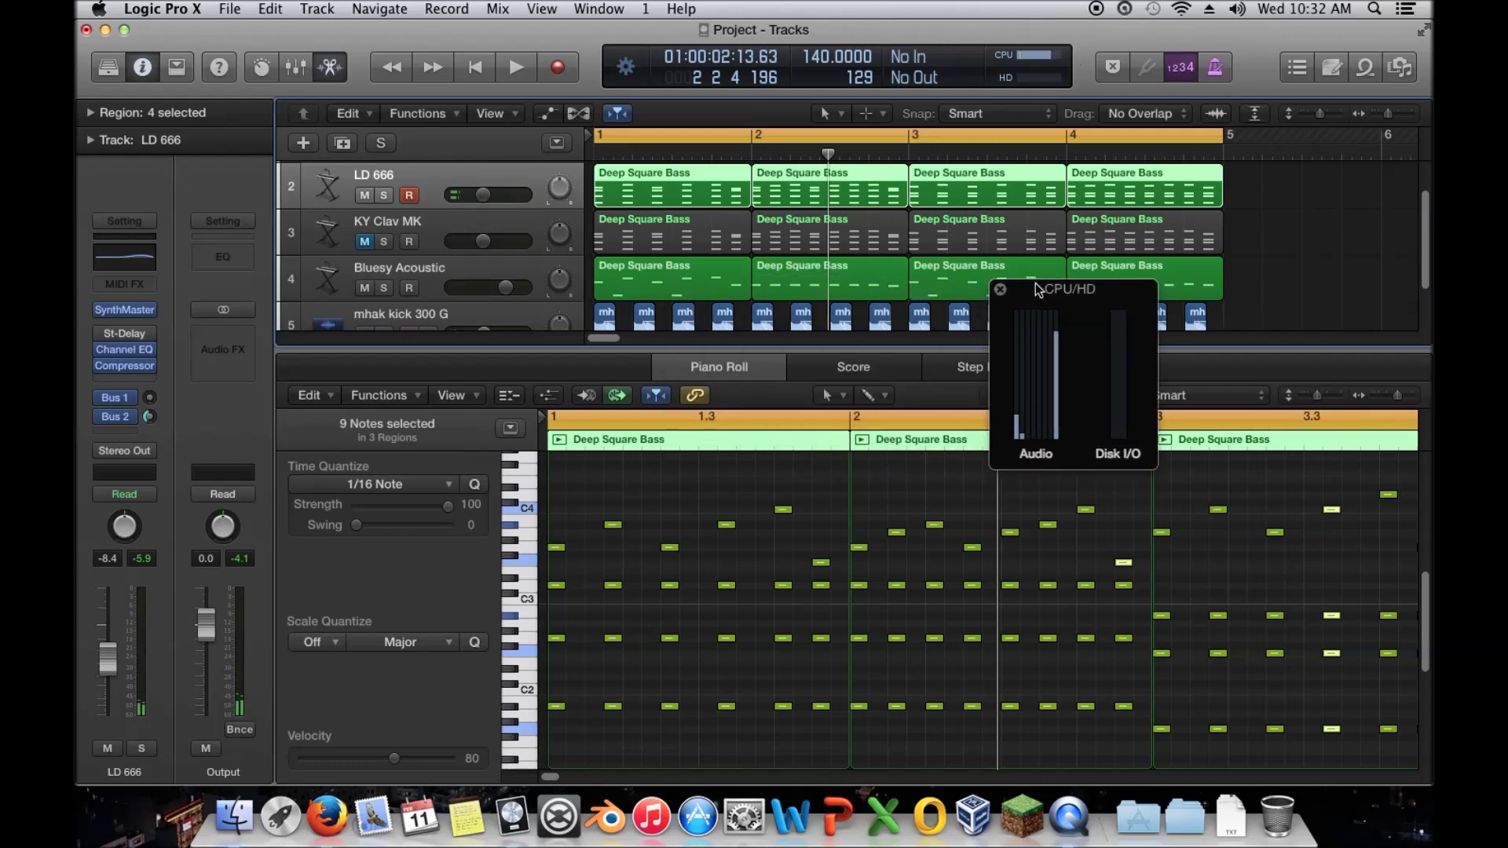
pyautogui.click(999, 290)
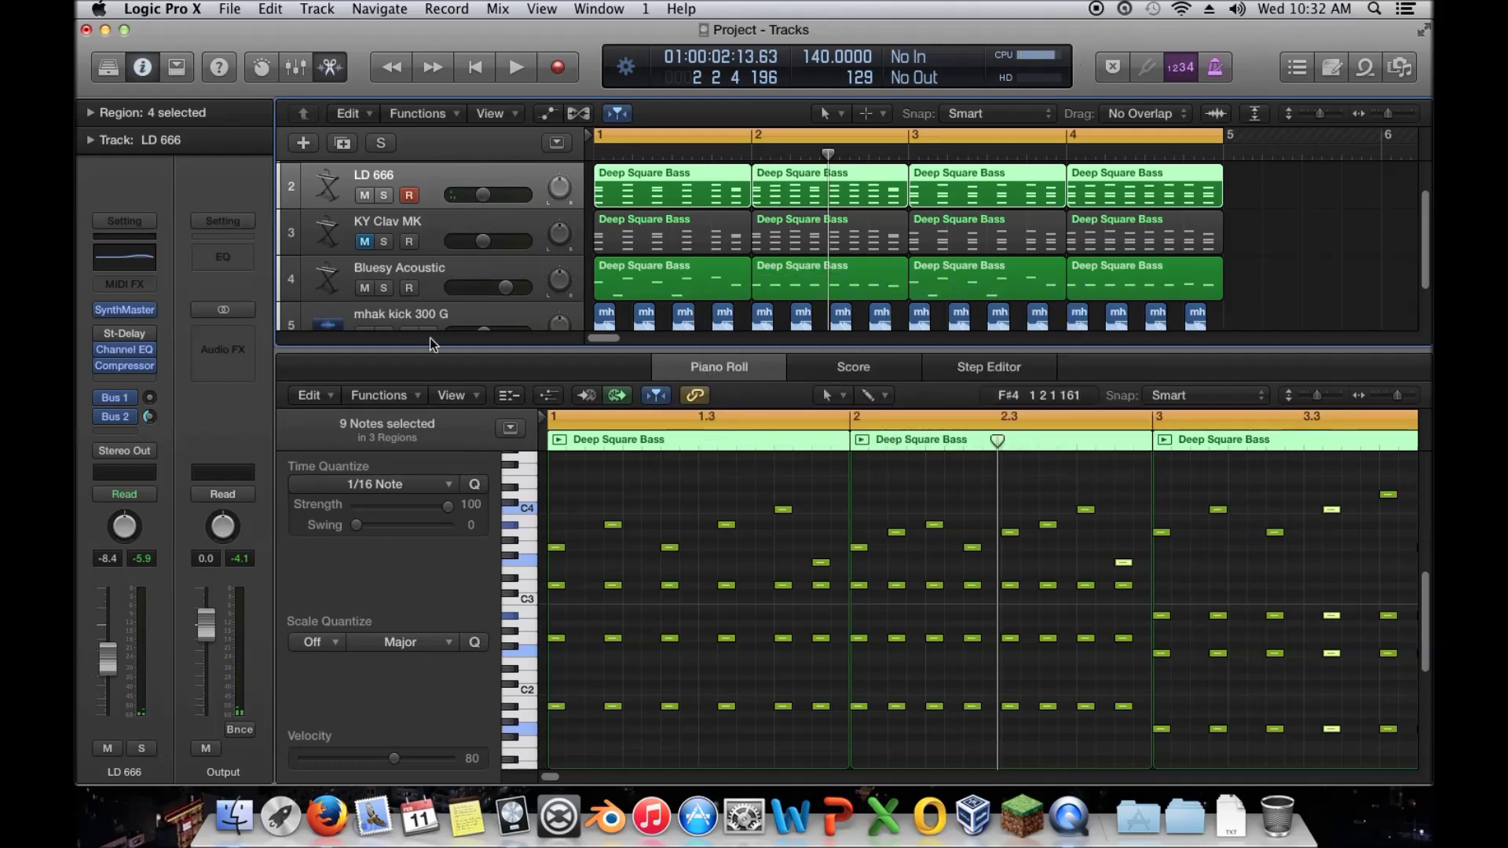
pyautogui.press('space')
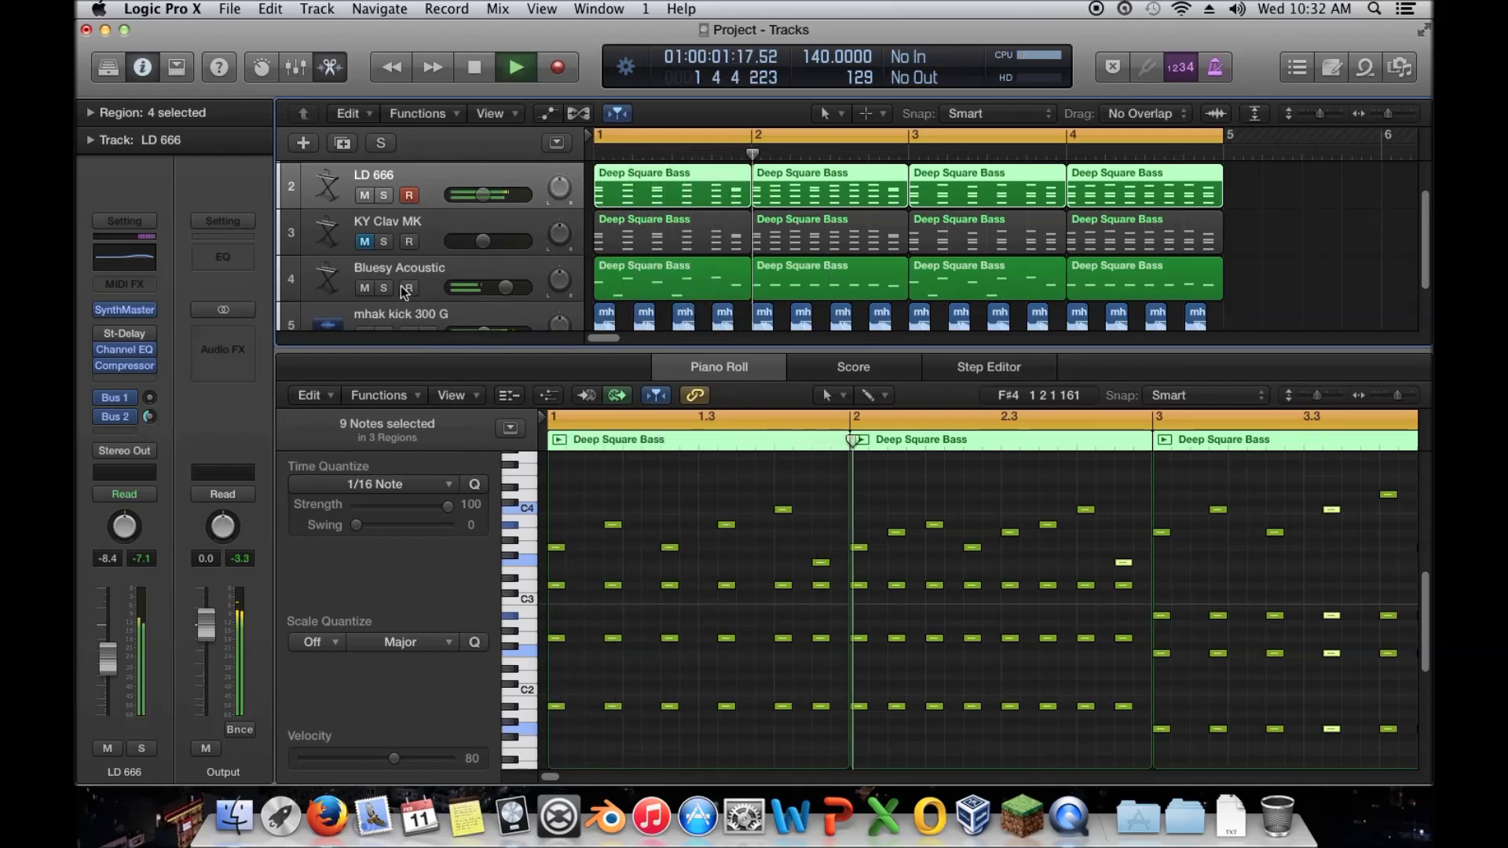
pyautogui.press('space')
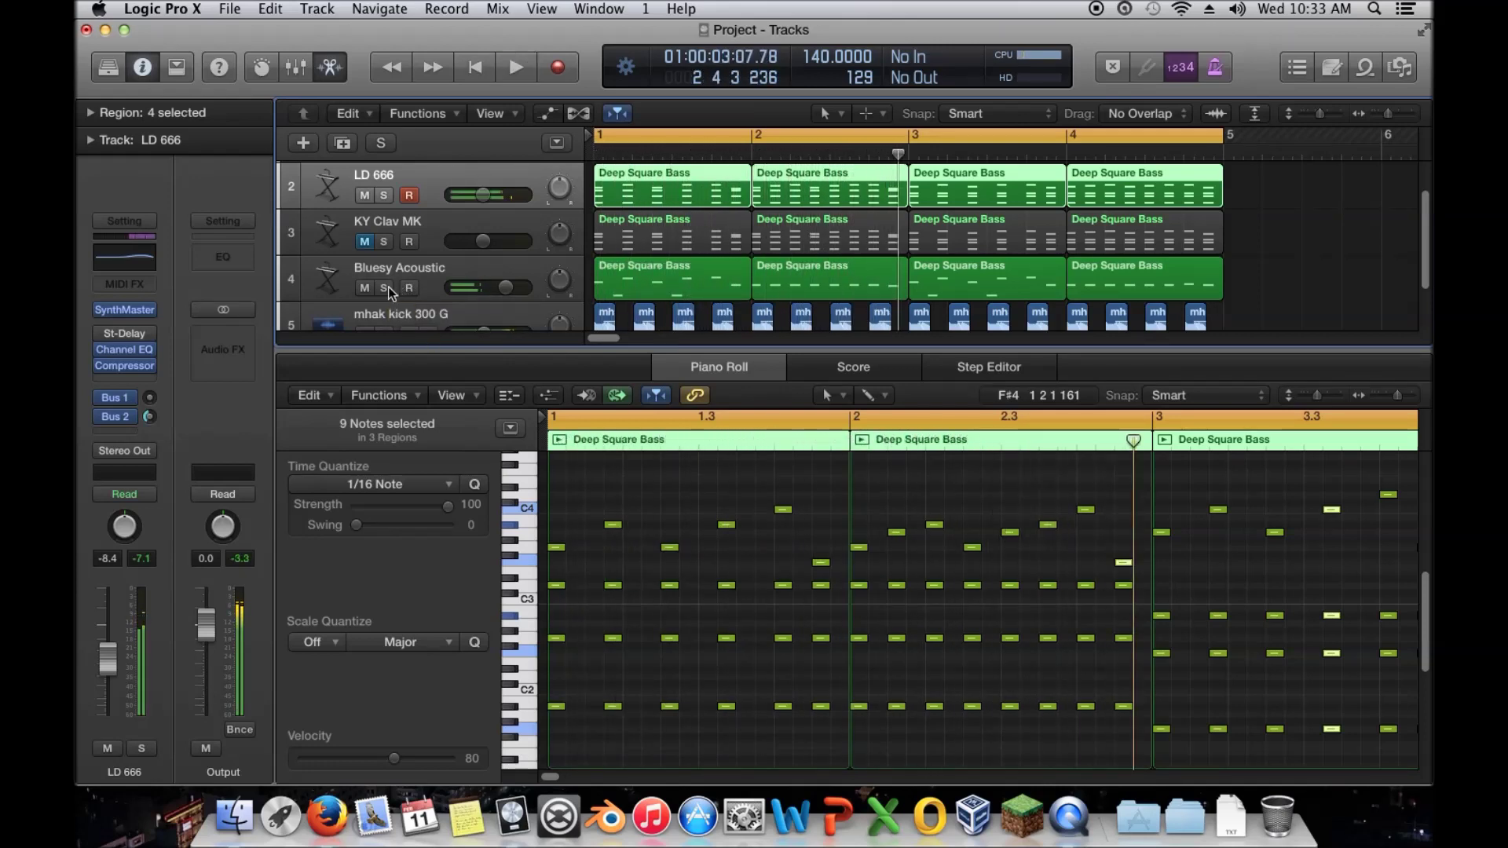
# Solo the Bluesy Acoustic track, replace its EXS24 instrument with Dobro Chords, and audition it
pyautogui.click(388, 286)
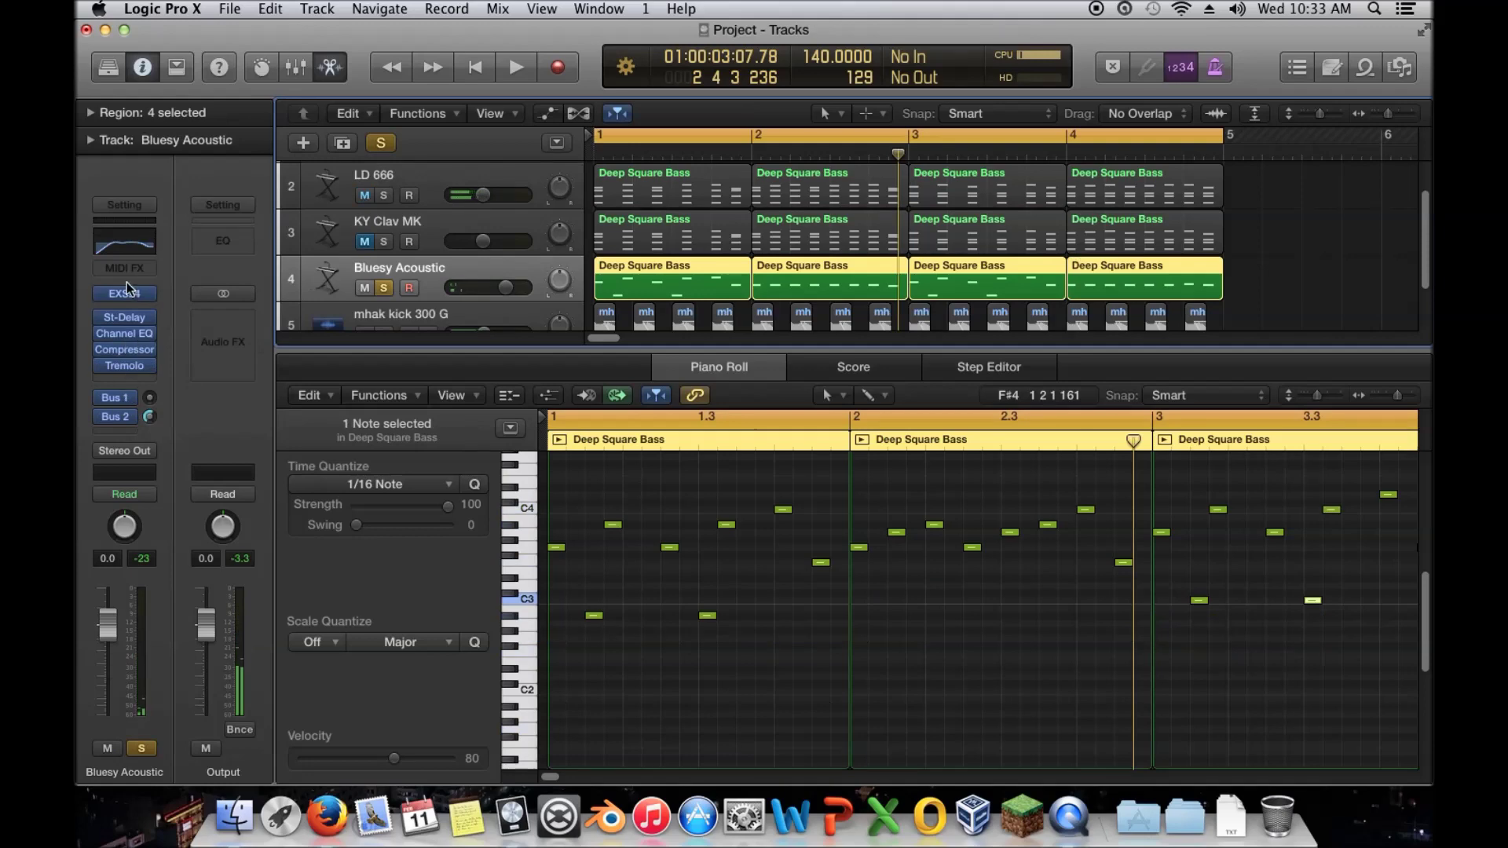
pyautogui.click(124, 293)
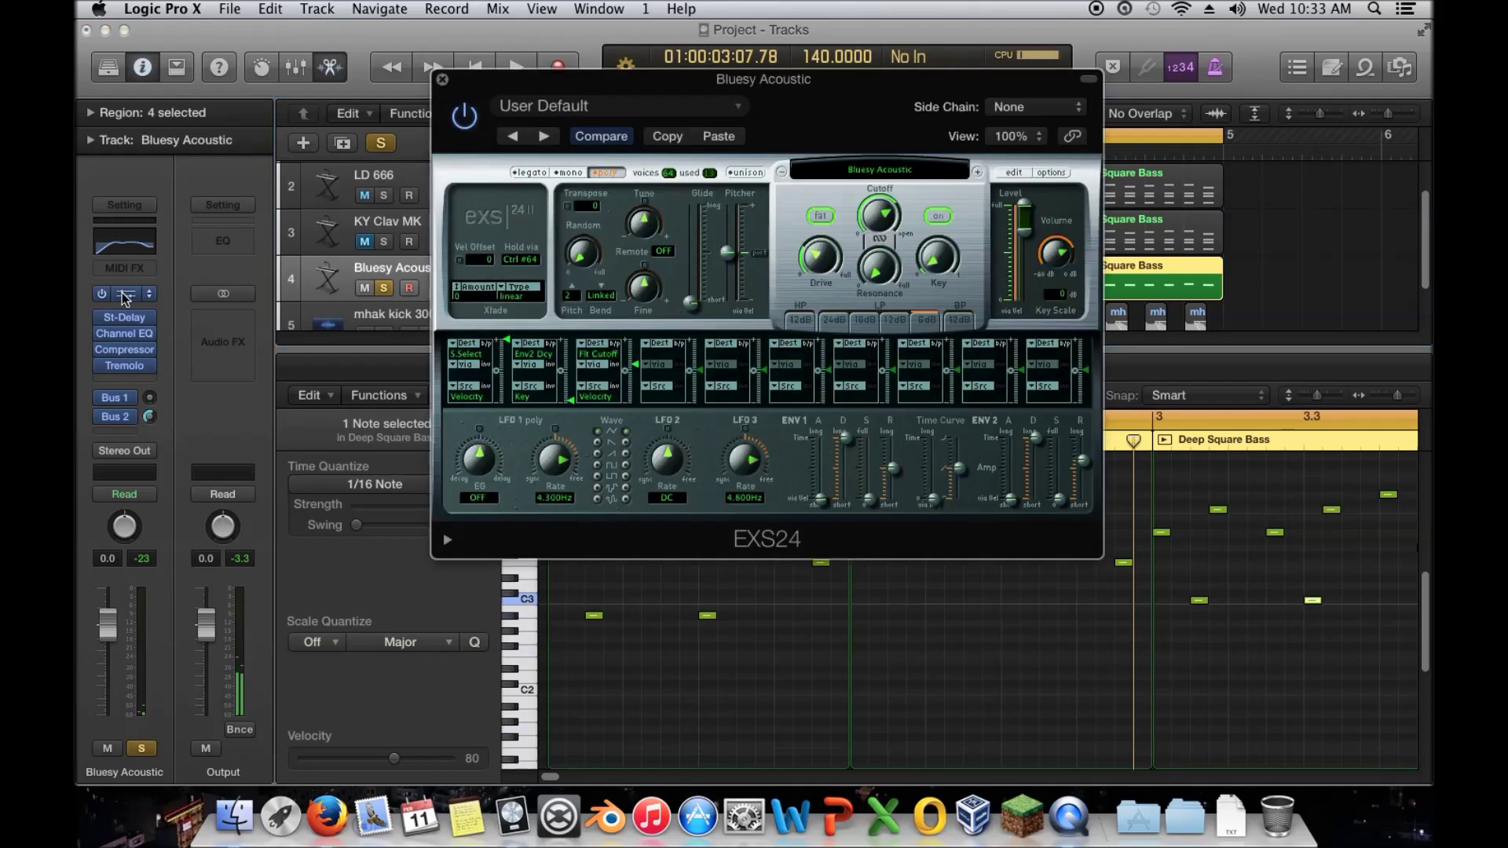
pyautogui.click(979, 173)
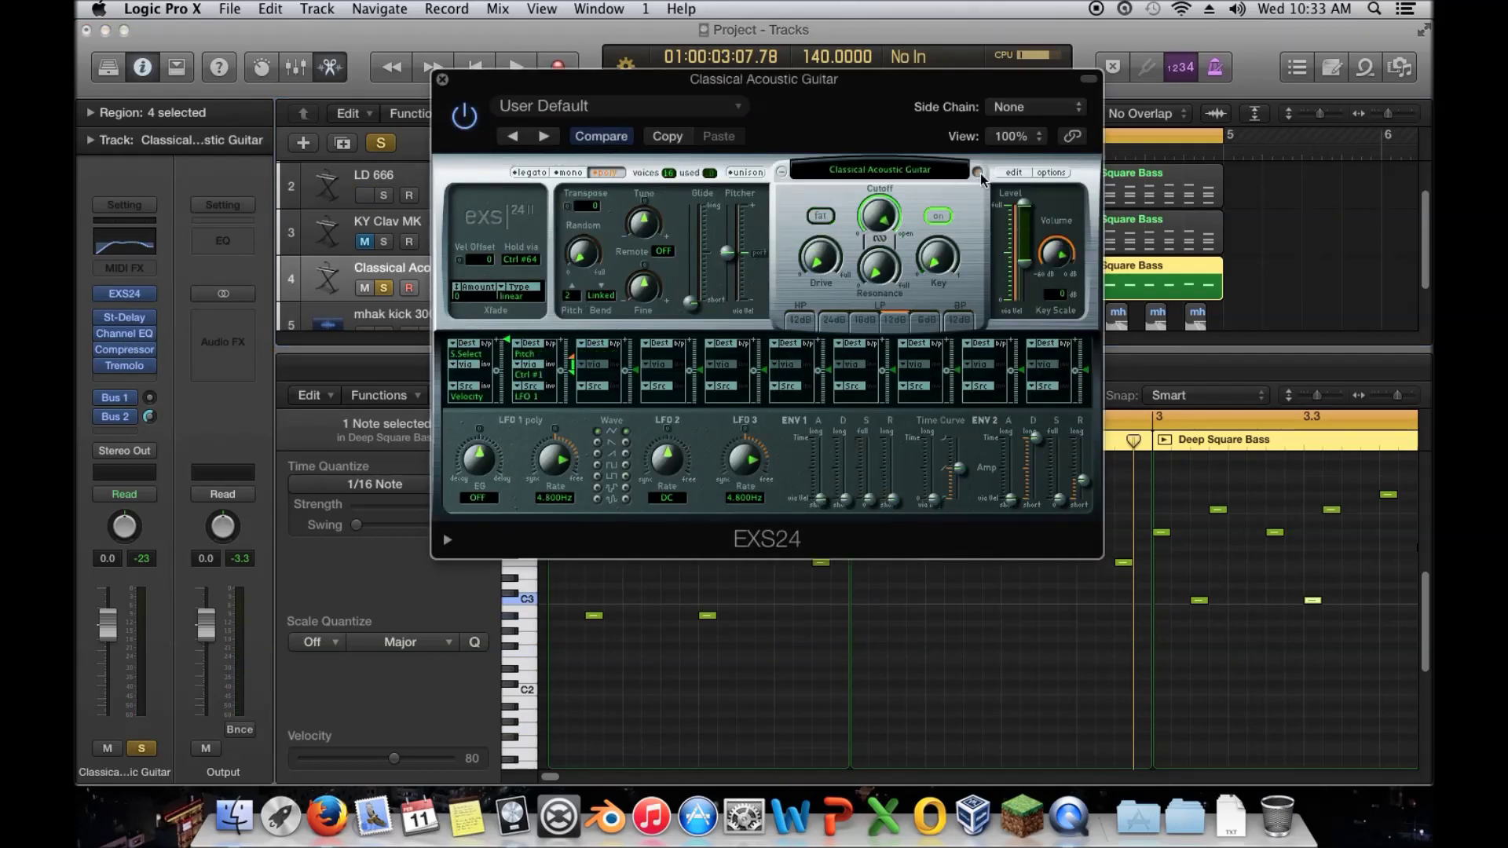
pyautogui.click(978, 173)
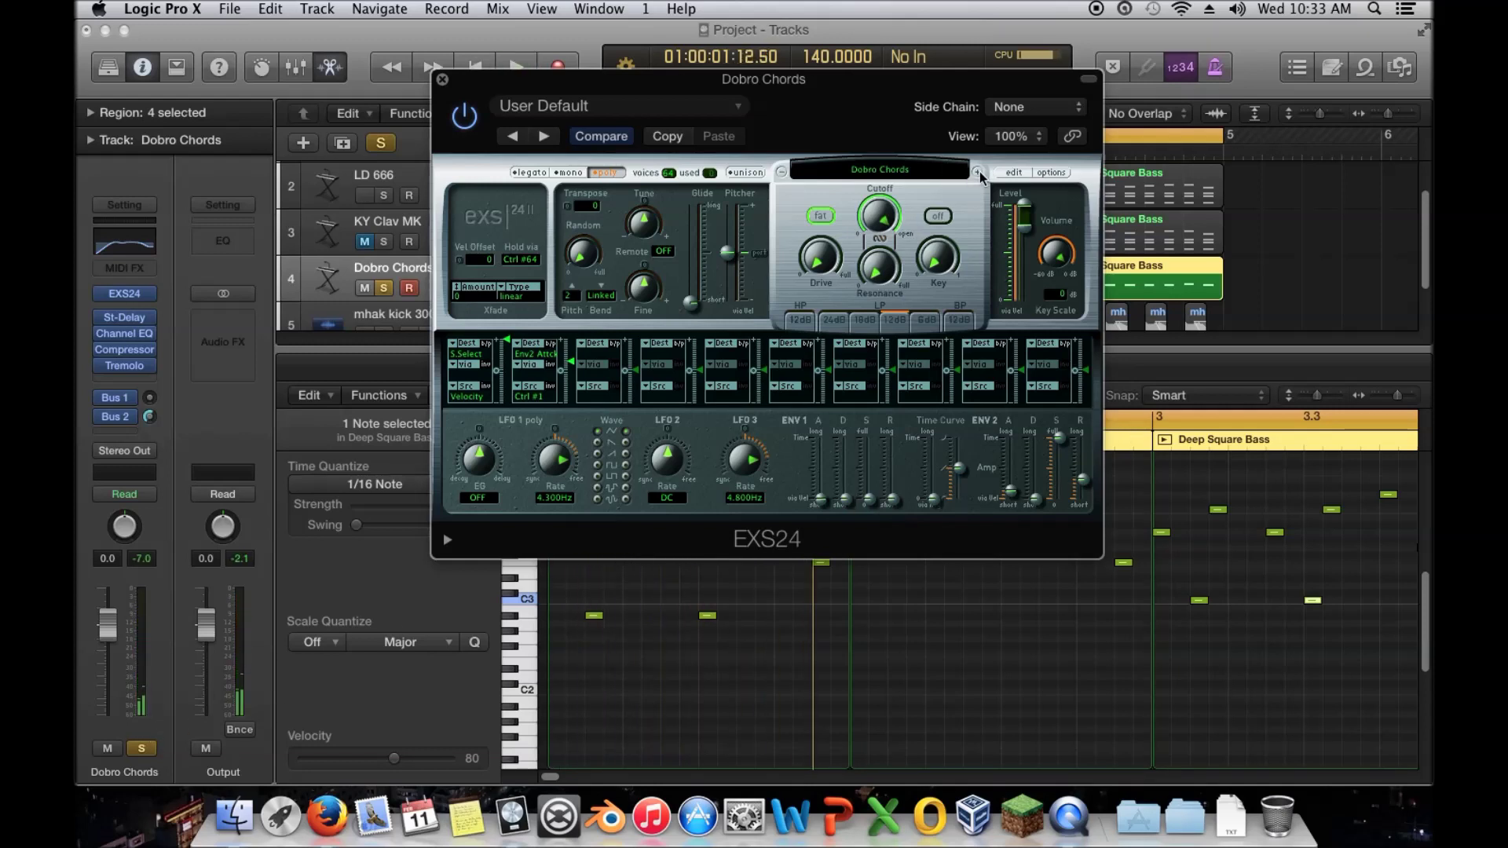
pyautogui.press('space')
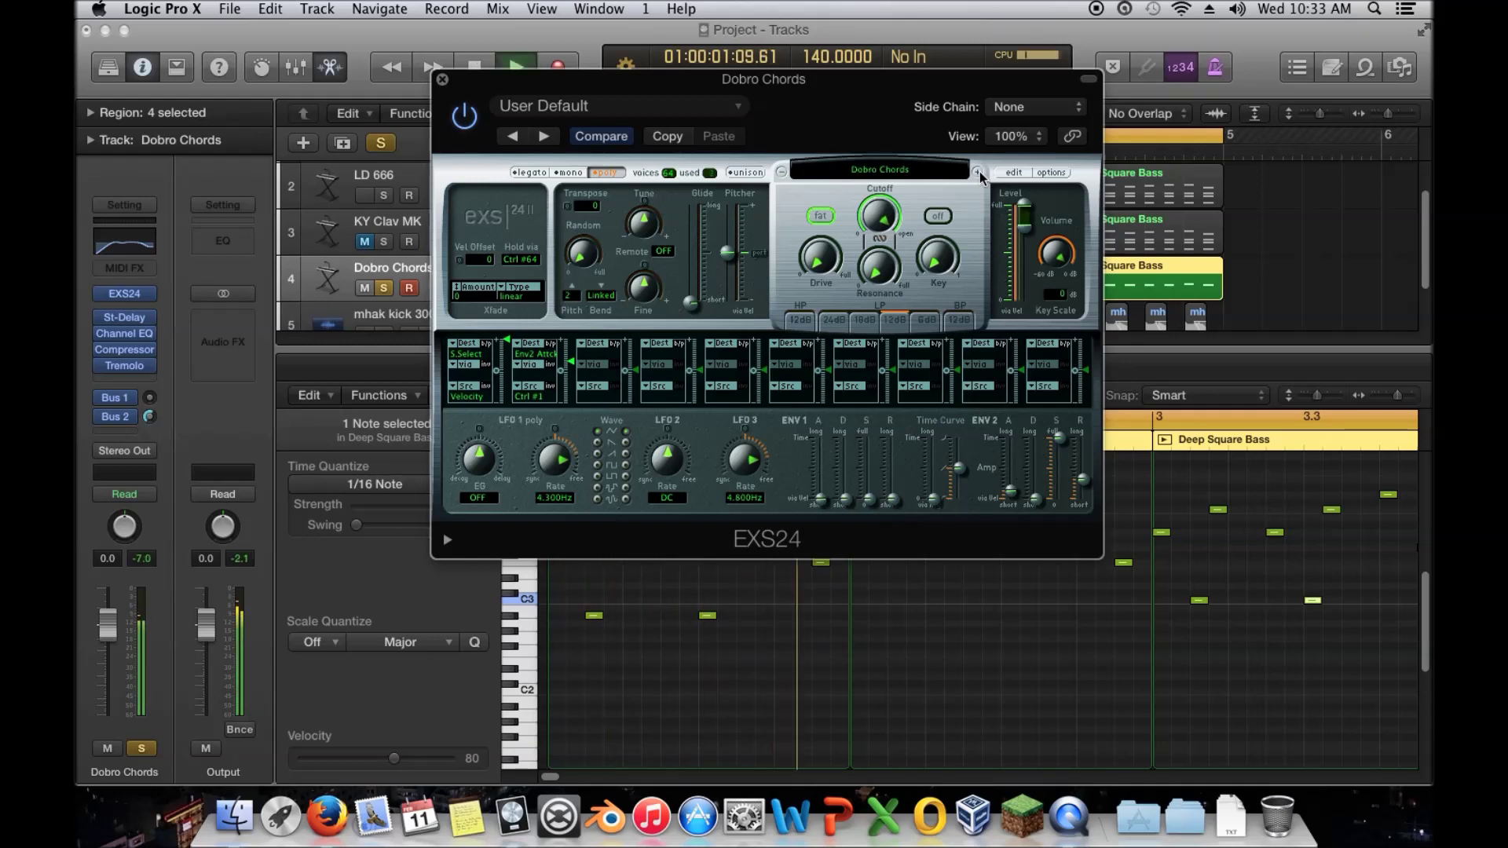
pyautogui.press('space')
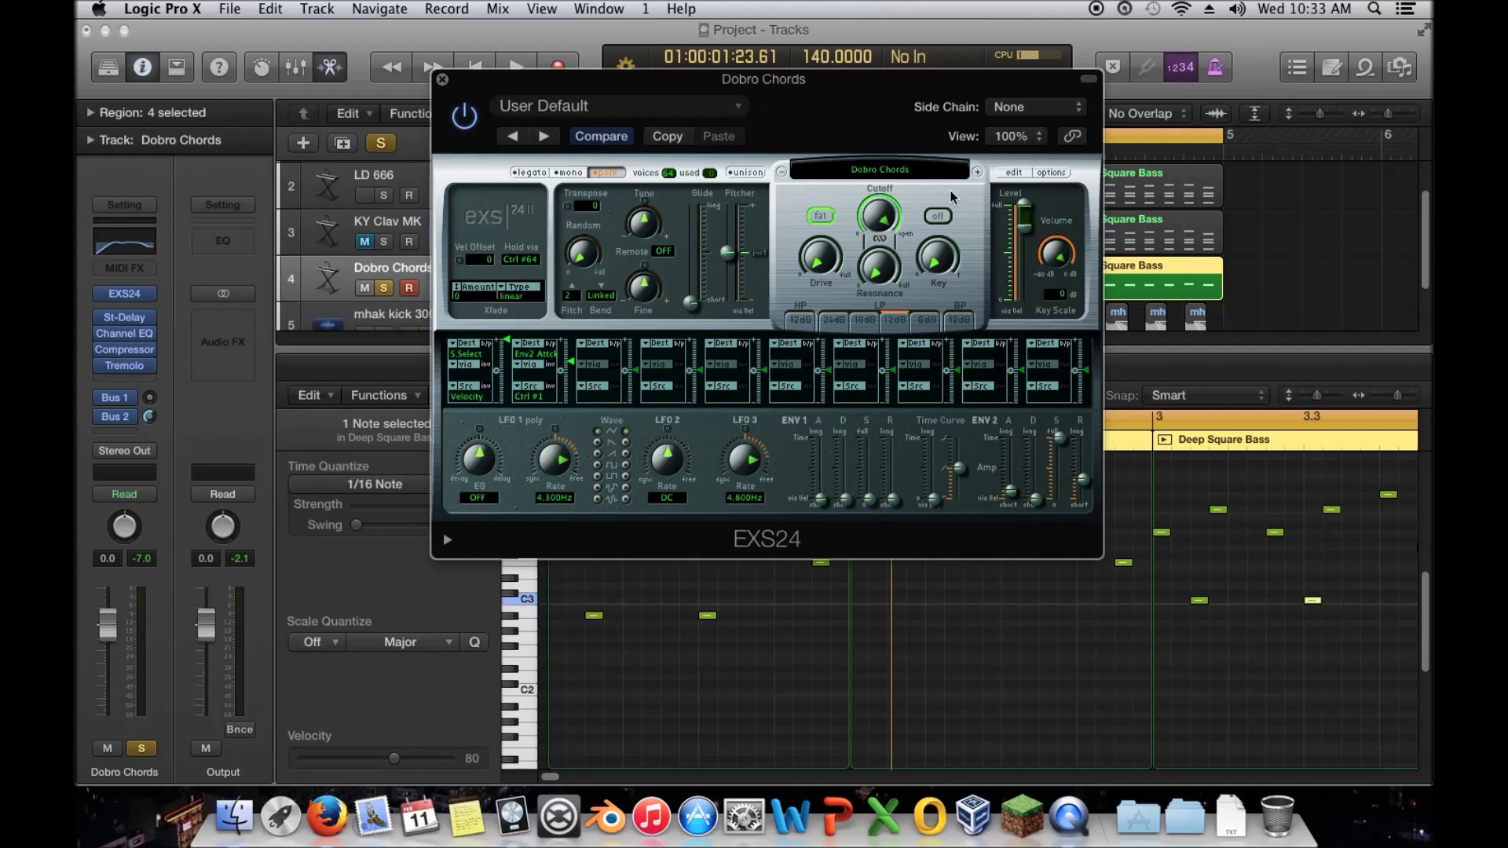
# Load the Roundback Acoustic Guitar in EXS24 during playback, close the instrument window and unsolo the track
pyautogui.click(885, 173)
pyautogui.click(897, 144)
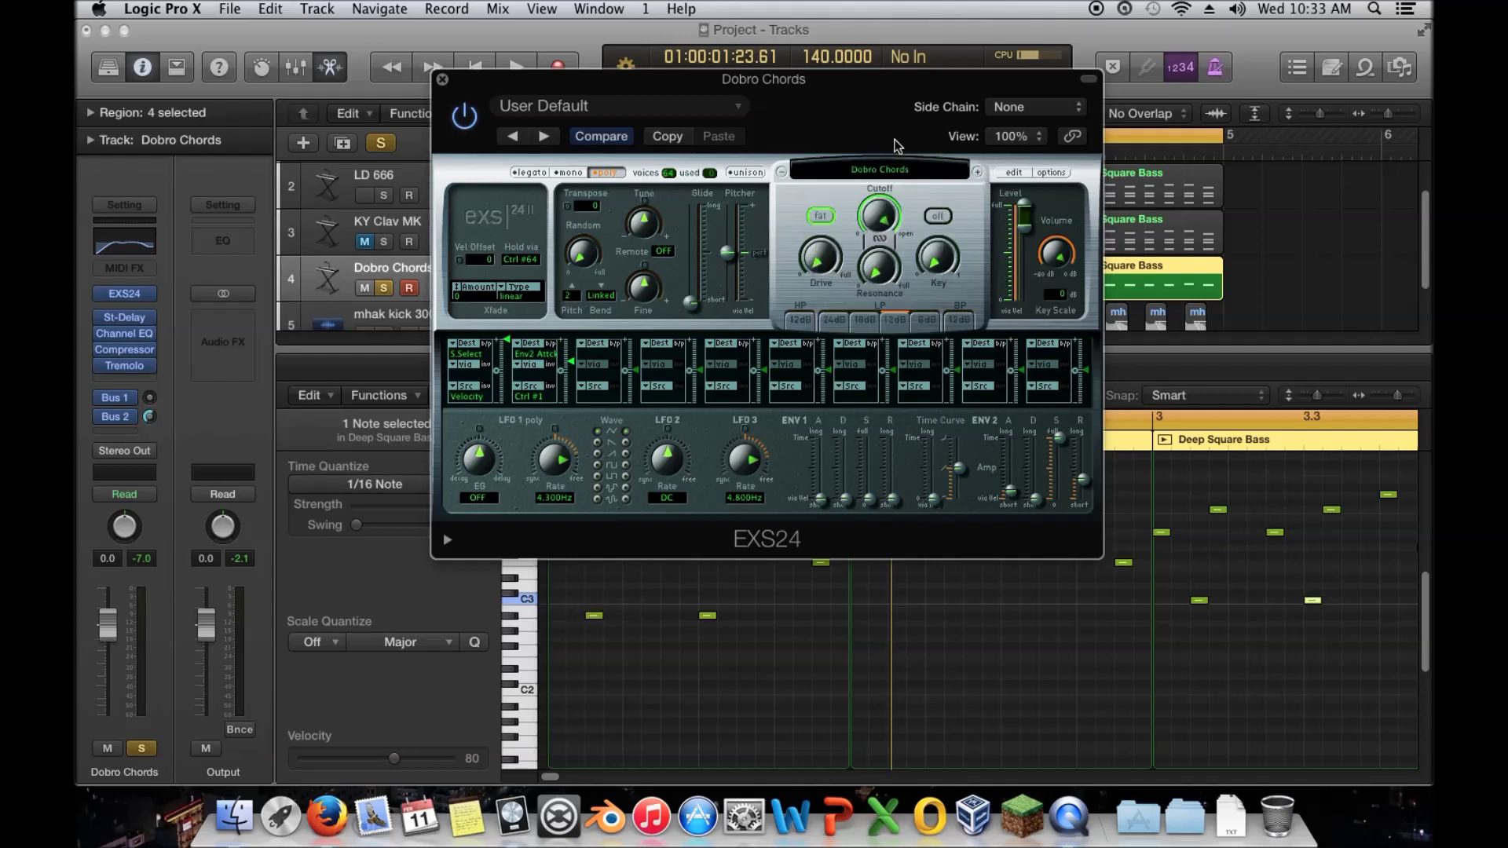
pyautogui.click(977, 172)
pyautogui.press('space')
pyautogui.click(979, 174)
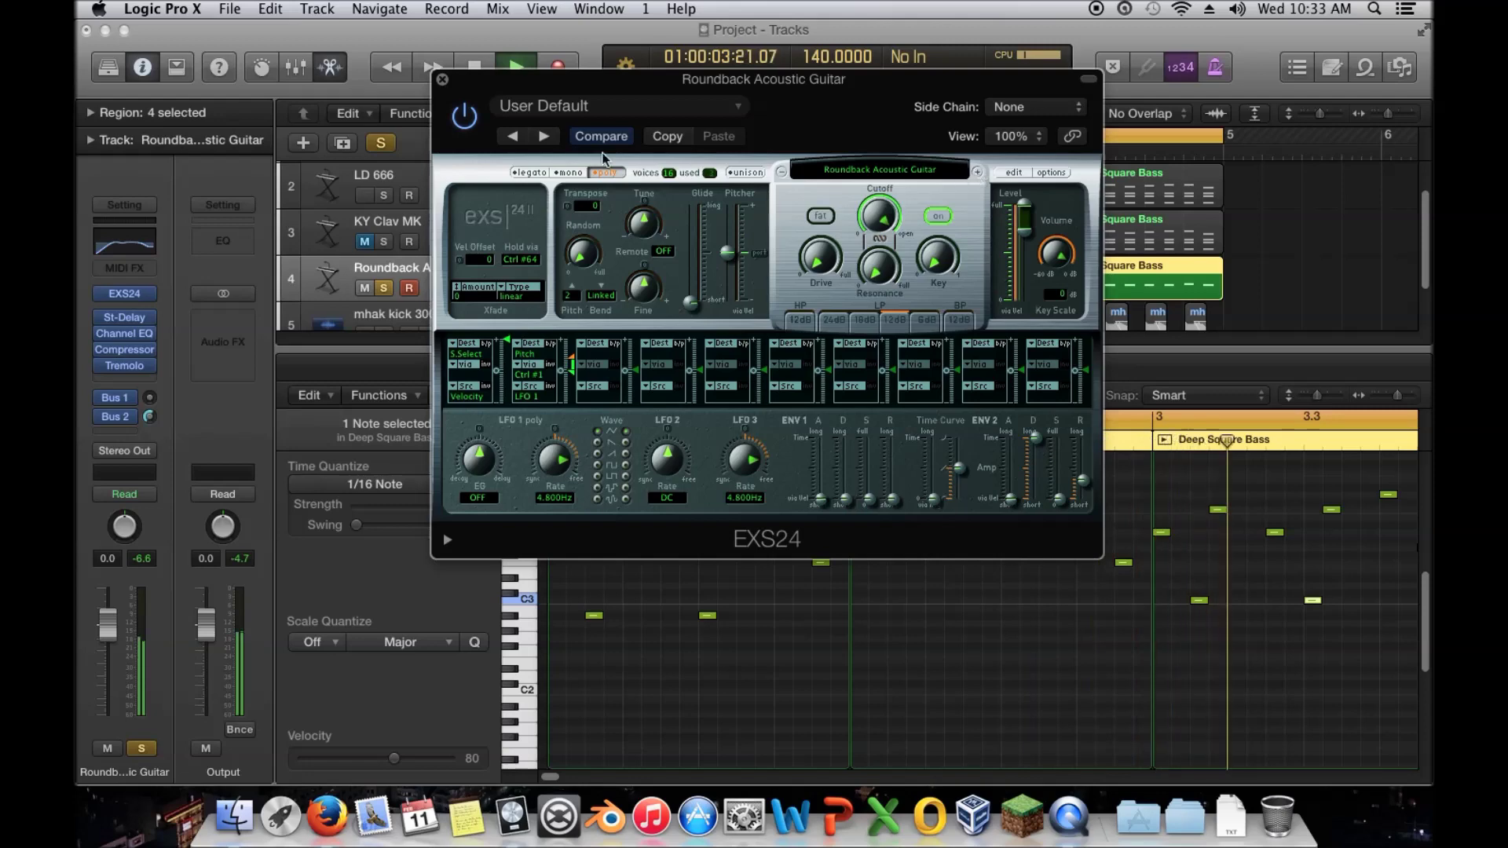
pyautogui.press('super+w')
pyautogui.click(384, 288)
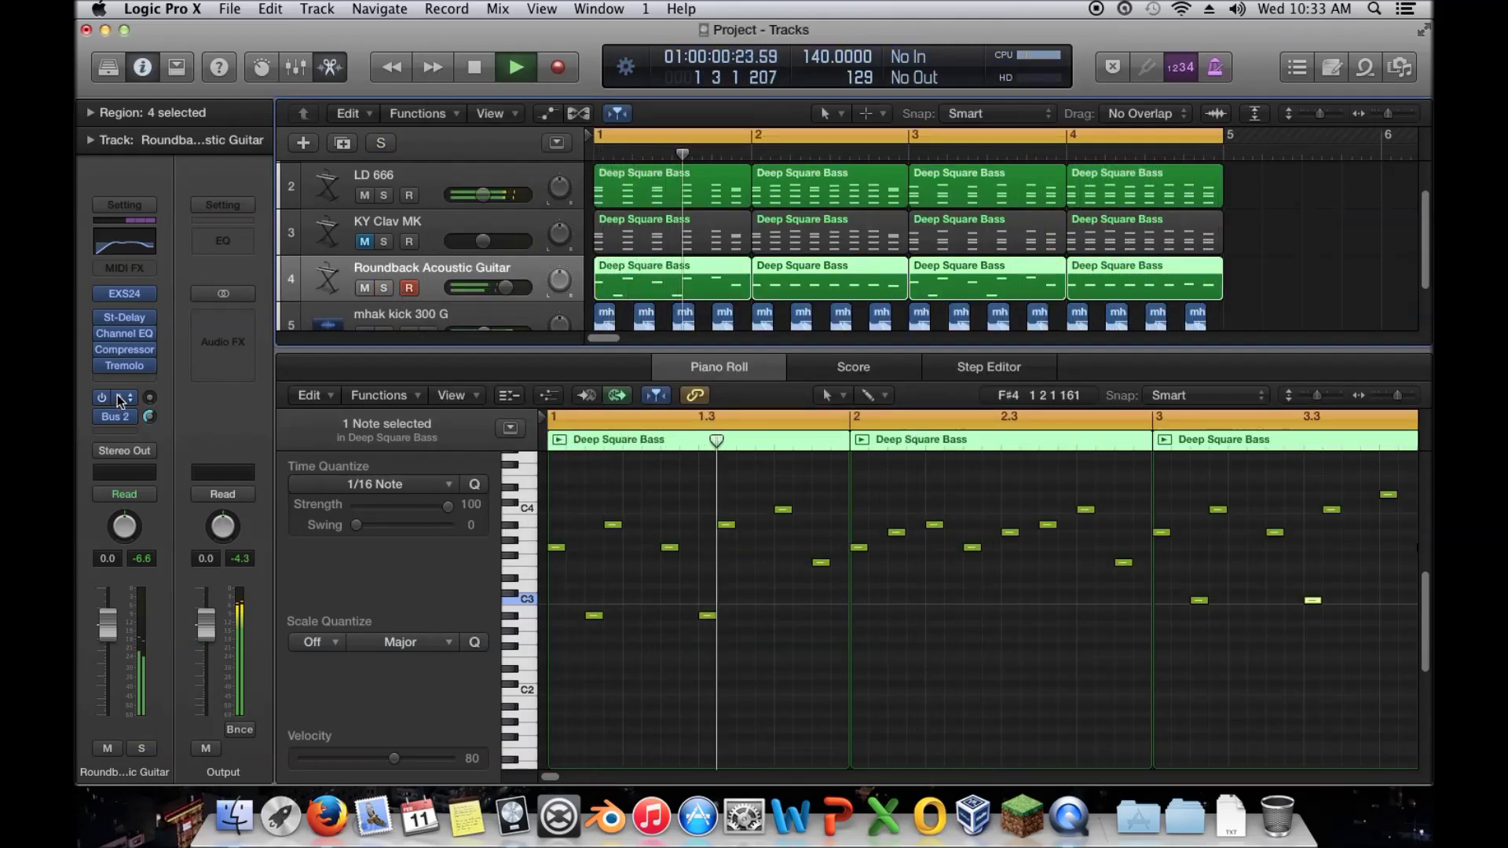
# Set the Roundback Acoustic Guitar's EXS24 envelope 2 release to about 240 ms and slightly lower the instrument's output volume
pyautogui.click(124, 295)
pyautogui.moveTo(1082, 481)
pyautogui.mouseDown()
pyautogui.moveTo(1084, 465)
pyautogui.moveTo(1085, 477)
pyautogui.mouseUp()
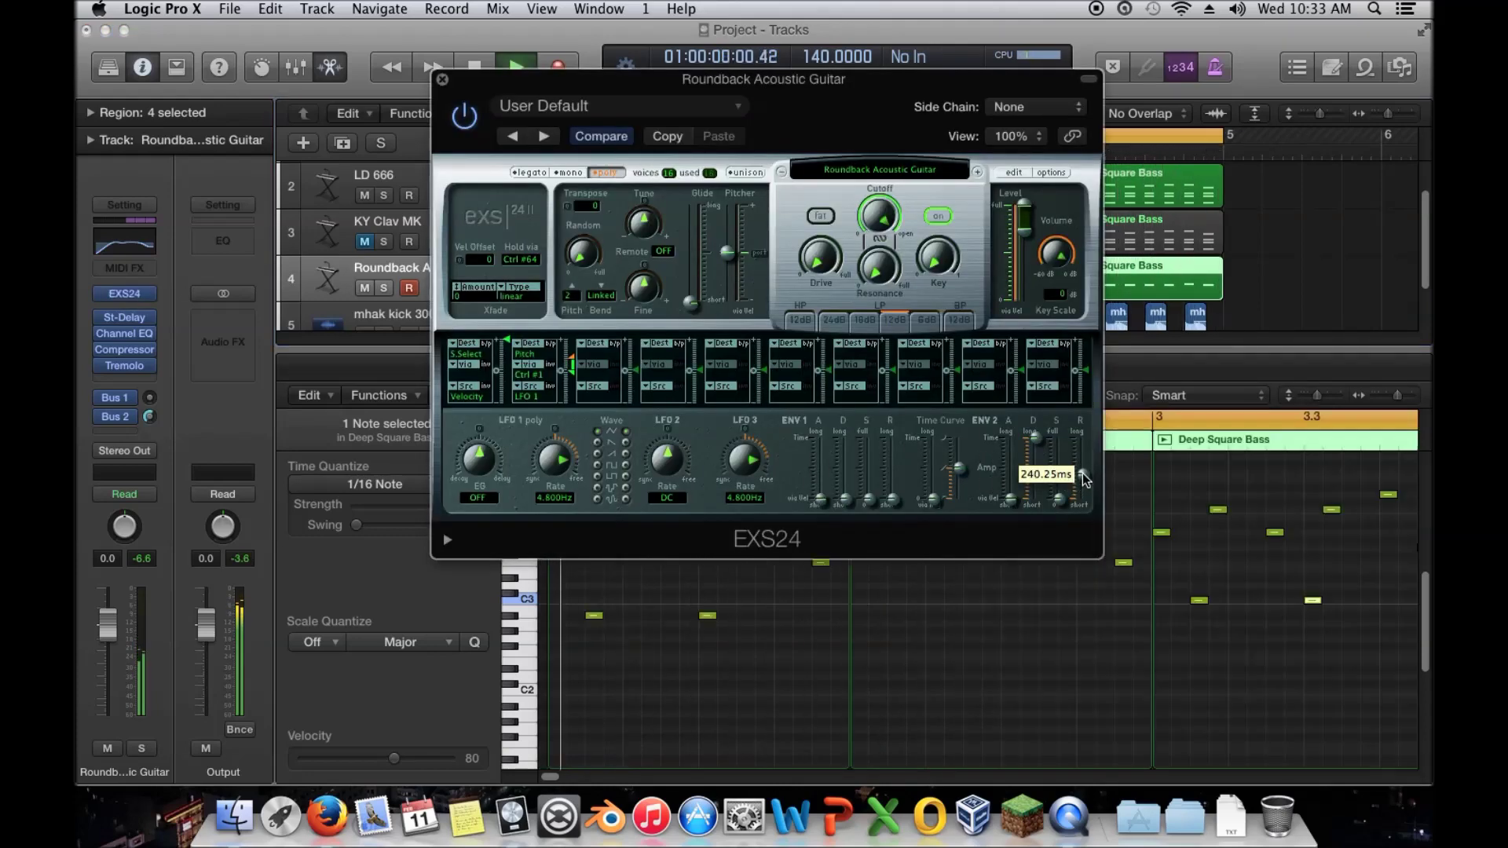
pyautogui.moveTo(1053, 260); pyautogui.dragTo(1053, 272)
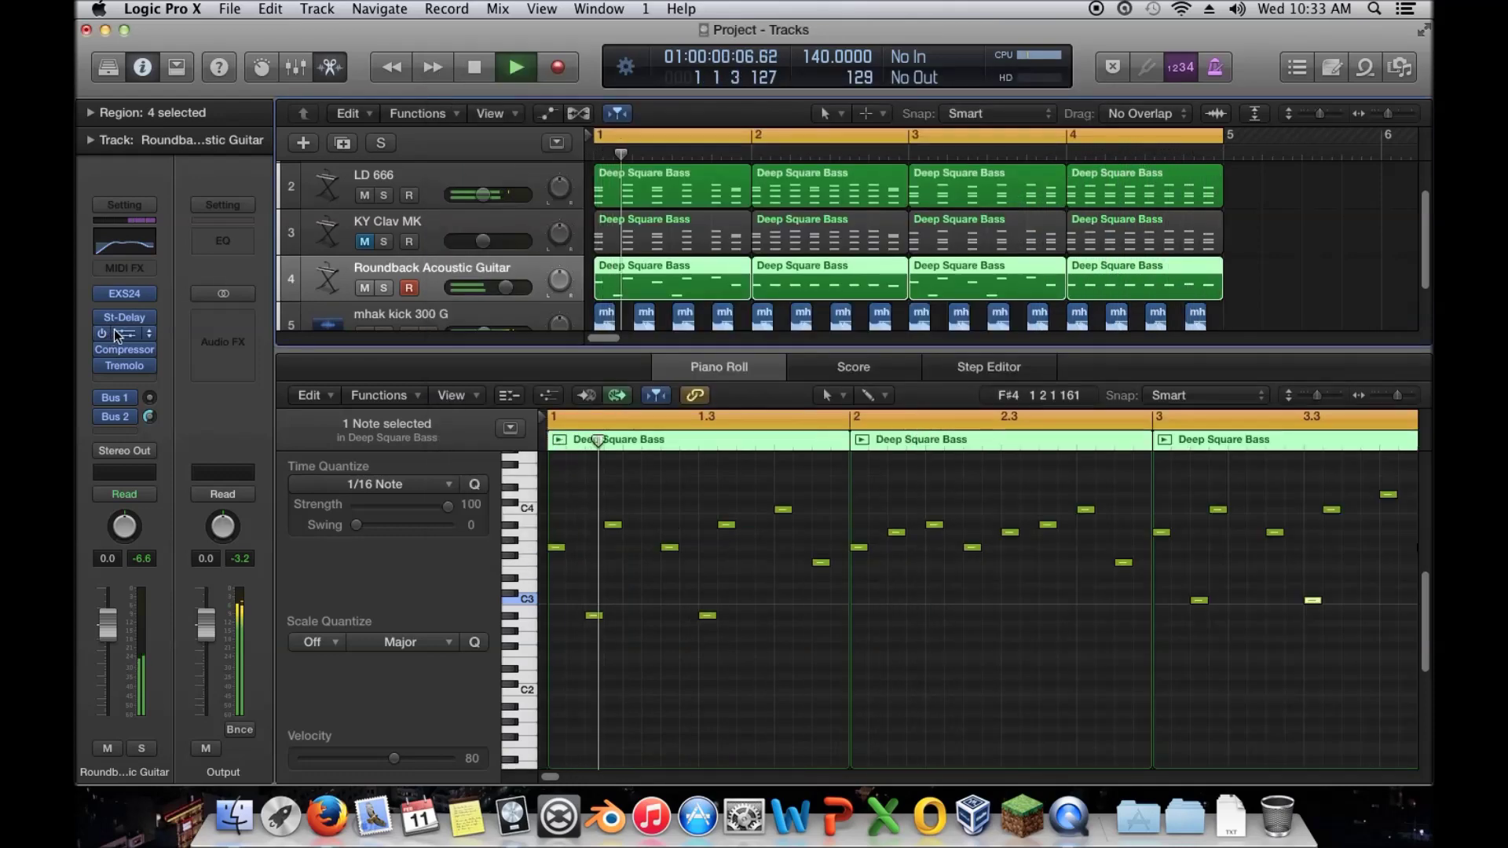
# In the guitar's Channel EQ, cut the 450 Hz band to about -9.5 dB at 690 Hz and raise the master gain to about +5.5 dB
pyautogui.click(117, 332)
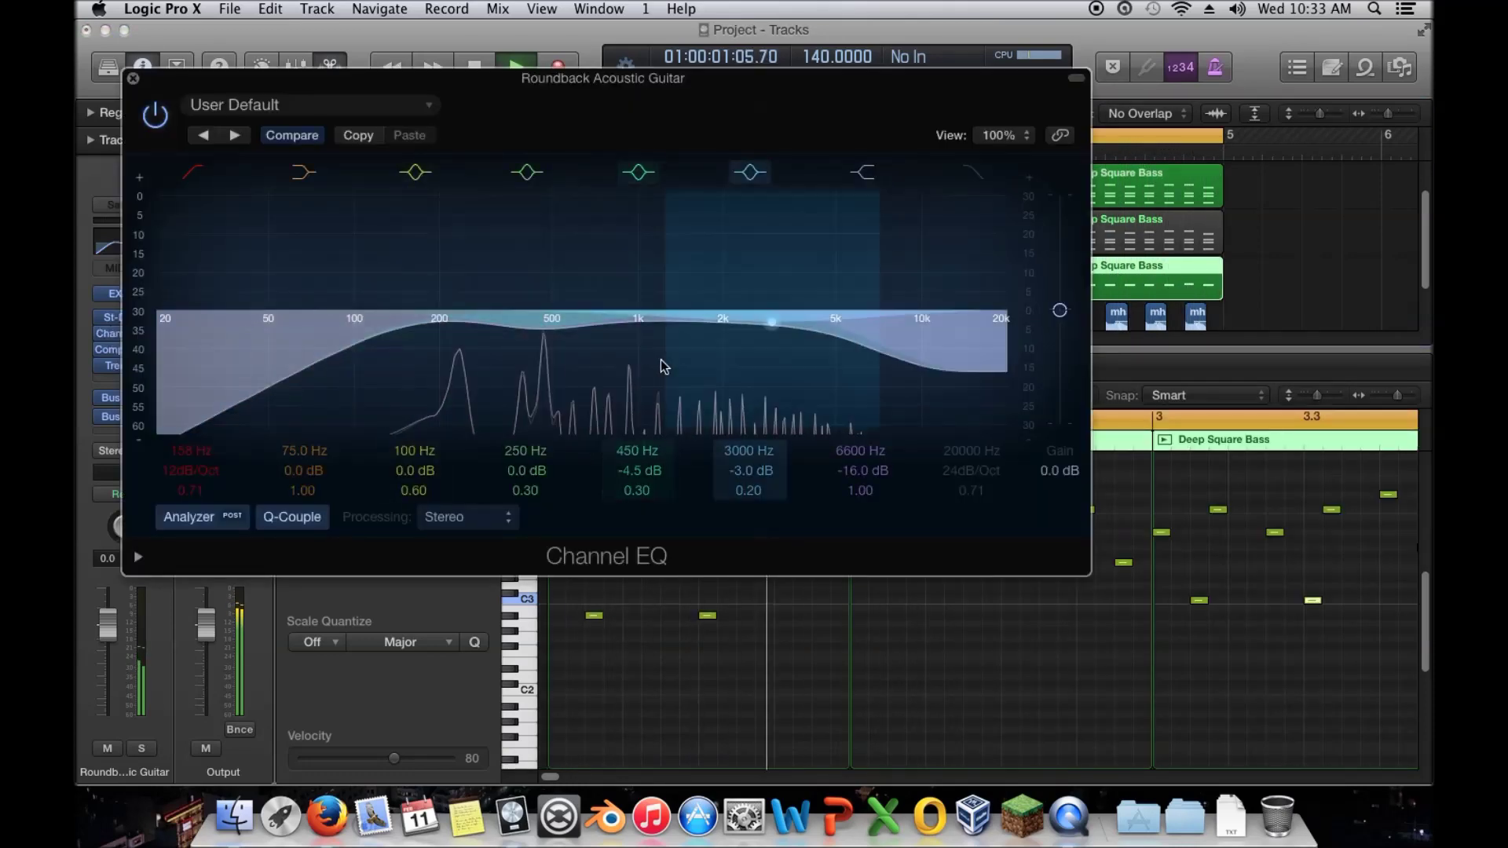
pyautogui.moveTo(650, 364); pyautogui.dragTo(593, 345)
pyautogui.moveTo(1060, 310); pyautogui.dragTo(1064, 288)
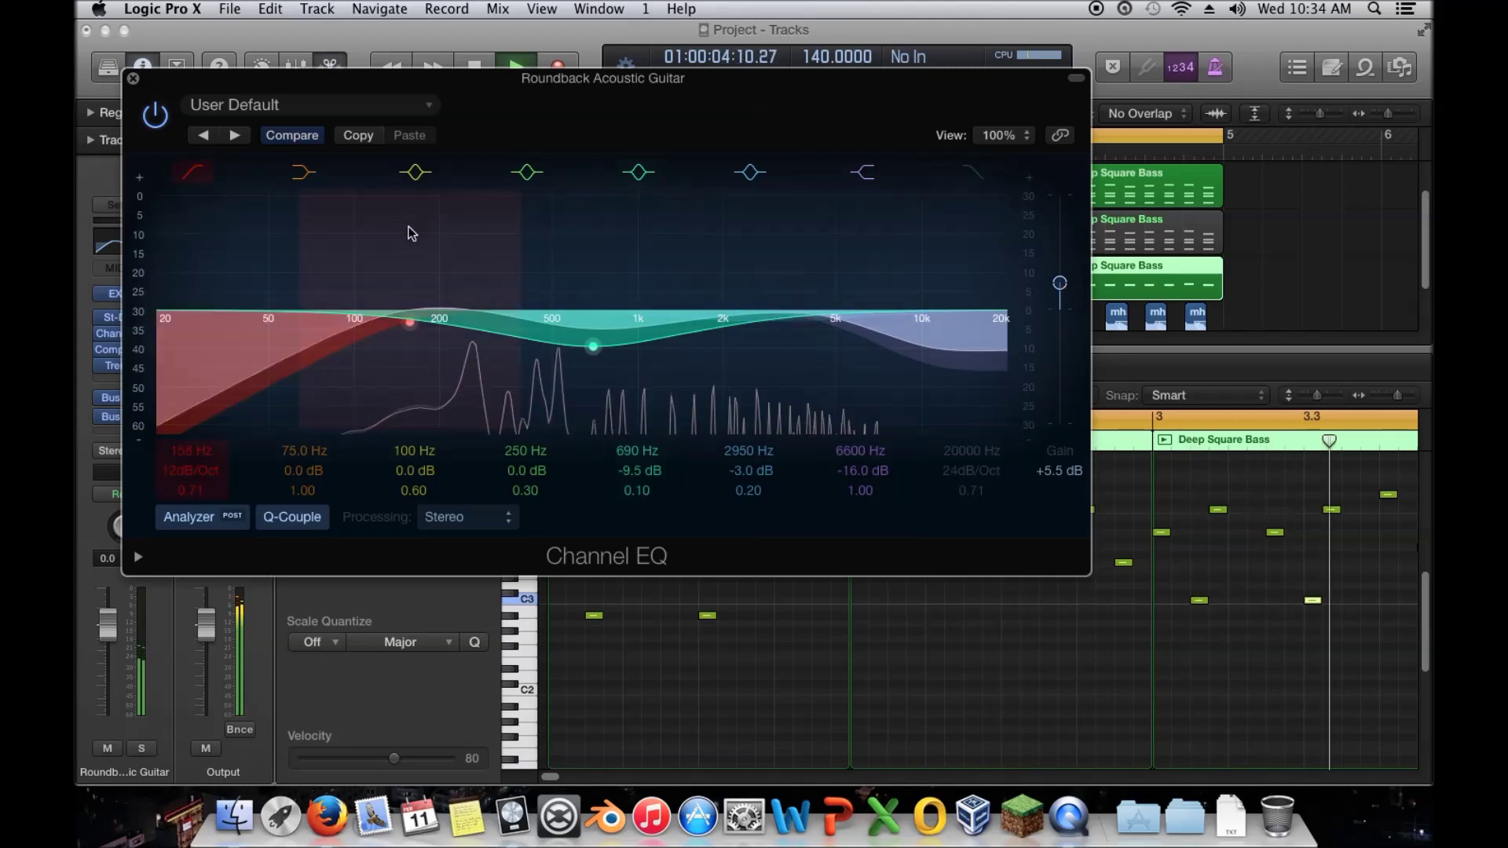
pyautogui.click(132, 78)
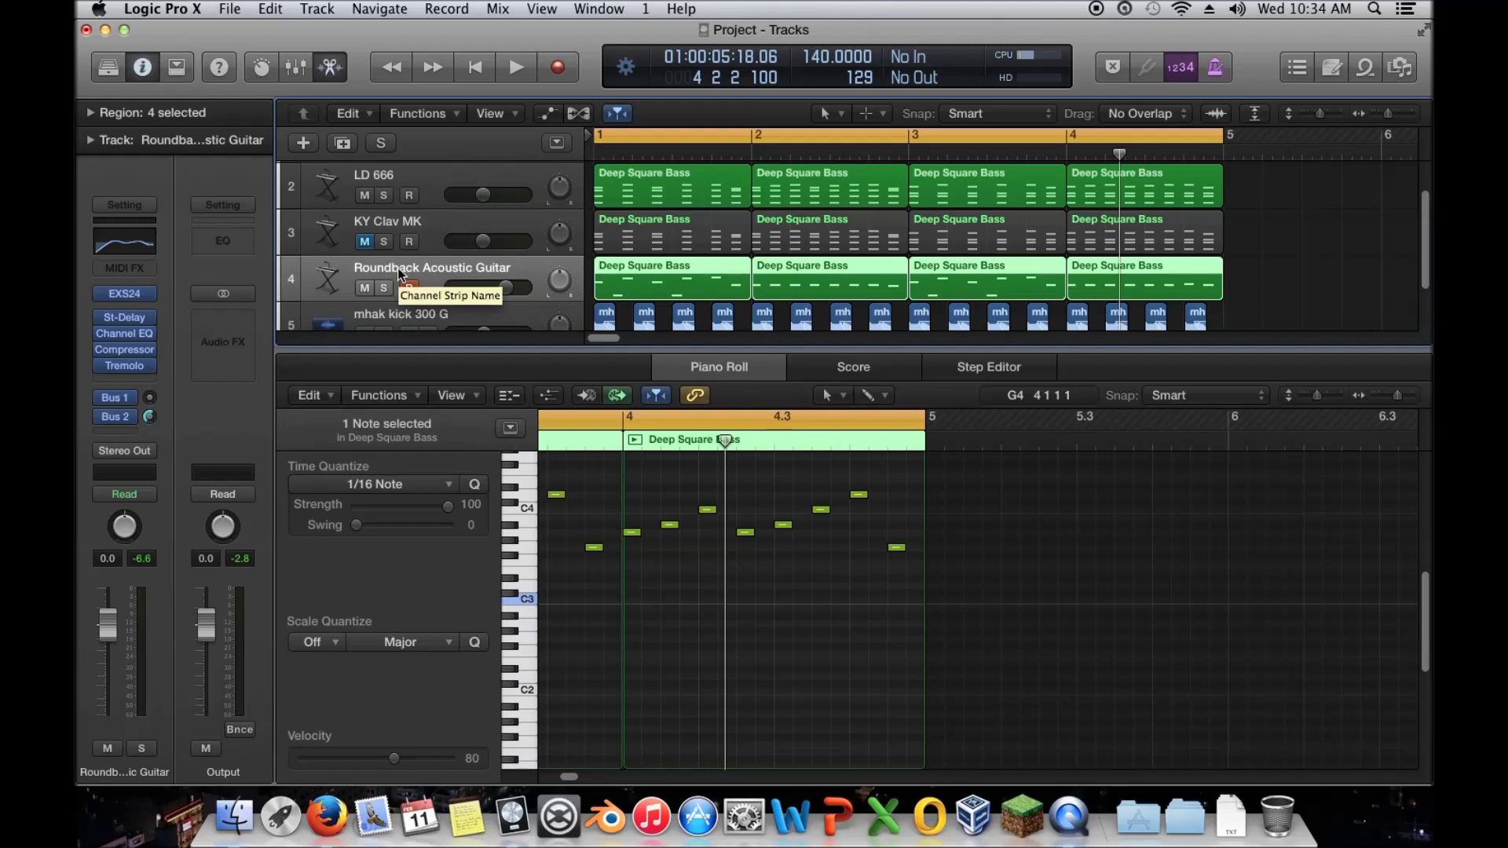
# Adjust the Roundback Acoustic Guitar track's volume to -1.0 dB while playing back the loop
pyautogui.press('space')
pyautogui.moveTo(108, 624); pyautogui.dragTo(110, 601)
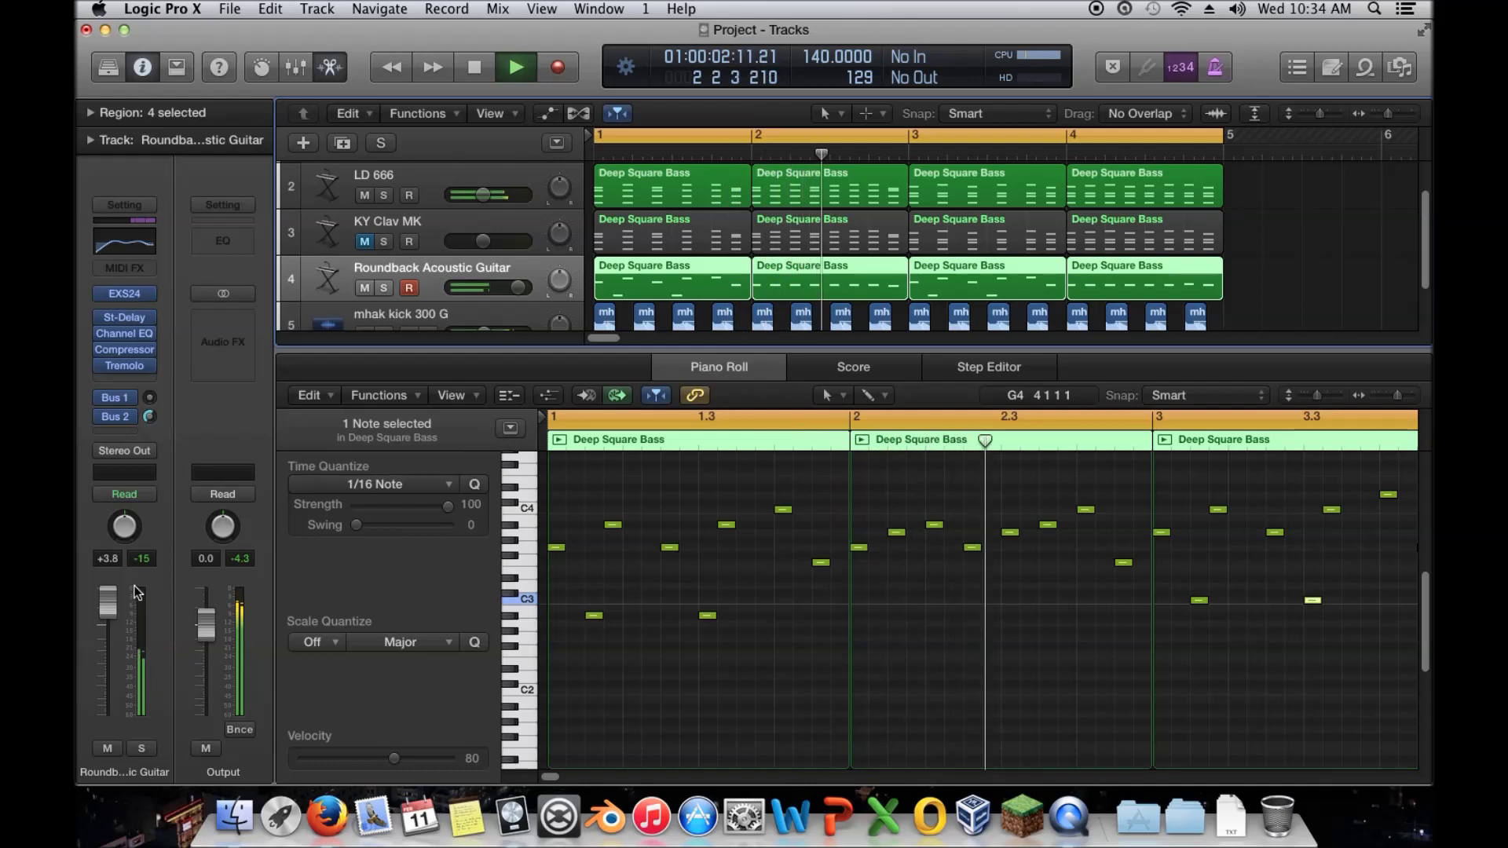
pyautogui.press('space')
pyautogui.moveTo(111, 598); pyautogui.dragTo(108, 636)
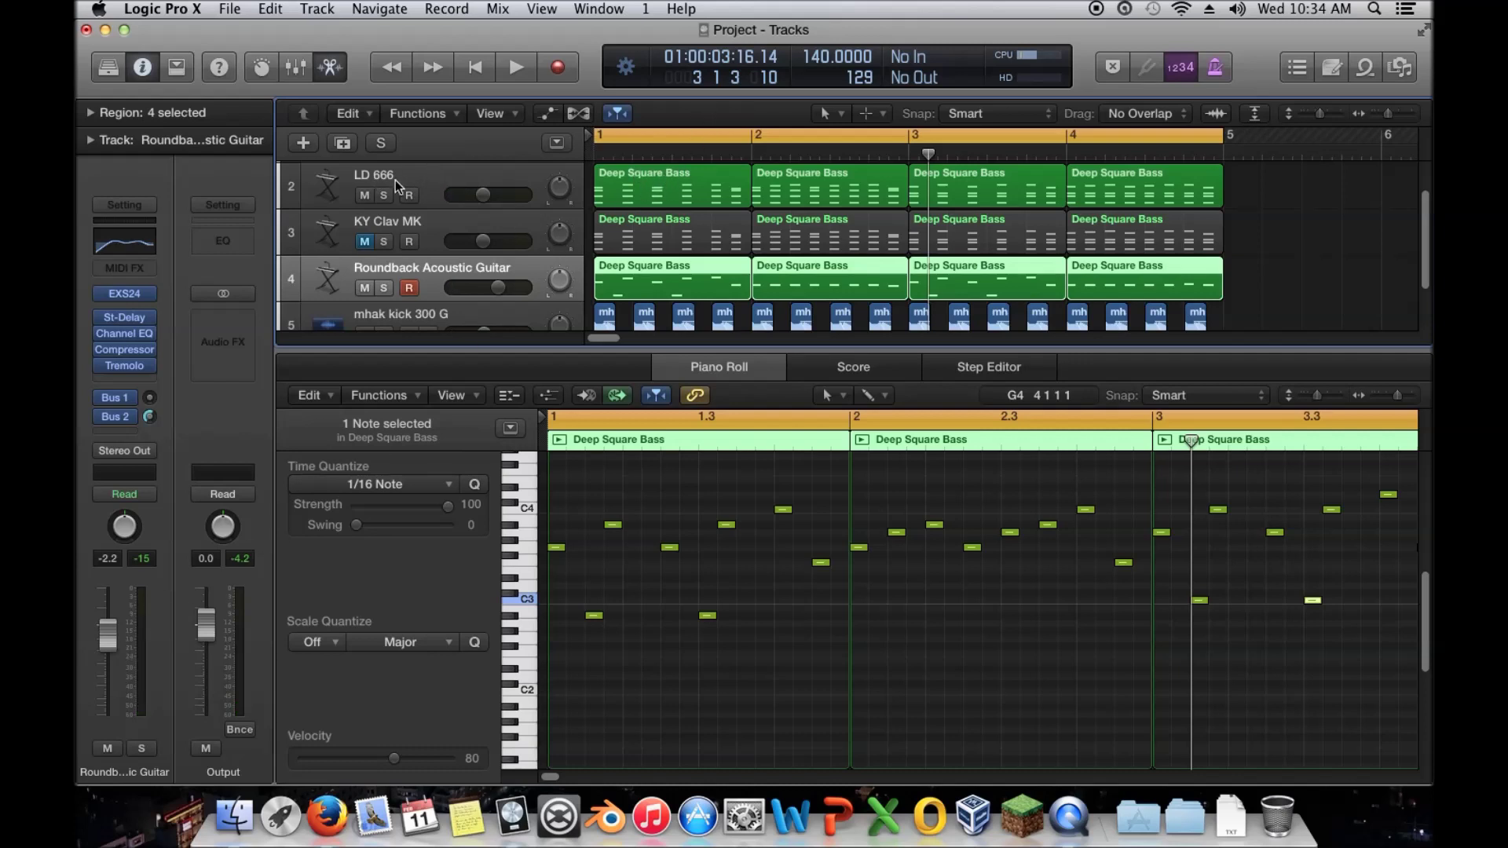
pyautogui.press('space')
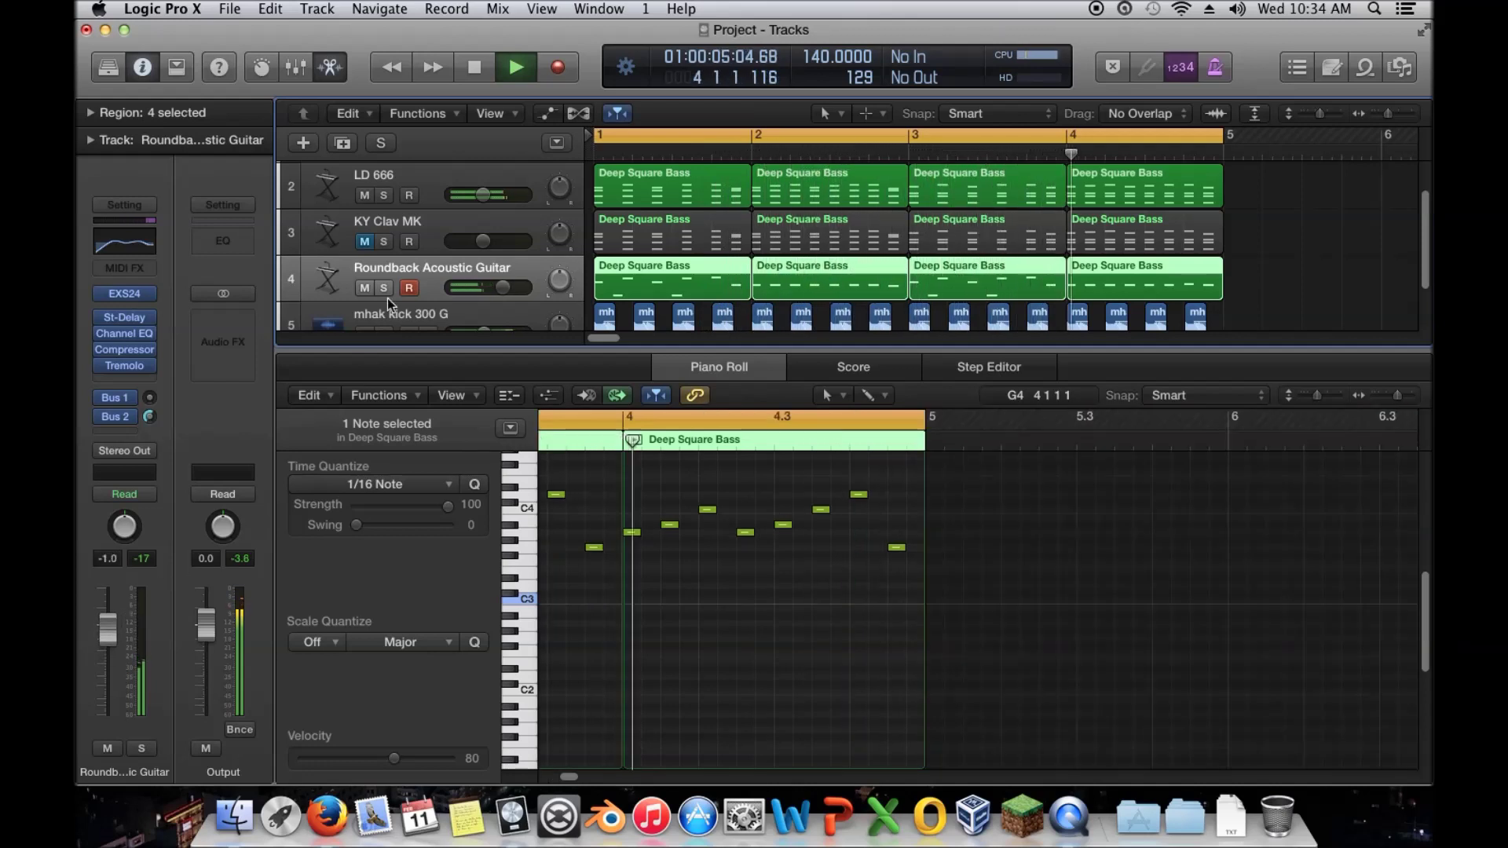
# Compare the loop with and without the guitar by repeatedly muting and unmuting the Roundback Acoustic Guitar track during playback
pyautogui.click(365, 288)
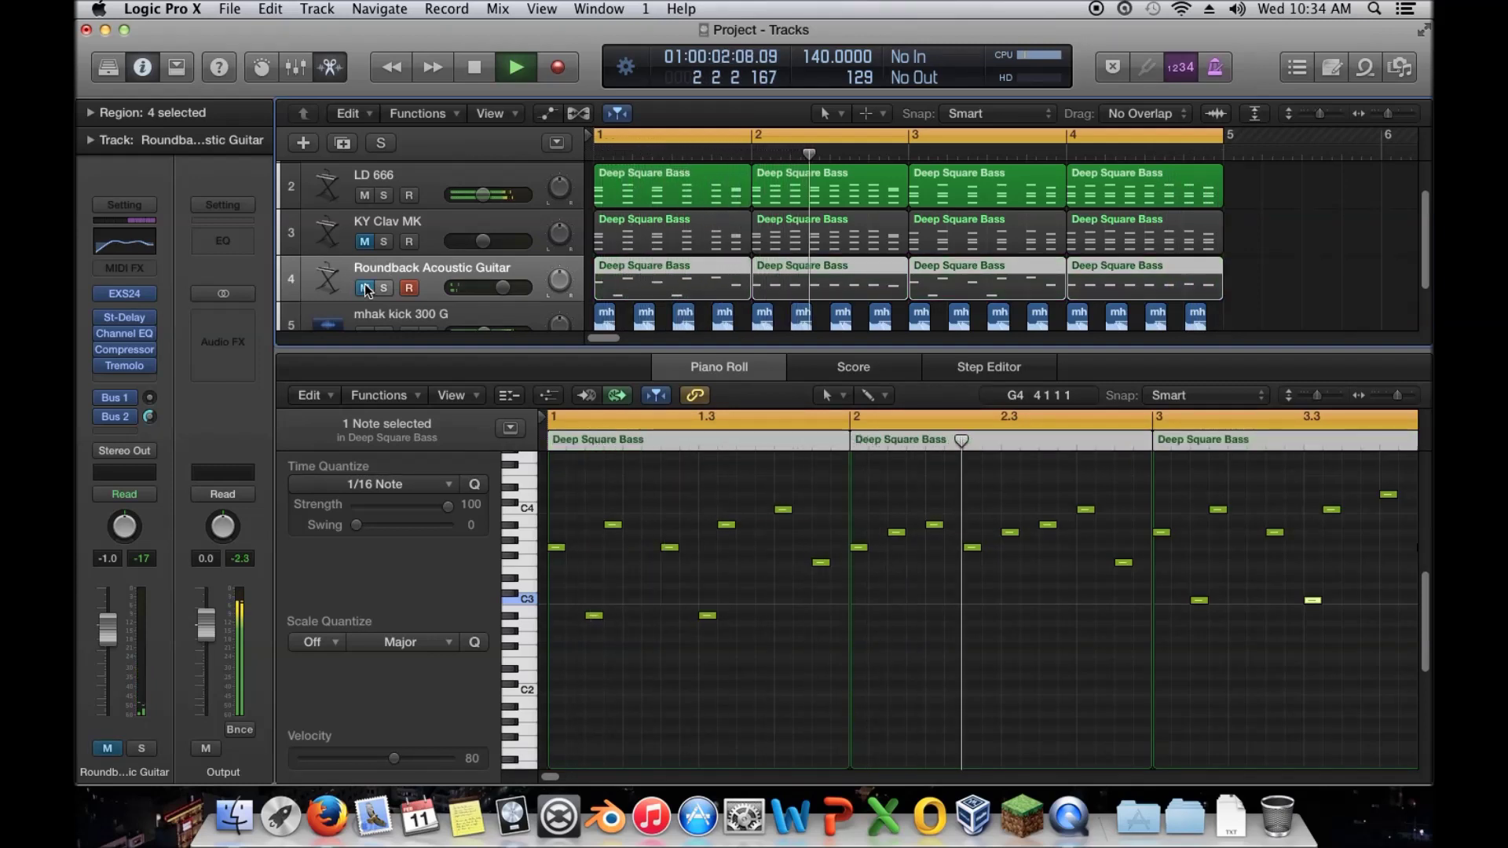
pyautogui.press('space')
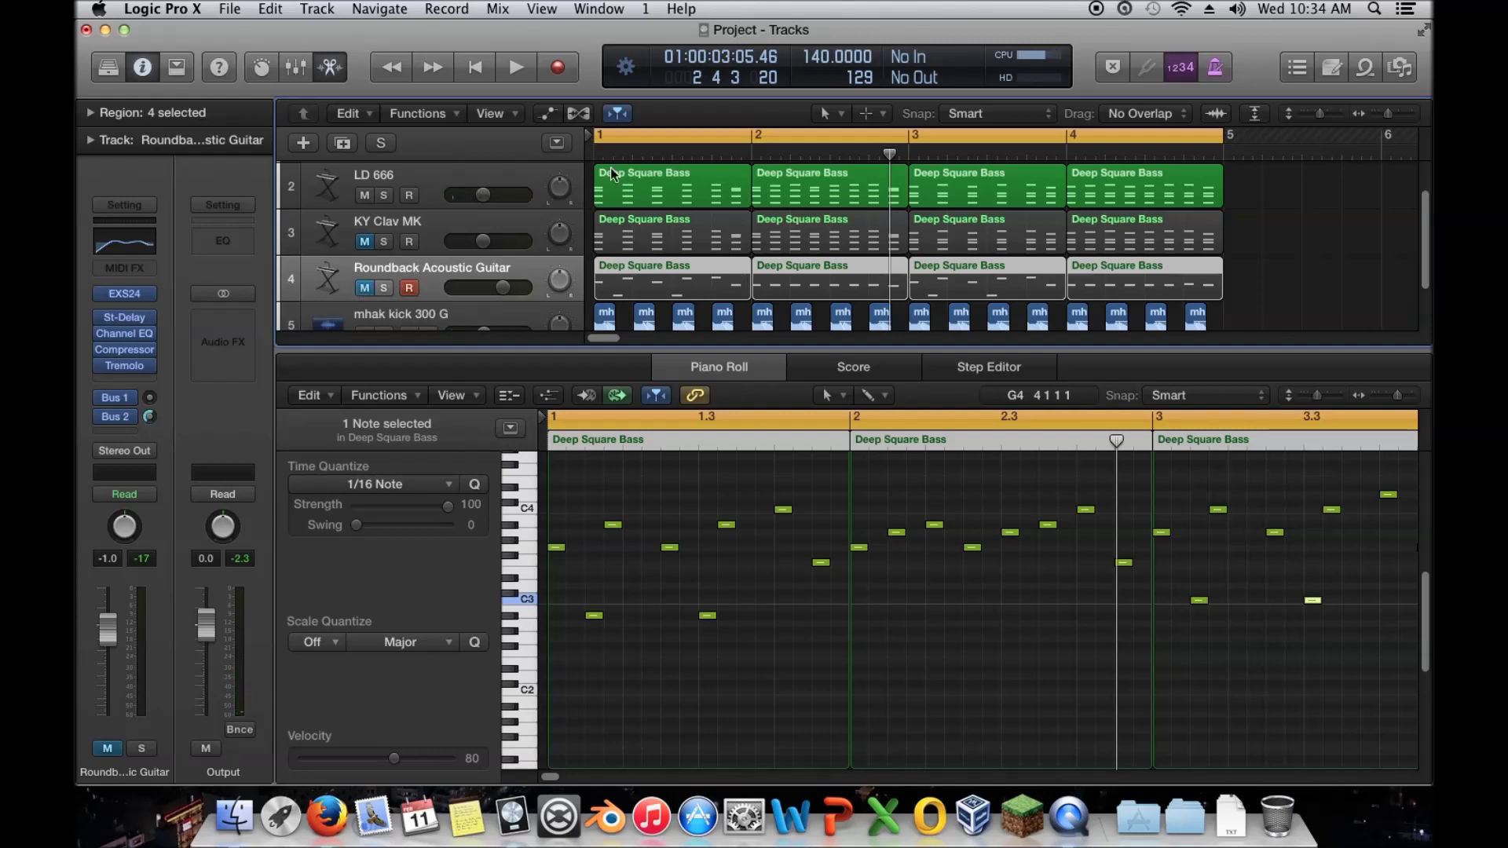
pyautogui.click(364, 288)
pyautogui.press('space')
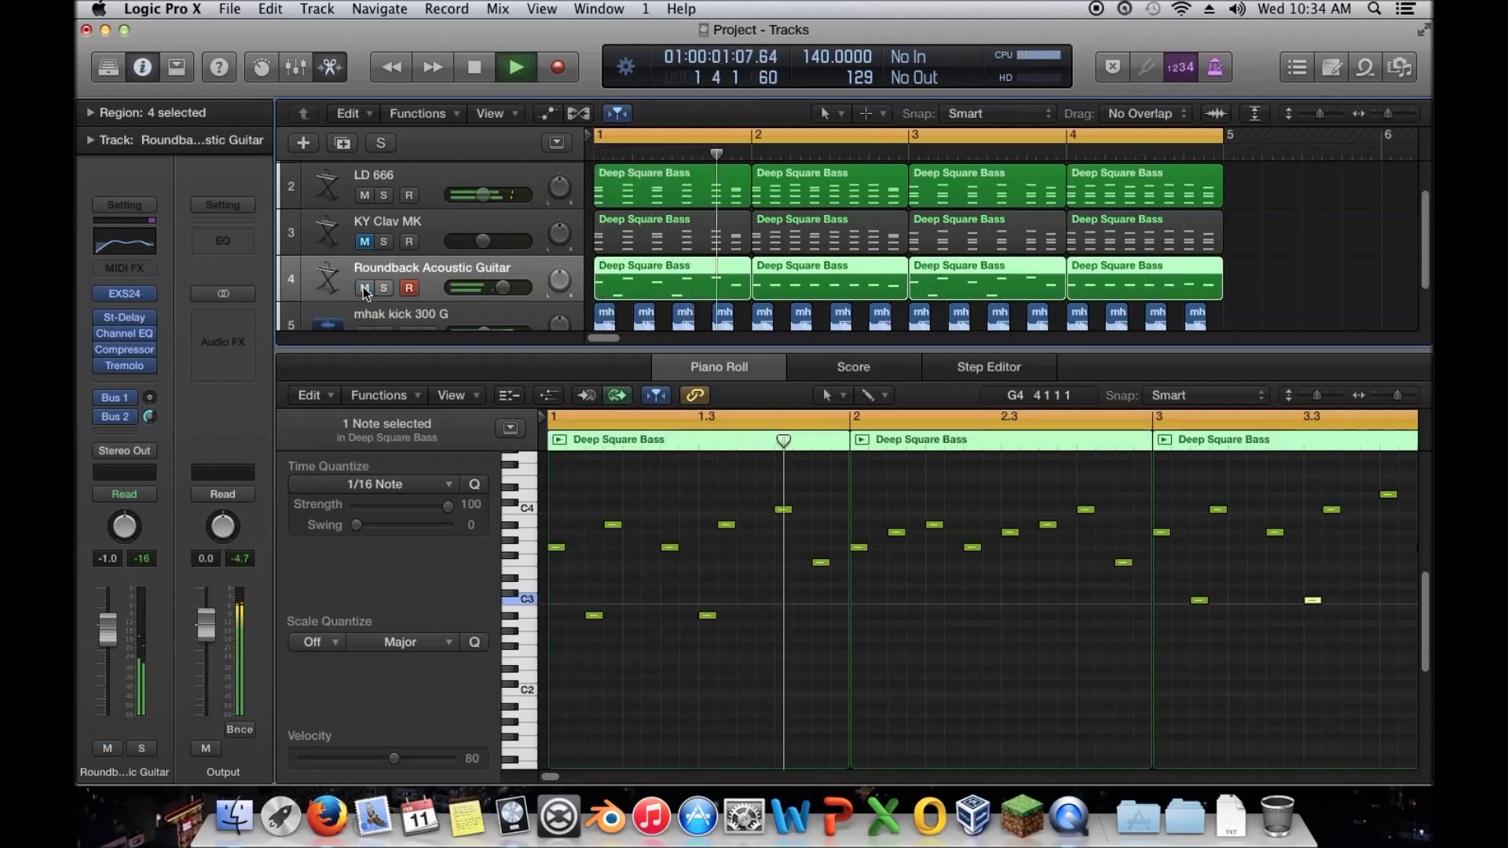
pyautogui.click(365, 288)
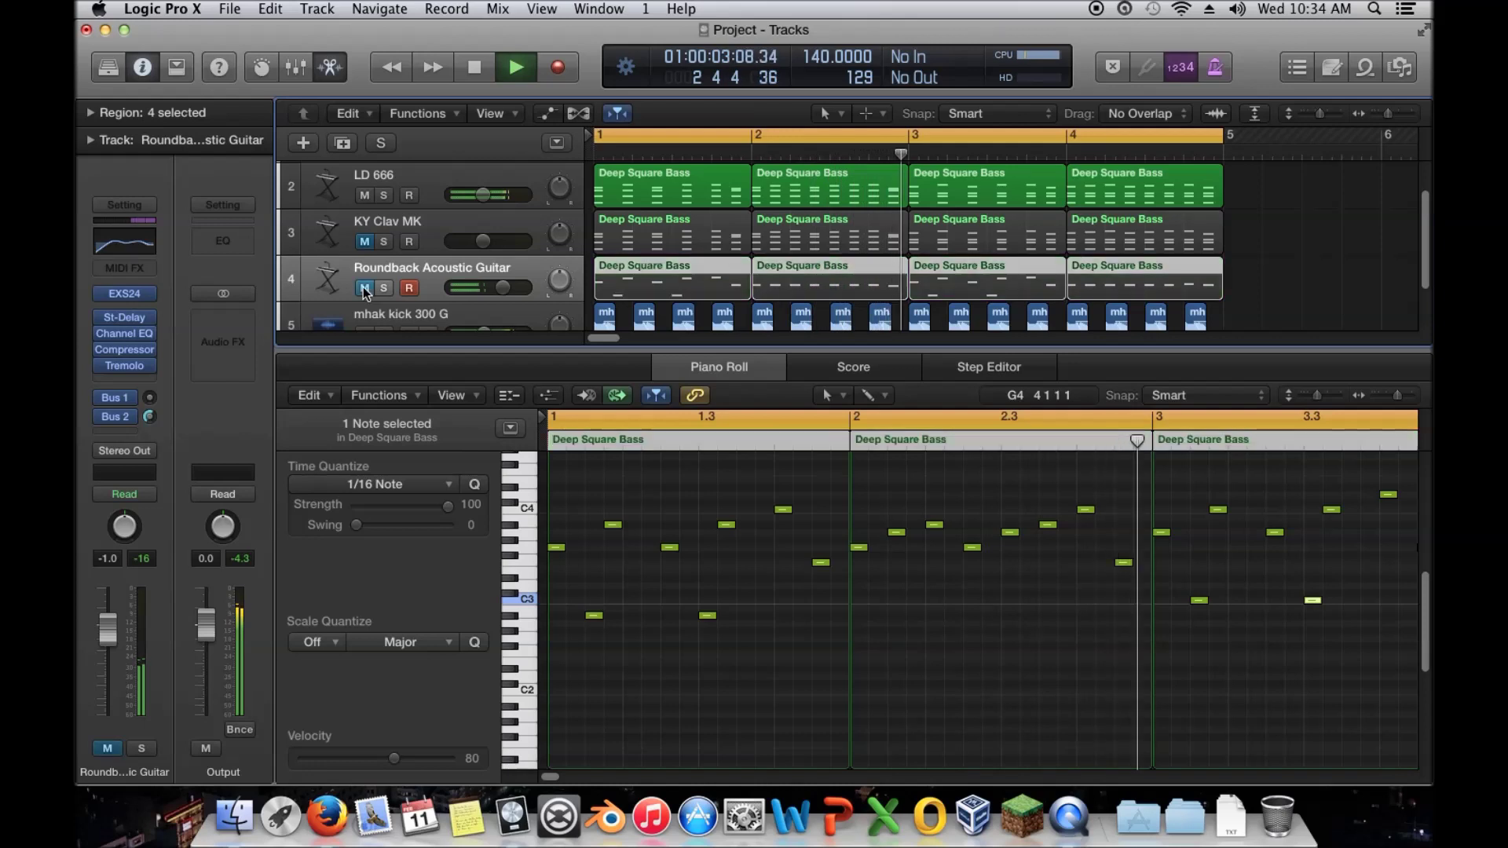
pyautogui.click(362, 288)
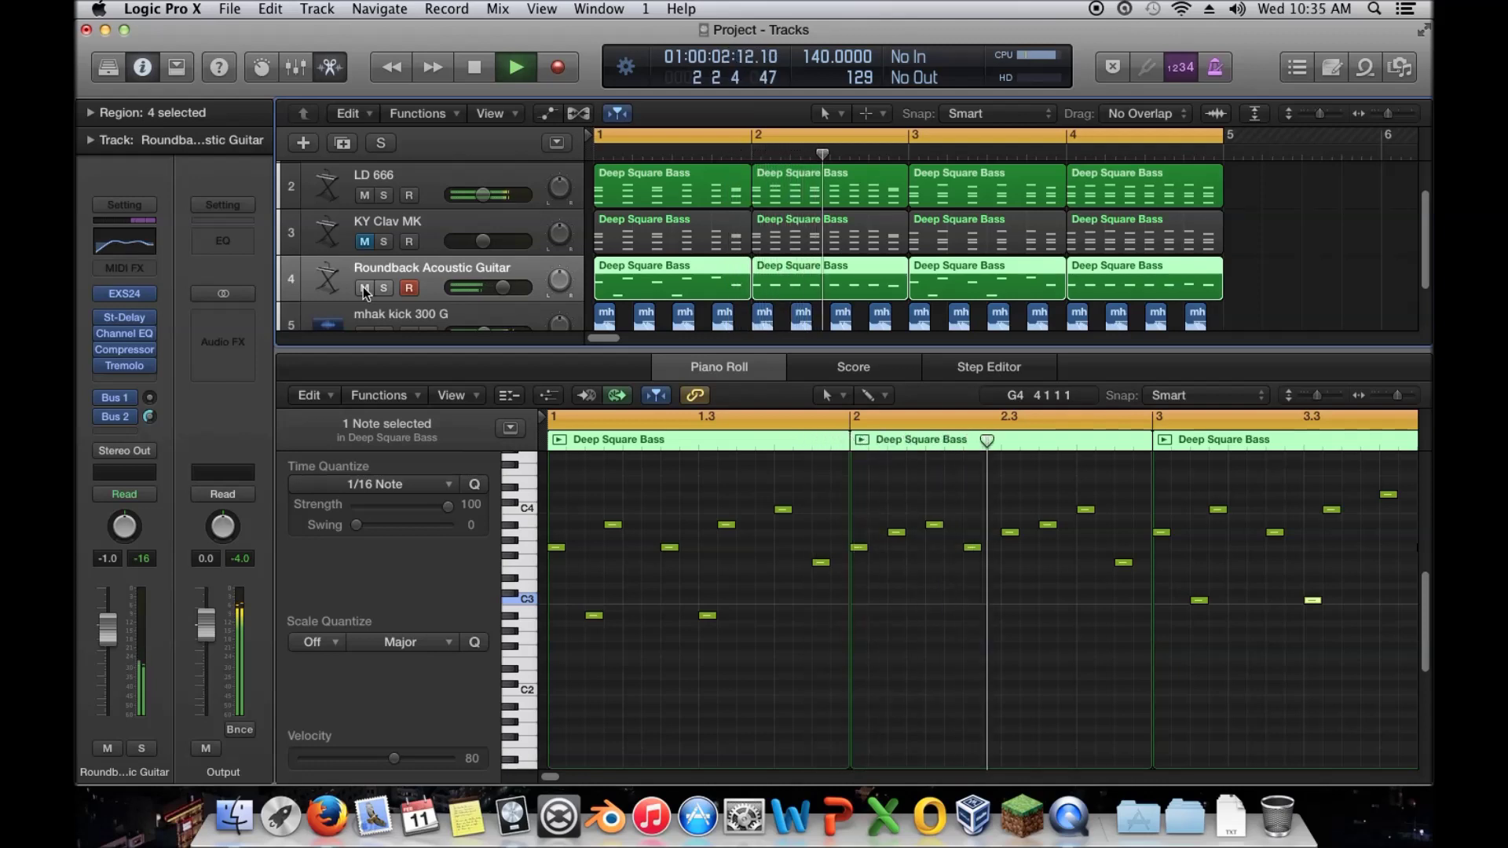
pyautogui.click(362, 288)
pyautogui.click(363, 287)
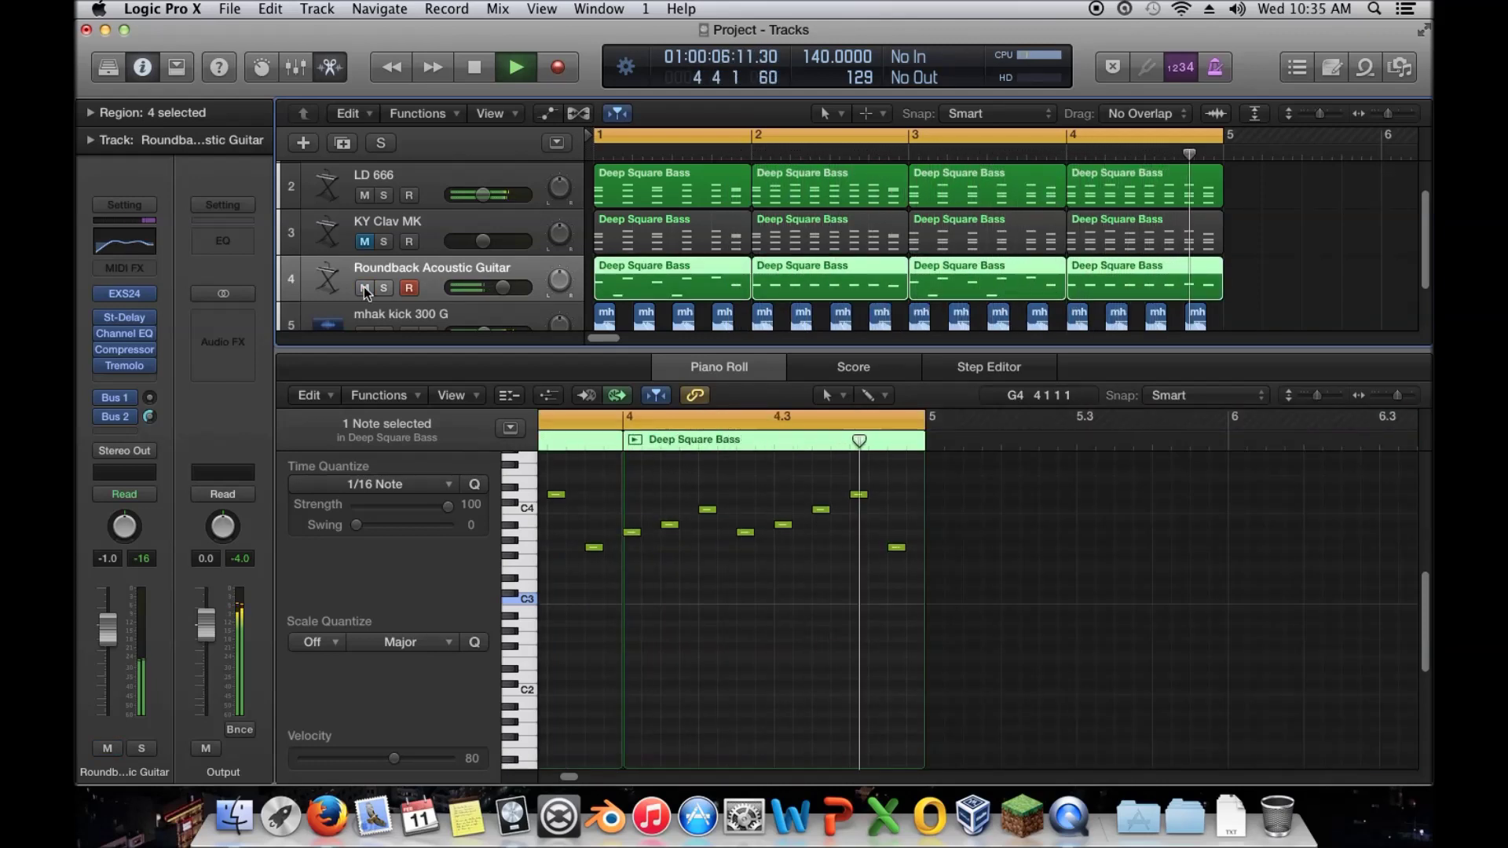
# Stop playback, collapse the Piano Roll so all five tracks show, and clear the region selection
pyautogui.press('space')
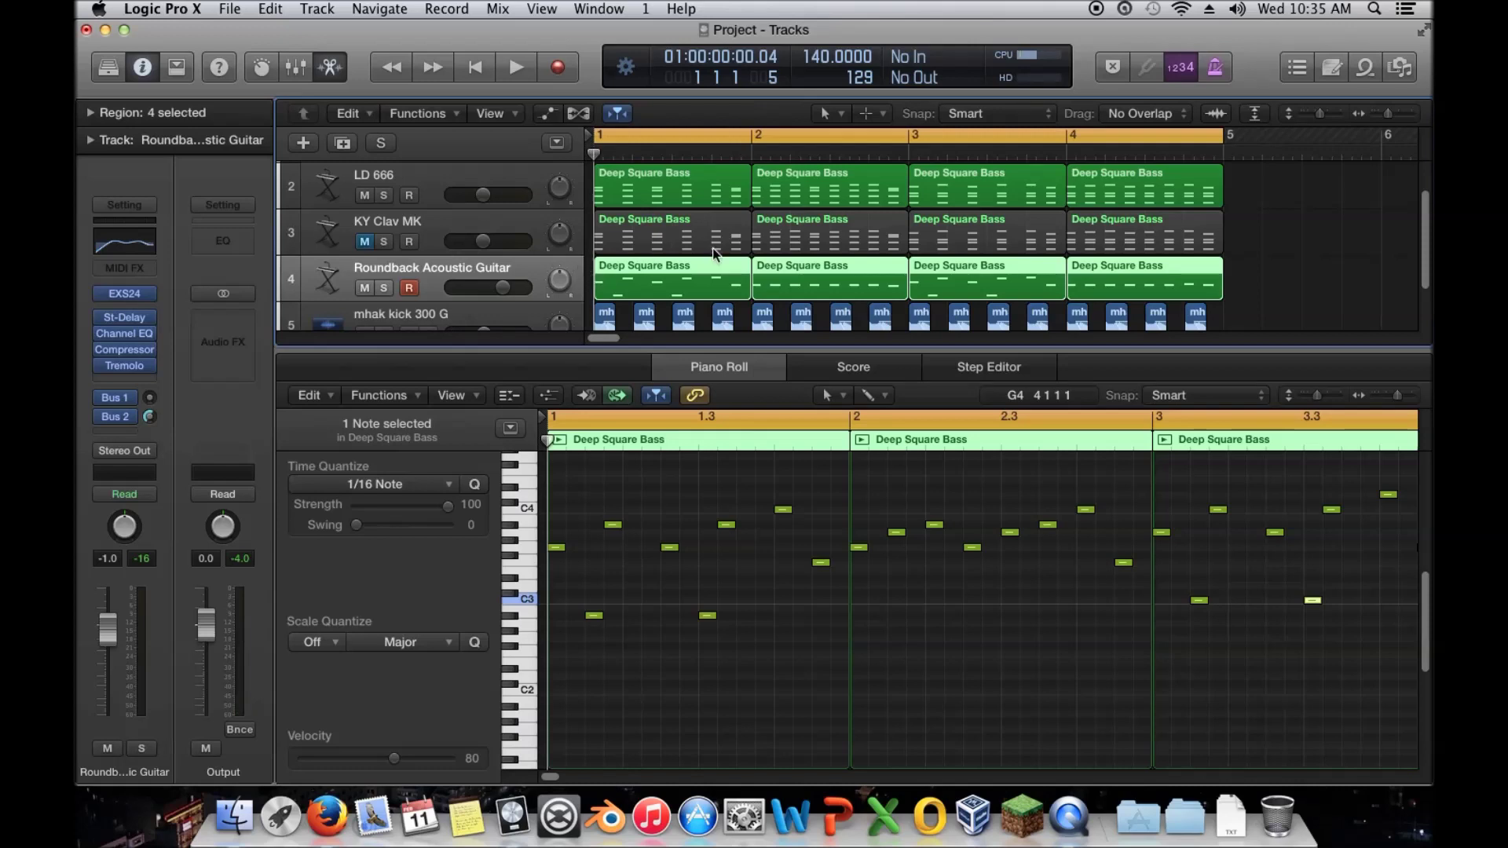
pyautogui.moveTo(762, 356); pyautogui.dragTo(756, 755)
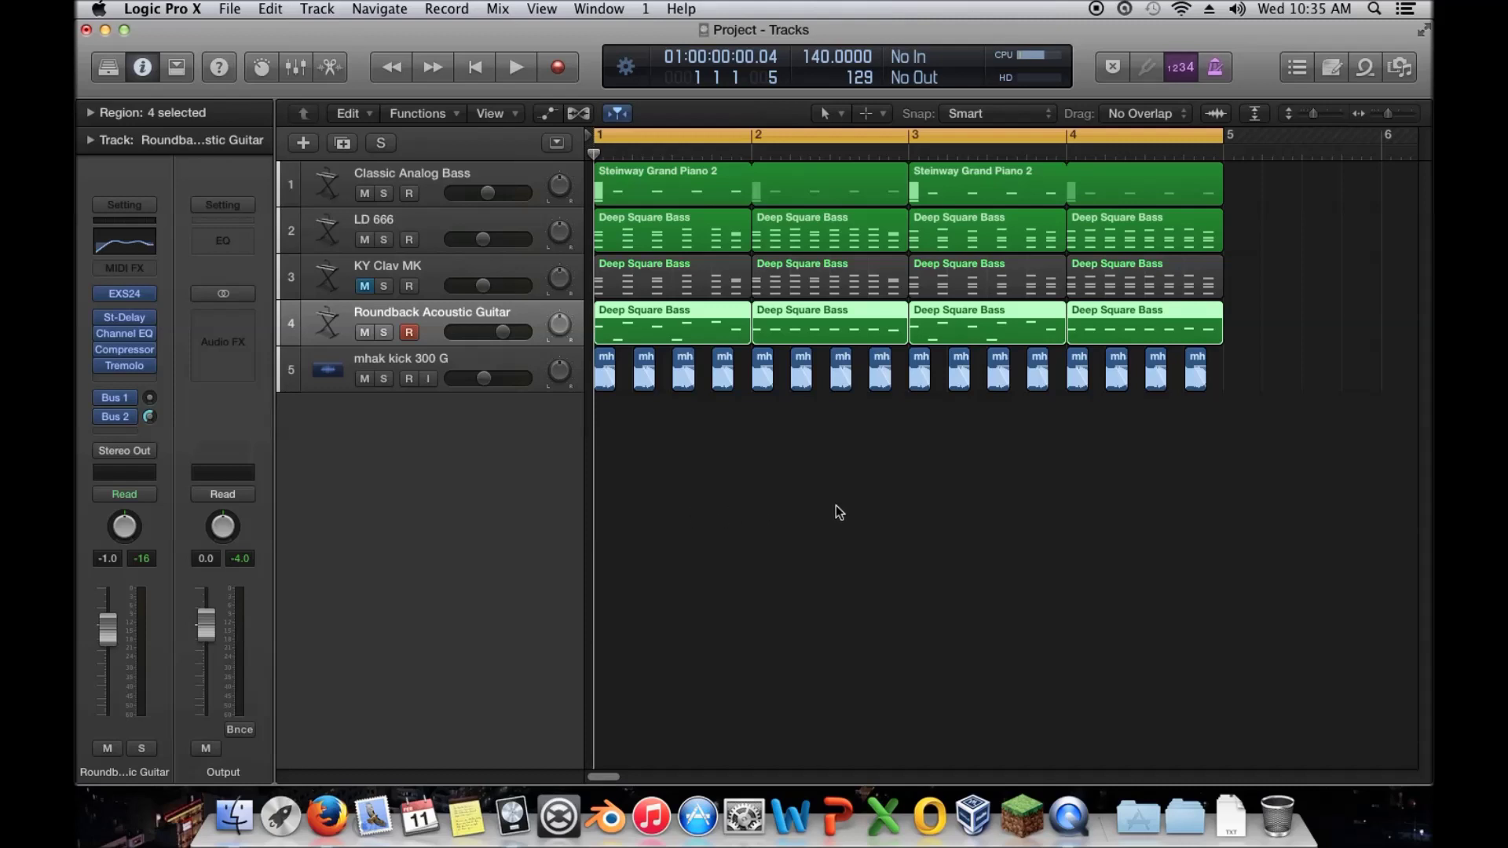
pyautogui.click(742, 426)
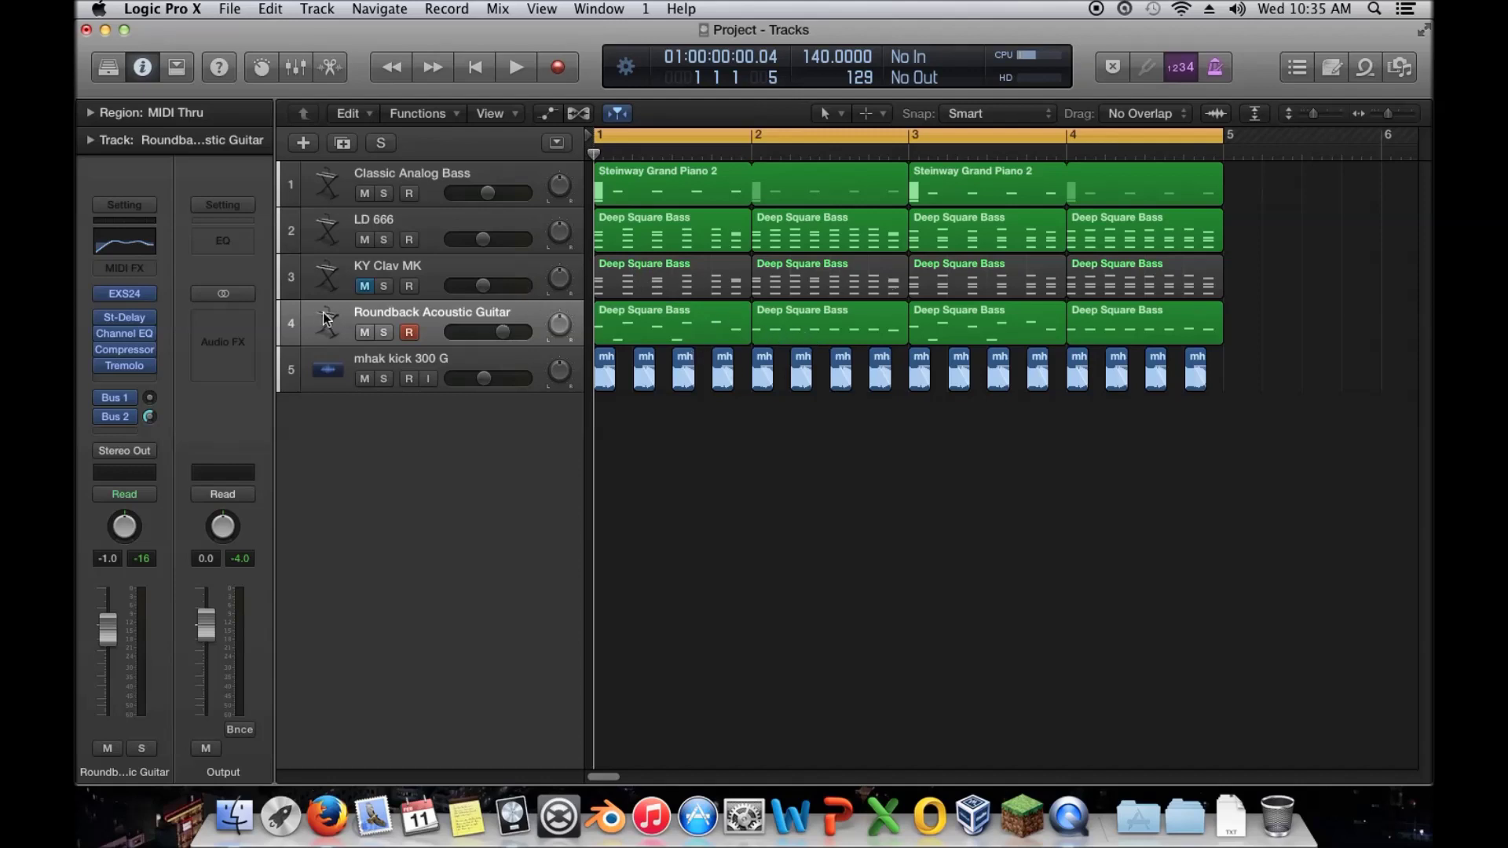
# Audition the loop with KY Clav MK unmuted in place of LD 666, and restore both tracks' original mute states
pyautogui.click(366, 240)
pyautogui.click(365, 286)
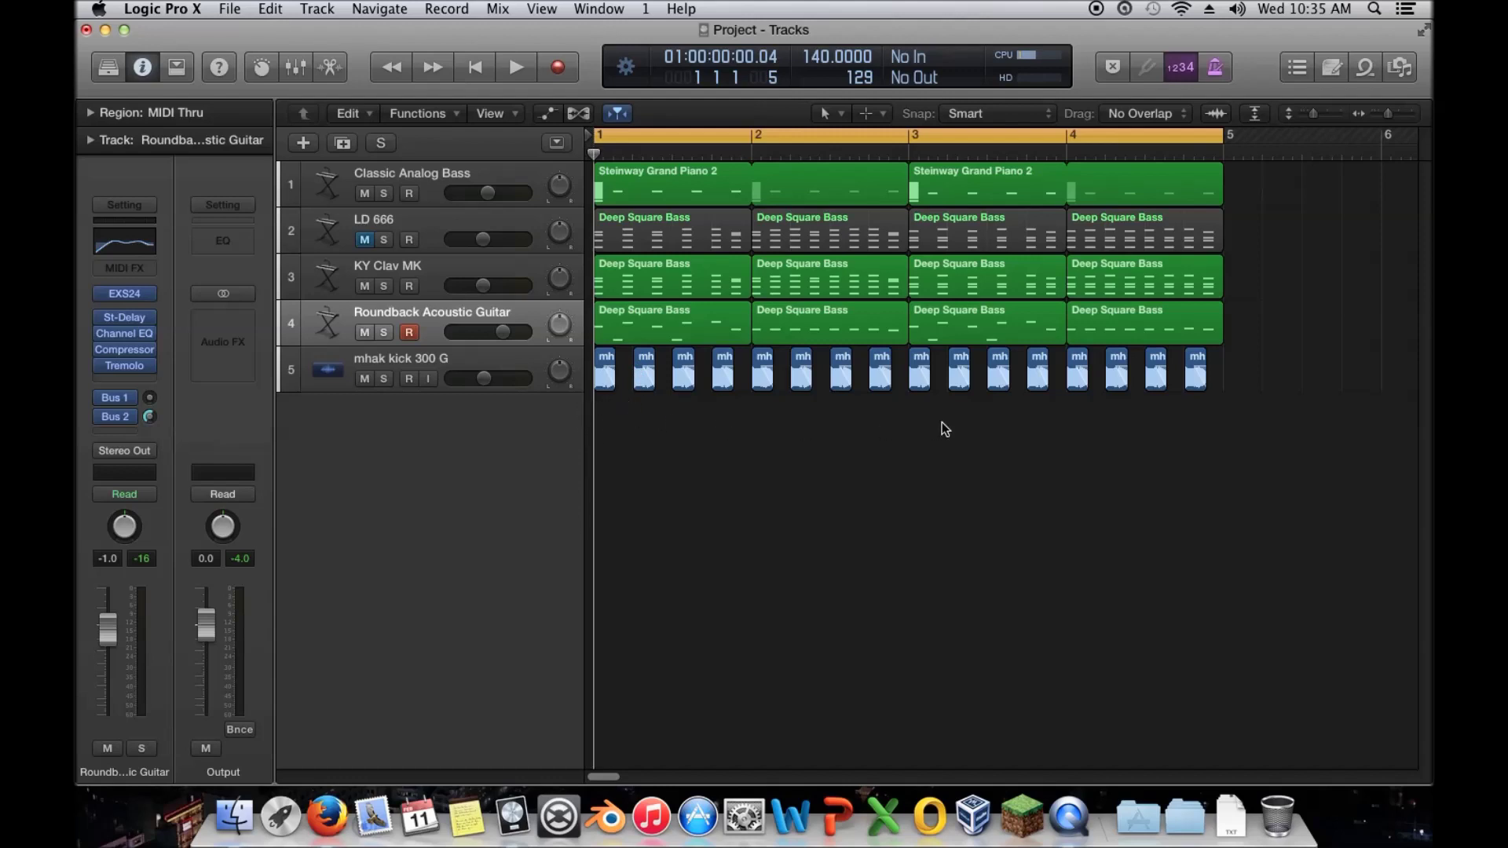
pyautogui.press('space')
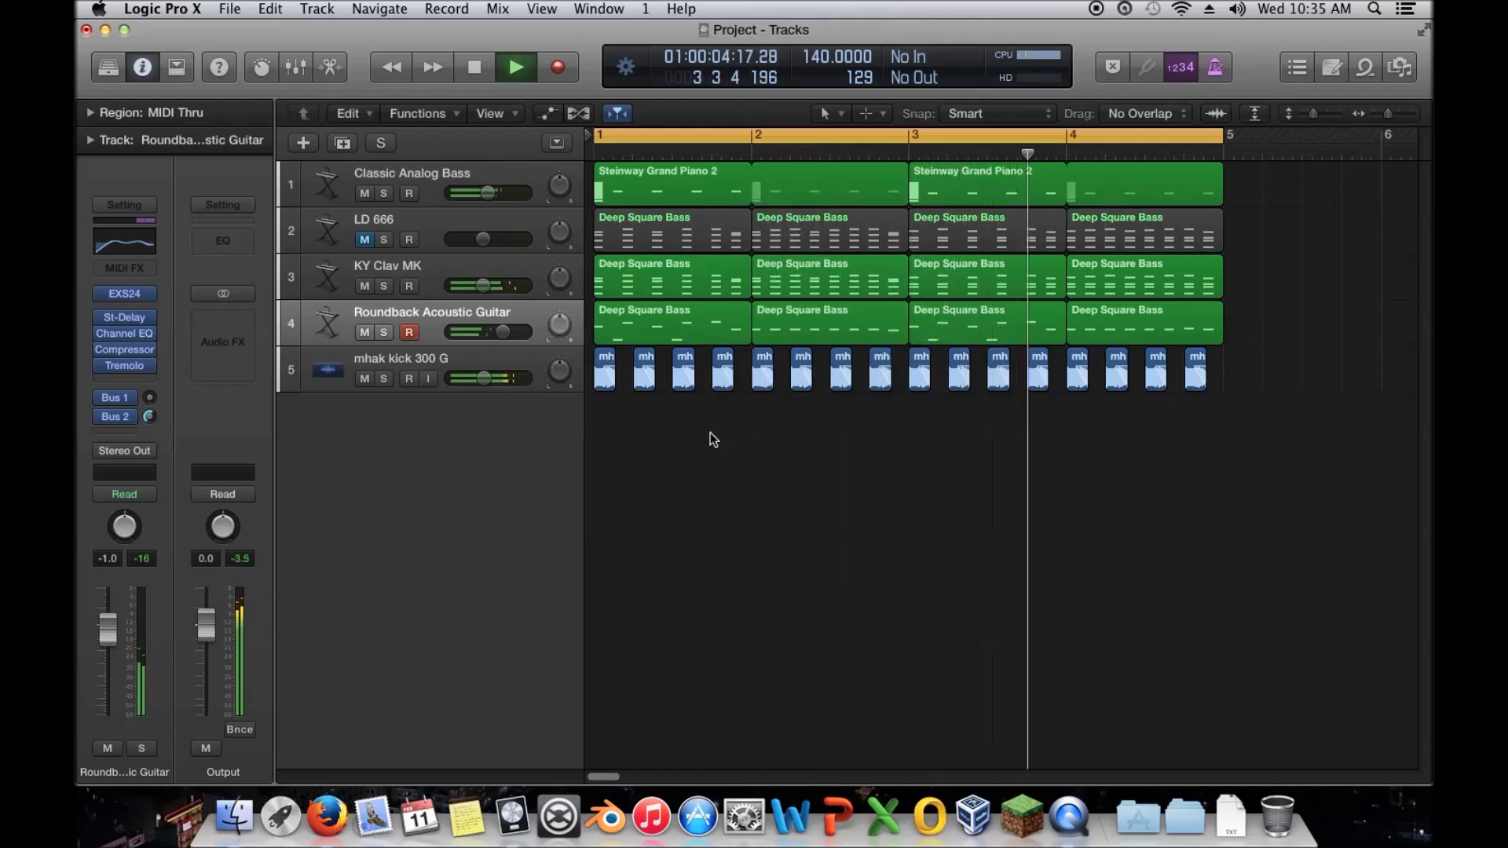
pyautogui.press('space')
pyautogui.click(364, 285)
pyautogui.click(364, 239)
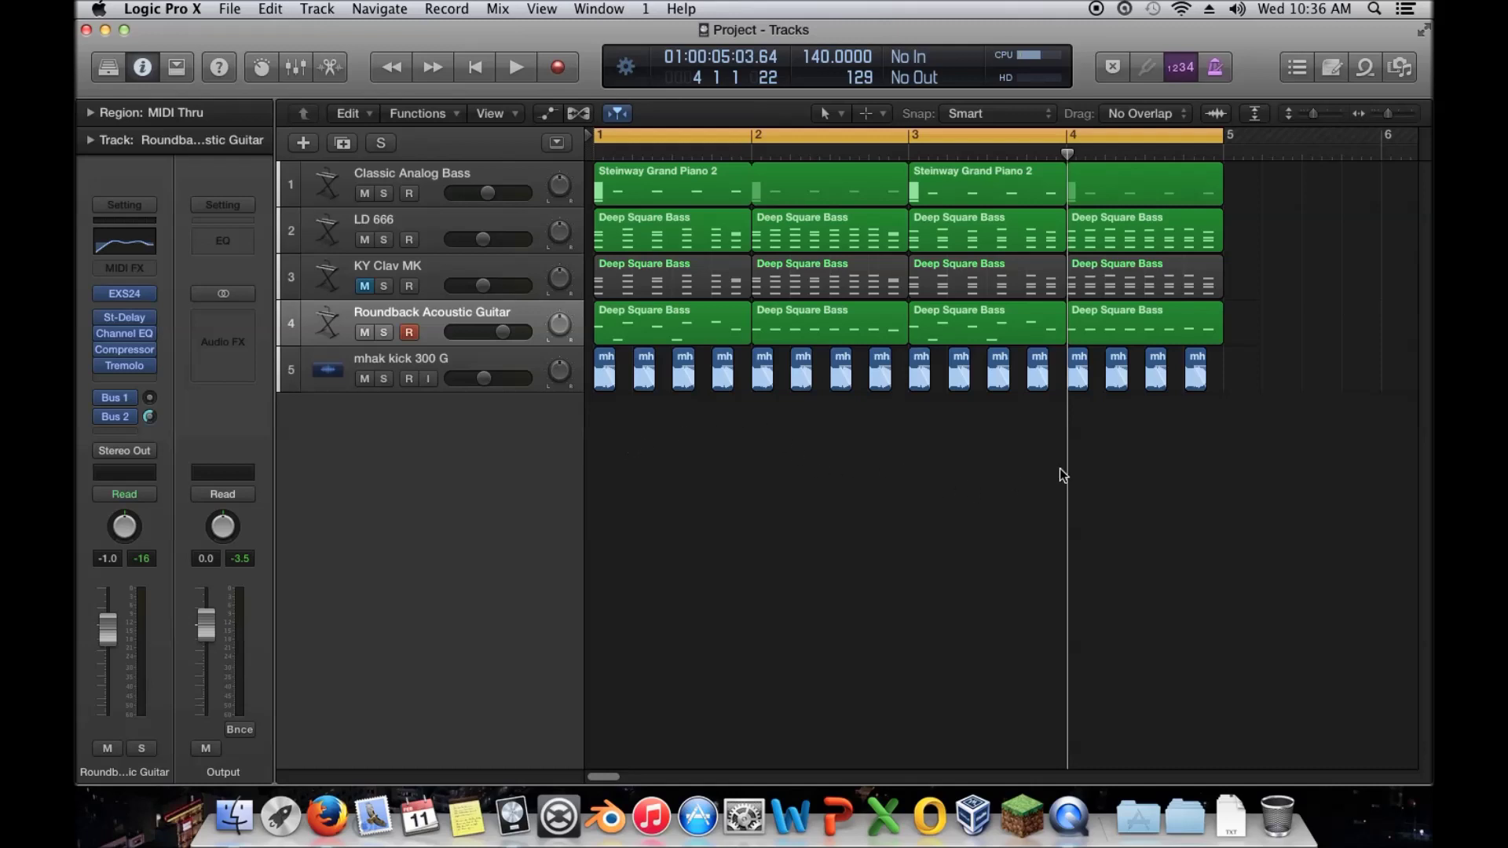
# Solo the Roundback Acoustic Guitar track and play back its melody alone
pyautogui.press('s')
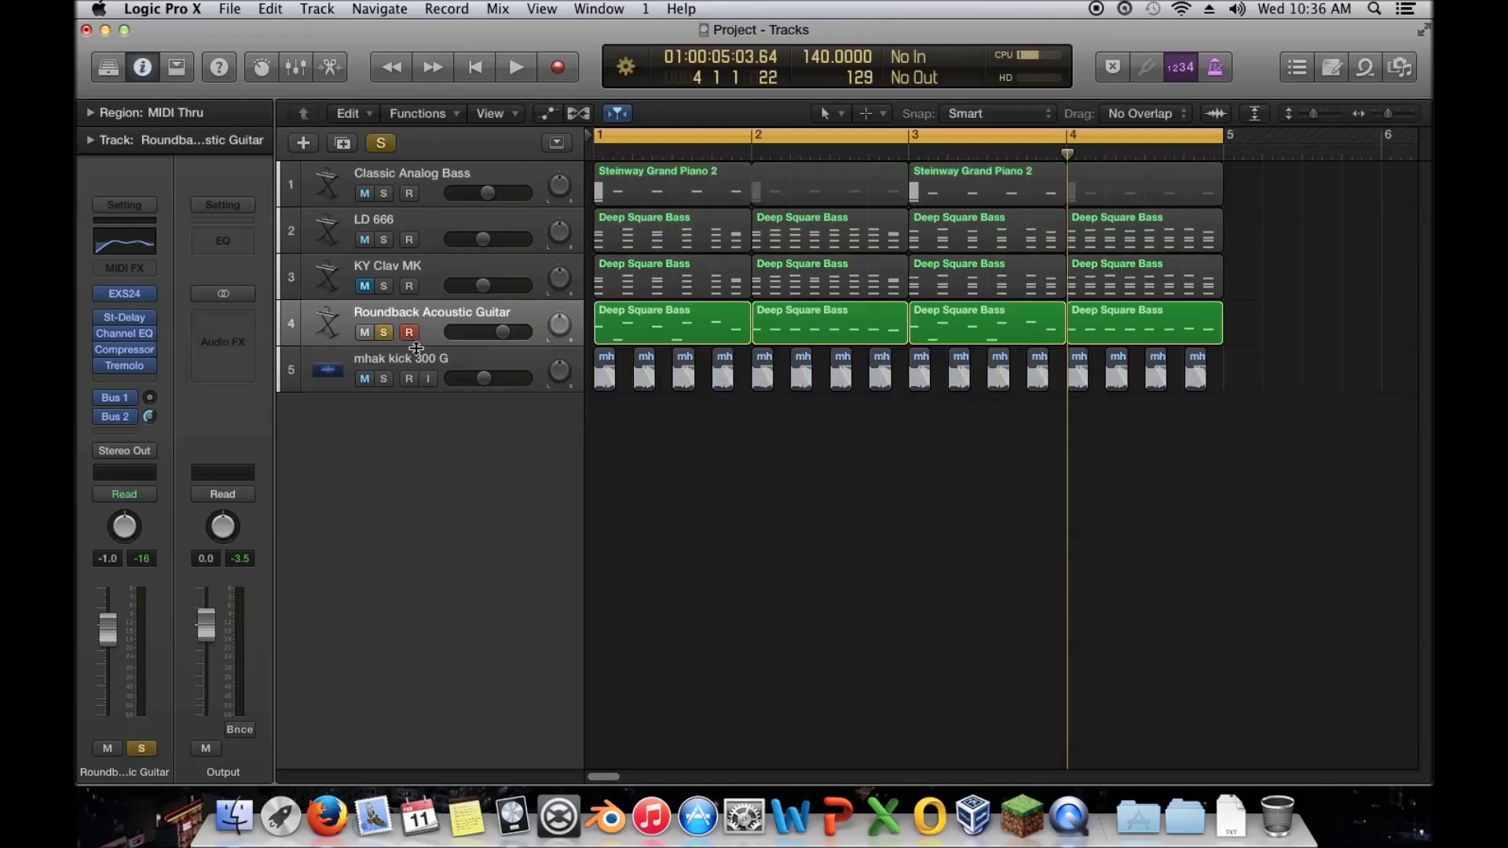
pyautogui.press('space')
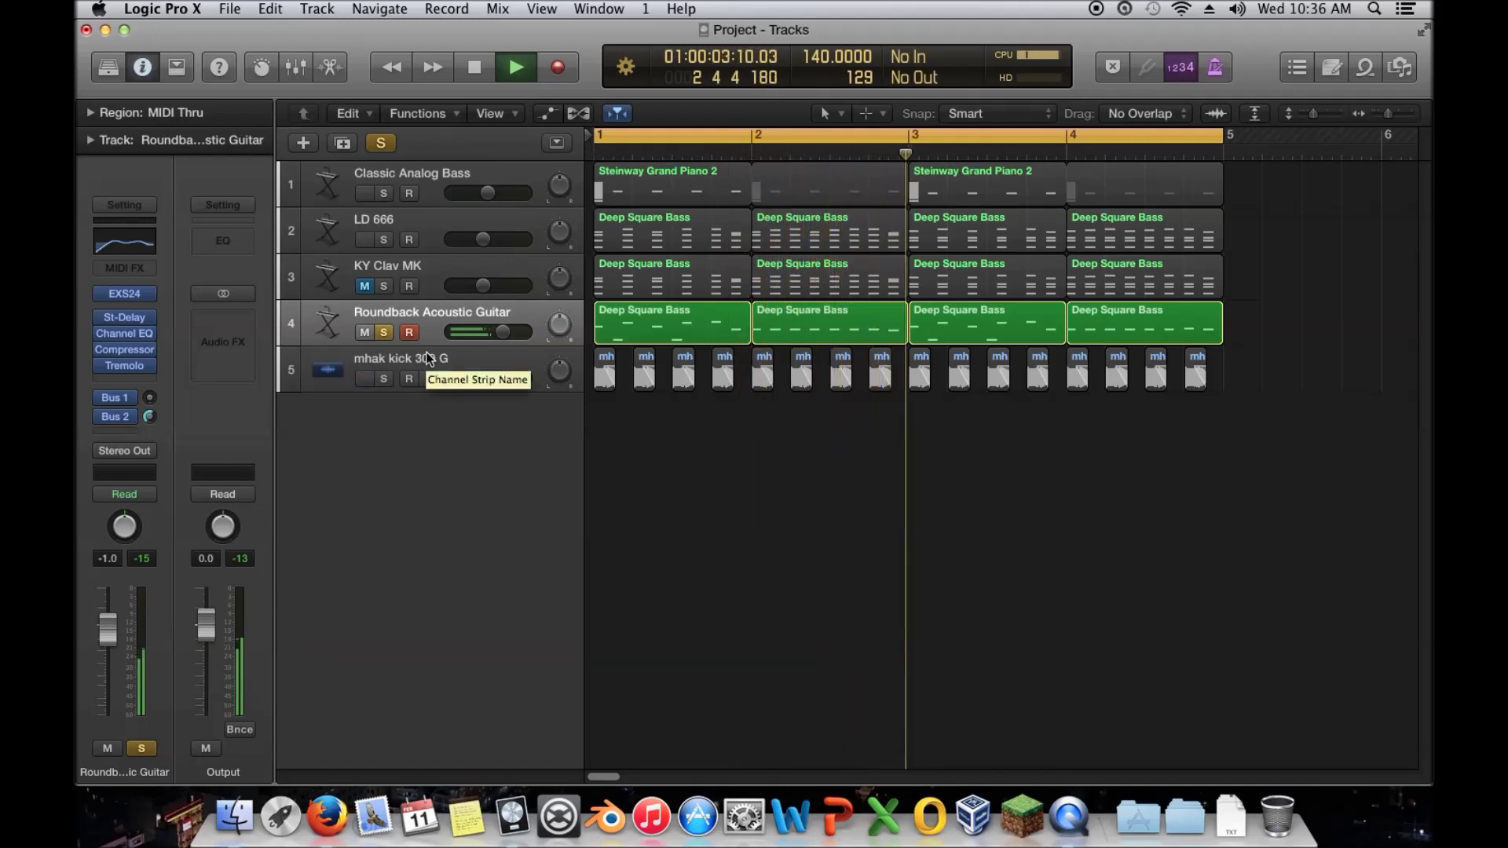
pyautogui.press('space')
# Open the guitar track's first region in the Piano Roll and examine the pitches and placement of its melody notes
pyautogui.click(657, 322)
pyautogui.doubleClick(656, 318)
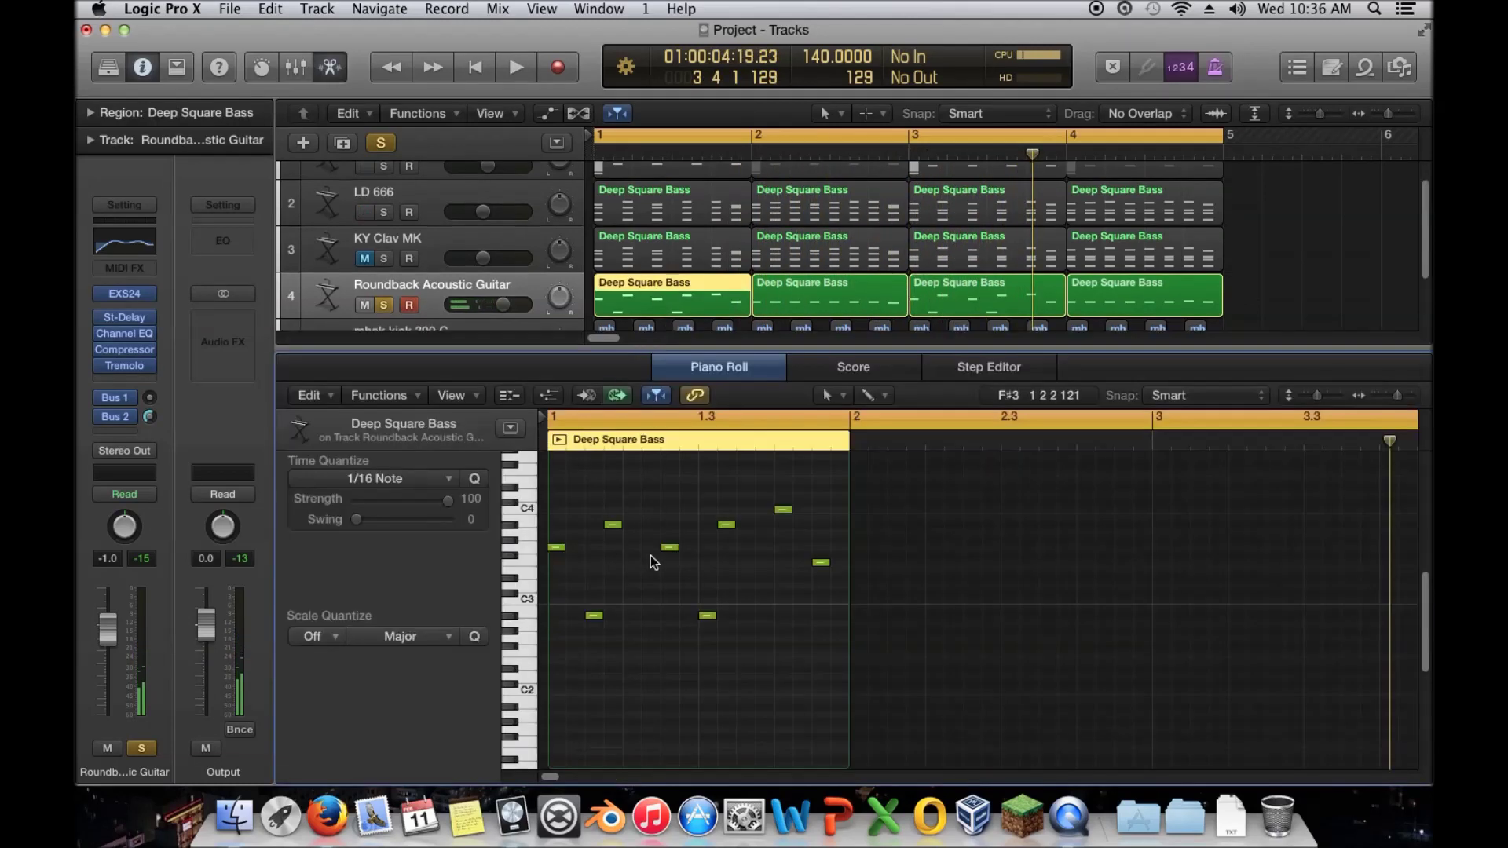
pyautogui.click(555, 551)
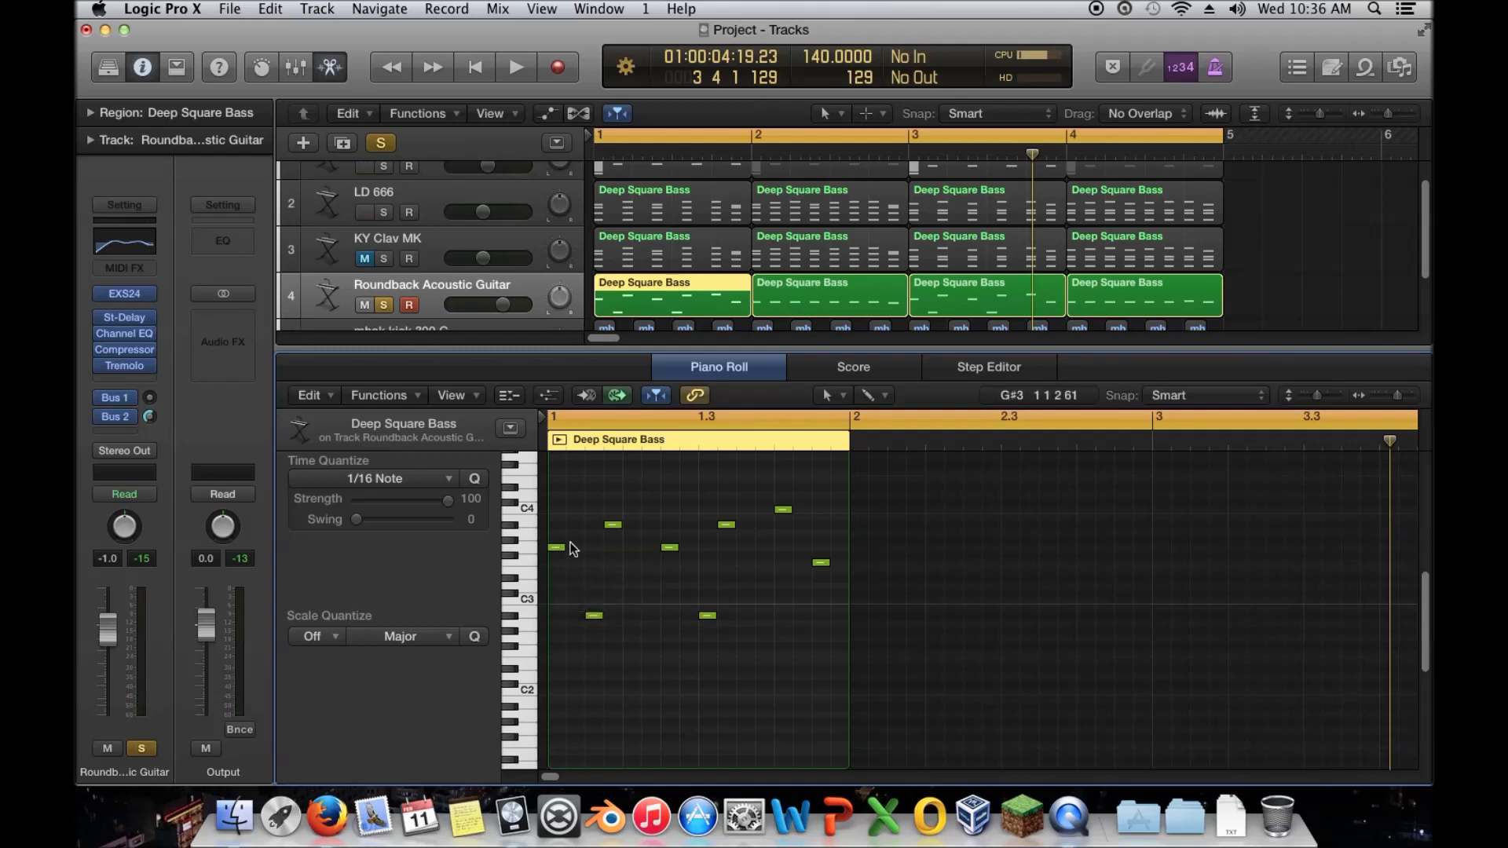
pyautogui.click(561, 550)
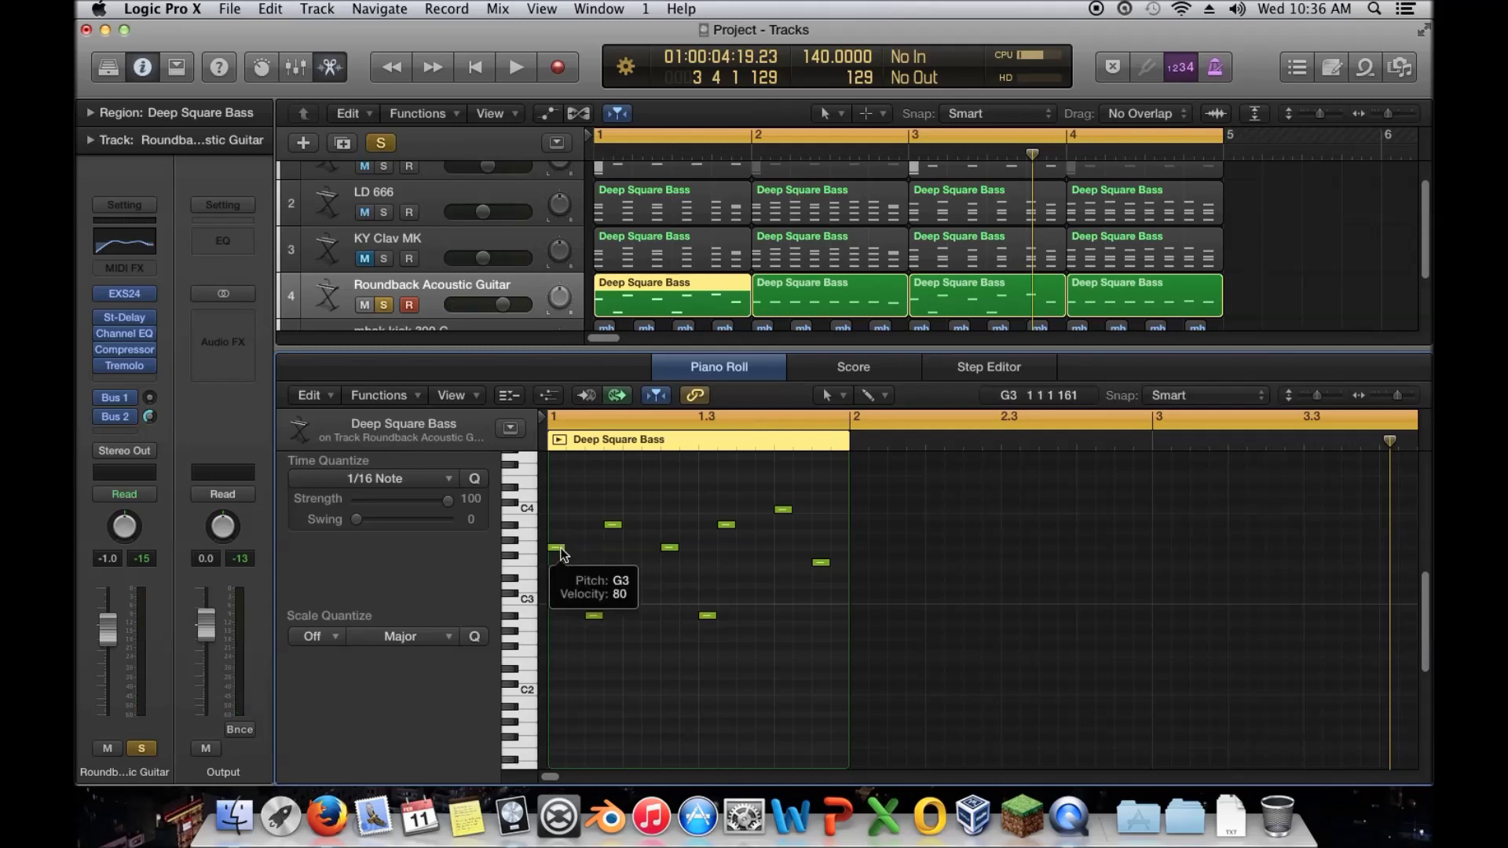
pyautogui.click(615, 526)
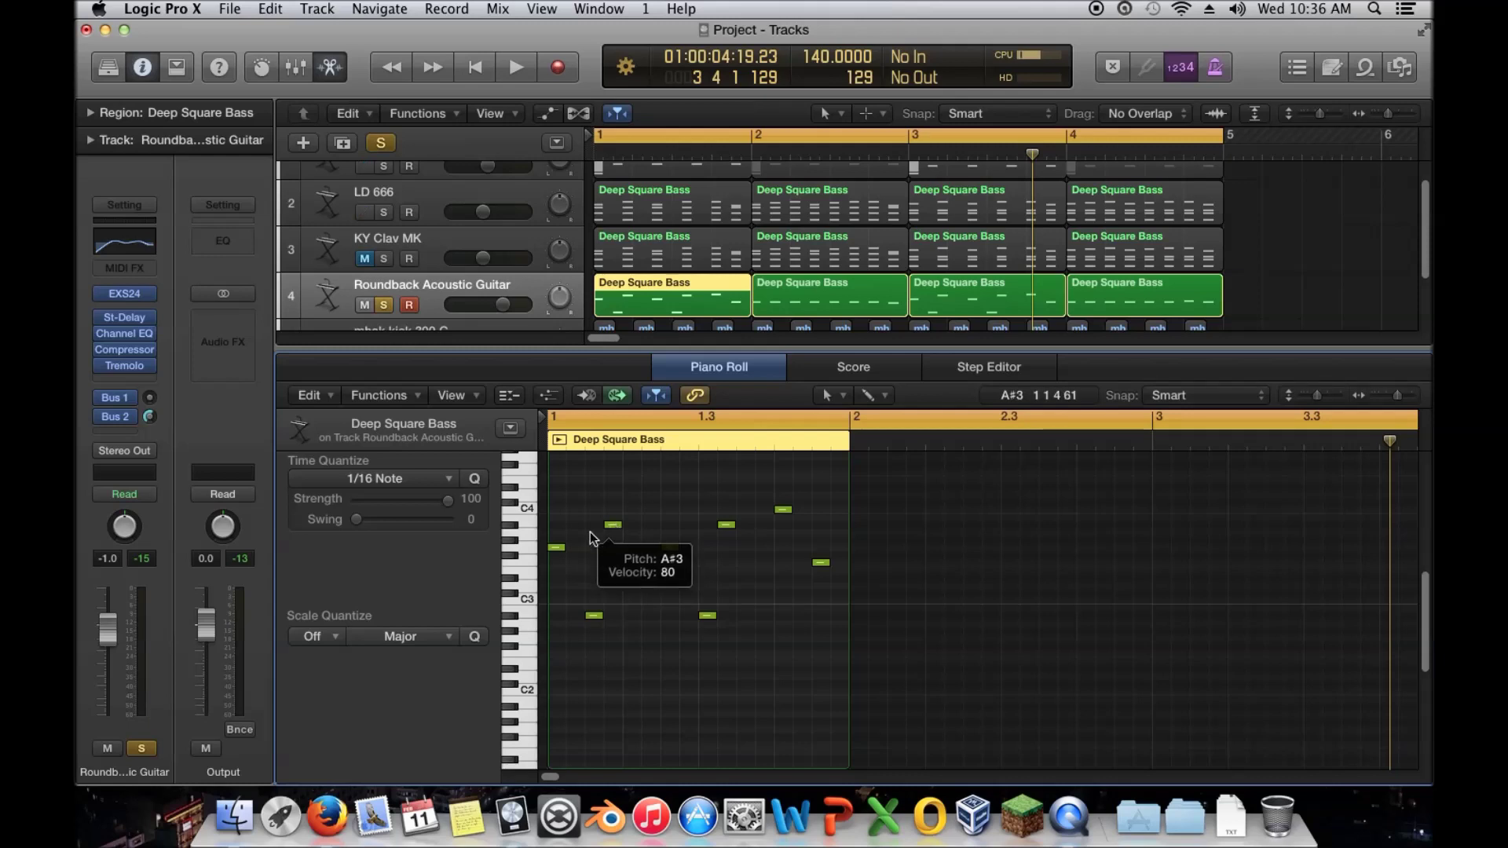
pyautogui.click(559, 549)
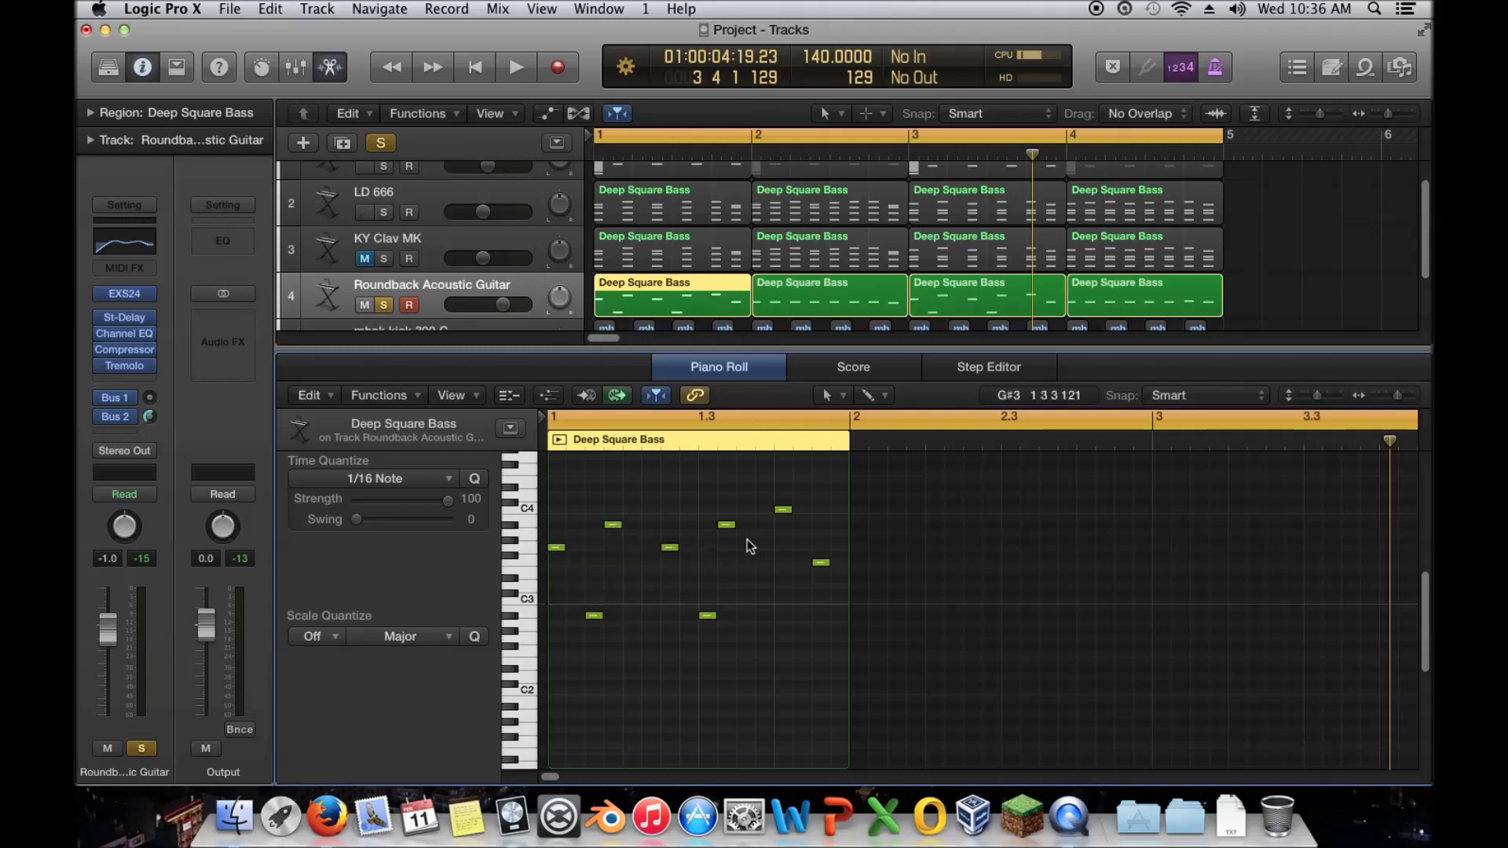
pyautogui.moveTo(658, 561); pyautogui.dragTo(801, 500)
pyautogui.click(708, 616)
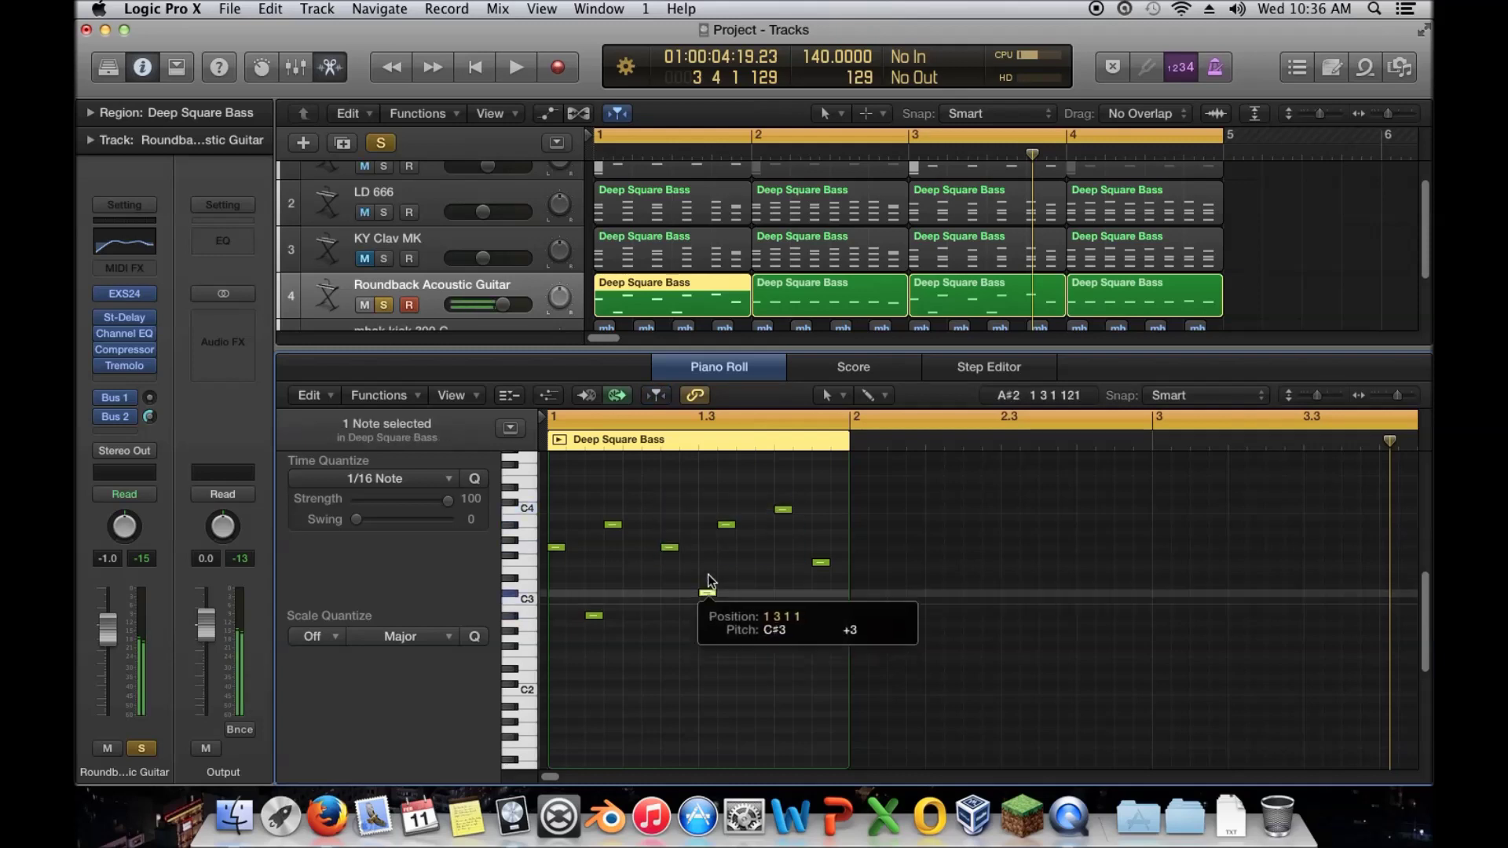
pyautogui.moveTo(658, 561); pyautogui.dragTo(807, 492)
pyautogui.click(770, 539)
pyautogui.click(670, 548)
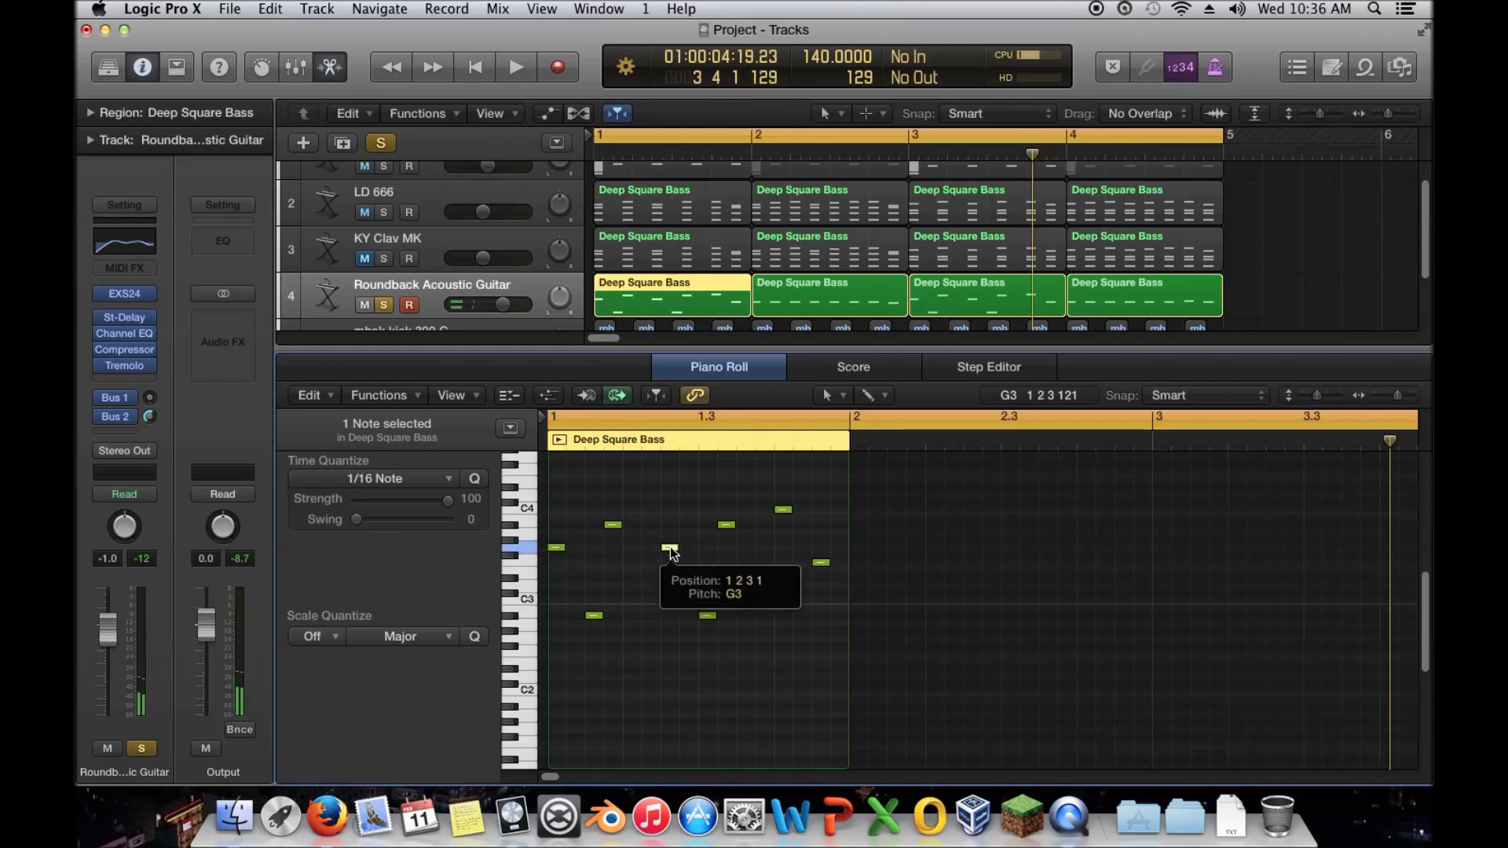
# Examine the first Classic Analog Bass region in the Piano Roll and check the pitch of its second bass note
pyautogui.scroll(2, 672, 280)
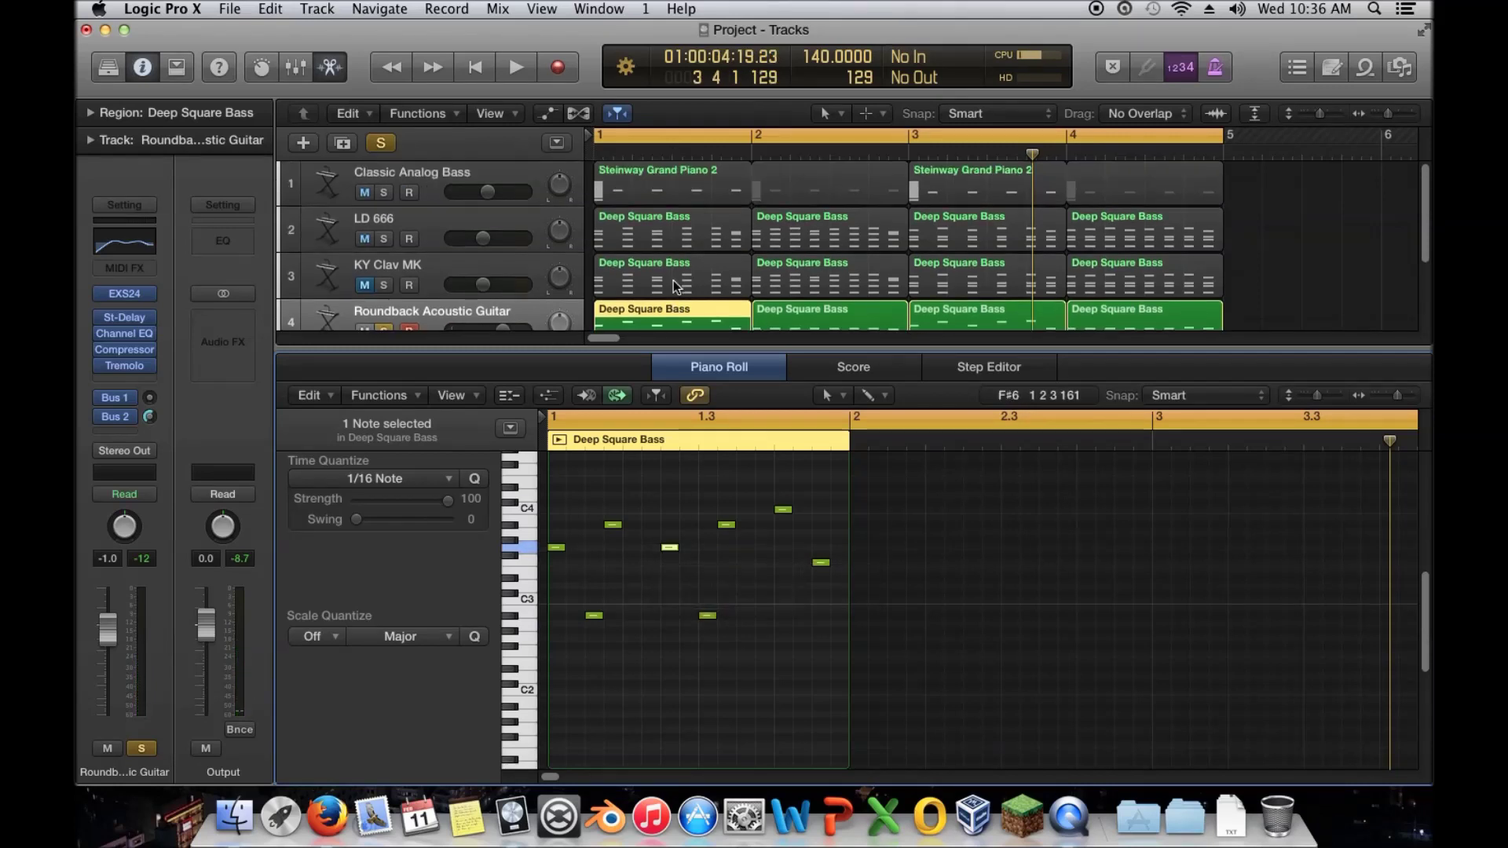
pyautogui.click(686, 187)
pyautogui.scroll(8, 697, 529)
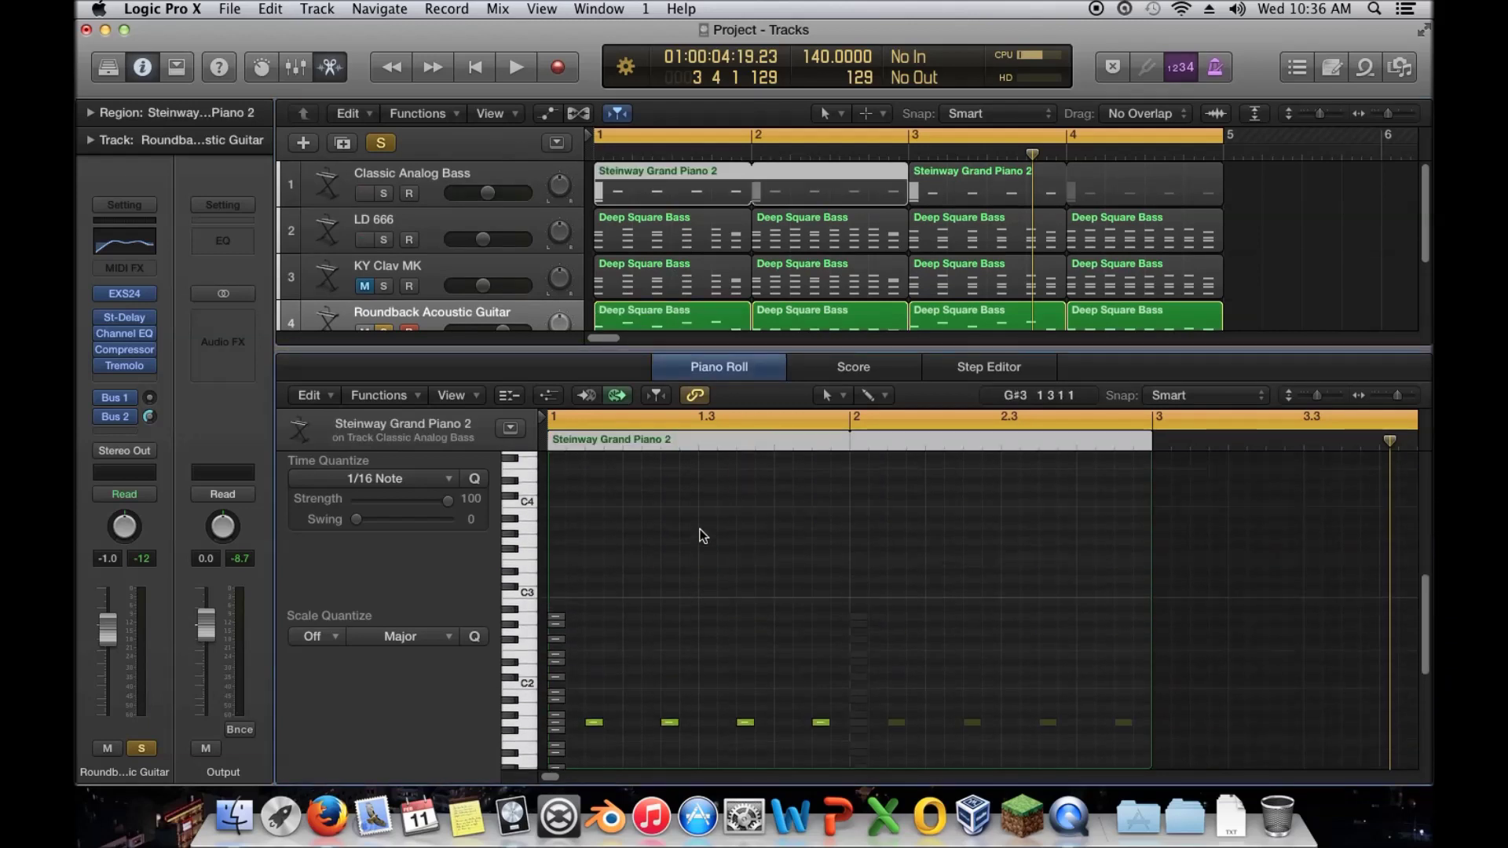
pyautogui.scroll(-6, 700, 528)
pyautogui.click(670, 569)
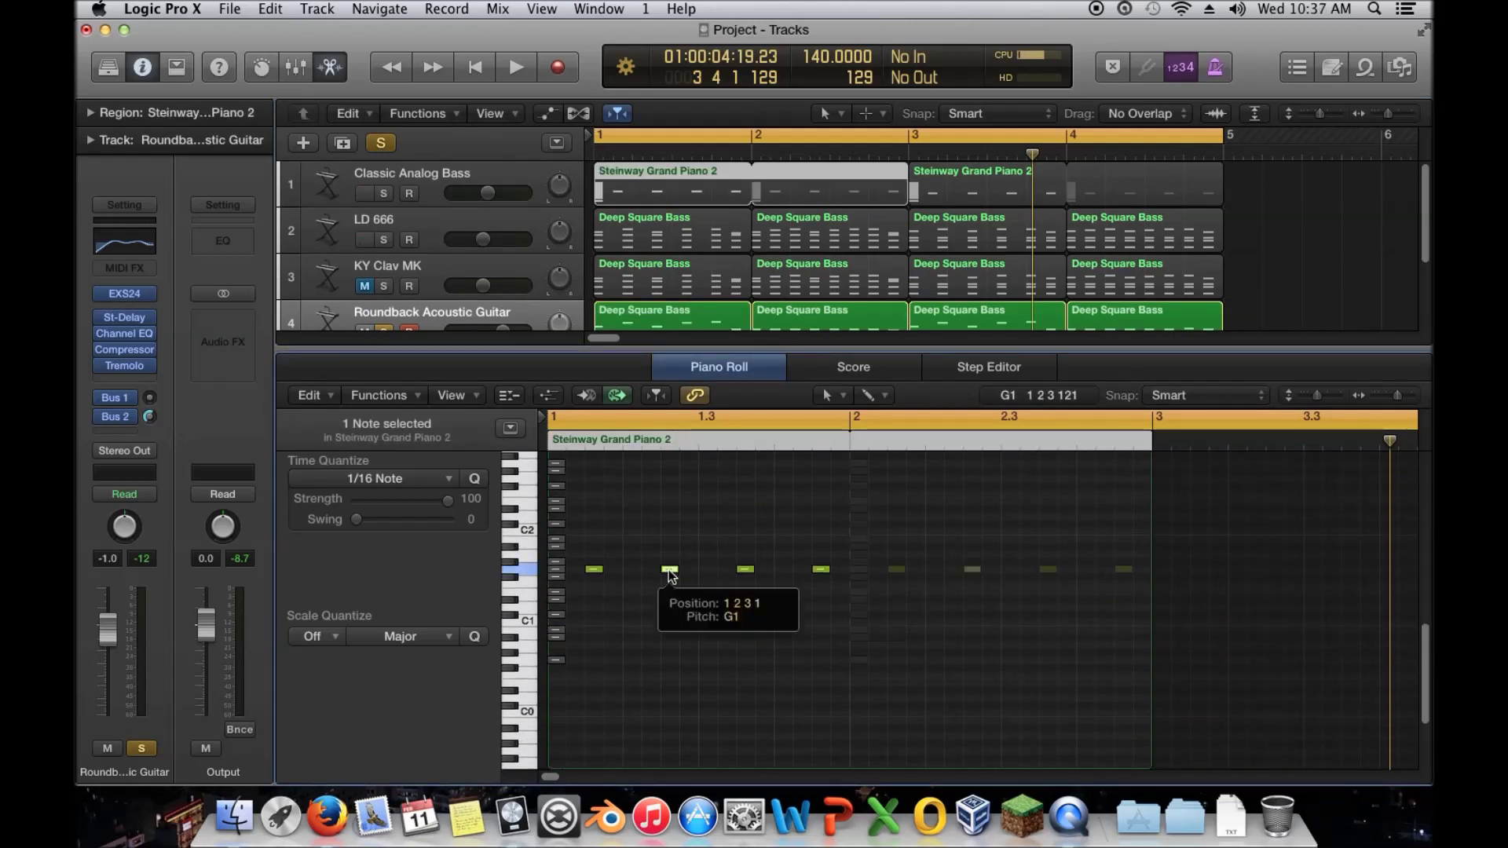
# Show the first LD 666 region in the Piano Roll and inspect the lower notes of its third chord
pyautogui.click(652, 211)
pyautogui.scroll(4, 673, 574)
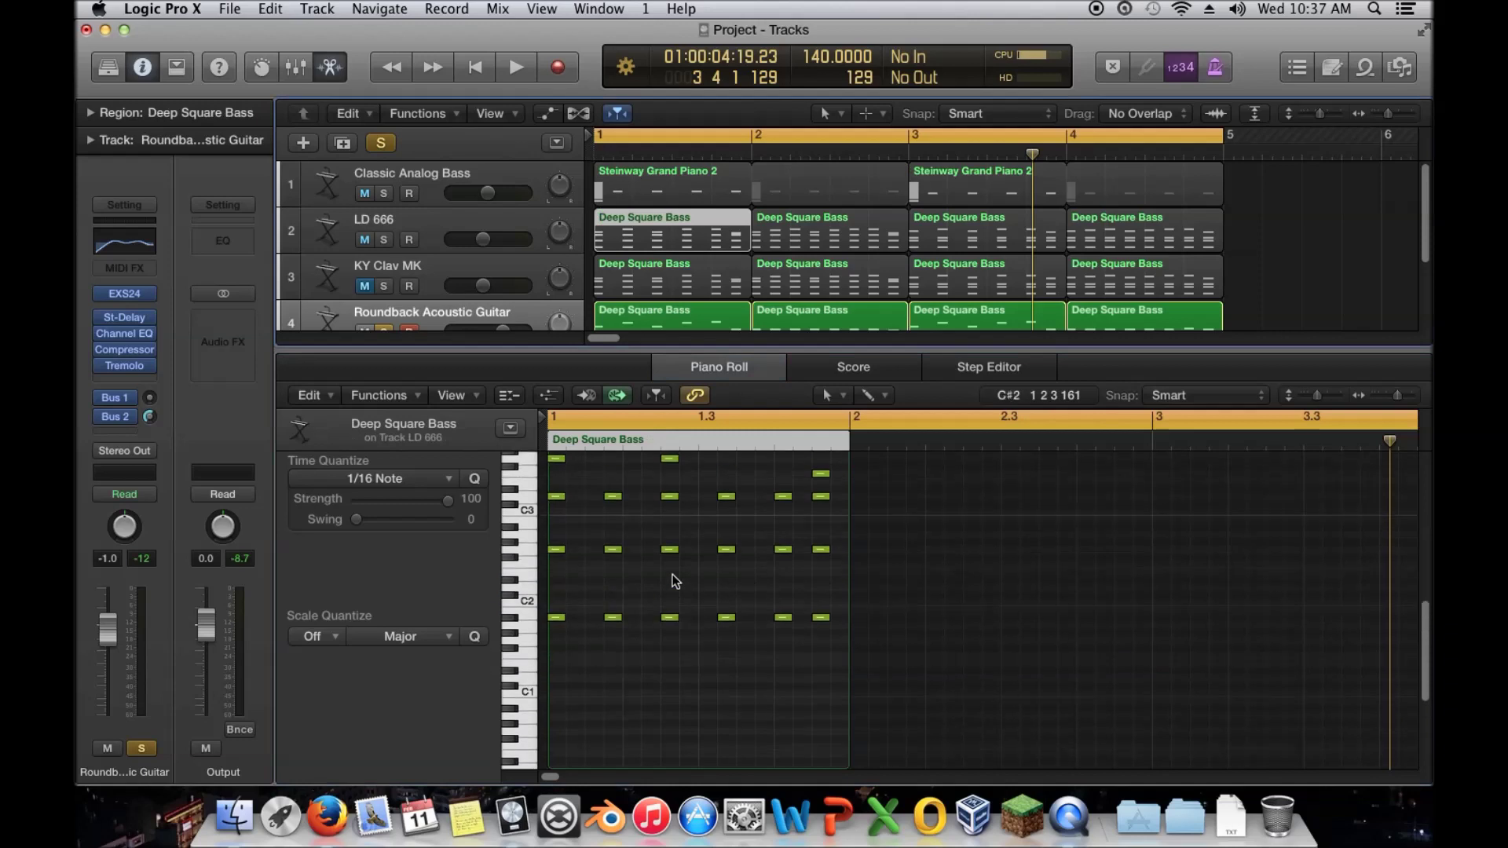
pyautogui.click(669, 628)
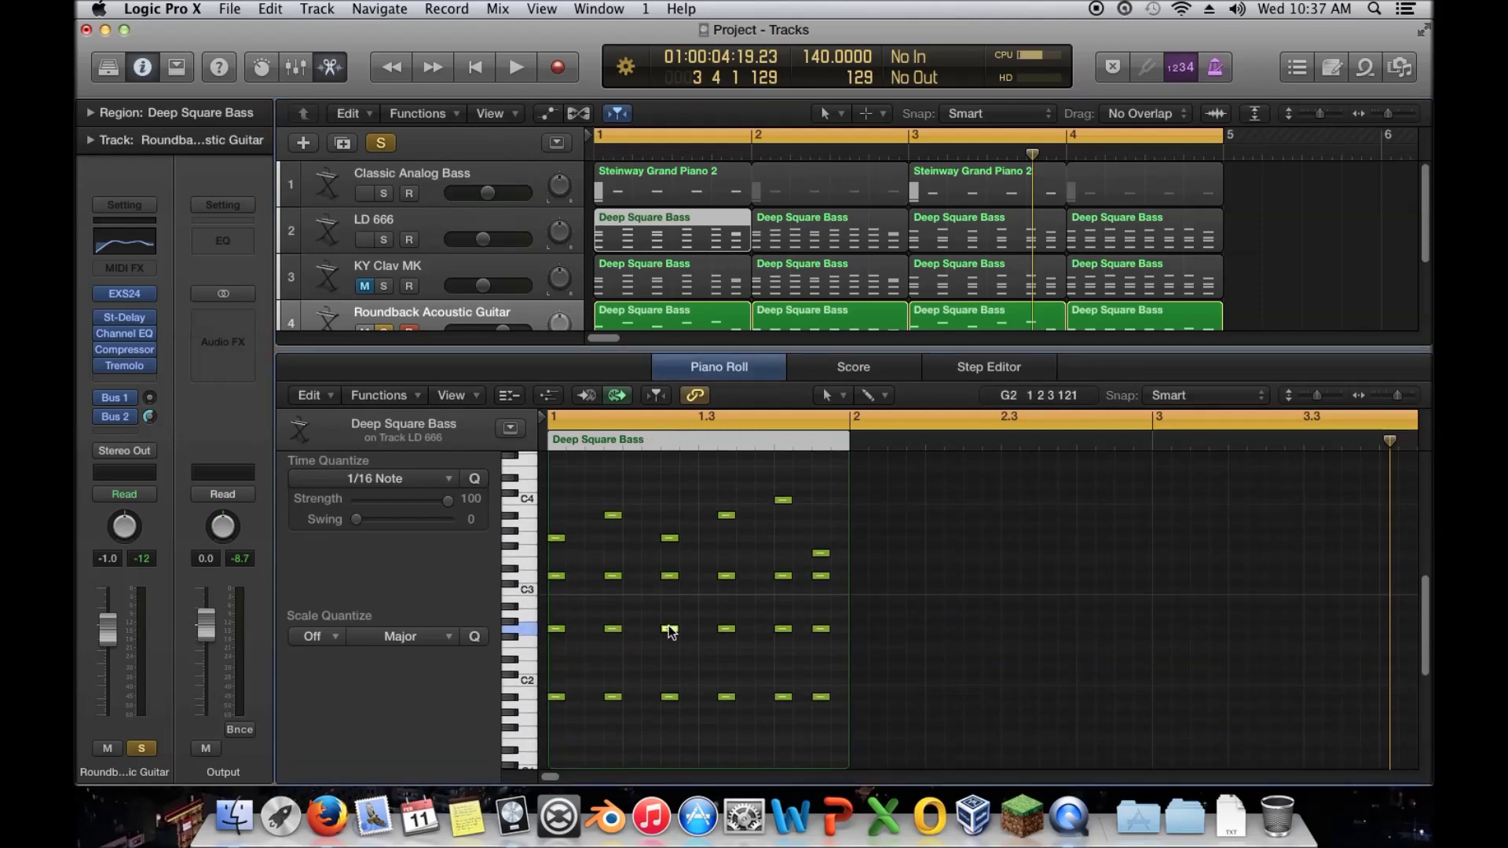
pyautogui.click(671, 698)
pyautogui.hotkey('shift', 'alt', 'Up')
pyautogui.hotkey('shift', 'alt', 'Down')
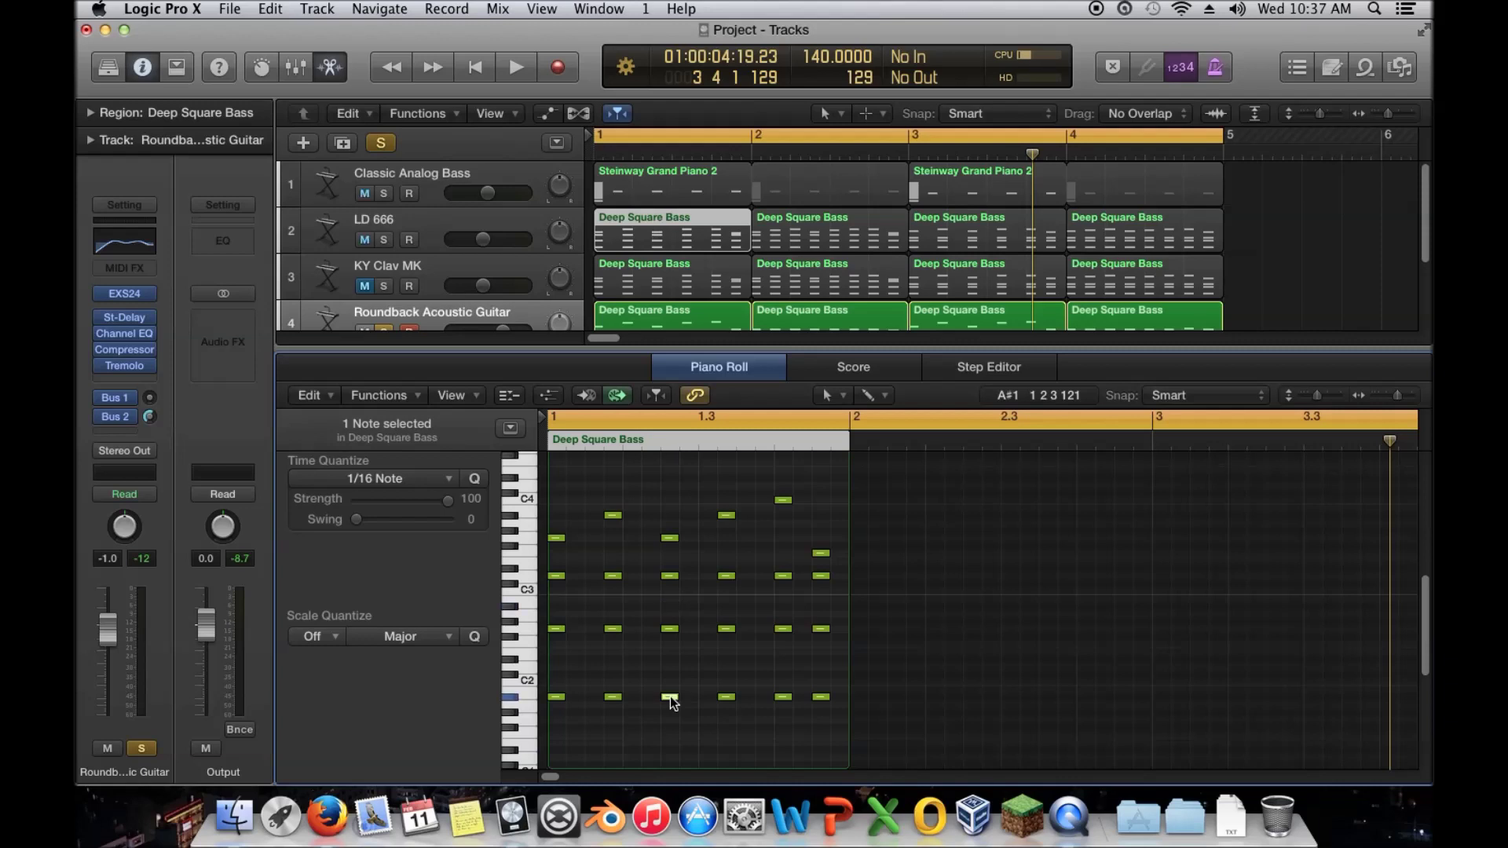
# Check the second-lowest note of the third LD 666 chord, hide the Piano Roll, and unsolo the Roundback Acoustic Guitar track
pyautogui.click(669, 629)
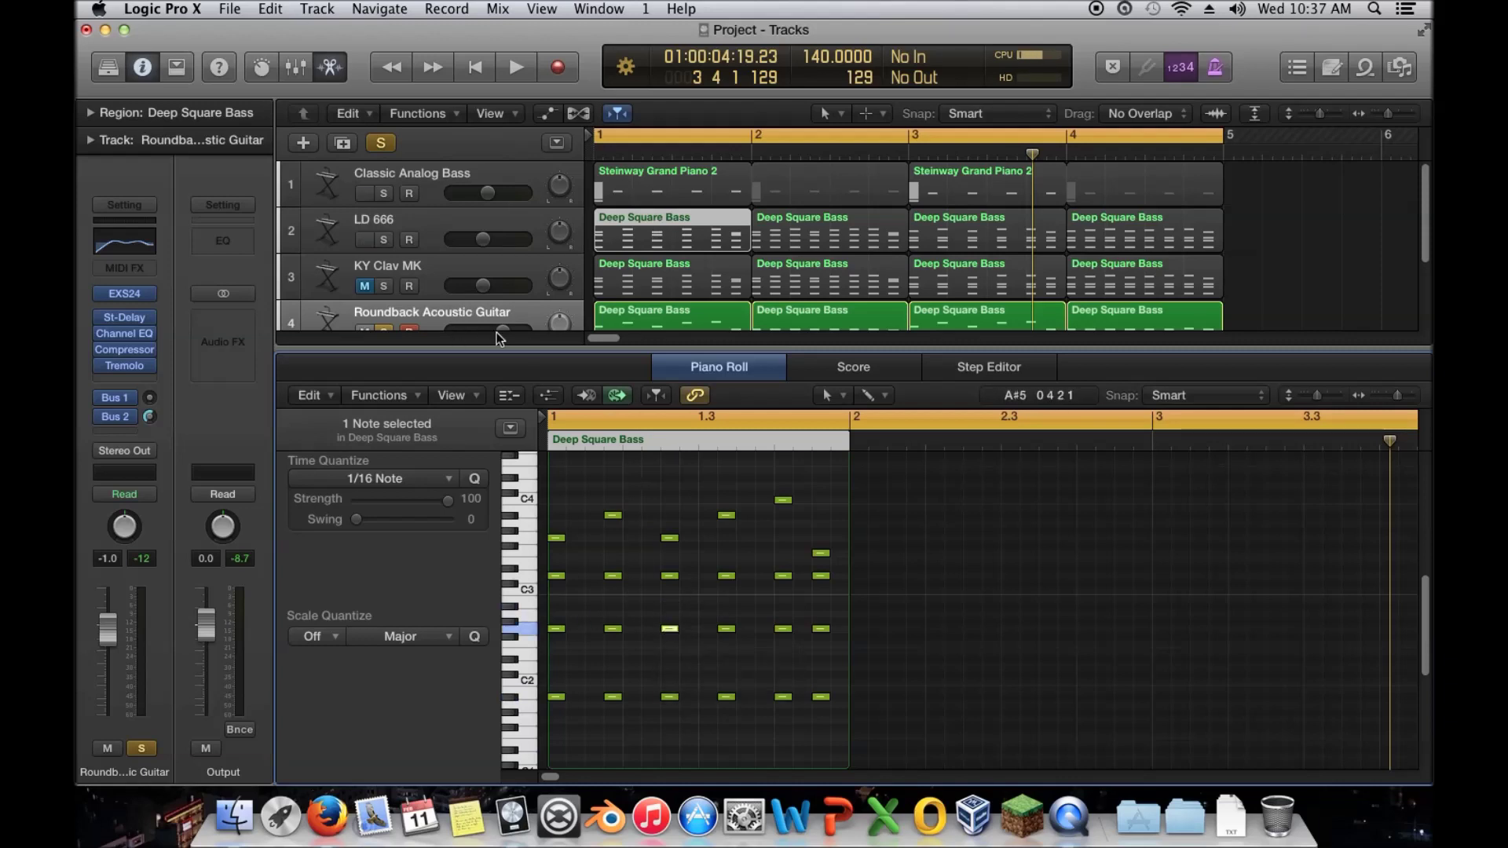
pyautogui.press('e')
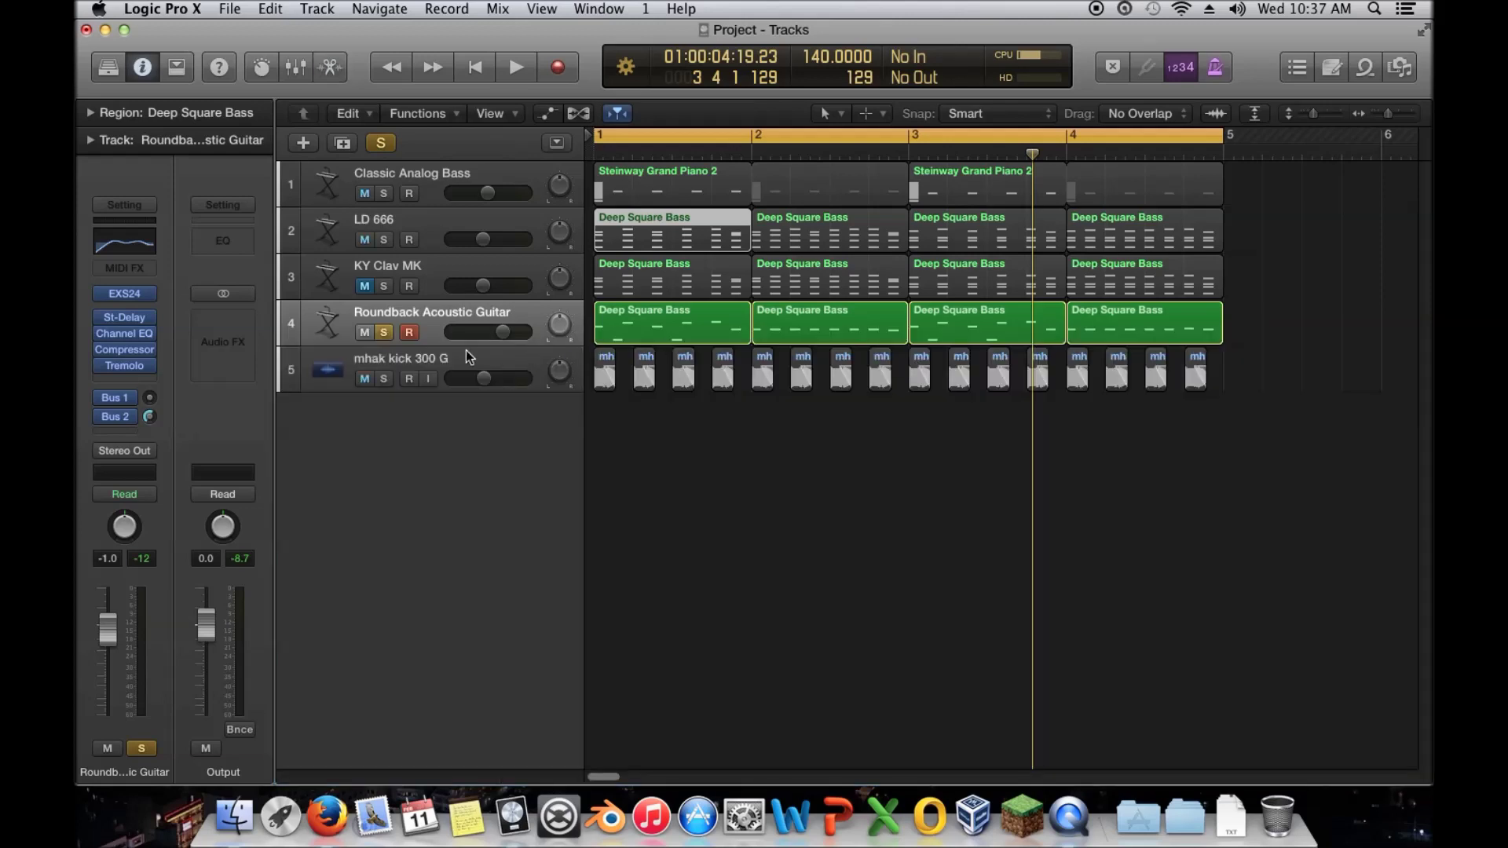
pyautogui.click(383, 331)
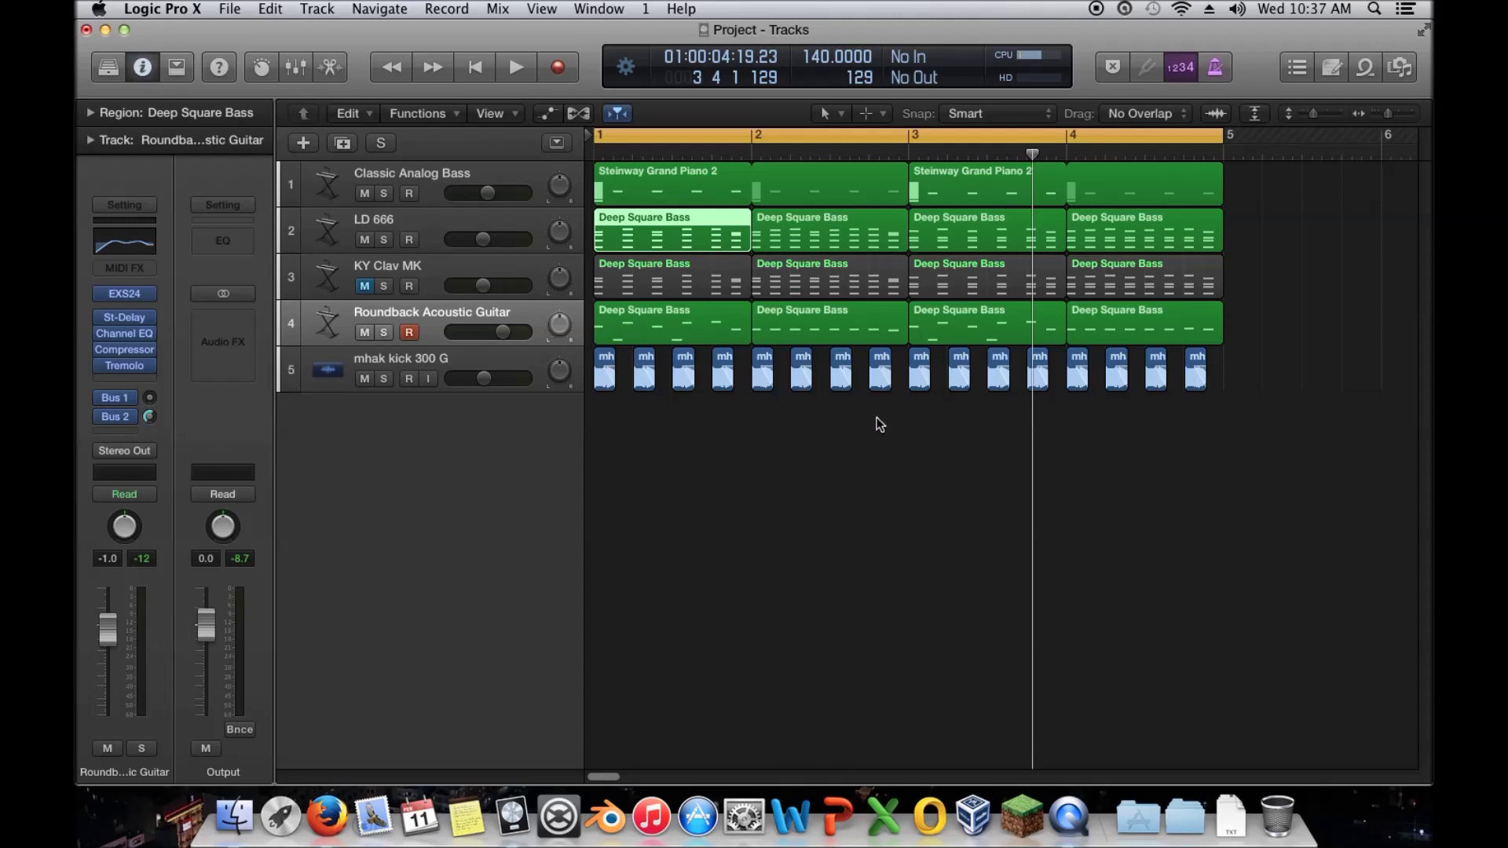
# Compare the first Roundback Acoustic Guitar region with the first LD 666 region in the Piano Roll to see which chord notes the melody shares
pyautogui.doubleClick(668, 323)
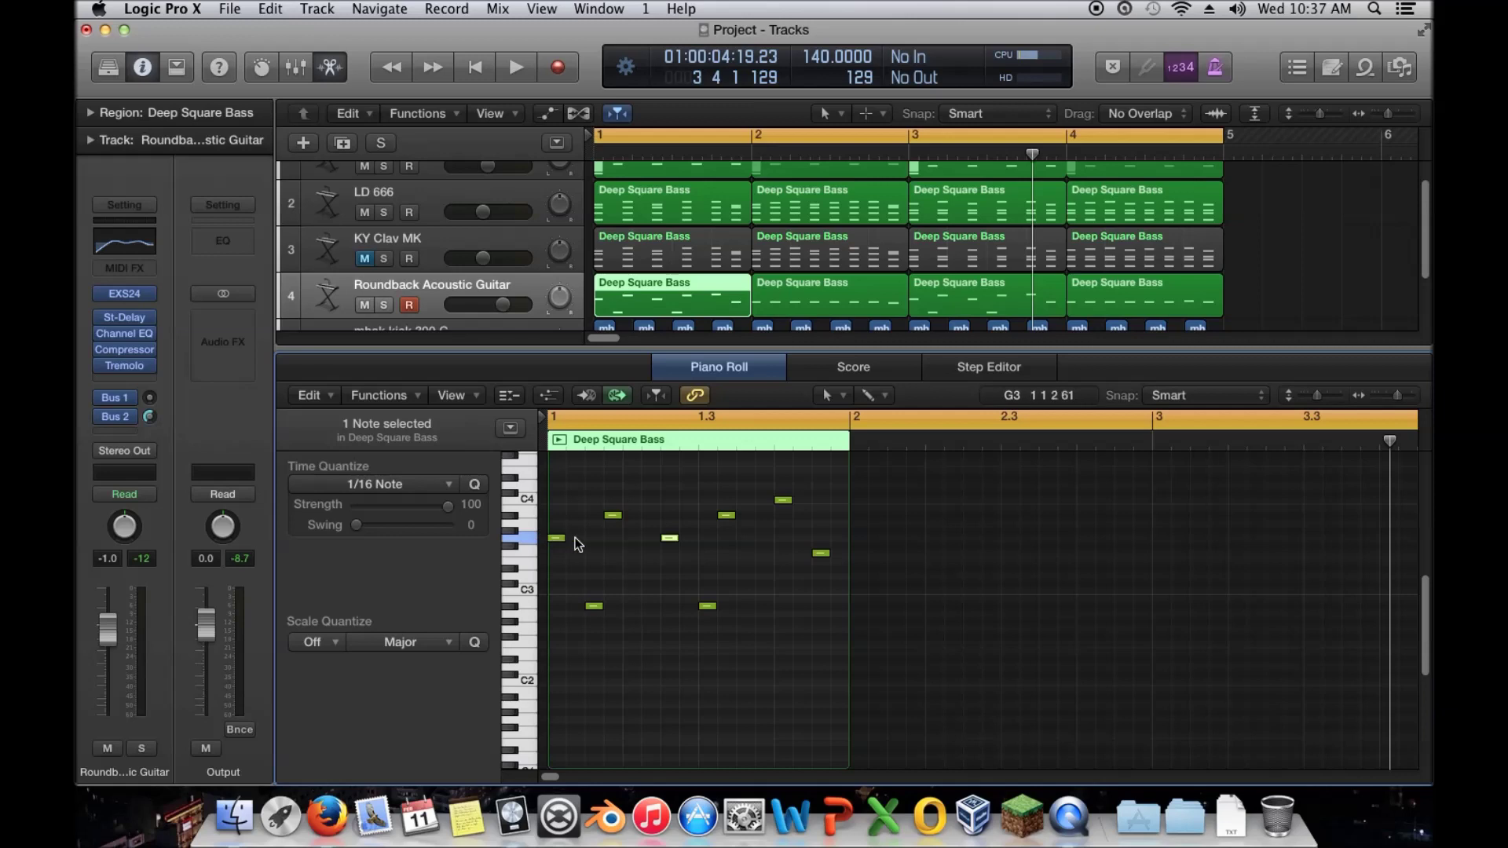
pyautogui.scroll(1, 658, 239)
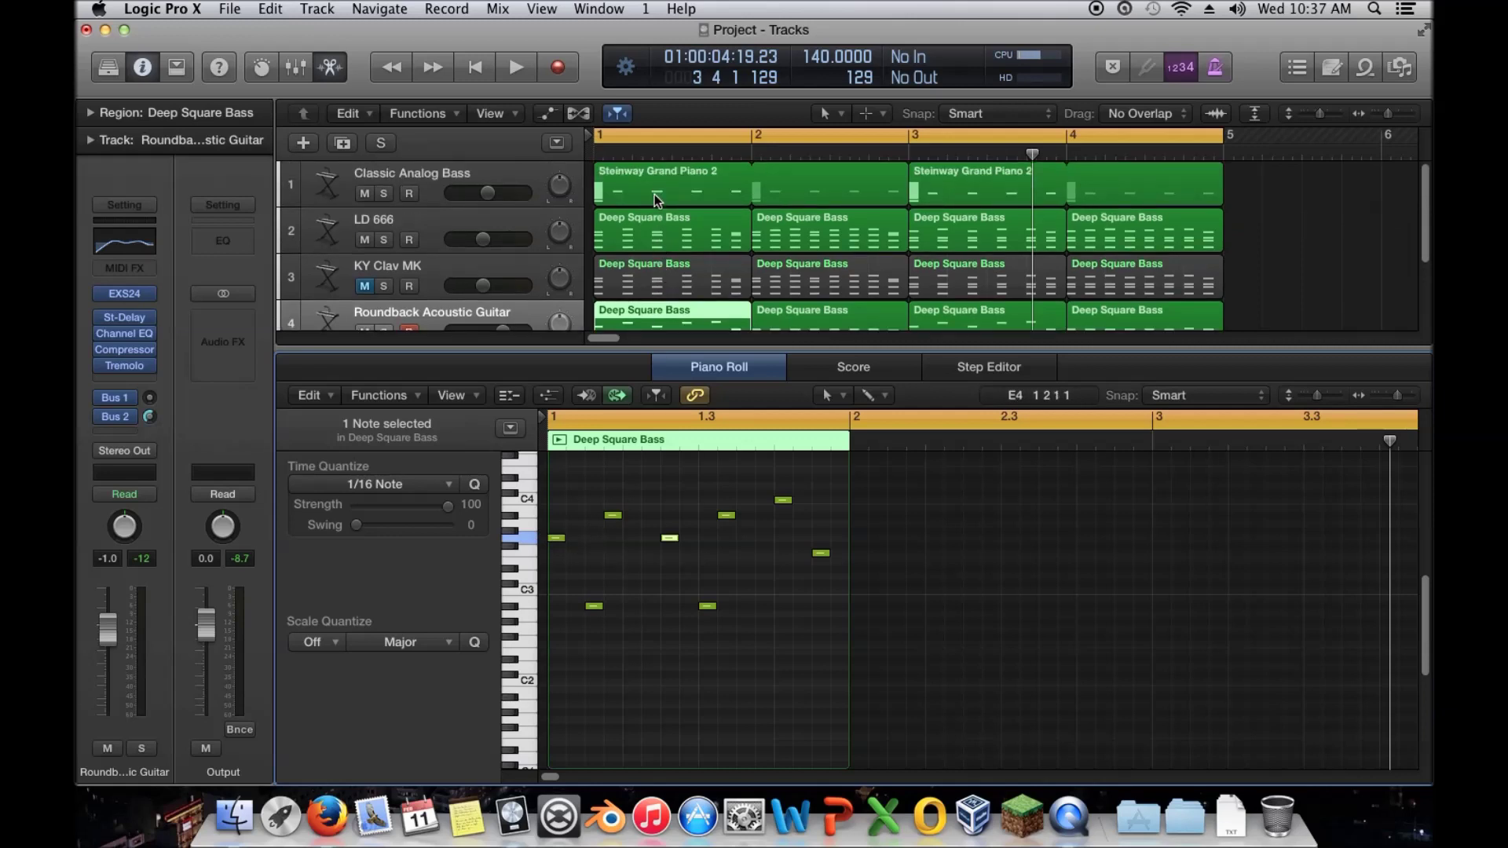
pyautogui.click(656, 240)
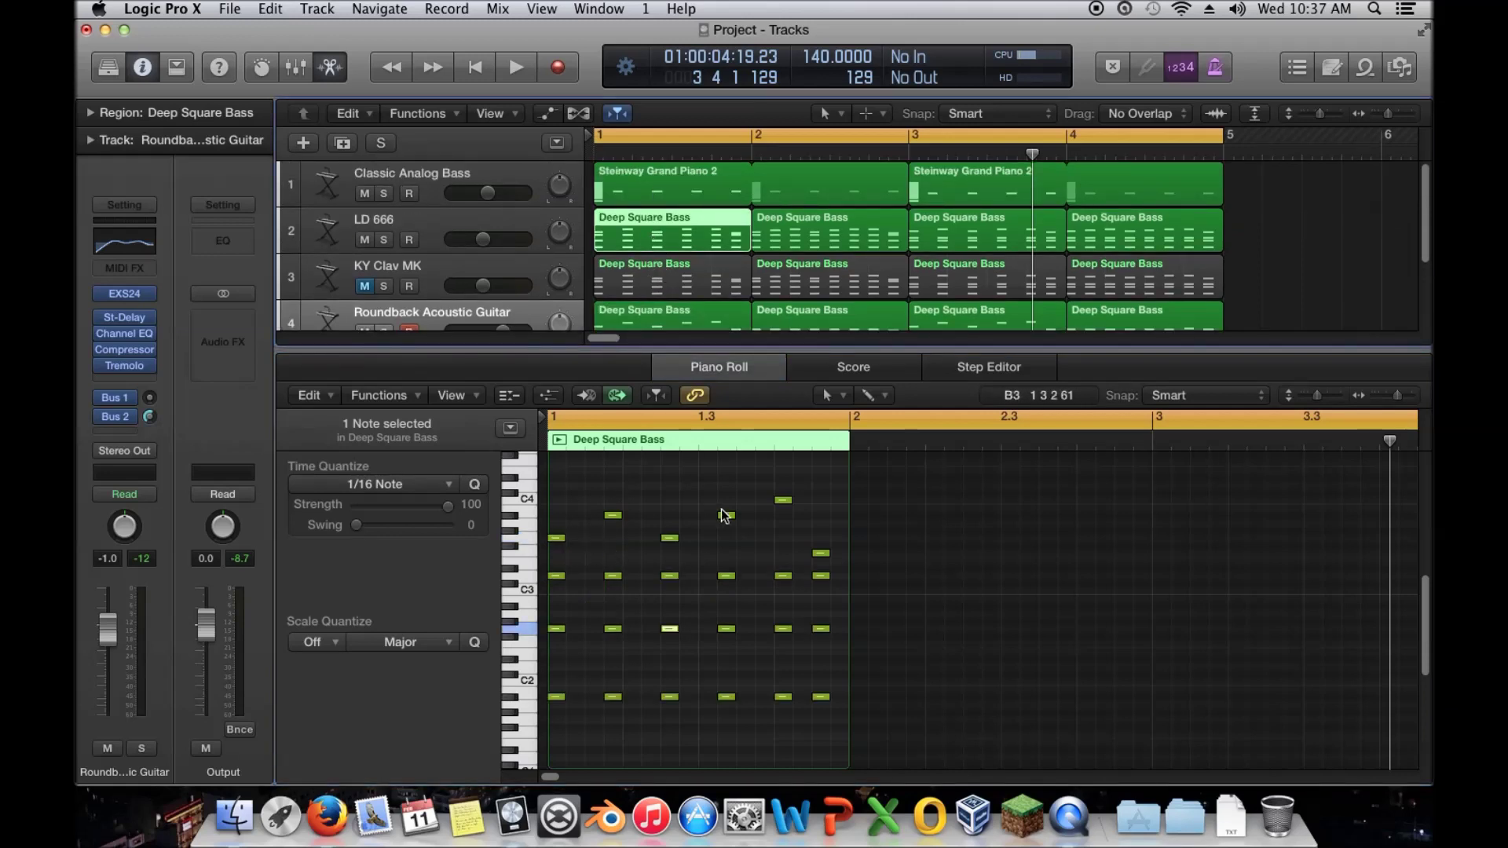
pyautogui.click(644, 317)
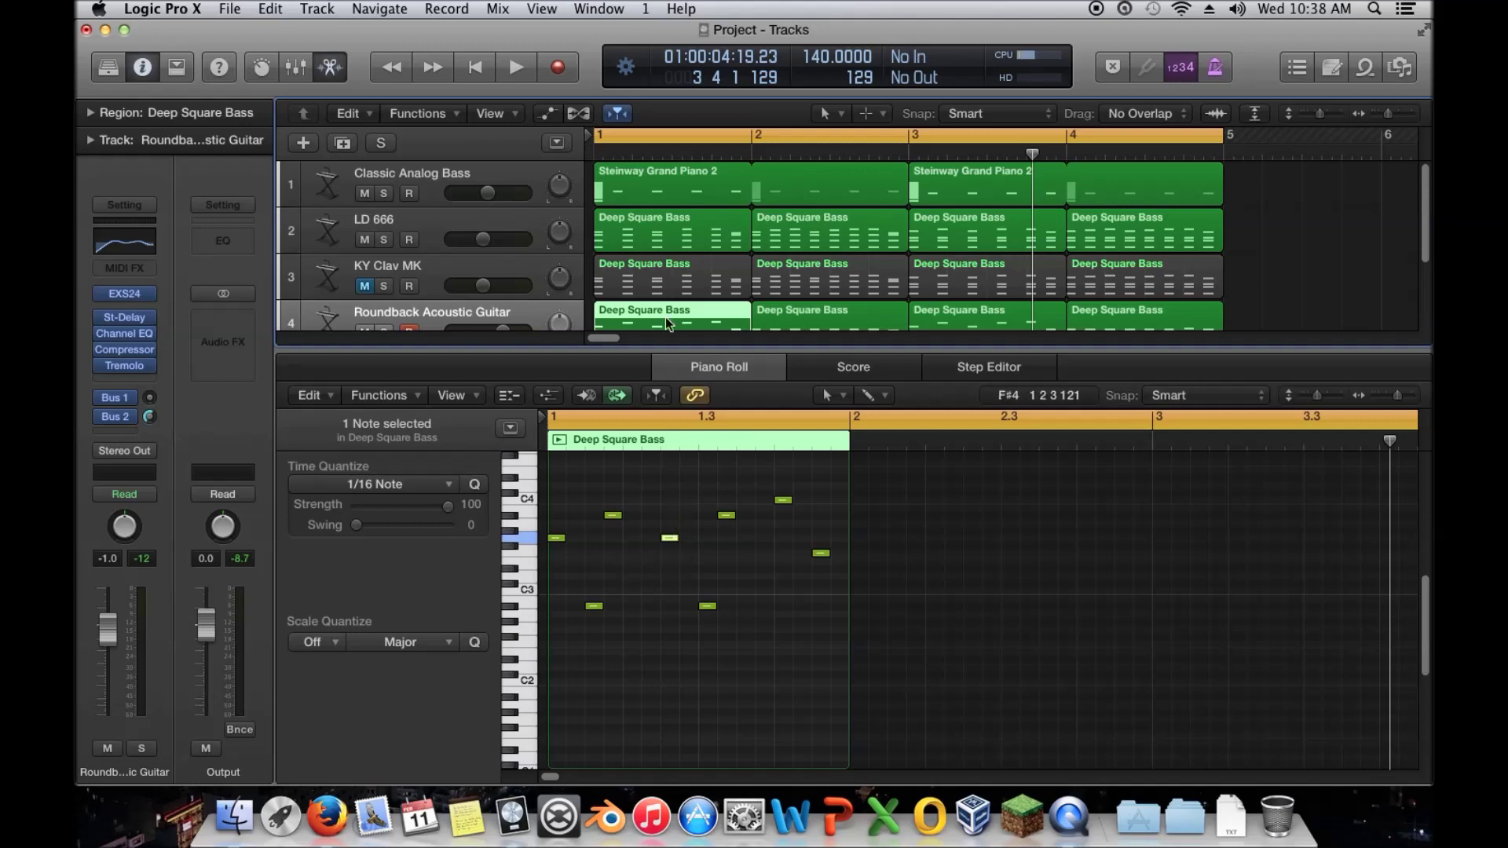
pyautogui.scroll(-1, 660, 244)
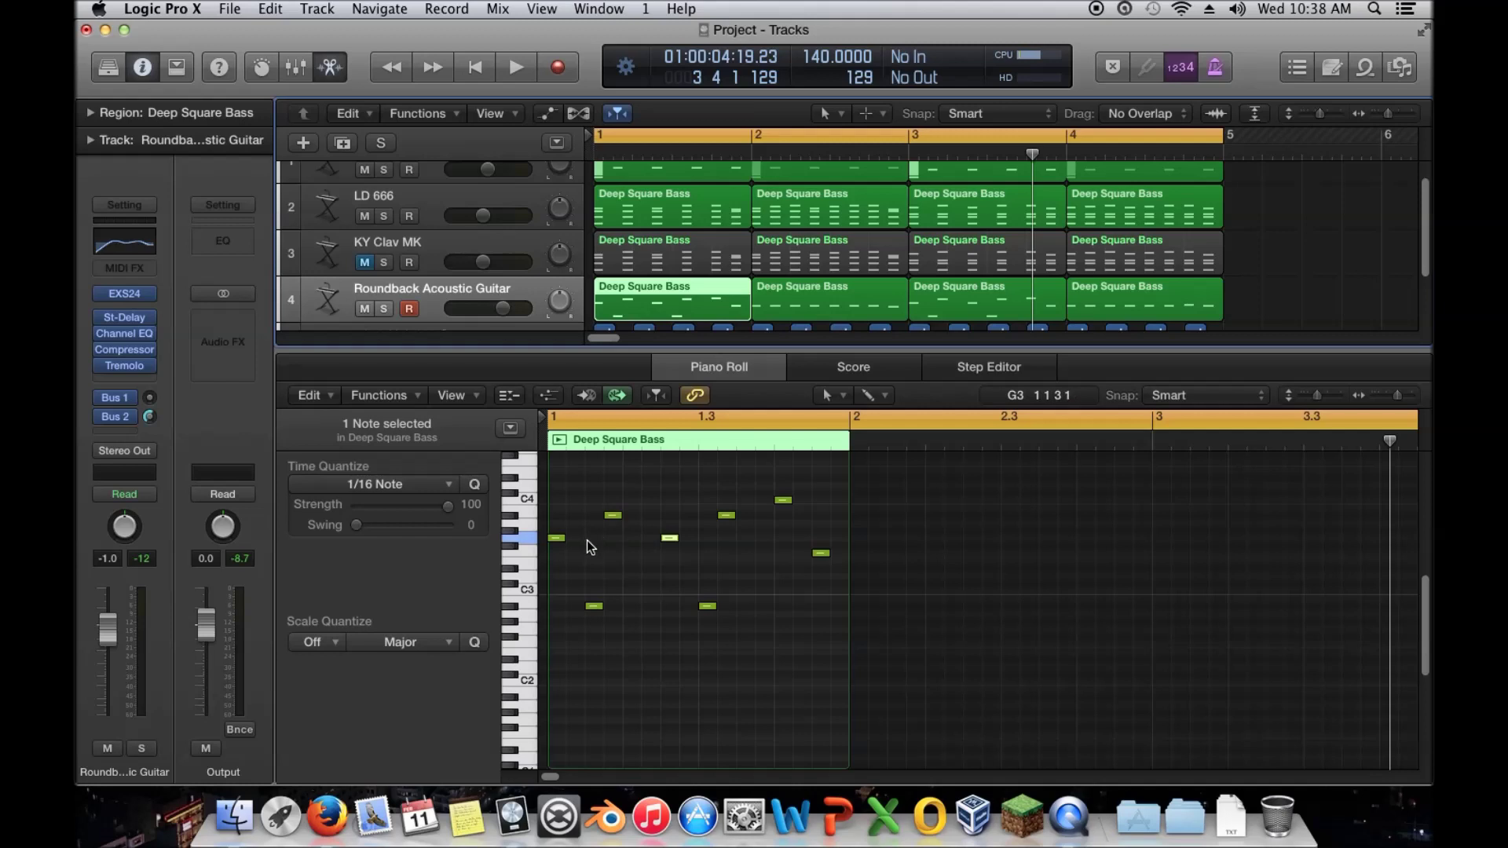
pyautogui.scroll(1, 632, 188)
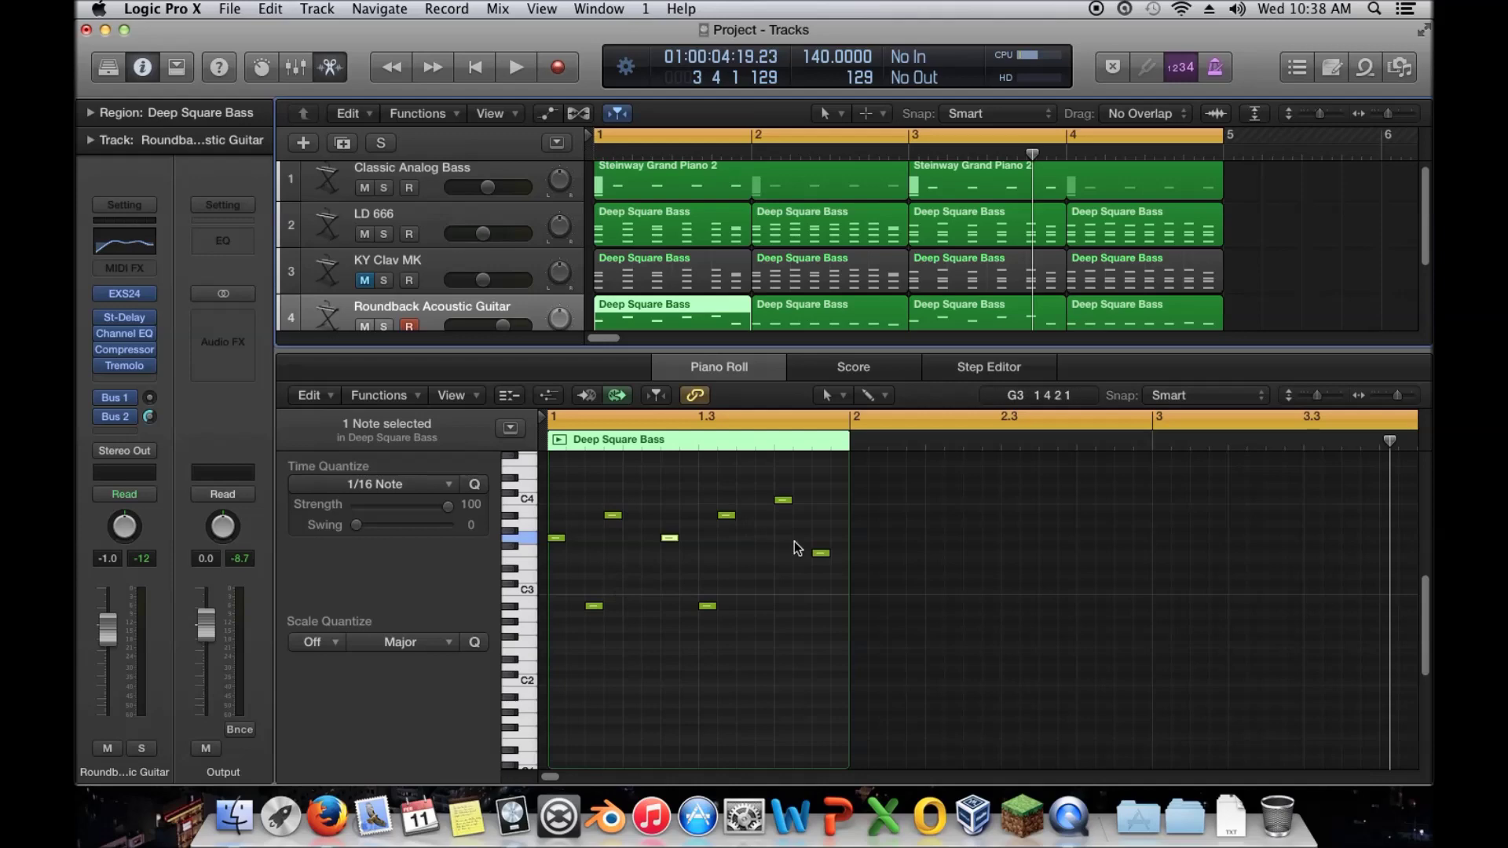
# Deselect the guitar notes, show the on-screen keyboard to examine the note spacing, and close it
pyautogui.click(582, 493)
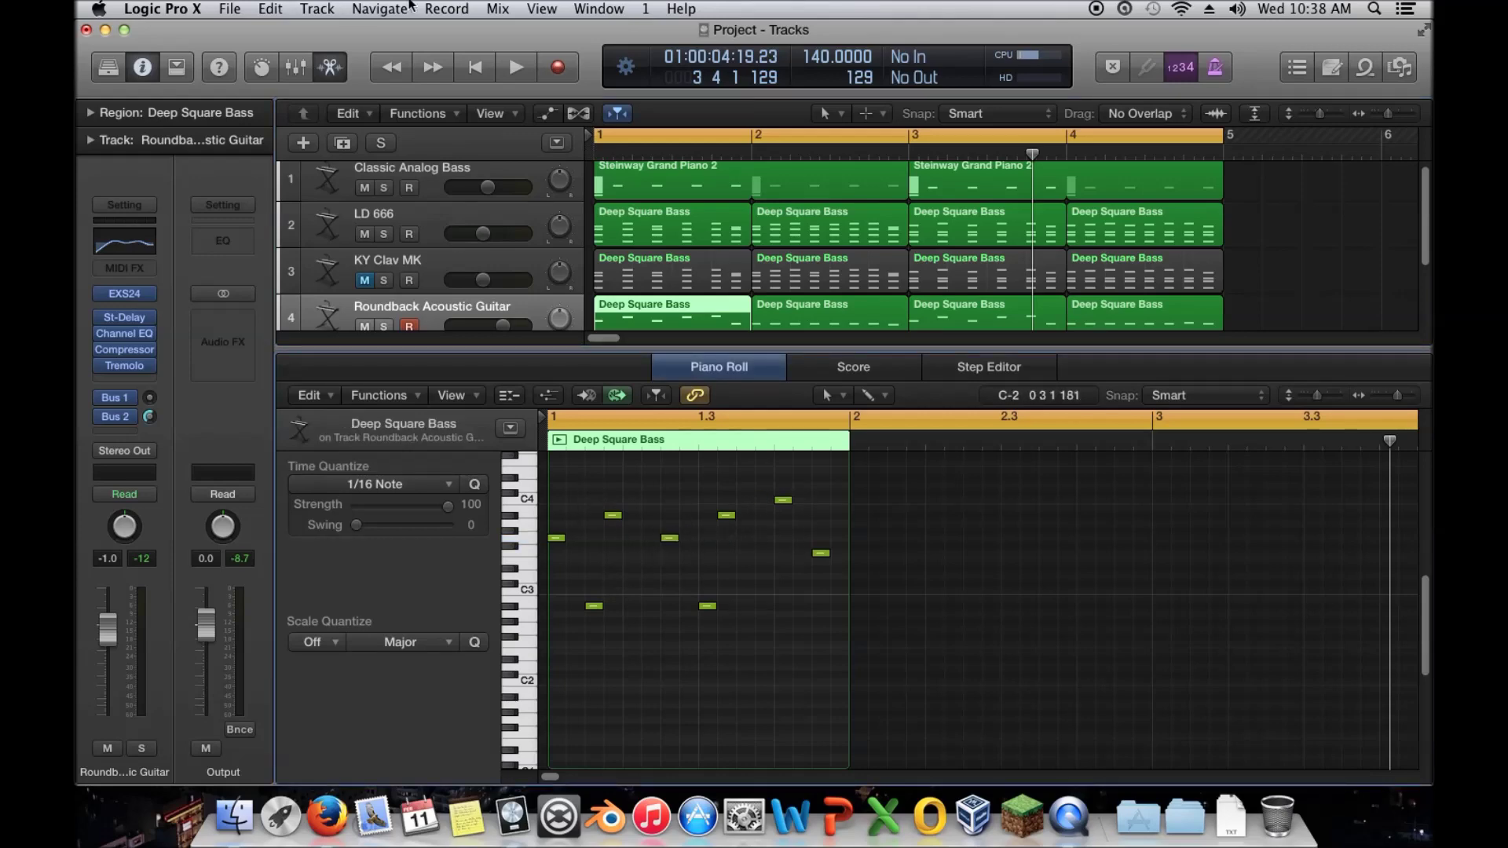
pyautogui.click(408, 8)
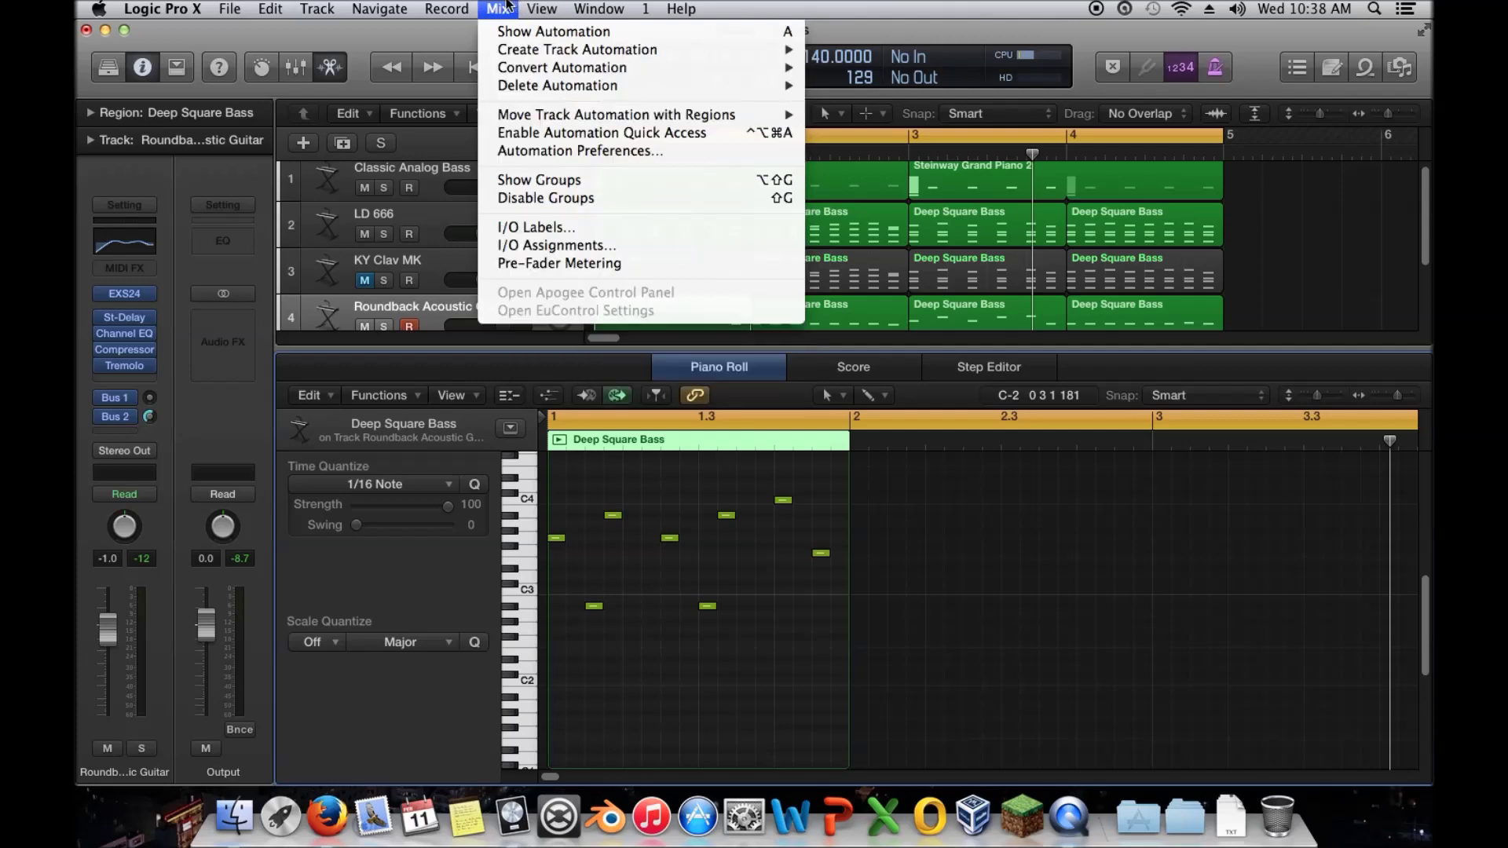
pyautogui.moveTo(598, 8)
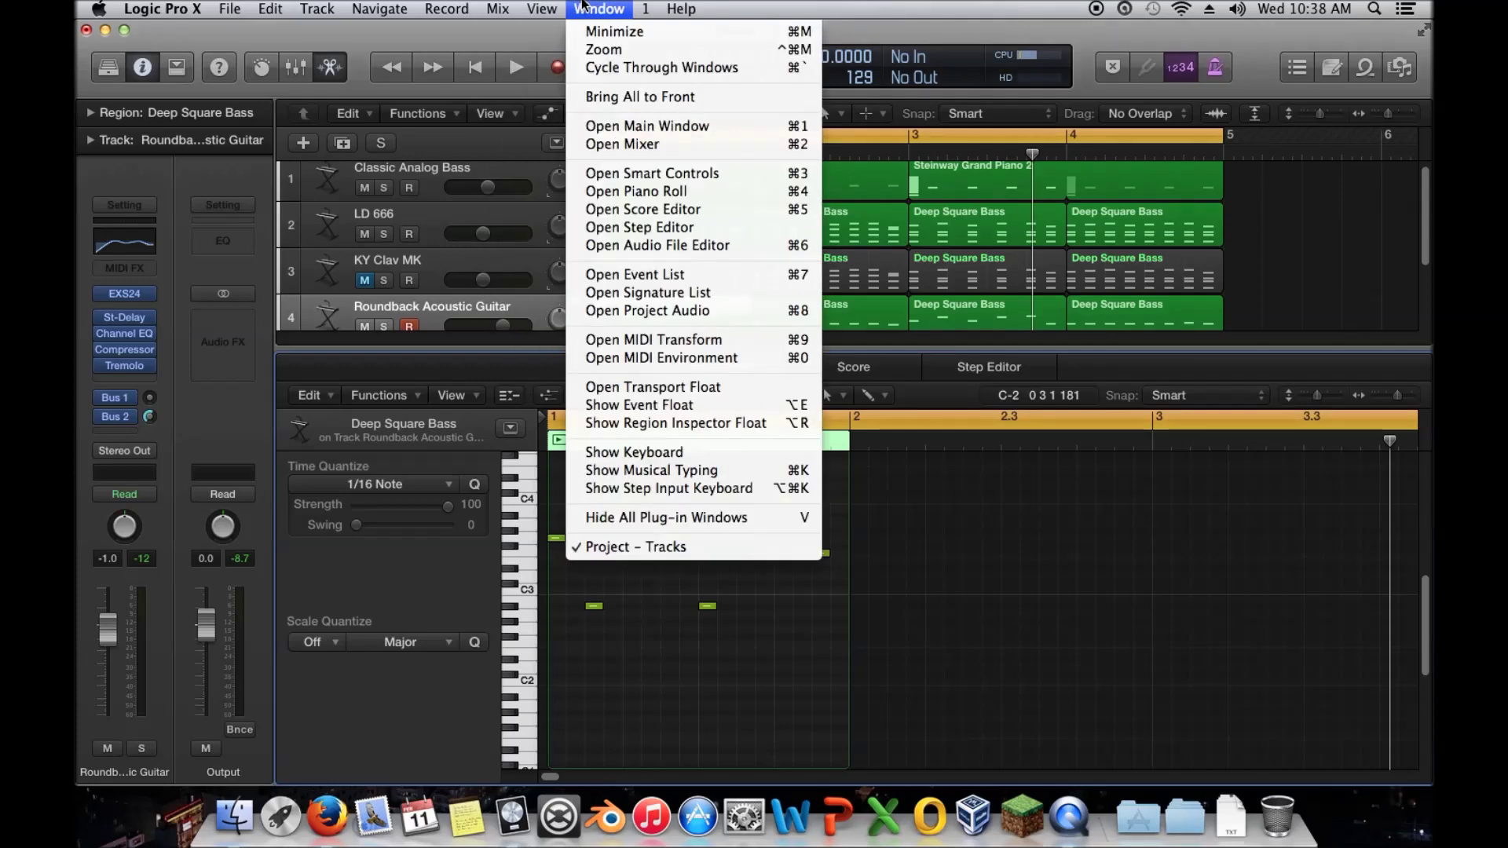
pyautogui.click(624, 455)
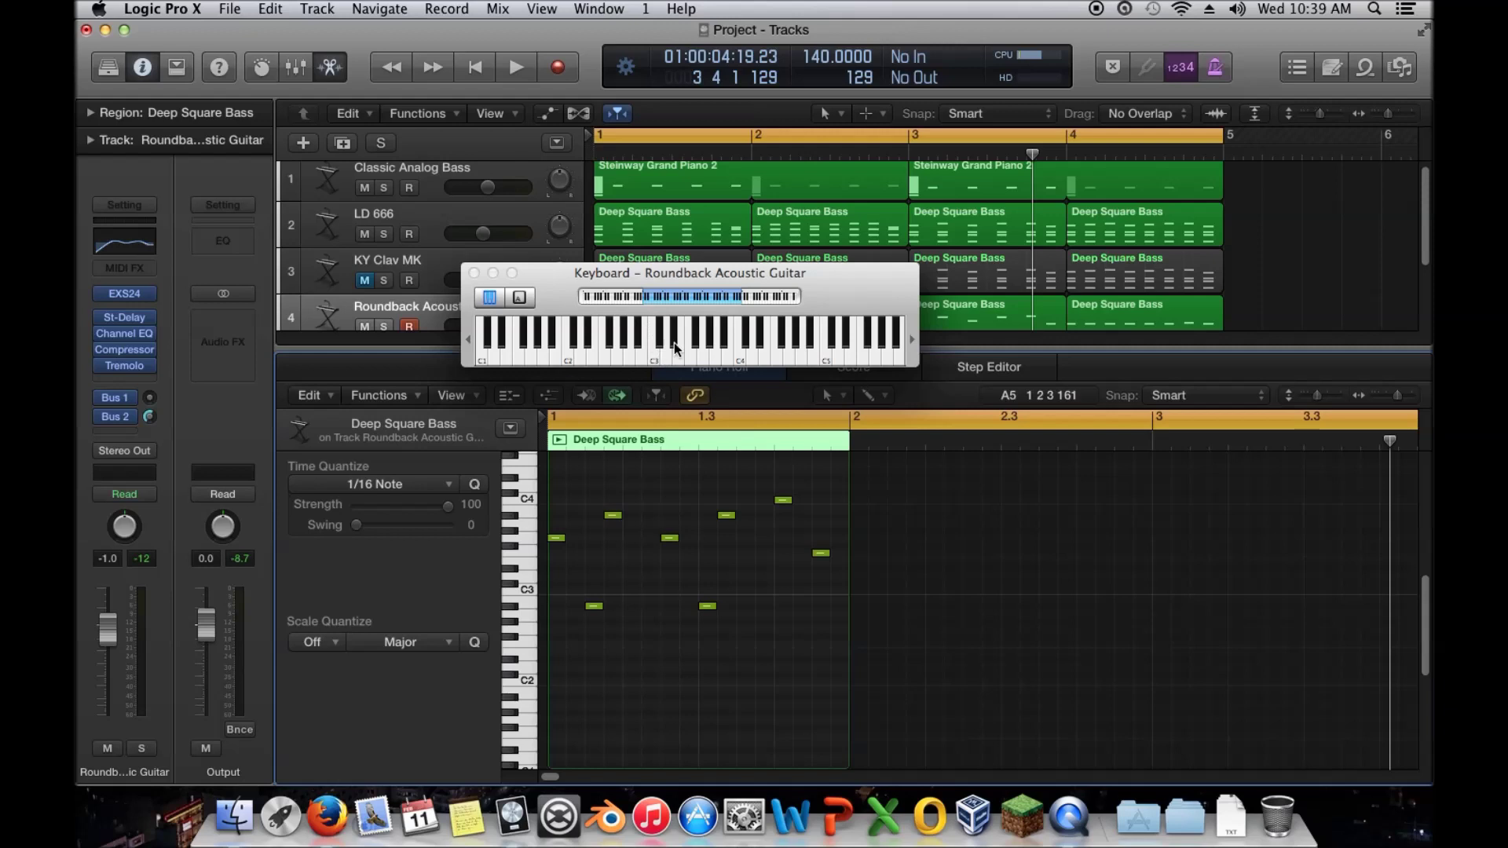
pyautogui.click(474, 273)
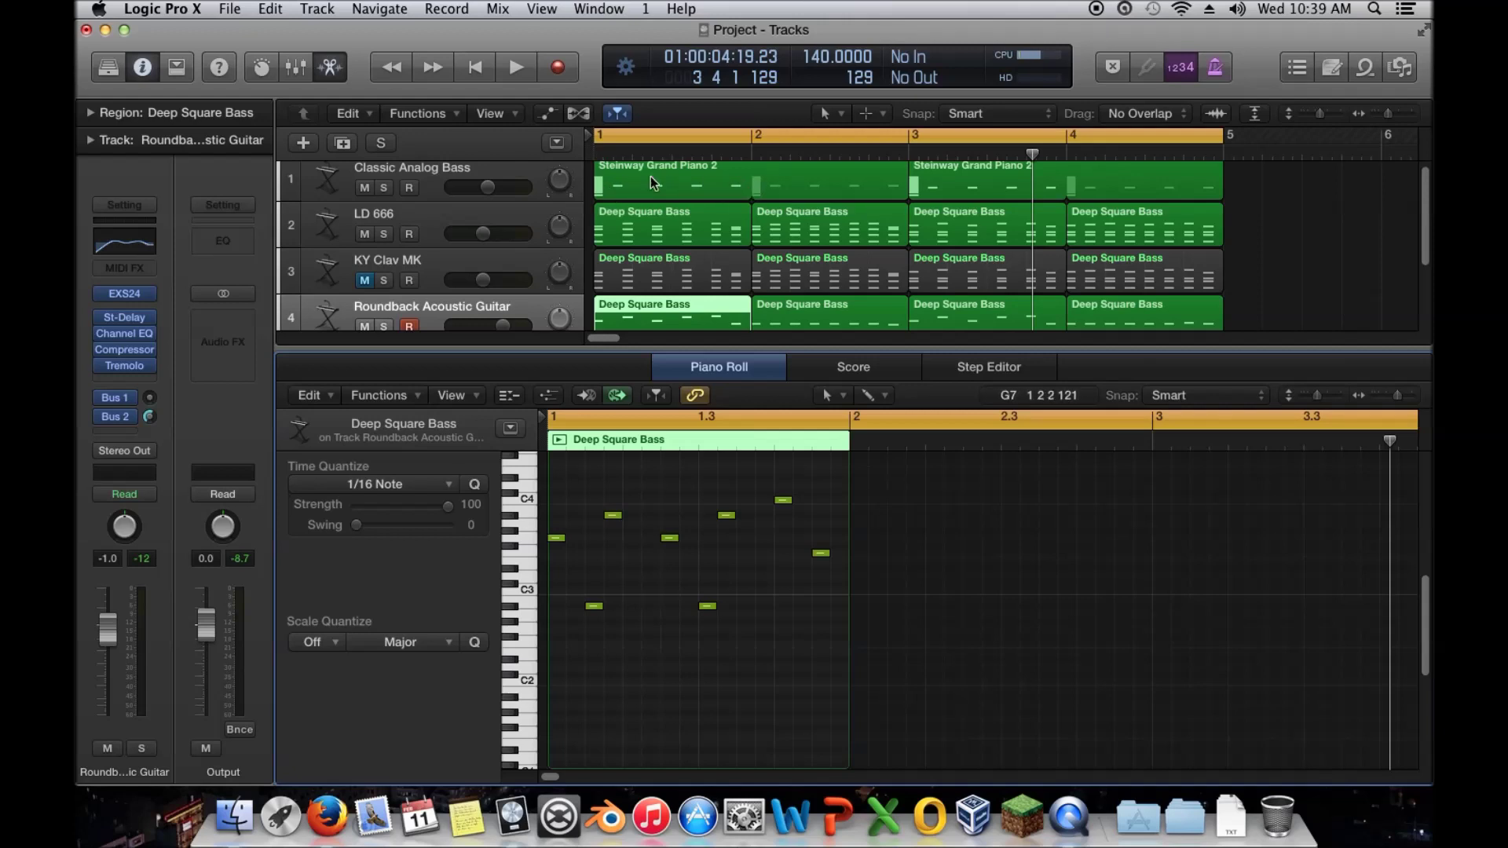
# Audition the top notes of the first two chords in the first LD 666 region an octave lower, restoring each to its original pitch
pyautogui.click(647, 235)
pyautogui.click(557, 538)
pyautogui.hotkey('alt', 'shift', 'Down')
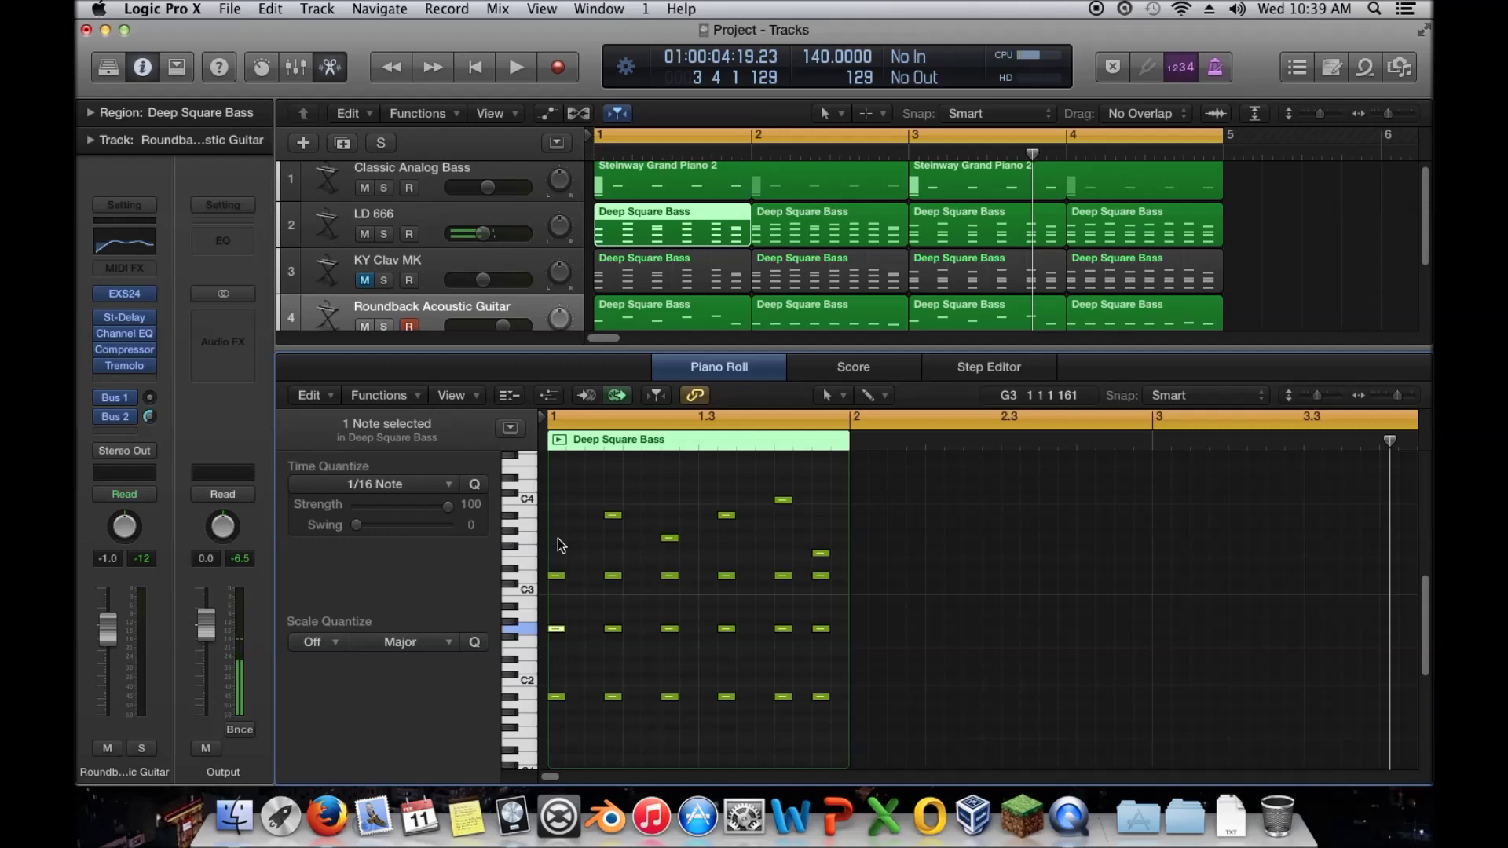
pyautogui.hotkey('alt', 'shift', 'Up')
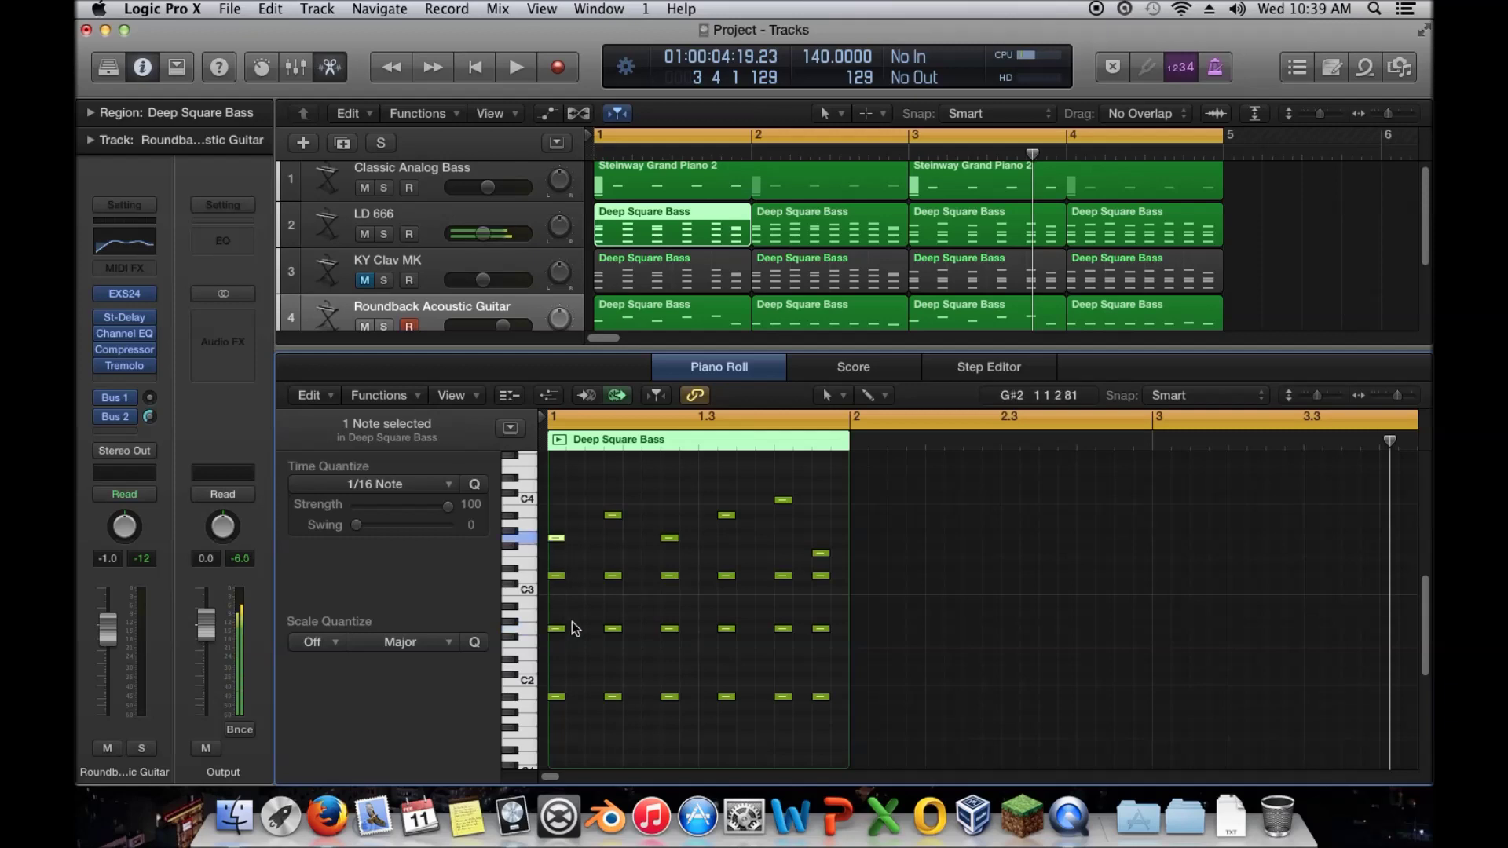
pyautogui.click(613, 515)
pyautogui.hotkey('alt', 'shift', 'Down')
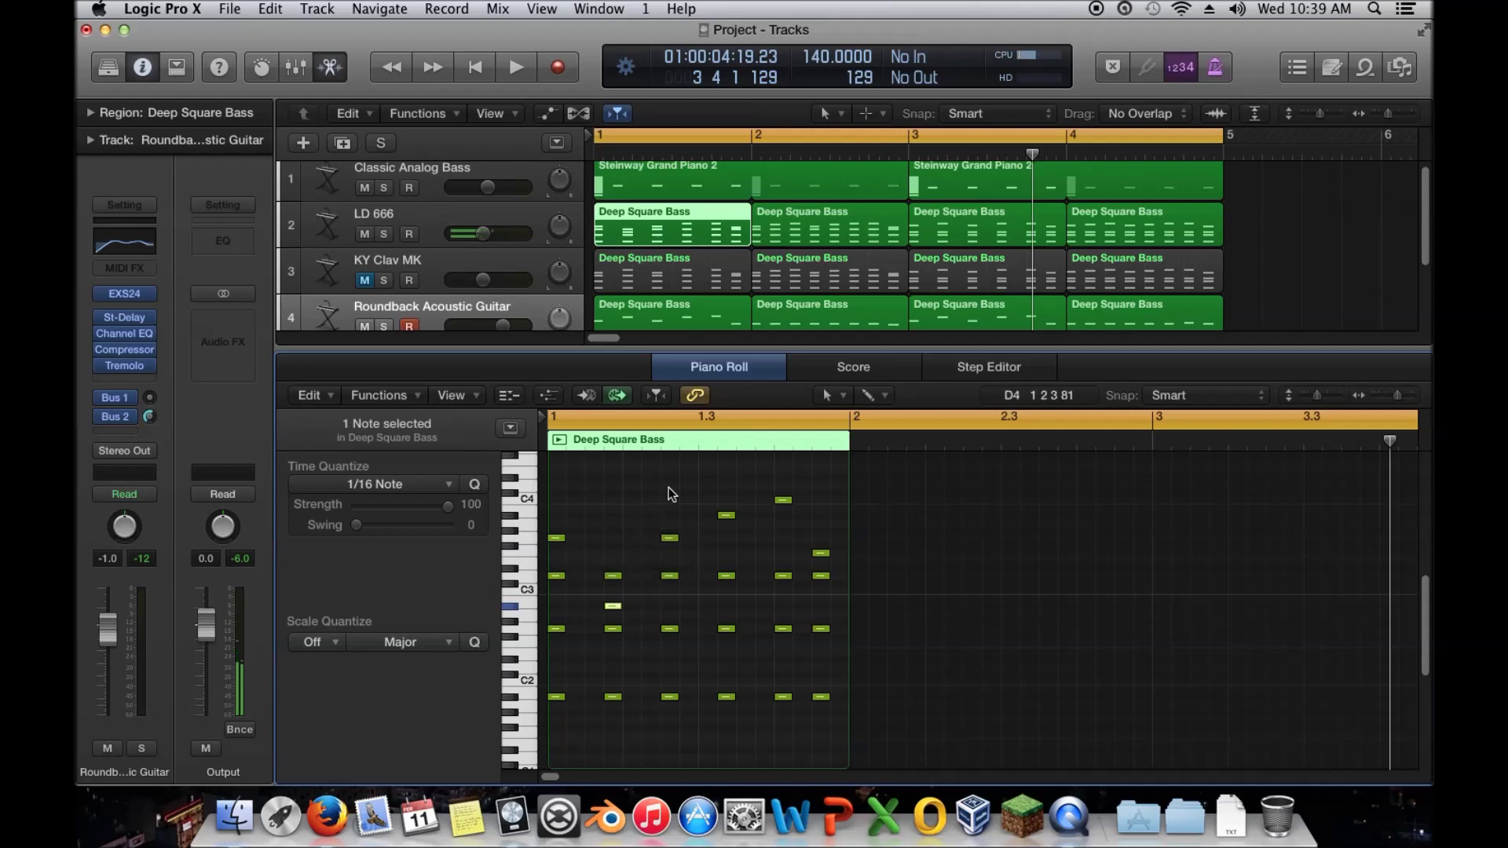
pyautogui.hotkey('alt', 'shift', 'Up')
# Audition the top notes of the third and fifth LD 666 chords an octave lower, restore them, and deselect all notes
pyautogui.click(669, 539)
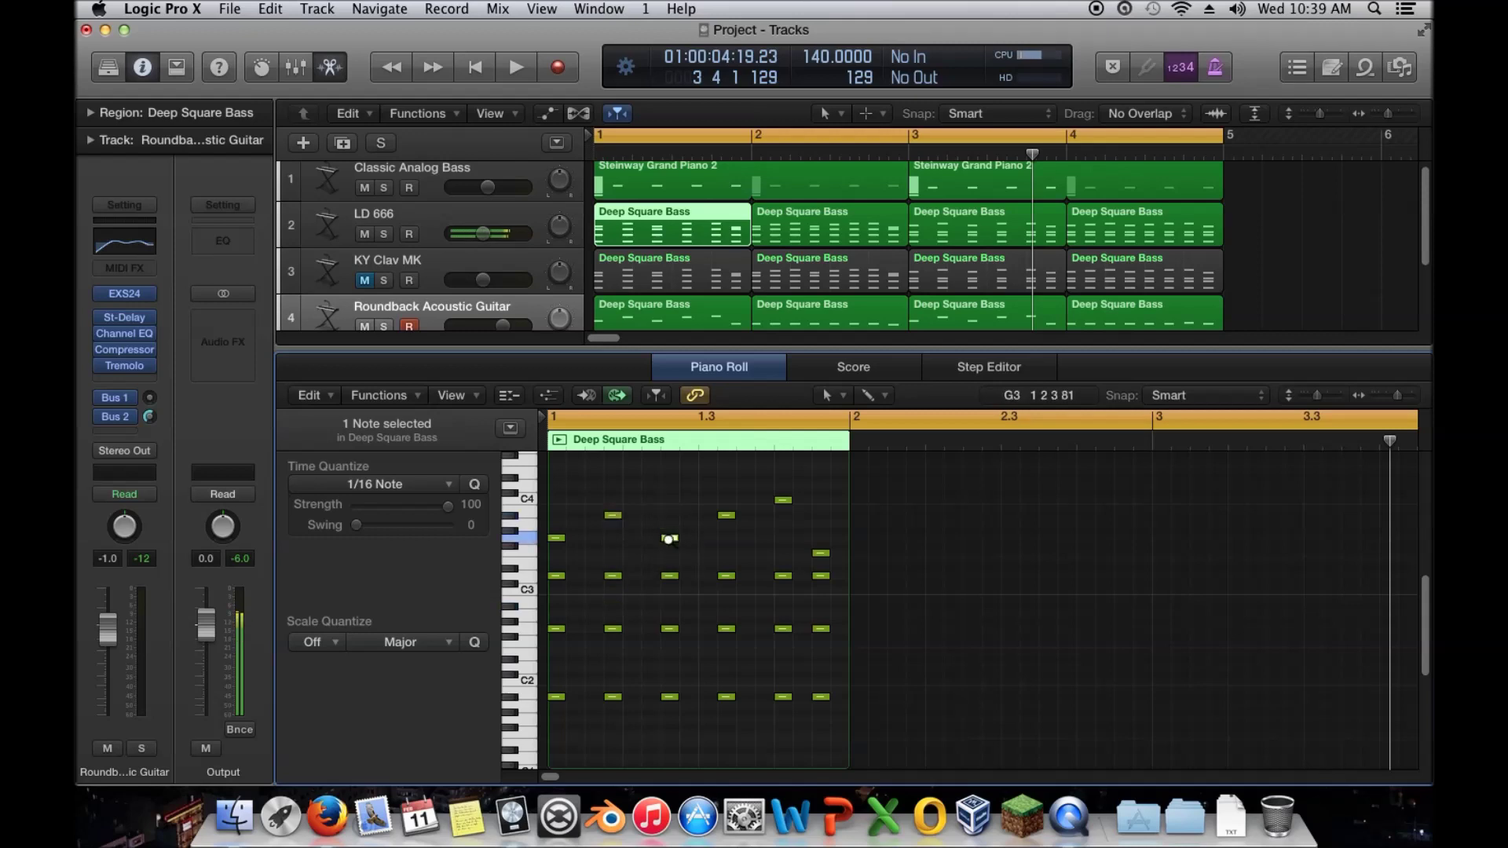
pyautogui.hotkey('alt', 'shift', 'Down')
pyautogui.hotkey('alt', 'shift', 'Up')
pyautogui.click(726, 516)
pyautogui.click(783, 500)
pyautogui.hotkey('alt', 'shift', 'Down')
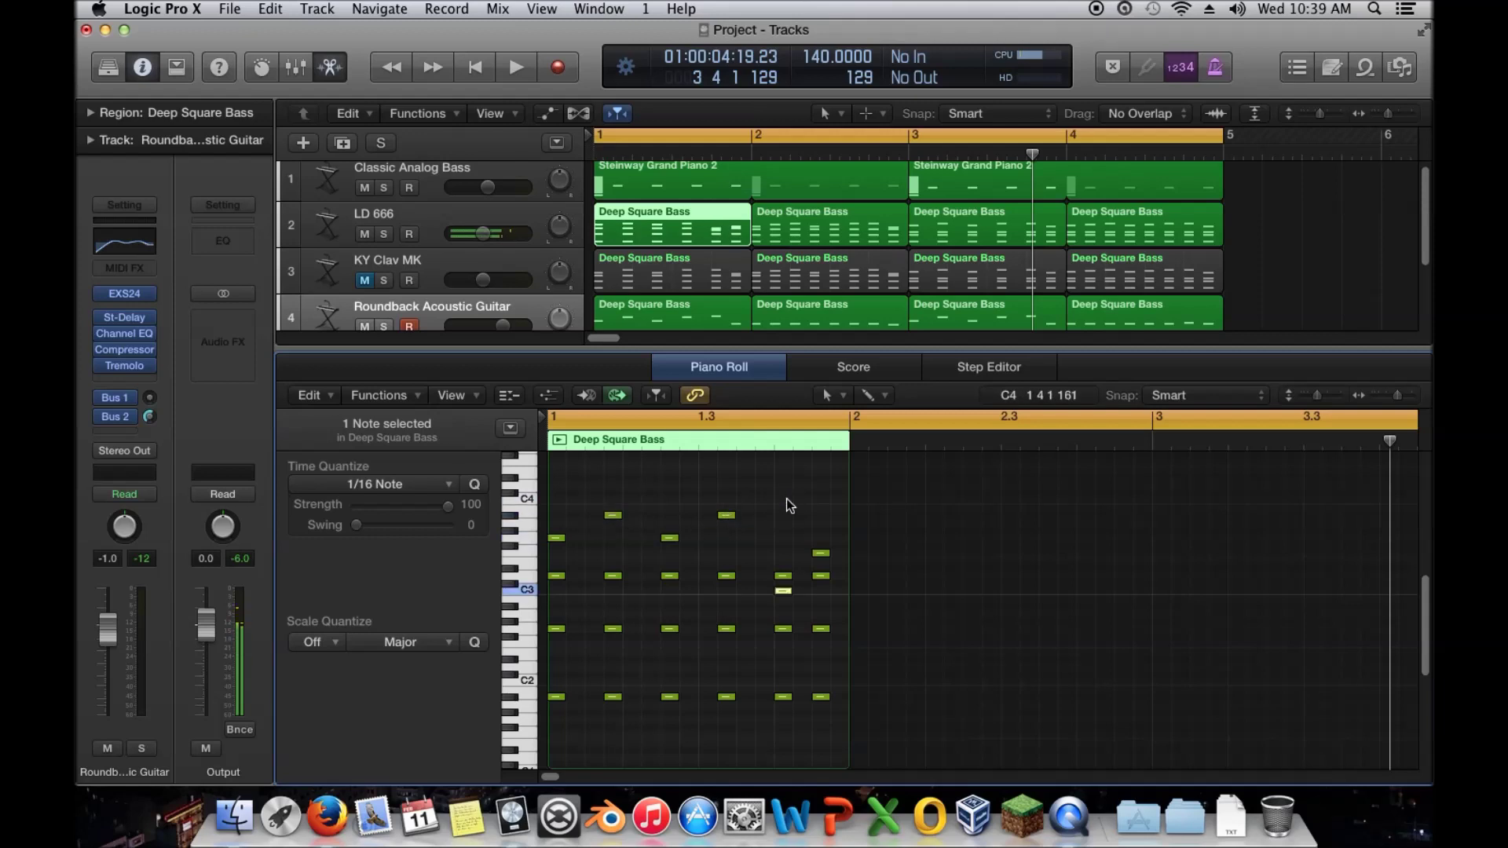
pyautogui.hotkey('alt', 'shift', 'Up')
pyautogui.click(756, 481)
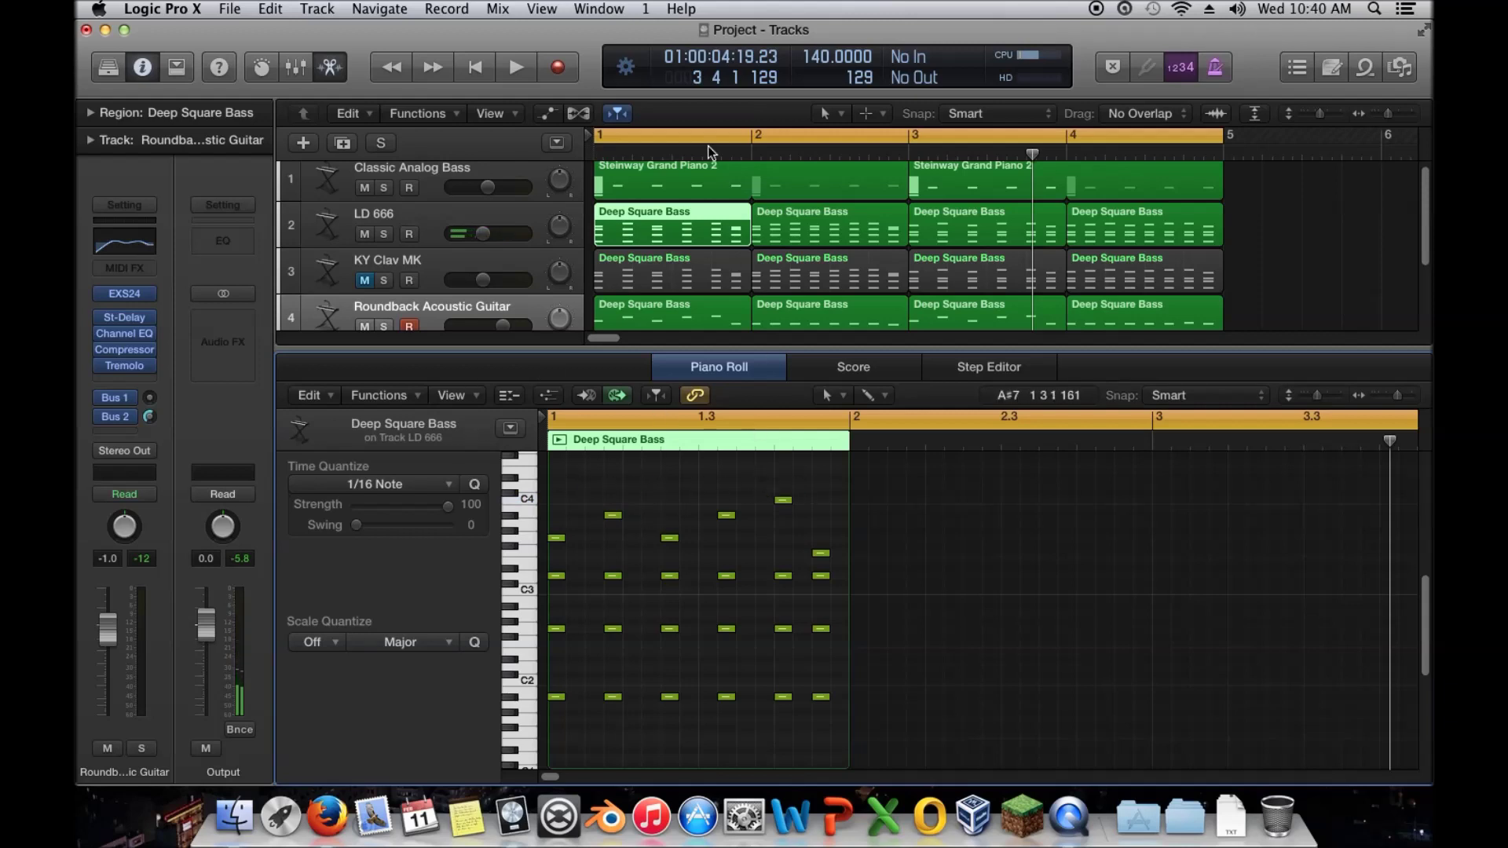
# Show the first guitar region in the Piano Roll, solo its track, and play the melody from the start of the loop
pyautogui.scroll(-1, 693, 254)
pyautogui.scroll(-2, 693, 251)
pyautogui.click(670, 299)
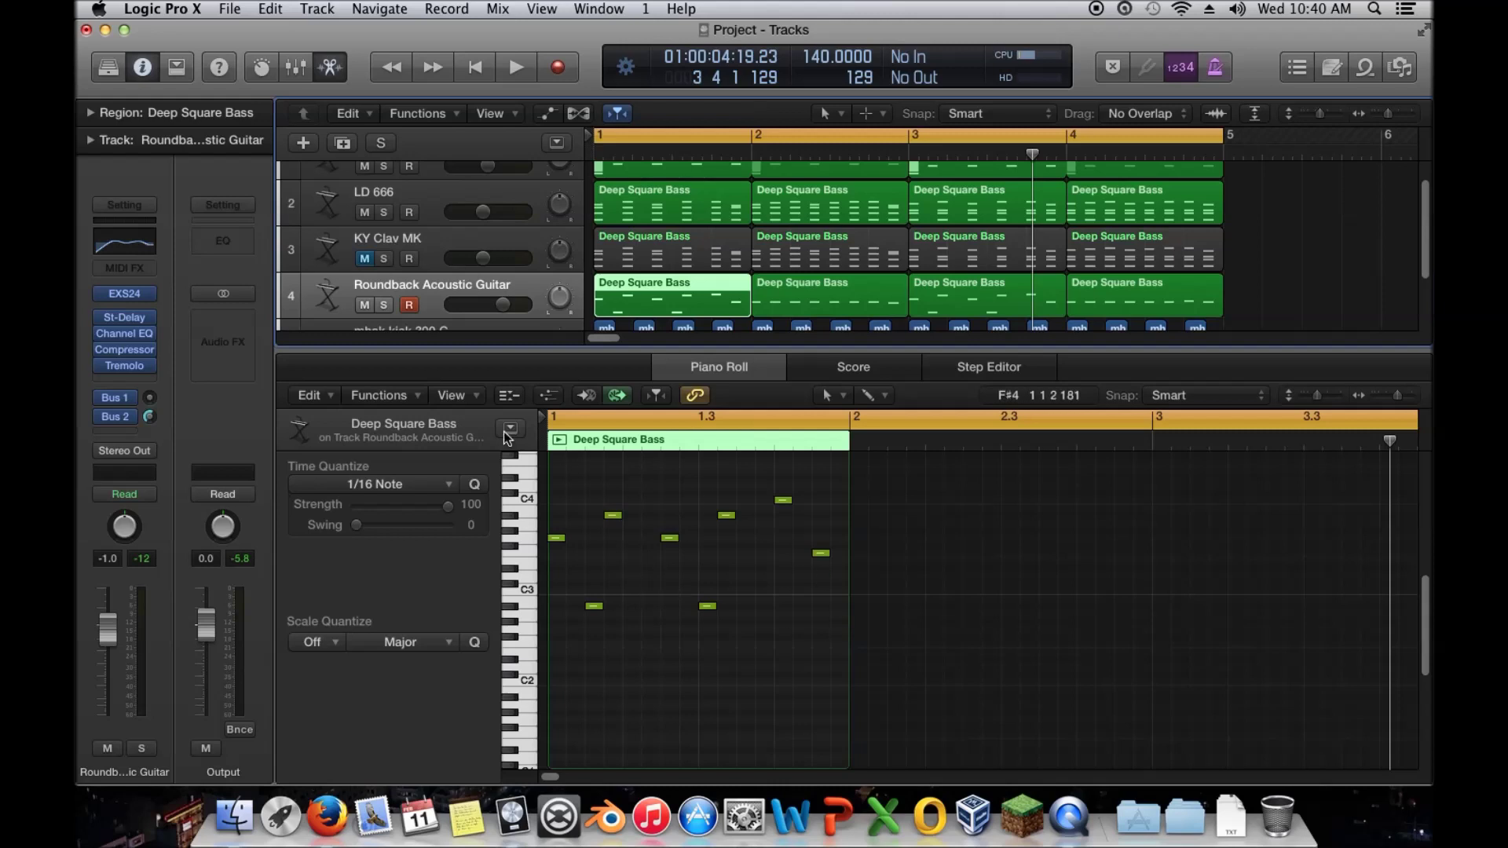
pyautogui.click(385, 307)
pyautogui.press('Return')
pyautogui.press('space')
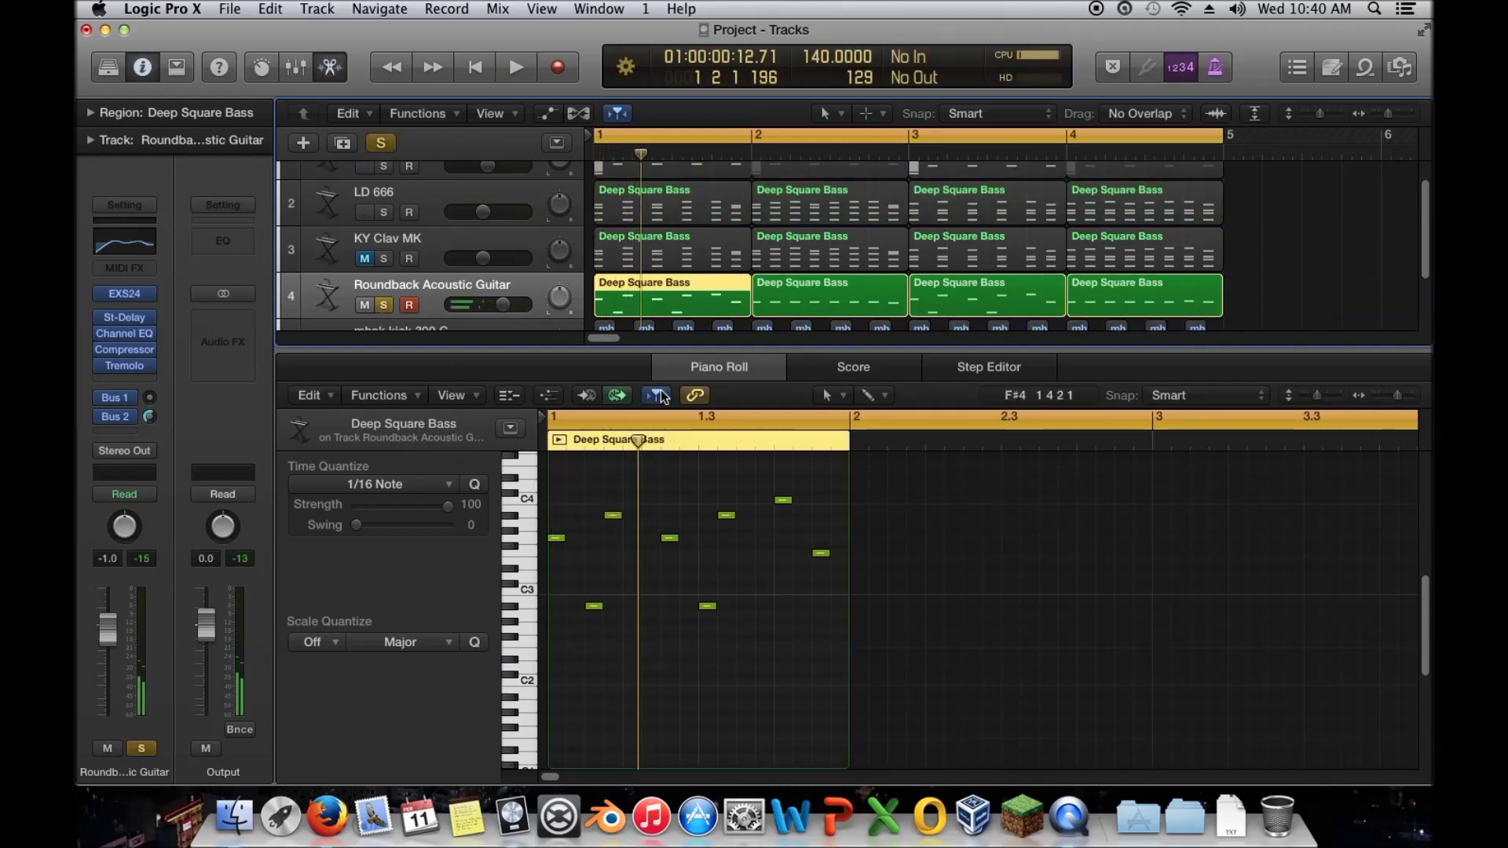
# Show the first KY Clav MK and LD 666 regions in the Piano Roll and examine the top notes of the LD 666 chords
pyautogui.click(615, 251)
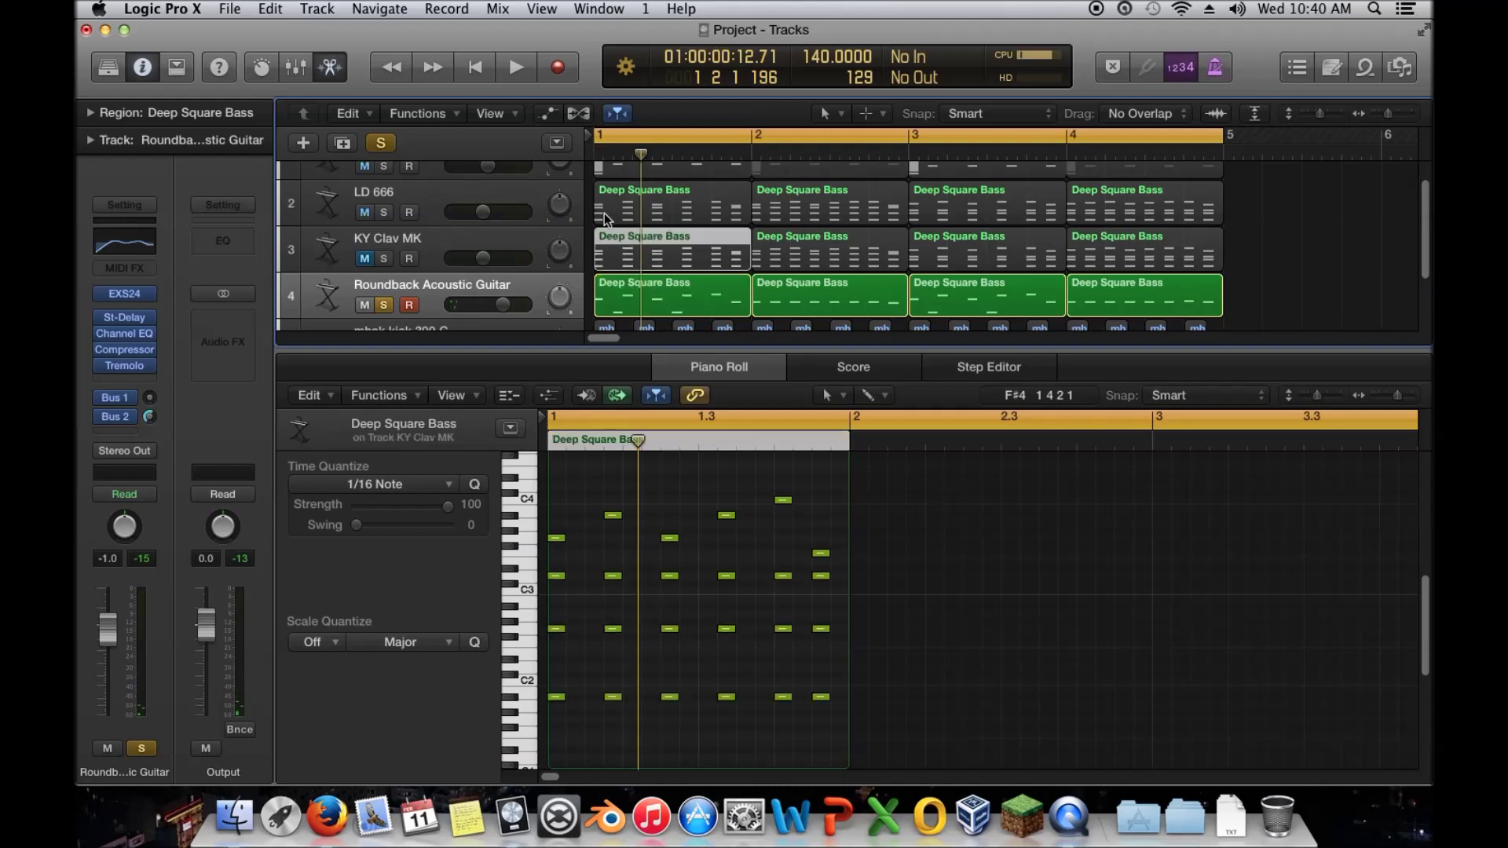
pyautogui.click(615, 207)
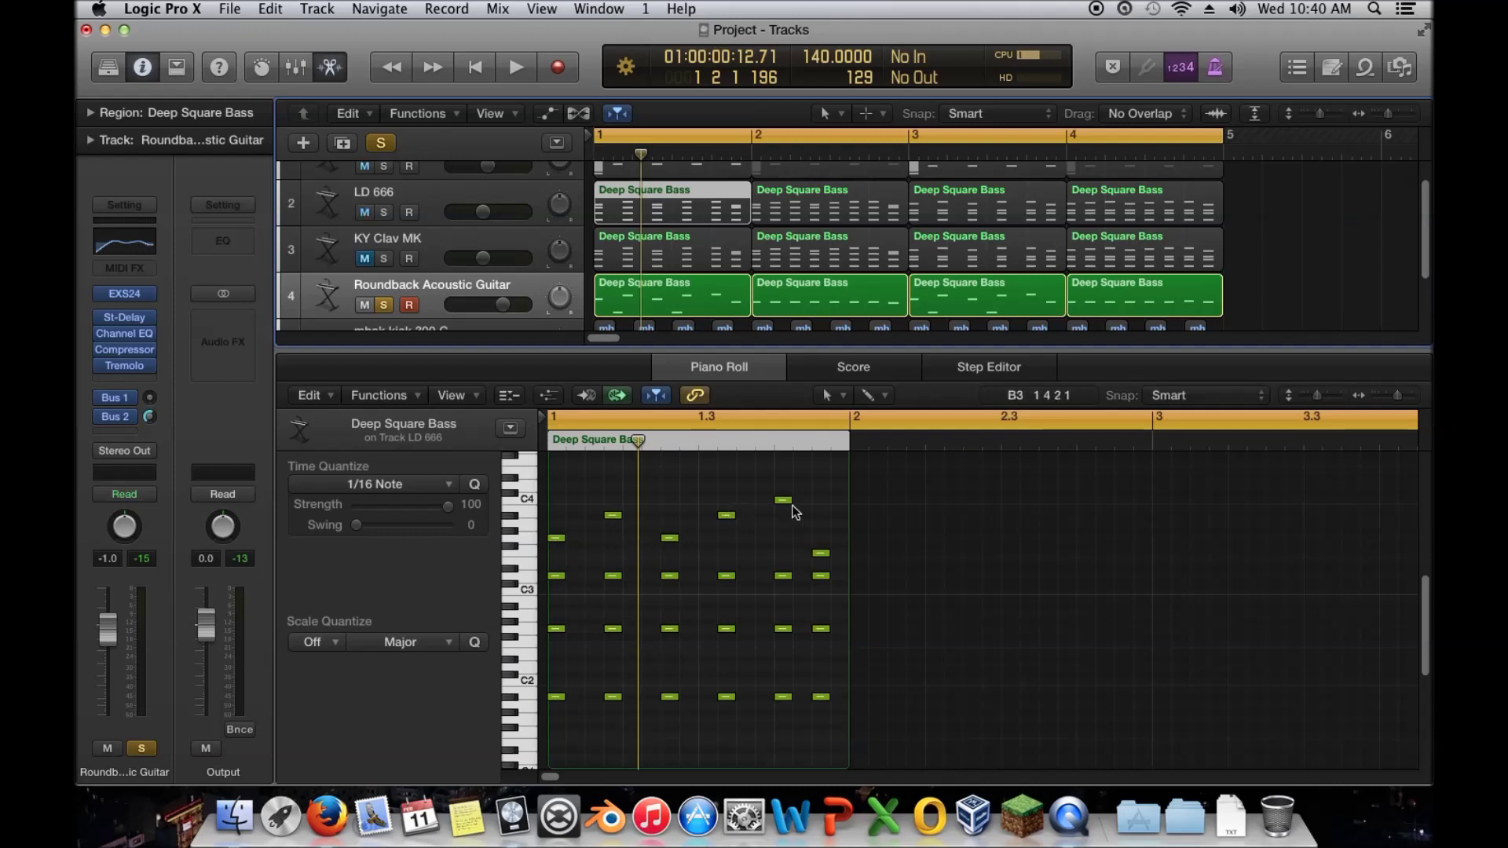
pyautogui.moveTo(805, 473); pyautogui.dragTo(606, 521)
pyautogui.click(592, 481)
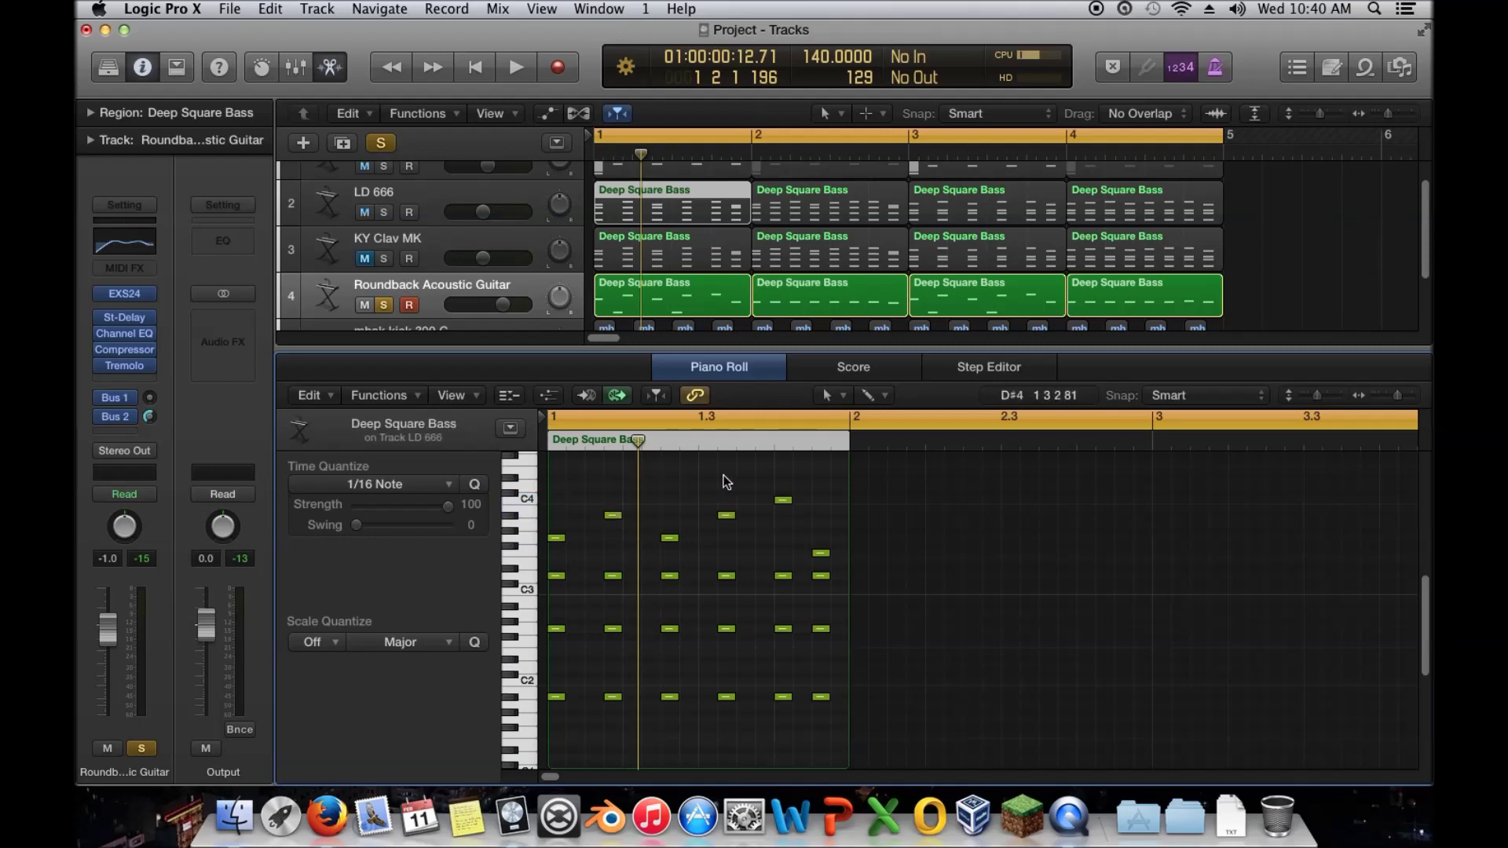
# Show the first guitar region again, shrink the Piano Roll so all five tracks are visible, and unsolo the guitar
pyautogui.click(622, 299)
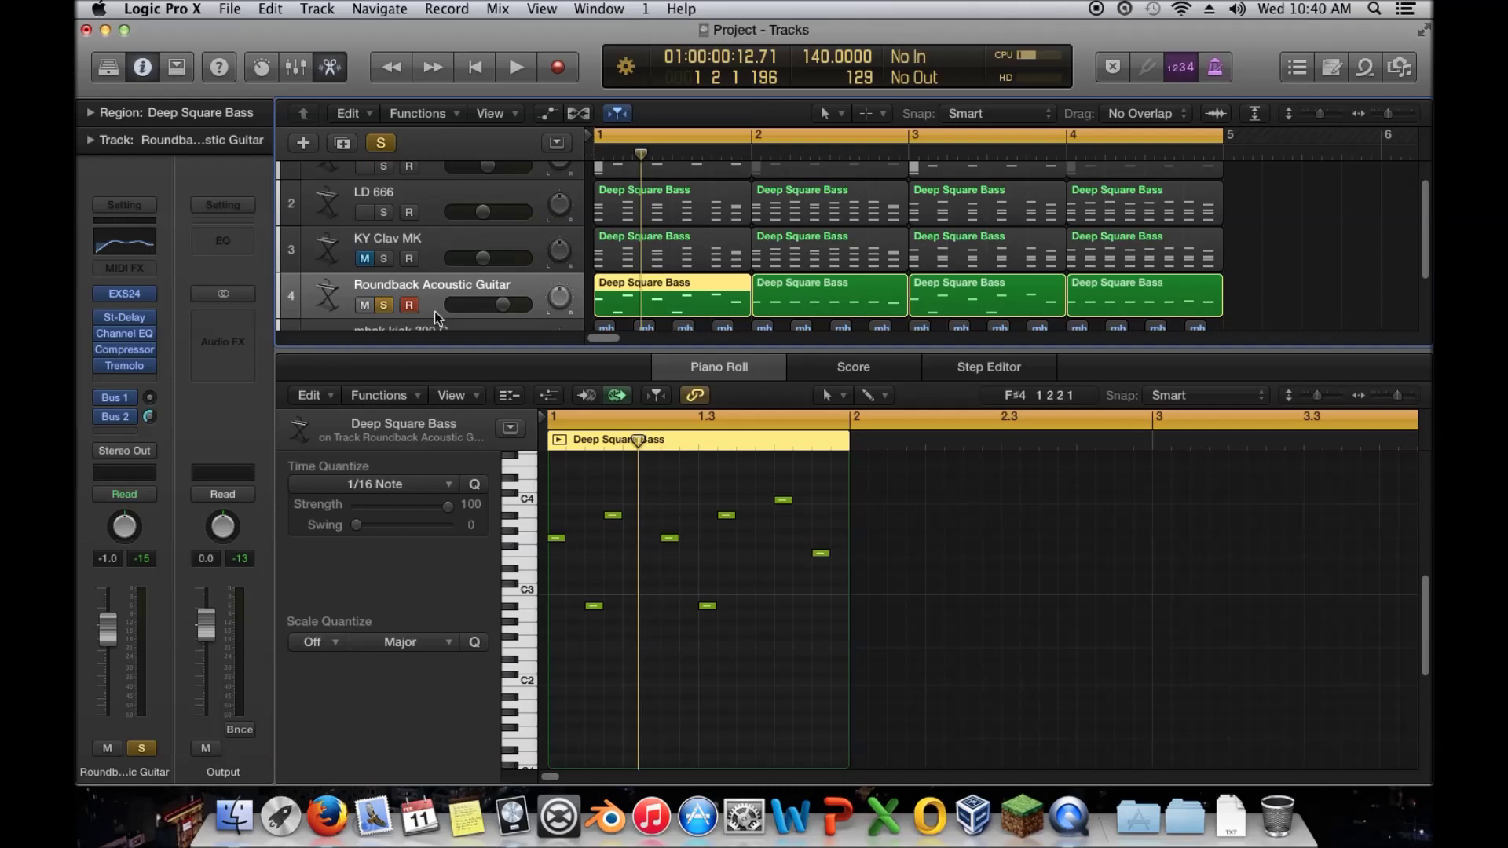
pyautogui.moveTo(547, 346); pyautogui.dragTo(538, 526)
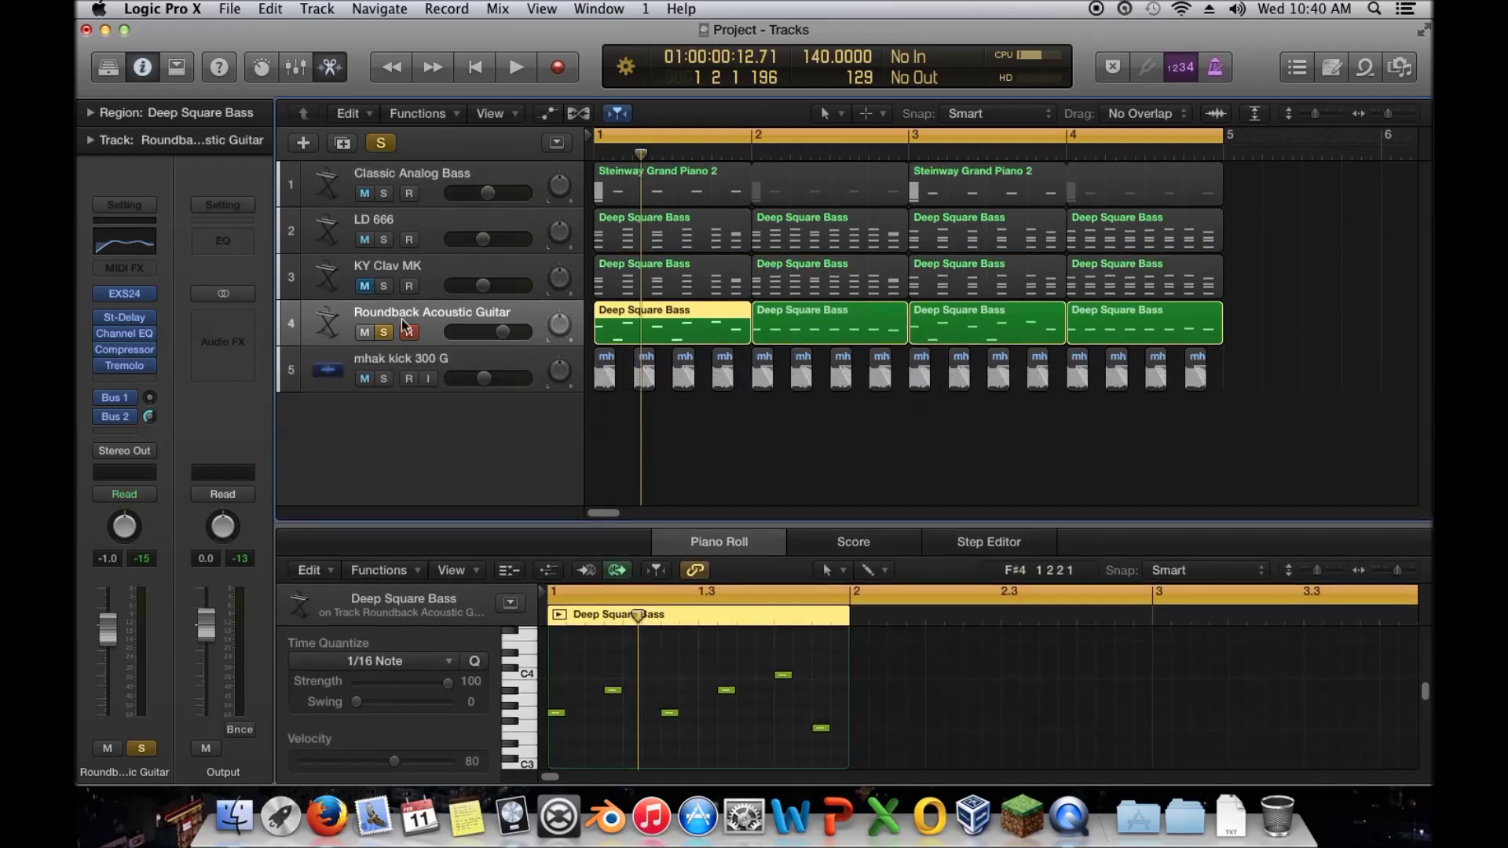
pyautogui.click(383, 331)
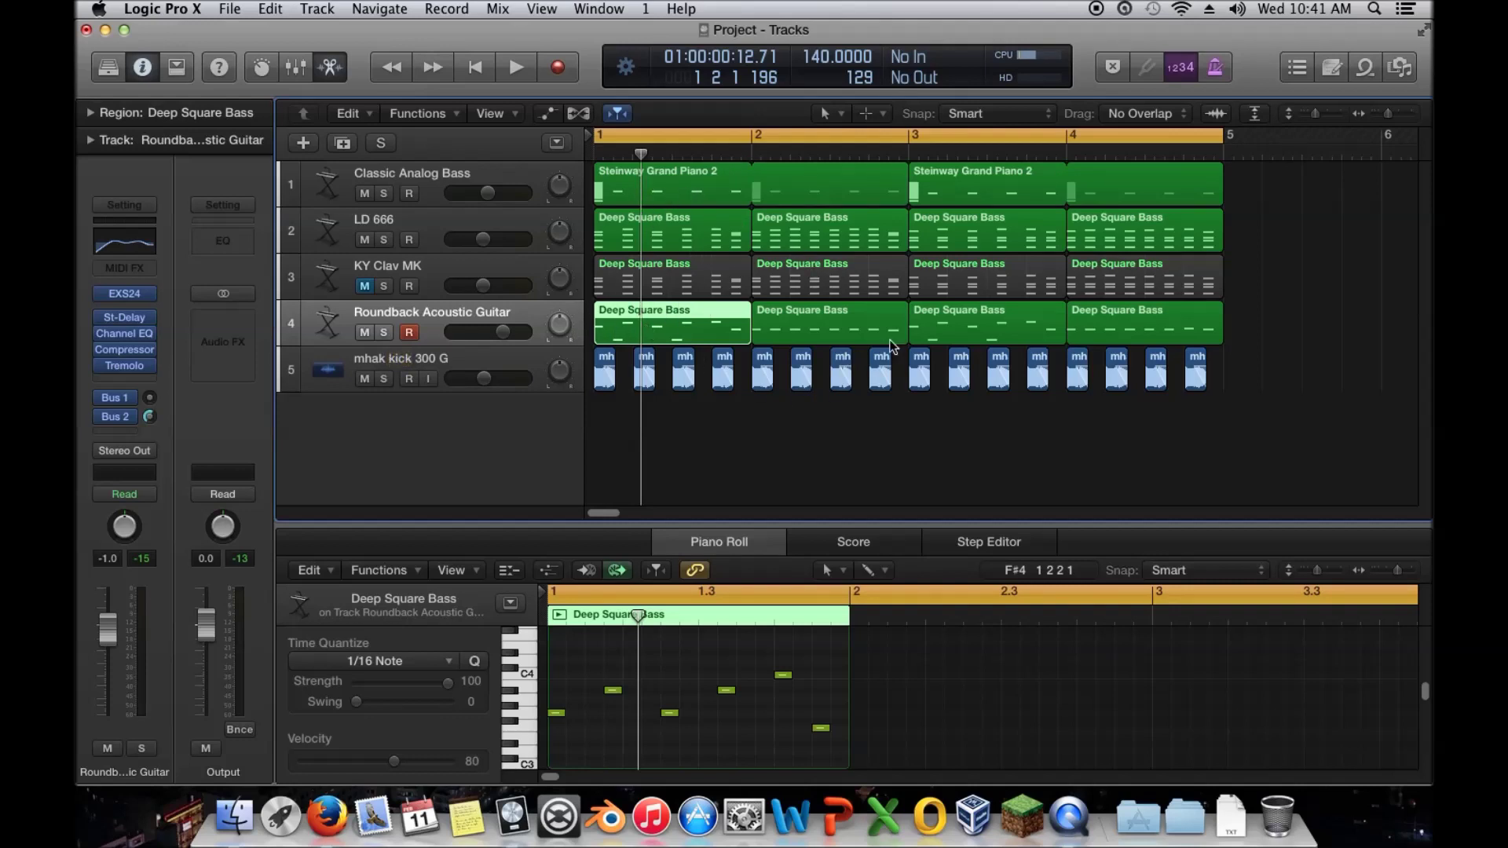
# Solo the Roundback Acoustic Guitar track, play a short part of its melody, and turn its solo off
pyautogui.click(384, 333)
pyautogui.press('space')
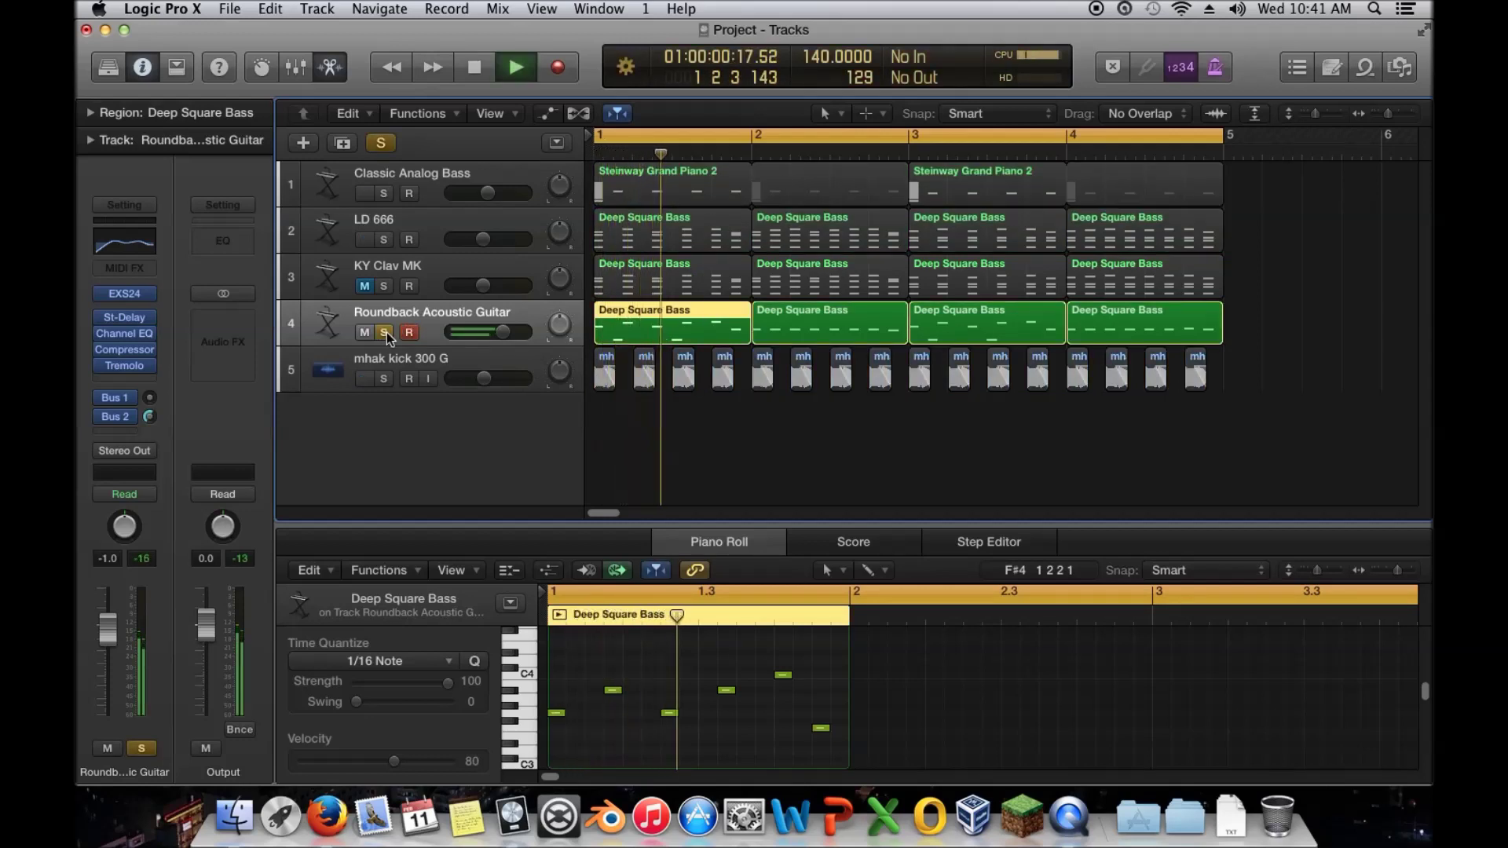
pyautogui.press('space')
pyautogui.click(384, 333)
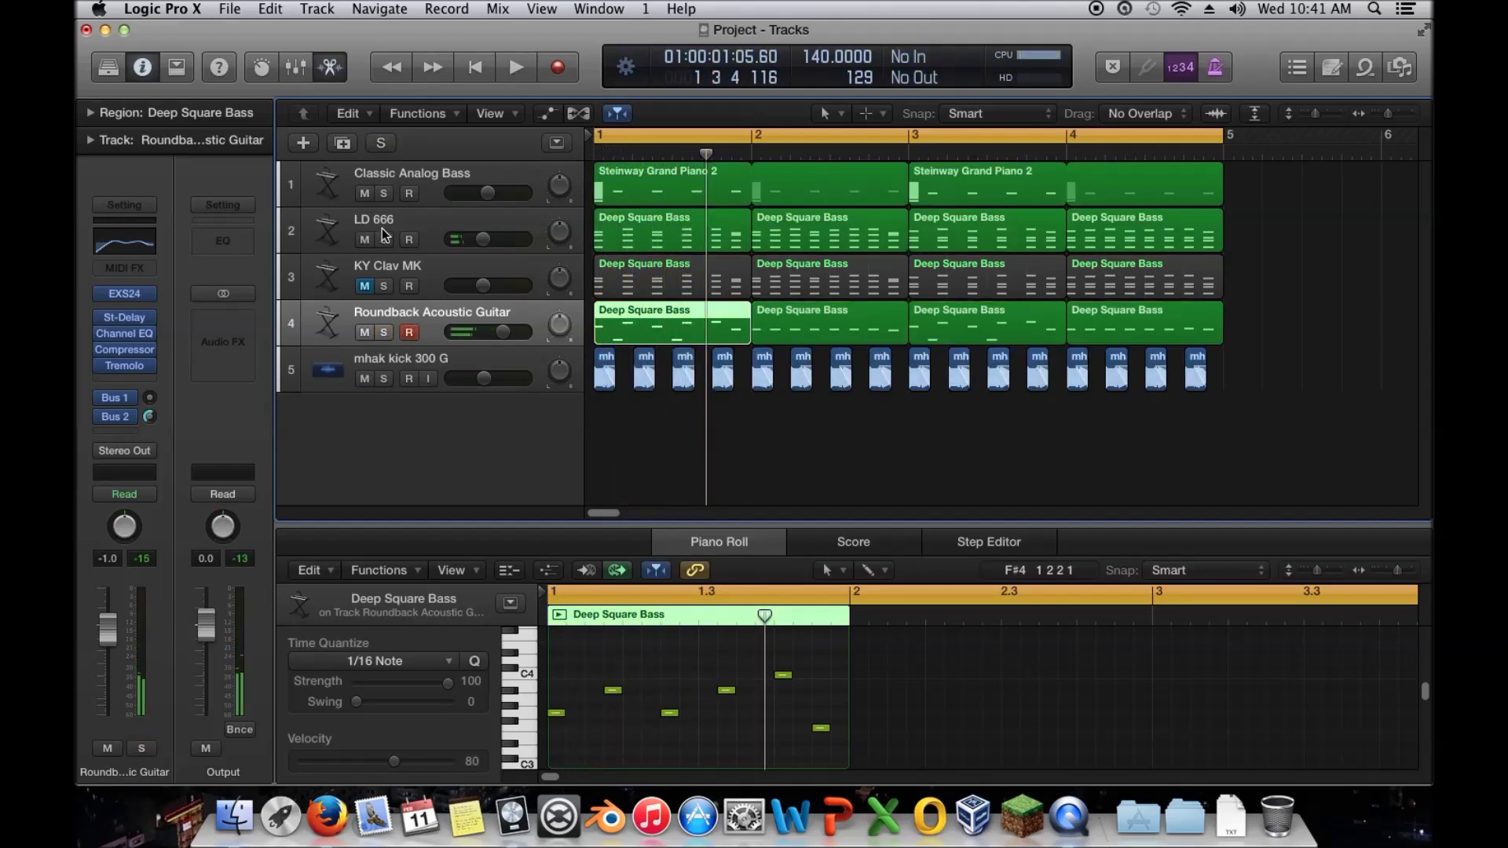
# Show the first LD 666 region in the Piano Roll and briefly toggle solo on its track
pyautogui.click(662, 239)
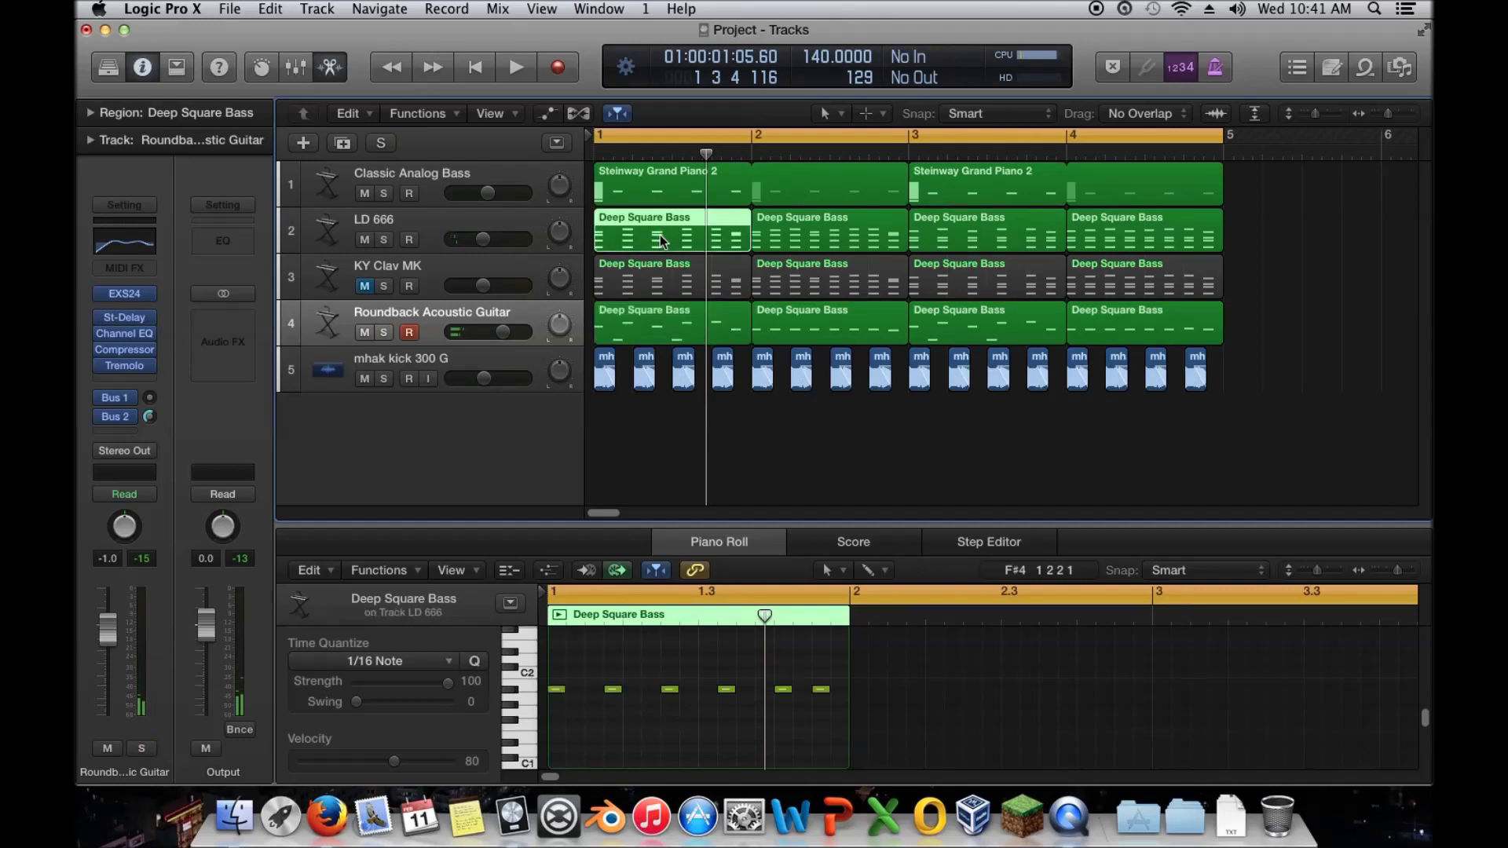
pyautogui.click(383, 239)
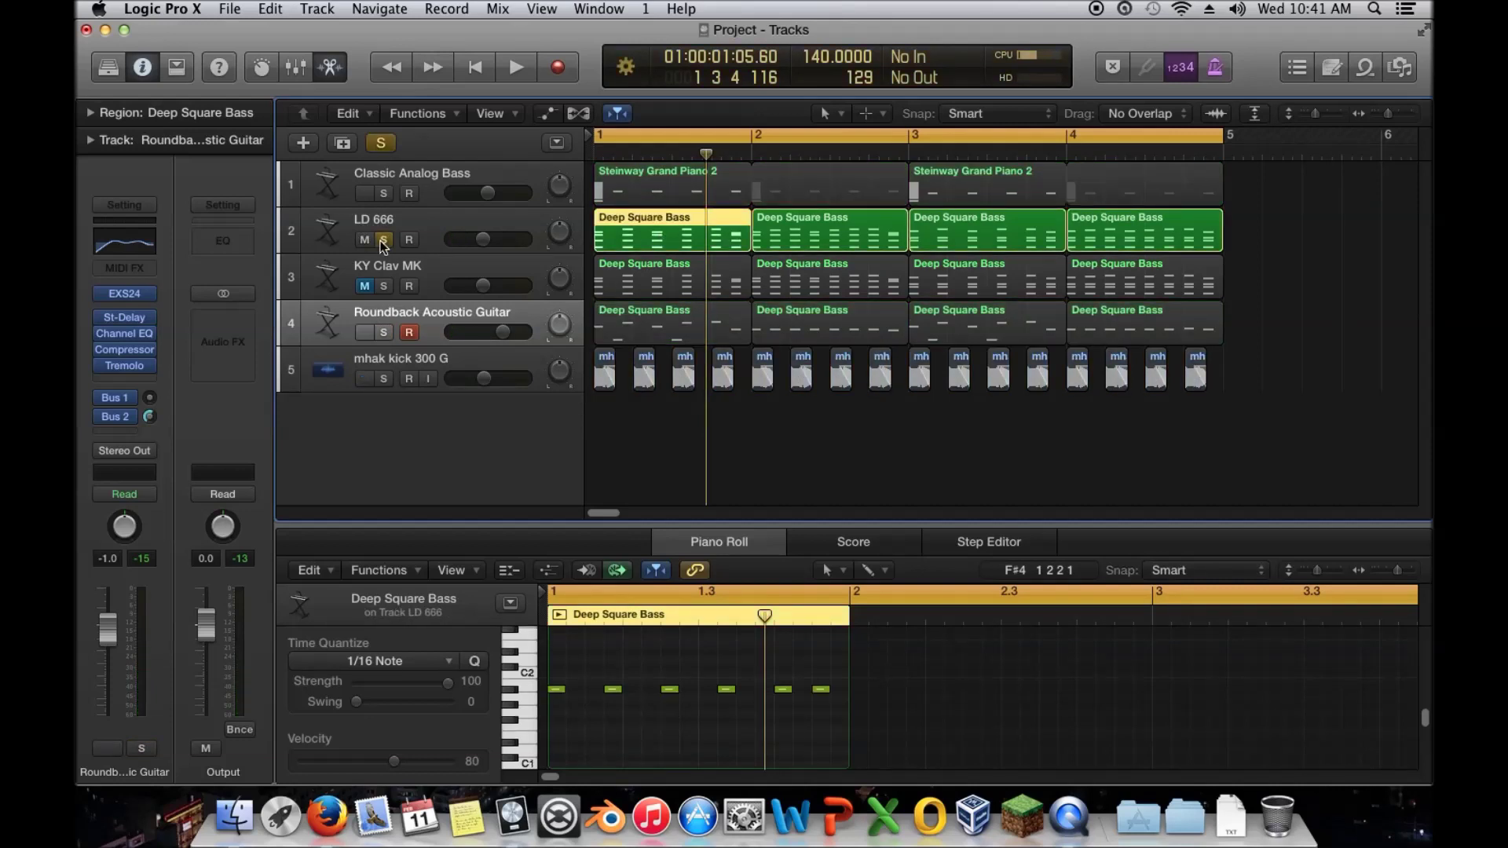
pyautogui.click(383, 240)
# Select the LD 666 track, view its SynthMaster instrument settings, close them, and return the playhead to the start of bar 1
pyautogui.click(380, 222)
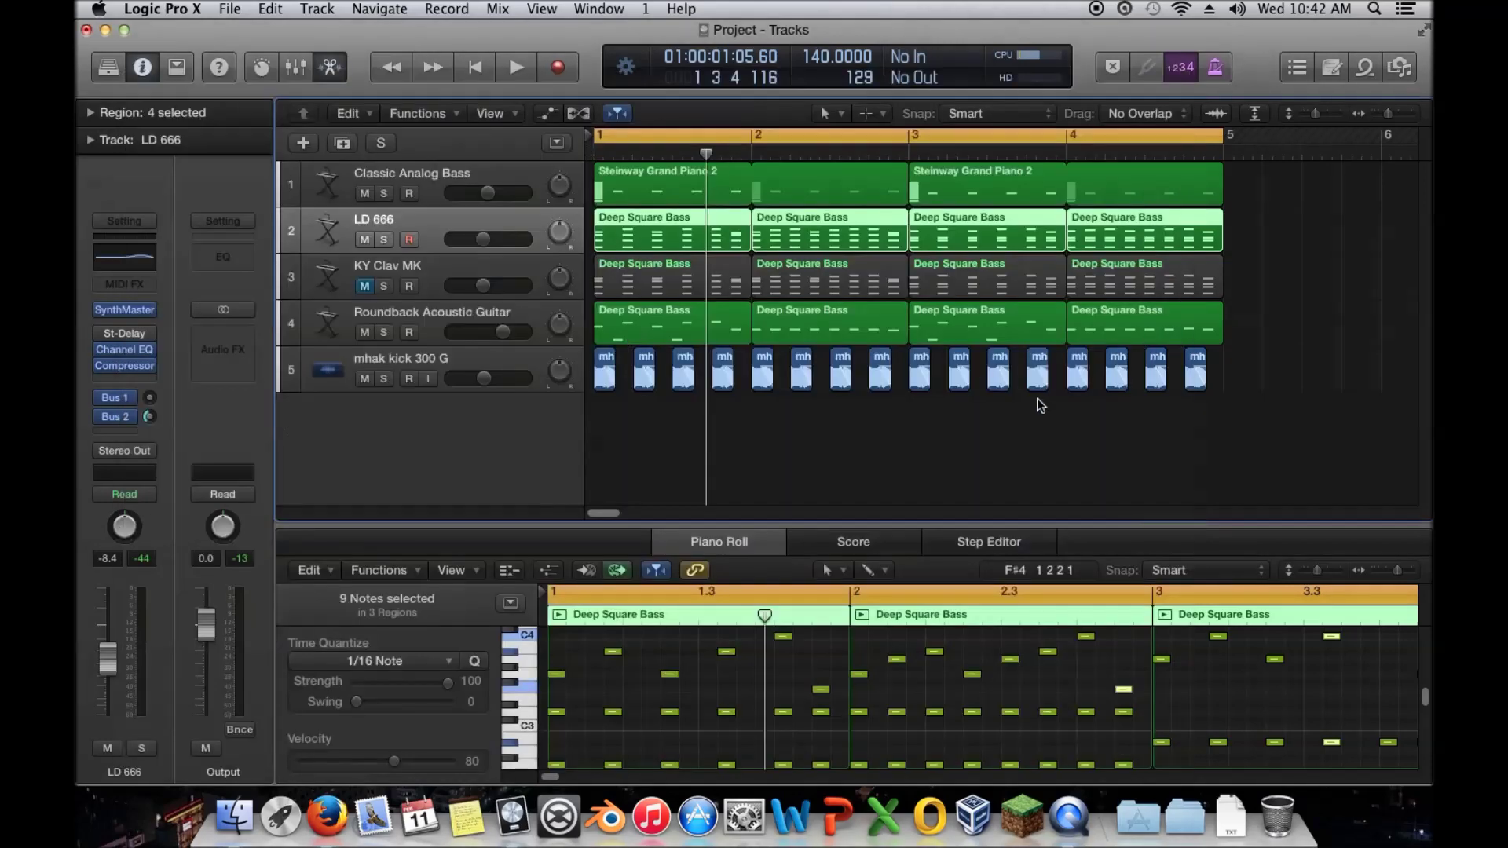
pyautogui.click(125, 310)
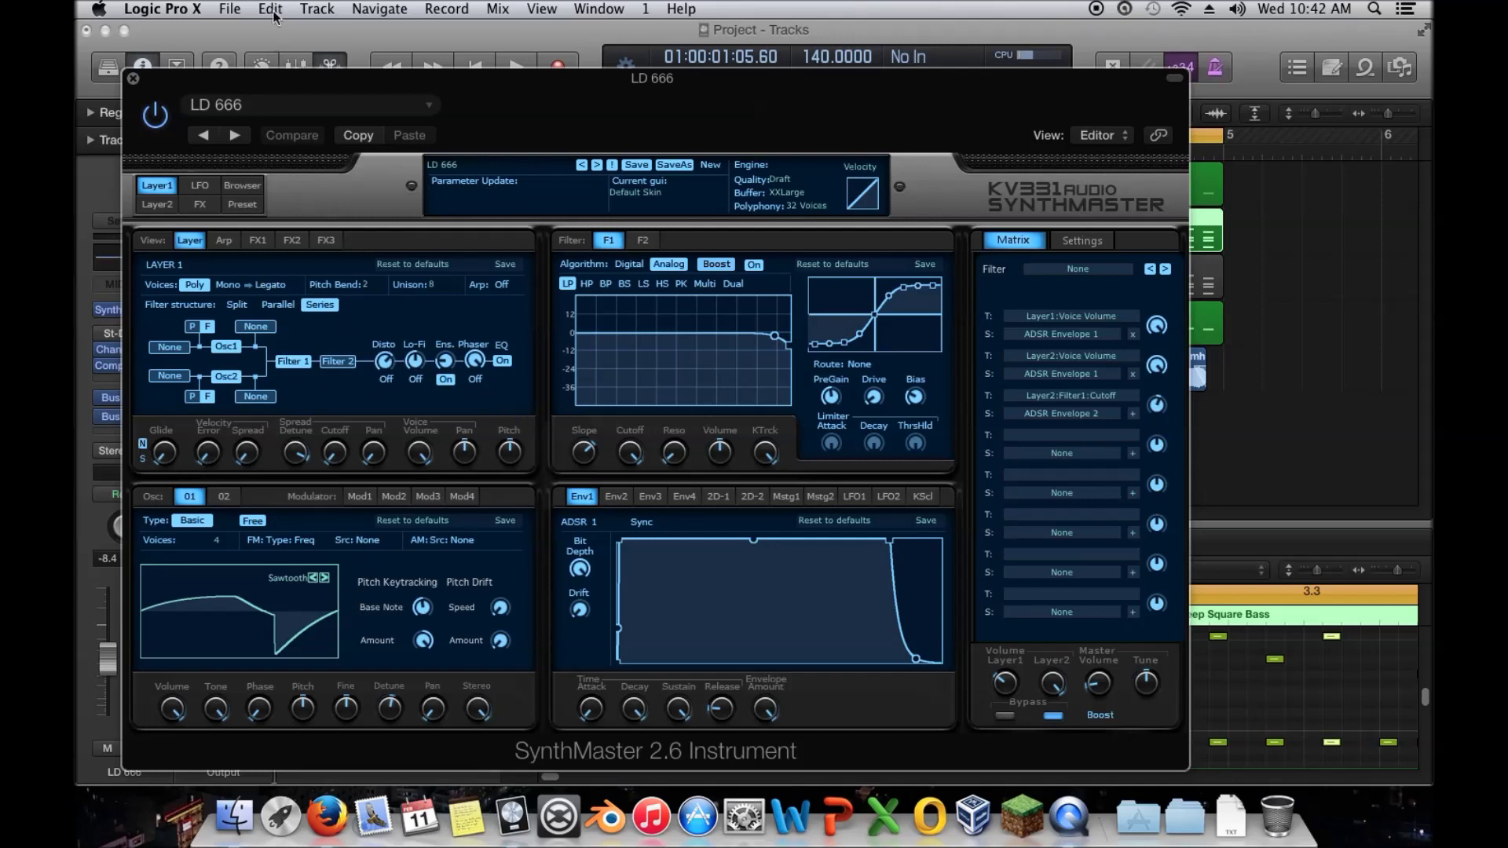
pyautogui.moveTo(294, 81); pyautogui.dragTo(442, 75)
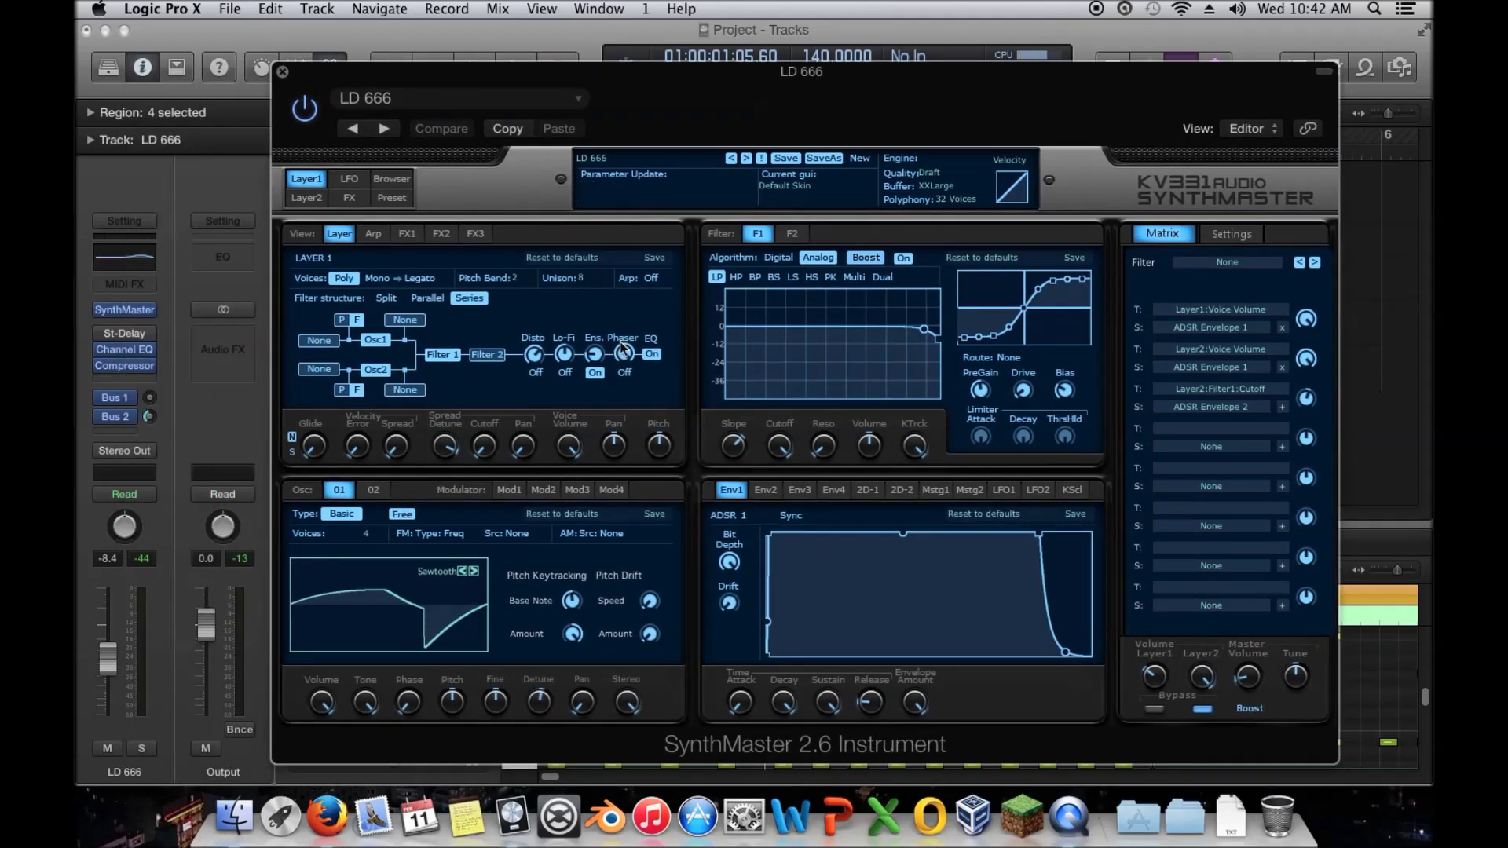
pyautogui.click(283, 72)
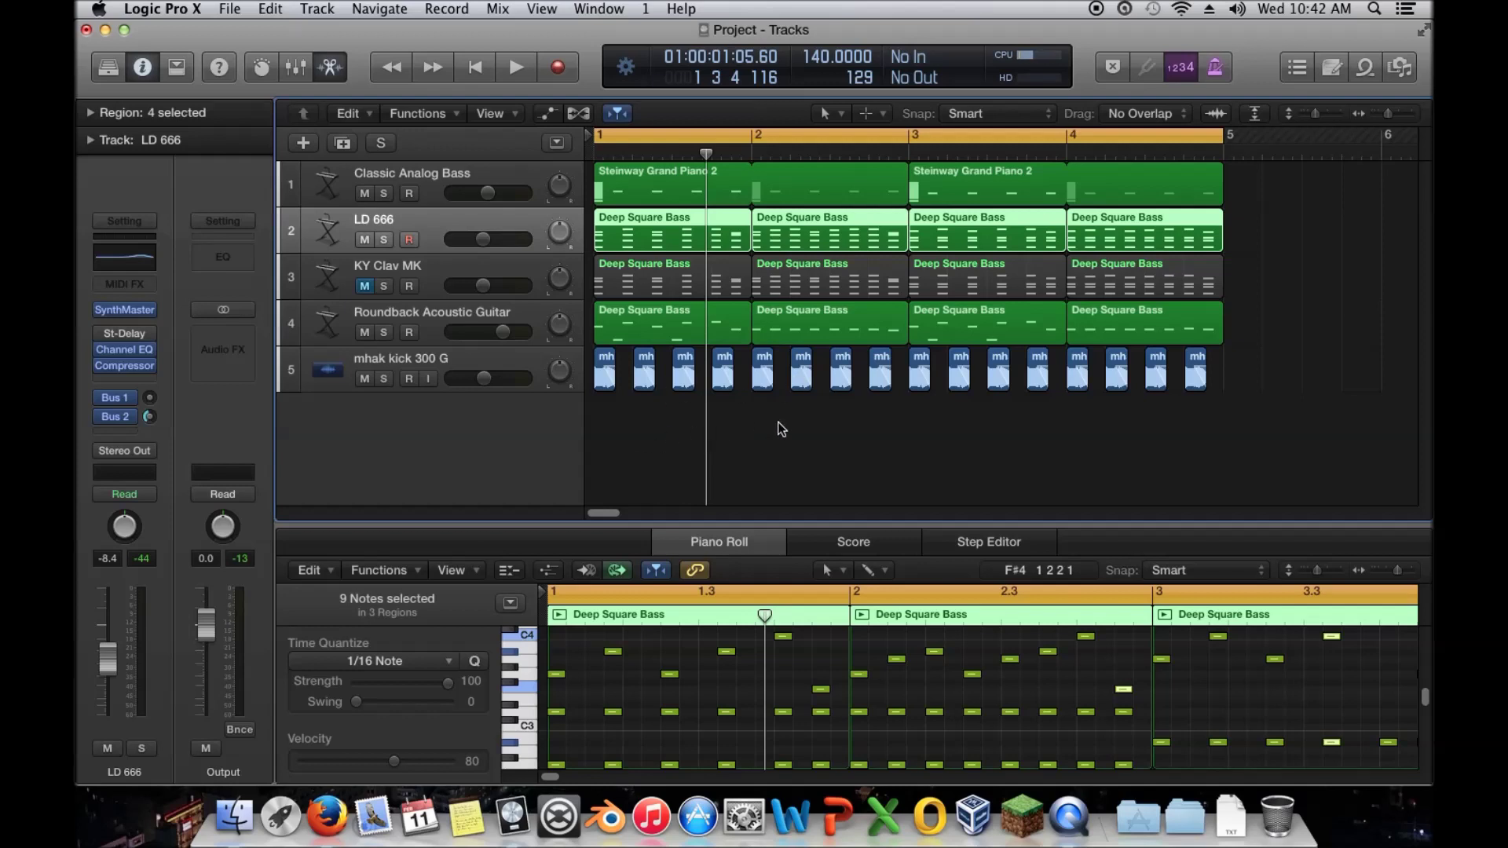
pyautogui.moveTo(706, 408); pyautogui.dragTo(585, 408)
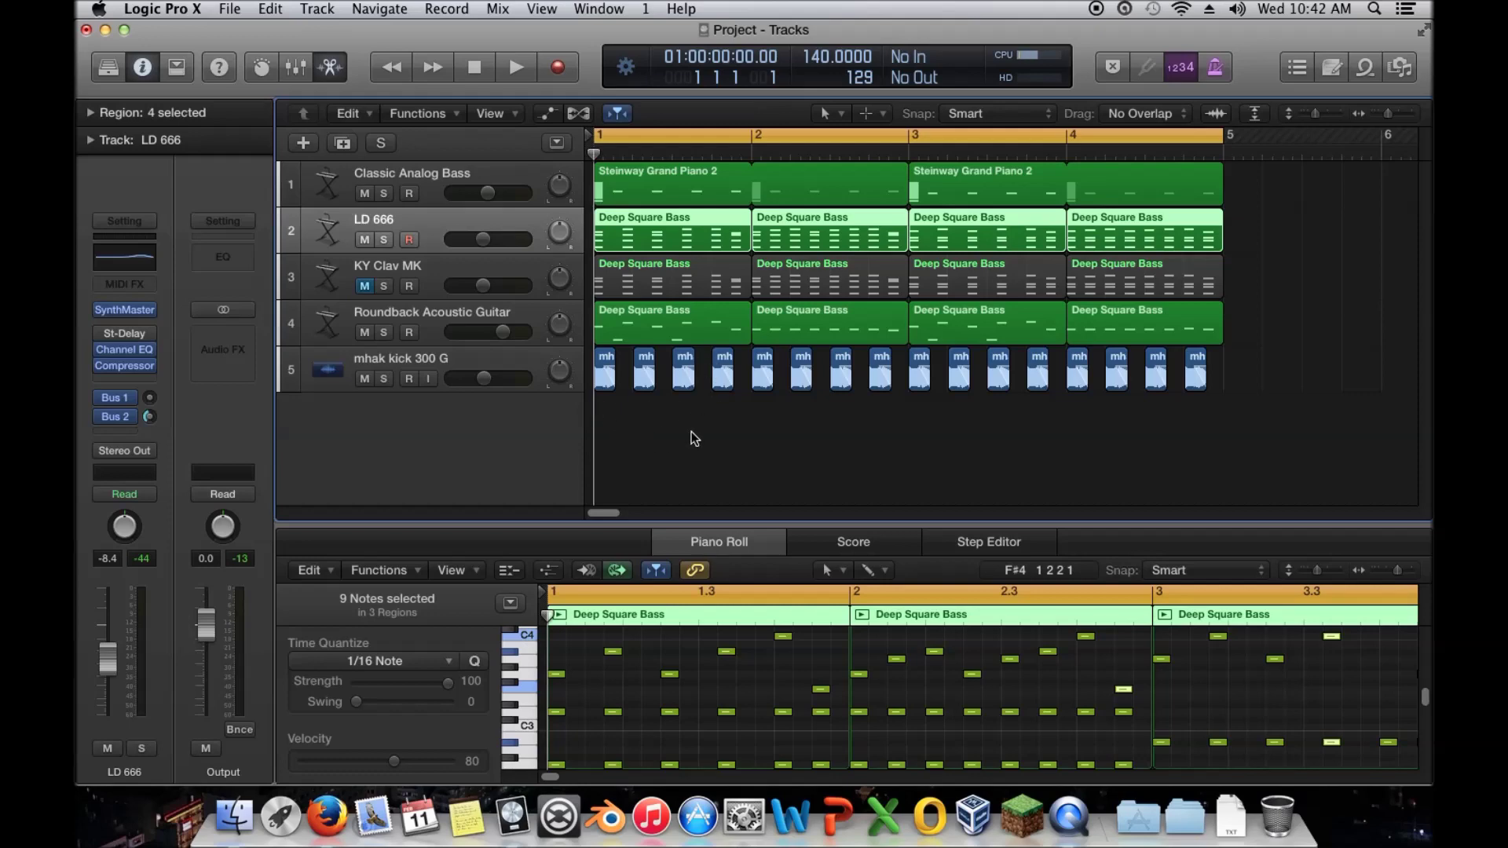